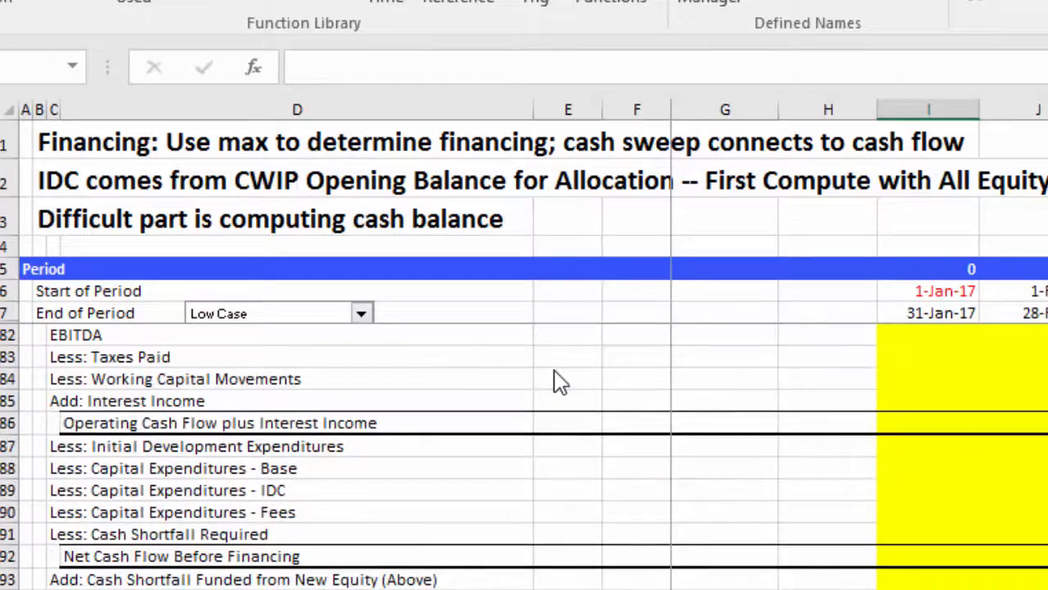
- Review the Cash Flow statement's operating and capital expenditure lines on the Financing sheet
key(Up)
key(Up)
key(Up)
key(Up)
key(Up)
key(Up)
key(Up)
key(Up)
key(Up)
key(Up)
key(Up)
key(Down)
key(Down)
key(Down)
key(Down)
key(Down)
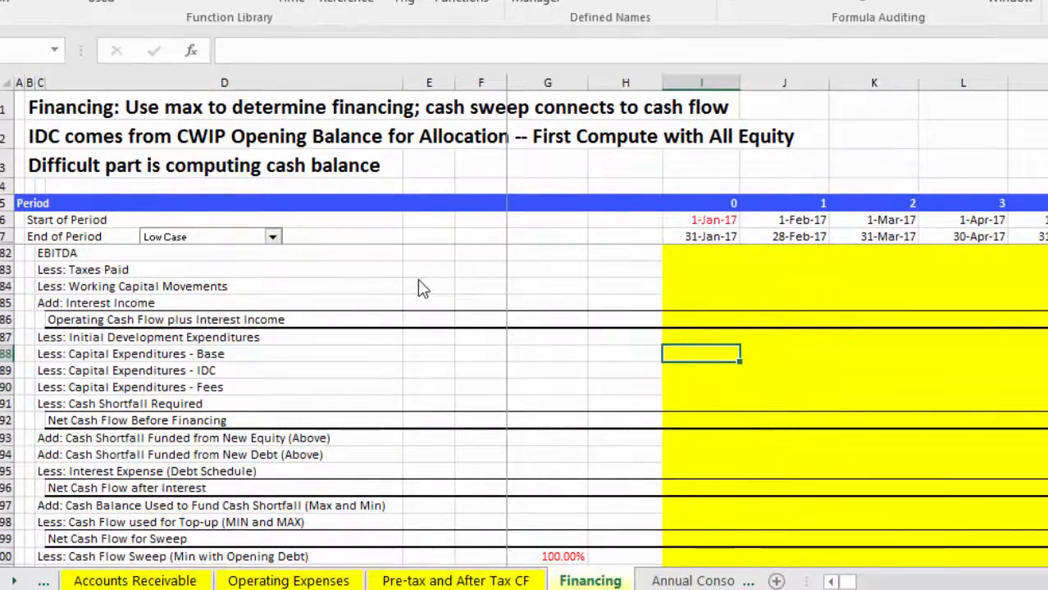
key(Down)
key(Up)
- Review the summary rows above Financing Analysis, from Net Capital Expenditures through Net Revenues Recorded and Inflated O&M Cost
key(Page_Up)
key(Page_Up)
key(Page_Up)
key(Page_Up)
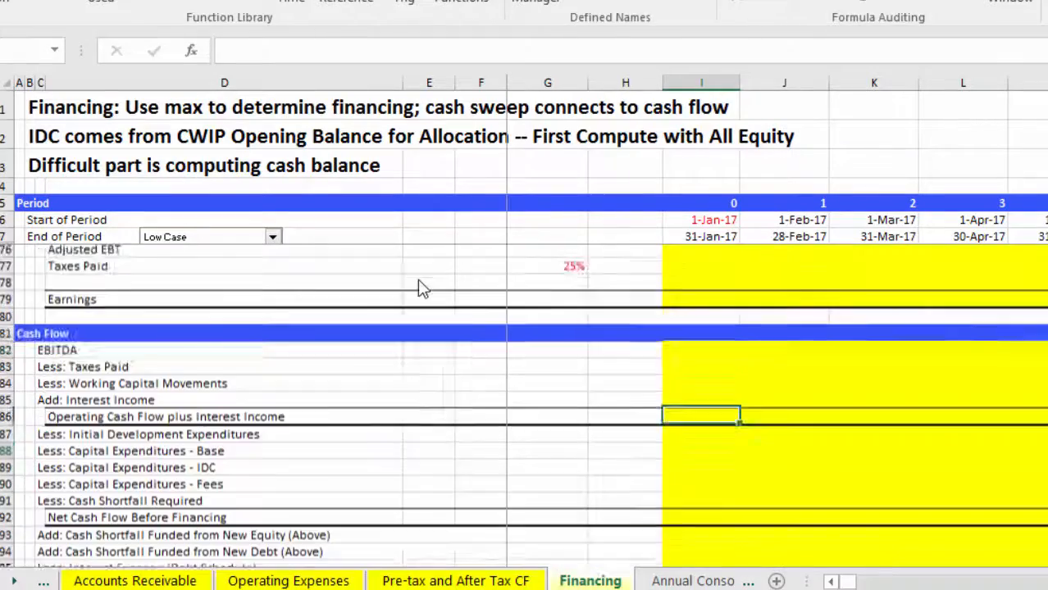
key(Page_Up)
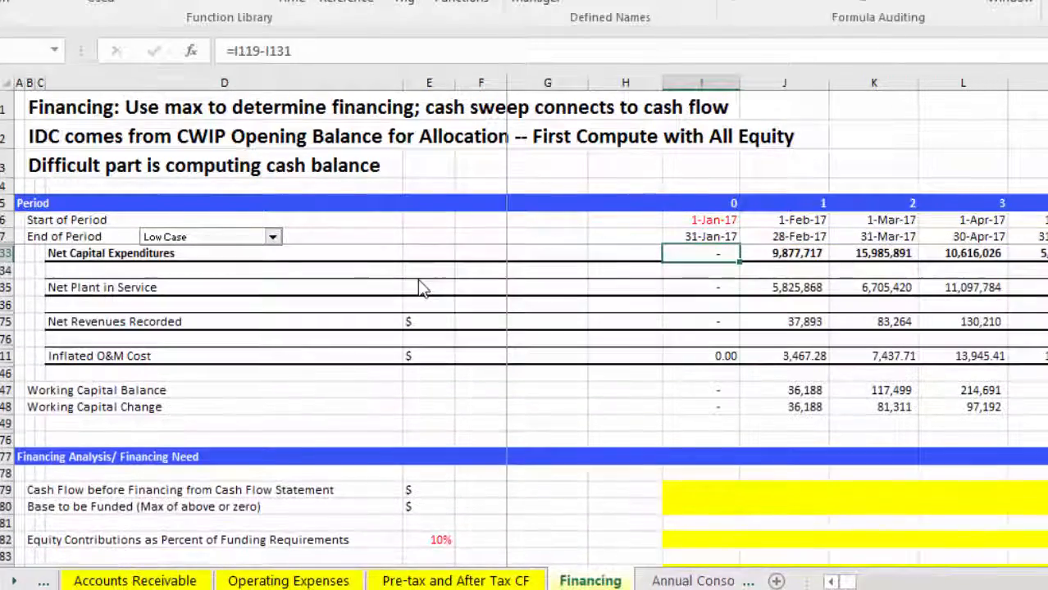
key(Down)
key(Down)
key(Down)
key(Down)
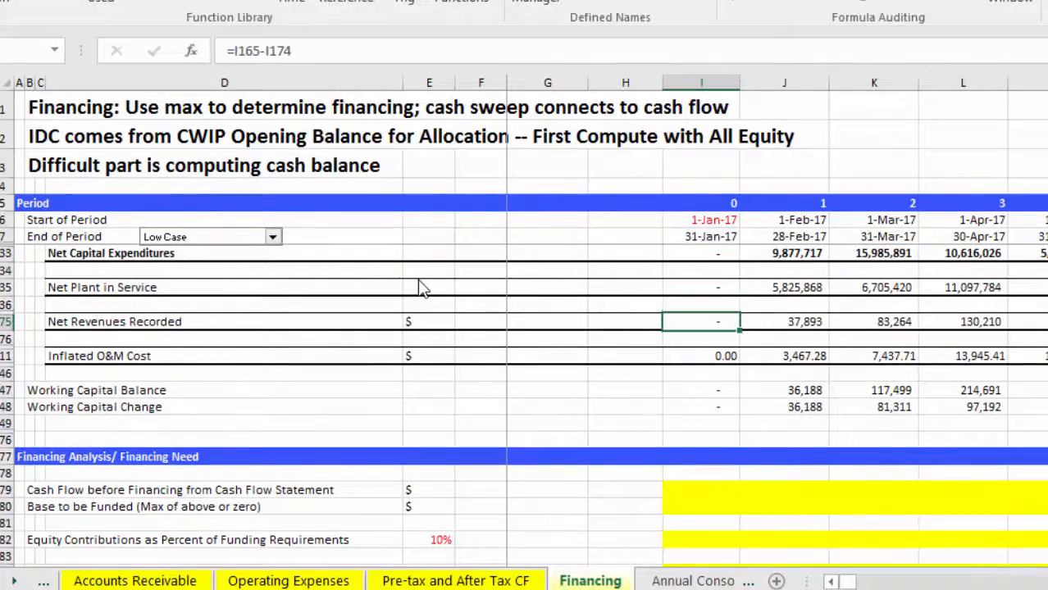
key(Up)
key(Up)
key(Down)
key(Down)
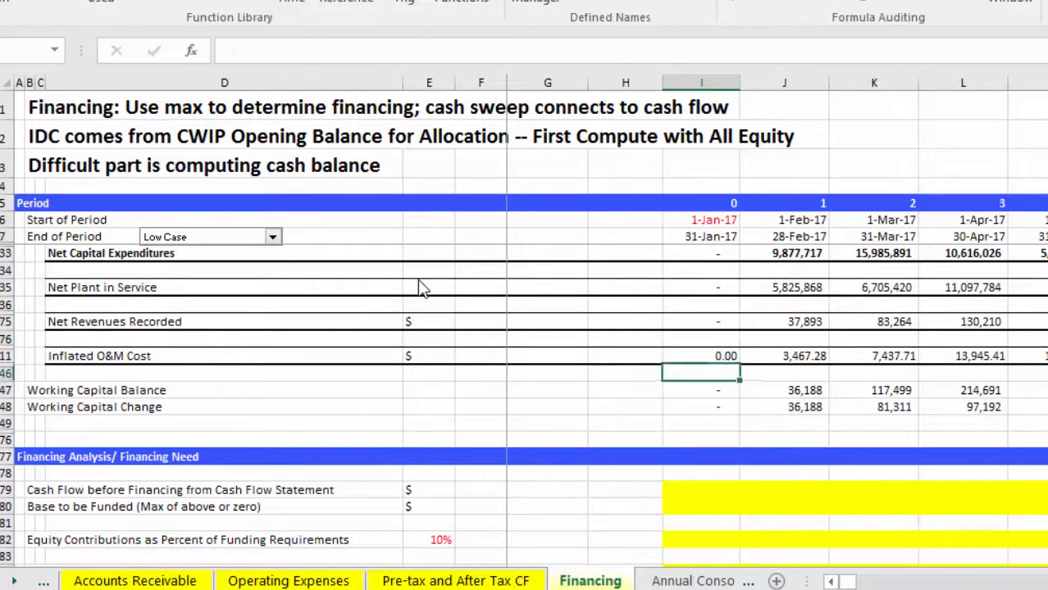
- Look through the financing section and examine the Profit and Loss layout around EBITDA and EBIT
key(Page_Down)
key(Down)
key(Down)
key(Down)
key(Down)
key(Down)
key(Down)
key(Down)
key(Down)
key(Down)
key(Down)
key(Down)
key(Down)
key(Down)
key(Down)
key(Down)
key(Down)
key(Down)
key(Down)
key(Down)
key(Down)
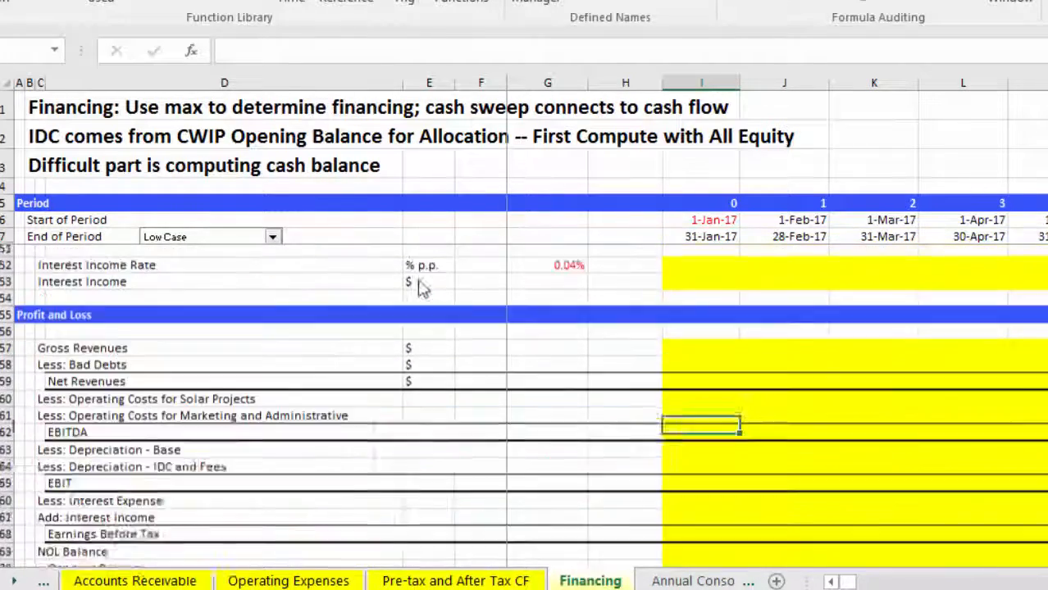
key(Up)
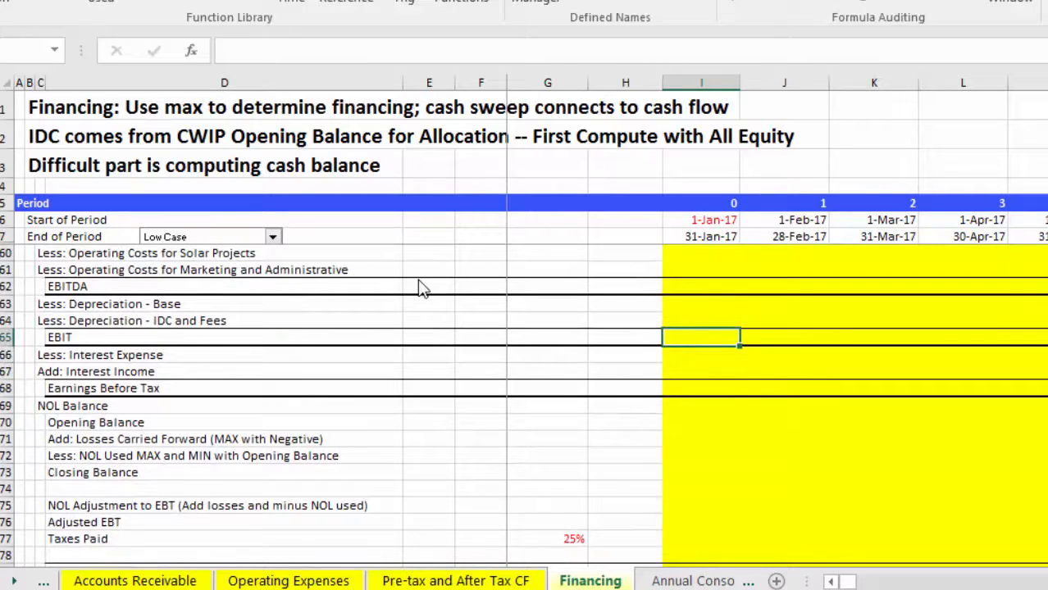
- Examine the Cash Flow statement's structure from EBITDA to Net Cash Flow Before Financing
key(Page_Down)
key(Down)
key(Down)
key(Down)
key(Down)
key(Down)
key(Down)
key(Down)
key(Down)
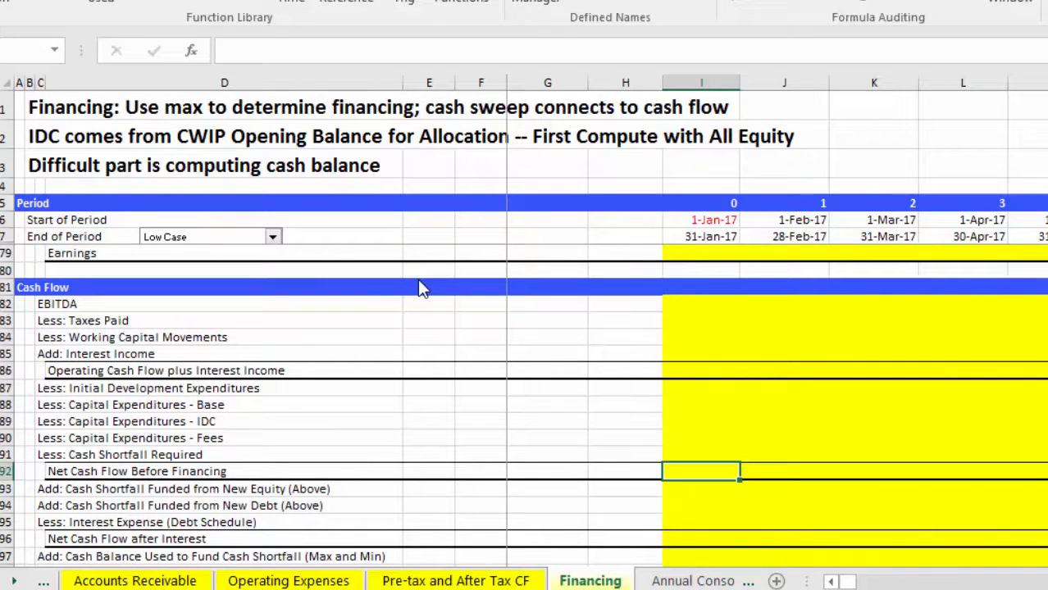
- Examine the Cash Flow lines between Net Cash Flow Before Financing and Cash Flow used for Top-up
key(Down)
key(Down)
key(Down)
key(Down)
key(Down)
key(Down)
key(Down)
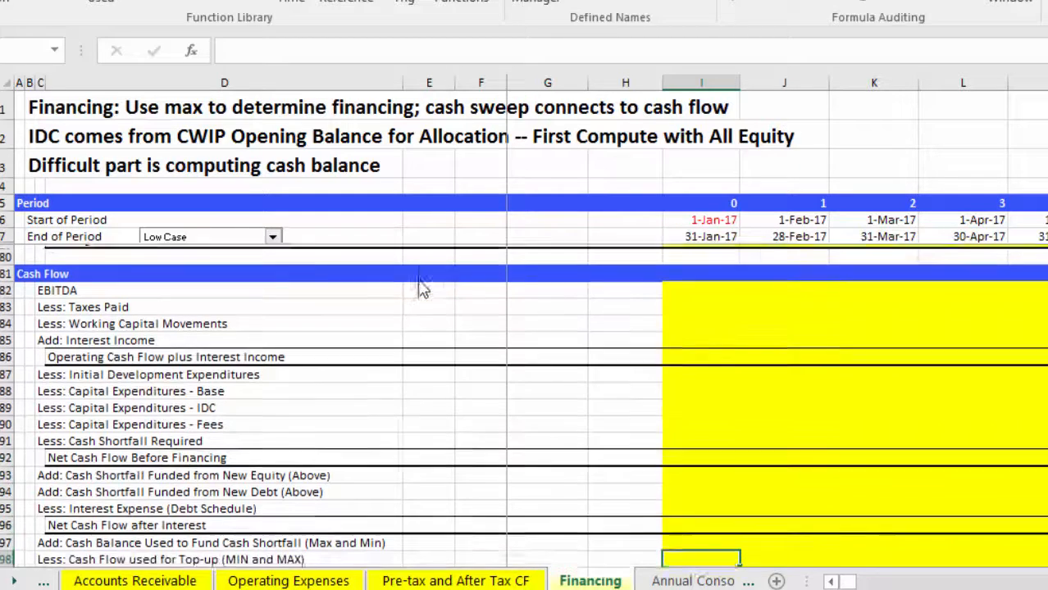
key(Up)
key(Up)
key(Up)
key(Up)
key(Up)
key(Up)
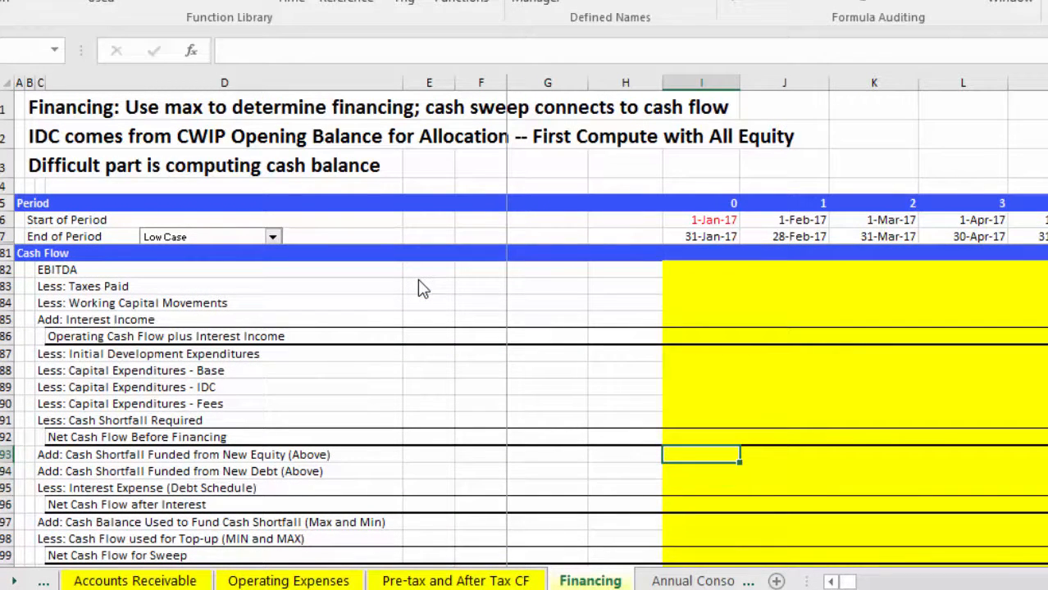
- Retrace the Cash Flow components that feed Net Cash Flow Before Financing, including interest income and capital expenditures
key(Up)
key(Up)
key(Up)
key(Up)
key(Up)
key(Up)
key(Up)
key(Up)
key(Up)
key(Up)
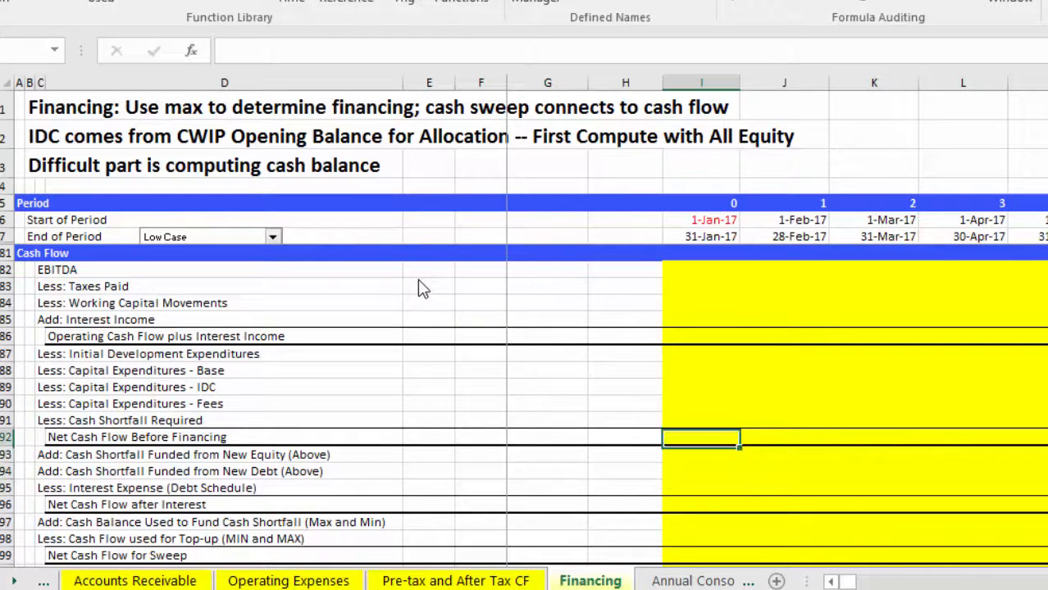
key(Down)
key(Down)
key(Down)
key(Down)
key(Down)
key(Down)
key(Down)
key(Down)
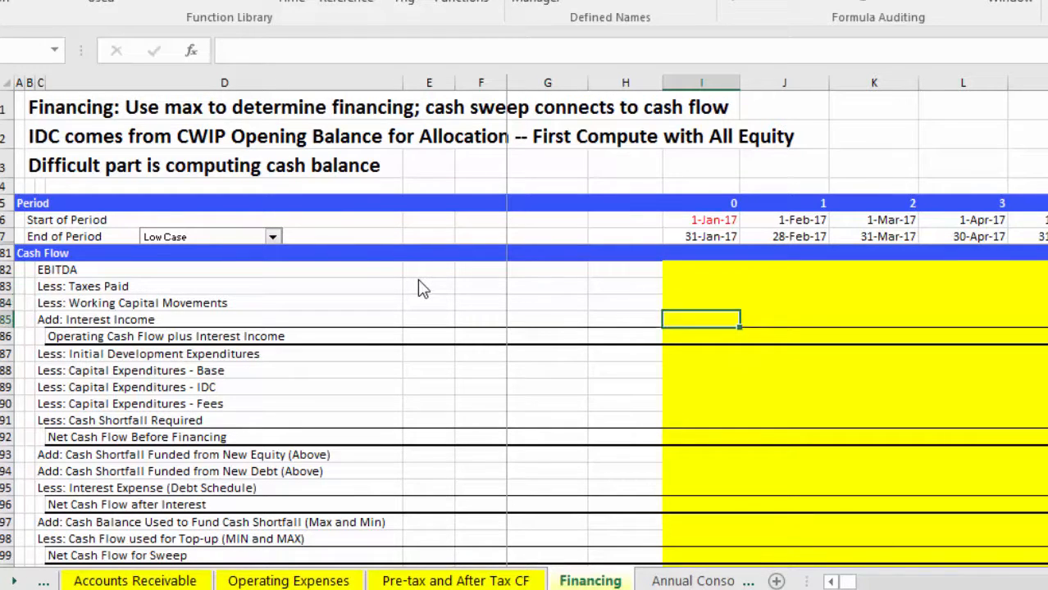
key(Down)
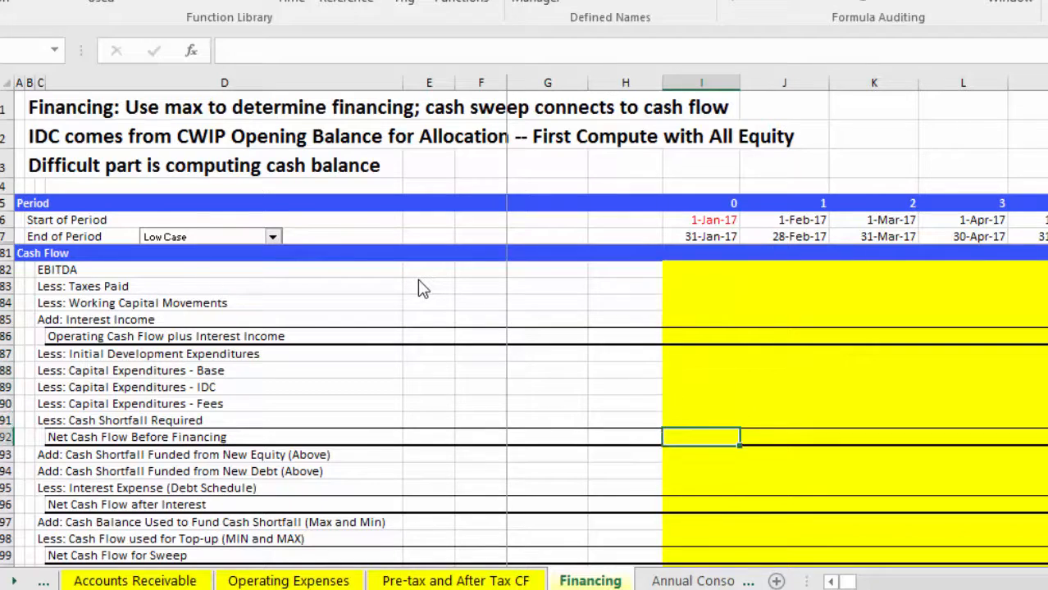
key(Down)
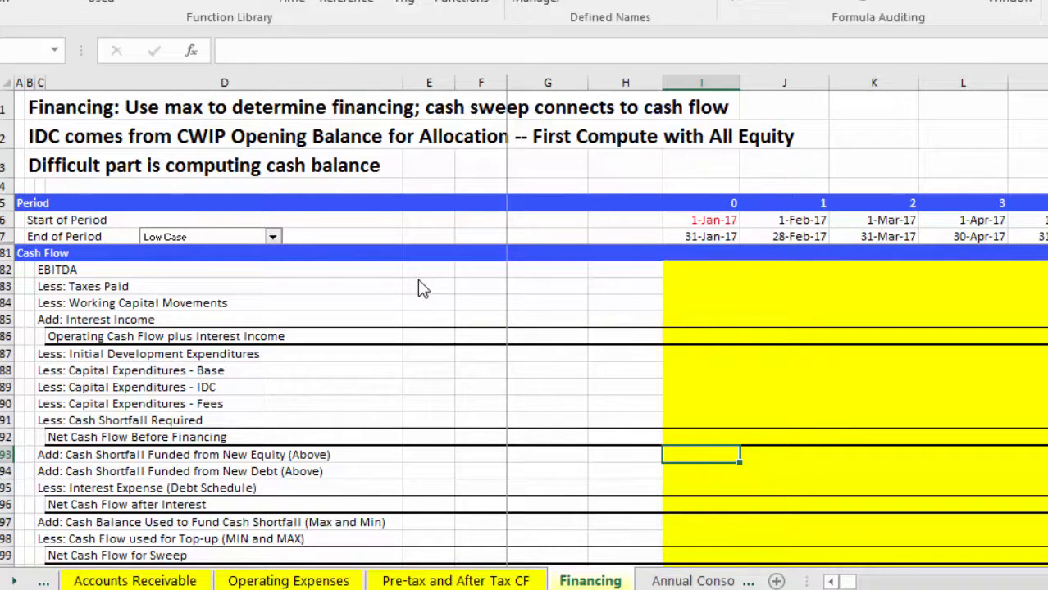
key(Up)
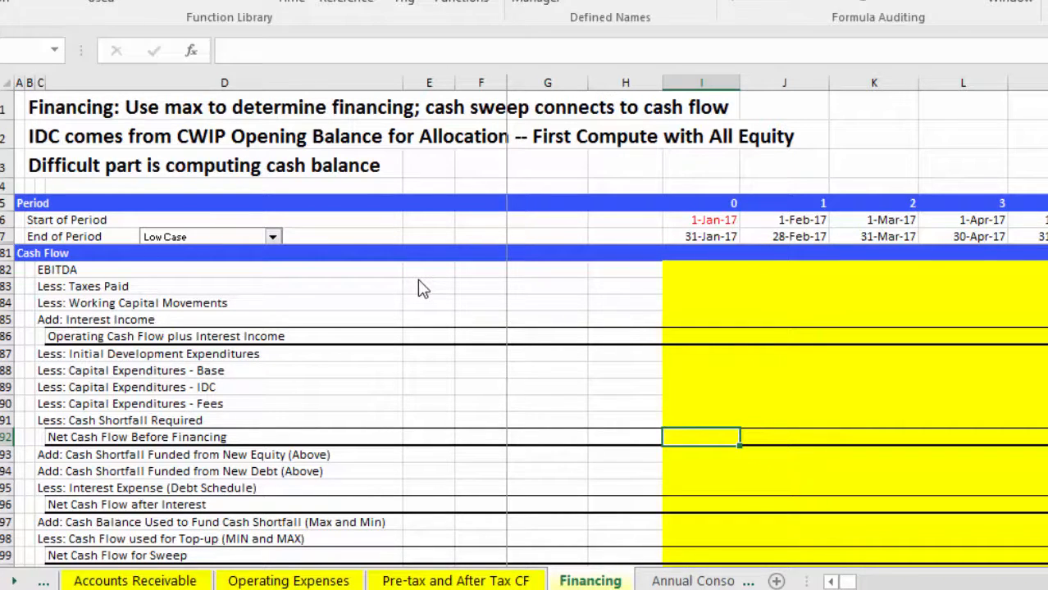
- Examine how shortfall funding, interest expense, cash balance use and top-up lead to Net Cash Flow for Sweep
key(Down)
key(Down)
key(Down)
key(Down)
key(Down)
key(Down)
key(Down)
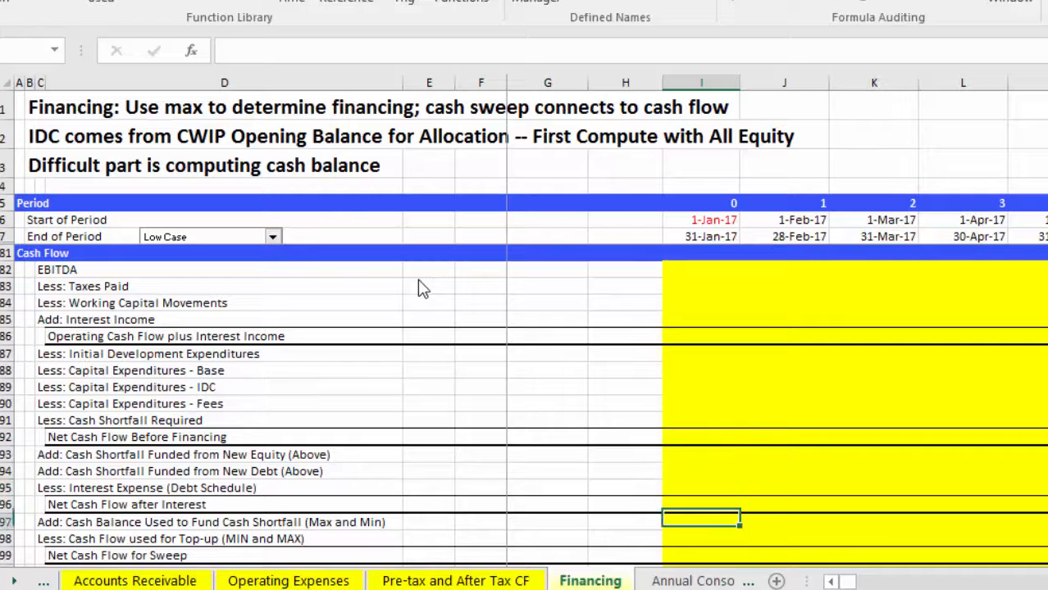
key(Down)
key(Down)
key(Down)
key(Up)
key(Up)
key(Up)
key(Up)
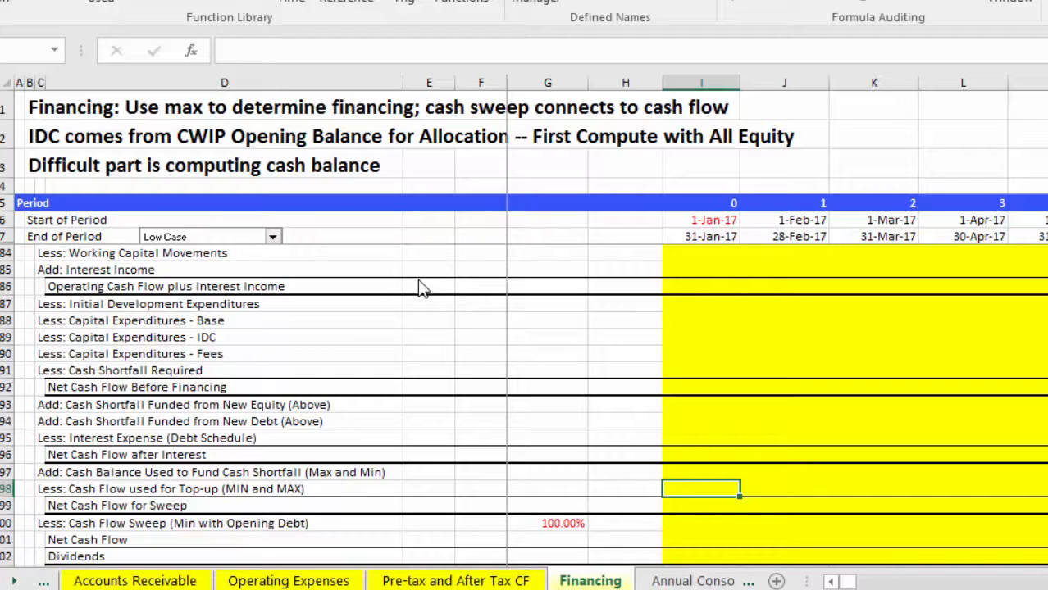
- Examine the Cash Flow Sweep, Net Cash Flow and Dividends lines, returning to Cash Balance Used to Fund Cash Shortfall
key(Down)
key(Down)
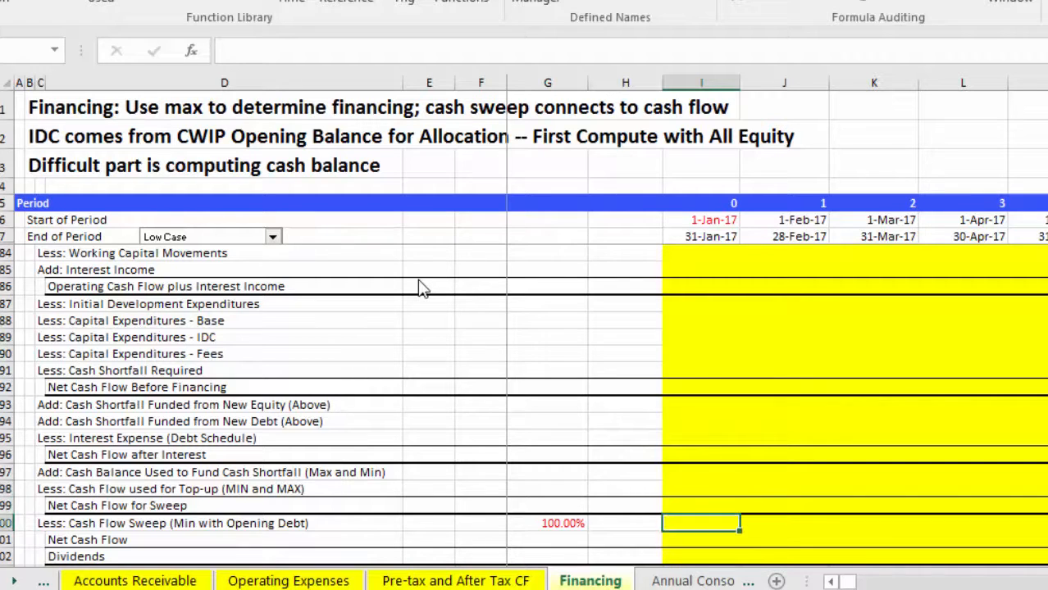
key(Down)
key(Down)
key(Down)
key(Up)
key(Up)
key(Up)
key(Up)
key(Up)
key(Up)
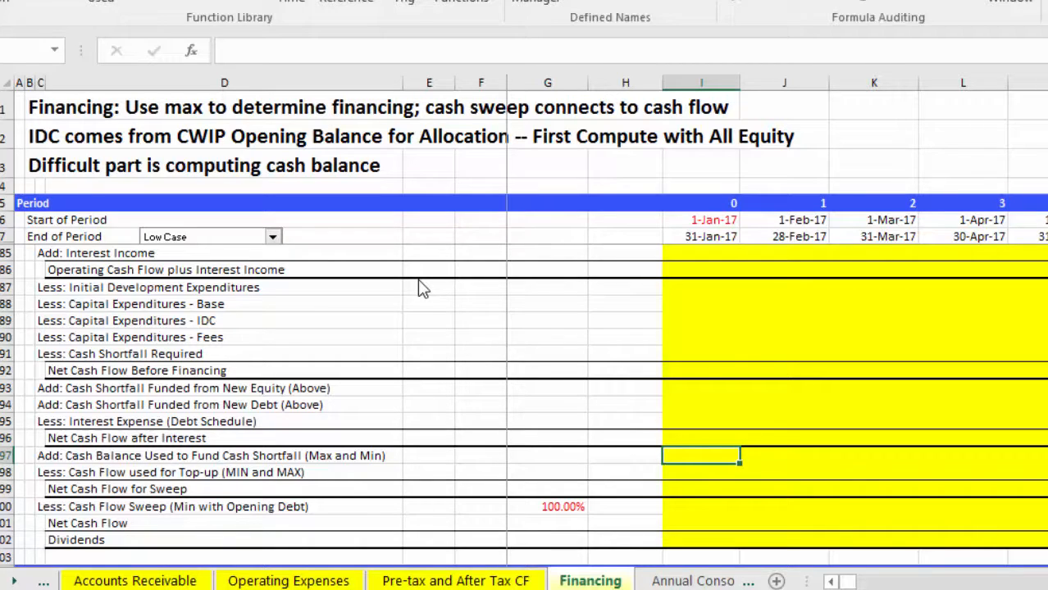
- Compare the Cash Shortfall Required line with the lines for shortfall funded from new equity and new debt
key(Up)
key(Up)
key(Up)
key(Up)
key(Up)
key(Up)
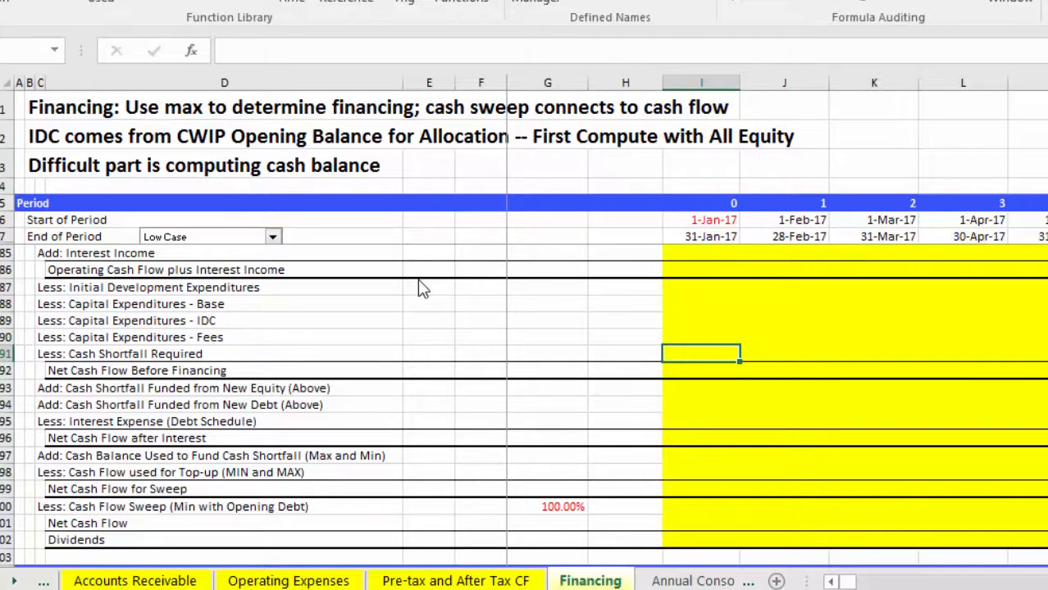
key(Down)
key(Down)
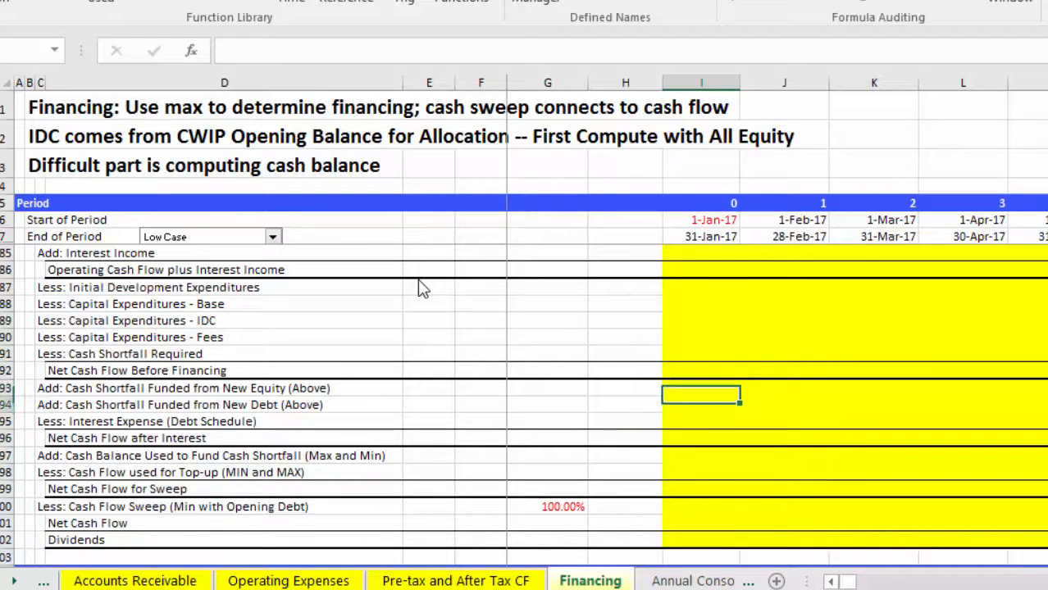
key(Down)
key(Down)
key(Up)
key(Up)
key(Down)
key(Down)
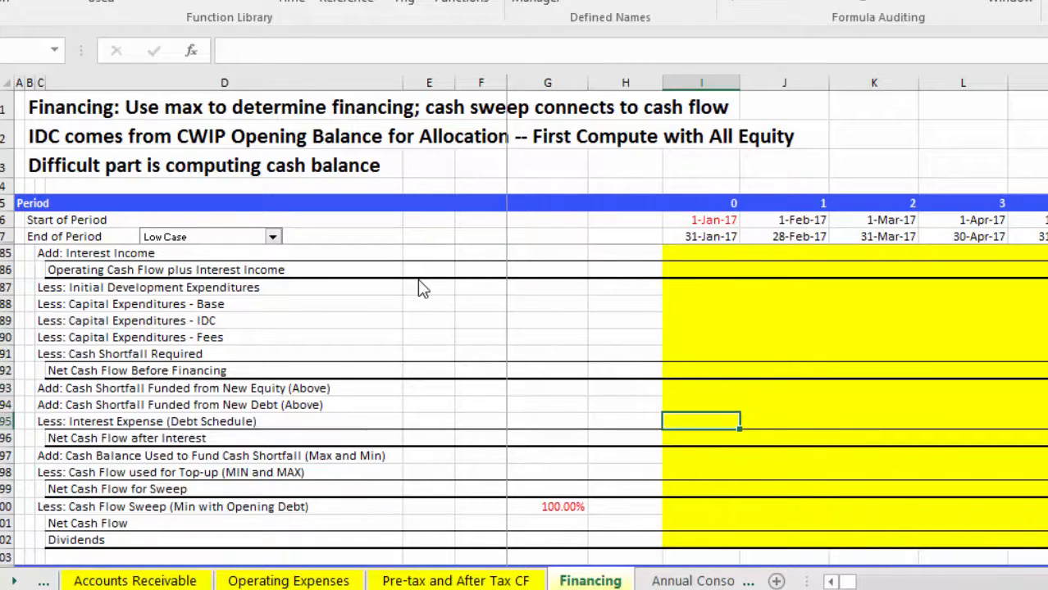
key(Up)
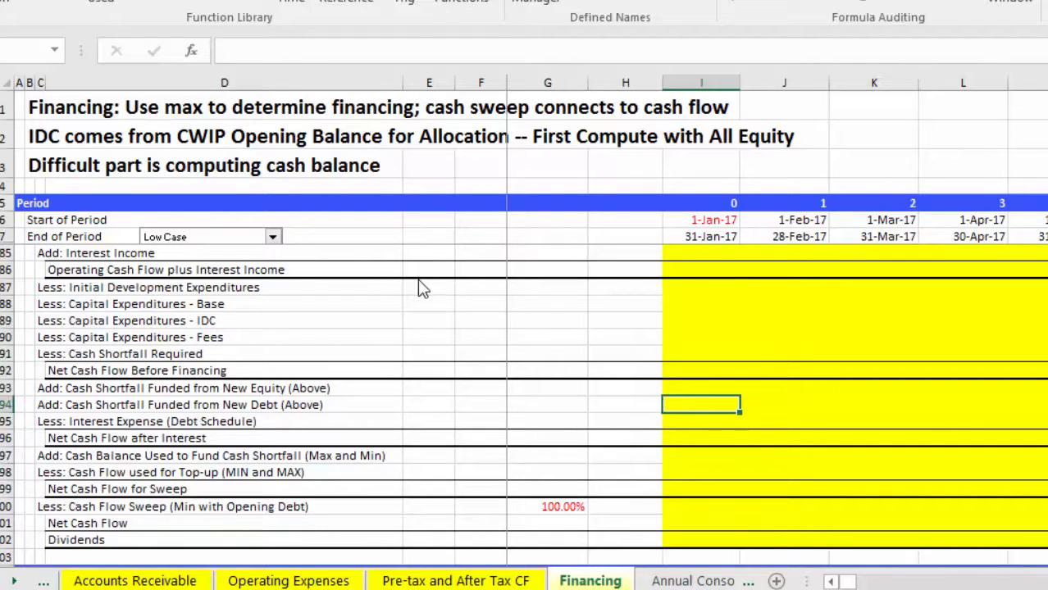
key(Up)
key(Down)
key(Up)
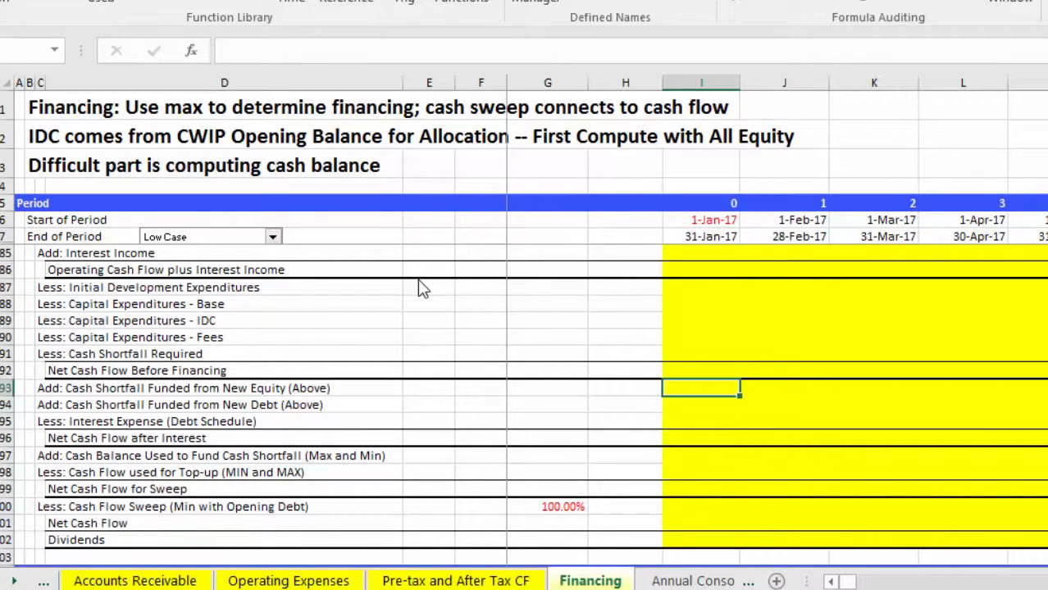
- Review the remaining Cash Flow lines from new debt funding through the sweep and dividends to the Balance Sheet heading
key(Down)
key(Down)
key(Down)
key(Down)
key(Down)
key(Down)
key(Down)
key(Down)
key(Down)
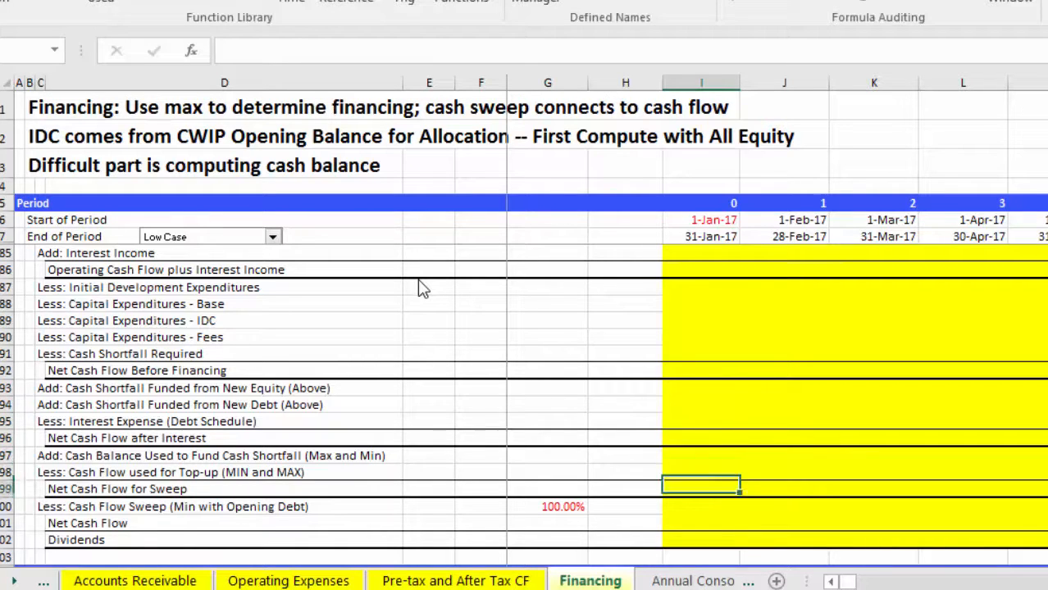
key(Down)
key(Down)
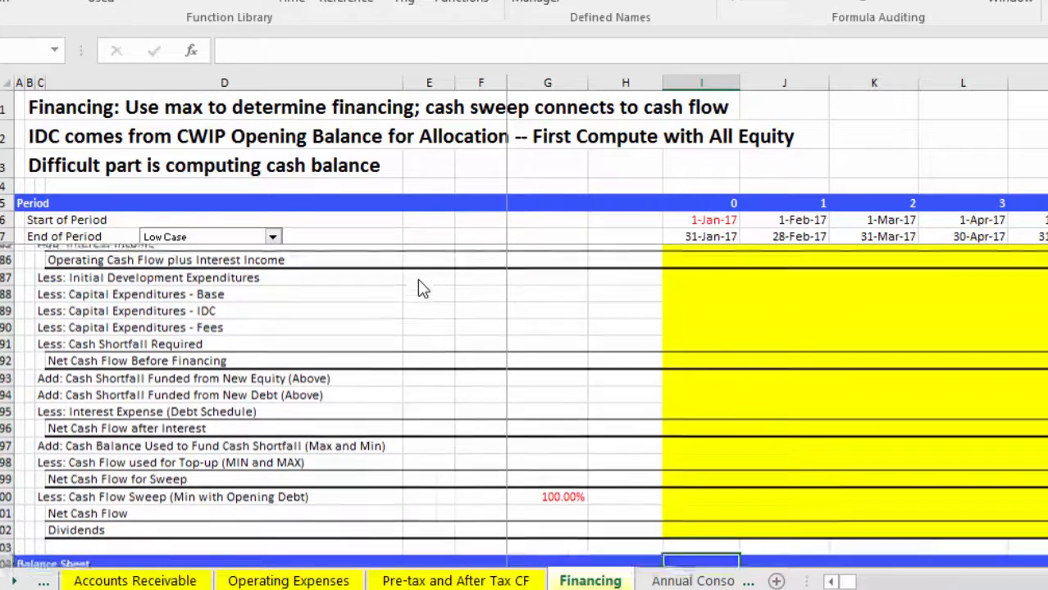
- Examine the start of the Financing sheet's Balance Sheet, including the Cash Balance, Accounts Receivable and CWIP lines under Assets
key(Down)
key(Down)
key(Down)
key(Down)
key(Down)
key(Down)
key(Down)
key(Down)
key(Down)
key(Down)
key(Down)
key(Down)
key(Down)
key(Down)
key(Down)
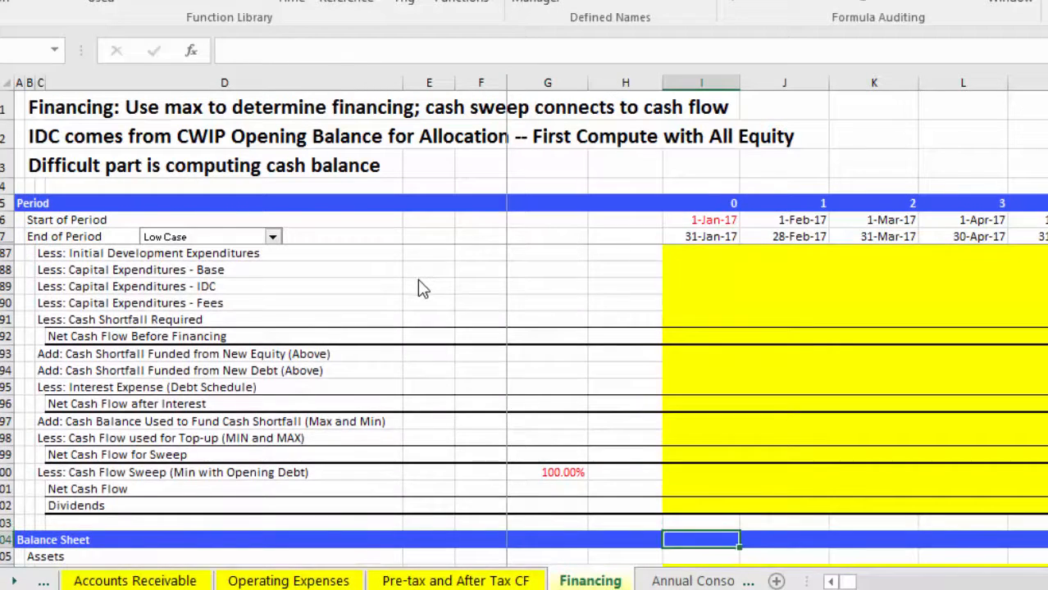
key(Up)
key(Up)
key(Up)
key(Up)
key(Up)
key(Up)
key(Up)
key(Up)
key(Up)
key(Up)
key(Up)
key(Up)
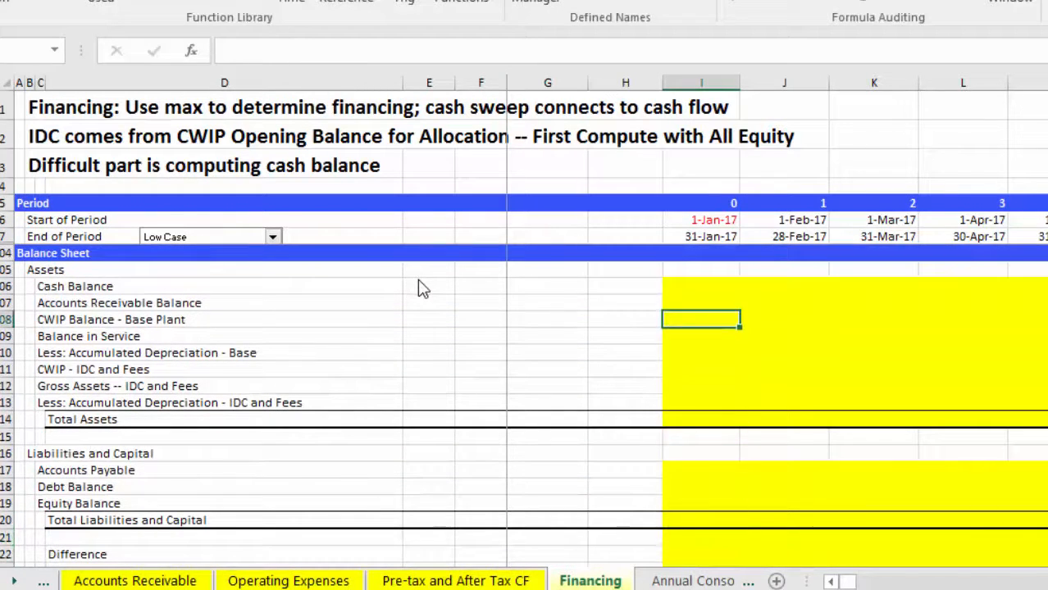
- Review the remaining Balance Sheet lines from Balance in Service through Total Assets to Equity Balance under Liabilities and Capital
key(Down)
key(Down)
key(Down)
key(Down)
key(Down)
key(Down)
key(Down)
key(Down)
key(Down)
key(Down)
key(Down)
key(Down)
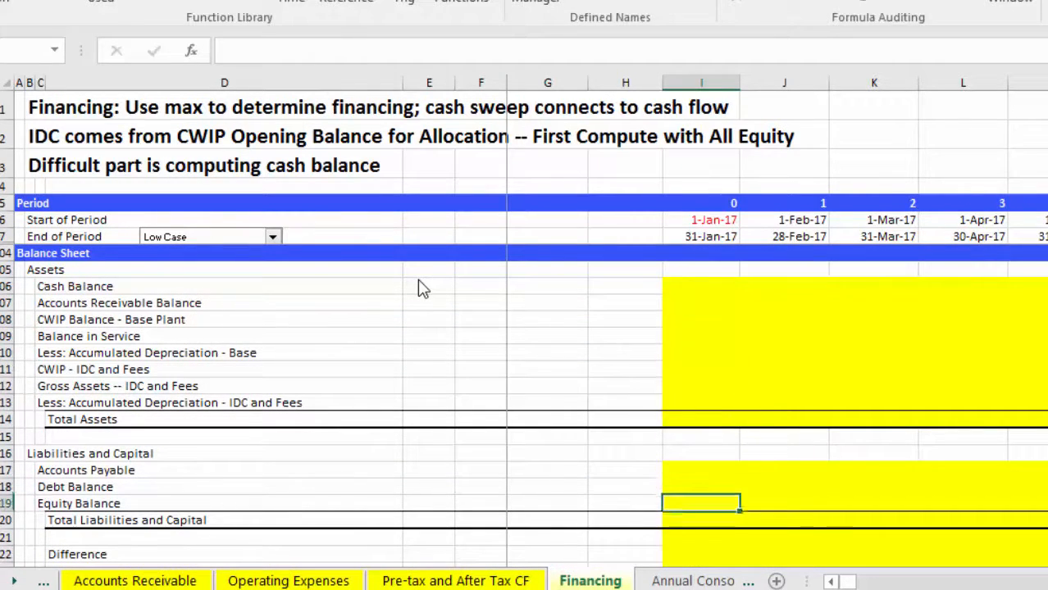
- Go back from the Equity Balance line through the Balance Sheet and Cash Flow lines up to Less: Working Capital Movements
key(Up)
key(Up)
key(Up)
key(Up)
key(Up)
key(Up)
key(Up)
key(Up)
key(Up)
key(Up)
key(Up)
key(Up)
key(Up)
key(Up)
key(Up)
key(Up)
key(Up)
key(Up)
key(Up)
key(Up)
key(Up)
key(Up)
key(Up)
key(Up)
key(Up)
key(Up)
key(Up)
key(Up)
key(Up)
key(Up)
key(Up)
key(Up)
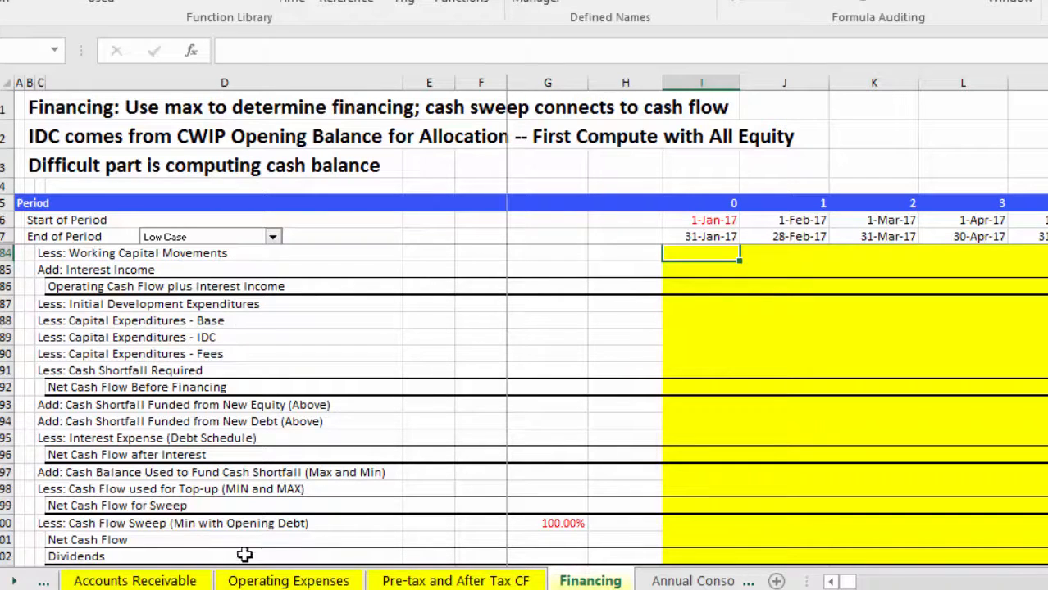
click(287, 588)
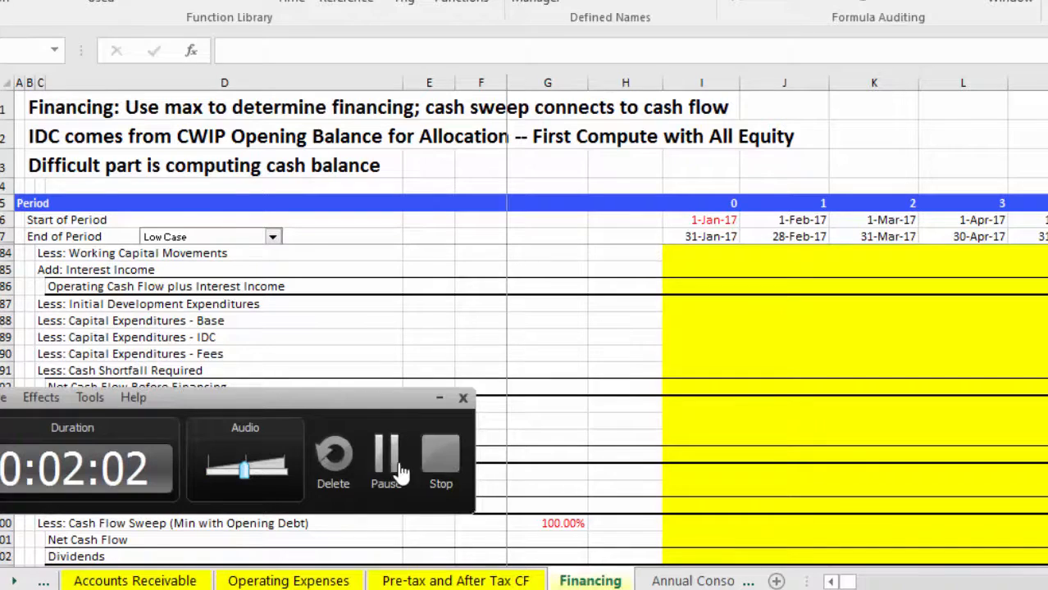
click(438, 463)
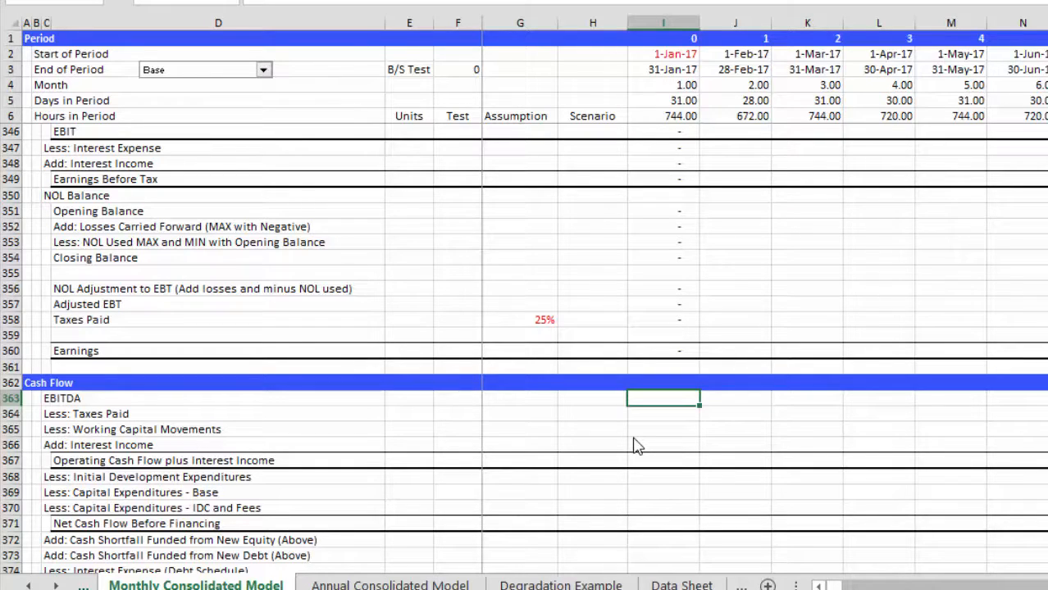
- Review the Monthly Consolidated Model's Cash Flow section from EBITDA to Dividends and continue into the Balance Sheet assets
key(Down)
key(Down)
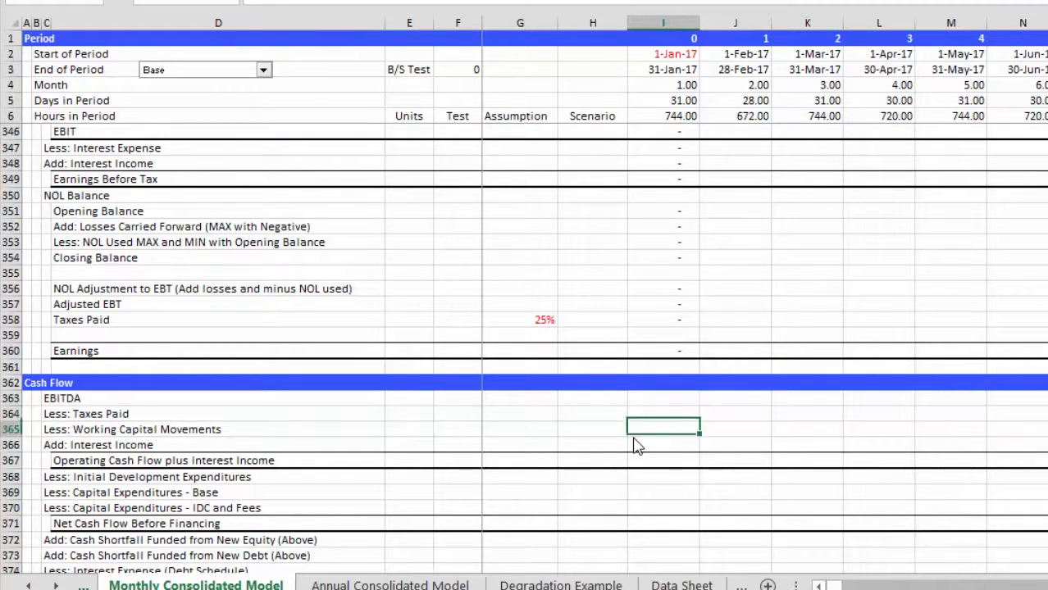
key(Down)
key(Down)
key(Down)
key(Down)
key(Down)
key(Down)
key(Down)
key(Down)
key(Down)
key(Down)
key(Down)
key(Down)
key(Down)
key(Down)
key(Down)
key(Down)
key(Down)
key(Down)
key(Down)
key(Down)
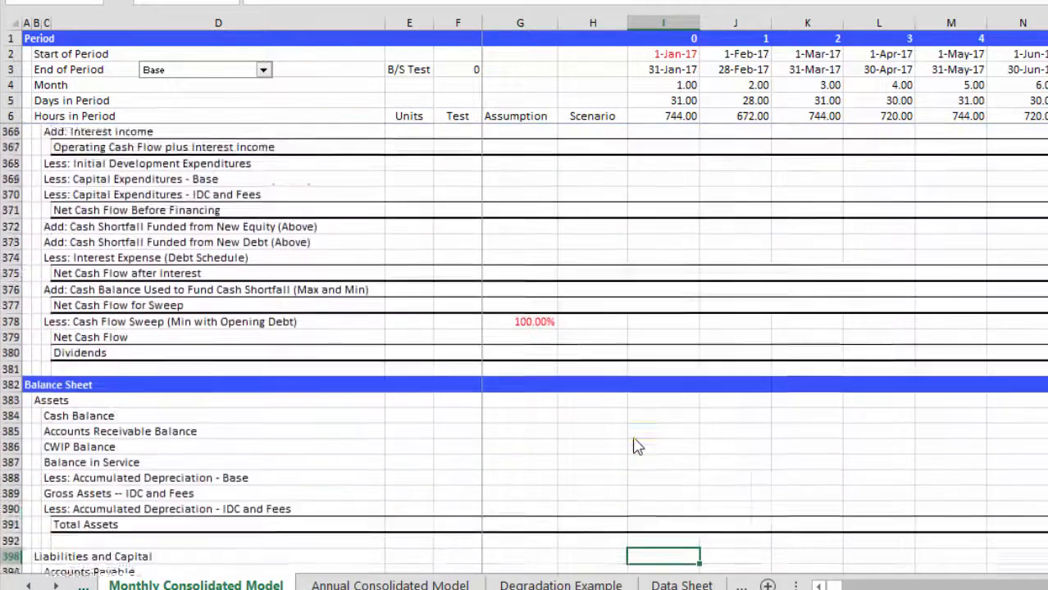
- Examine the Monthly Consolidated Model's Liabilities and Capital and balance check lines, returning to the Assets heading
key(Down)
key(Down)
key(Down)
key(Down)
key(Down)
key(Down)
key(Down)
key(Down)
key(Down)
key(Down)
key(Up)
key(Up)
key(Up)
key(Up)
key(Up)
key(Up)
key(Up)
key(Up)
key(Up)
key(Up)
key(Up)
key(Up)
key(Up)
key(Up)
key(Up)
key(Up)
key(Up)
key(Up)
key(Up)
key(Up)
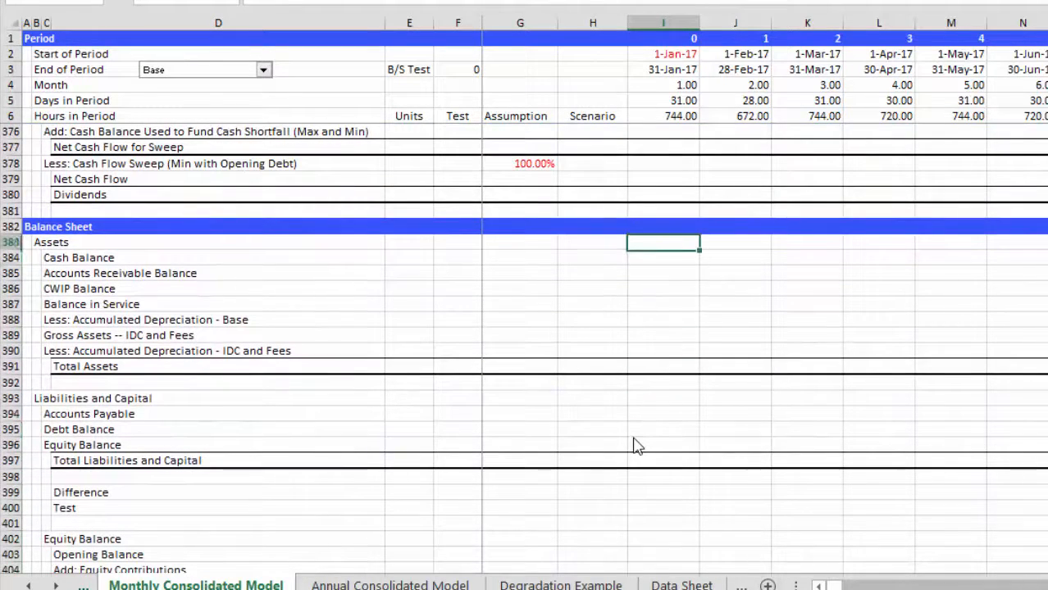
- Review the Balance Sheet again from Assets through the Difference and Test lines to the Equity Balance schedule's Opening Balance
key(Down)
key(Down)
key(Down)
key(Down)
key(Down)
key(Down)
key(Down)
key(Down)
key(Down)
key(Down)
key(Down)
key(Down)
key(Down)
key(Down)
key(Down)
key(Down)
key(Down)
key(Down)
key(Down)
key(Down)
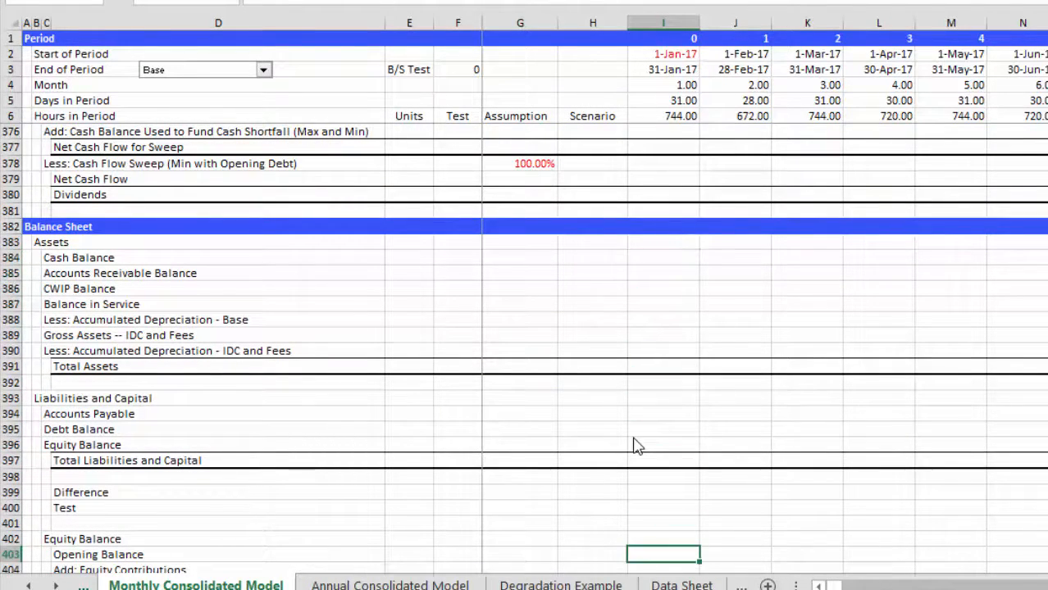
- Review the Monthly Consolidated Model from the Equity Balance schedule back through the Balance Sheet and Cash Flow to Less: Interest Expense
key(Up)
key(Up)
key(Up)
key(Up)
key(Up)
key(Up)
key(Up)
key(Up)
key(Up)
key(Up)
key(Up)
key(Up)
key(Up)
key(Up)
key(Up)
key(Up)
key(Up)
key(Up)
key(Up)
key(Up)
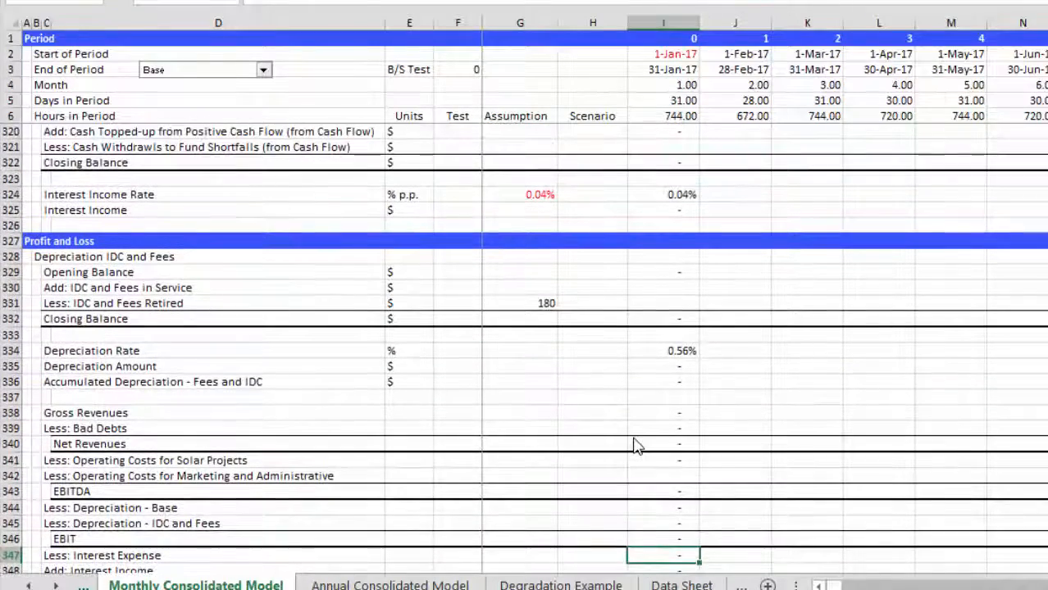
- Go to the Assumptions sheet and find the Financing Assumptions section below the revenue and cost inputs
key(ctrl+Page_Up)
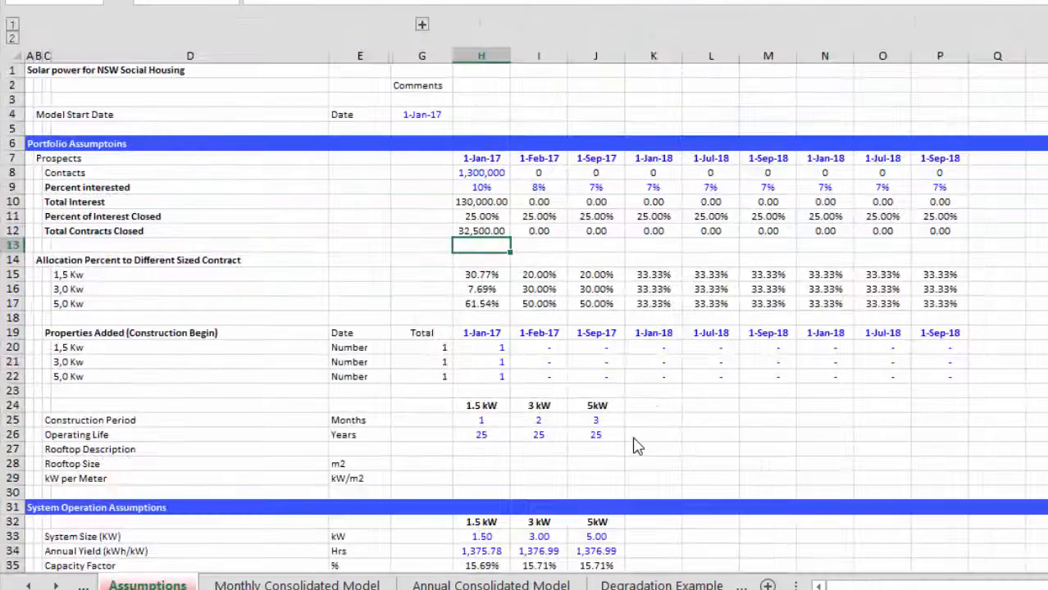
key(Down)
key(Down)
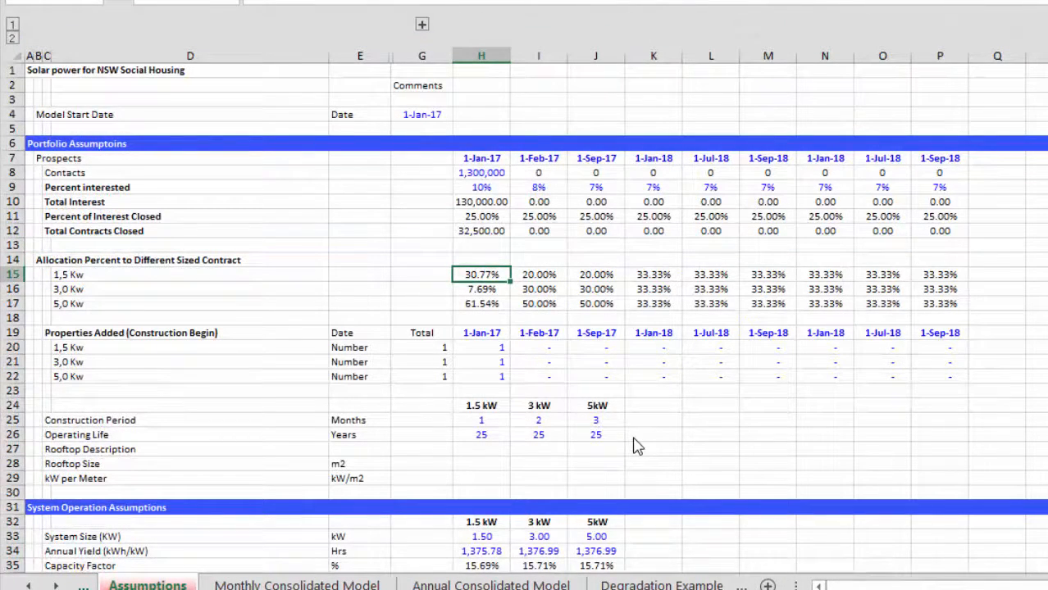
key(Page_Down)
key(Page_Down)
key(Page_Down)
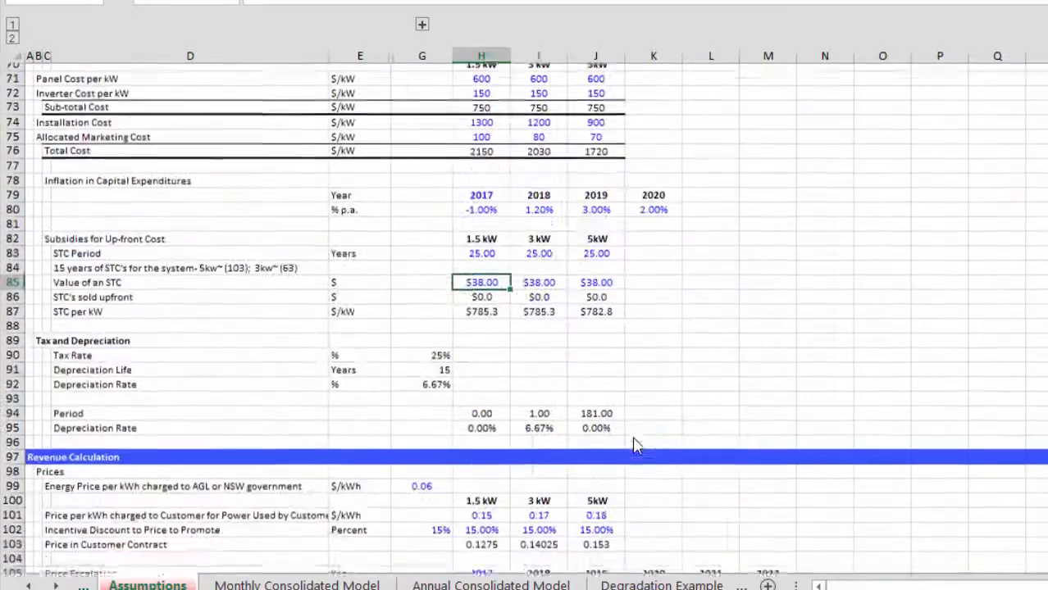
key(Page_Down)
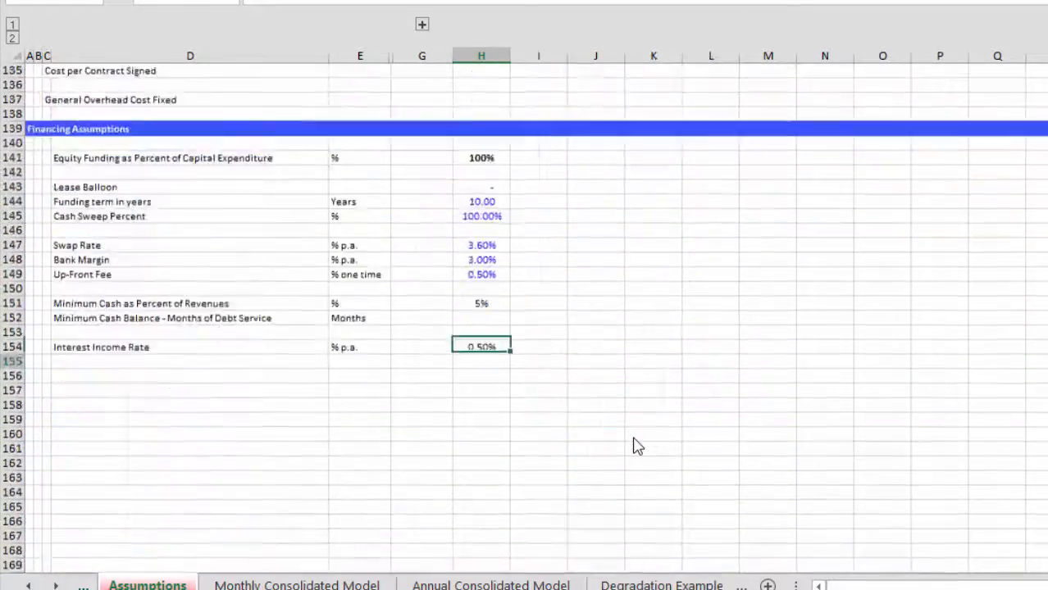
- Examine the Financing Assumptions, including equity funding, funding term, cash sweep, interest rates, fees, minimum cash and interest income rate
key(Up)
key(Up)
key(Up)
key(Up)
key(Up)
key(Up)
key(Up)
key(Up)
key(Up)
key(Up)
key(Up)
key(Up)
key(Up)
key(Up)
key(Up)
key(Up)
key(Up)
key(Up)
key(Up)
key(Up)
key(Up)
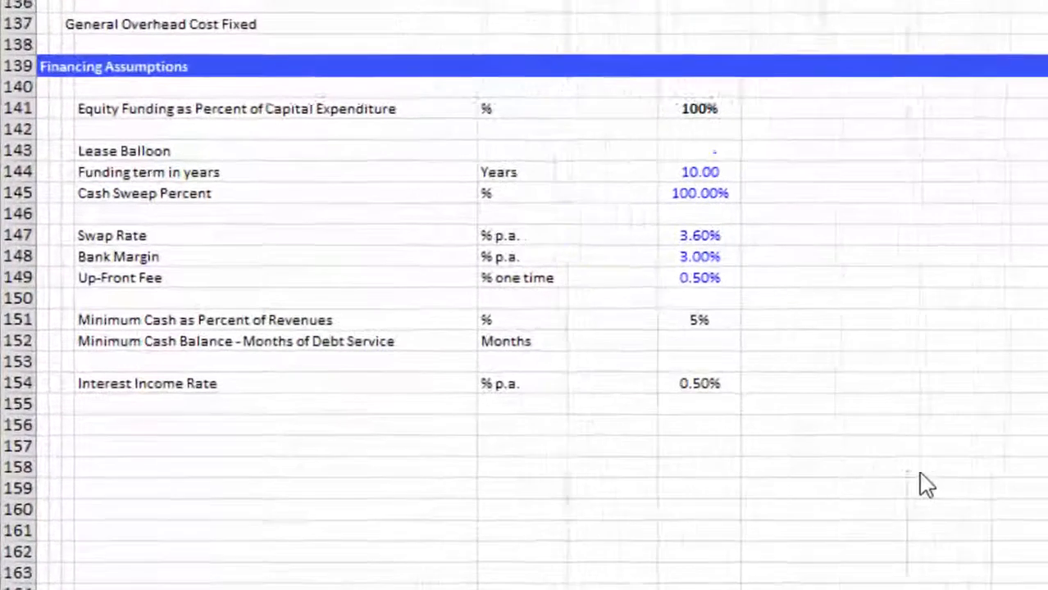
key(Down)
key(Down)
key(Down)
key(Down)
key(Down)
key(Down)
key(Down)
key(Down)
key(Down)
key(Up)
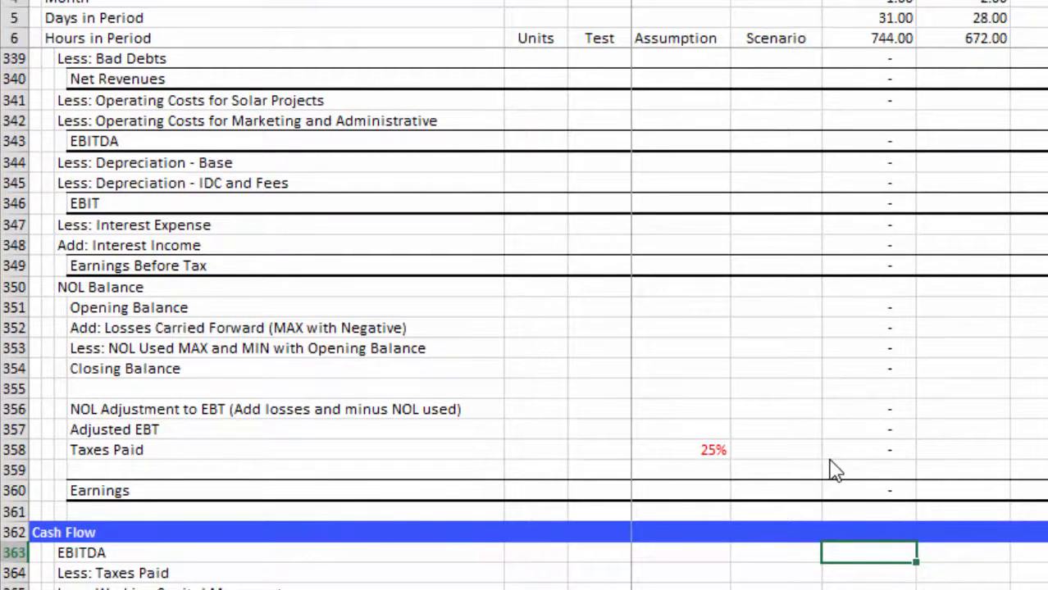
- Review the Monthly Consolidated Model from the Cash Flow EBITDA line back through Profit and Loss to the Opening Cash Balance schedule
key(Up)
key(Up)
key(Up)
key(Up)
key(Up)
key(Up)
key(Up)
key(Up)
key(Up)
key(Up)
key(Up)
key(Up)
key(Up)
key(Up)
key(Up)
key(Up)
key(Up)
key(Up)
key(Up)
key(Up)
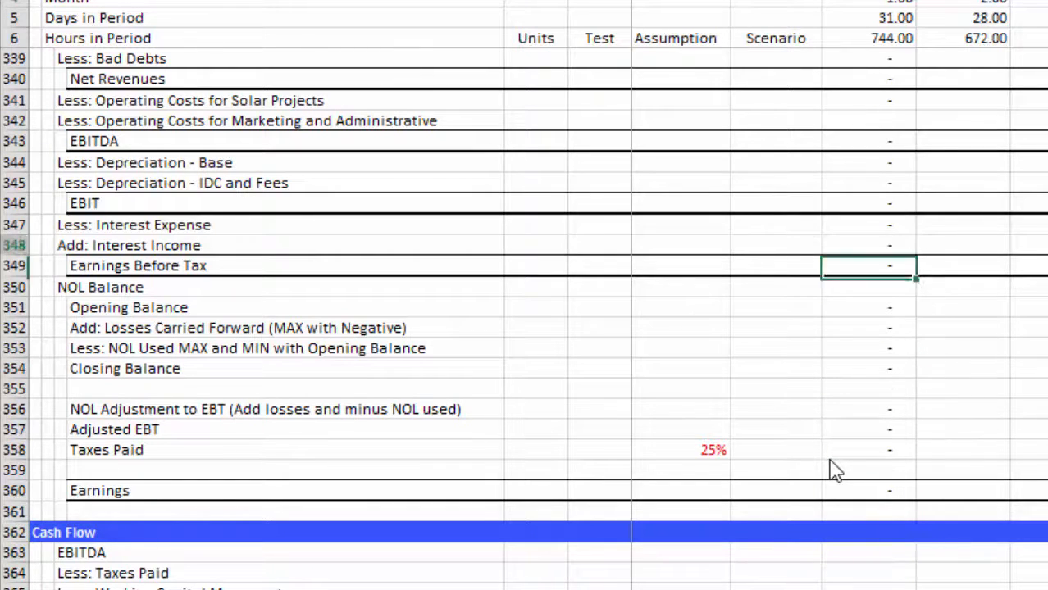
key(Up)
key(Up)
key(Up)
key(Up)
key(Up)
key(Up)
key(Up)
key(Up)
key(Up)
key(Up)
key(Up)
key(Up)
key(Up)
key(Up)
key(Up)
key(Up)
key(Up)
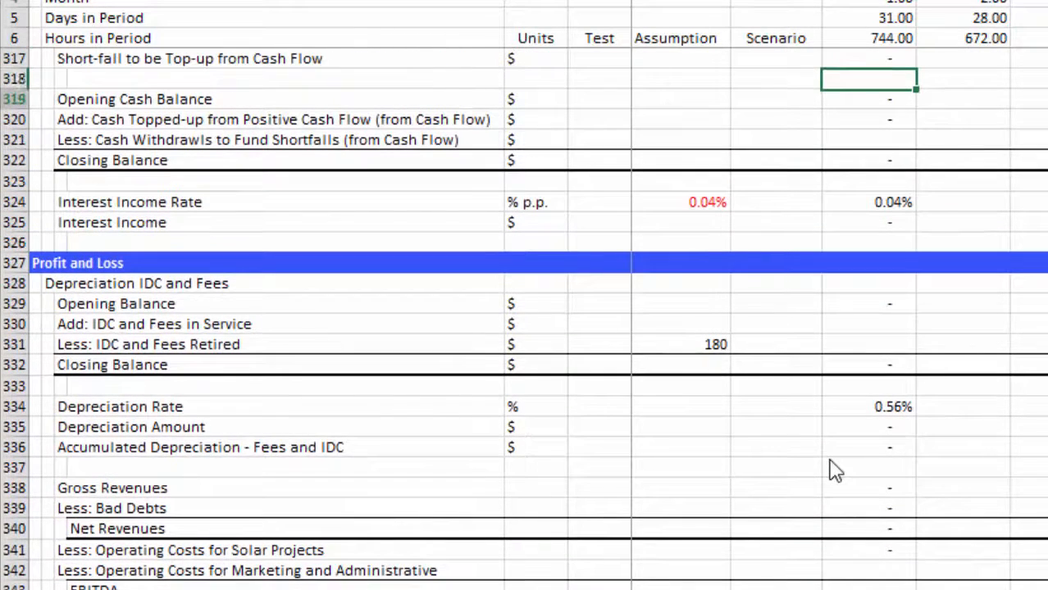
- Examine the cash balance and interest income lines, continuing to the Closing Balance of Depreciation IDC and Fees
key(Down)
key(Down)
key(Down)
key(Down)
key(Down)
key(Down)
key(Down)
key(Down)
key(Down)
key(Down)
key(Down)
key(Down)
key(Up)
key(Down)
key(Down)
key(Down)
key(Down)
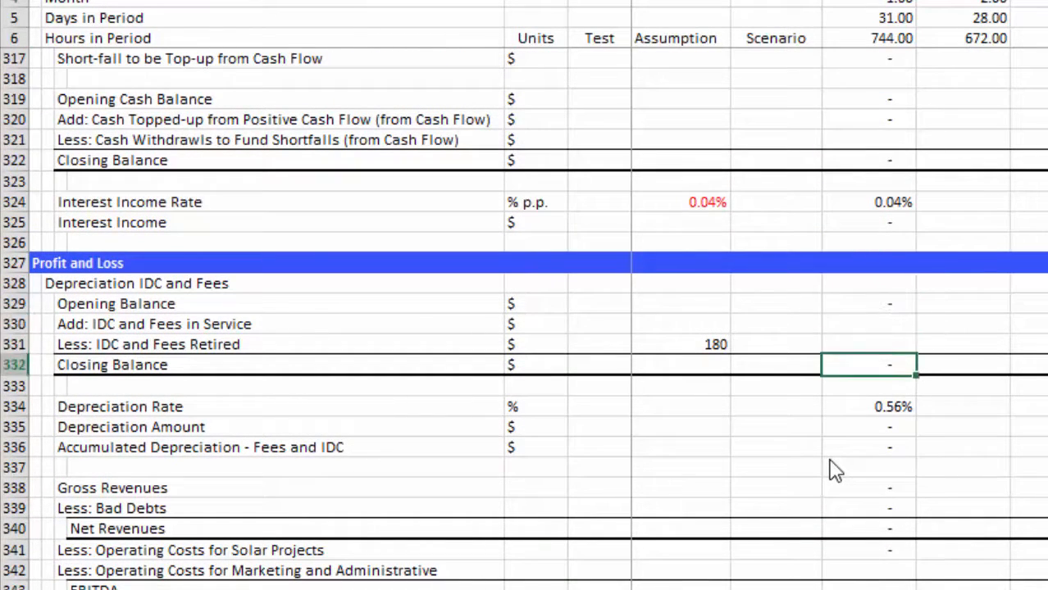
- Review the remaining Profit and Loss lines and the Cash Flow section, returning to the period 0 cell of its EBITDA line
scroll(835, 471, down, 13)
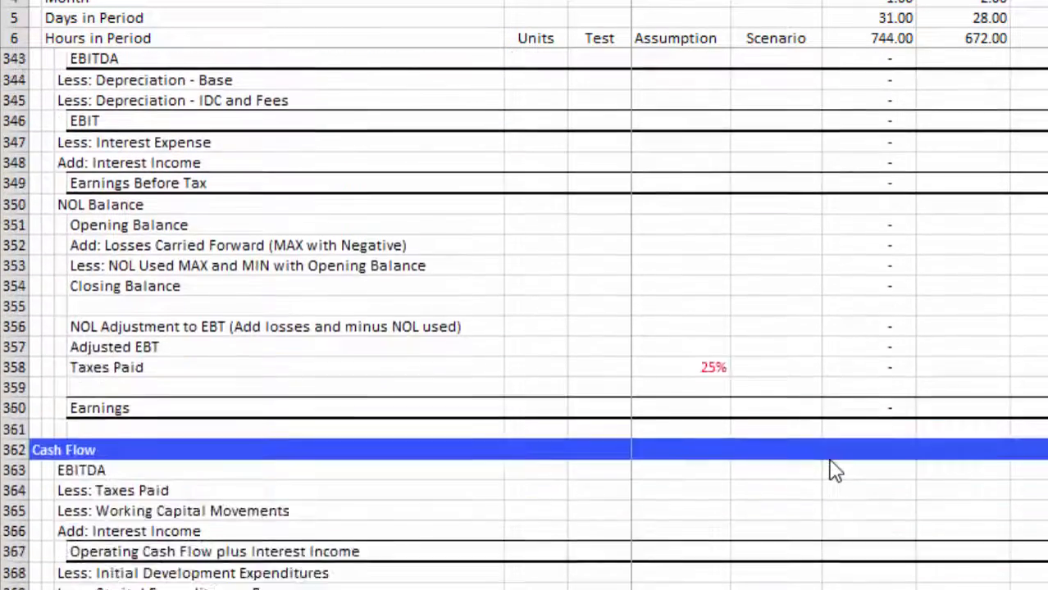
key(Up)
key(Up)
key(Up)
key(Up)
key(Up)
key(Up)
key(Up)
key(Up)
key(Up)
key(Up)
key(Up)
key(Up)
key(Up)
key(Up)
key(Up)
key(Up)
key(Up)
key(Up)
key(Up)
key(Up)
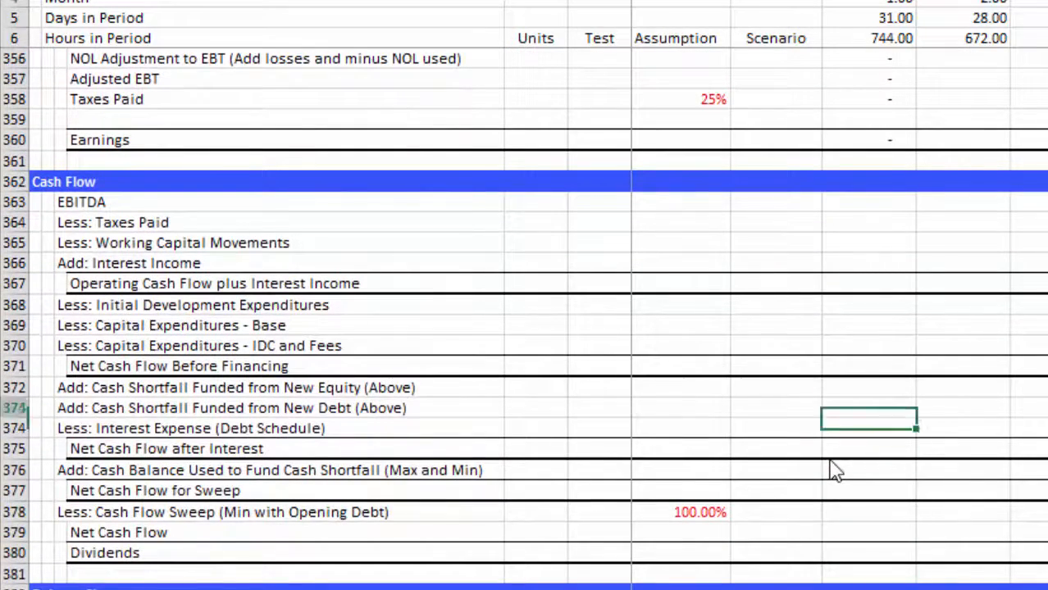
key(Down)
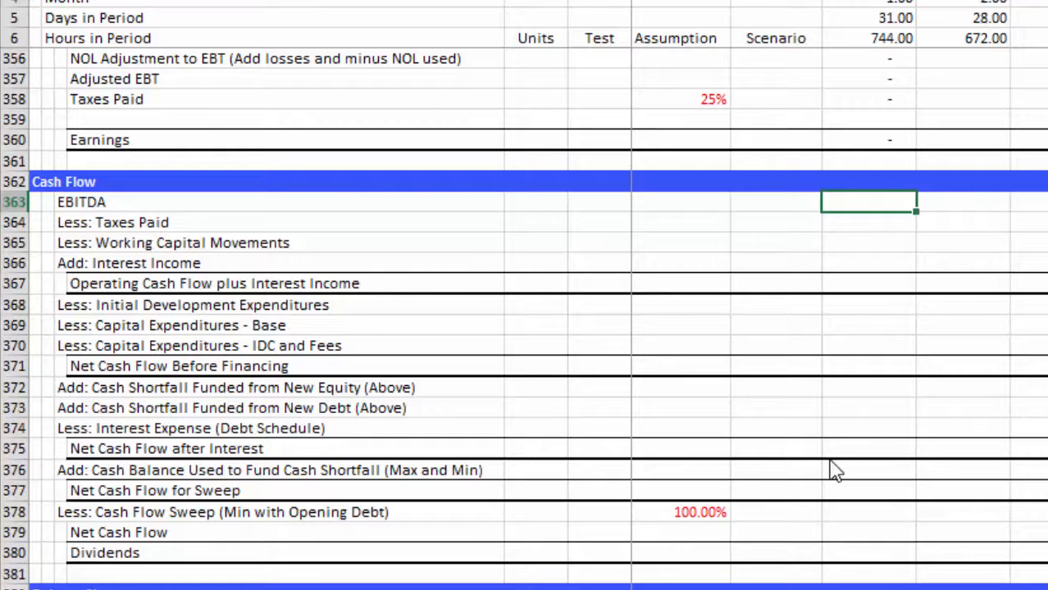
- Link the period 0 EBITDA line of the Cash Flow section to EBITDA in the Profit and Loss section
text(=)
key(Up)
key(Up)
key(Up)
key(Up)
key(Up)
key(Up)
key(Up)
key(Up)
key(Up)
key(Up)
key(Up)
key(Up)
key(Up)
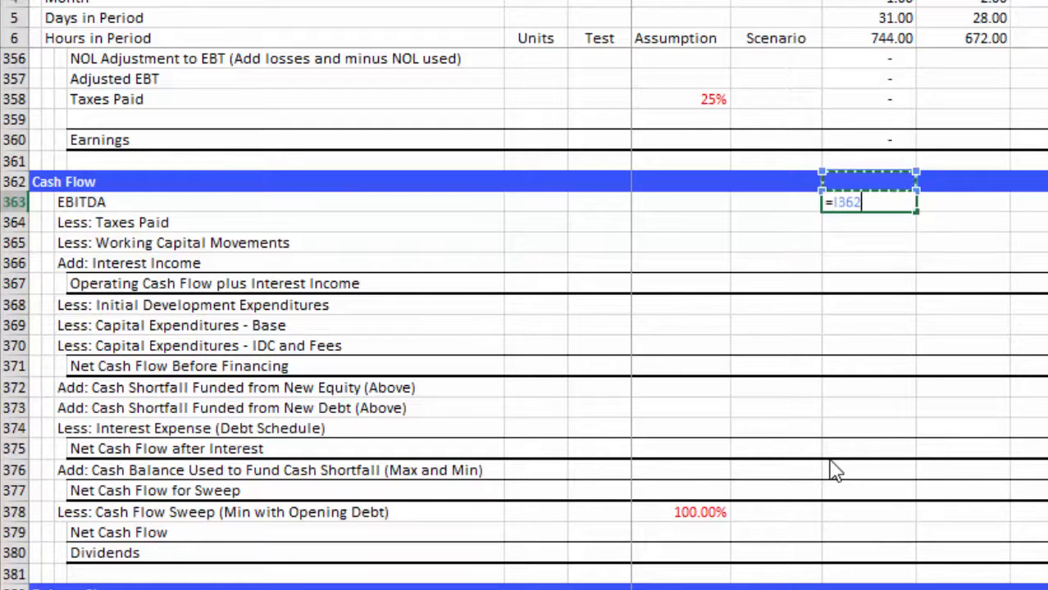
key(Up)
key(Up)
key(Up)
key(Up)
key(Up)
key(Up)
key(Up)
key(Up)
key(Up)
key(Up)
key(Up)
key(Up)
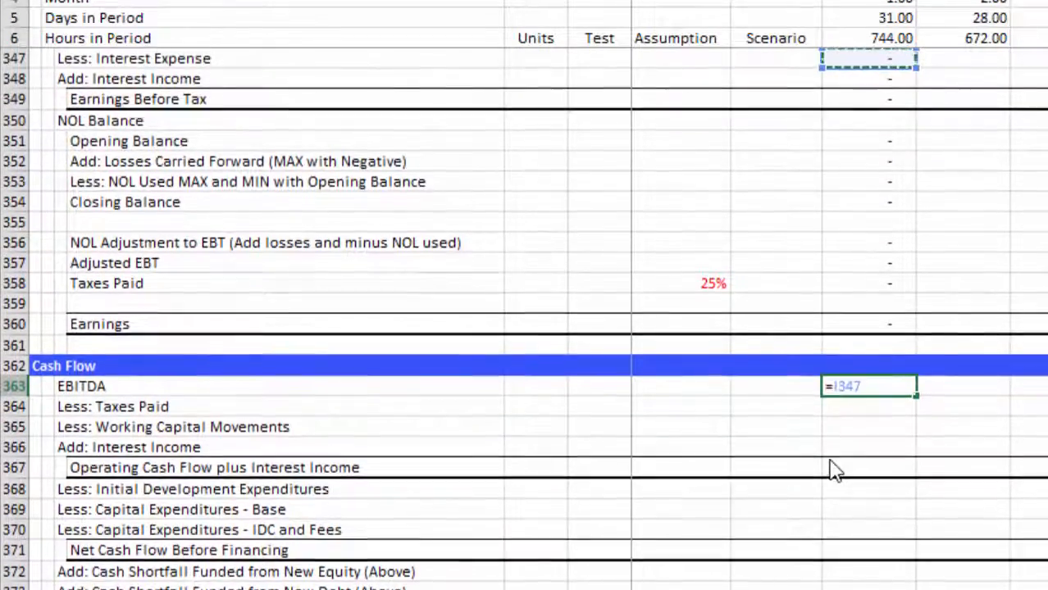
key(Down)
key(Down)
key(Down)
key(Down)
key(Down)
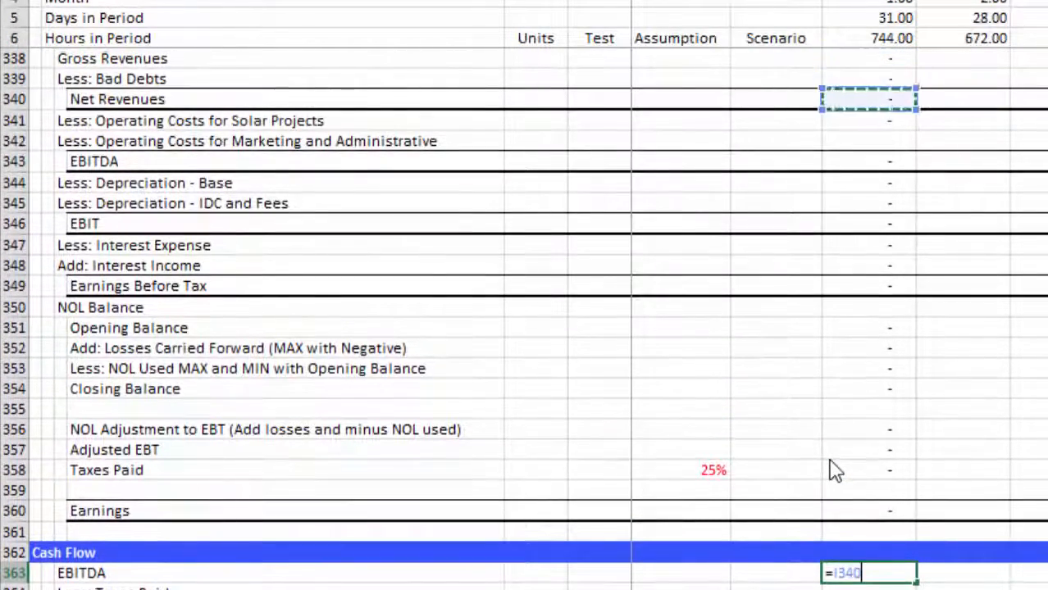
key(Return)
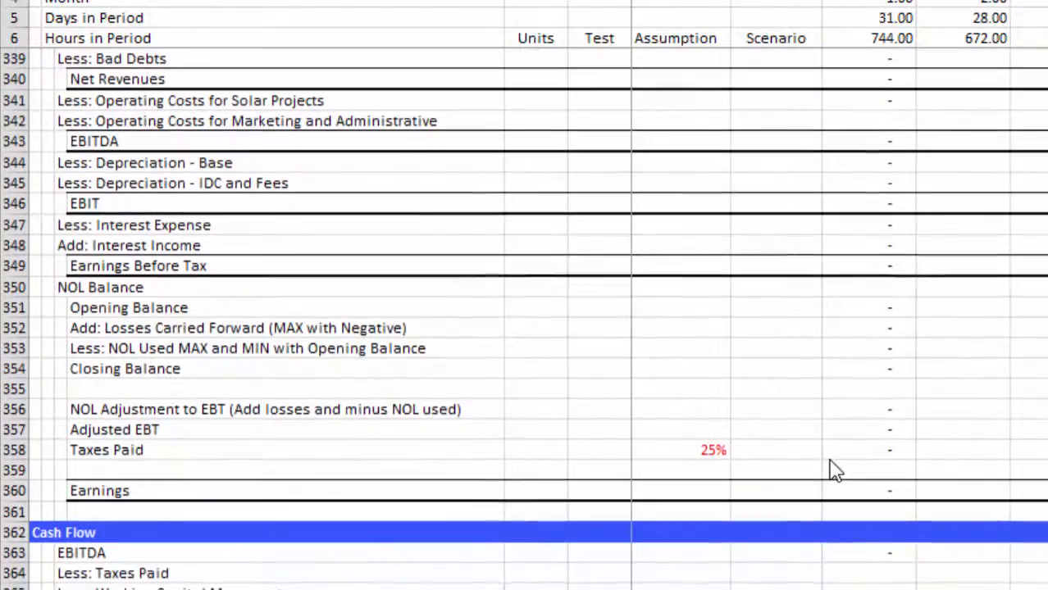
- Link the Cash Flow section's period 0 Less: Taxes Paid line to Taxes Paid in Profit and Loss
text(=)
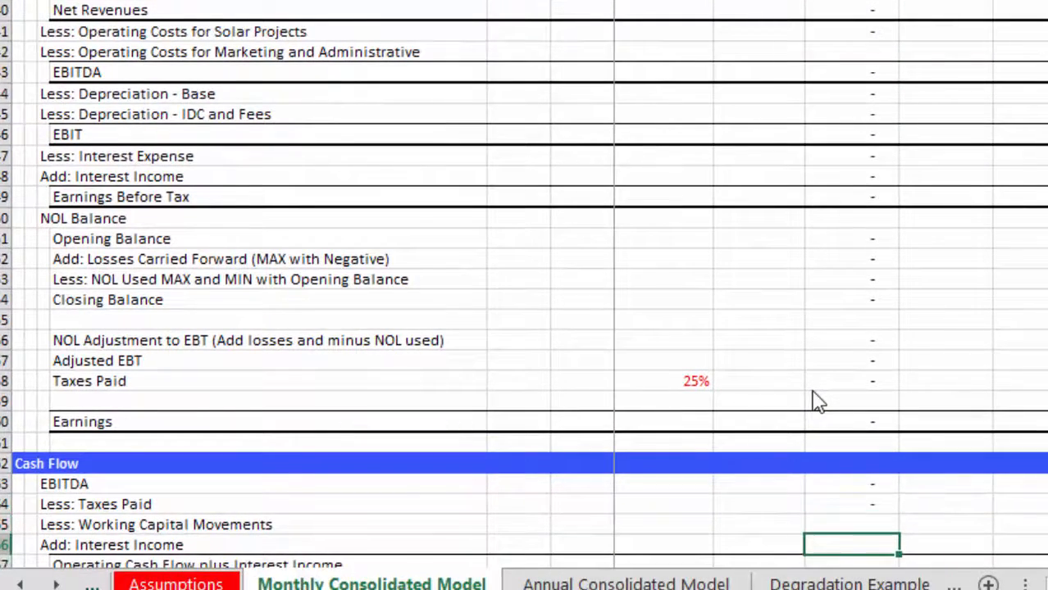
key(Down)
key(Down)
key(Down)
key(Down)
key(Down)
- Link the period 0 Less: Working Capital Movements line to the working capital change in the Pre-tax Cash Flow section
click(818, 401)
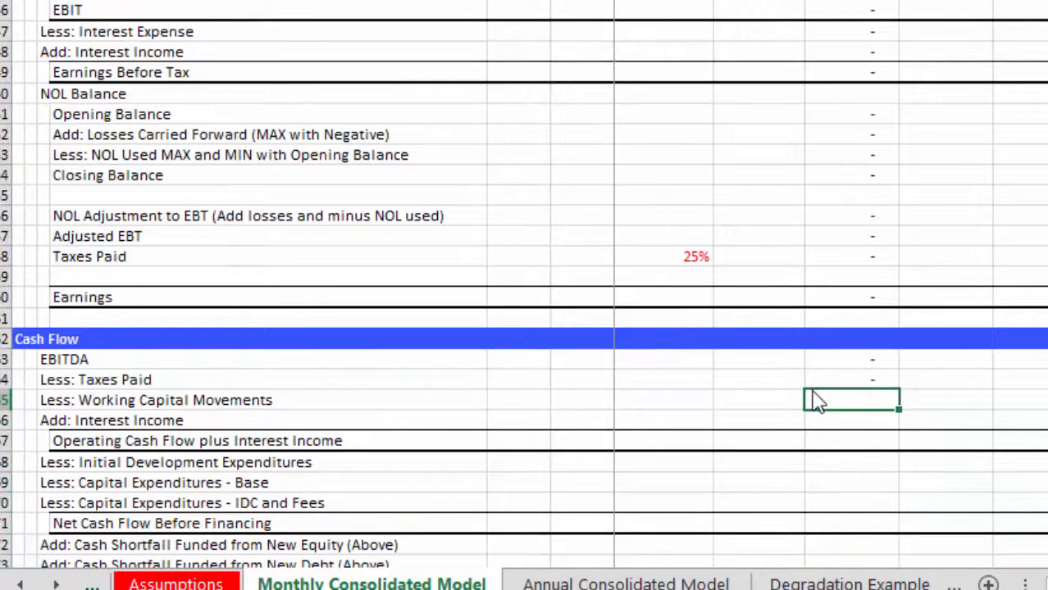
text(=)
key(Up)
key(Up)
key(Up)
key(Up)
key(Up)
key(Up)
key(Up)
key(Up)
key(Up)
key(Up)
key(Up)
key(Up)
key(Up)
key(Up)
key(Up)
key(Up)
key(Up)
key(Up)
key(Up)
key(Up)
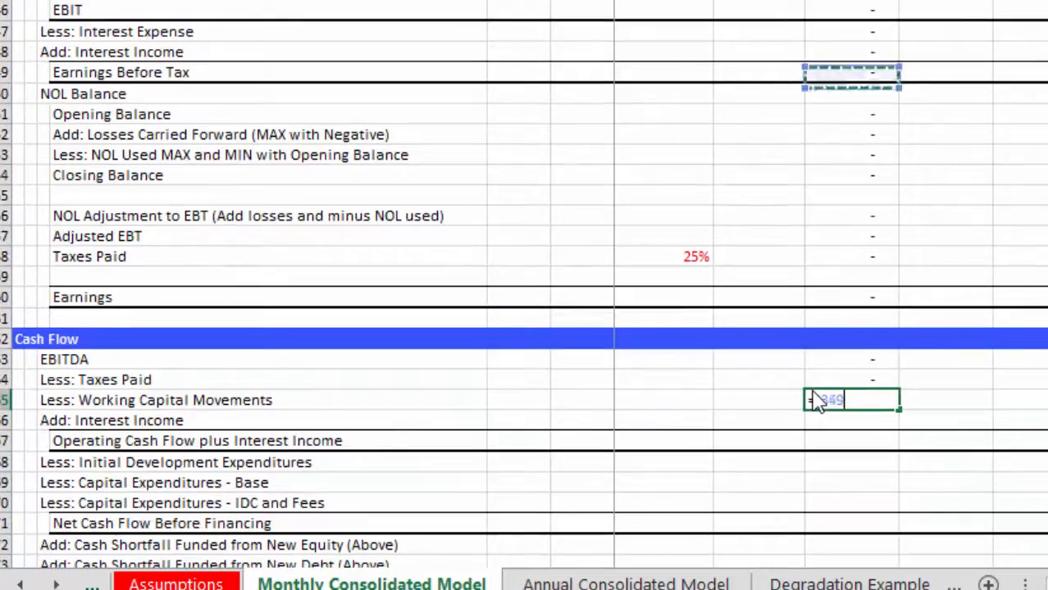
key(Up)
key(Up)
key(Up)
key(Up)
key(Up)
key(Up)
key(Up)
key(Up)
key(Up)
key(Up)
key(Up)
key(Up)
key(Up)
key(Up)
key(Up)
key(Up)
key(Up)
key(Up)
key(Up)
key(Up)
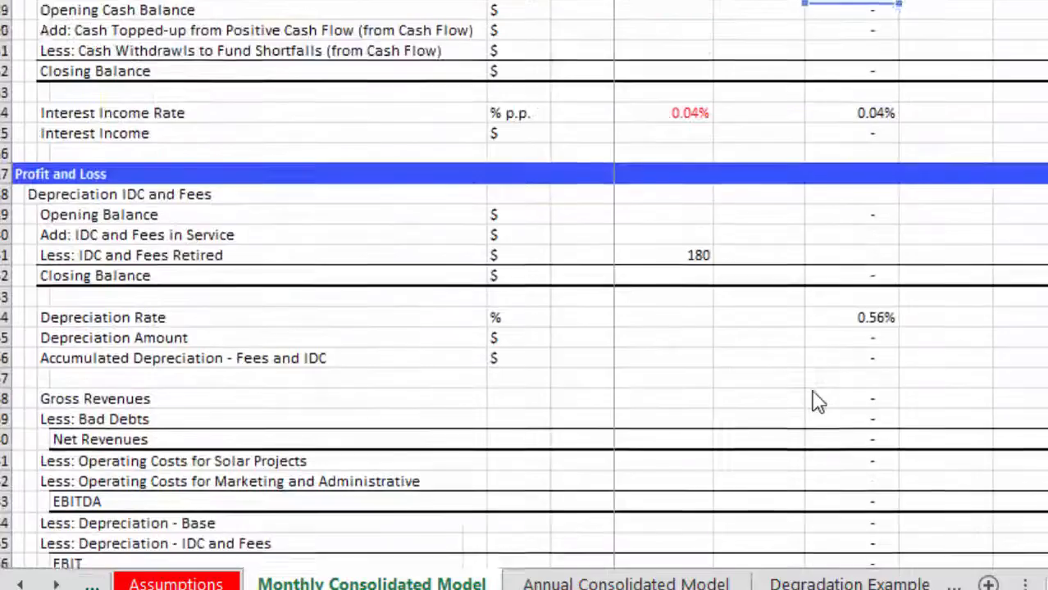
key(Up)
key(Up)
key(Up)
key(Up)
key(Up)
key(Up)
key(Up)
key(Up)
key(Up)
key(Up)
key(Up)
key(Up)
key(Up)
key(Up)
key(Up)
key(Up)
key(Up)
key(Up)
key(Up)
key(Up)
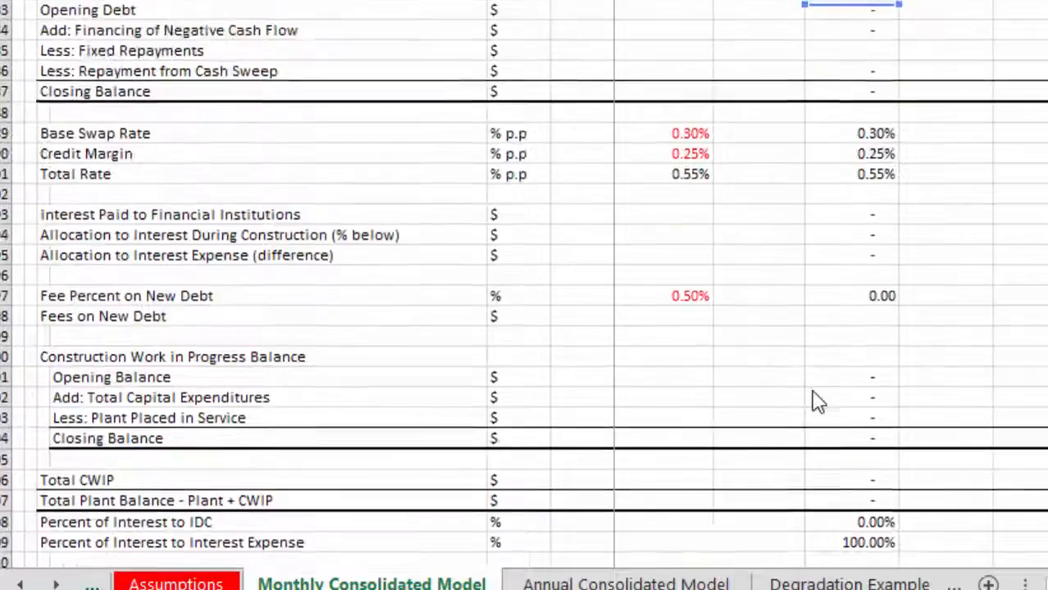
key(Up)
key(Up)
key(Up)
key(Up)
key(Up)
key(Up)
key(Up)
key(Up)
key(Up)
key(Up)
key(Up)
key(Up)
key(Up)
key(Up)
key(Up)
key(Up)
key(Up)
key(Up)
key(Up)
key(Up)
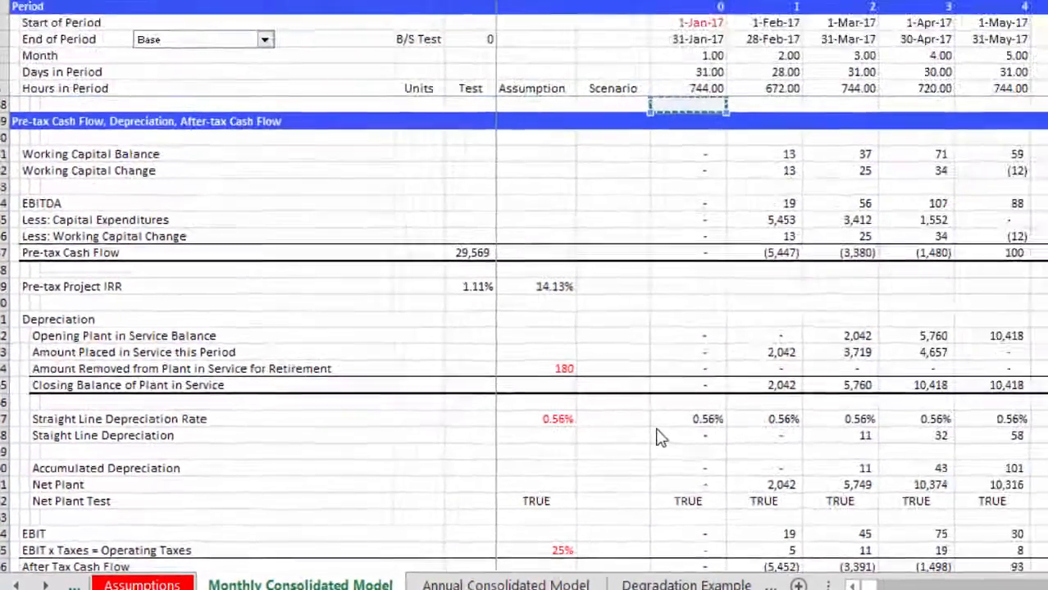
key(Down)
key(Down)
key(Down)
key(Down)
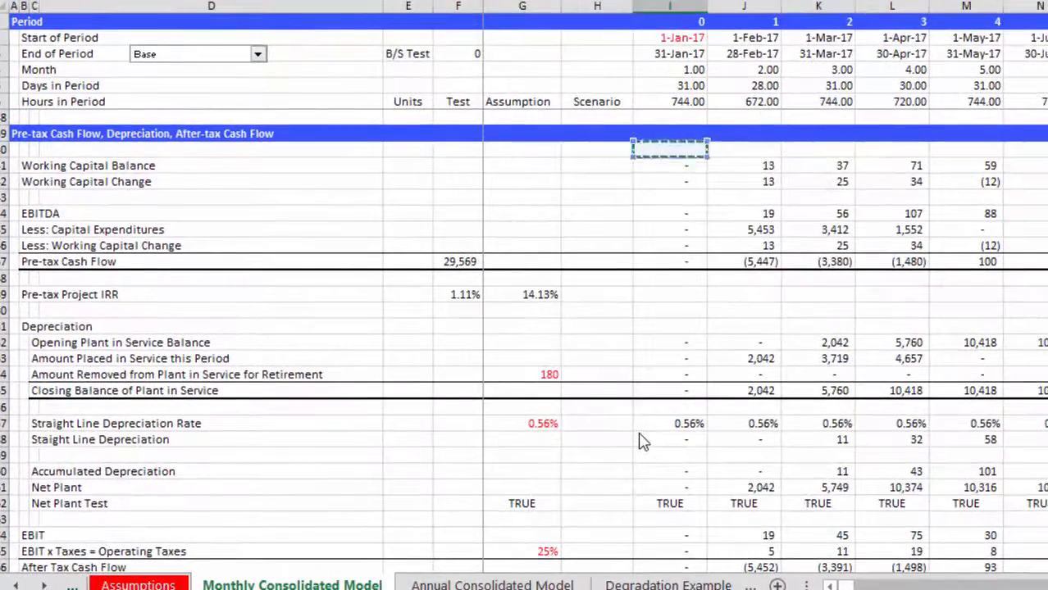
key(Down)
key(Down)
key(Down)
key(Down)
key(Down)
key(Down)
key(Down)
key(Down)
key(Down)
key(Down)
key(Down)
key(Down)
key(Down)
key(Down)
key(Down)
key(Down)
key(Down)
key(Down)
key(Down)
key(Down)
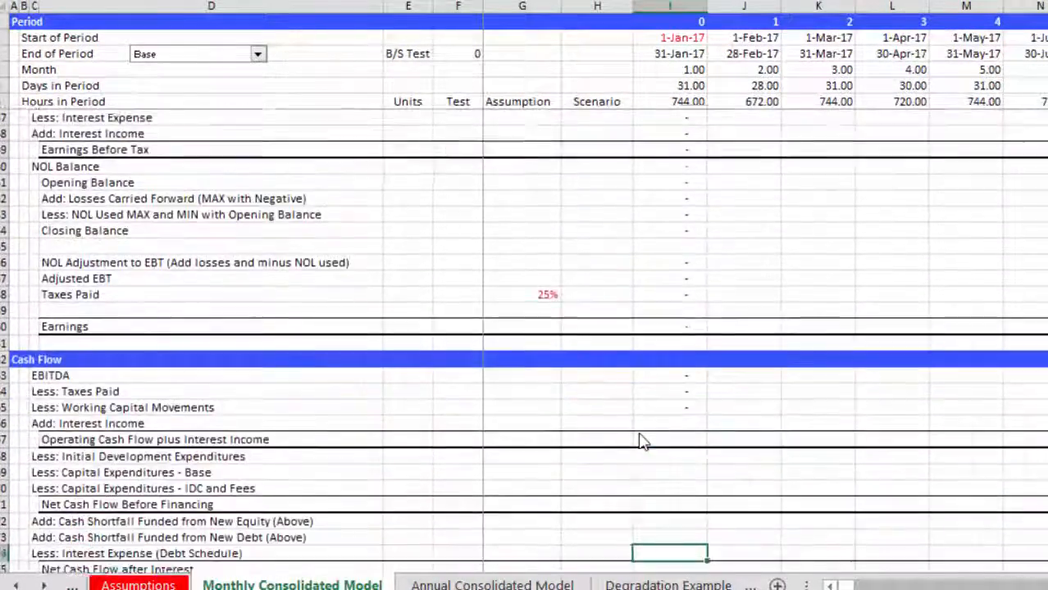
- Link the Cash Flow section's period 0 Add: Interest Income line to Interest Income in the Profit and Loss section
key(Up)
key(Up)
key(Up)
key(Up)
key(Up)
key(Up)
key(Up)
key(Up)
key(Up)
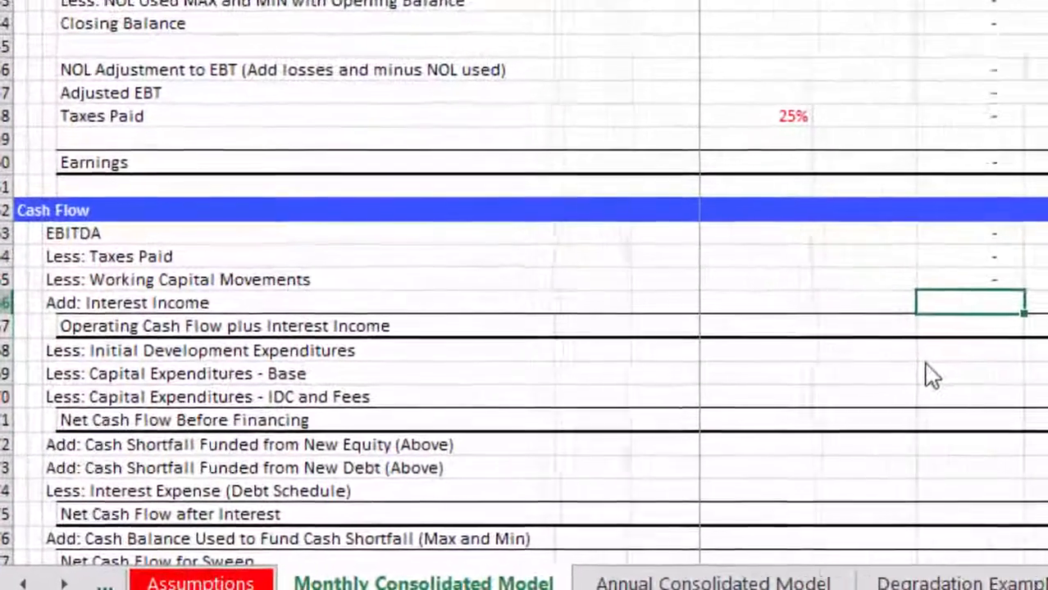
key(F2)
text(=)
key(Up)
key(Up)
key(Up)
key(Up)
key(Up)
key(Up)
key(Up)
key(Up)
key(Up)
key(Up)
key(Up)
key(Up)
key(Up)
key(Up)
key(Up)
key(Up)
key(Up)
key(Up)
key(Up)
key(Up)
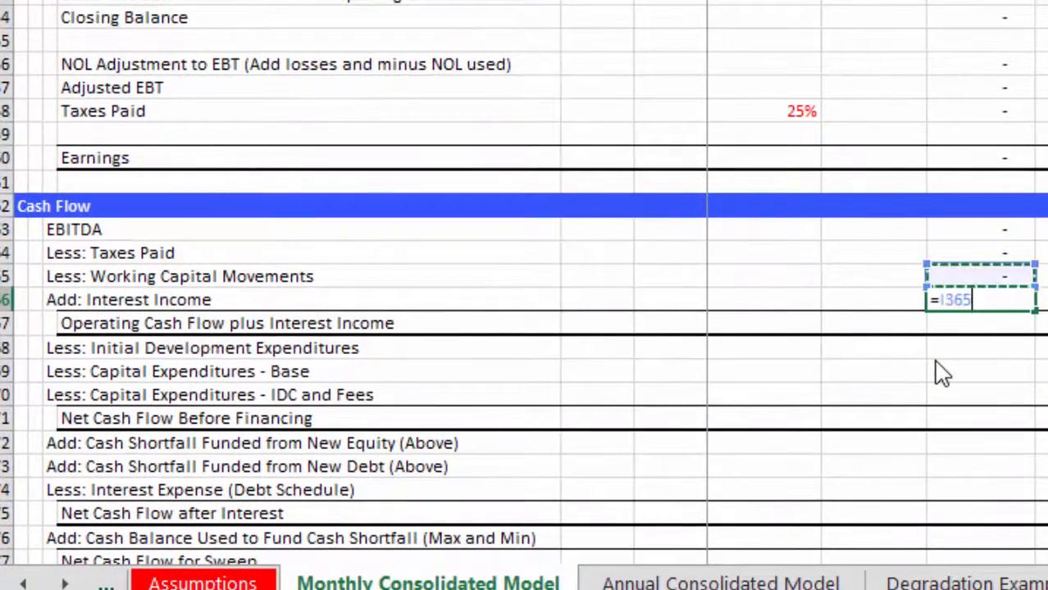
key(Up)
key(Up)
key(Up)
key(Up)
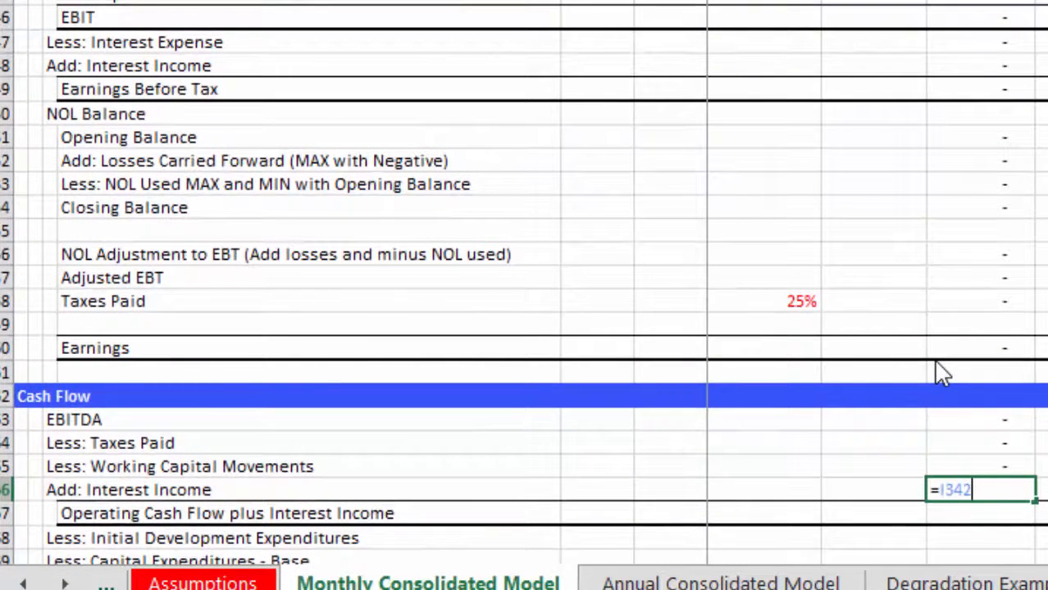
key(Down)
key(Down)
key(Down)
key(Down)
key(Return)
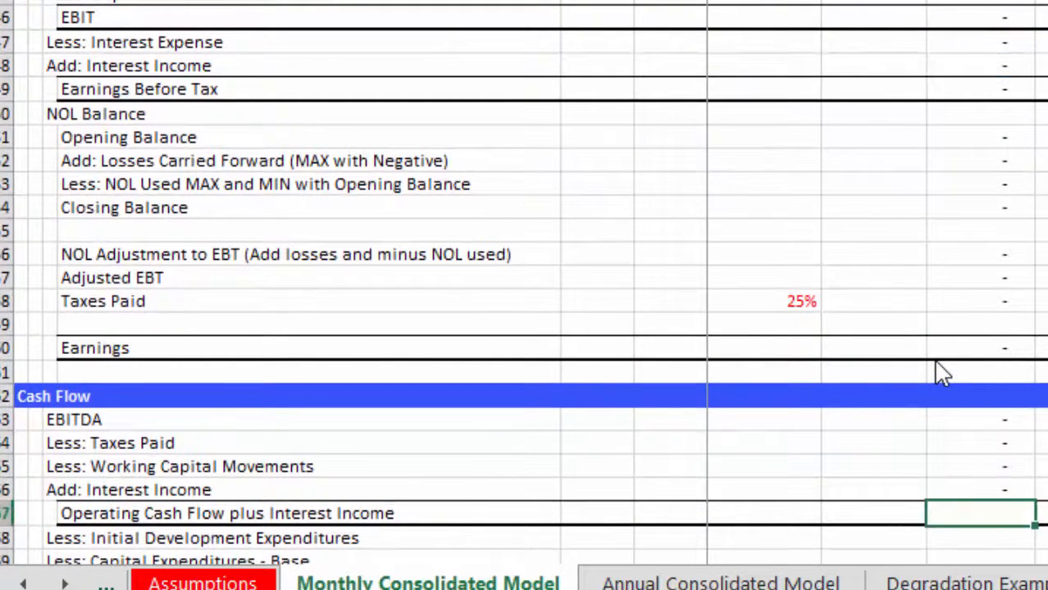
- Calculate period 0 Operating Cash Flow plus Interest Income from the lines above, subtracting Taxes Paid and Working Capital Movements from EBITDA
key(Down)
key(Down)
key(Up)
key(Up)
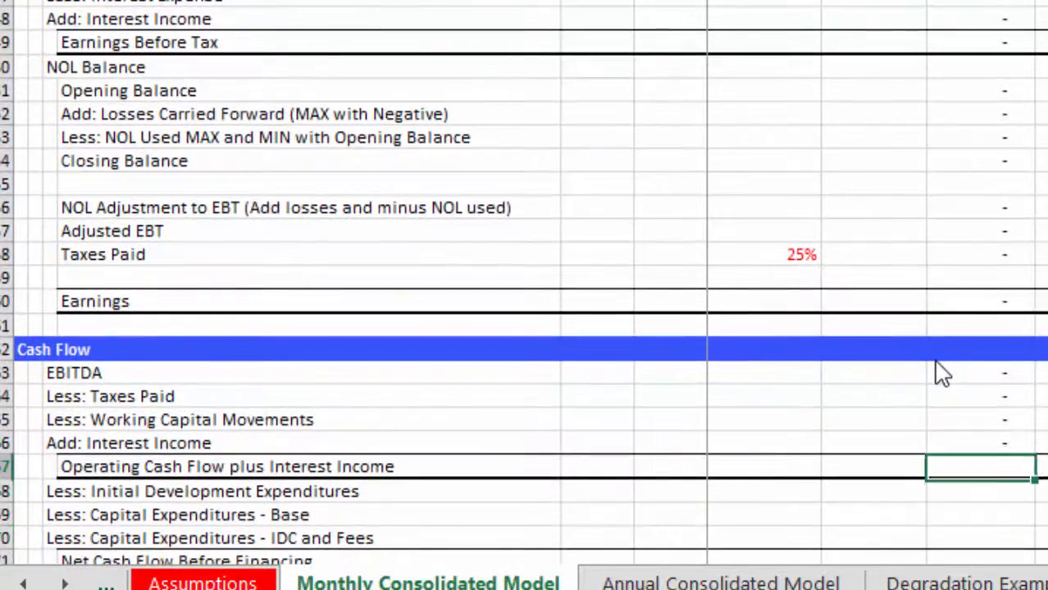
text(=)
key(Up)
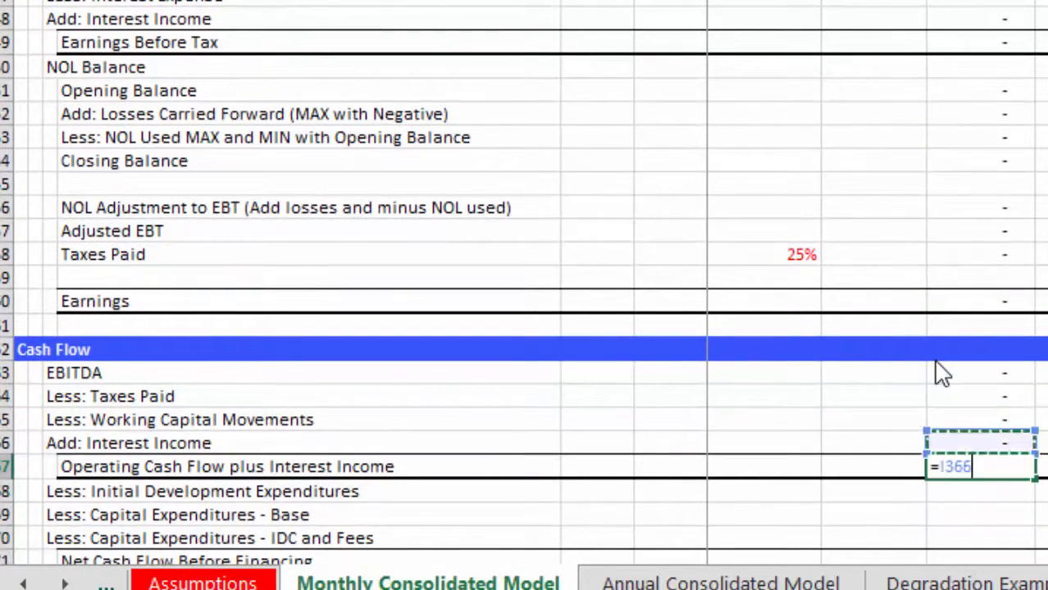
click(941, 373)
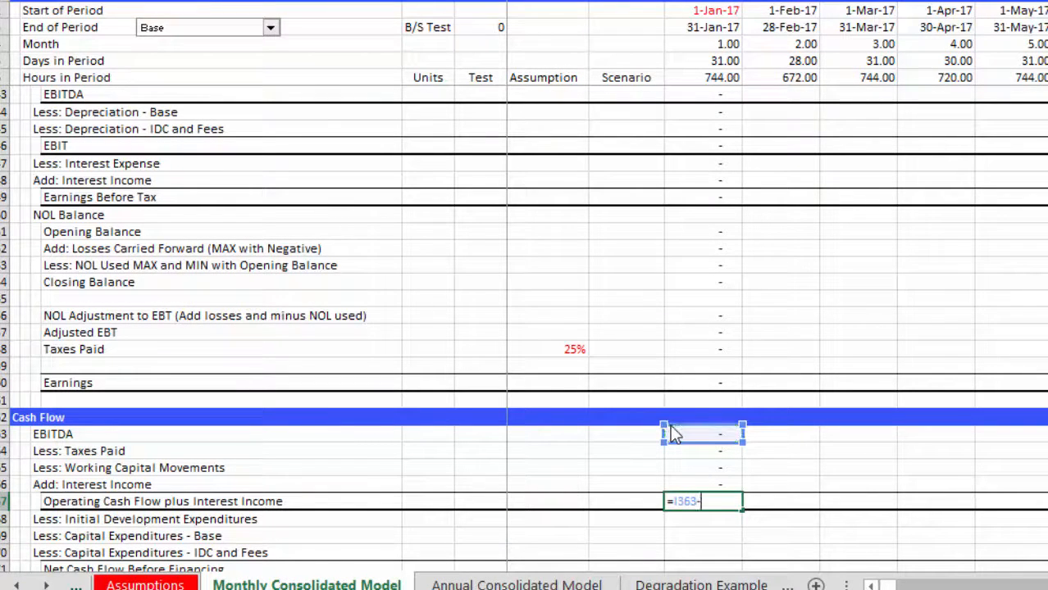
text(-)
key(Up)
key(Up)
key(Up)
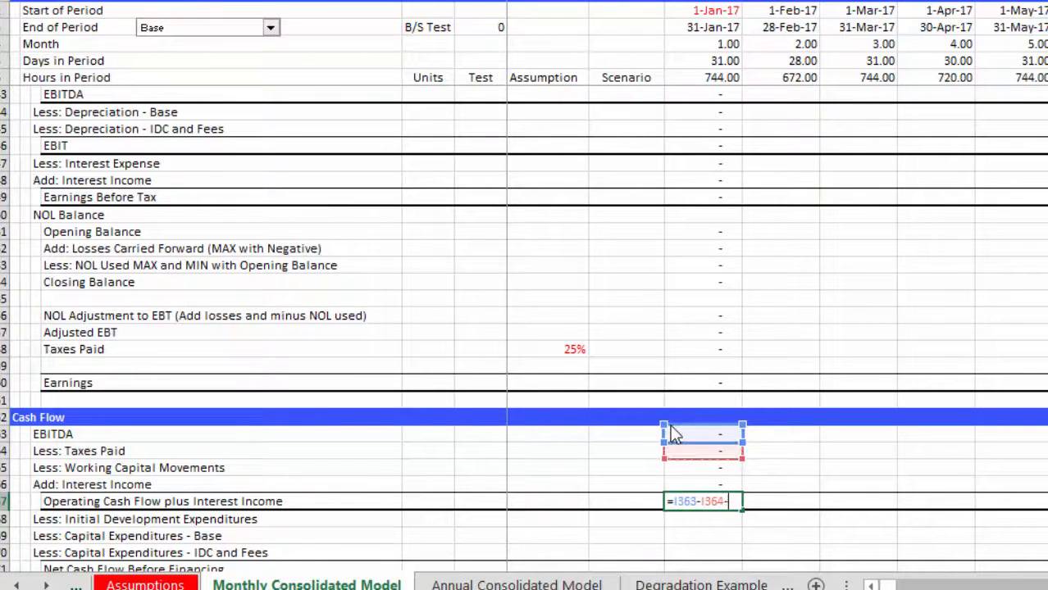
text(-)
key(Up)
key(Up)
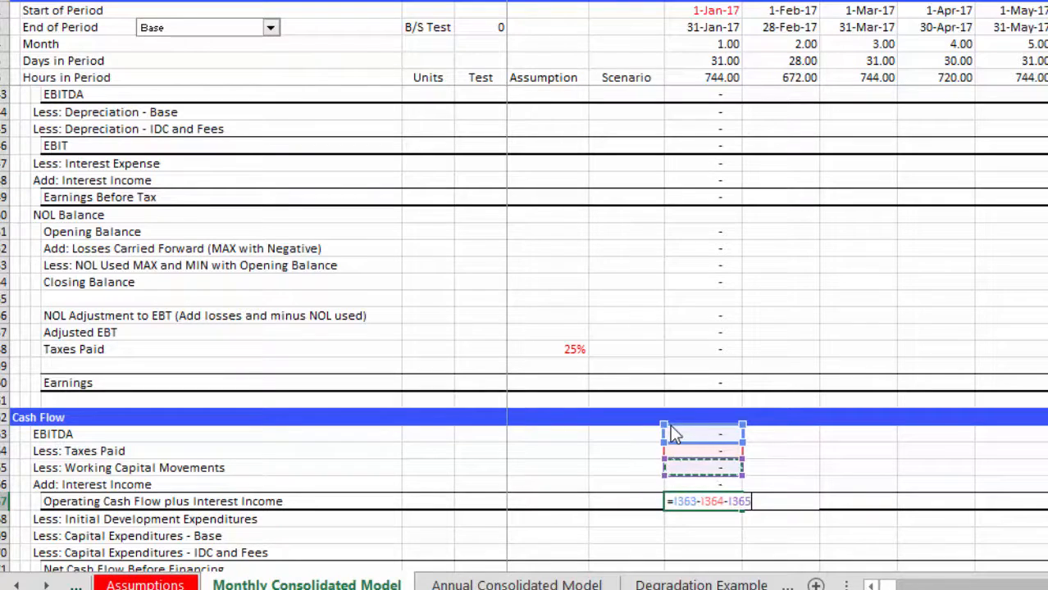
key(Return)
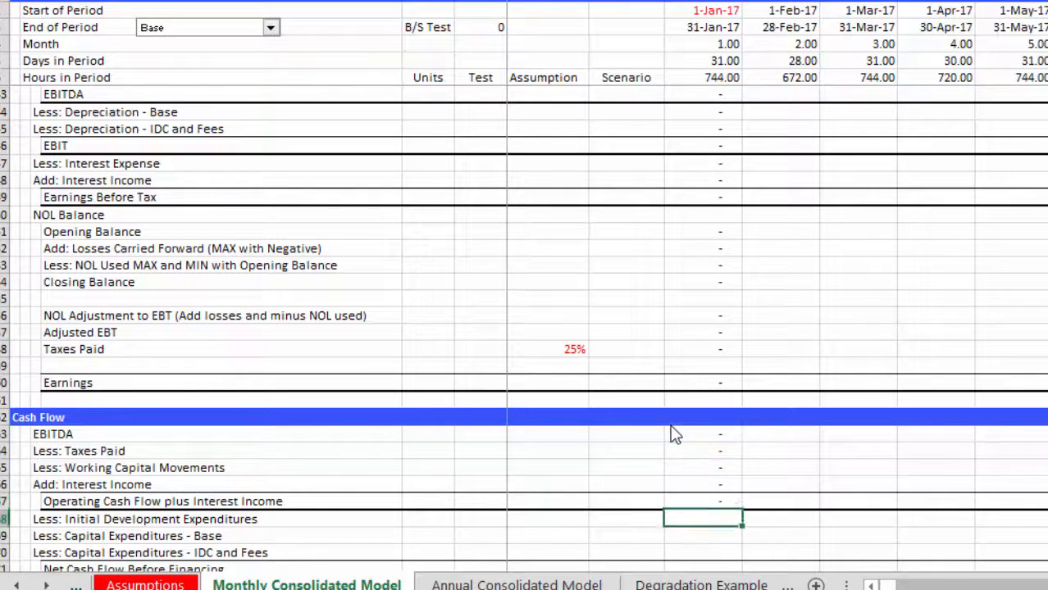
- Review the period 0 Cash Flow lines around EBITDA and the financing items, ending on Less: Initial Development Expenditures
key(Up)
key(Up)
key(Up)
key(Up)
key(Up)
key(Down)
key(Down)
key(Down)
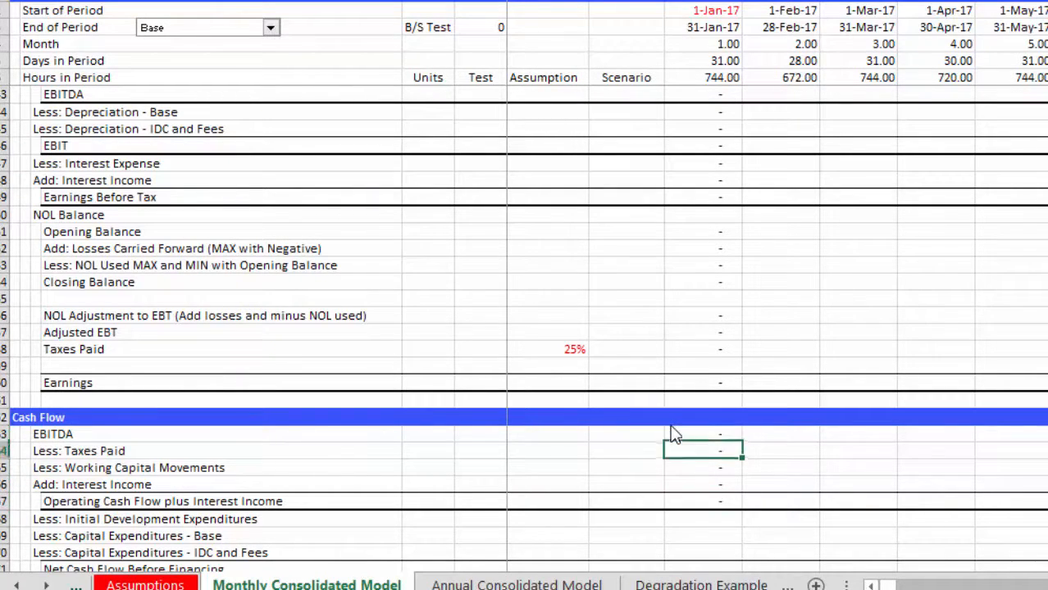
key(Down)
key(Down)
key(Down)
key(Down)
key(Down)
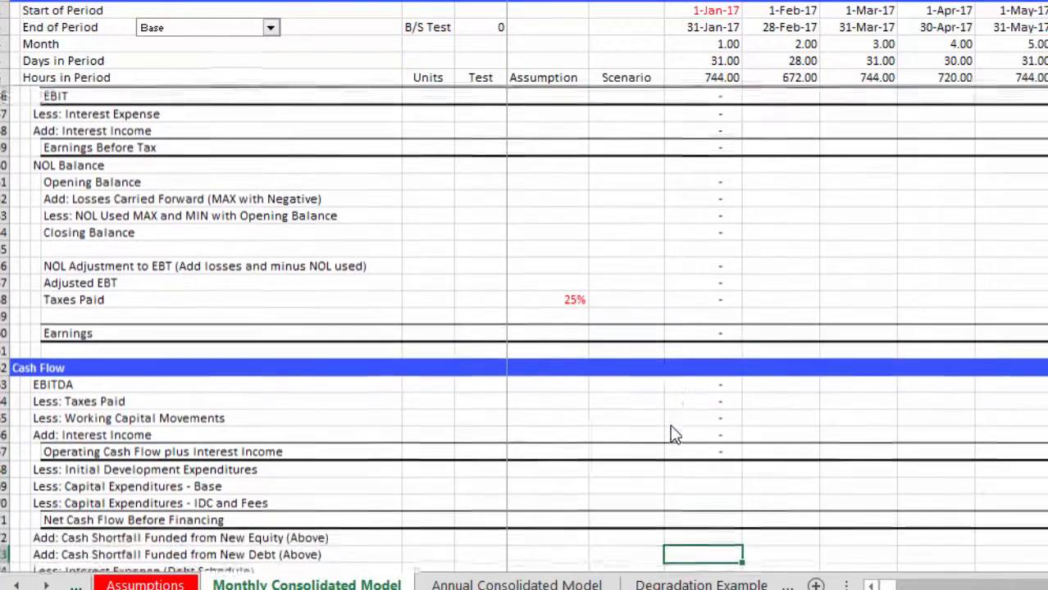
key(Up)
key(Up)
key(Up)
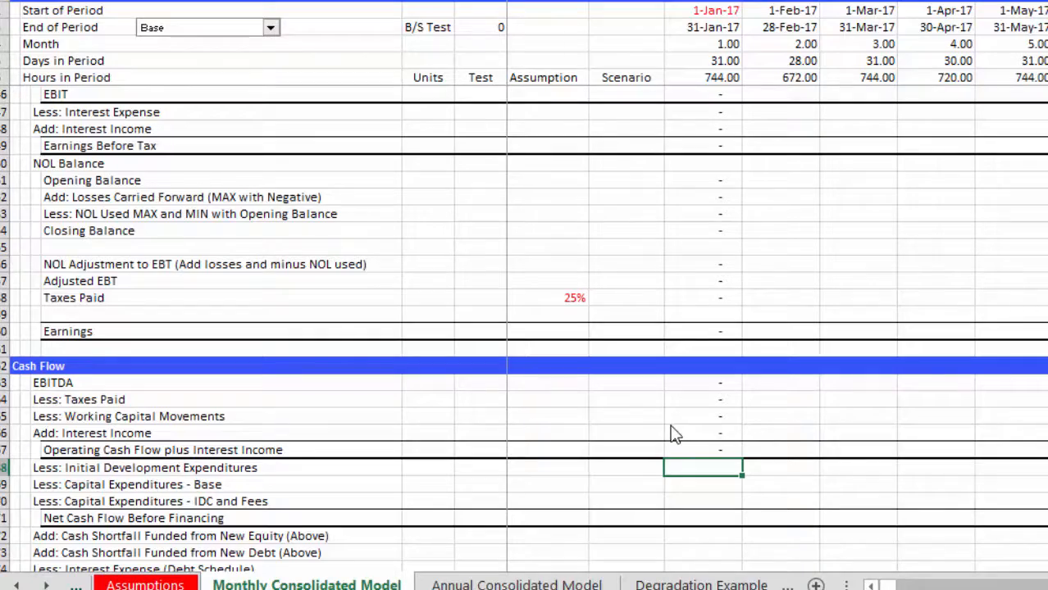
- Link the period 0 Less: Capital Expenditures - Base line to Less: Capital Expenditures in the Pre-tax Cash Flow section
key(Down)
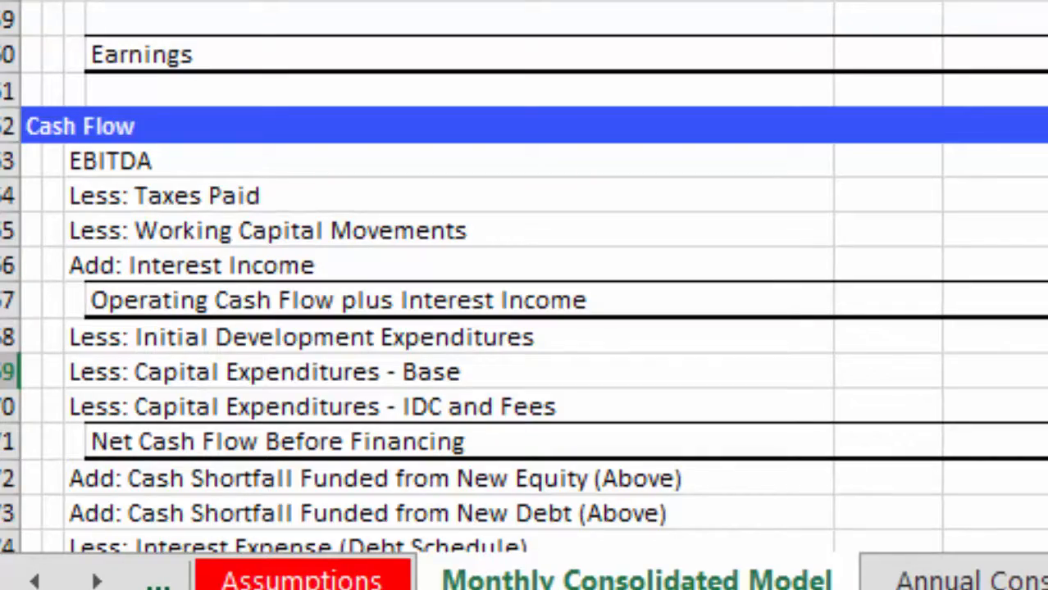
scroll(524, 295, up, 15)
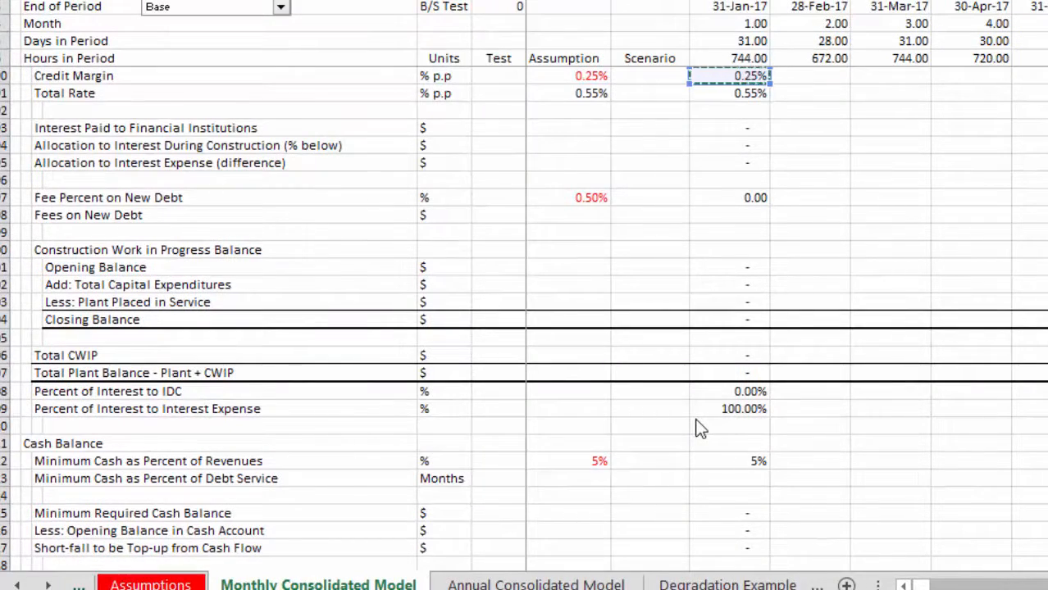
scroll(699, 428, up, 9)
scroll(699, 427, up, 1)
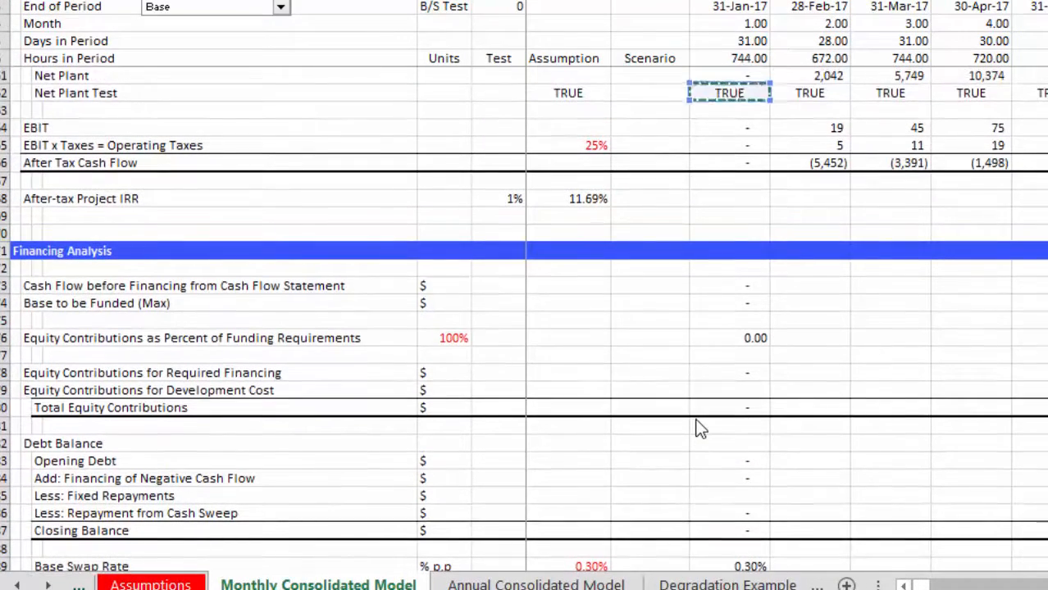
scroll(699, 427, up, 7)
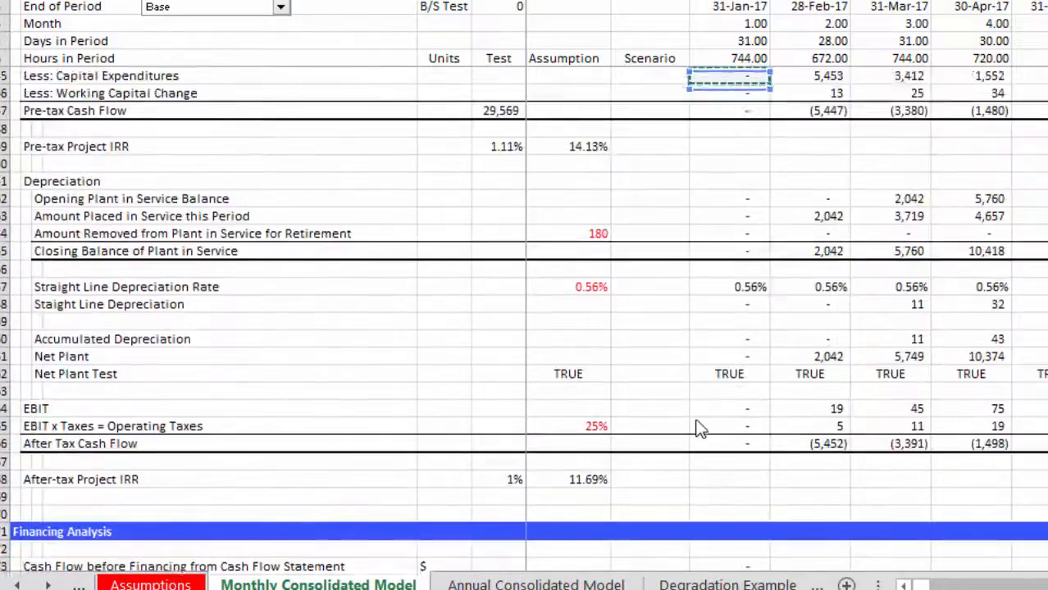
key(Down)
key(Down)
key(Down)
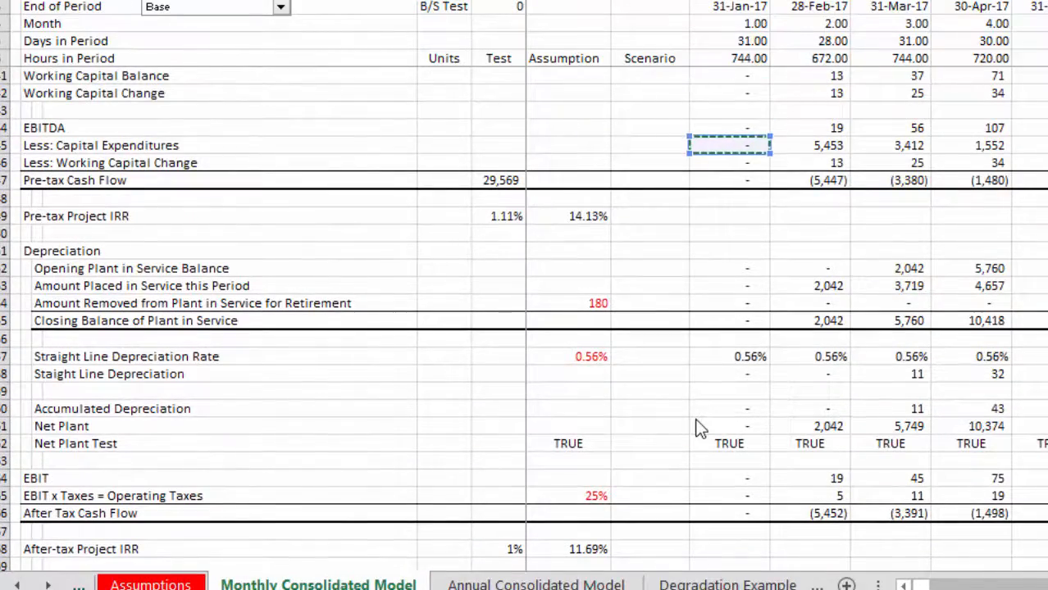
key(Return)
- Link the period 0 Less: Capital Expenditures - IDC and Fees line to Add: IDC and Fees in Service in Profit and Loss
key(Down)
key(Down)
key(Down)
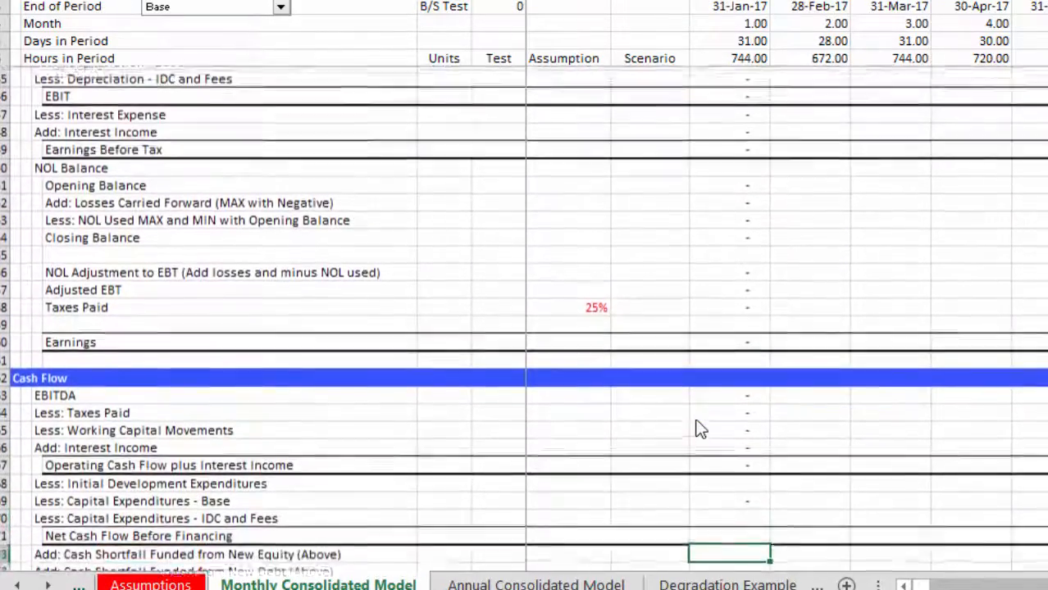
key(Up)
key(Up)
key(Up)
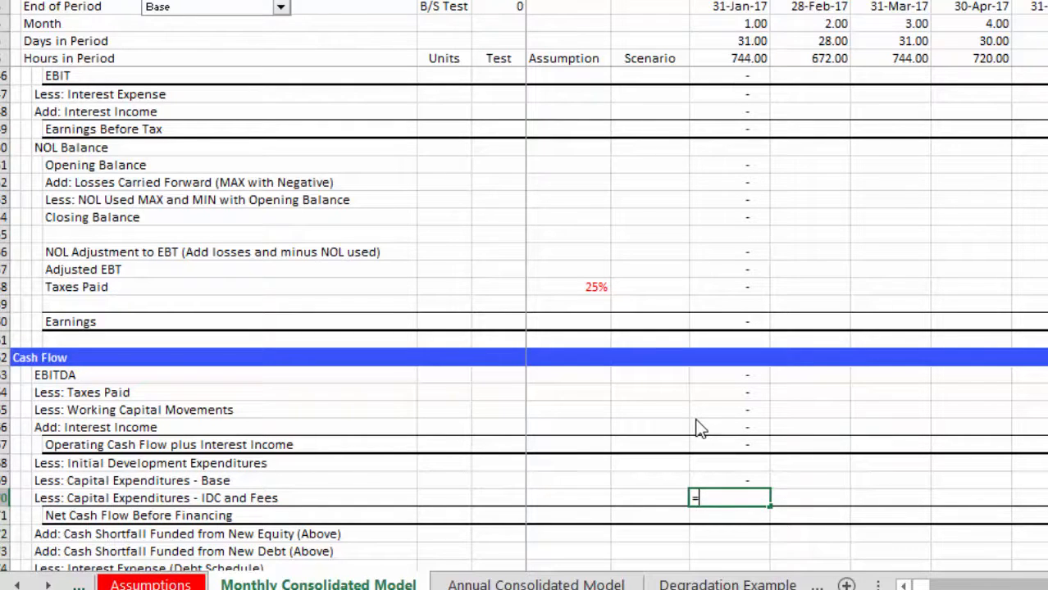
text(=)
key(Up)
key(Up)
key(Up)
key(Up)
key(Up)
key(Up)
key(Up)
key(Up)
key(Up)
key(Up)
key(Up)
key(Up)
key(Up)
key(Up)
key(Up)
key(Up)
key(Up)
key(Up)
key(Up)
key(Up)
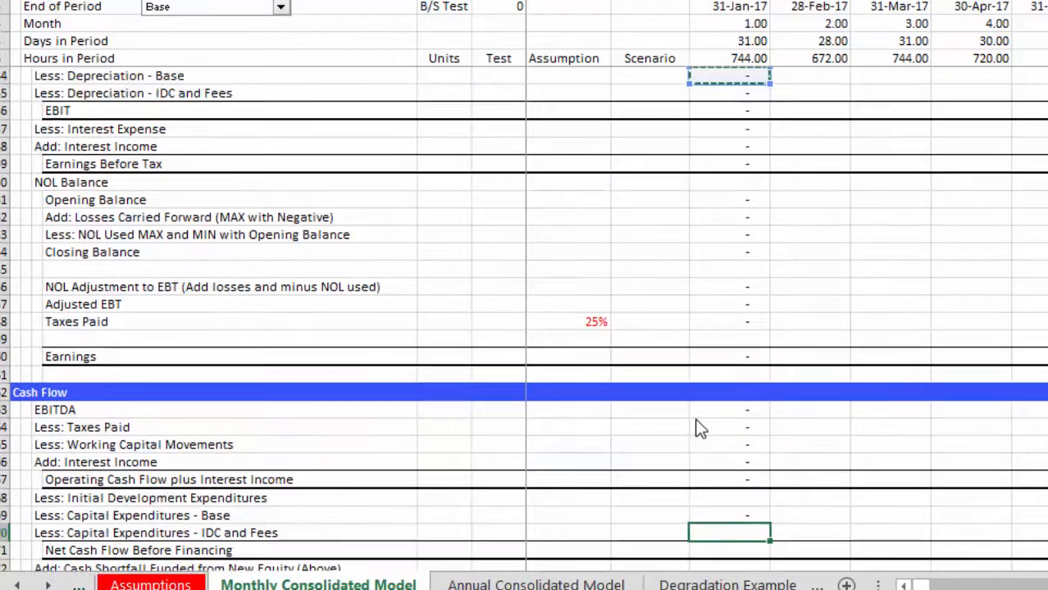
key(Up)
key(Up)
key(Up)
key(Up)
key(Up)
key(Up)
key(Up)
key(Up)
key(Up)
key(Up)
key(Up)
key(Up)
key(Up)
key(Up)
key(Up)
key(Up)
key(Up)
key(Up)
key(Up)
key(Up)
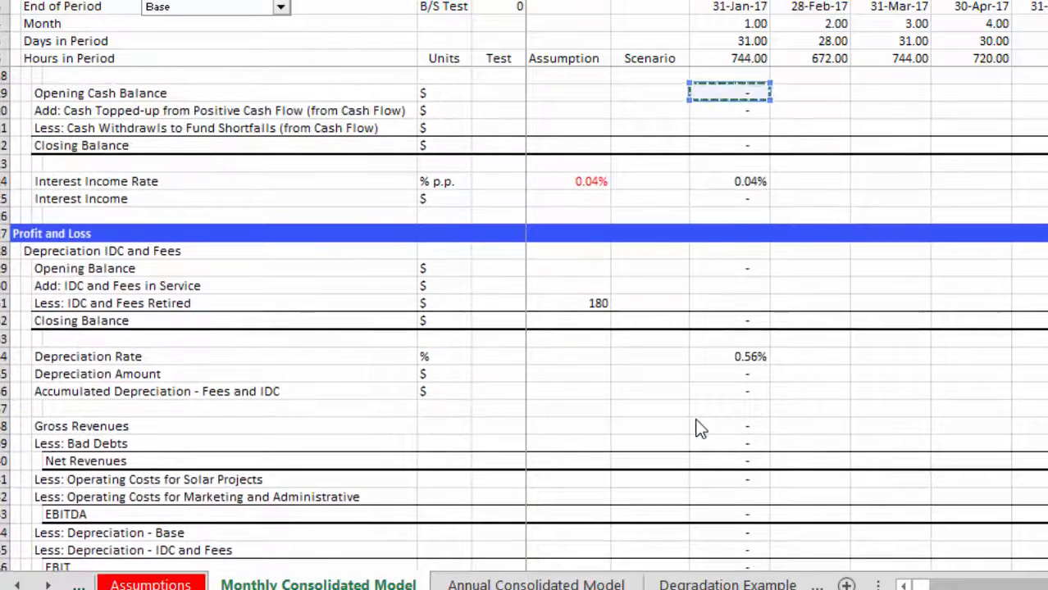
key(Down)
key(Down)
key(Down)
key(Down)
key(Down)
key(Down)
key(Down)
key(Down)
key(Down)
key(Down)
key(Down)
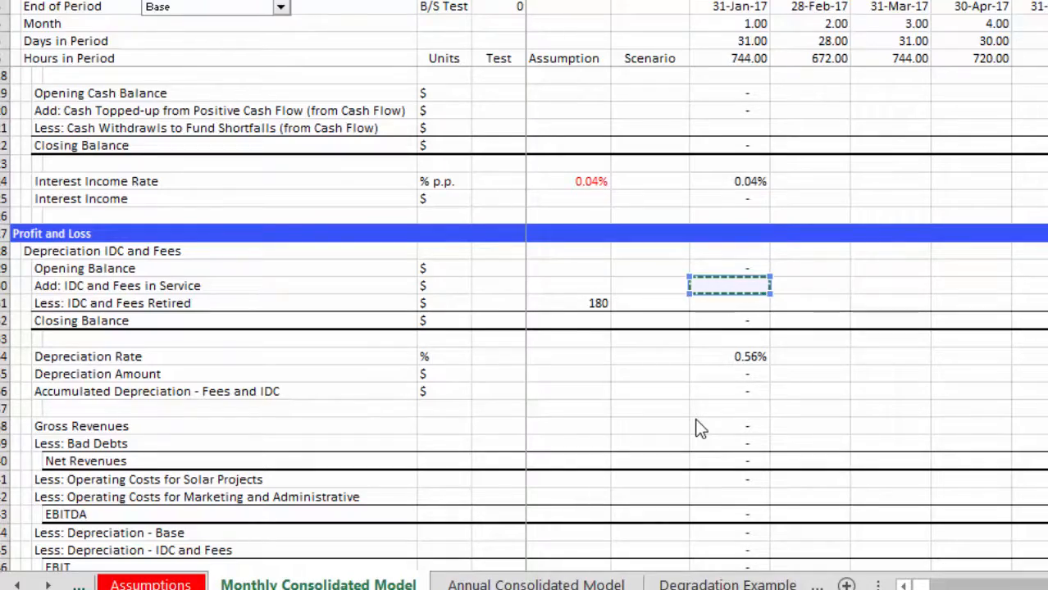
key(Return)
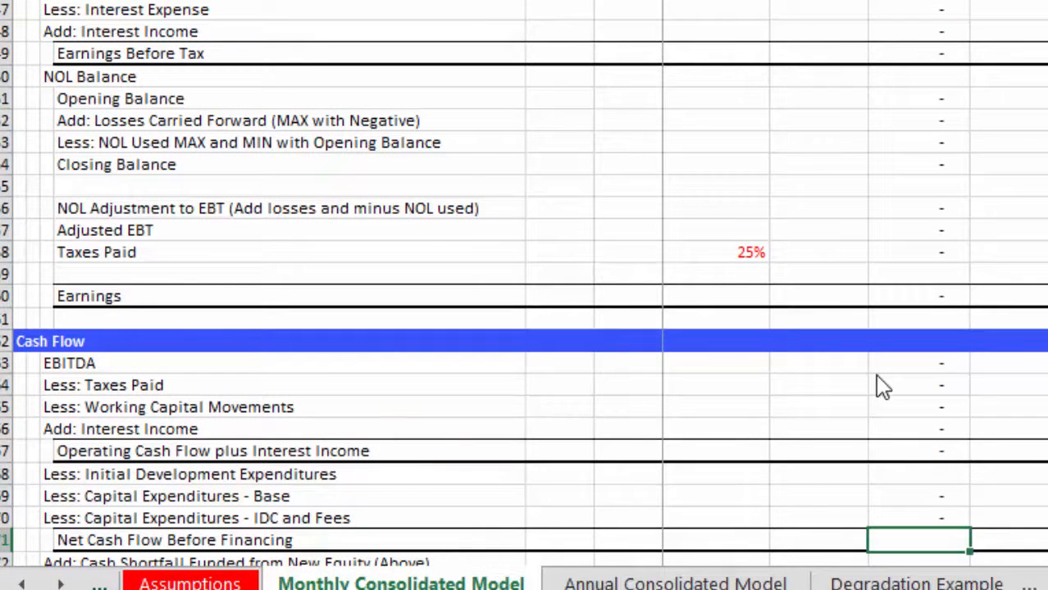
- Calculate period 0 Net Cash Flow Before Financing as Operating Cash Flow plus Interest Income less the development and capital expenditure lines
text(=)
key(Up)
key(Up)
key(Up)
key(Up)
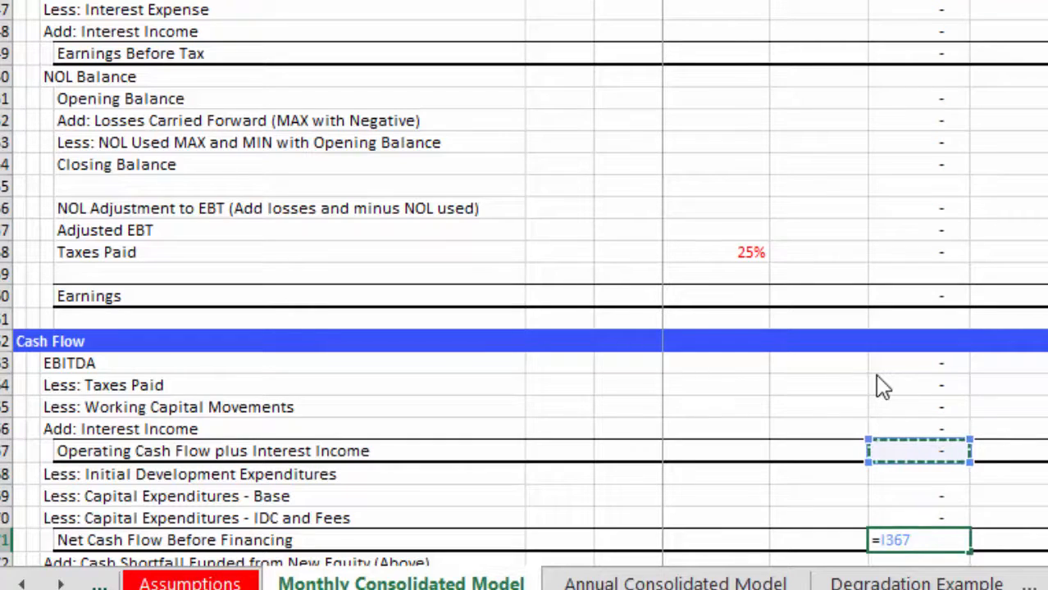
text(-)
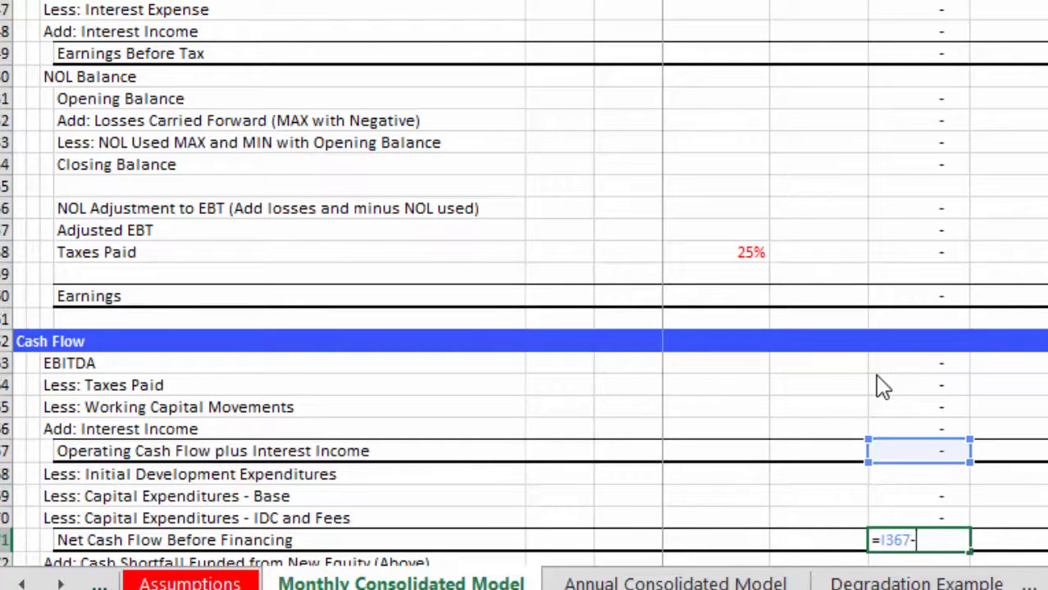
key(Up)
key(Up)
key(Up)
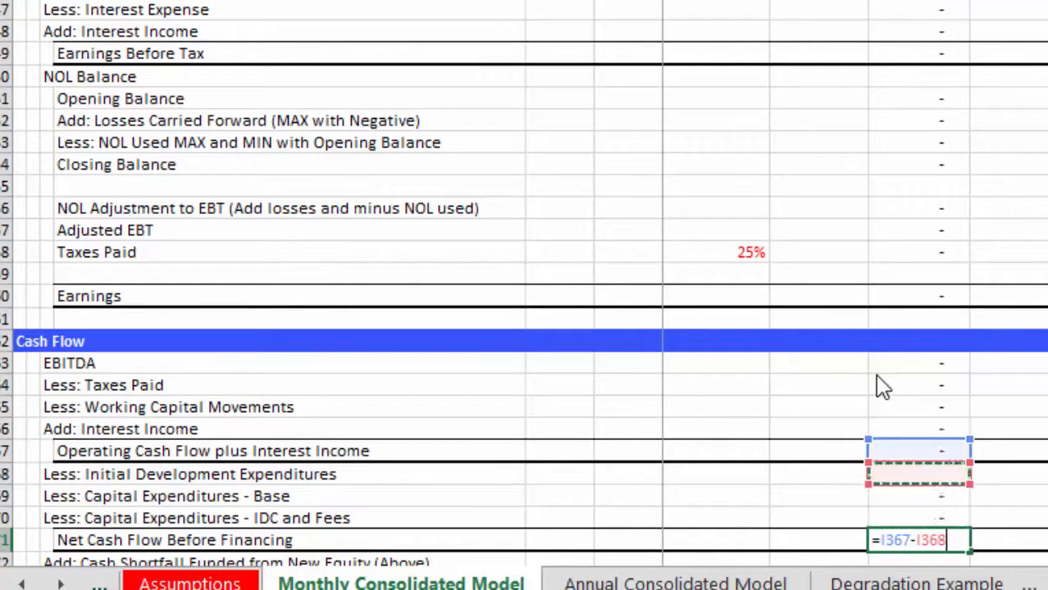
text(-)
key(Up)
key(Up)
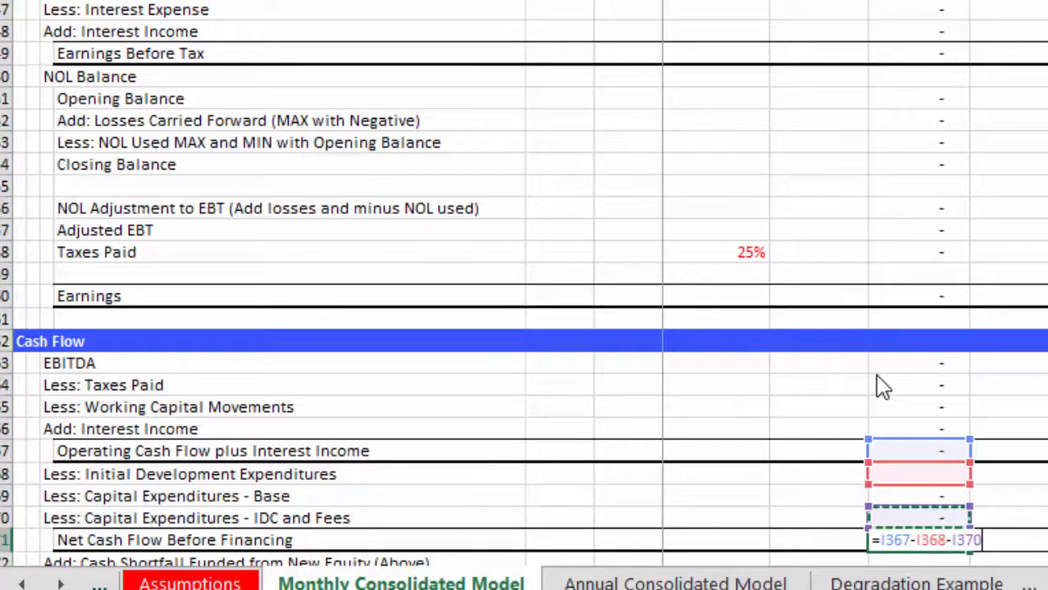
text(-)
key(Up)
key(Return)
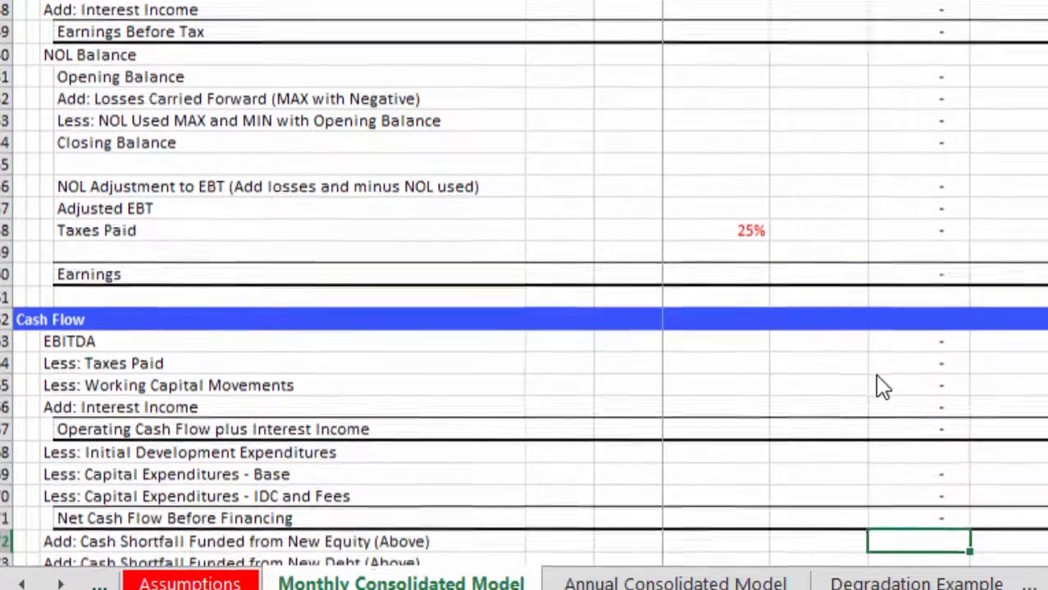
- Review the period 0 financing, cash sweep and dividend lines below Net Cash Flow Before Financing
key(Down)
key(Down)
key(Down)
key(Down)
key(Down)
key(Down)
key(Down)
key(Down)
key(Down)
key(Down)
key(Up)
key(Up)
key(Up)
key(Up)
key(Up)
key(Up)
key(Up)
key(Up)
key(Up)
key(Up)
key(Up)
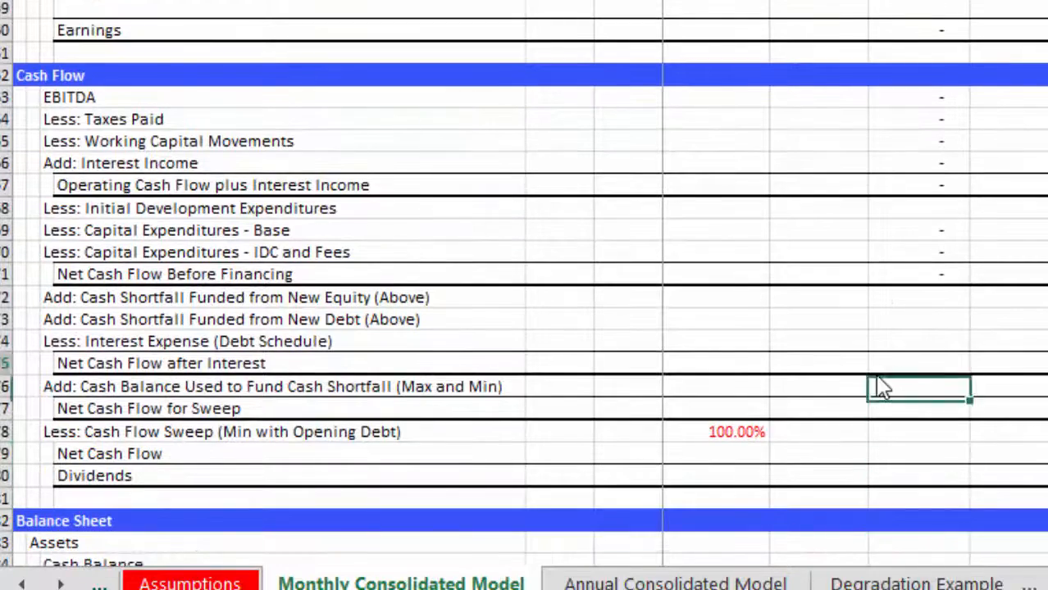
key(Down)
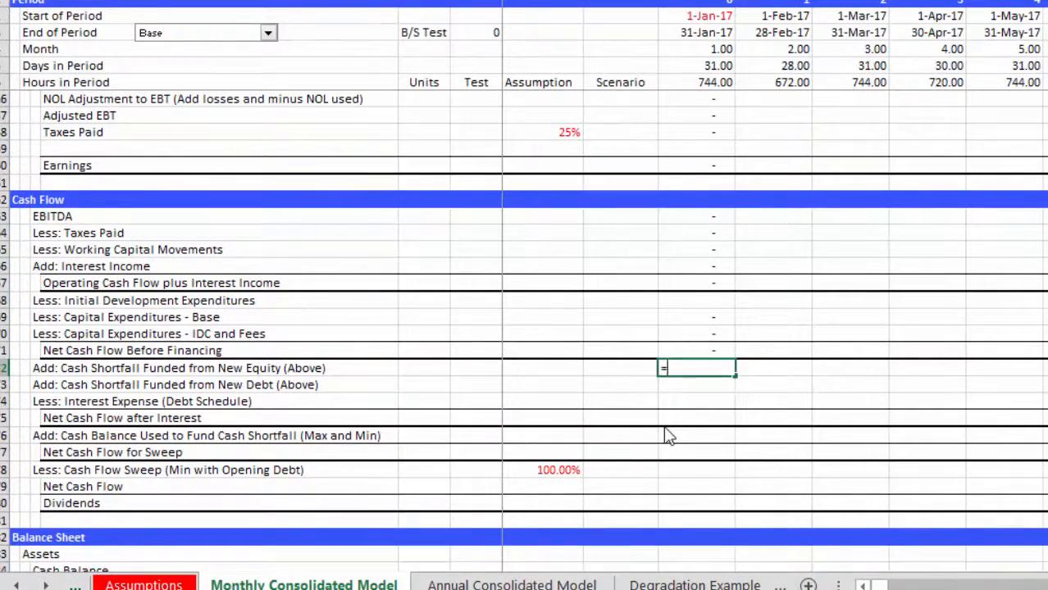
- Review the period 0 Cash Flow lines from Less: Taxes Paid through Net Cash Flow Before Financing
key(Up)
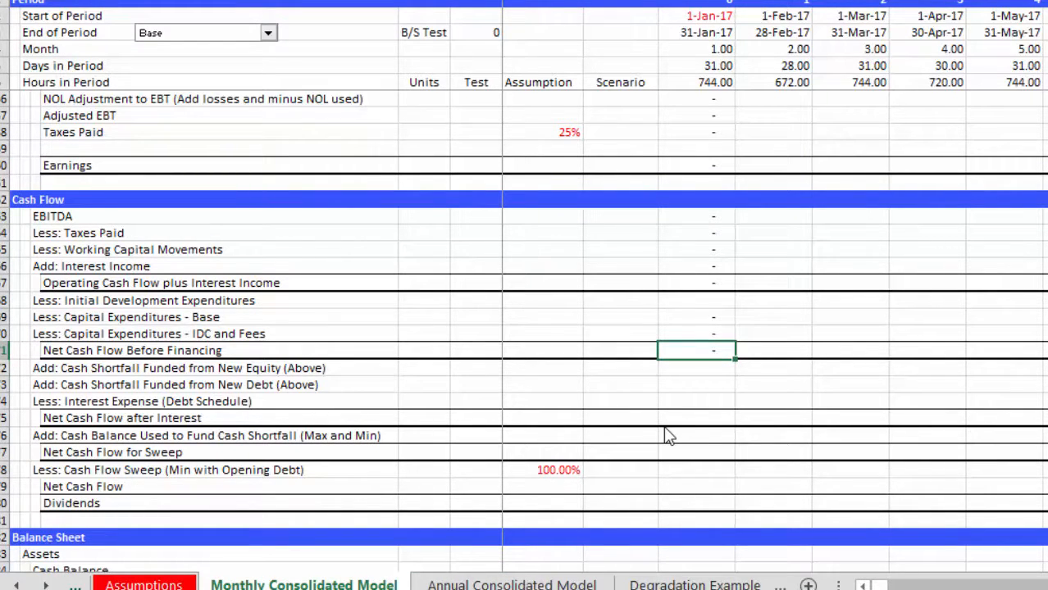
key(Up)
key(Up)
key(Up)
key(Up)
key(Up)
key(Up)
key(Up)
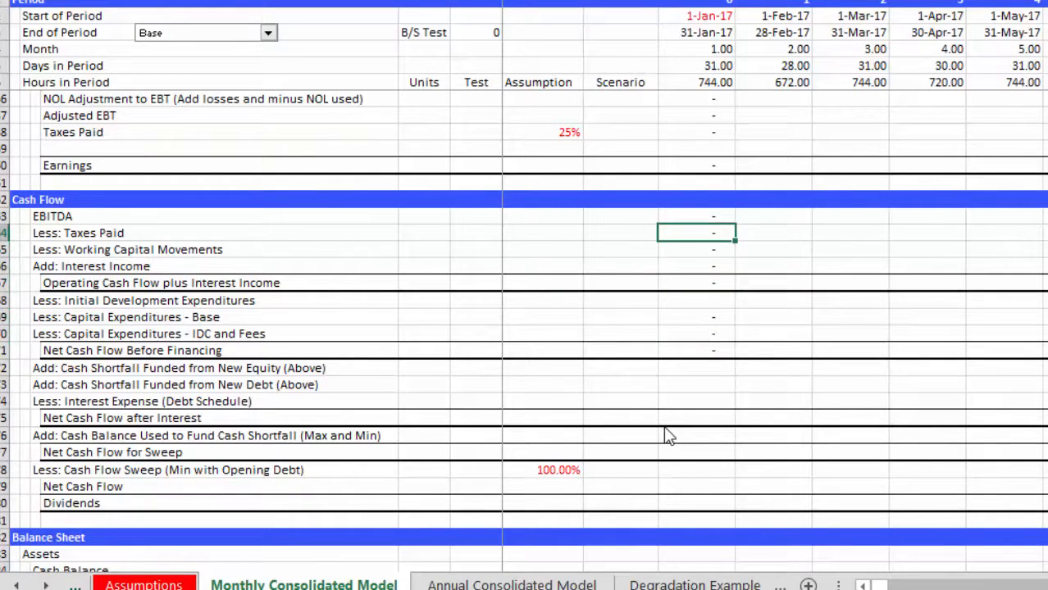
key(Down)
key(Down)
key(Down)
key(Down)
key(Down)
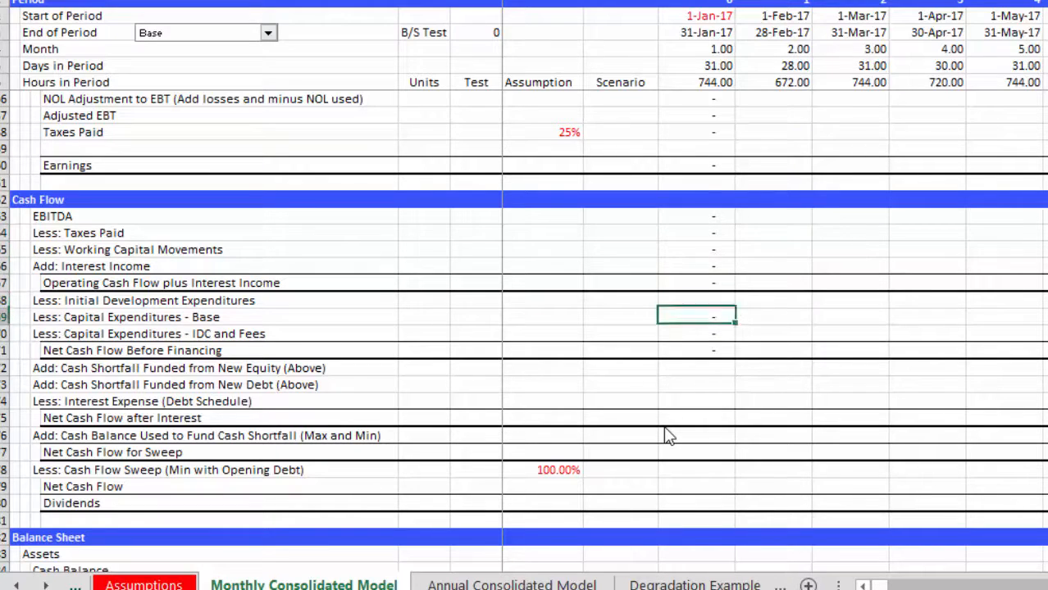
key(Down)
key(Down)
key(Down)
key(Up)
key(Up)
key(Down)
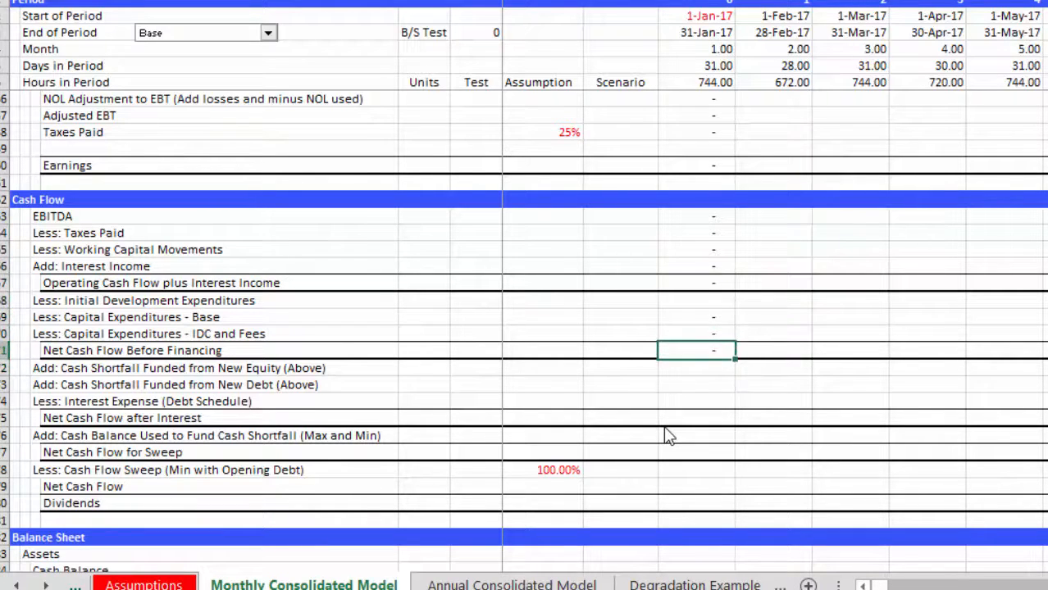
- Examine the New Equity and New Debt shortfall funding lines, including the equity line's unit and assumption cells
key(Down)
key(Left)
key(Left)
key(Left)
key(Left)
key(Right)
key(Right)
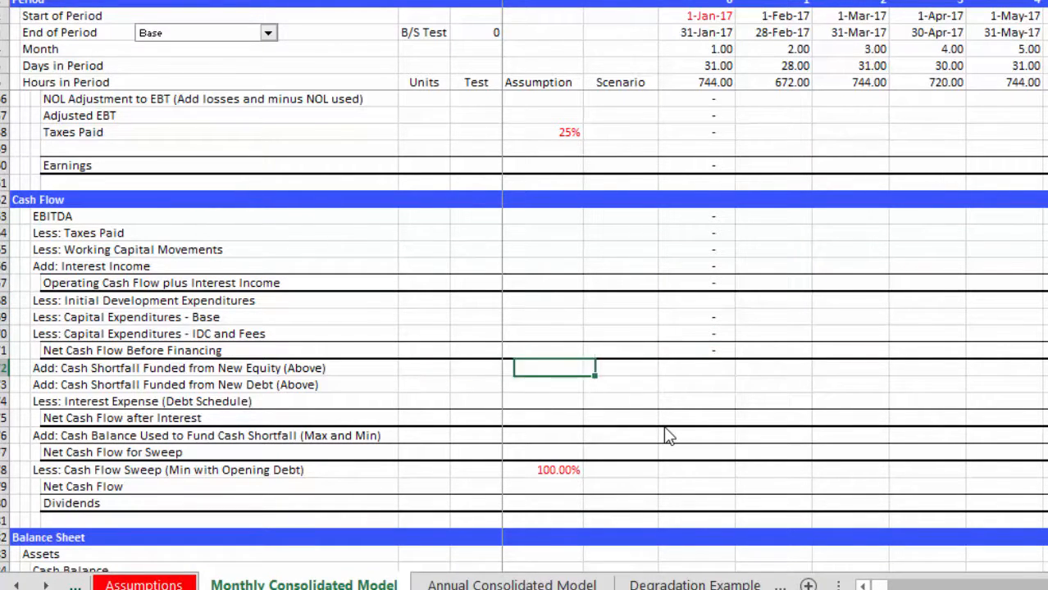
key(Right)
key(Right)
key(Down)
key(Up)
key(Down)
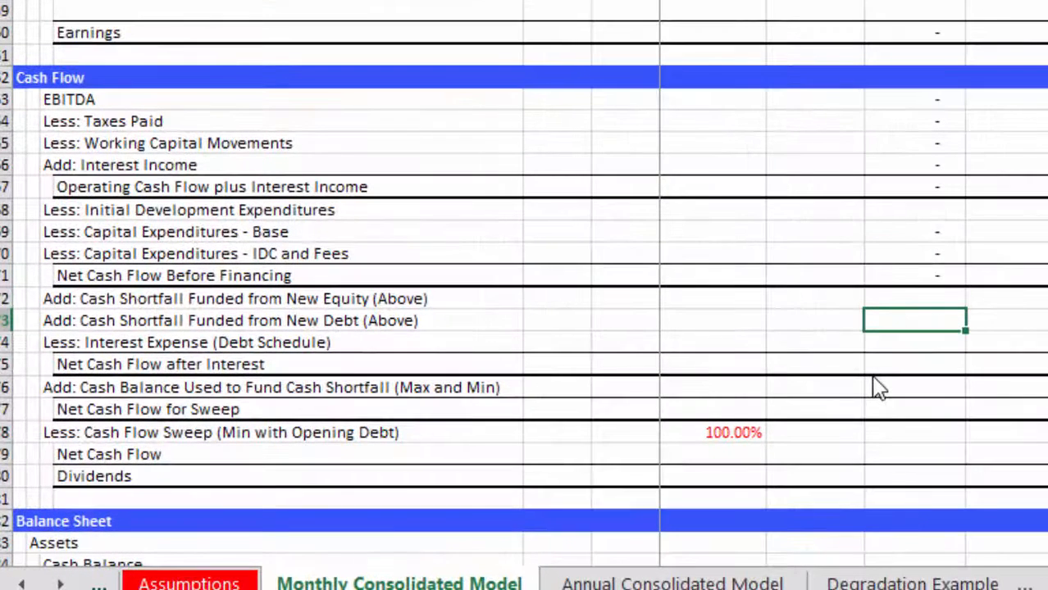
- Link the period 0 Add: Cash Shortfall Funded from New Equity line to Total Equity Contributions
key(Up)
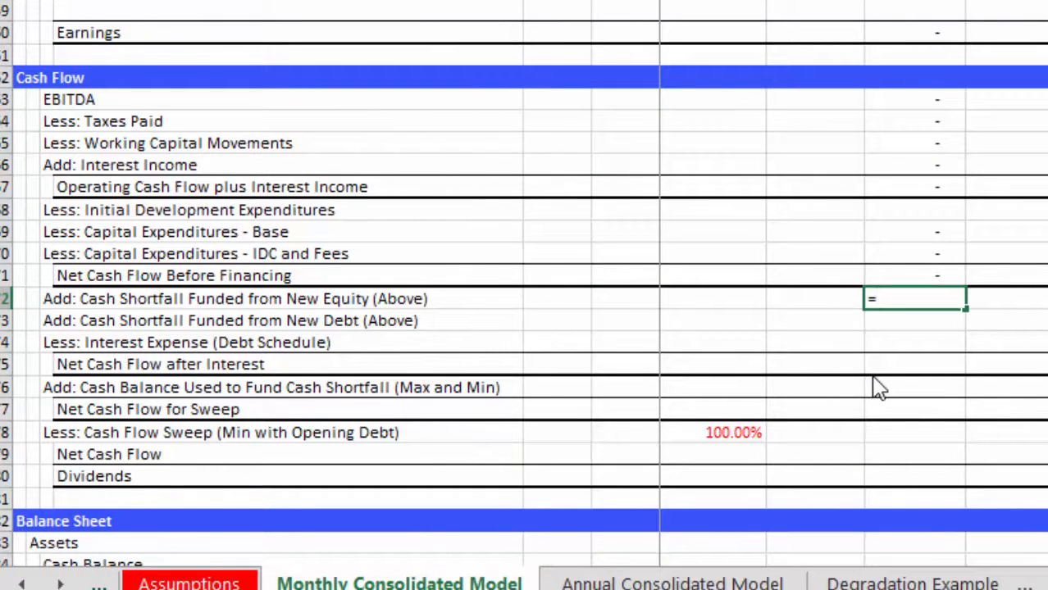
scroll(877, 389, up, 15)
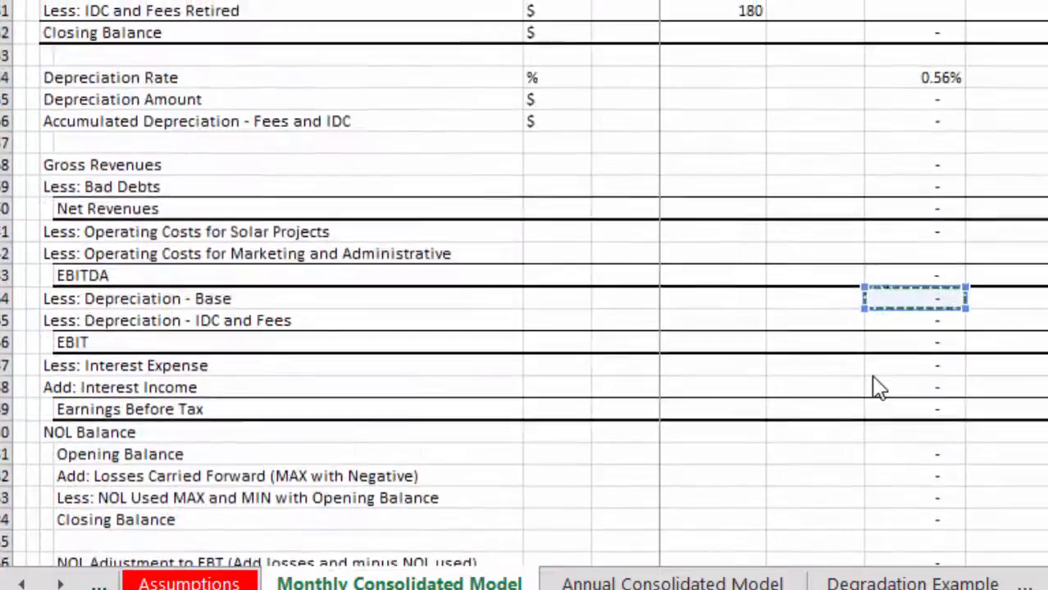
scroll(877, 389, down, 9)
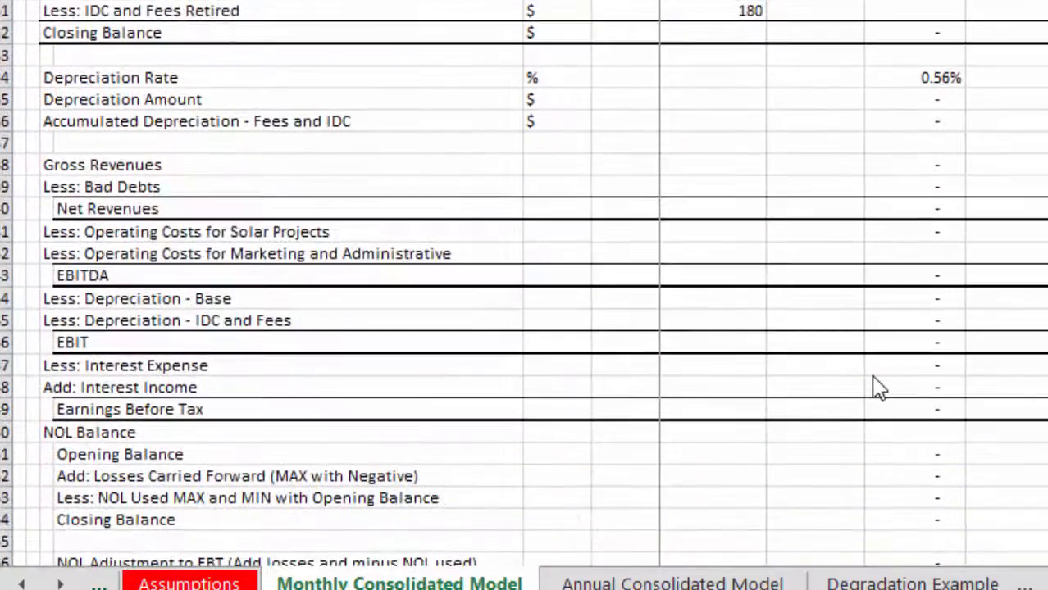
scroll(877, 388, up, 20)
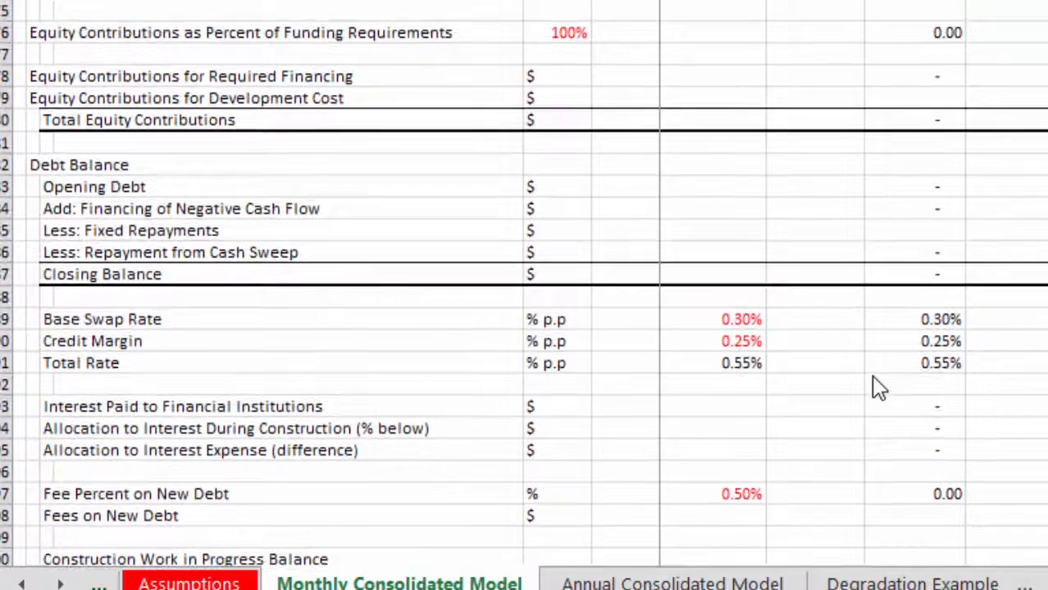
scroll(877, 388, up, 1)
key(ctrl+c)
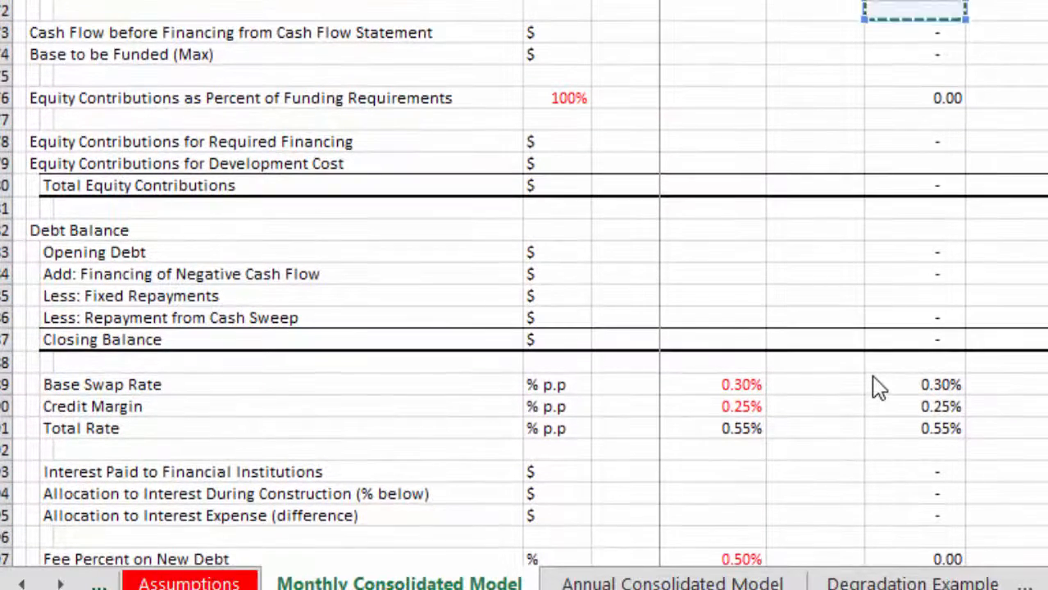
key(Down)
key(Down)
key(Down)
key(Down)
key(Down)
key(Down)
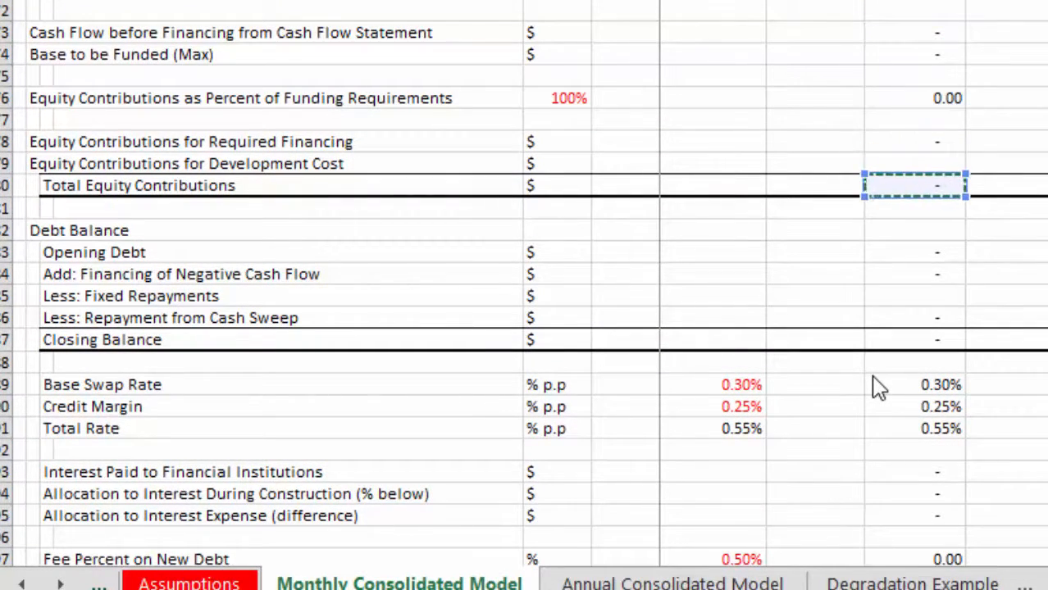
key(Return)
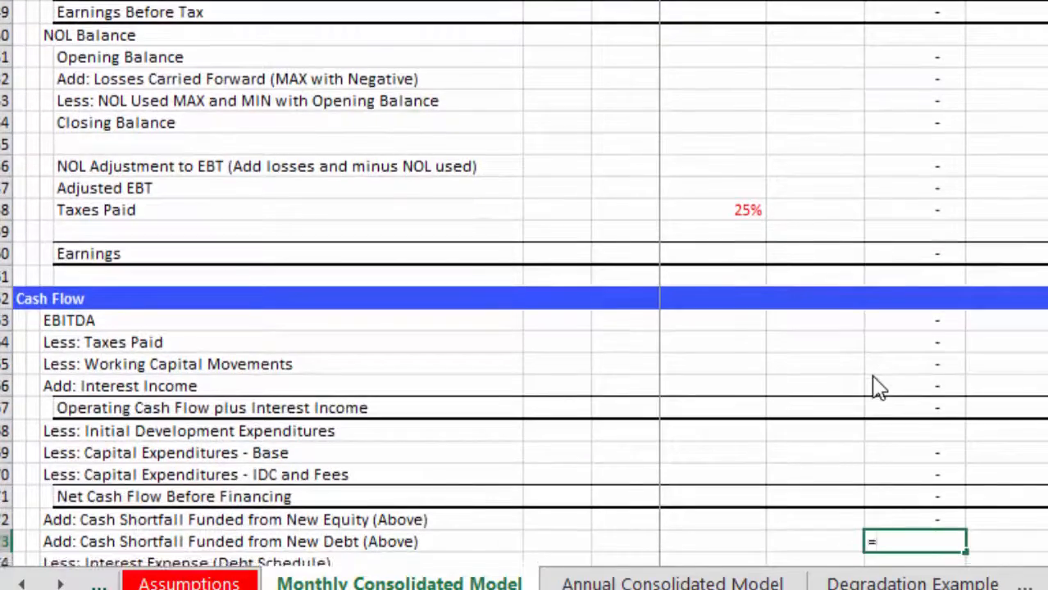
- Link the period 0 Add: Cash Shortfall Funded from New Debt line to Add: Financing of Negative Cash Flow in the Debt Balance
text(=)
key(Page_Up)
key(Page_Up)
key(Up)
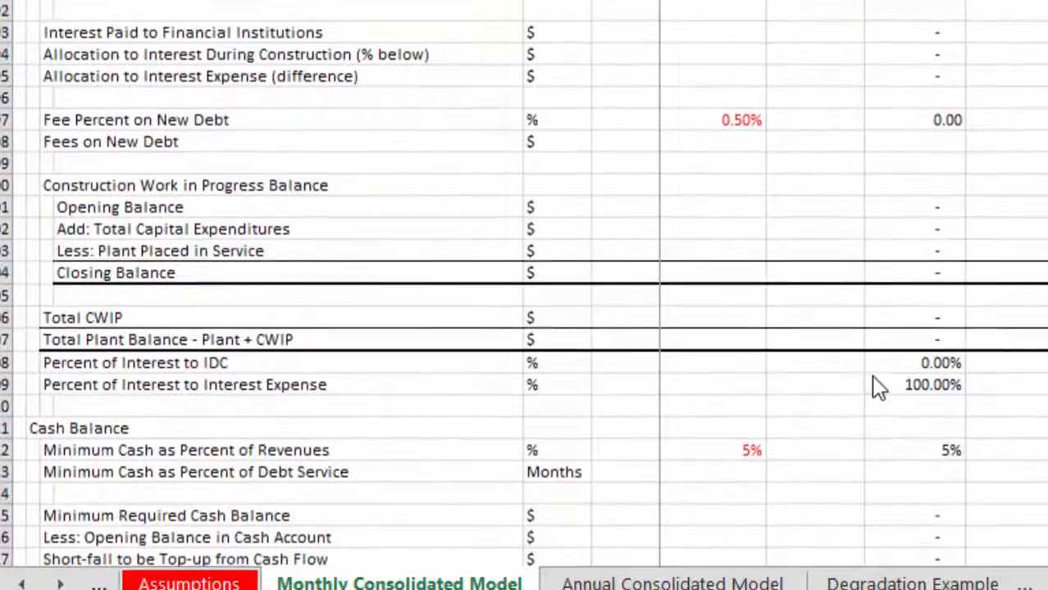
key(Up)
key(Up)
key(Up)
key(Up)
key(Up)
key(Up)
key(Up)
key(Up)
key(Up)
key(Up)
key(Up)
key(Up)
key(Up)
key(Up)
key(Up)
key(Up)
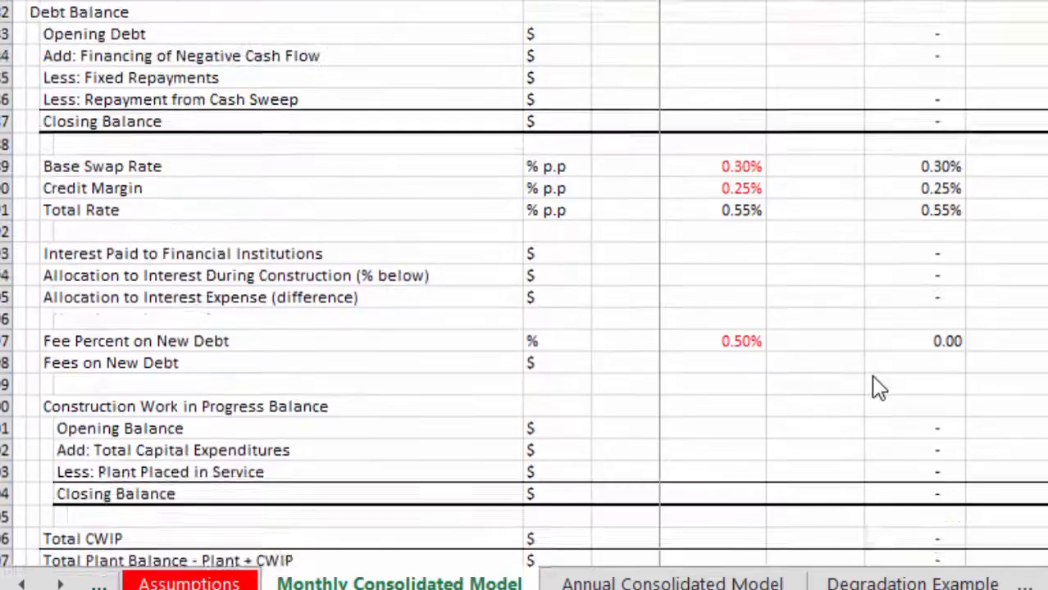
key(Down)
key(Down)
key(Down)
key(Down)
key(Down)
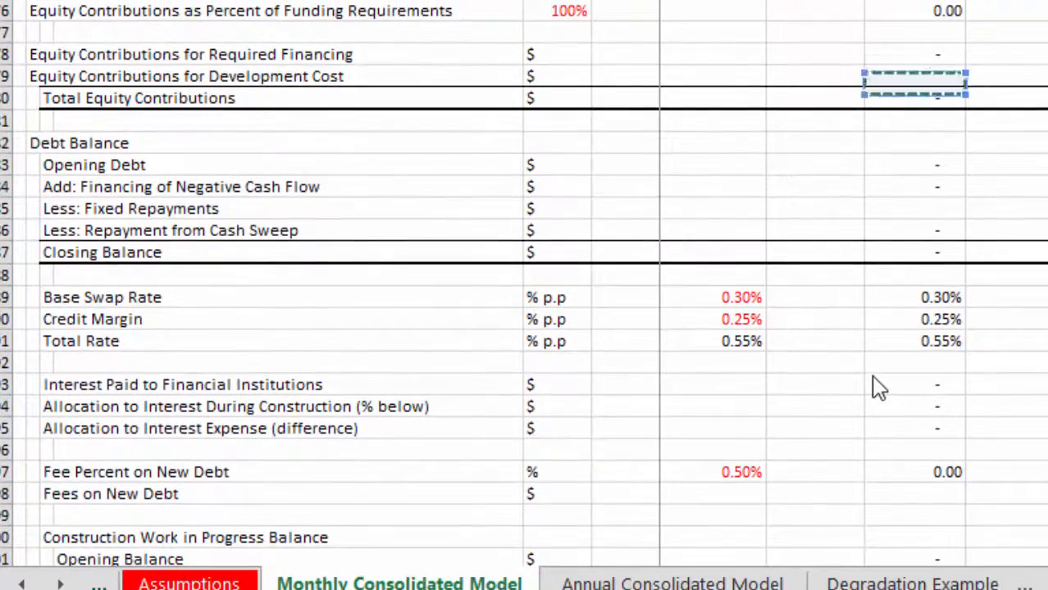
key(Return)
- Link the period 0 Less: Interest Expense (Debt Schedule) line to the interest expense in Profit and Loss
key(Down)
key(Down)
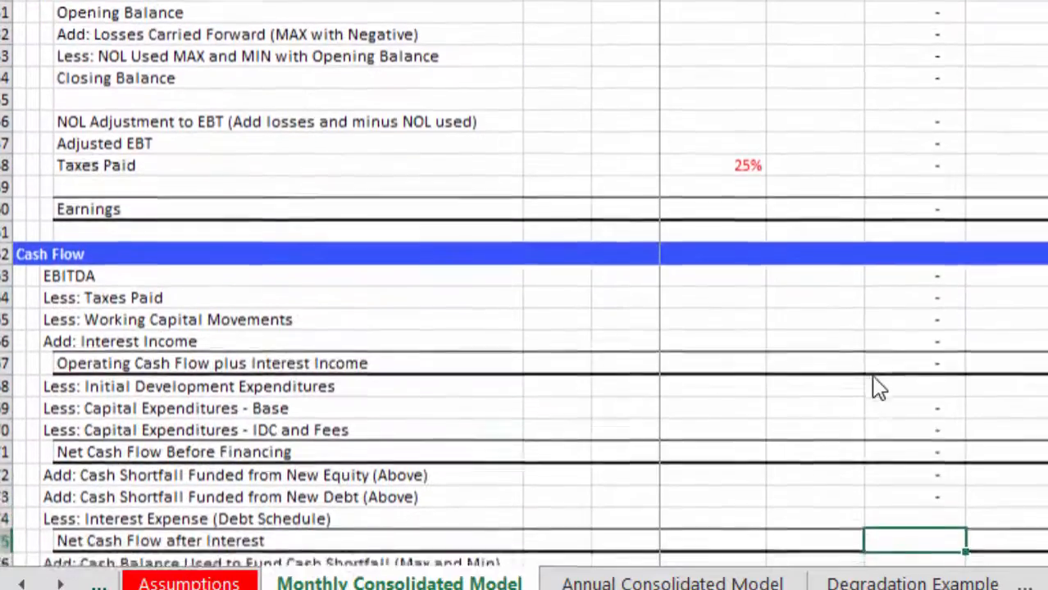
key(Up)
key(Up)
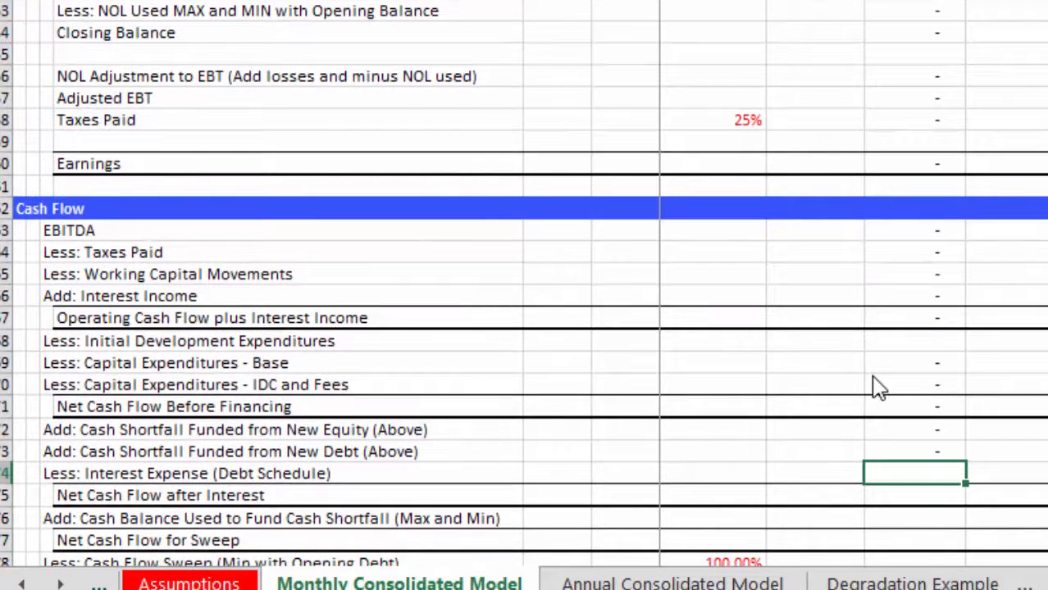
text(=)
key(Page_Up)
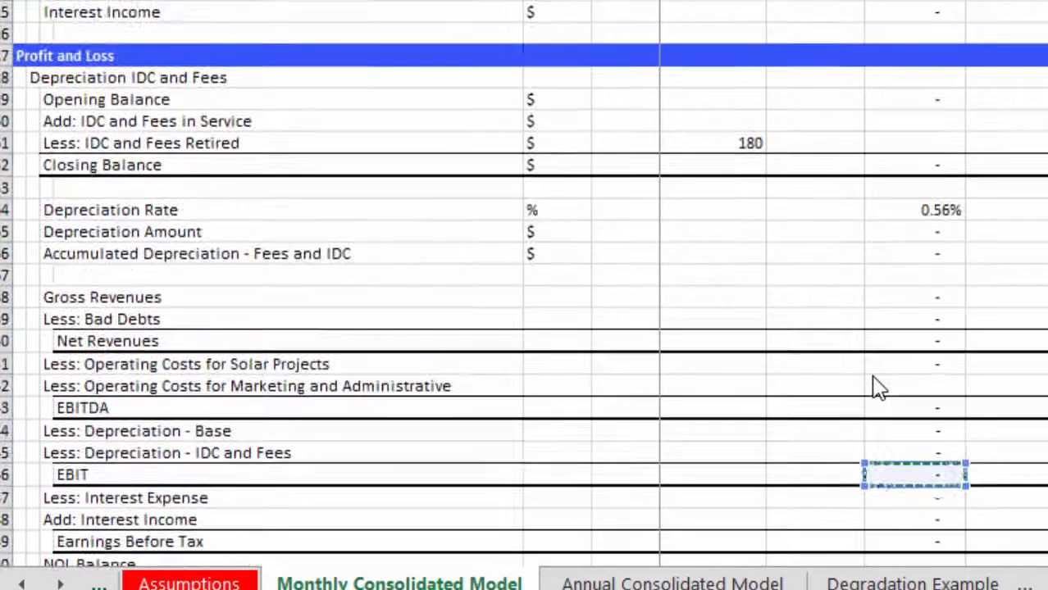
key(Up)
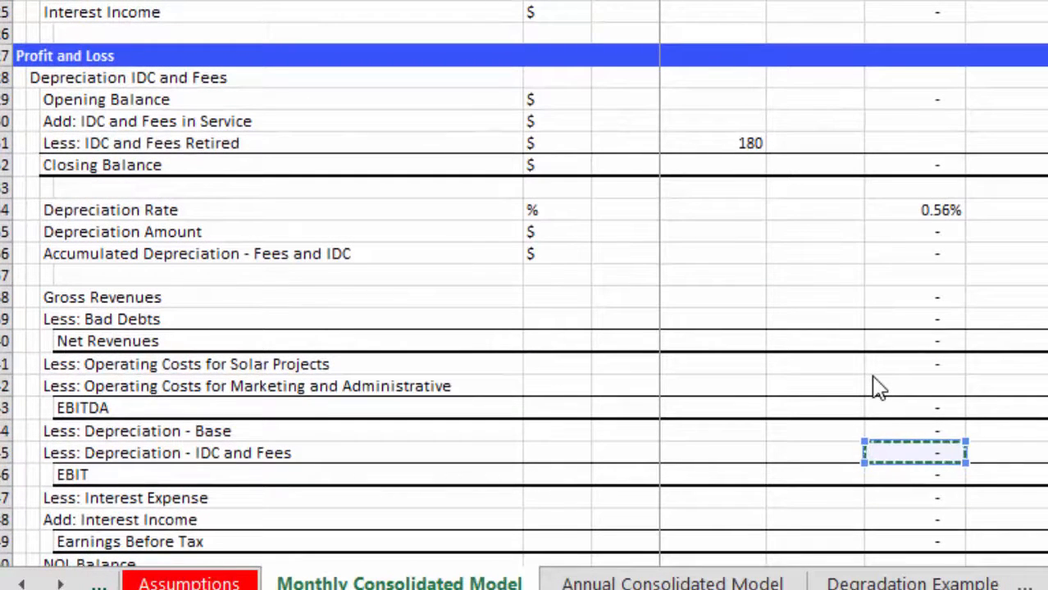
key(Return)
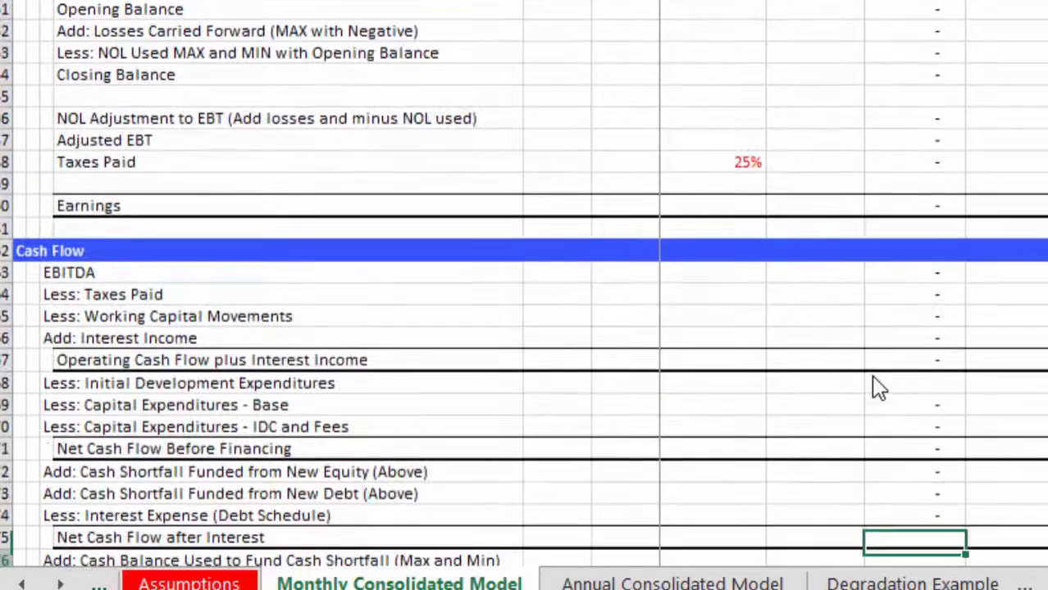
- Calculate period 0 Net Cash Flow after Interest from Net Cash Flow Before Financing, new equity, new debt and interest expense
key(Down)
key(Up)
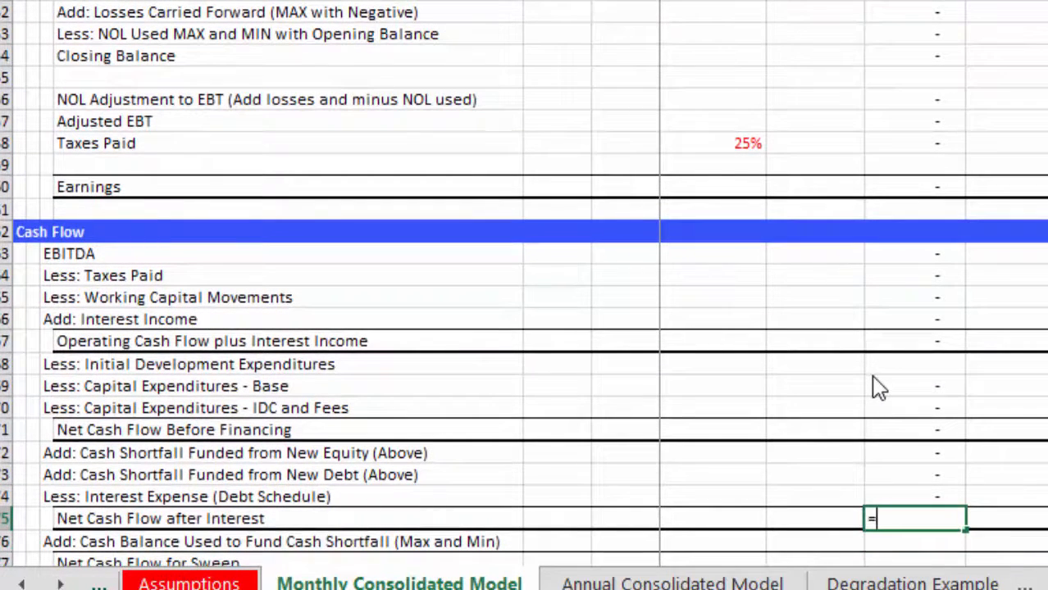
text(=)
key(Up)
key(Up)
key(Up)
key(Up)
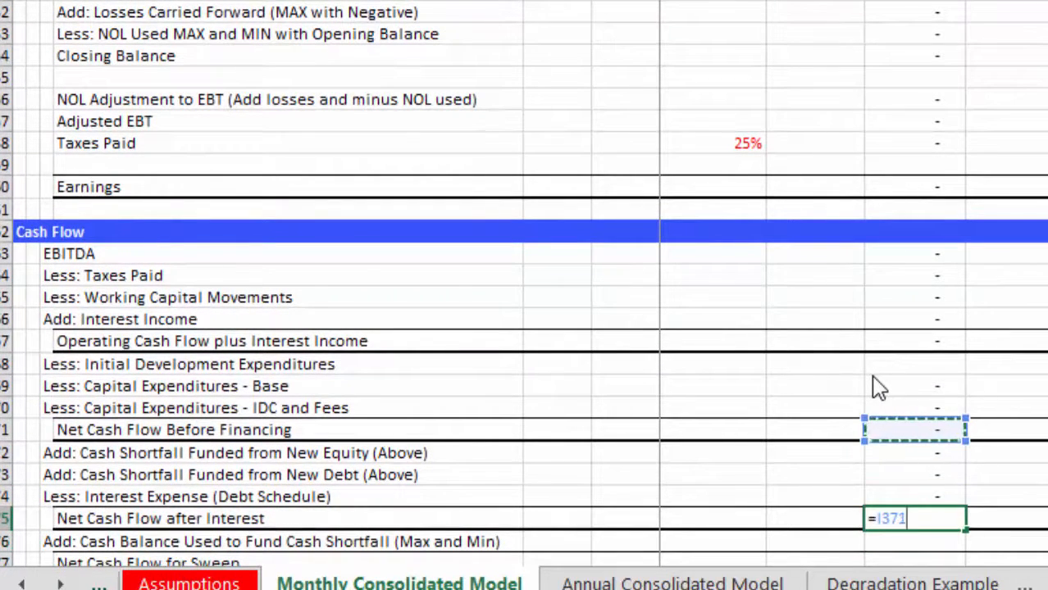
text(+)
key(Up)
key(Up)
key(Up)
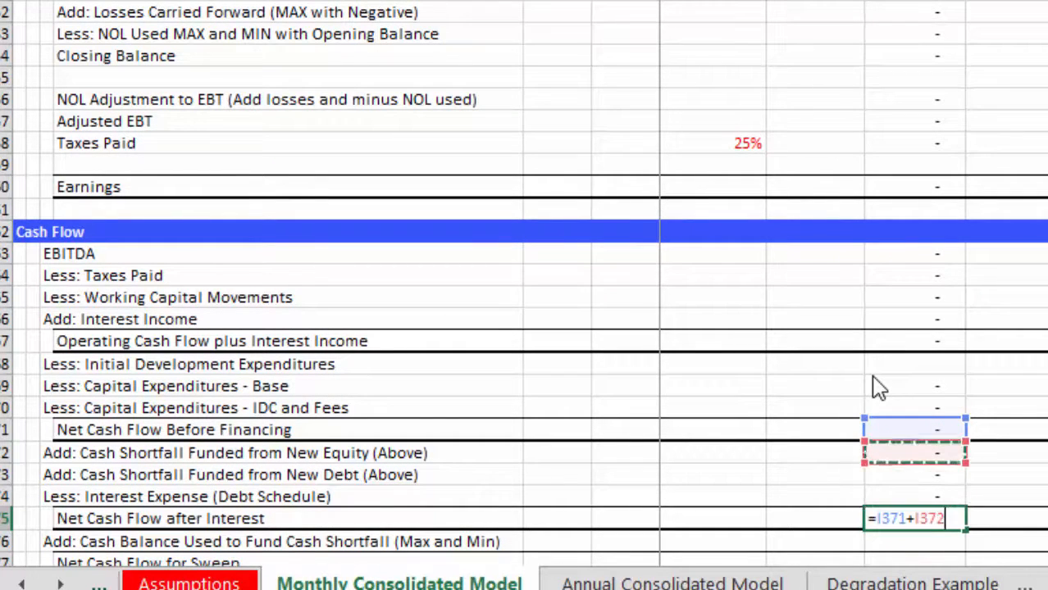
text(+)
key(Up)
key(Up)
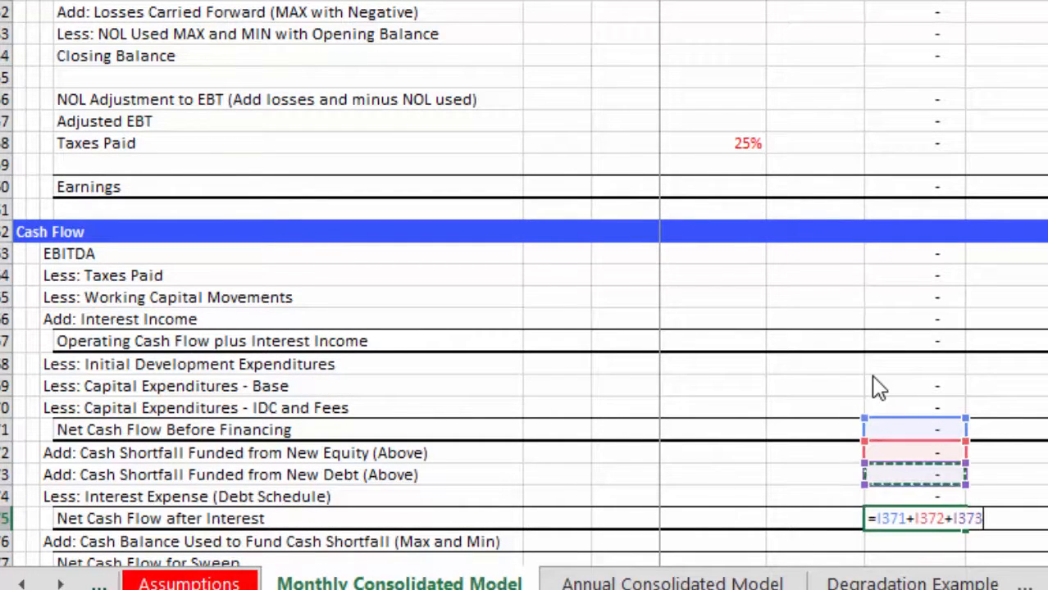
text(+)
key(Up)
key(Return)
- Review the remaining Cash Flow lines from Net Cash Flow for Sweep down to Dividends
key(Down)
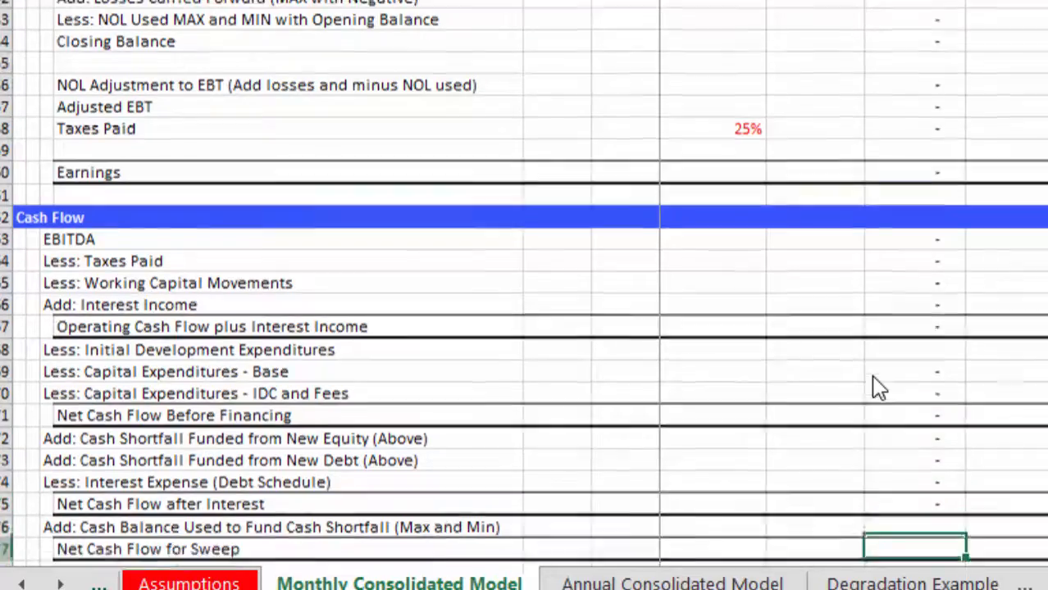
key(Down)
key(Down)
key(Down)
key(Down)
key(Down)
key(Up)
key(Up)
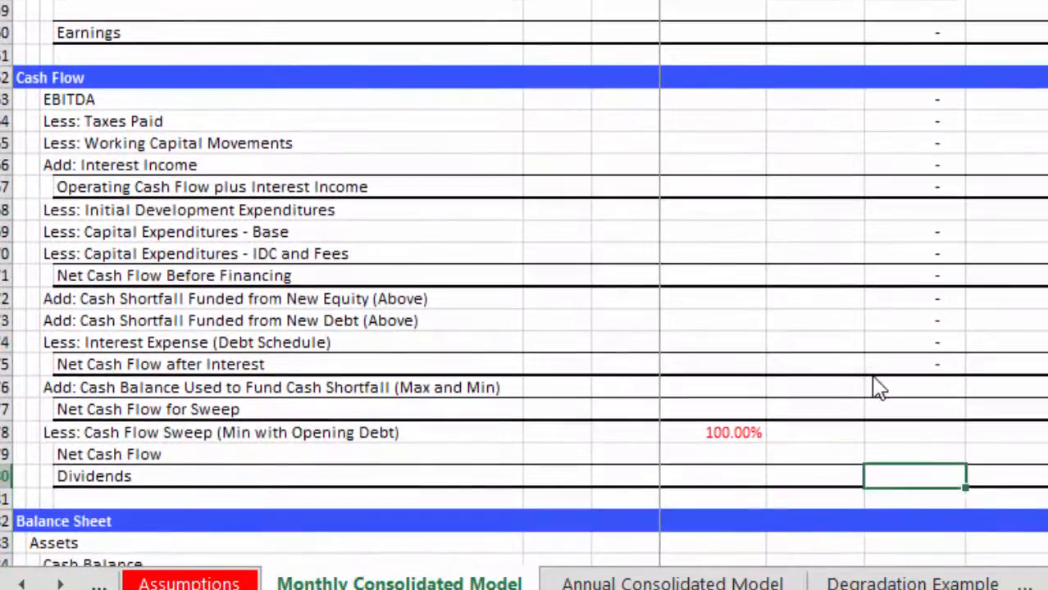
- Enter =MAX(I375,0) for period 0 Add: Cash Balance Used to Fund Cash Shortfall
key(Up)
key(Up)
key(Up)
key(Up)
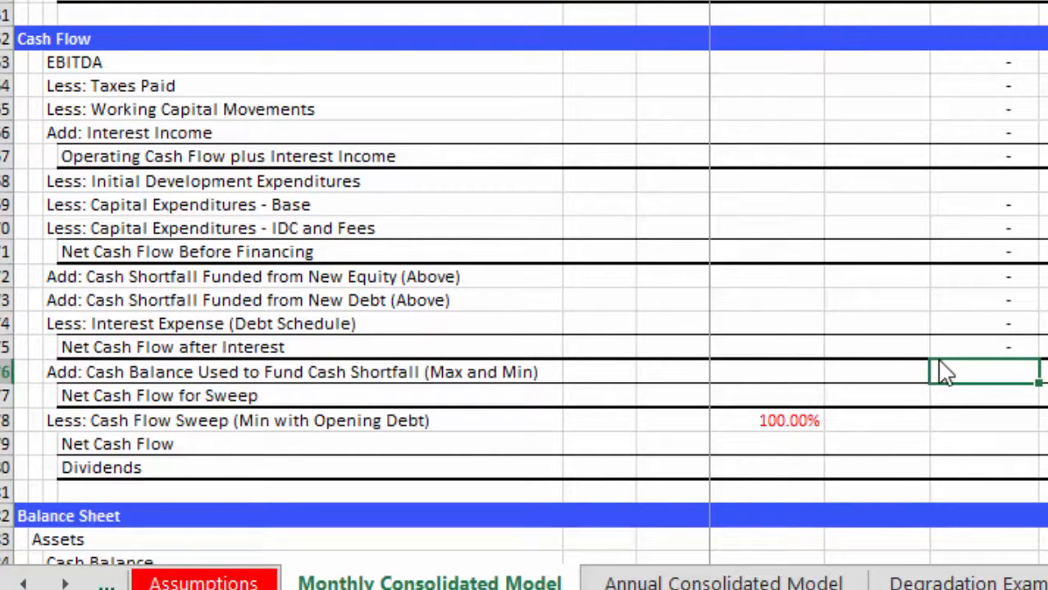
text(=max()
key(Up)
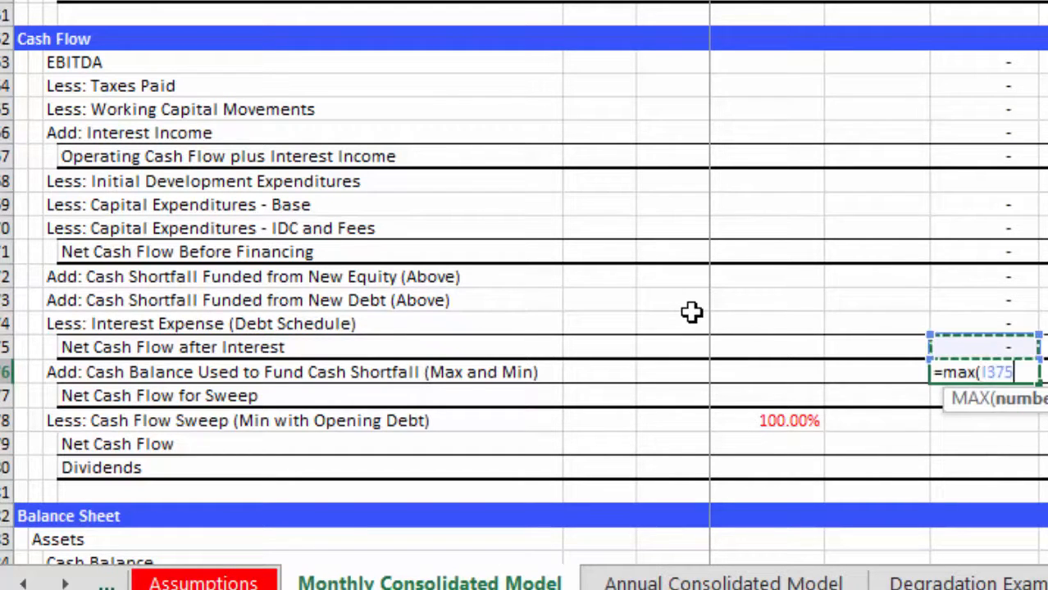
text(,)
text())
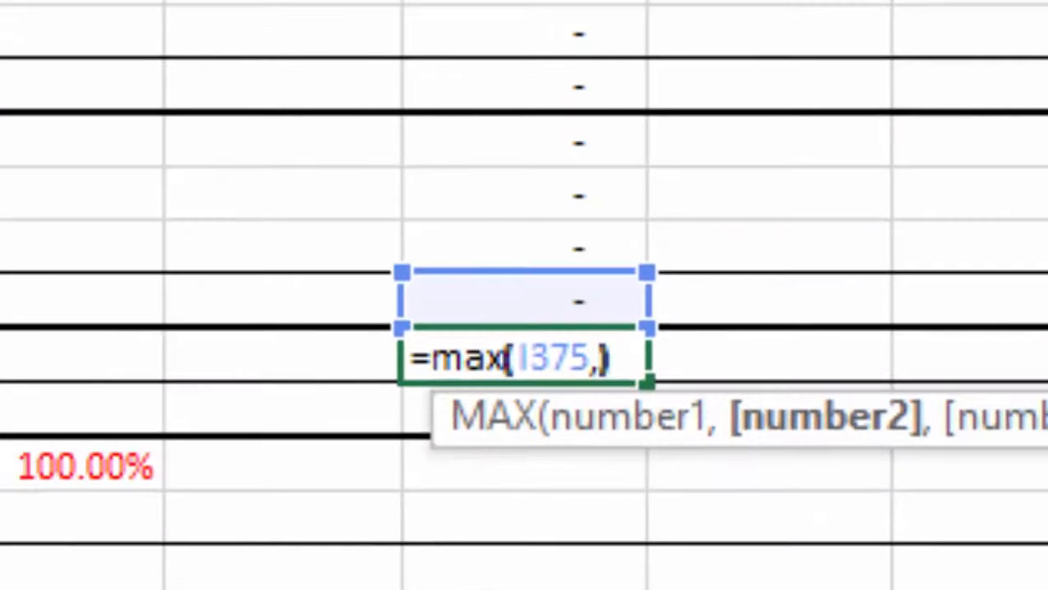
key(BackSpace)
text(0)
text())
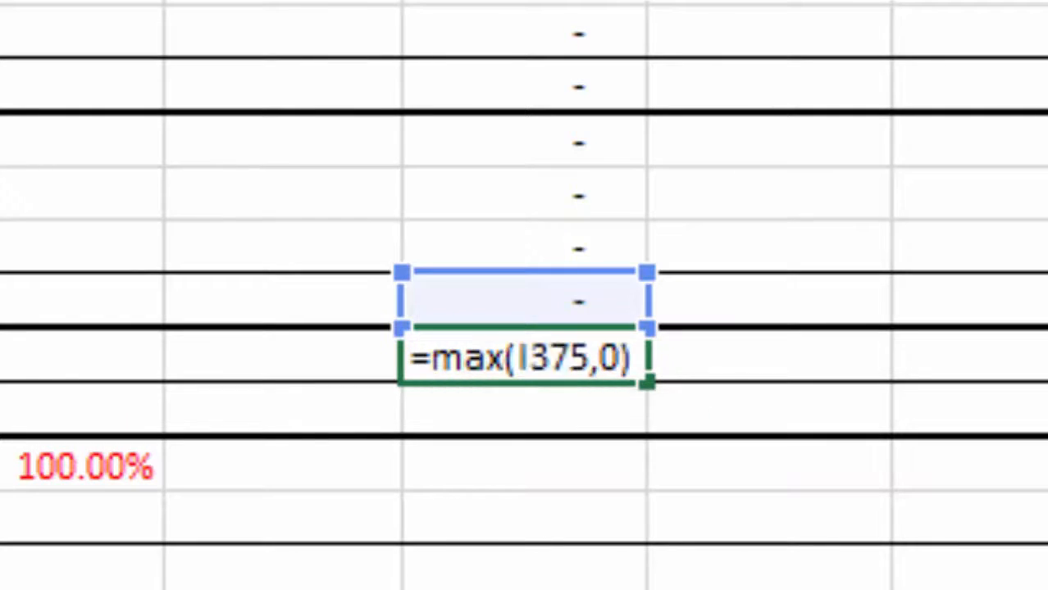
key(Return)
- Insert a MIN function around the existing MAX(I375,0) in the 31-Jan-17 cash balance used to fund cash shortfall formula
key(Up)
key(F2)
key(Left)
key(Left)
key(Left)
key(Left)
key(Left)
key(Left)
key(Left)
key(Left)
key(Left)
key(Left)
key(Left)
key(Left)
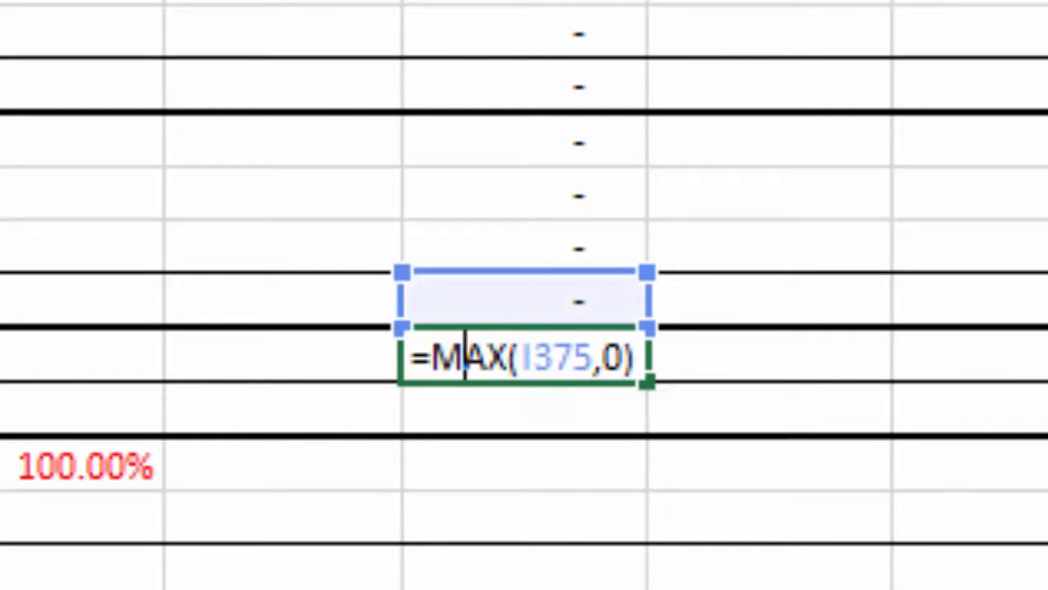
key(Right)
text(m)
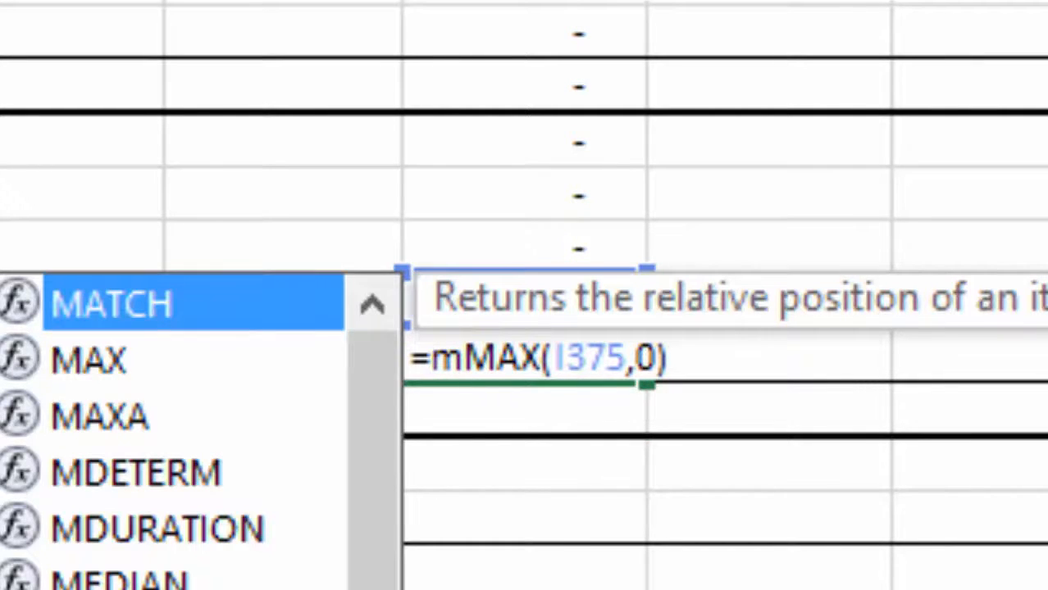
text(in()
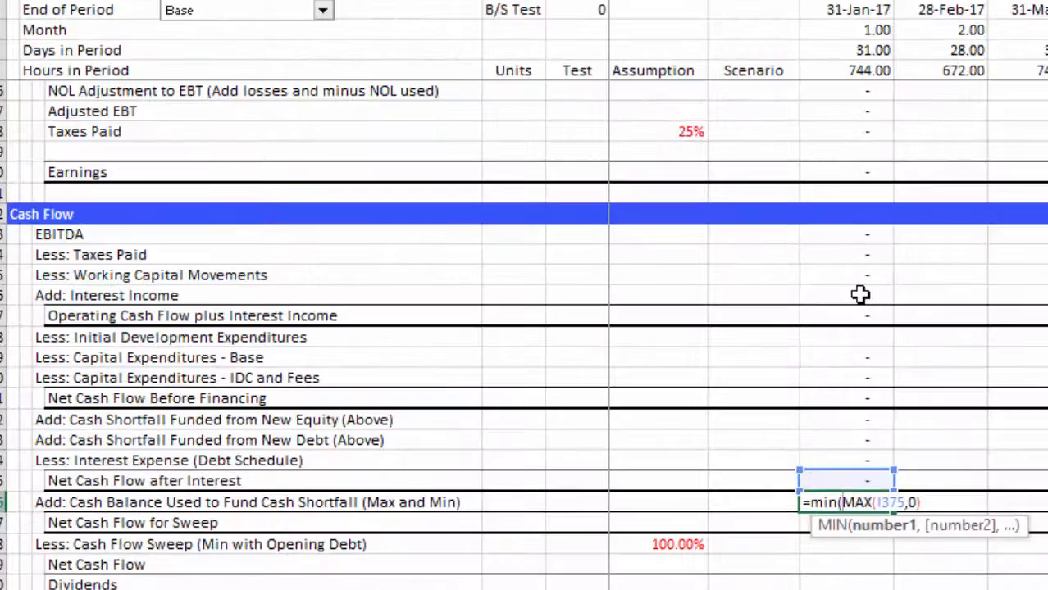
- Make Short-fall to be Top-up from Cash Flow the first MIN argument and accept the corrected formula =MIN(I317,MAX(I375,0))
key(Up)
key(Up)
key(Up)
key(Up)
key(Up)
key(Up)
key(Up)
key(Up)
key(Up)
key(Up)
key(Up)
key(Up)
key(Up)
key(Up)
key(Up)
key(Up)
key(Up)
key(Up)
key(Up)
key(Up)
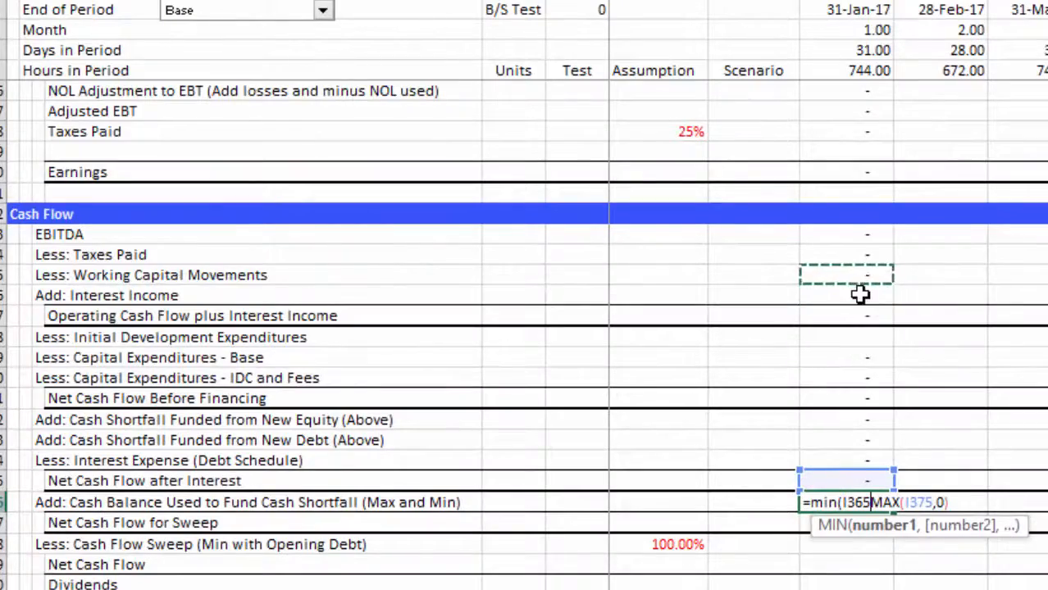
key(Up)
key(Up)
key(Up)
key(Up)
key(Up)
key(Up)
key(Up)
key(Up)
key(Up)
key(Up)
key(Up)
key(Up)
key(Up)
key(Up)
key(Up)
key(Up)
key(Up)
key(Up)
key(Up)
key(Up)
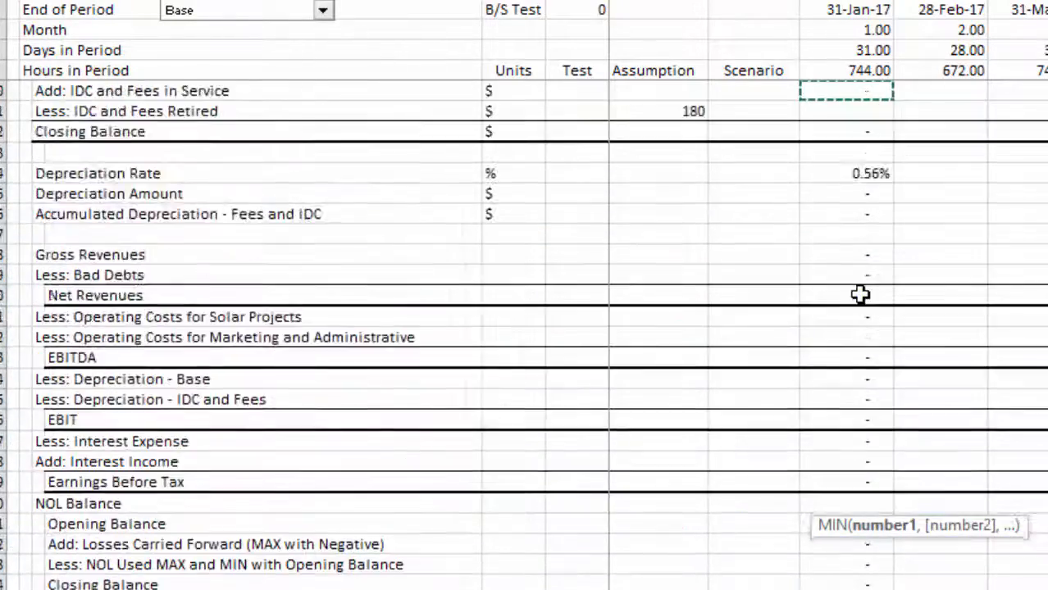
key(Up)
key(Up)
key(Up)
key(Up)
key(Up)
key(Up)
key(Up)
key(Up)
key(Up)
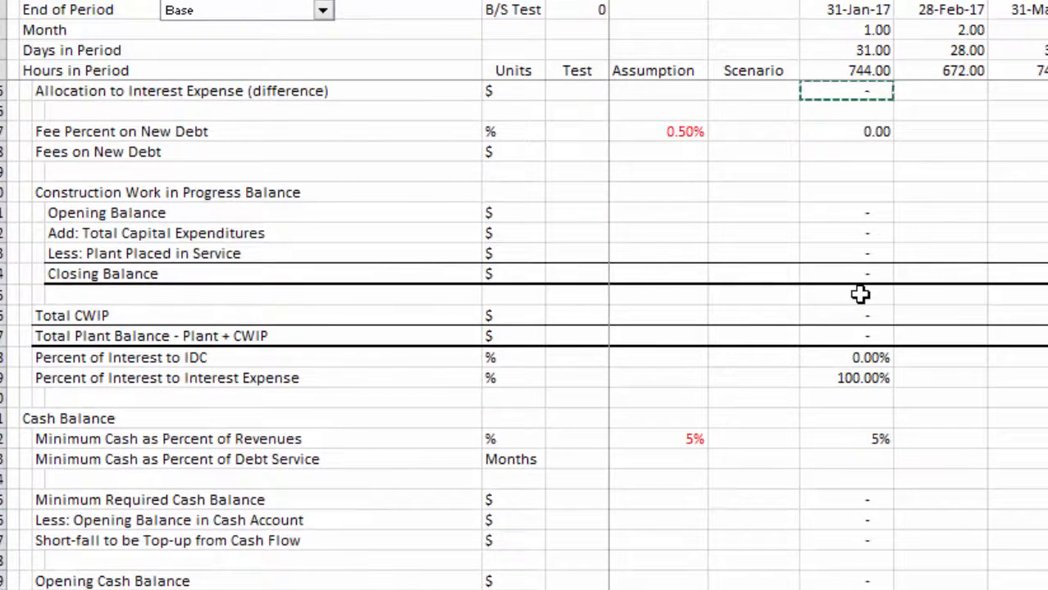
key(Down)
key(Down)
key(Down)
key(Down)
key(Down)
key(Down)
key(Down)
key(Down)
key(Down)
key(Down)
key(Down)
key(Down)
key(Down)
key(Down)
key(Down)
key(Down)
key(Down)
key(Down)
key(Down)
key(Down)
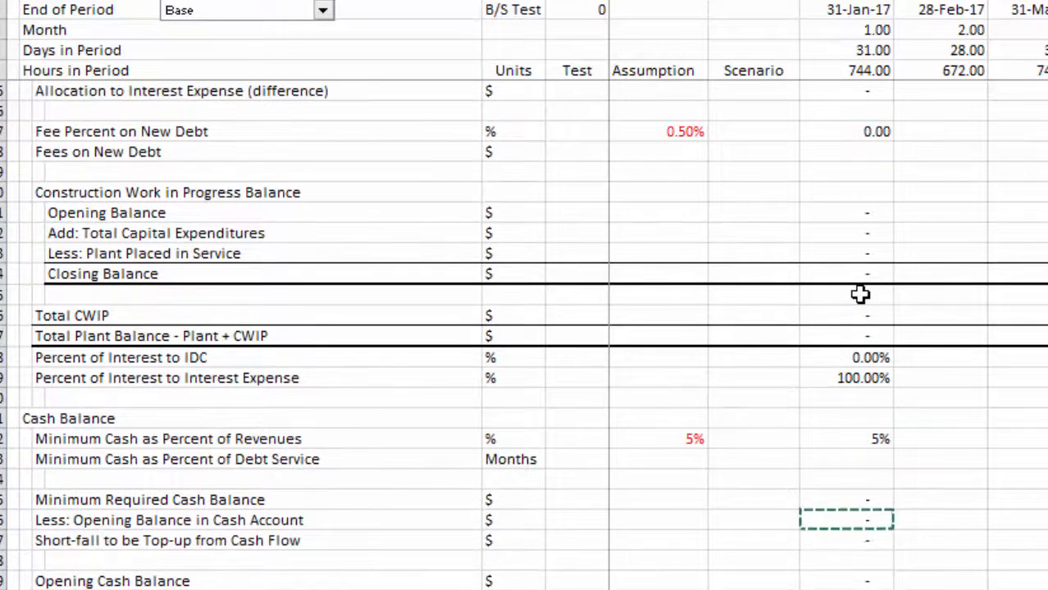
key(Down)
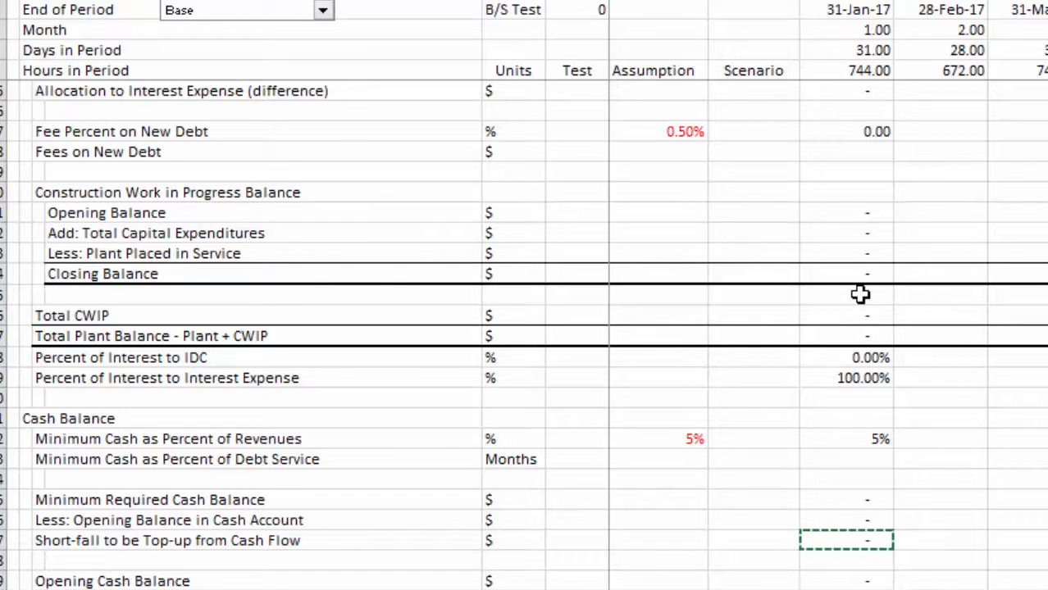
text(+)
key(Return)
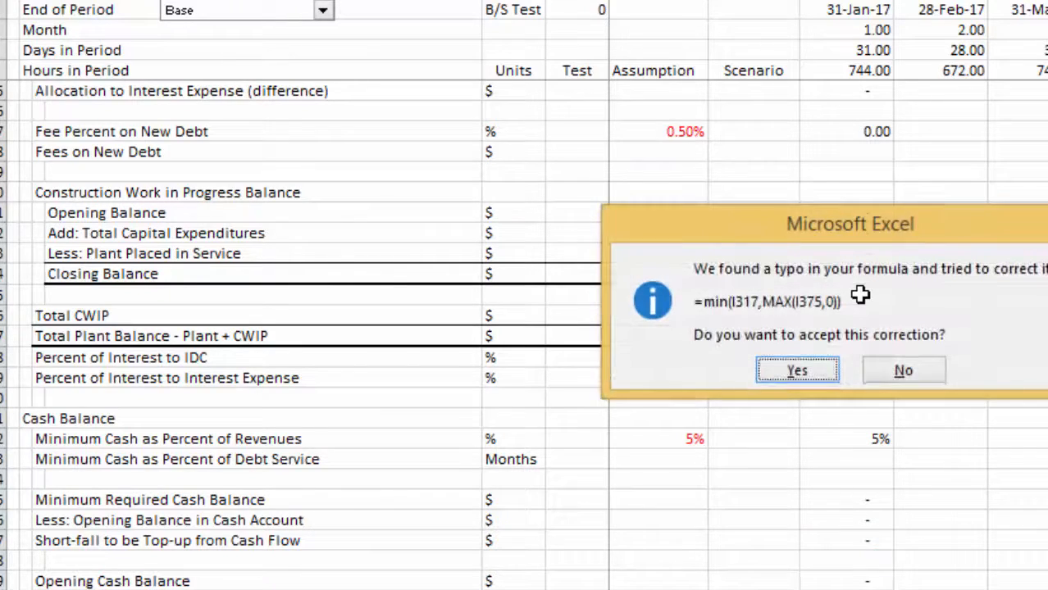
key(Return)
- Calculate 31-Jan-17 Net Cash Flow for Sweep from Net Cash Flow after Interest and the cash balance used to fund the shortfall
scroll(859, 293, down, 10)
scroll(859, 294, down, 1)
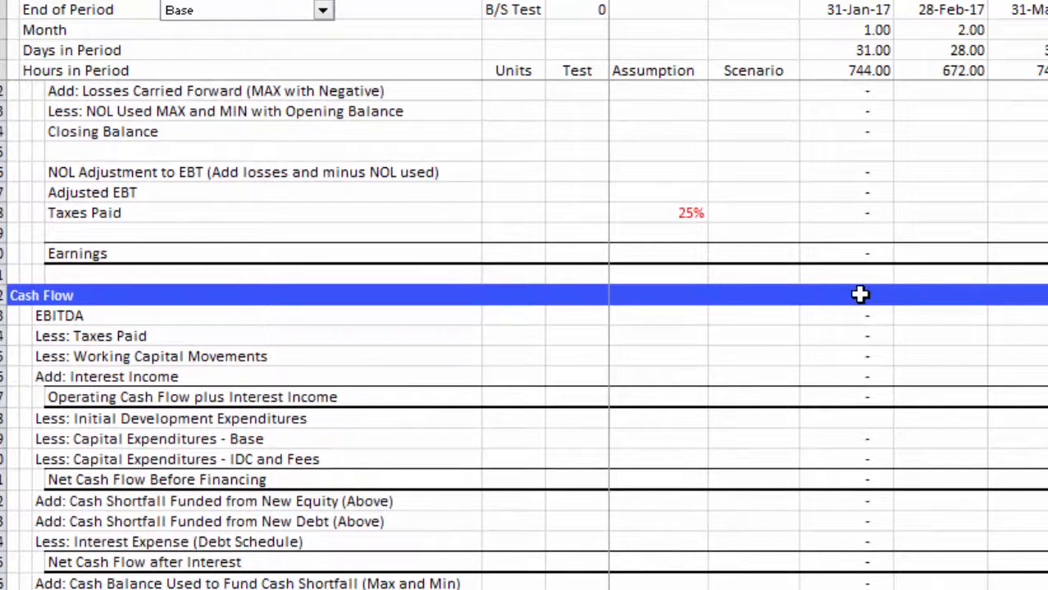
key(Up)
key(Up)
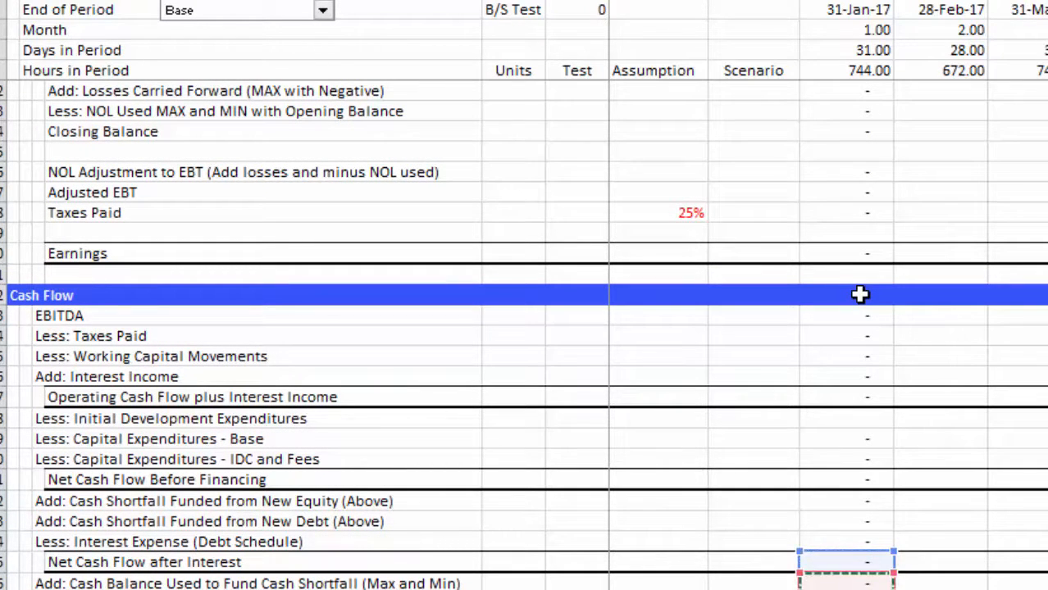
scroll(859, 293, down, 1)
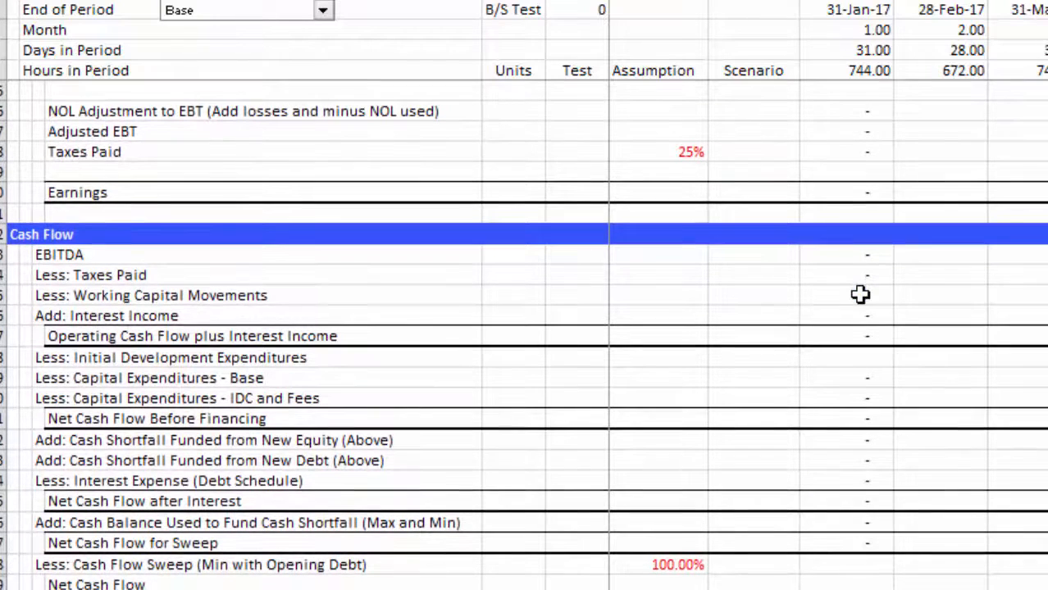
- Calculate the 31-Jan-17 Less: Cash Flow Sweep as the absolute sweep percentage times Net Cash Flow for Sweep, =$G$378*I377
key(Up)
key(Up)
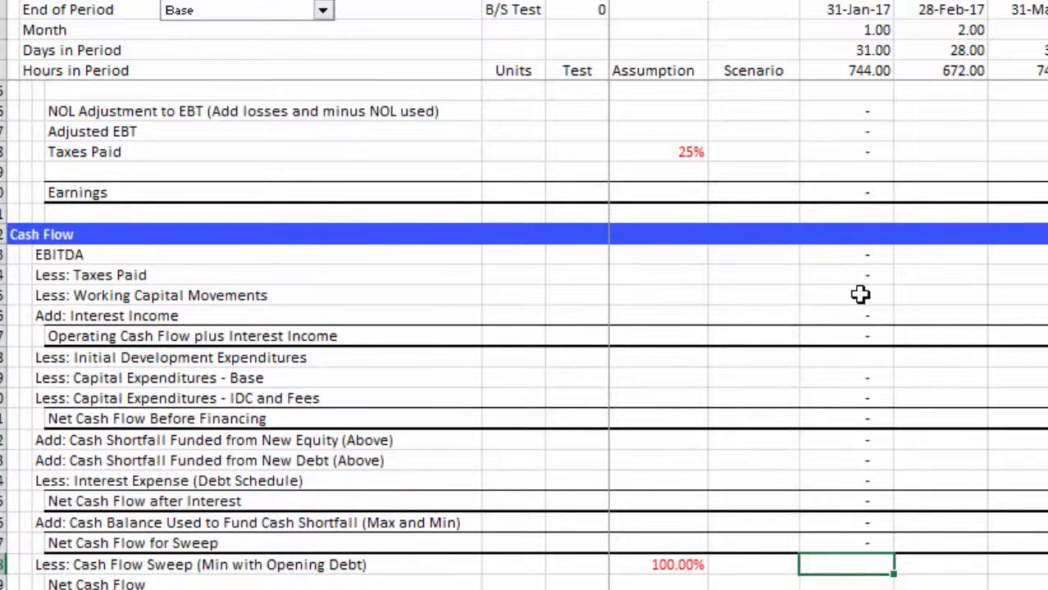
key(Left)
key(Left)
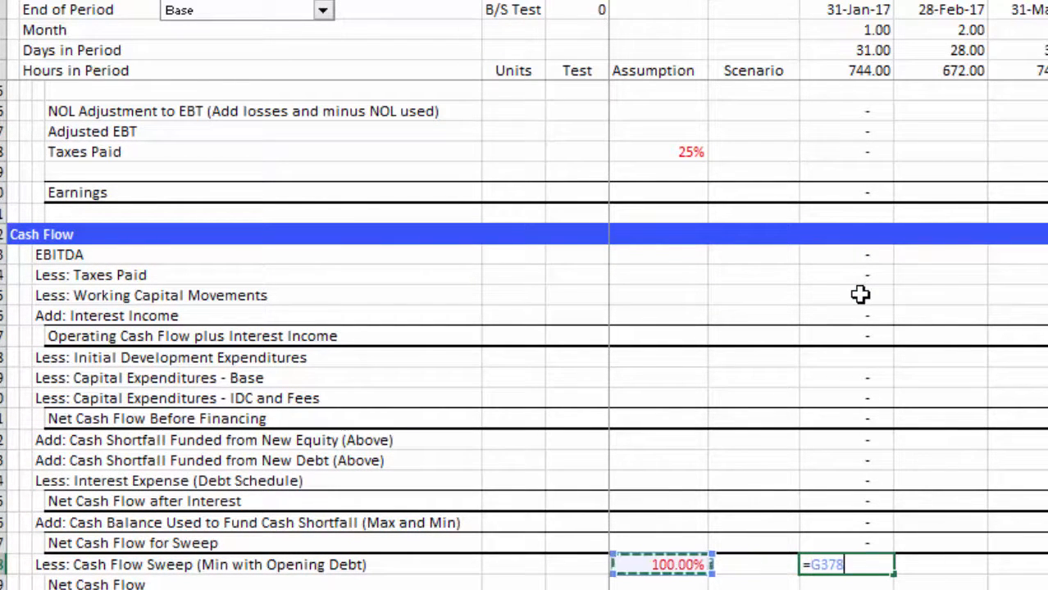
key(F4)
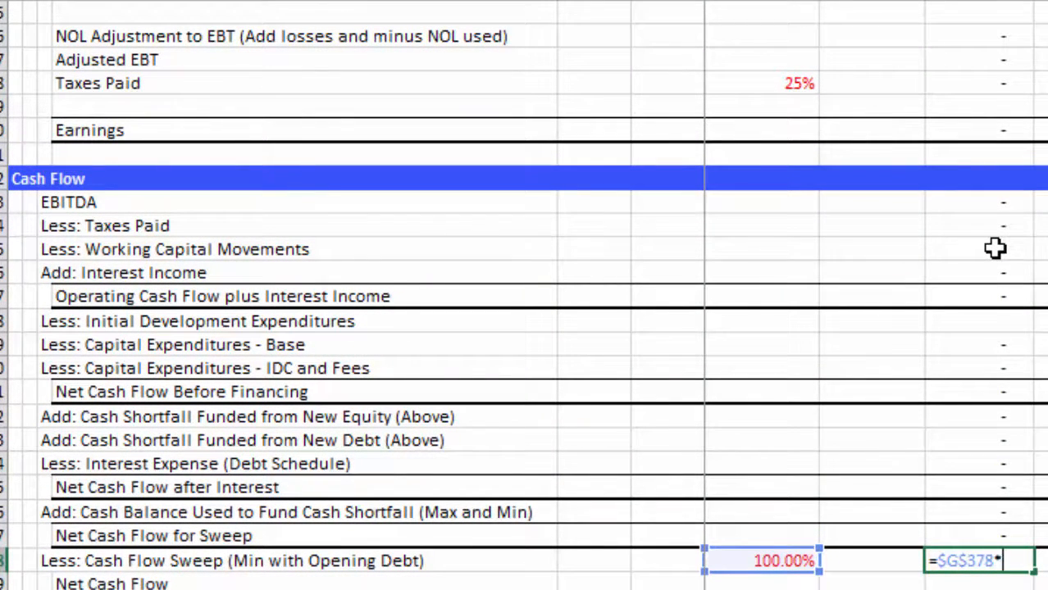
text(*)
key(Up)
key(Return)
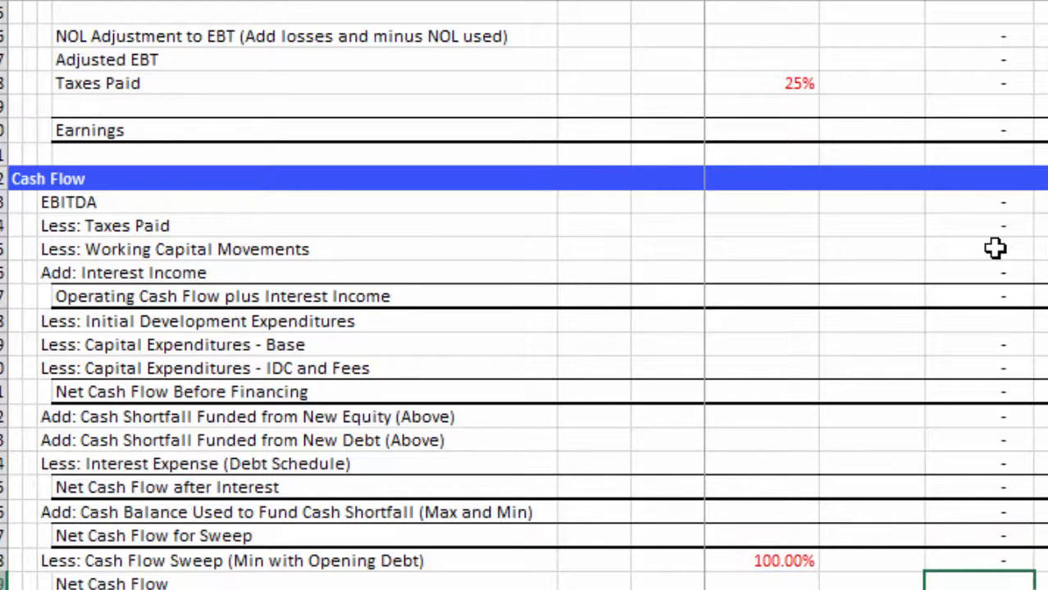
- Wrap the Cash Flow Sweep formula in a MIN function with $G$378*I377 as its first argument
key(Up)
key(F2)
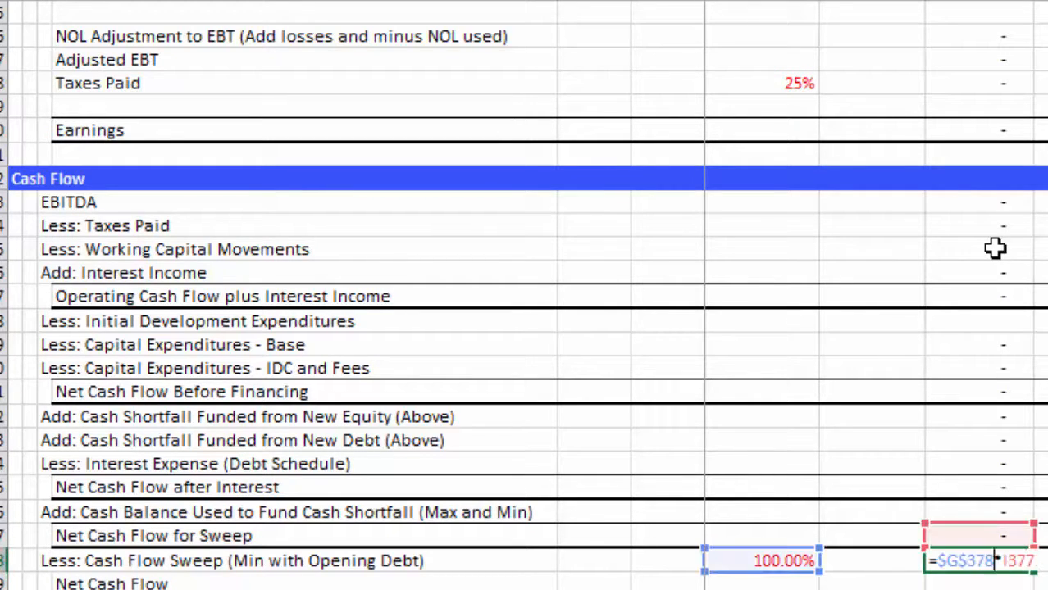
text(min()
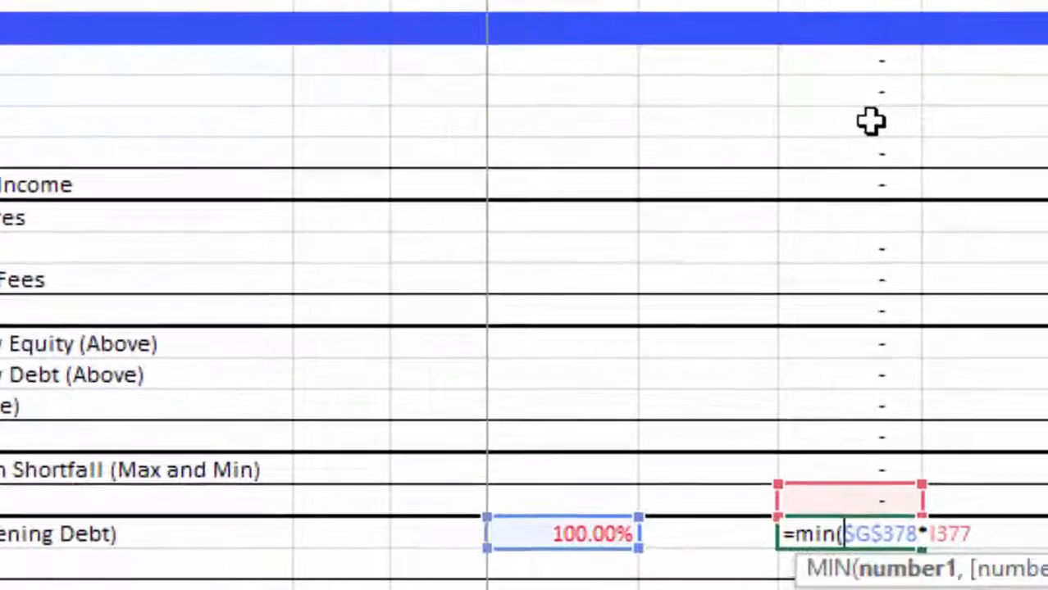
key(Right)
key(Right)
key(Right)
key(Right)
key(Right)
key(Right)
text(,)
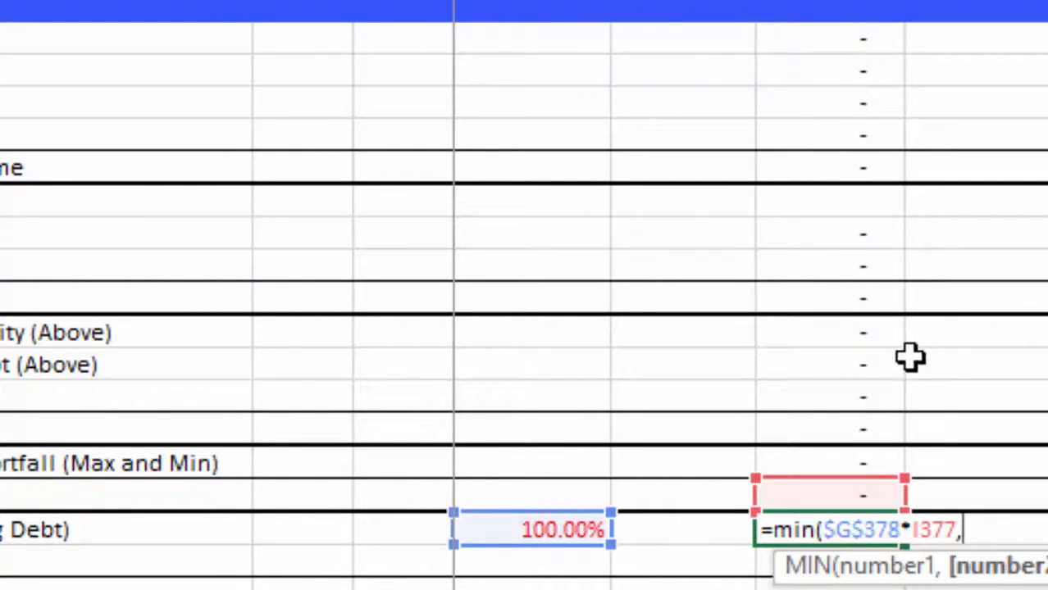
- Set the debt schedule's 31-Jan-17 Opening Debt as the second MIN argument and accept the Cash Flow Sweep formula
click(853, 261)
key(Up)
key(Up)
key(Up)
key(Up)
key(Up)
key(Up)
key(Up)
key(Up)
key(Up)
key(Up)
key(Up)
key(Up)
key(Up)
key(Up)
key(Up)
key(Up)
key(Up)
key(Up)
key(Up)
key(Up)
key(Up)
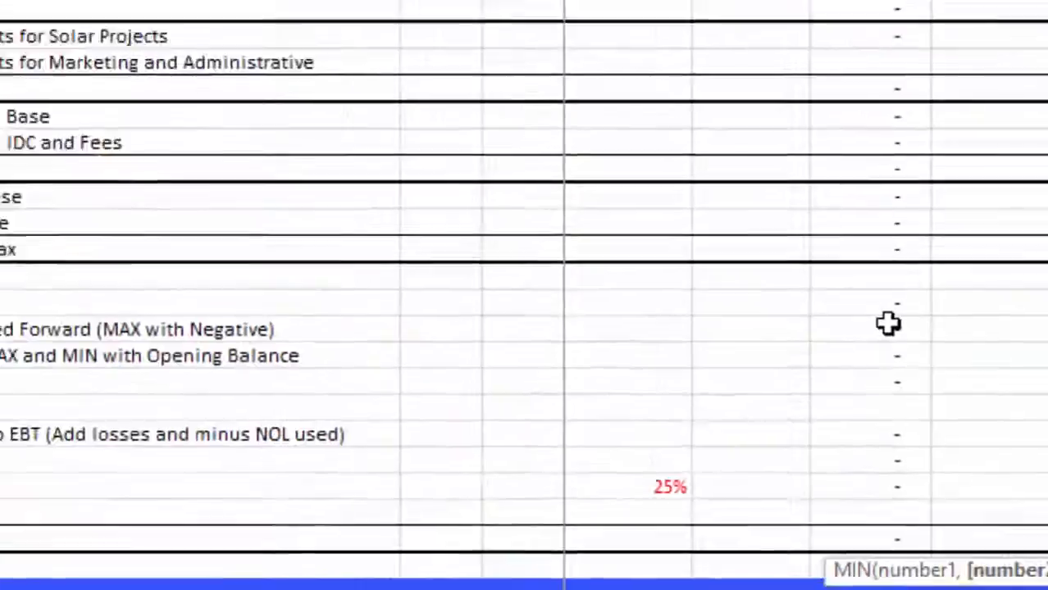
key(Up)
key(Up)
key(Up)
key(Up)
key(Up)
key(Up)
key(Up)
key(Up)
key(Up)
key(Up)
key(Up)
key(Up)
key(Up)
key(Up)
key(Up)
key(Up)
key(Up)
key(Up)
key(Up)
key(Up)
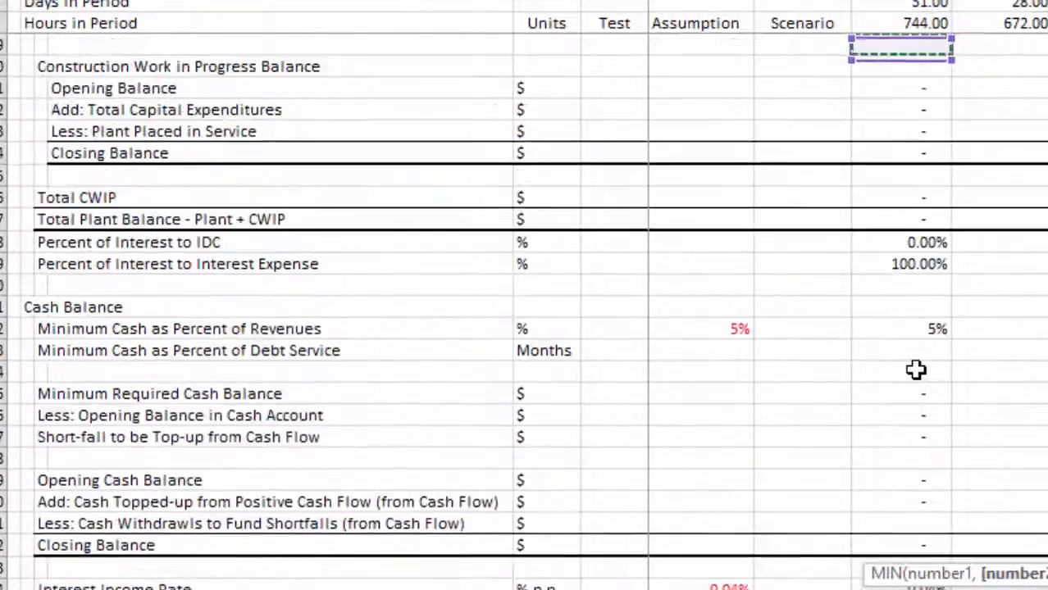
key(Up)
key(Up)
key(Up)
key(Up)
key(Up)
key(Up)
key(Up)
key(Up)
key(Up)
key(Up)
key(Up)
key(Up)
key(Up)
key(Up)
key(Up)
key(Up)
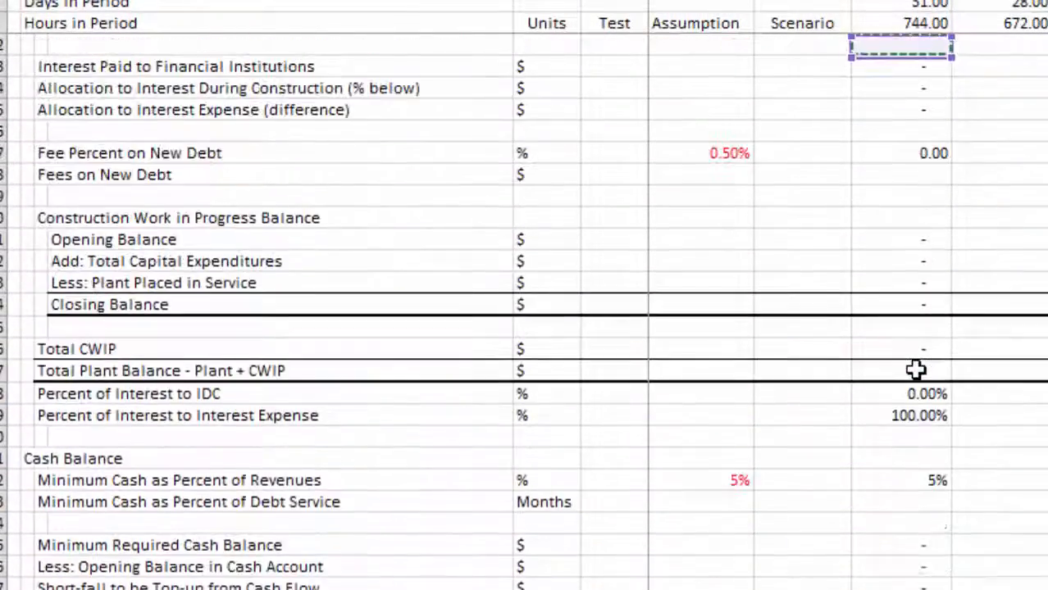
key(Up)
key(Up)
key(Up)
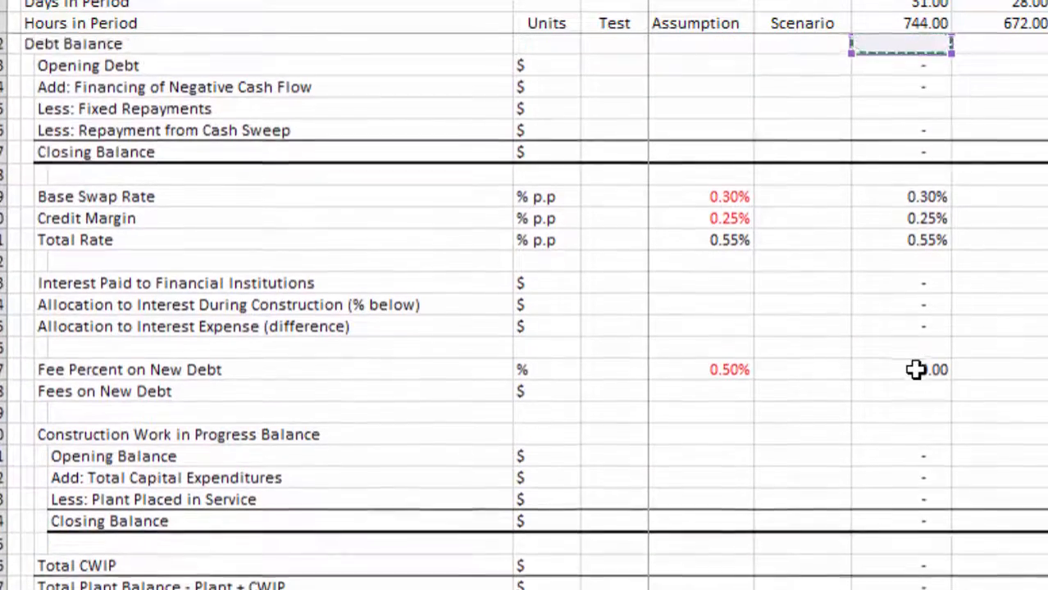
key(Down)
key(Down)
key(Down)
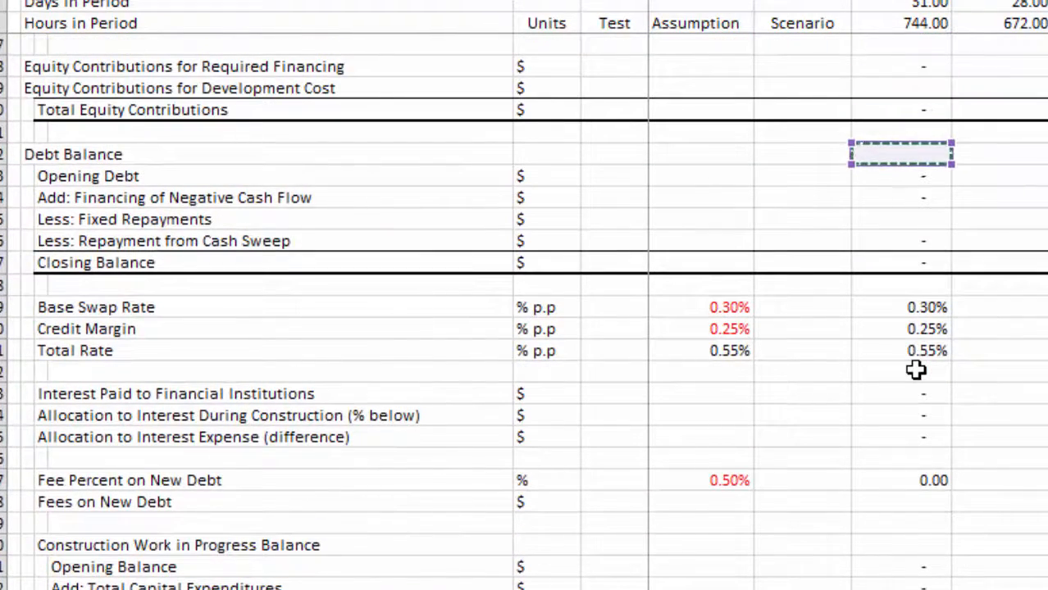
key(Return)
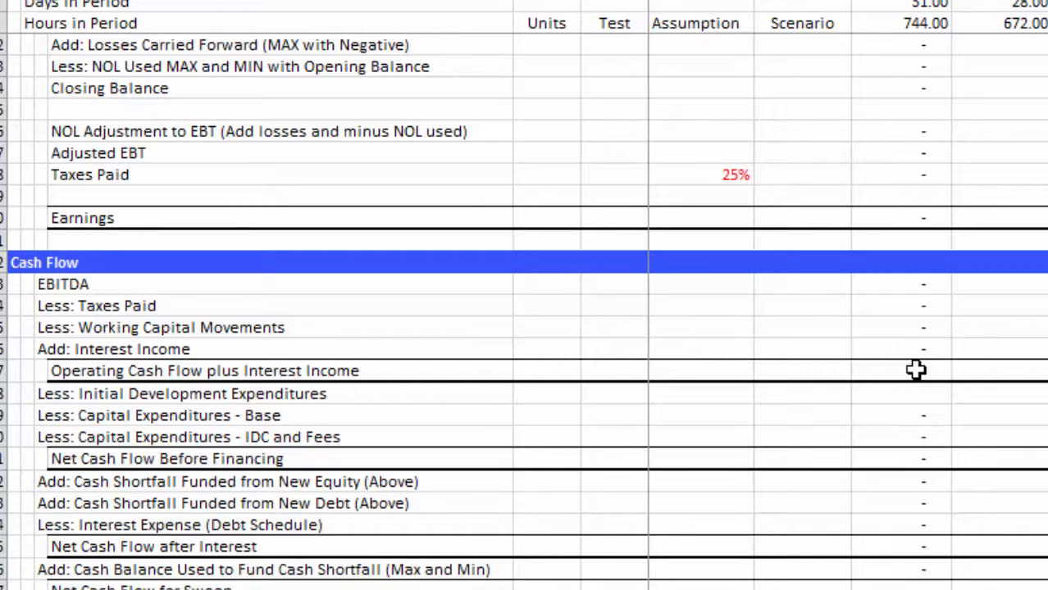
- Calculate the 31-Jan-17 Net Cash Flow as Net Cash Flow for Sweep minus the Cash Flow Sweep, =I377-I378
key(ctrl+c)
text(-)
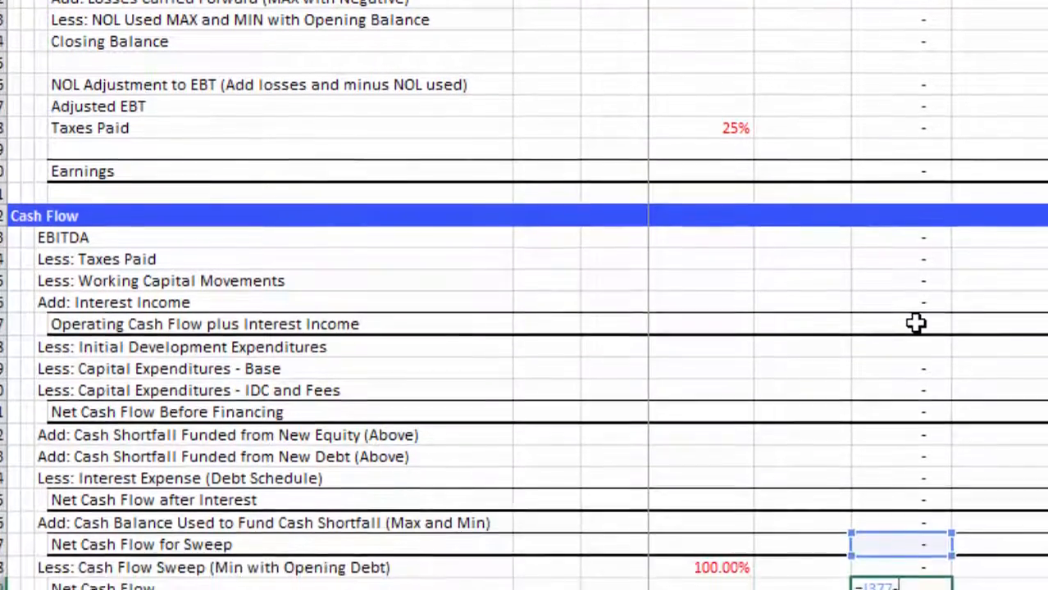
key(Up)
key(Return)
key(Up)
key(Down)
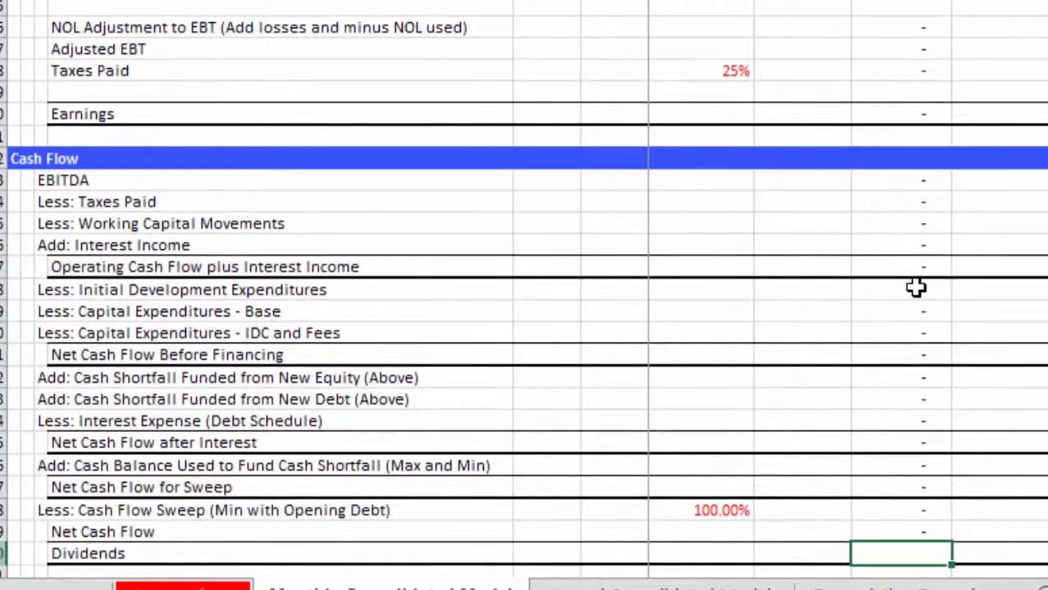
- Link the 31-Jan-17 Dividends to the Net Cash Flow in the row above
text(=)
key(Up)
key(Return)
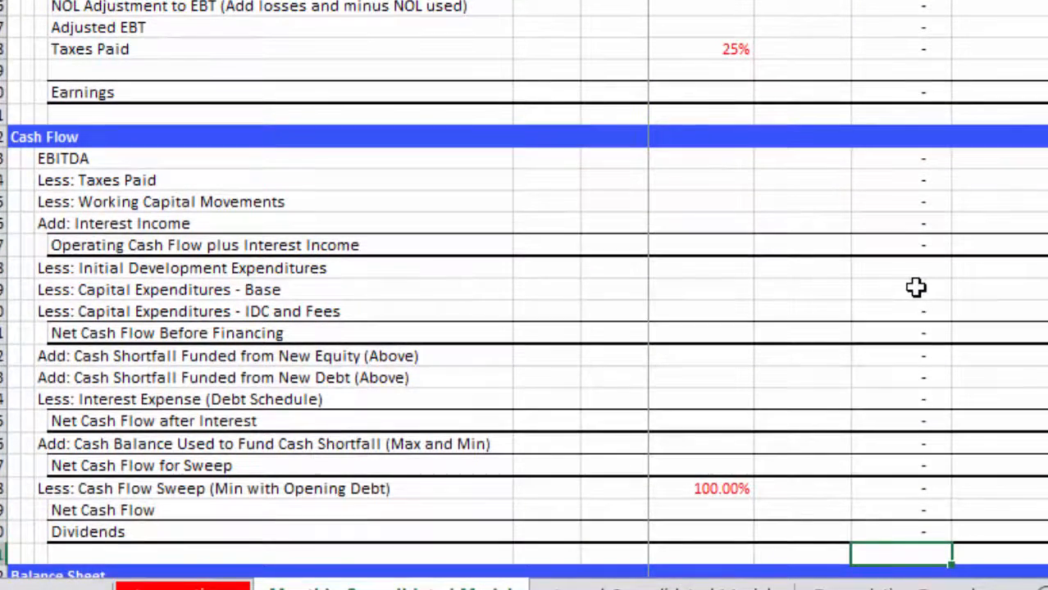
- Link the Balance Sheet's 31-Jan-17 Cash Balance to the Closing Balance of the Cash Balance account in the Financing Analysis
key(Down)
key(Down)
key(Down)
key(Down)
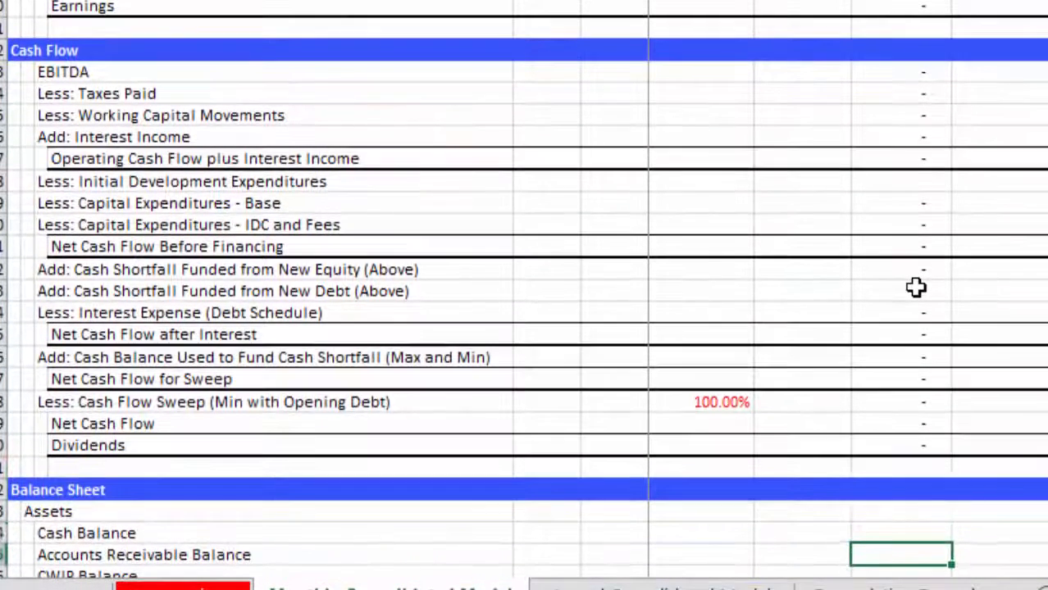
key(Up)
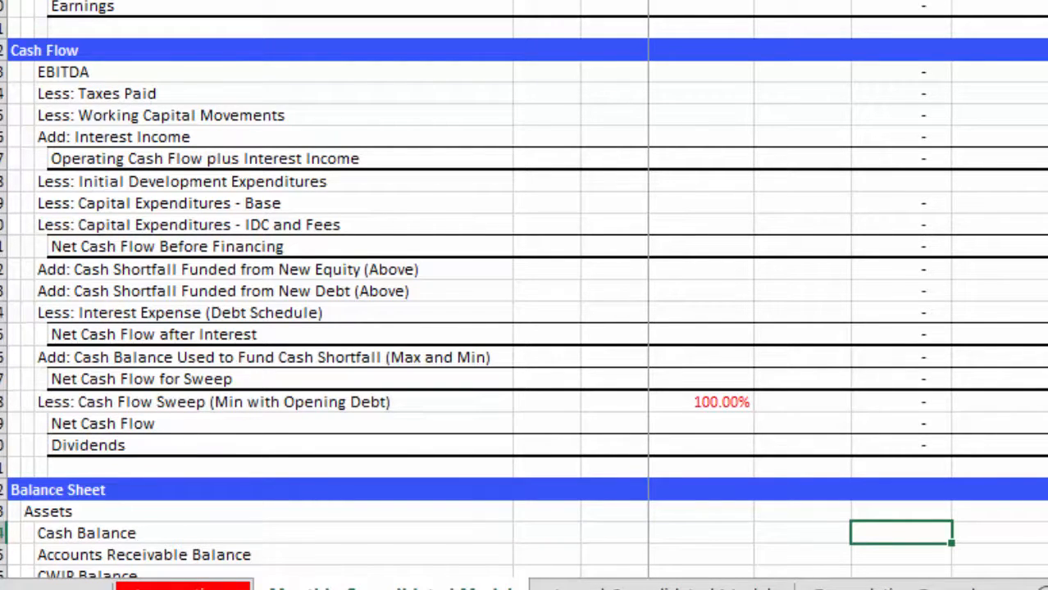
key(Down)
key(Down)
key(Down)
key(Down)
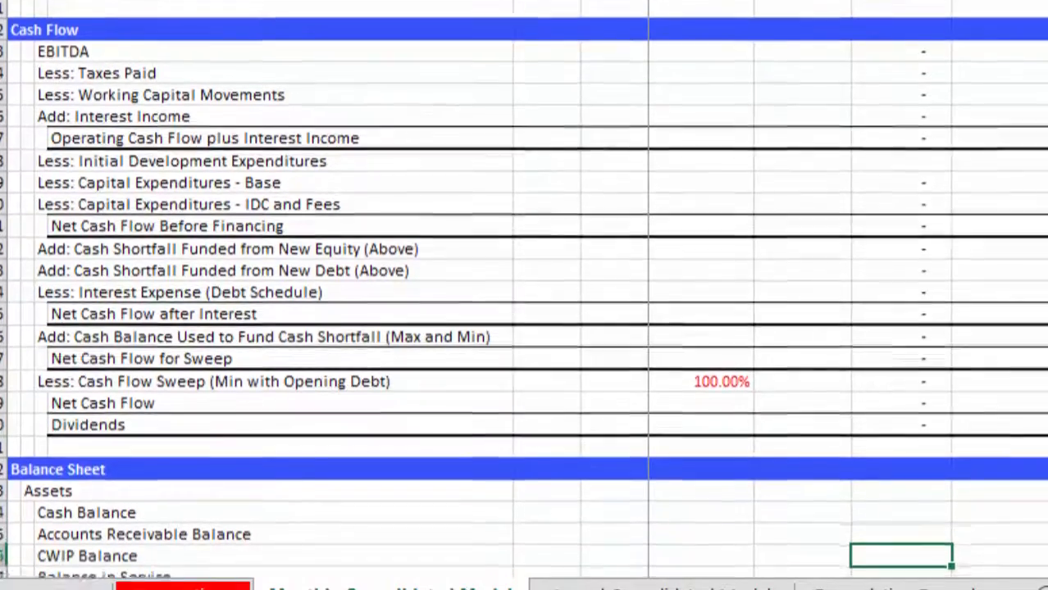
key(Up)
key(Up)
key(Up)
key(Up)
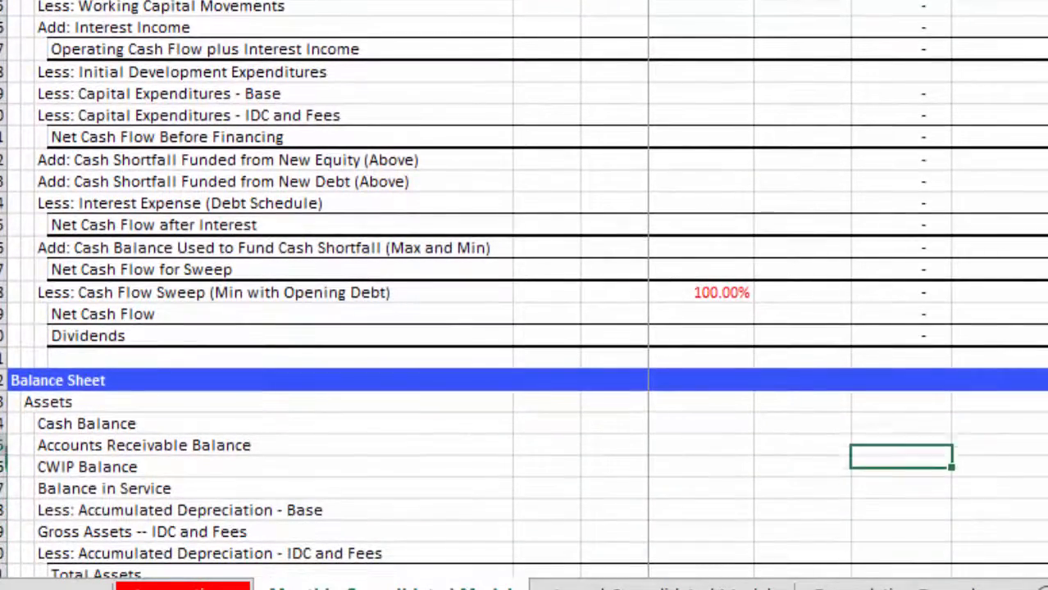
key(Page_Up)
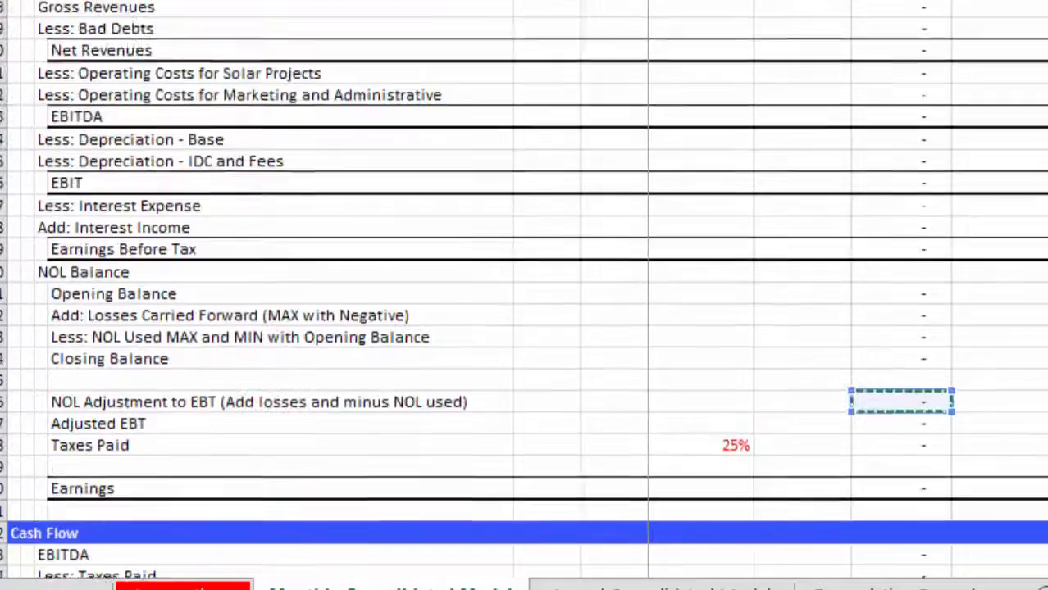
key(Page_Up)
key(Up)
key(Up)
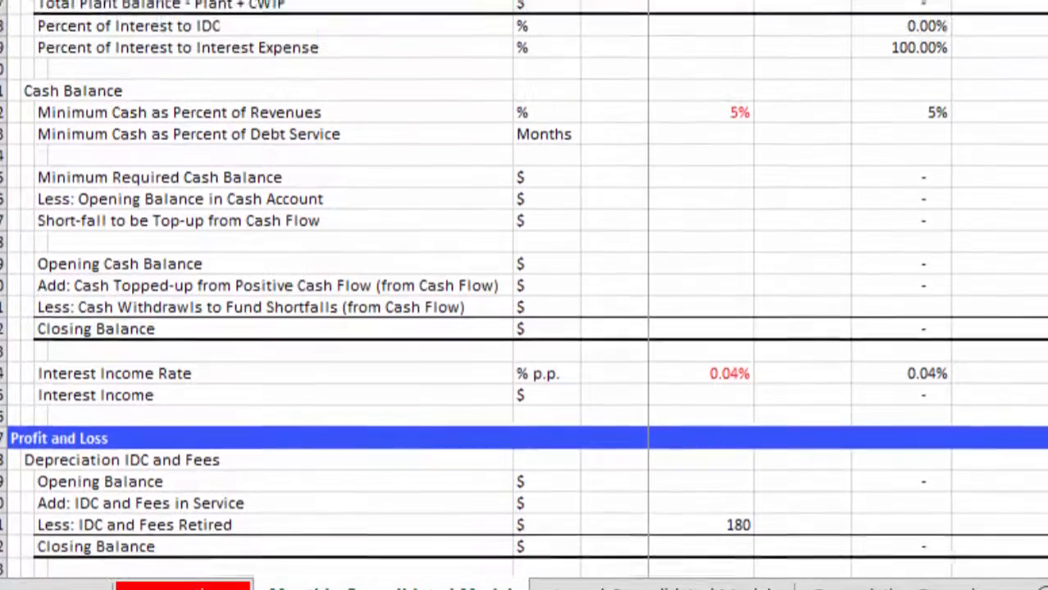
key(Down)
key(Down)
key(Down)
key(Down)
key(Down)
key(Down)
key(Down)
key(Down)
key(Down)
key(Down)
key(Down)
key(Down)
key(Down)
key(Down)
key(Down)
key(Down)
key(Down)
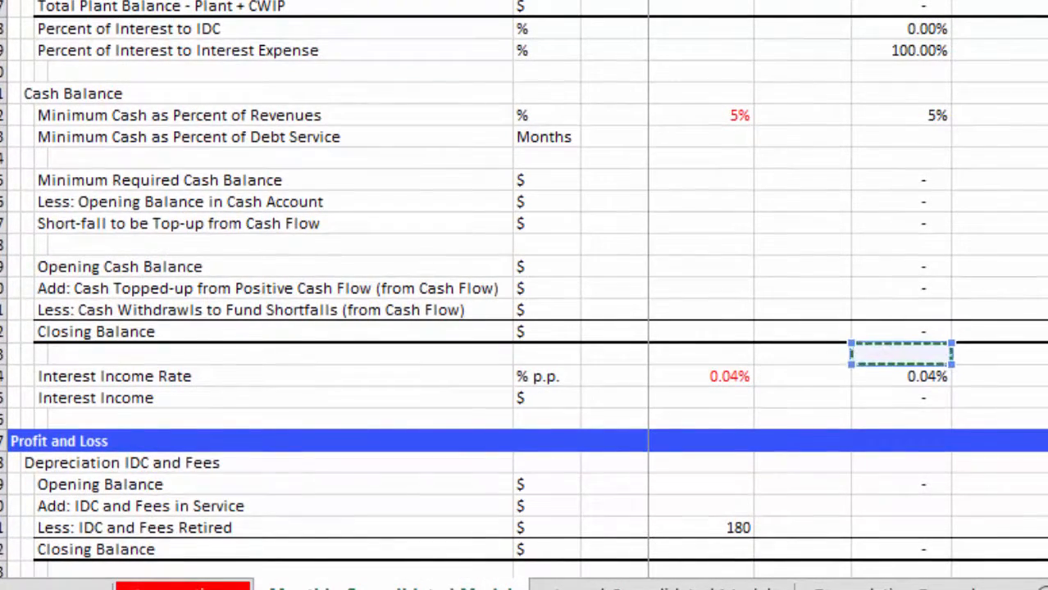
key(Up)
key(Return)
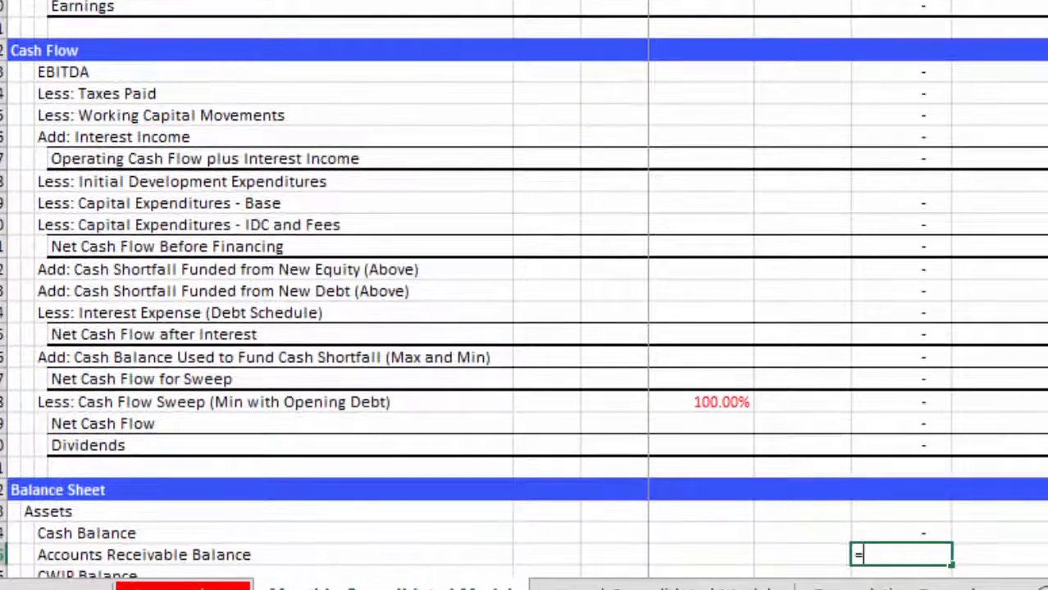
- Link the Balance Sheet's 31-Jan-17 Accounts Receivable Balance to the receivables Closing Balance just above the Operating Costs section
key(Page_Up)
key(Page_Up)
key(Page_Up)
key(Page_Up)
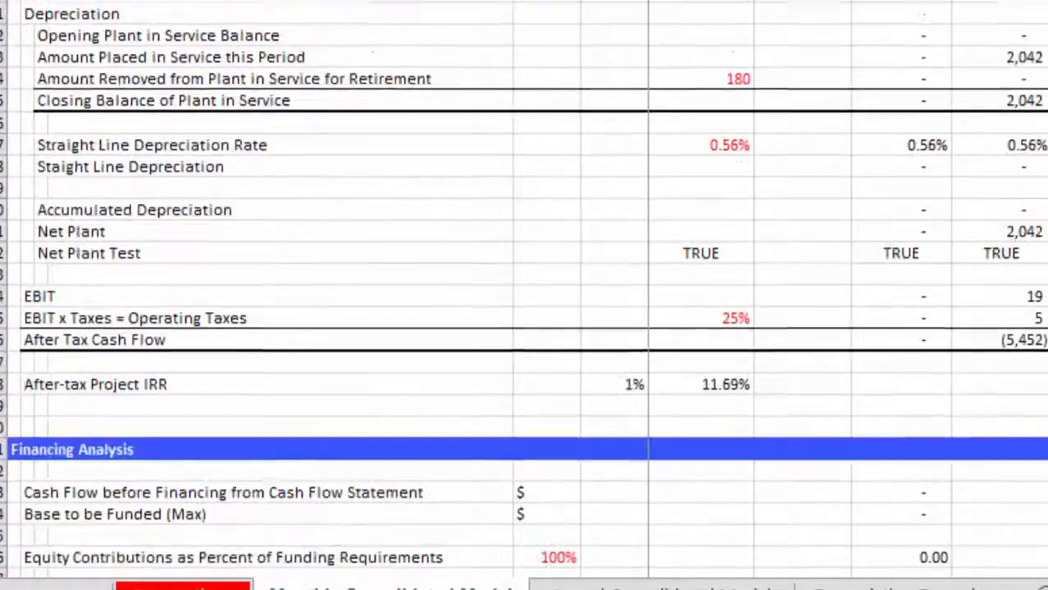
key(Page_Up)
key(Page_Up)
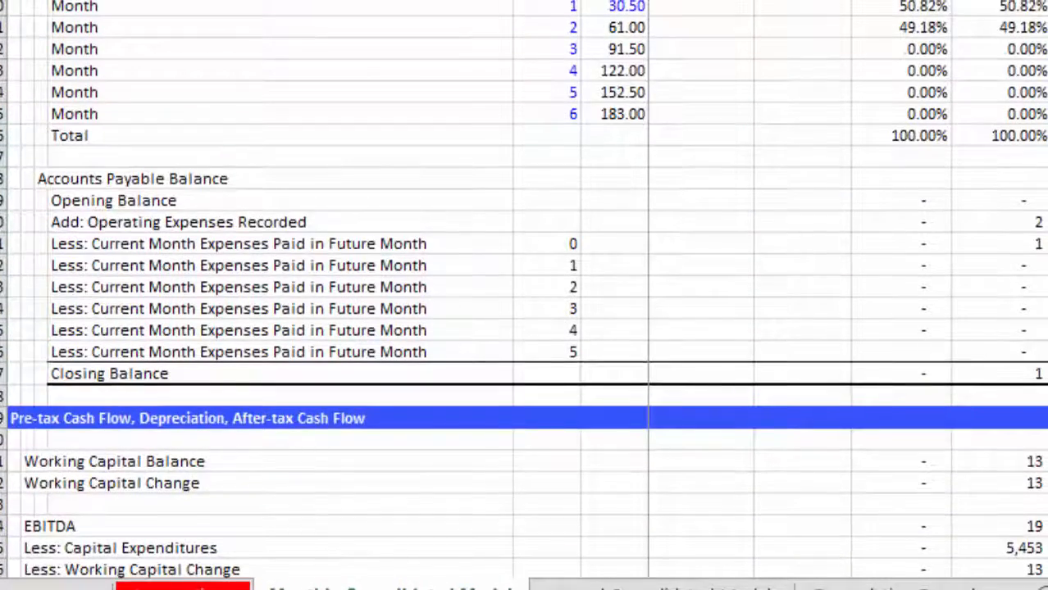
key(Page_Up)
key(Up)
key(Up)
key(Up)
key(Up)
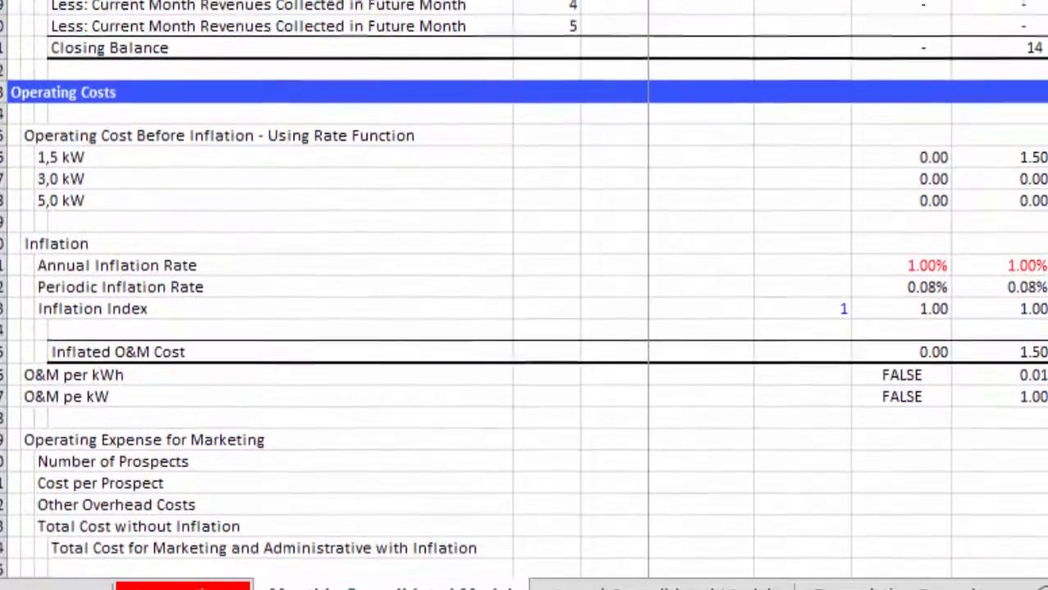
key(Down)
key(Down)
key(Return)
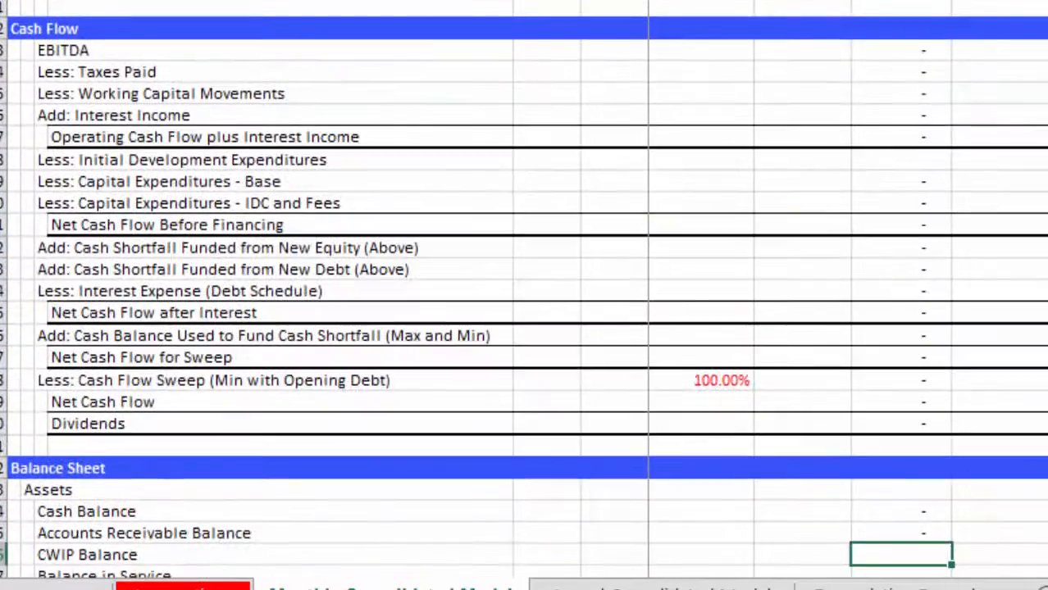
- Link the Balance Sheet's 31-Jan-17 CWIP Balance to the Closing Balance of the Construction Work in Progress account
text(==)
key(Page_Up)
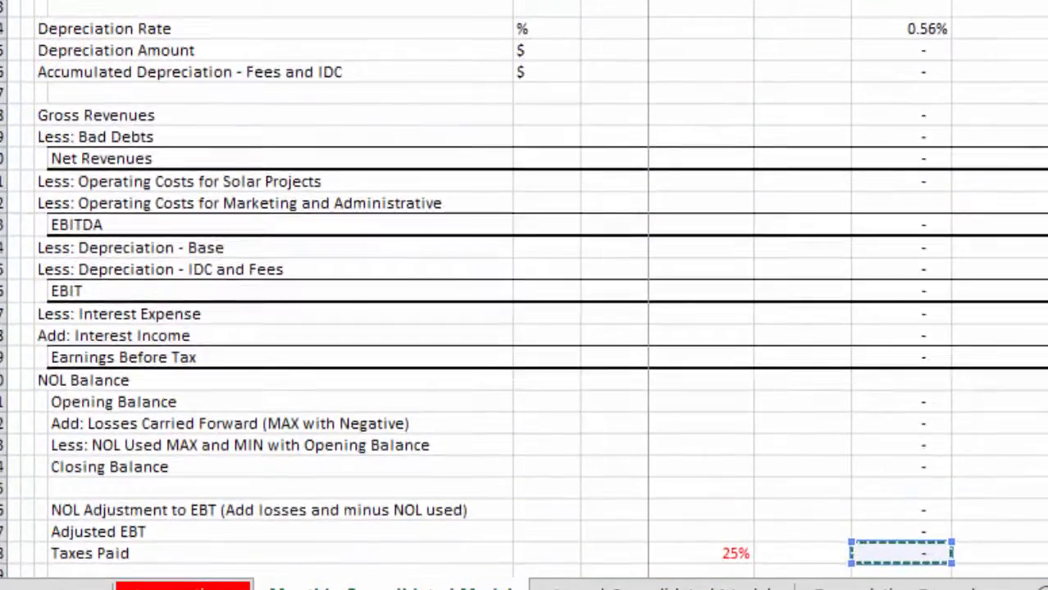
key(Page_Up)
key(Up)
key(Up)
key(Up)
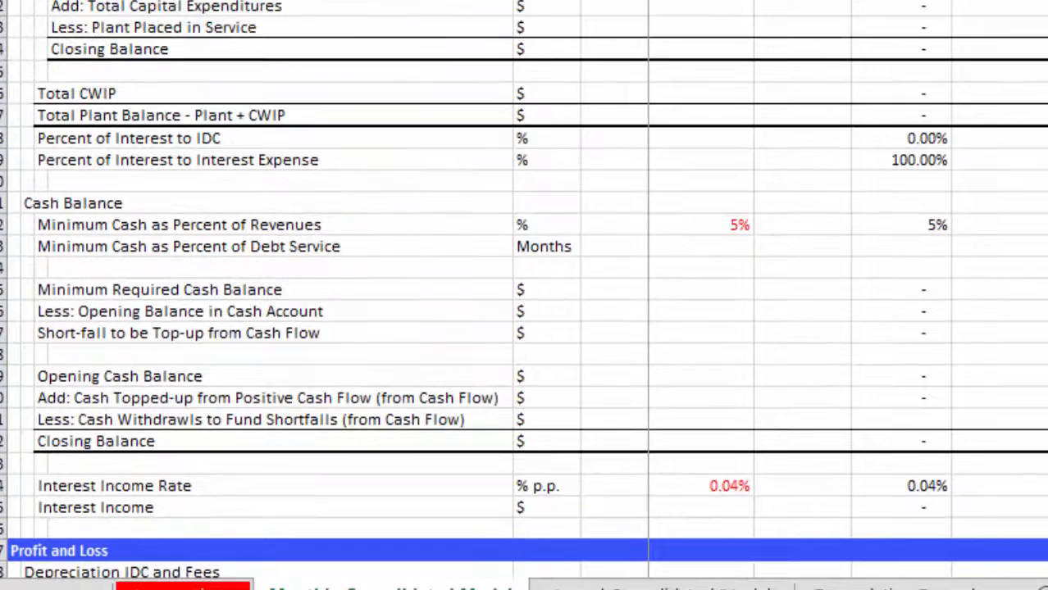
key(Down)
key(Down)
key(Down)
key(Up)
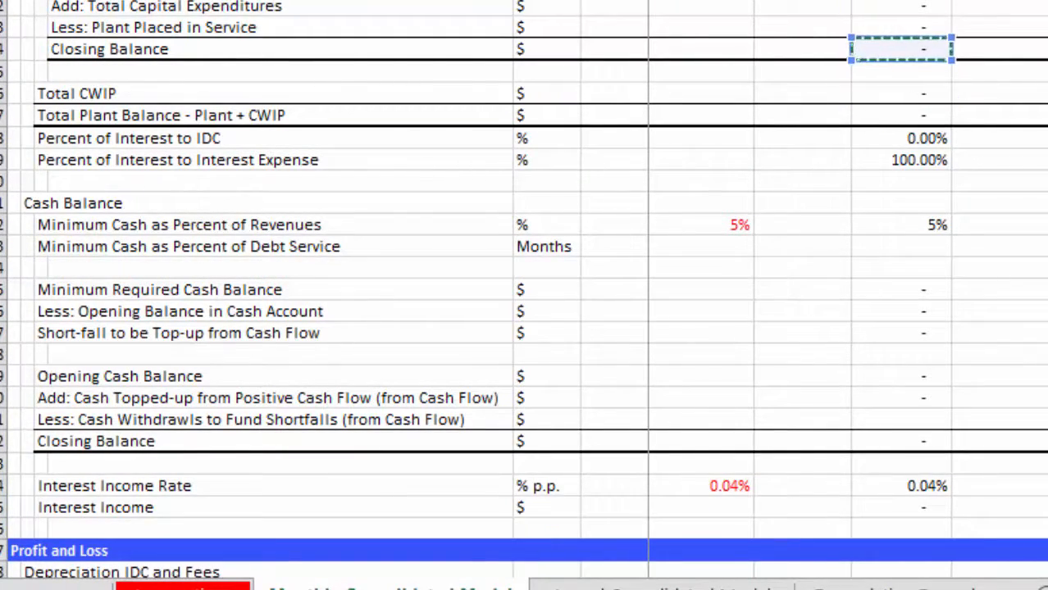
key(Return)
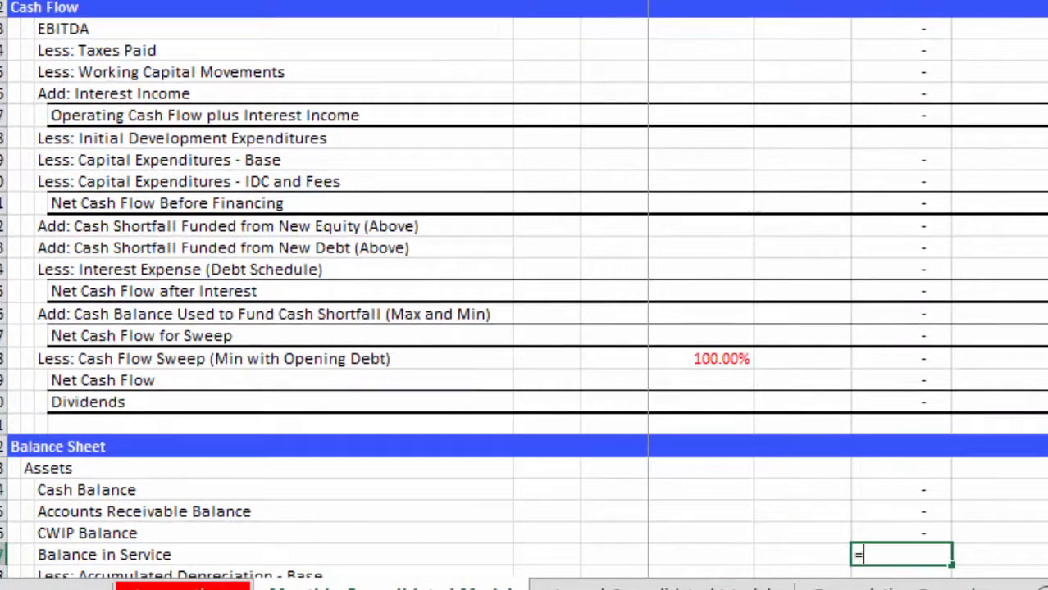
- Link the Balance Sheet's 31-Jan-17 Balance in Service to the Closing Balance of Plant in Service in the Depreciation block
key(Page_Up)
key(Page_Up)
key(Page_Up)
key(Page_Up)
key(Page_Up)
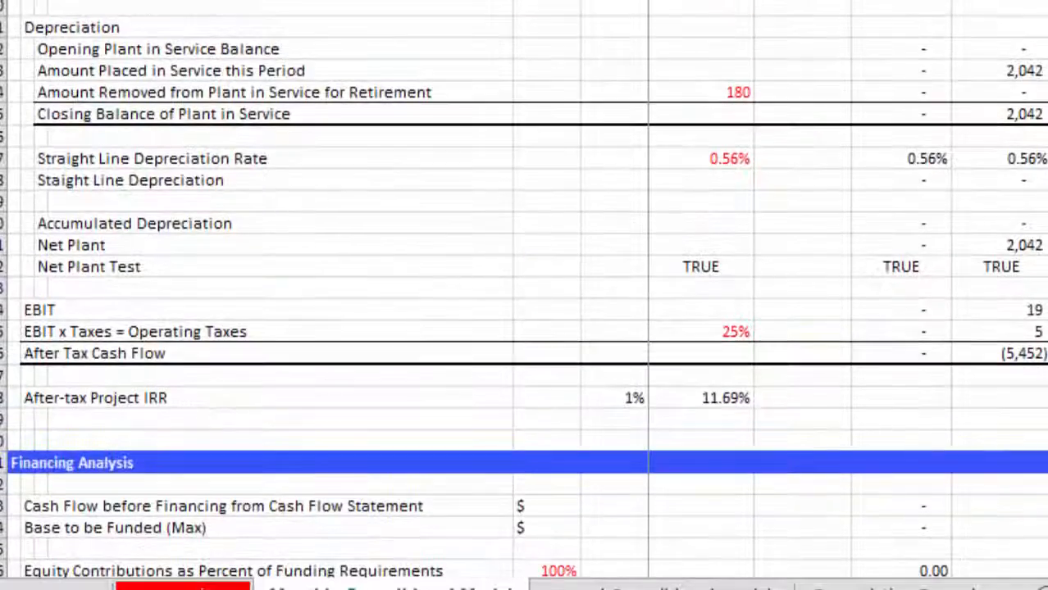
key(Up)
key(Up)
key(Up)
key(Up)
key(Up)
key(Up)
key(Down)
key(Down)
key(Down)
key(Down)
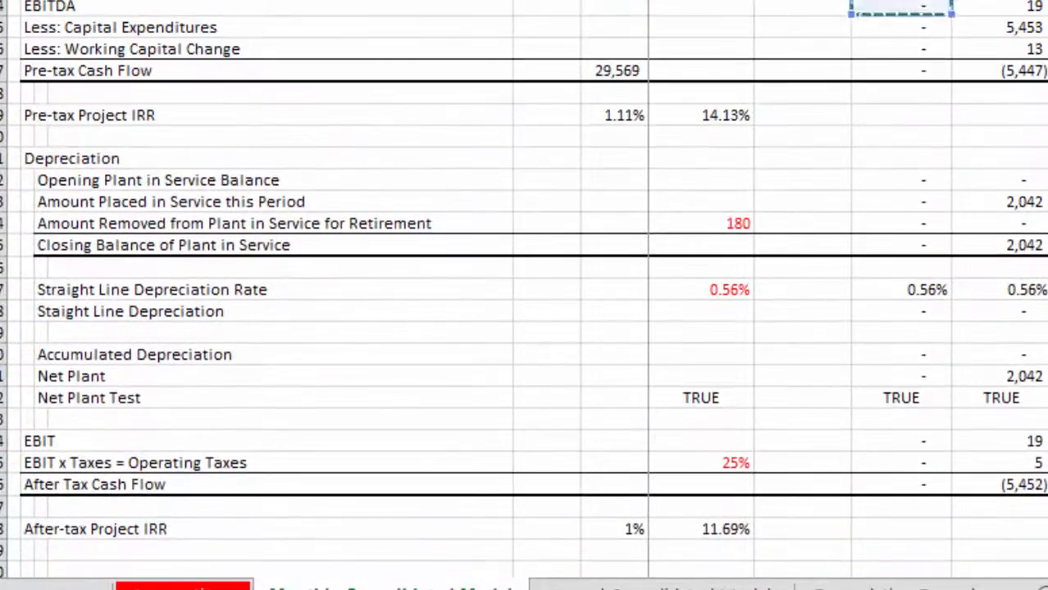
key(Down)
key(Down)
key(Down)
key(Down)
key(Down)
key(Down)
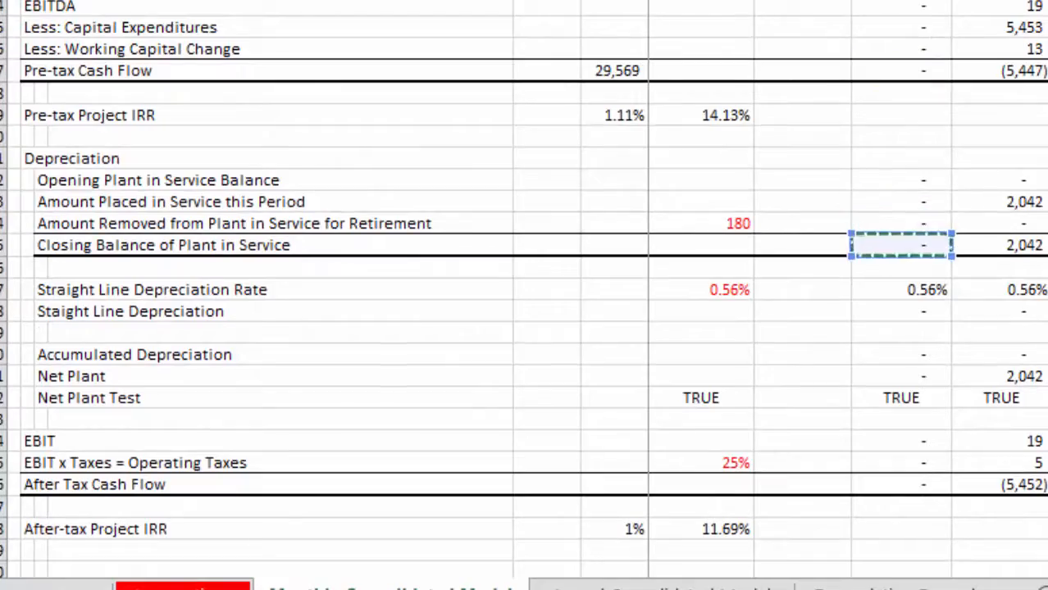
key(Return)
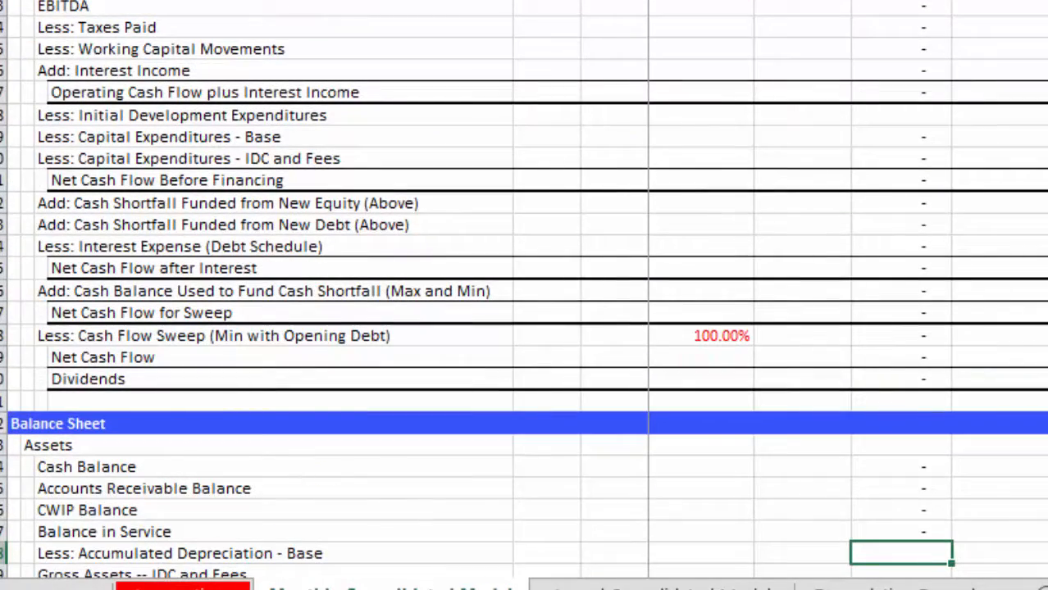
- Link the Balance Sheet's 31-Jan-17 Less: Accumulated Depreciation - Base to the Accumulated Depreciation row in the Depreciation block
text(=)
key(ctrl+Up)
key(ctrl+Up)
key(ctrl+Up)
key(ctrl+Up)
key(ctrl+Up)
key(ctrl+Up)
key(ctrl+Up)
key(ctrl+Up)
key(ctrl+Up)
key(ctrl+Up)
key(ctrl+Up)
key(ctrl+Up)
key(ctrl+Up)
key(ctrl+Up)
key(ctrl+Up)
key(ctrl+Up)
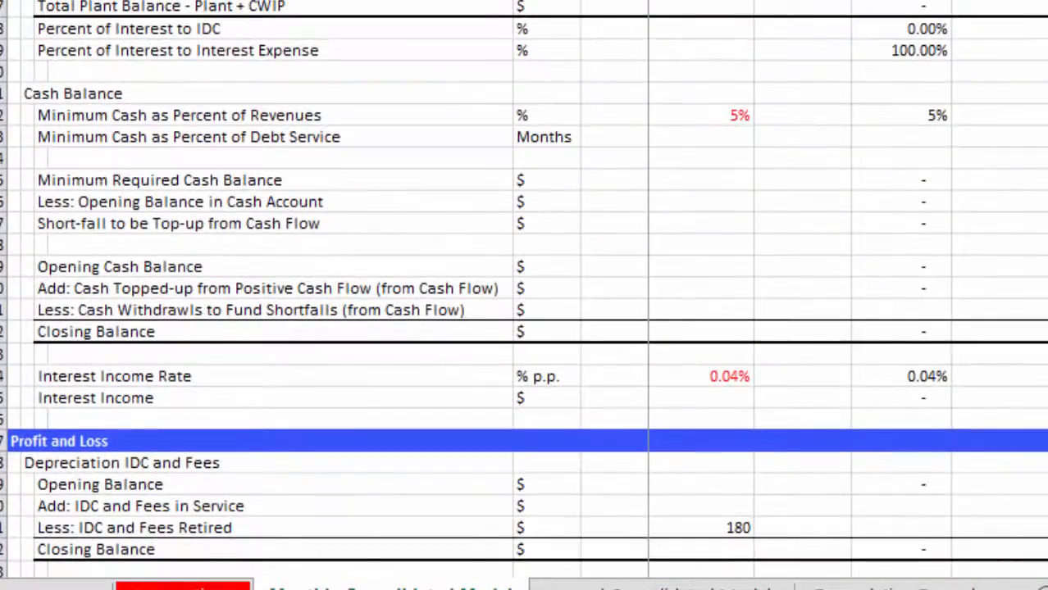
key(ctrl+Up)
key(ctrl+Up)
key(ctrl+Up)
key(ctrl+Up)
key(ctrl+Up)
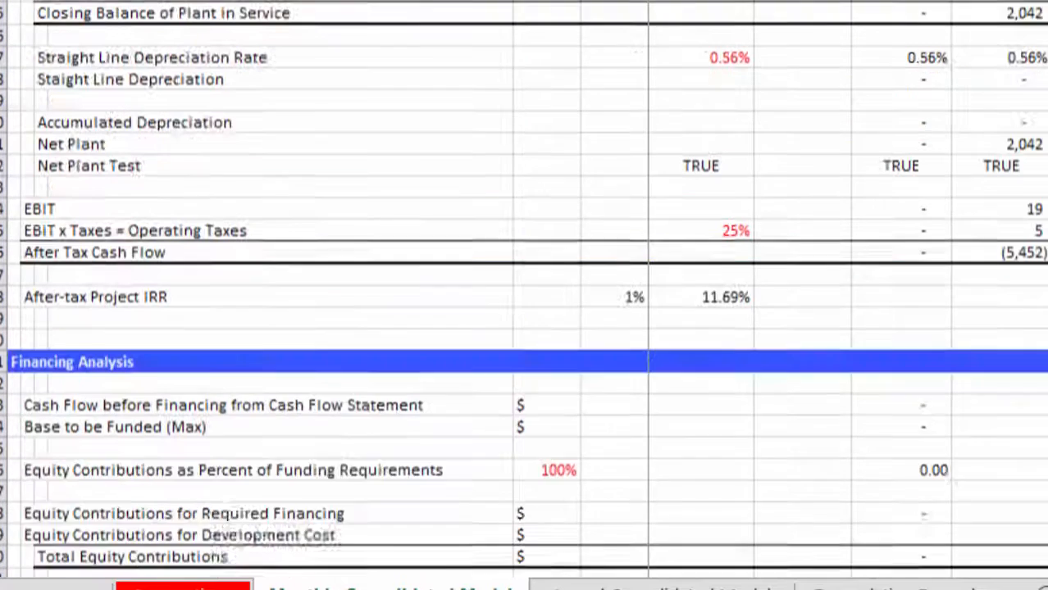
key(Down)
key(Down)
key(Down)
key(Down)
key(Down)
key(Down)
key(Down)
key(Down)
key(Down)
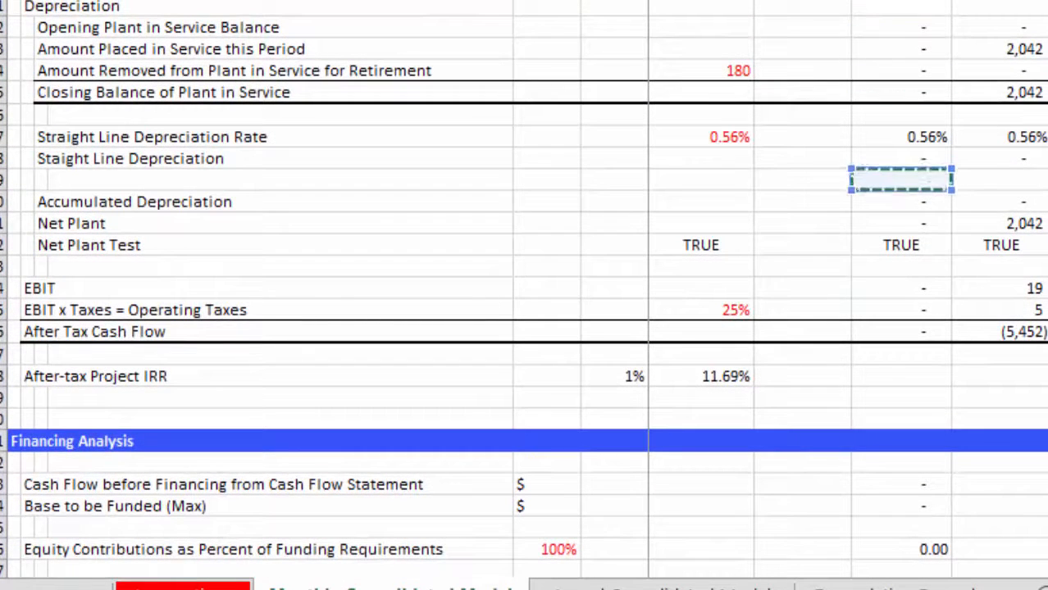
key(Up)
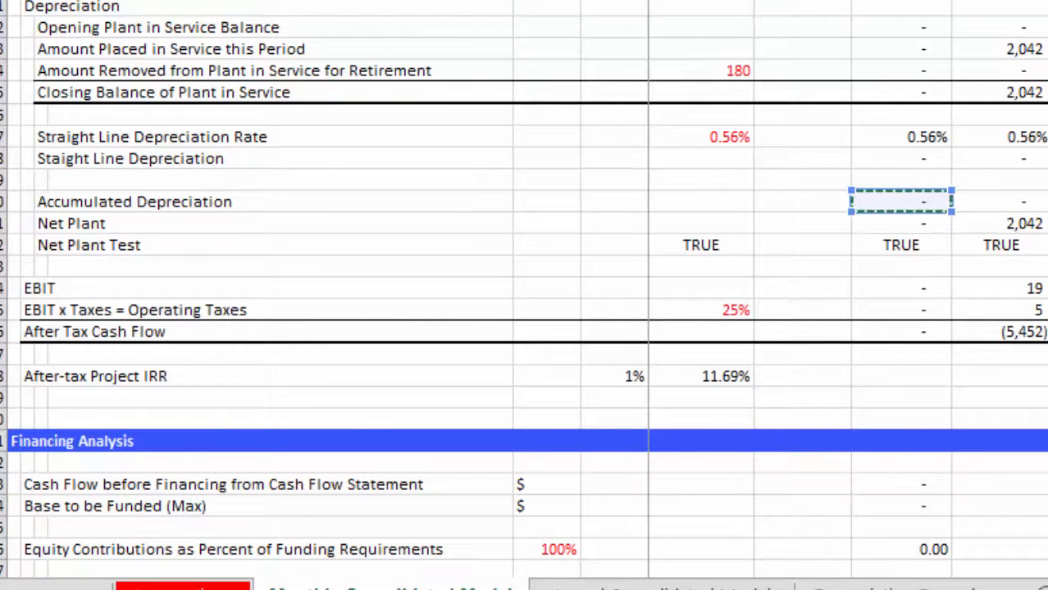
key(Return)
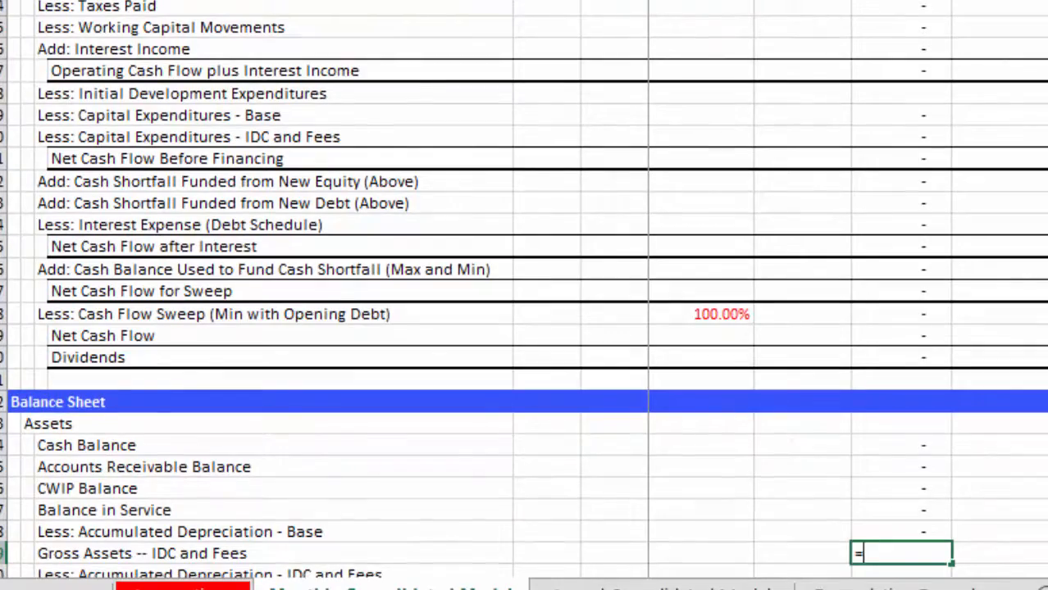
- Link the Balance Sheet's 31-Jan-17 Gross Assets -- IDC and Fees to the Closing Balance of the Depreciation IDC and Fees account
text(=)
key(Up)
key(Up)
key(Up)
key(Up)
key(Up)
key(Up)
key(Up)
key(Up)
key(Up)
key(Up)
key(Up)
key(Up)
key(Up)
key(Up)
key(Up)
key(Up)
key(Up)
key(Up)
key(Up)
key(Up)
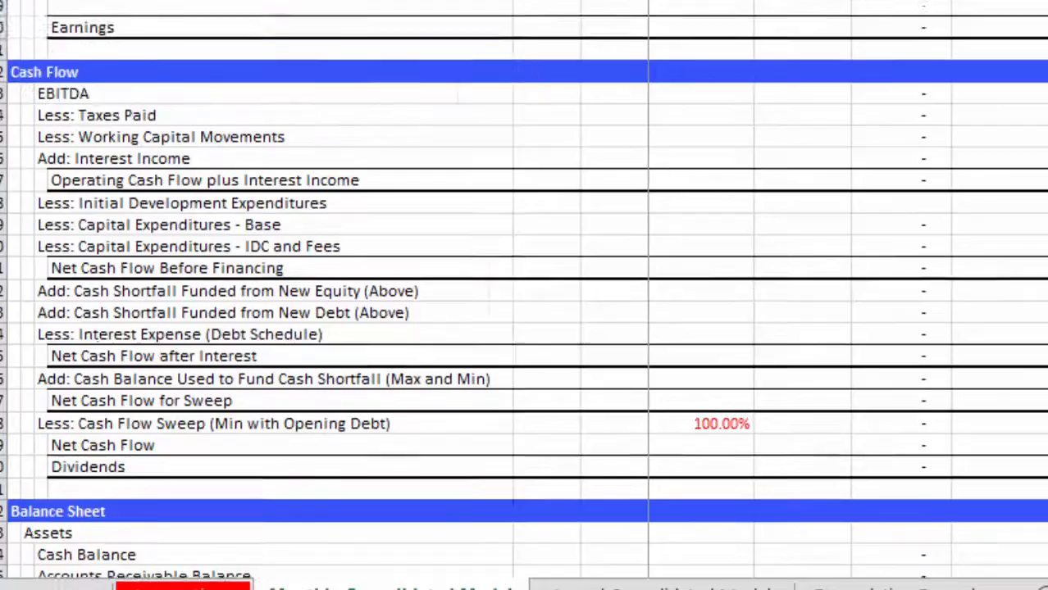
key(Up)
key(Up)
key(Up)
key(Up)
key(Up)
key(Up)
key(Up)
key(Up)
key(Up)
key(Up)
key(Up)
key(Up)
key(Up)
key(Up)
key(Up)
key(Up)
key(Up)
key(Up)
key(Up)
key(Up)
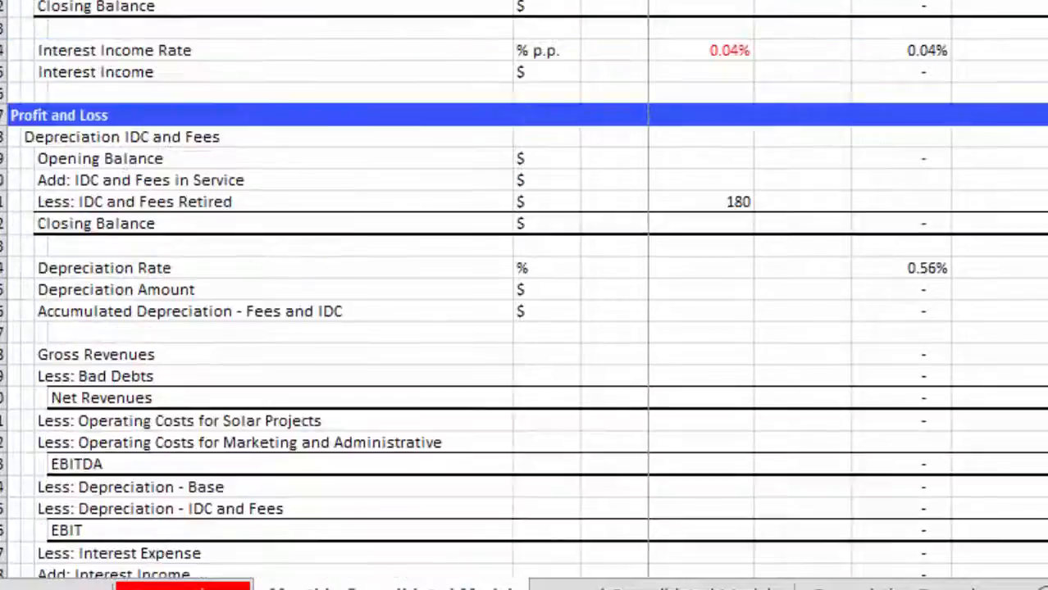
key(Up)
key(Up)
key(Up)
key(Up)
key(Down)
key(Down)
key(Down)
key(Down)
key(Down)
key(Down)
key(Down)
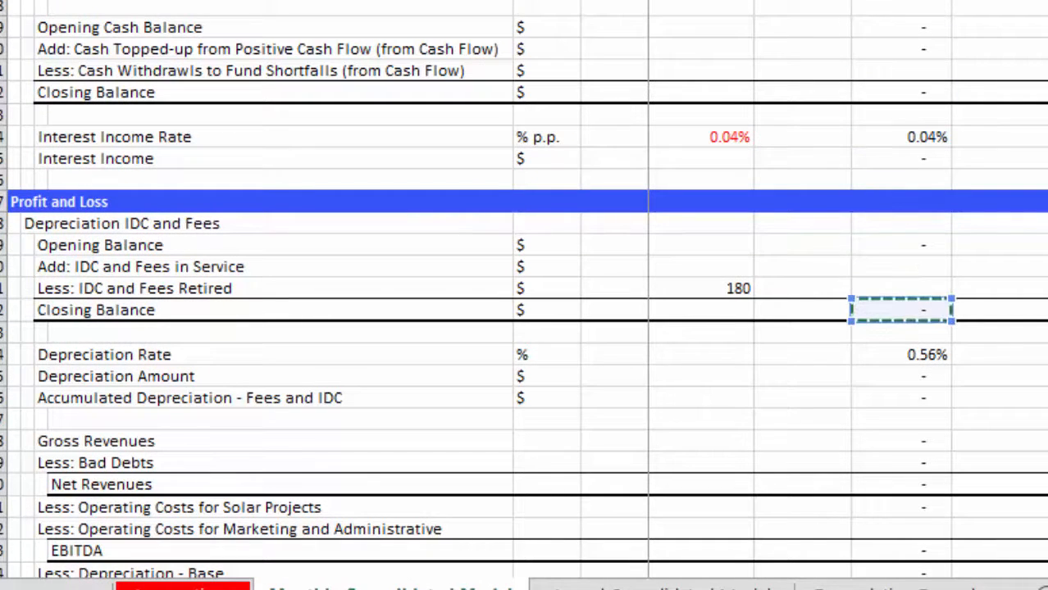
key(Return)
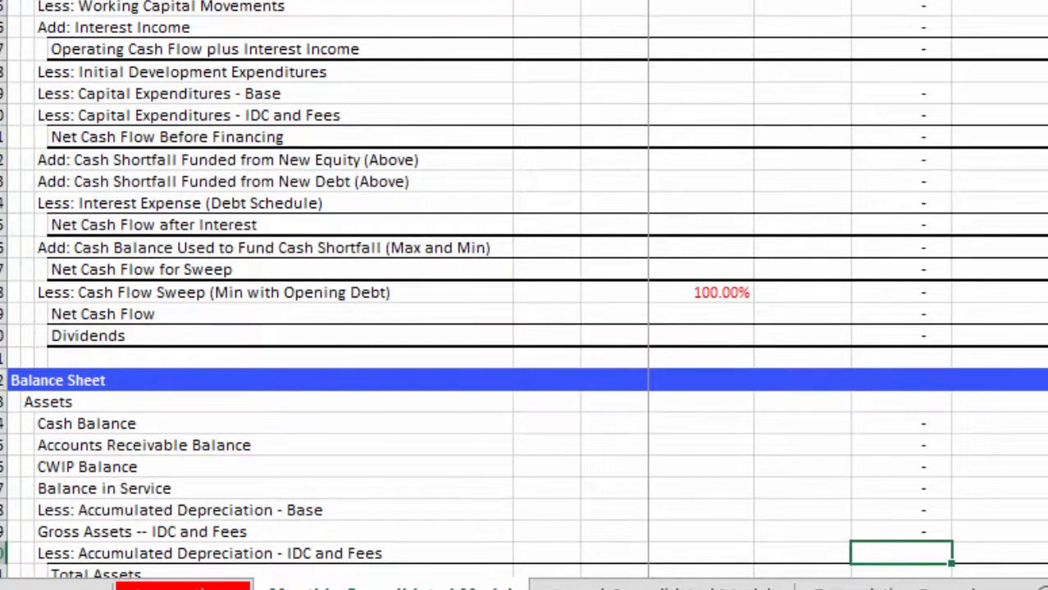
- Link the 31-Jan-17 Less: Accumulated Depreciation - IDC and Fees to Accumulated Depreciation - Fees and IDC in Profit and Loss
text(=)
key(Up)
key(Up)
key(Up)
key(Up)
key(Up)
key(Up)
key(Up)
key(Up)
key(Up)
key(Up)
key(Up)
key(Up)
key(Up)
key(Up)
key(Up)
key(Up)
key(Up)
key(Up)
key(Up)
key(Up)
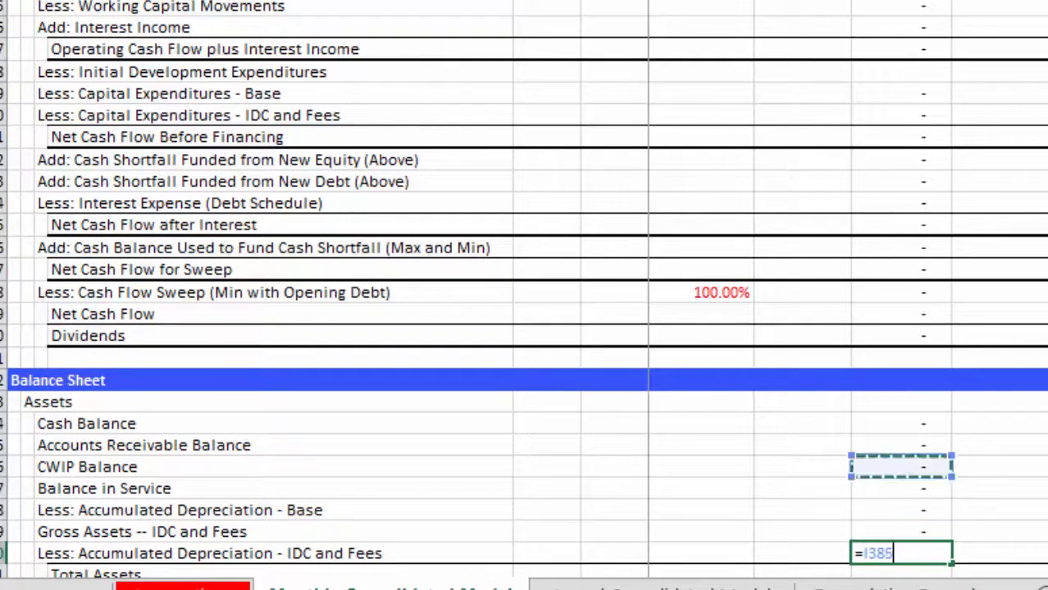
key(Up)
key(Up)
key(Up)
key(Up)
key(Up)
key(Up)
key(Up)
key(Up)
key(Up)
key(Up)
key(Up)
key(Up)
key(Up)
key(Up)
key(Up)
key(Up)
key(Up)
key(Up)
key(Up)
key(Up)
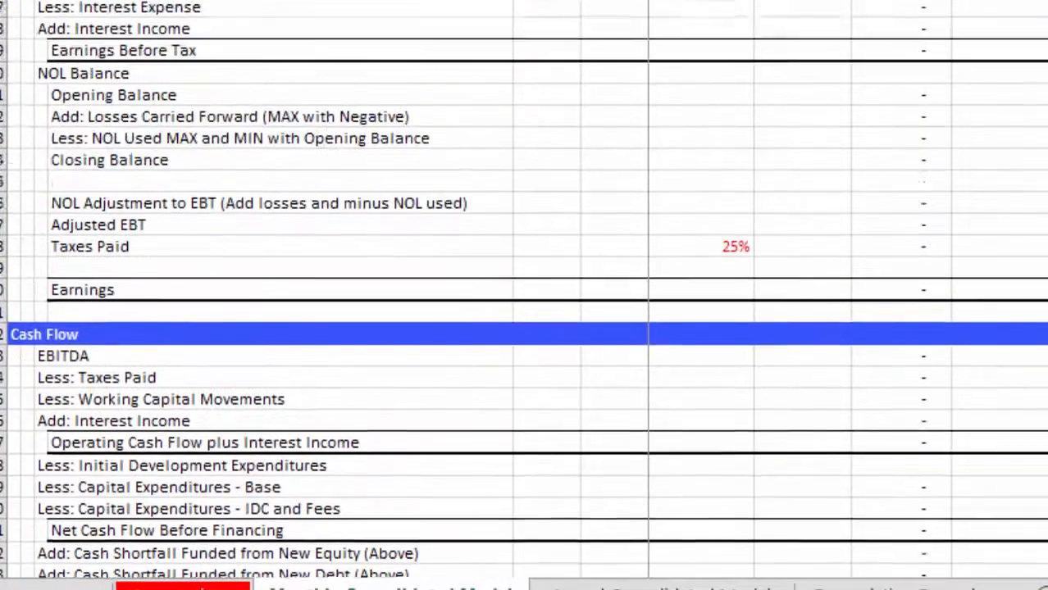
key(Up)
key(Up)
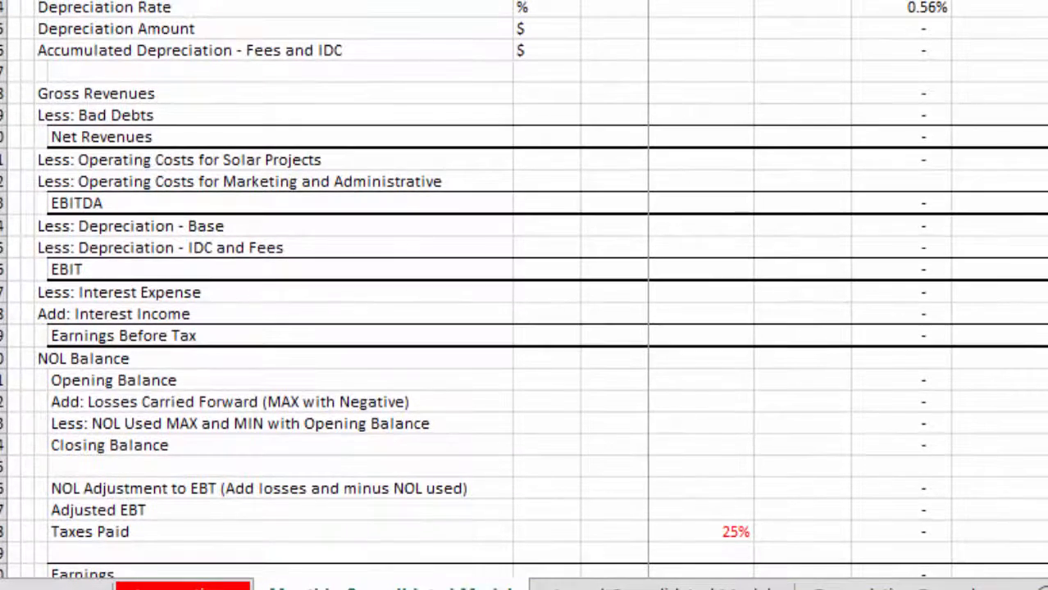
key(Down)
key(Down)
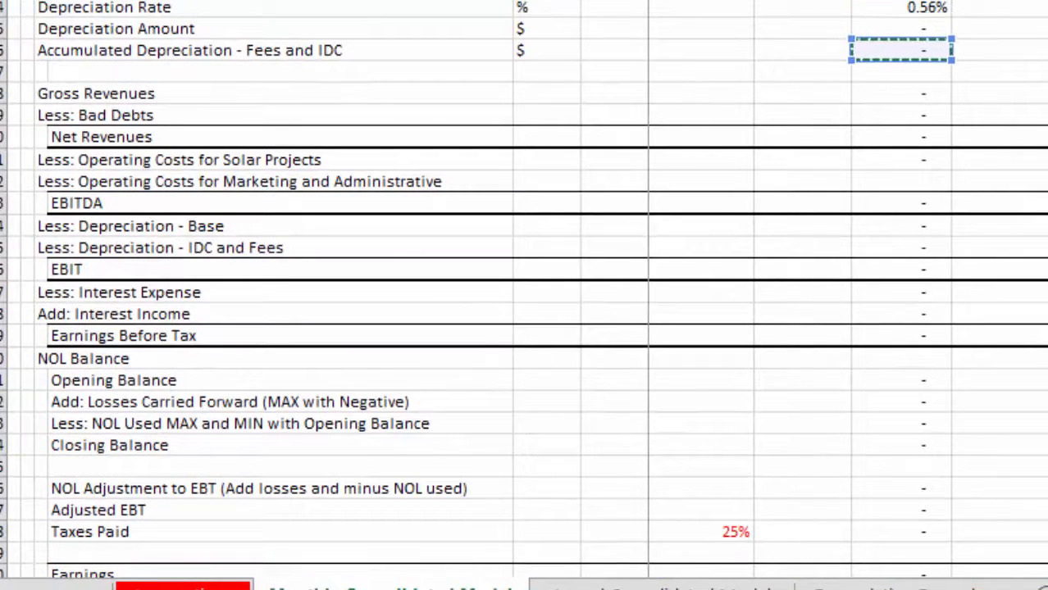
key(Return)
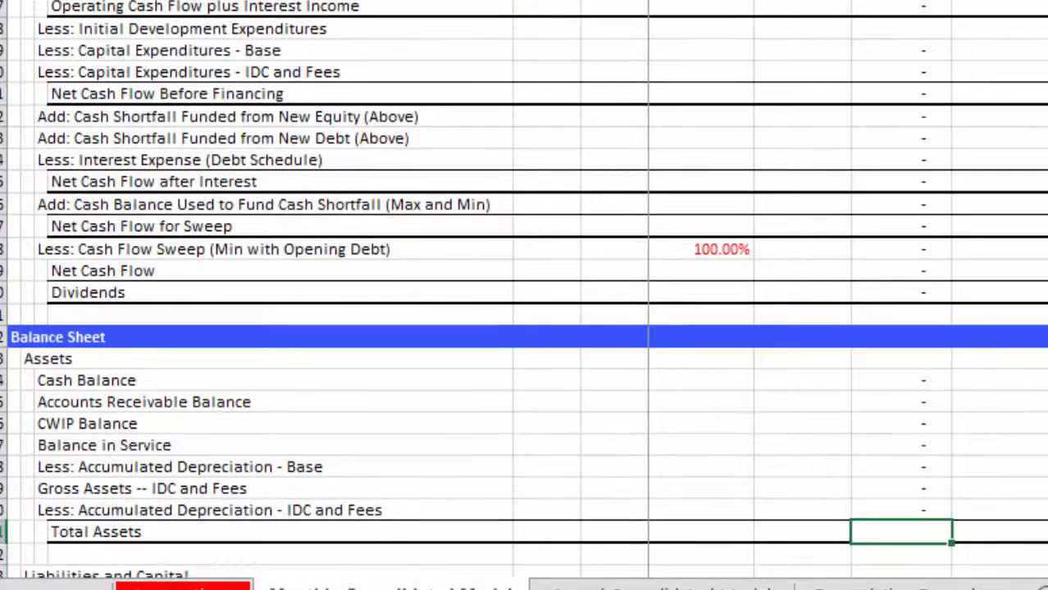
- Put a minus sign in front of the linked references in both Balance Sheet accumulated depreciation cells, IDC and Fees and Base
key(Up)
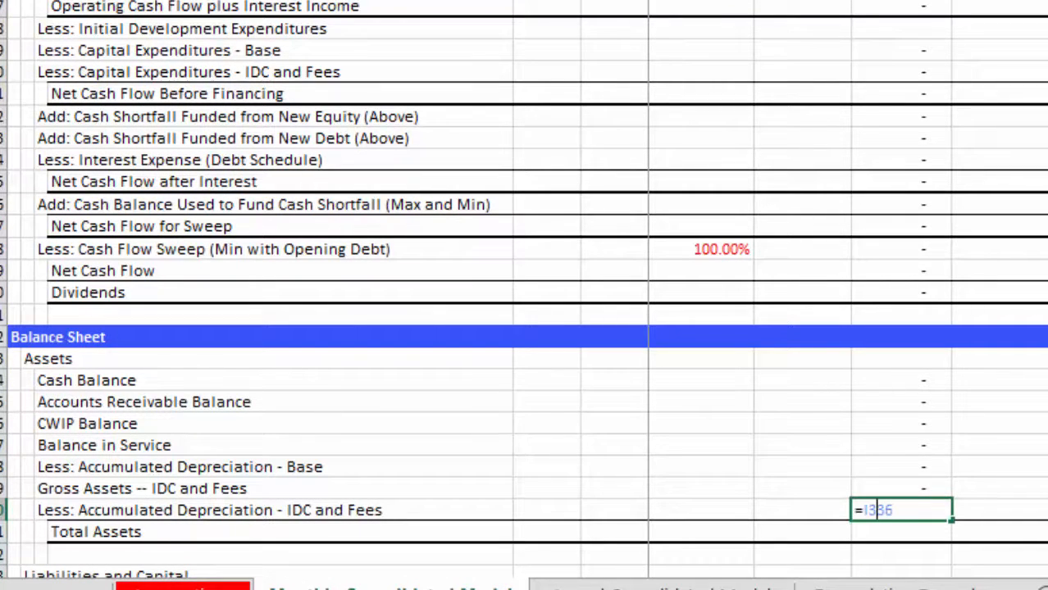
key(Return)
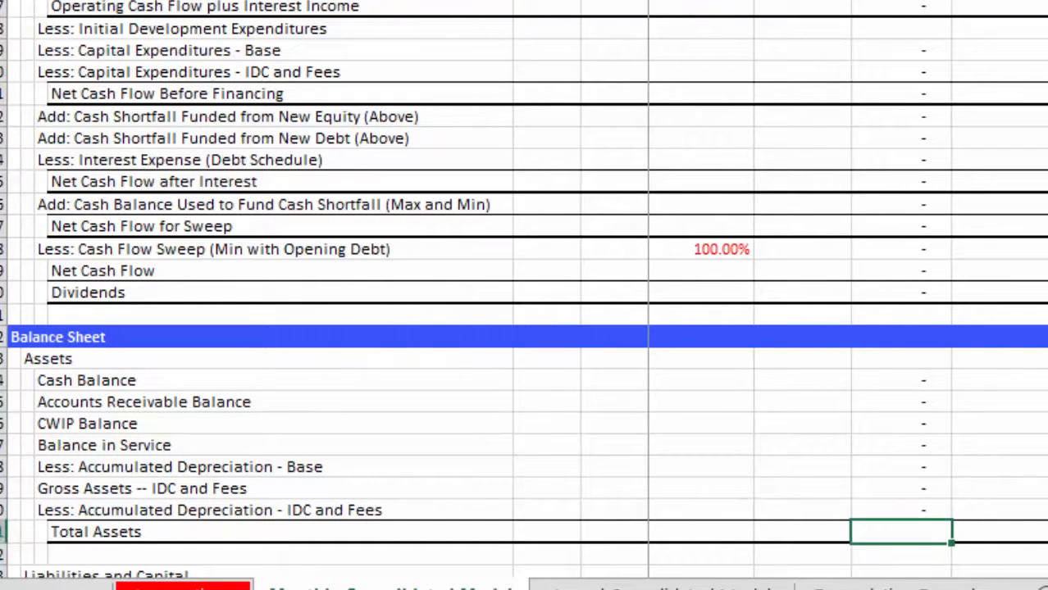
key(Up)
key(Up)
key(Up)
key(Down)
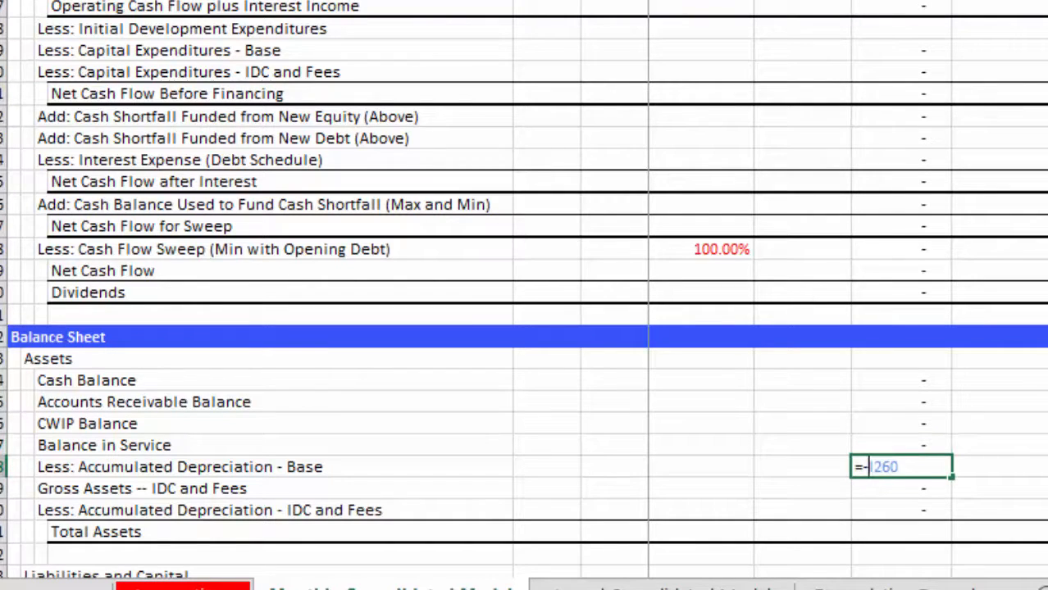
key(Return)
- Calculate the 31-Jan-17 Total Assets as the sum of the asset lines above it
key(Down)
key(Down)
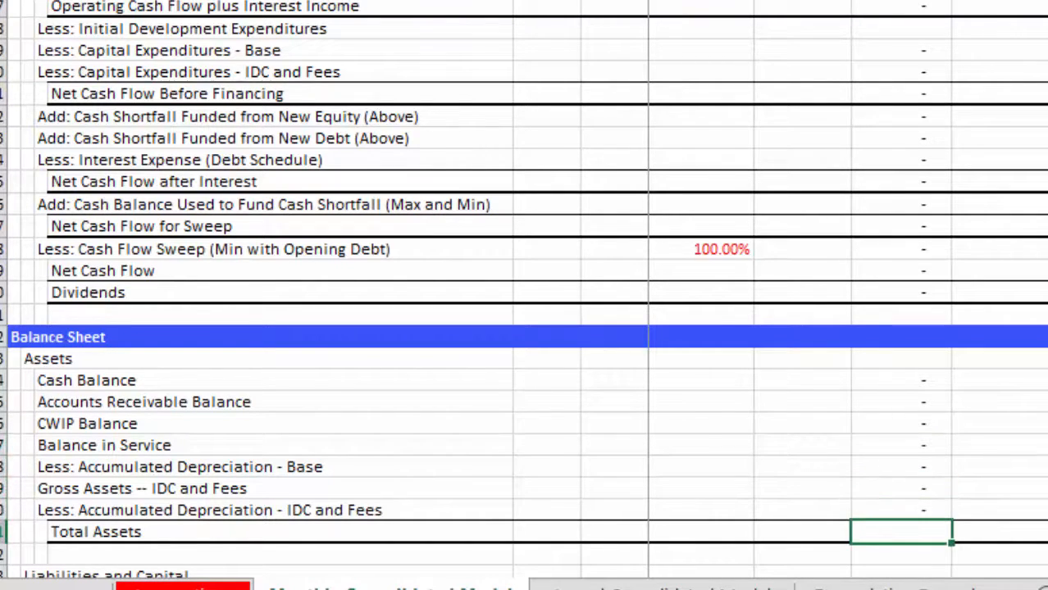
key(alt+equal)
key(Return)
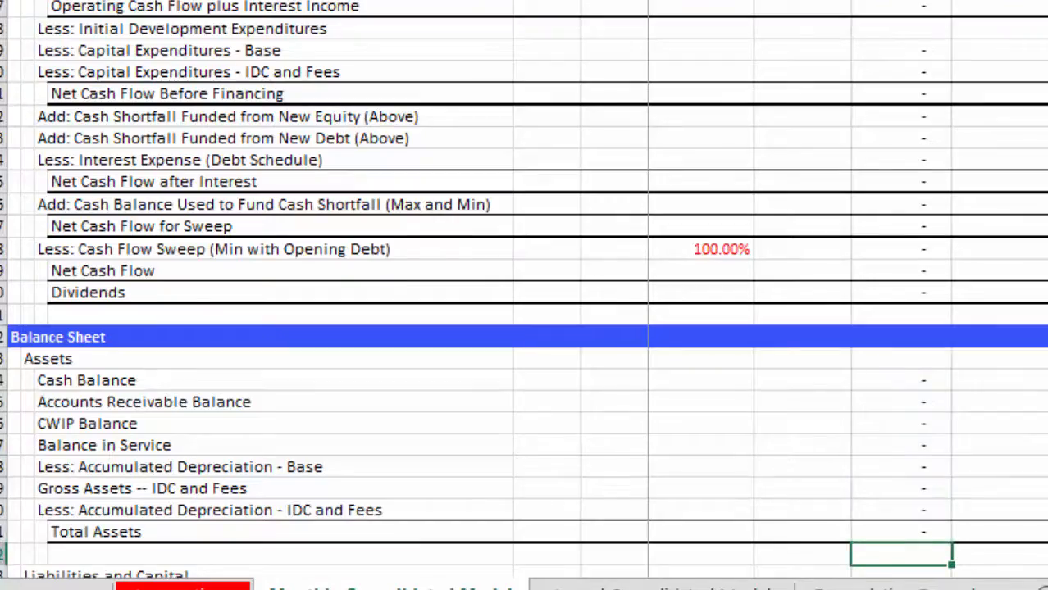
- Link the Balance Sheet's 31-Jan-17 Accounts Payable to the Closing Balance of the accounts payable account for expenses paid in future months
key(Down)
key(Down)
key(Down)
key(Down)
key(Down)
key(Down)
key(Up)
key(Up)
key(Up)
key(Up)
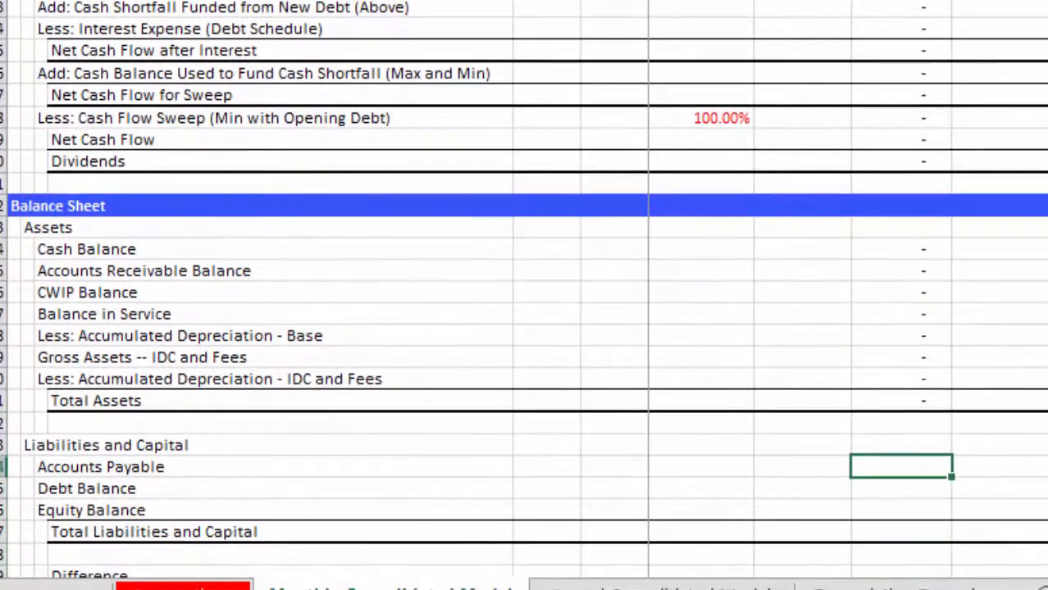
text(=)
key(Up)
key(Up)
key(Up)
key(Up)
key(Up)
key(Up)
key(Up)
key(Up)
key(Up)
key(Up)
key(Up)
key(Up)
key(Up)
key(Up)
key(Up)
key(Up)
key(Up)
key(Up)
key(Up)
key(Up)
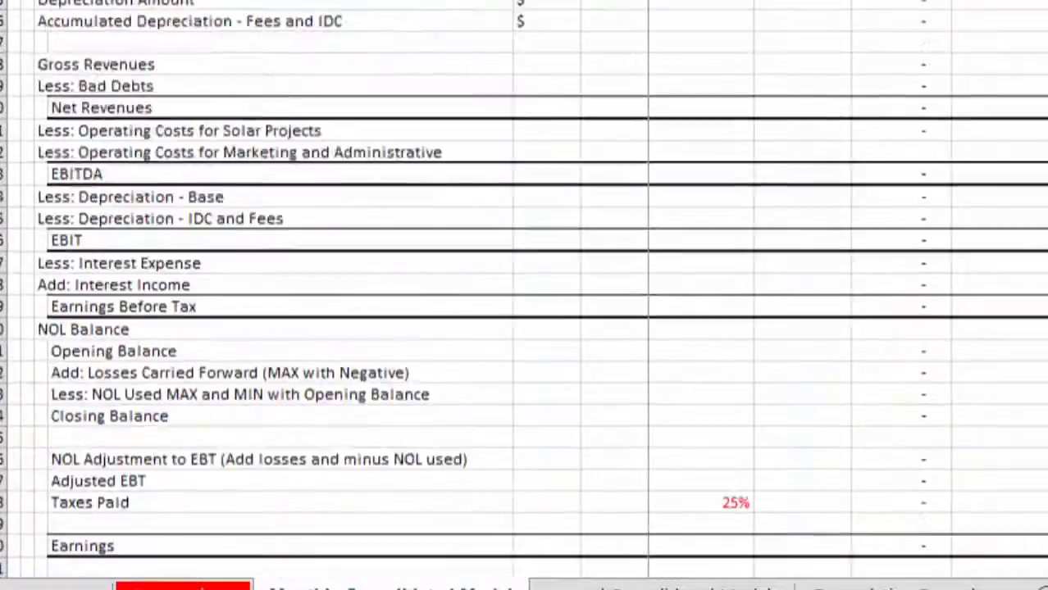
key(Up)
key(Up)
key(Up)
key(Up)
key(Up)
key(Up)
key(Up)
key(Up)
key(Up)
key(Up)
key(Up)
key(Up)
key(Up)
key(Up)
key(Up)
key(Up)
key(Up)
key(Up)
key(Up)
key(Up)
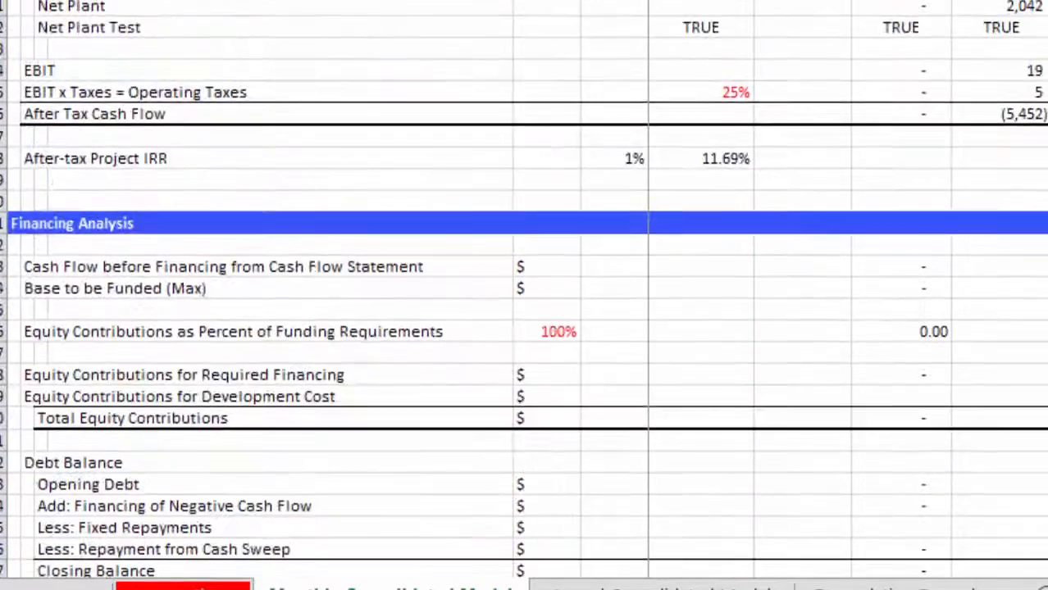
key(Page_Up)
key(Page_Down)
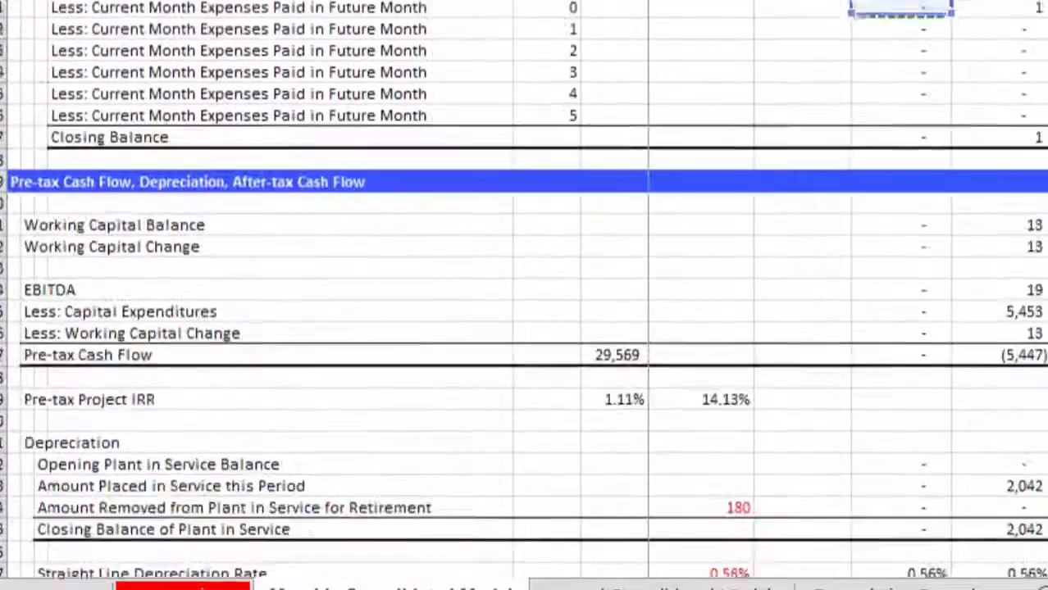
key(Down)
key(Down)
key(Down)
key(Down)
key(Down)
key(Down)
key(Return)
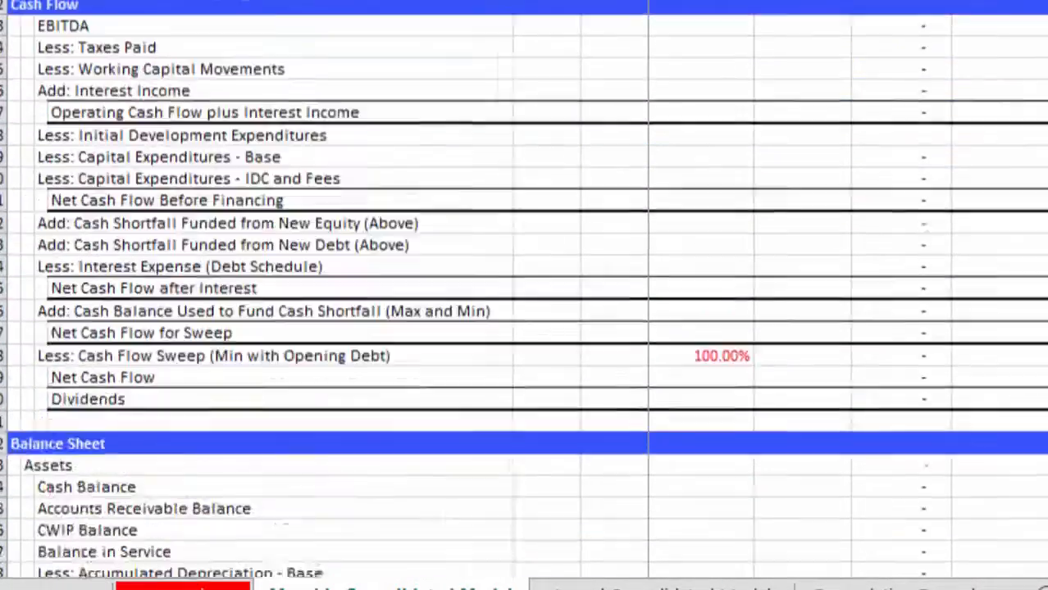
- Link the Balance Sheet's 31-Jan-17 Debt Balance to the Closing Balance of the Debt Balance account in Financing Analysis
key(Down)
key(Up)
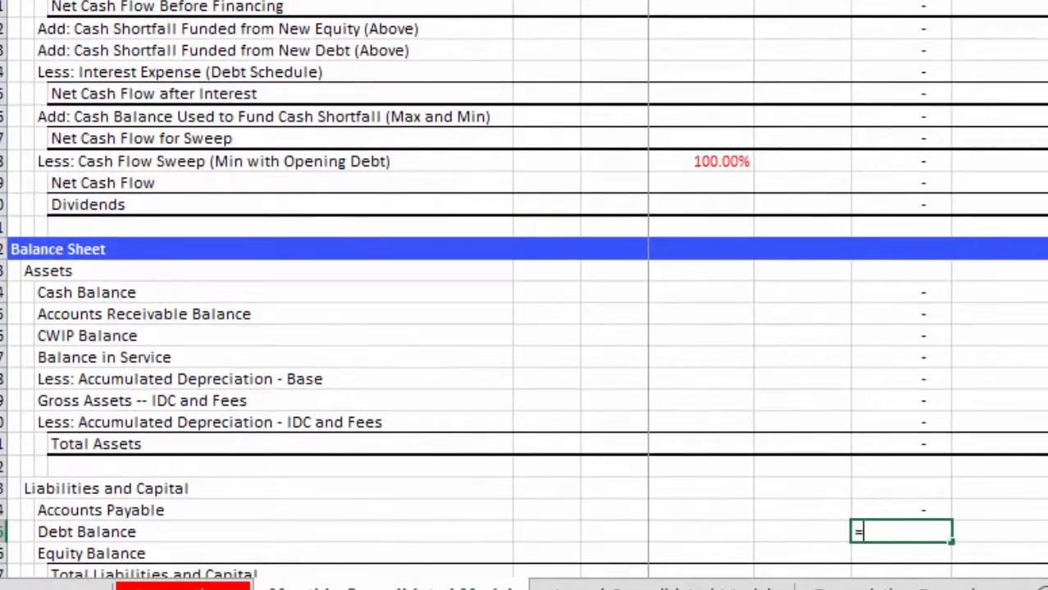
text(=)
key(Page_Up)
key(Page_Up)
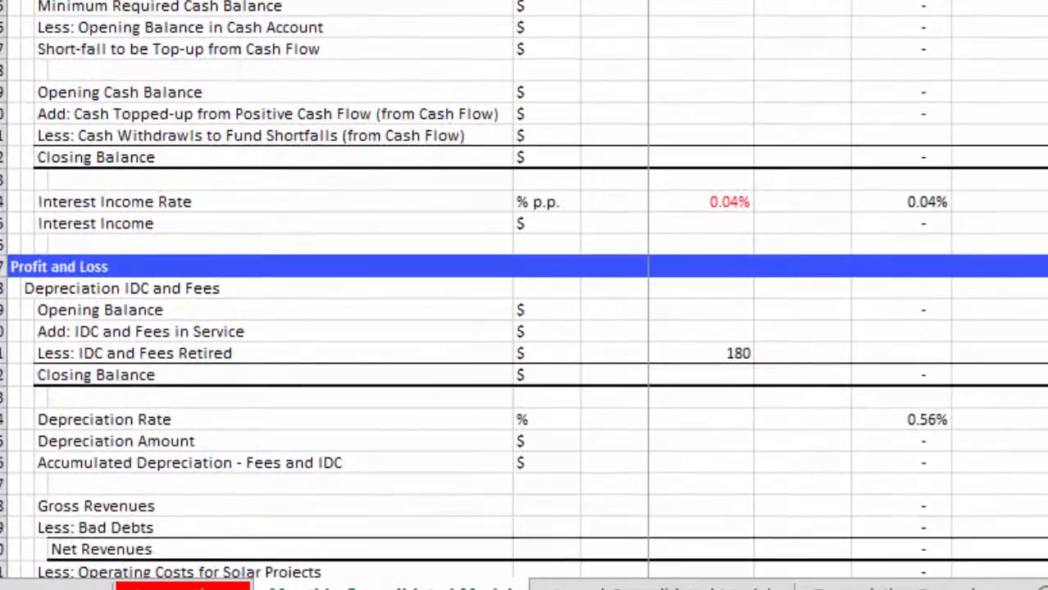
key(Page_Up)
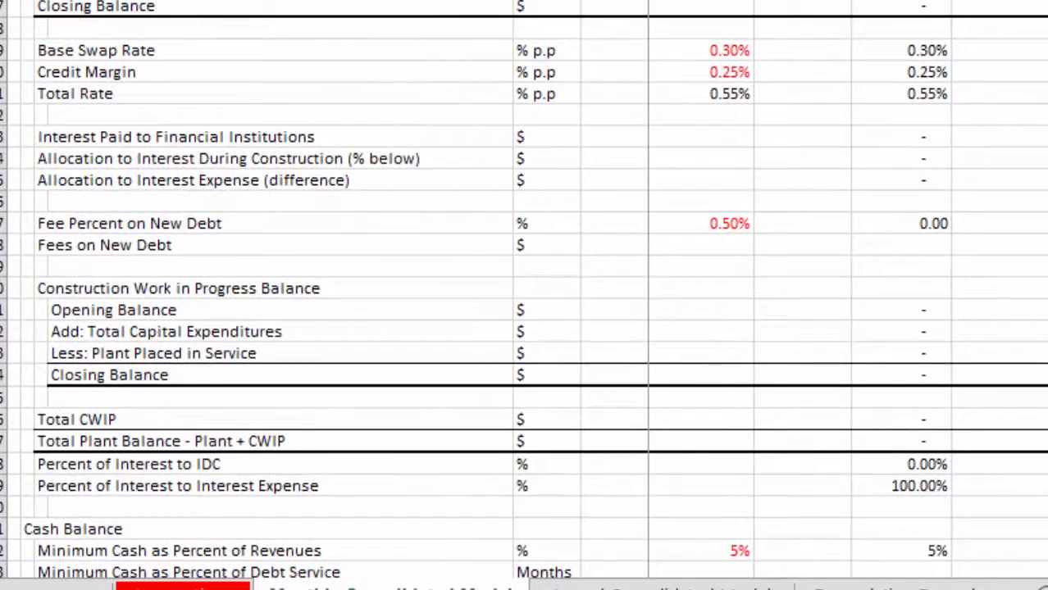
key(Page_Up)
key(Down)
key(Down)
key(Down)
key(Down)
key(Down)
key(Down)
key(Down)
key(Down)
key(Down)
key(Down)
key(Down)
key(Down)
key(Down)
key(Down)
key(Down)
key(Down)
key(Down)
key(Down)
key(Down)
key(Down)
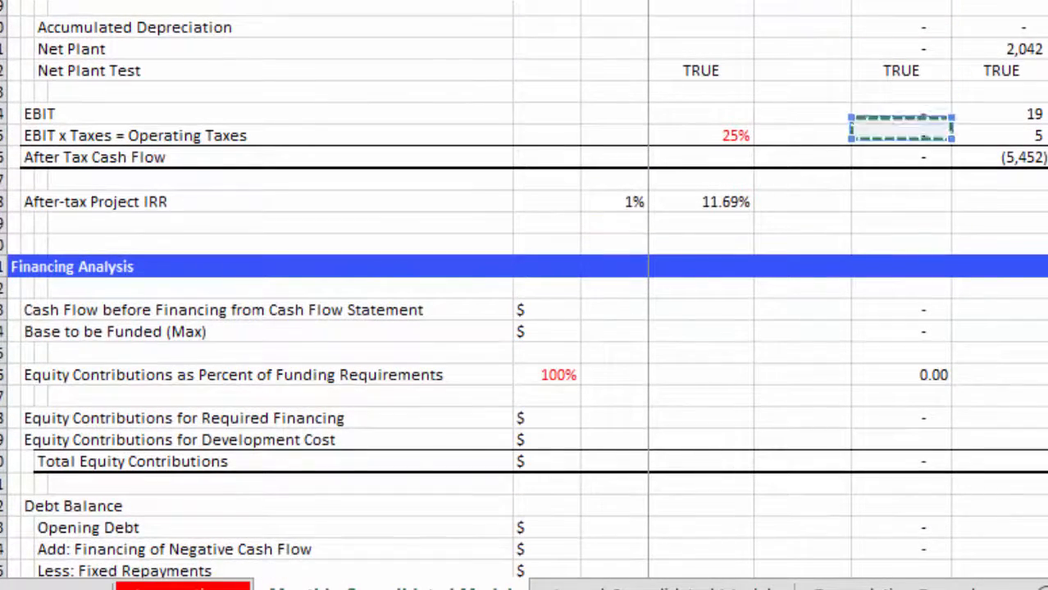
key(Up)
key(Up)
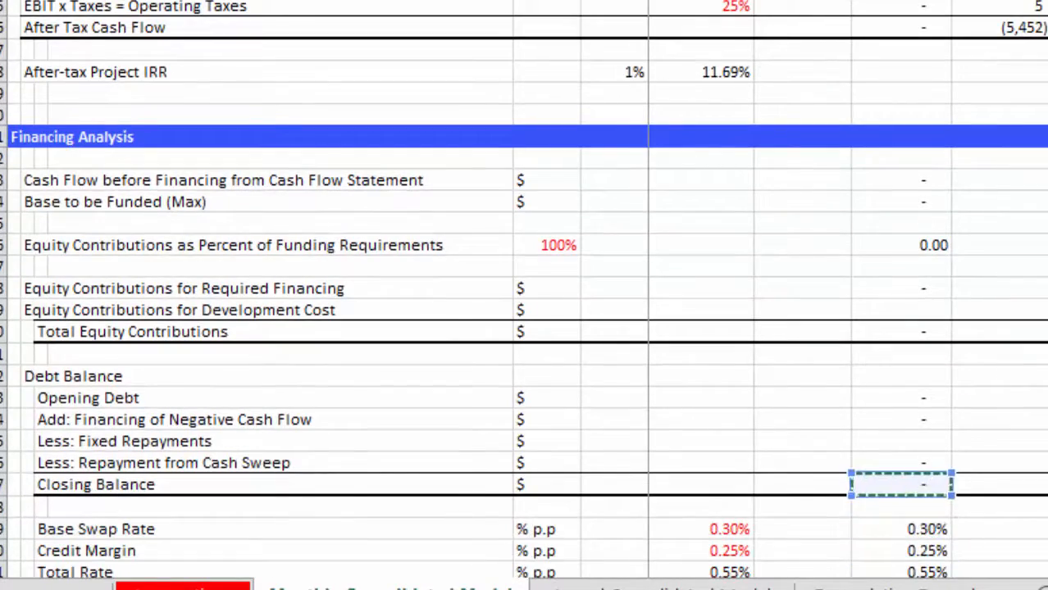
key(Return)
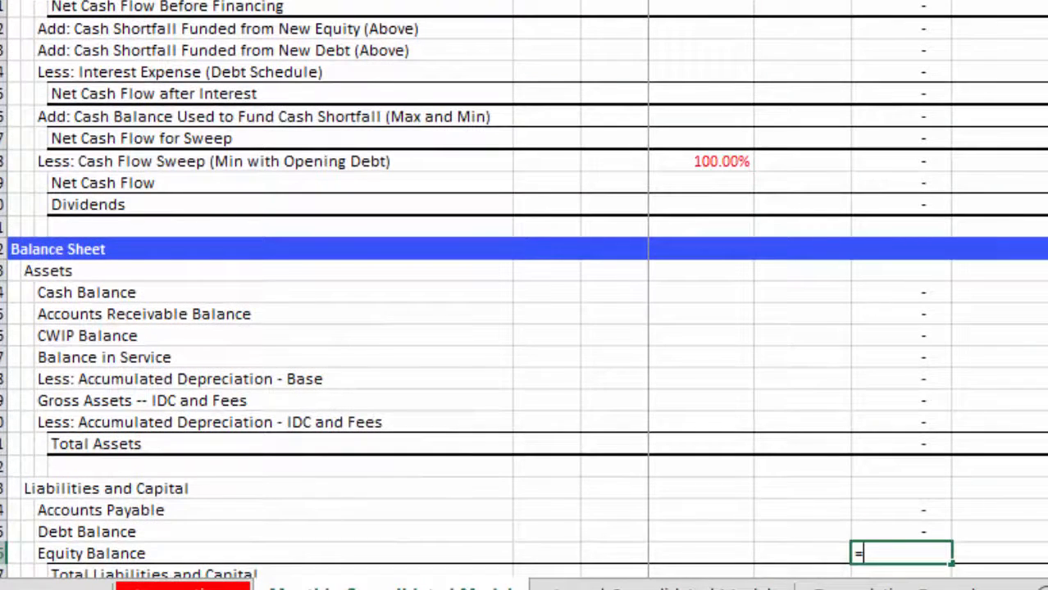
- Link the 31-Jan-17 Equity Balance under Liabilities and Capital to the Closing Balance of the Equity Balance account below it
text(=)
key(Down)
key(Down)
key(Down)
key(Down)
key(Down)
key(Down)
key(Down)
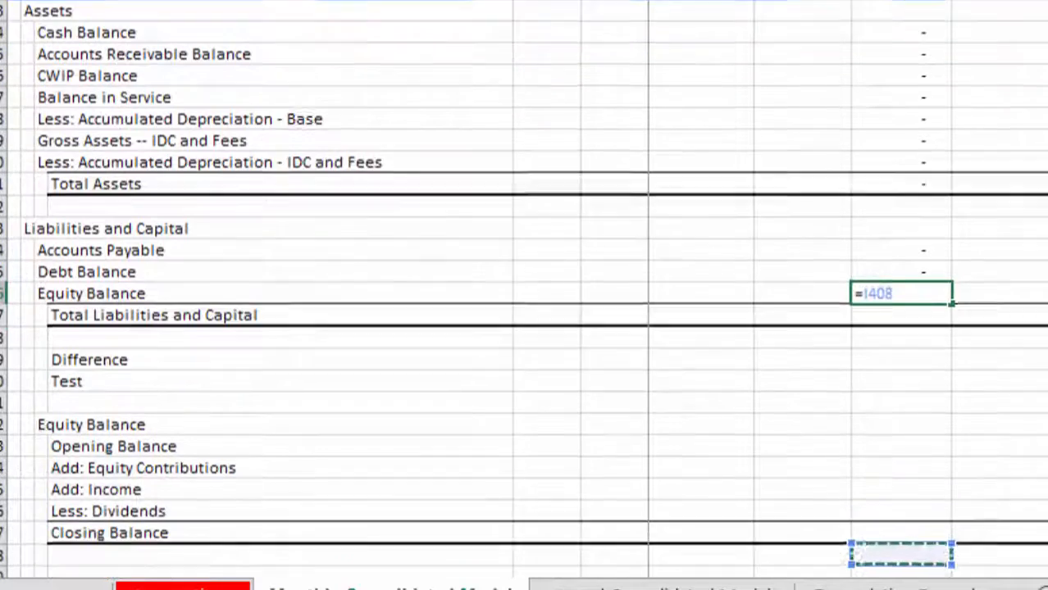
key(Up)
key(Return)
- Link the Equity Balance account's 31-Jan-17 Opening Balance to the Closing Balance of the preceding column
key(Down)
key(Down)
key(Down)
key(Down)
key(Down)
key(Down)
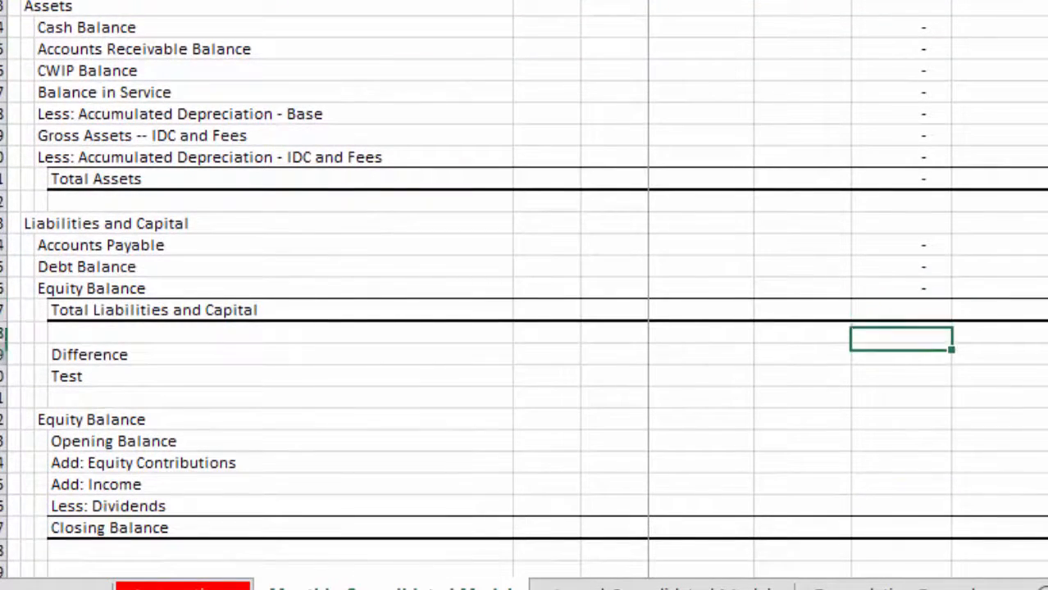
key(Left)
key(Left)
key(Left)
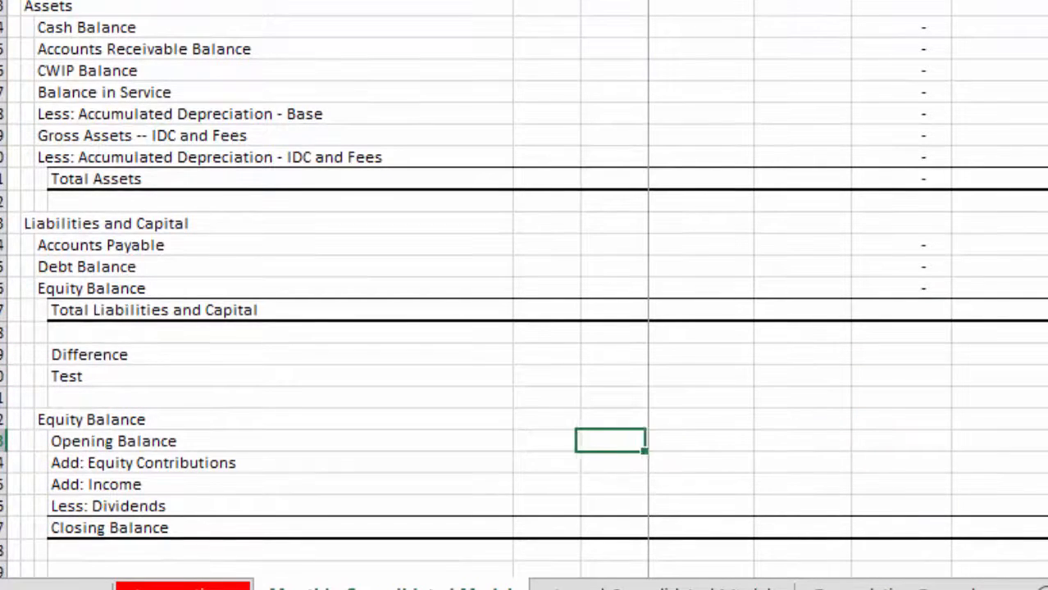
key(Left)
key(Left)
key(Right)
key(Right)
key(Right)
key(Right)
key(Right)
key(Right)
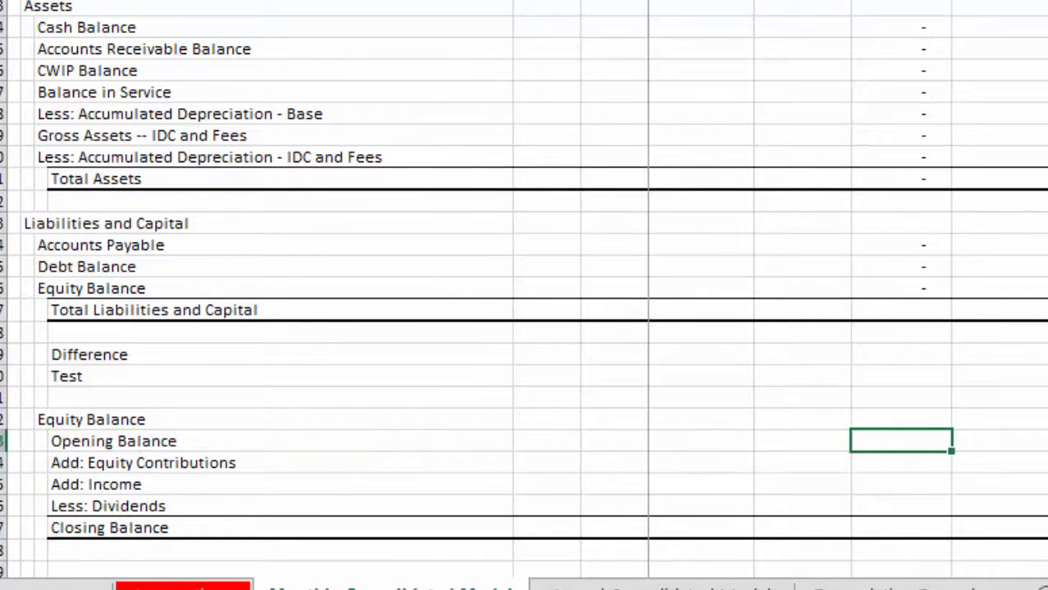
text(=)
key(Down)
key(Down)
key(Down)
key(Down)
key(Left)
key(Return)
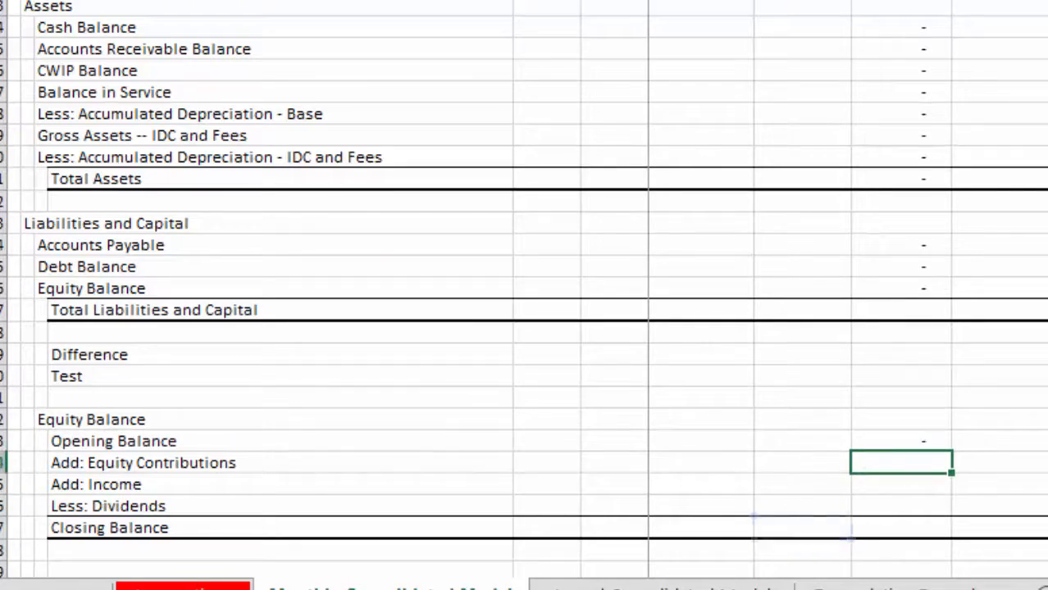
- Link the 31-Jan-17 Add: Equity Contributions in the Equity Balance account to Total Equity Contributions in Financing Analysis
text(=)
scroll(524, 295, up, 20)
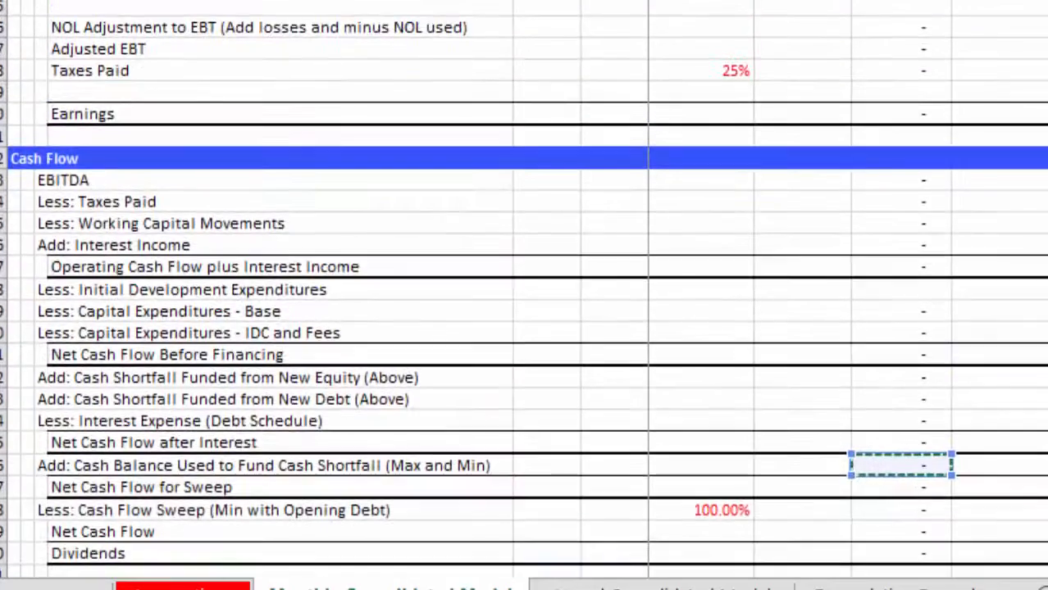
scroll(525, 295, up, 2)
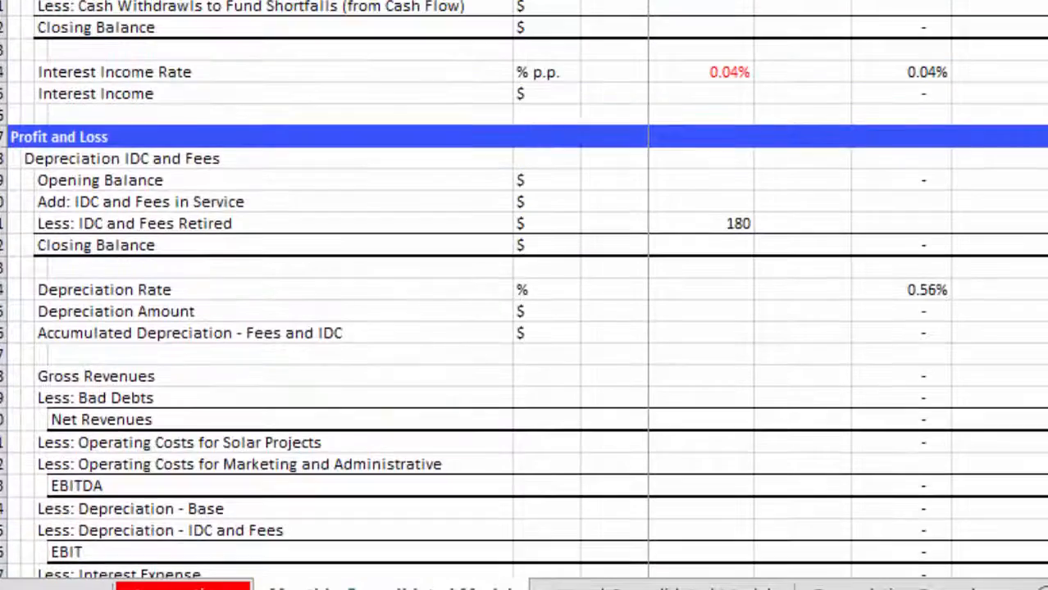
scroll(525, 295, up, 8)
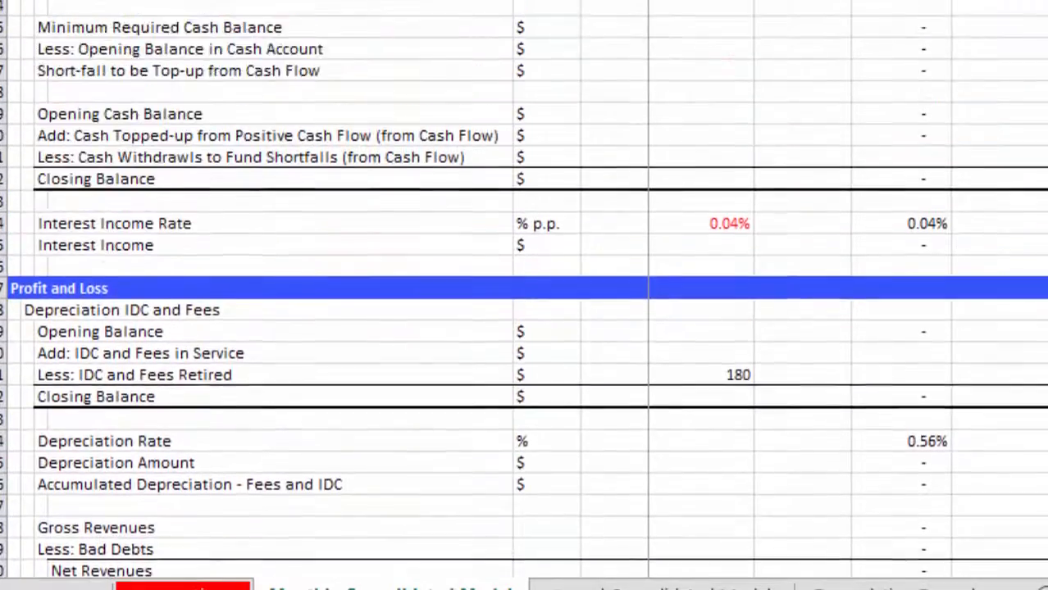
scroll(525, 295, up, 6)
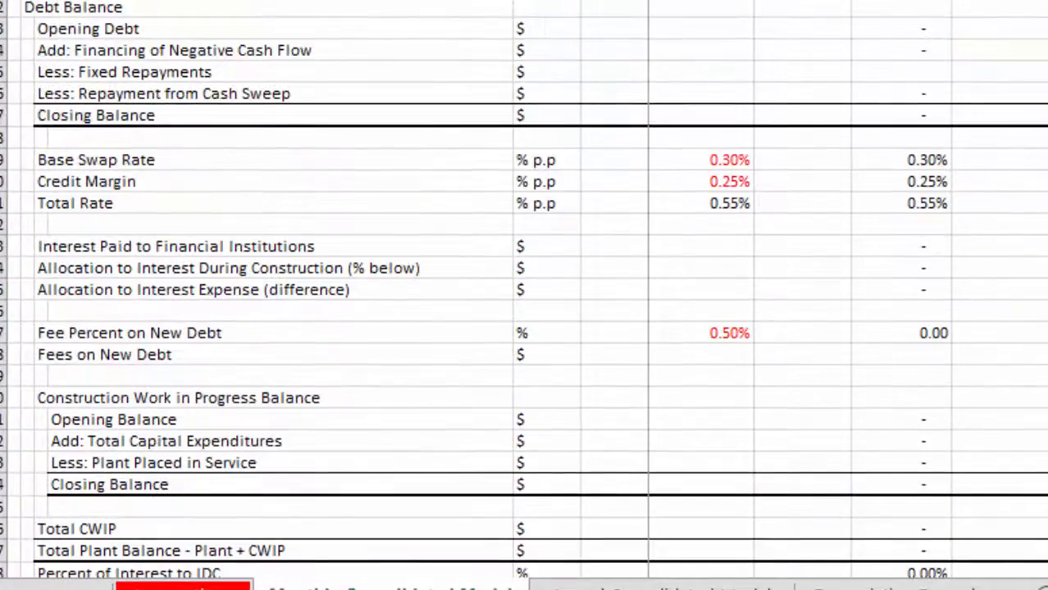
scroll(525, 295, up, 2)
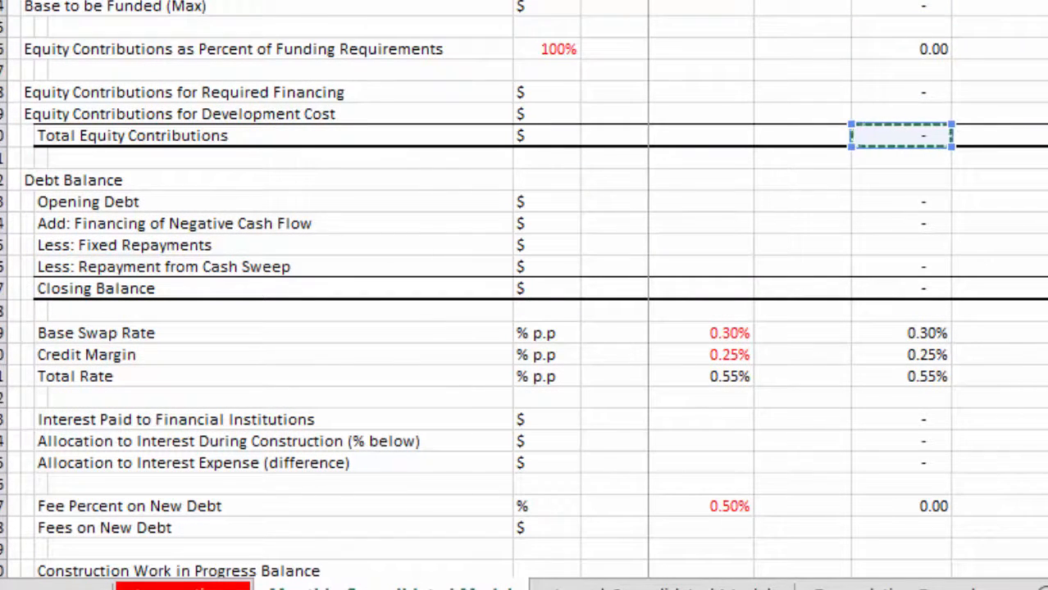
scroll(524, 295, down, 15)
click(900, 550)
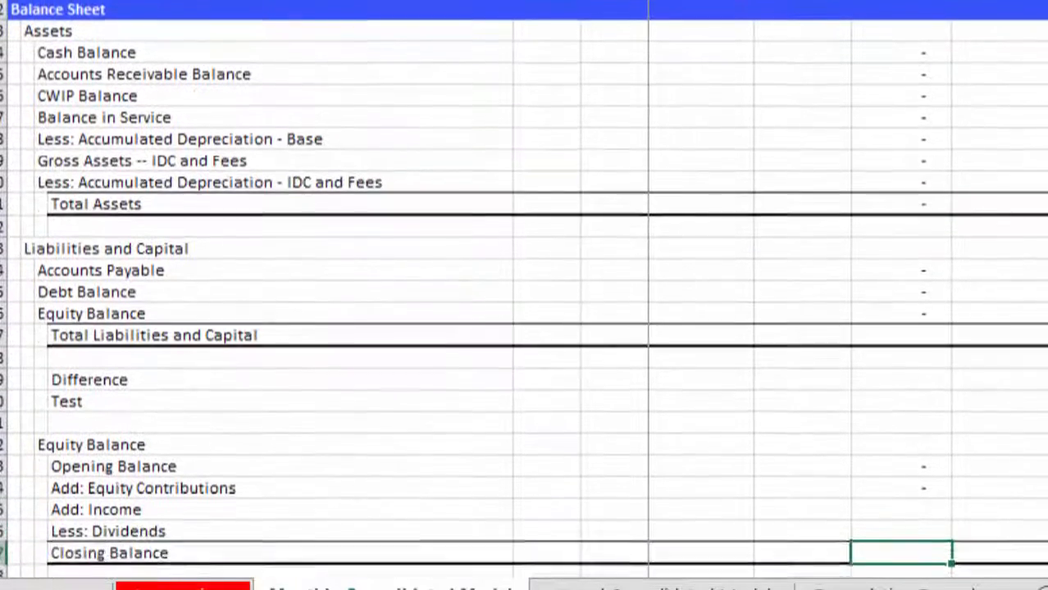
- Link the 31-Jan-17 Add: Income in the Equity Balance account to Earnings in Profit and Loss
text(=)
scroll(900, 507, up, 10)
click(900, 503)
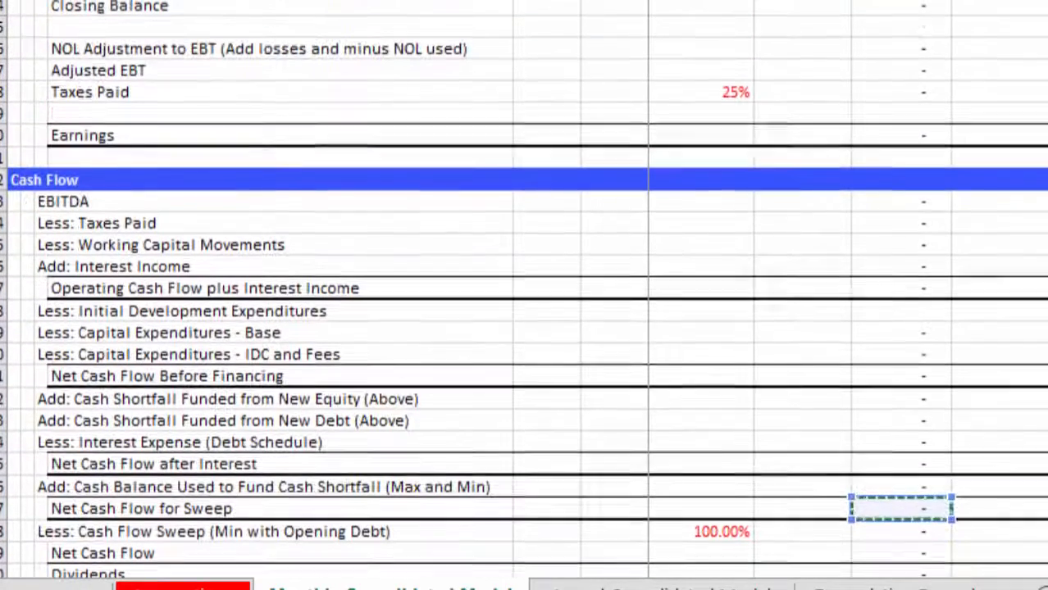
key(Up)
key(Up)
key(Up)
key(Up)
key(Up)
key(Up)
key(Up)
key(Up)
key(Up)
key(Up)
key(Up)
key(Up)
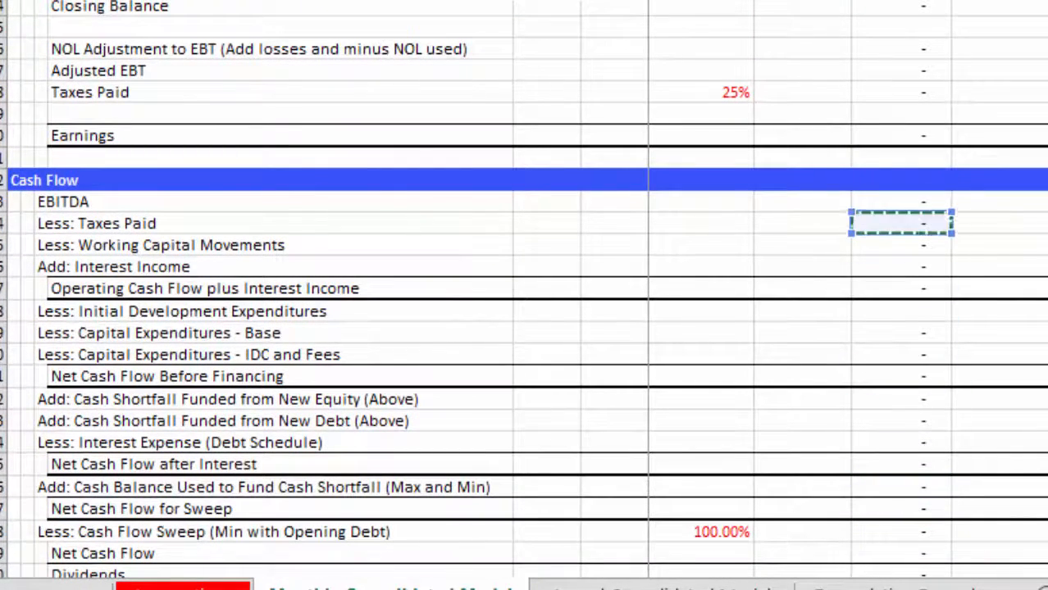
key(Up)
key(Up)
key(Up)
key(Up)
key(Return)
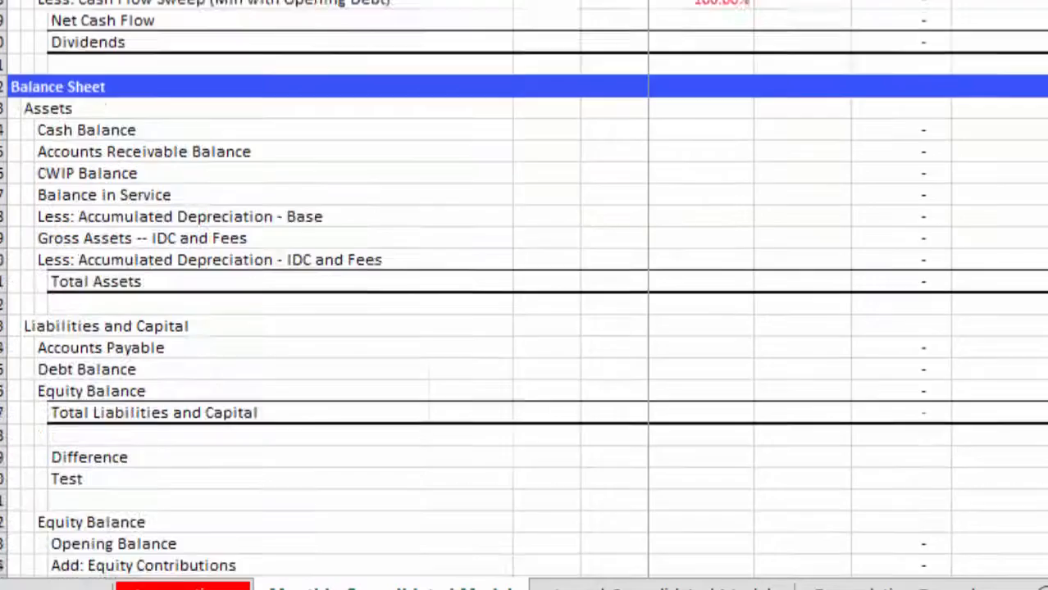
- Link the 31-Jan-17 Less: Dividends in the Equity Balance account to Dividends in Cash Flow
text(=)
key(Up)
key(Up)
key(Up)
key(Up)
key(Up)
key(Up)
key(Up)
key(Up)
key(Up)
key(Up)
key(Up)
key(Up)
key(Up)
key(Up)
key(Up)
key(Up)
key(Up)
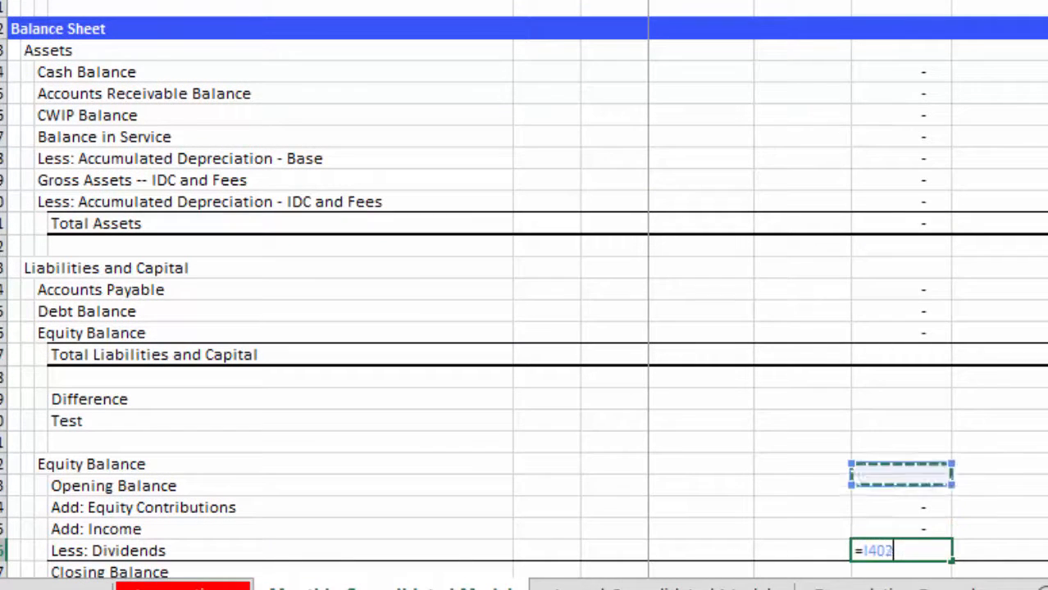
key(Return)
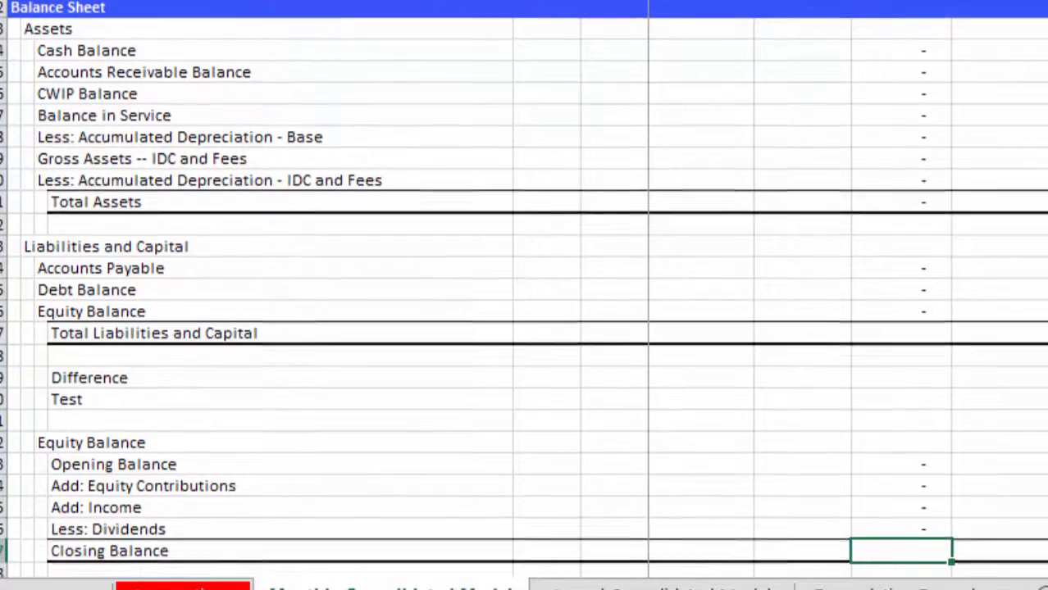
- Calculate the Equity Balance account's 31-Jan-17 Closing Balance as Opening Balance plus Equity Contributions plus Income minus Dividends
text(=)
key(Up)
key(Up)
key(Up)
key(Up)
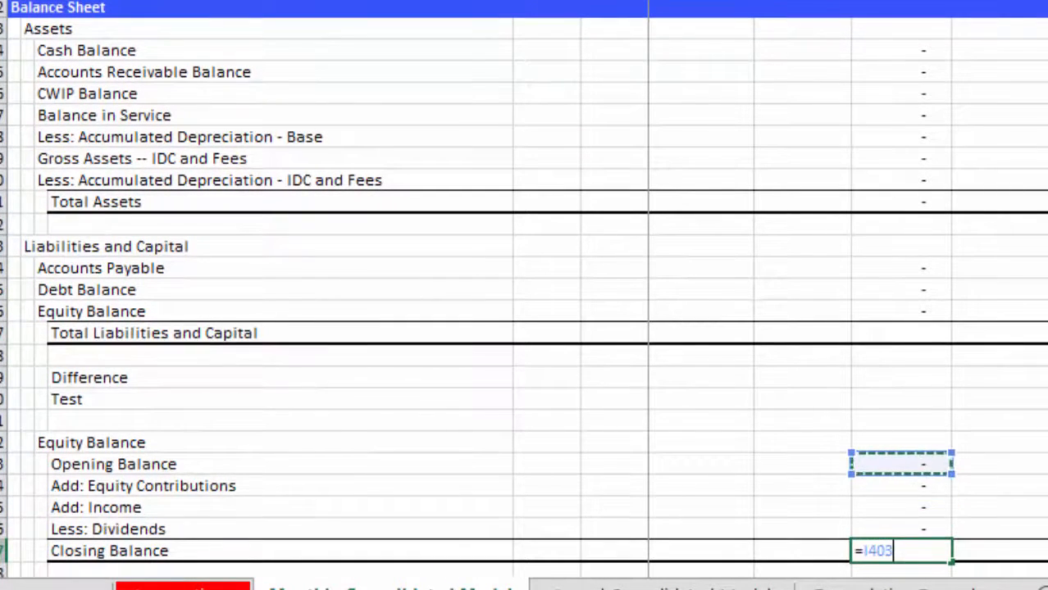
text(+)
key(Up)
key(Up)
key(Up)
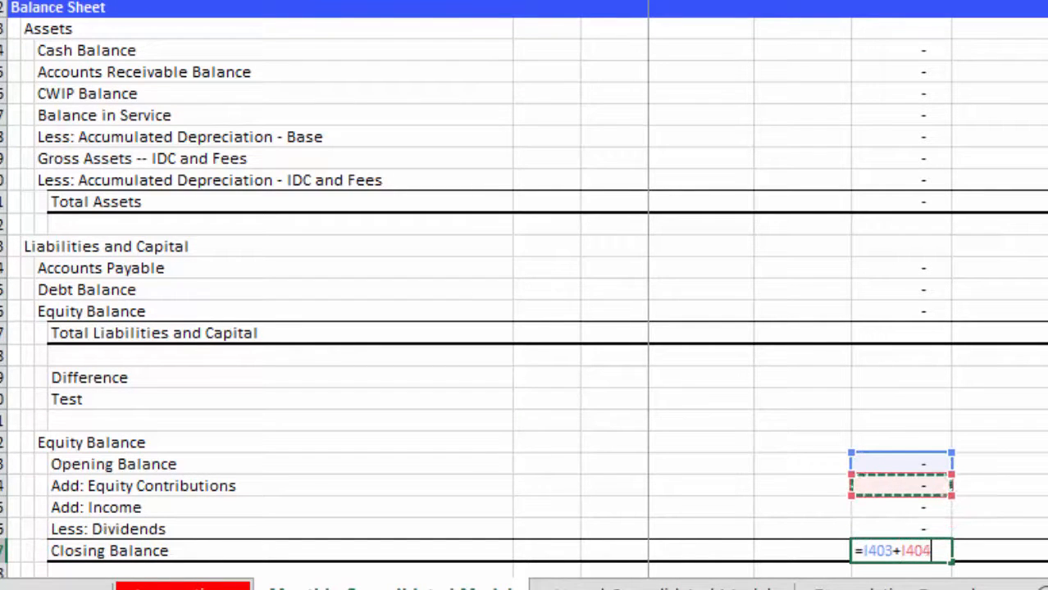
text(+)
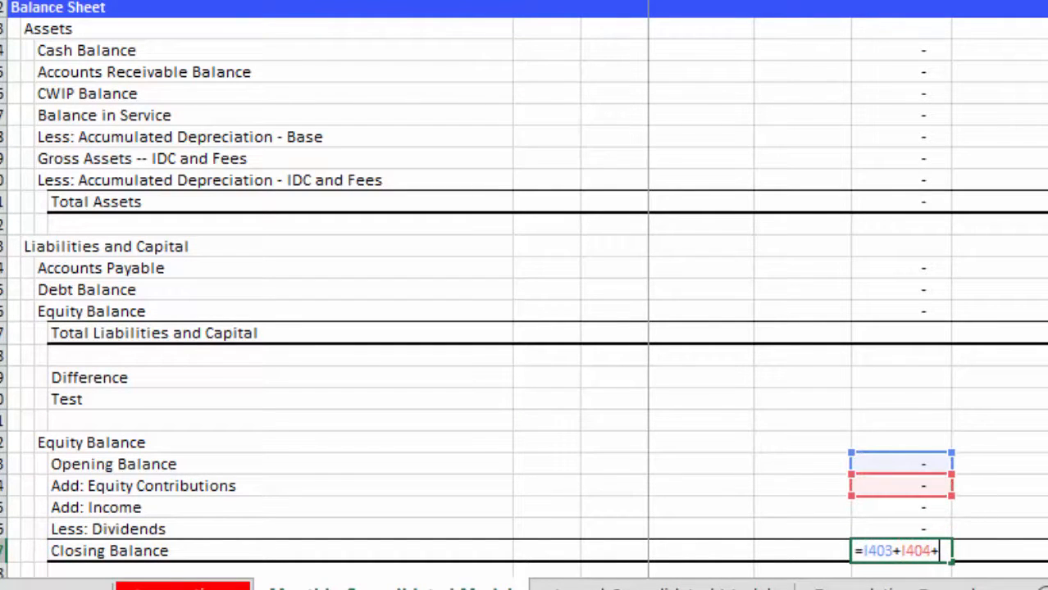
key(Up)
key(Up)
text(-)
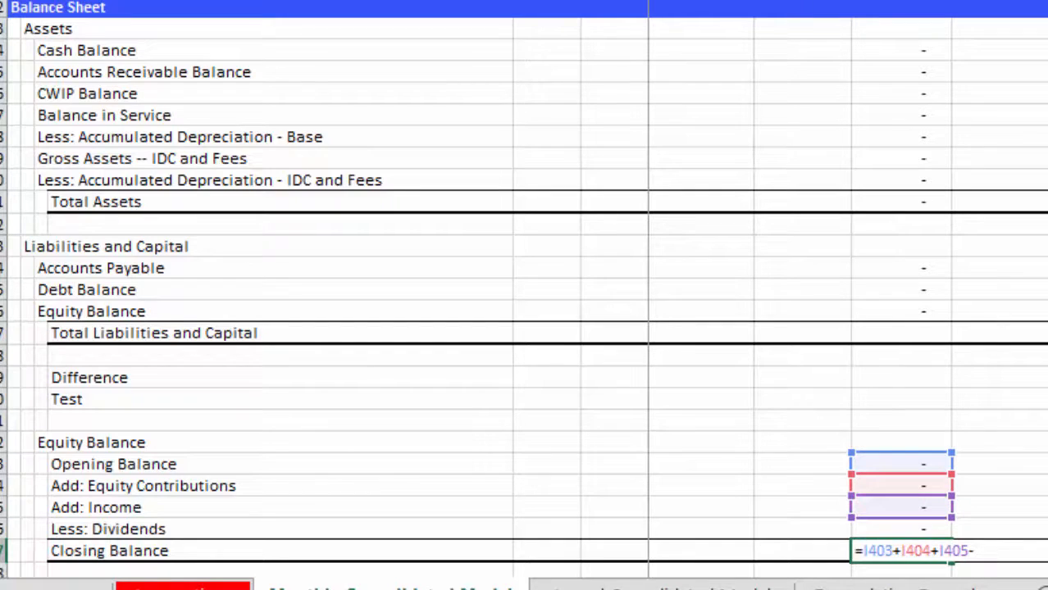
key(Up)
key(Return)
key(Down)
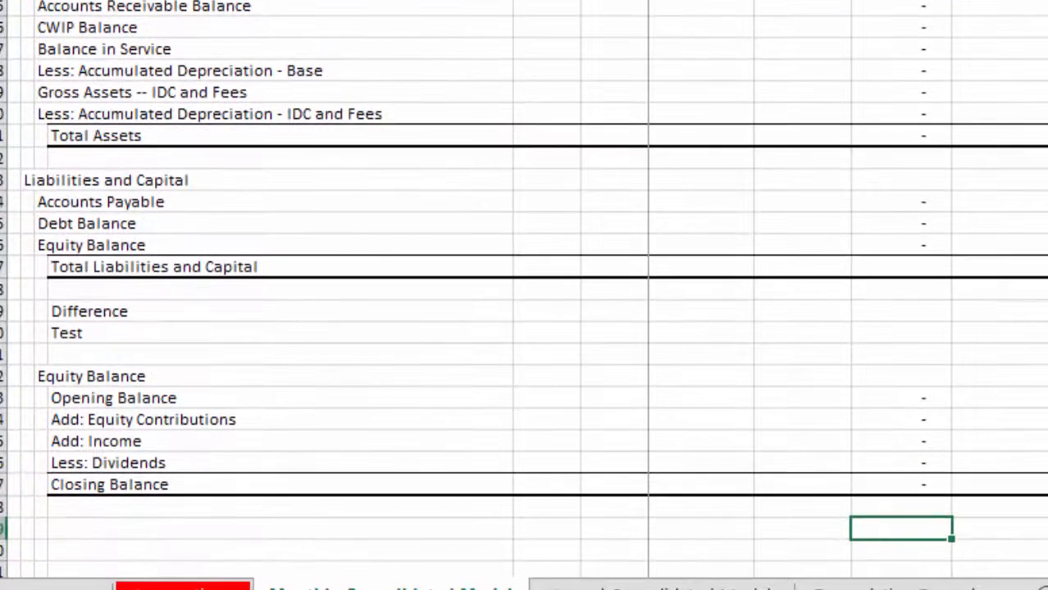
- Total the 31-Jan-17 Accounts Payable, Debt Balance and Equity Balance in Total Liabilities and Capital with AutoSum
key(Up)
key(Up)
key(Up)
key(Up)
key(Up)
key(Up)
key(Up)
key(Up)
key(Up)
key(Up)
key(Up)
key(Up)
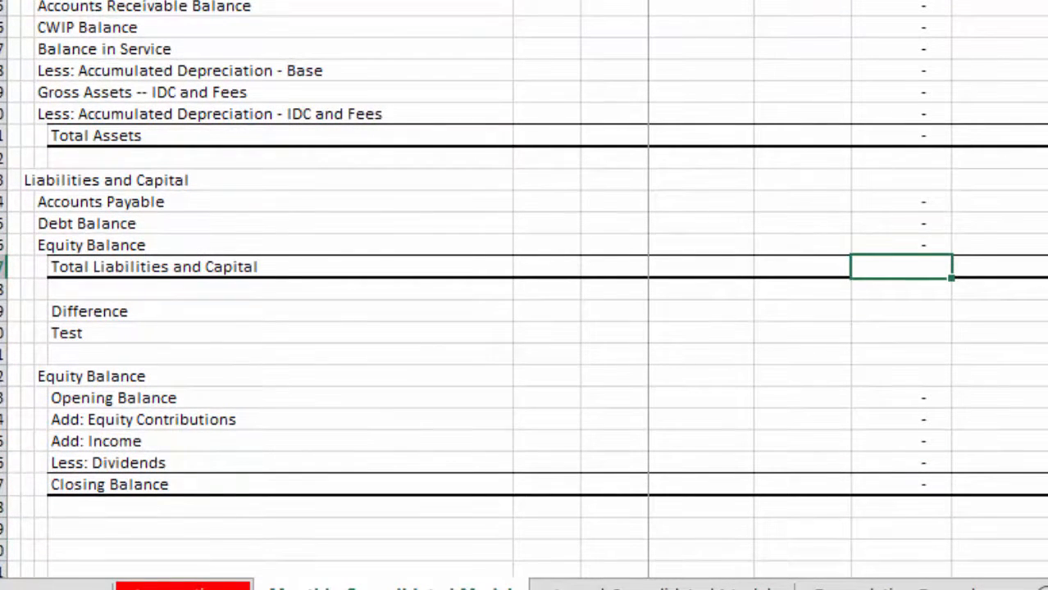
key(alt+equal)
key(Return)
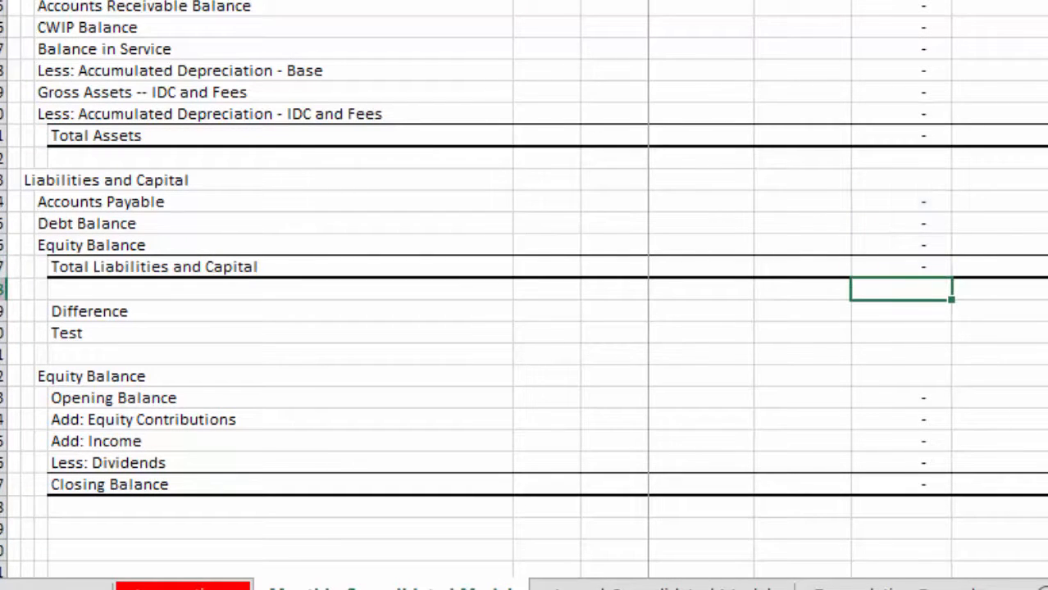
- Calculate the 31-Jan-17 Difference as Total Assets minus Total Liabilities and Capital
key(Up)
key(Down)
key(Down)
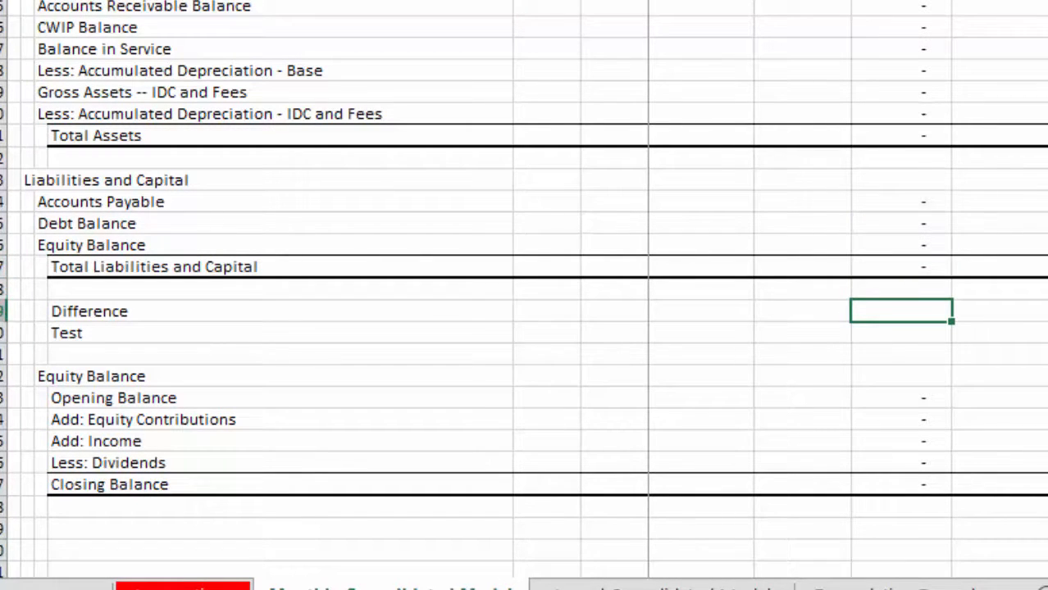
text(=)
key(Up)
key(Up)
key(Up)
key(Up)
key(Up)
key(Up)
key(Up)
key(Up)
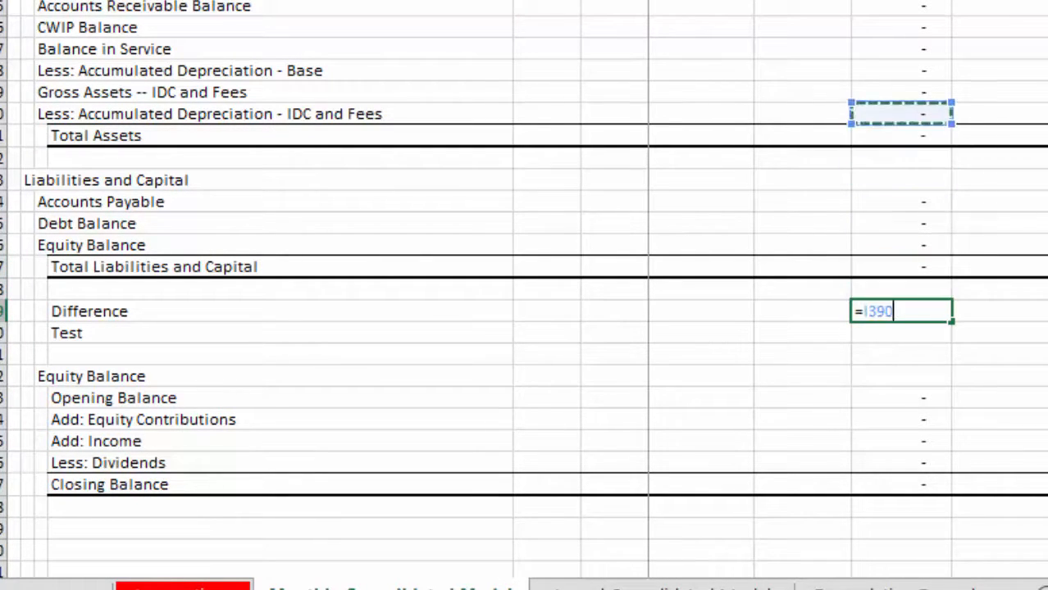
text(-)
key(Up)
key(Up)
key(Return)
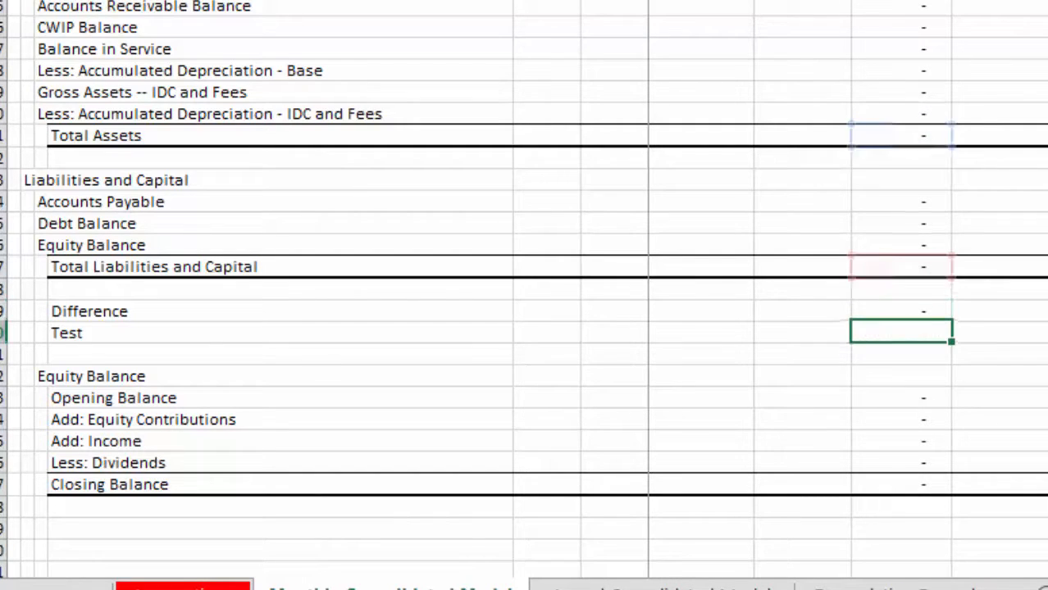
- Enter a 31-Jan-17 Test formula that checks whether the Difference equals zero
text(=)
key(Up)
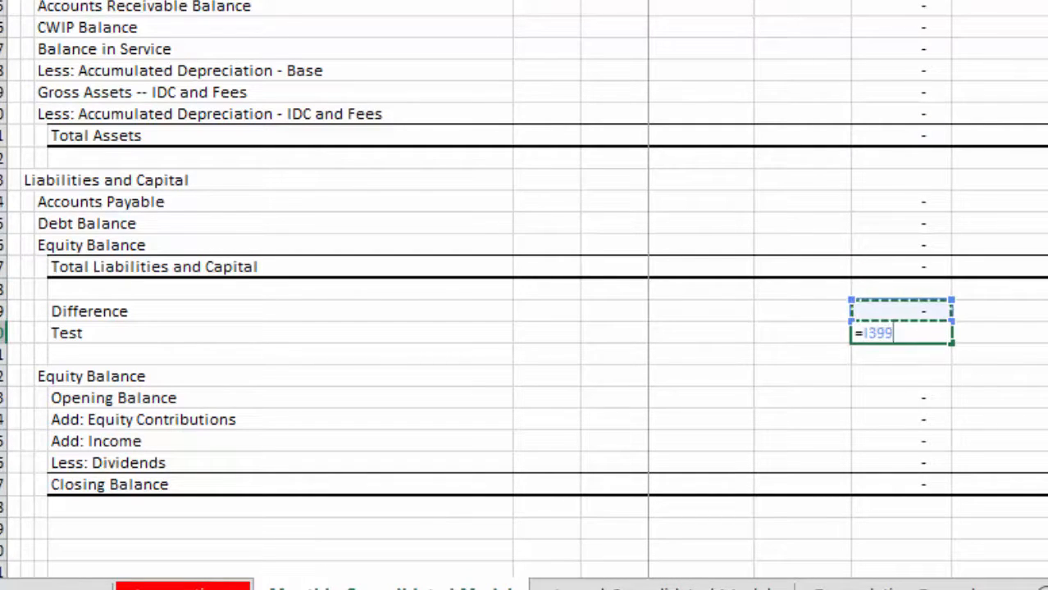
key(ctrl+Return)
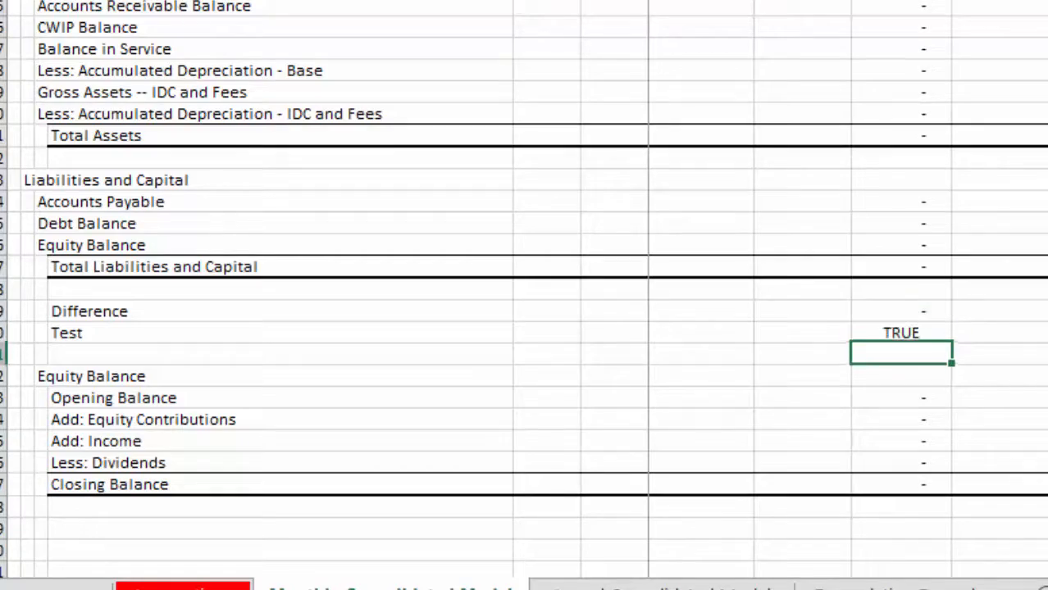
- Return to the 31-Jan-17 Cash Flow before Financing from Cash Flow Statement cell in the Financing Analysis section
key(Up)
key(Up)
key(Up)
key(Up)
key(Up)
key(Up)
key(Up)
key(Up)
key(Up)
key(Up)
key(Up)
key(Up)
key(Up)
key(Up)
key(Up)
key(Up)
key(Up)
key(Up)
key(Up)
key(Up)
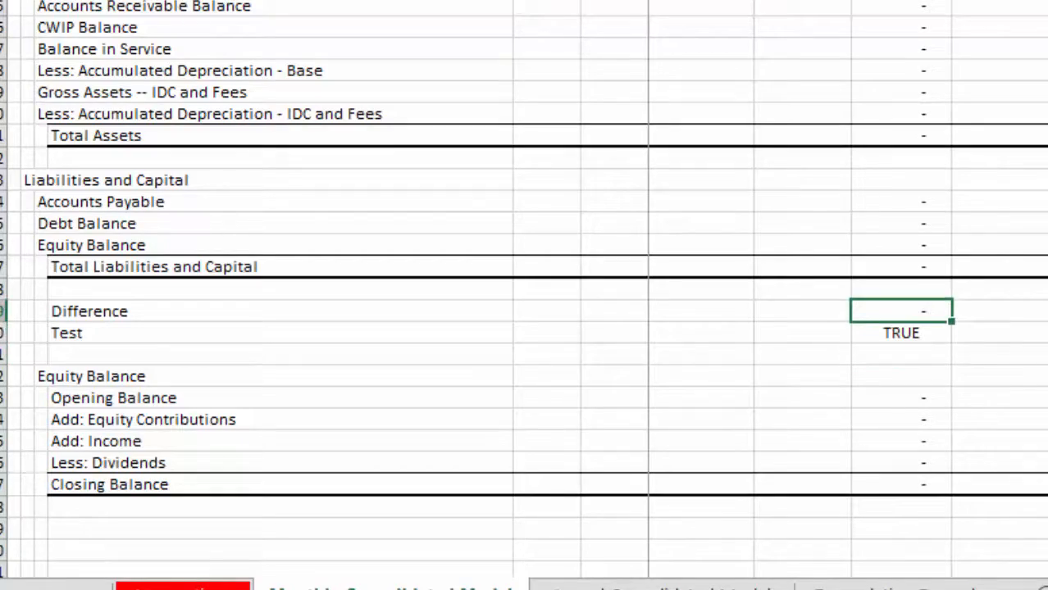
key(Up)
key(Up)
key(Up)
key(Up)
key(Up)
key(Up)
key(Up)
key(Up)
key(Up)
key(Up)
key(Up)
key(Up)
key(Up)
key(Up)
key(Up)
key(Up)
key(Up)
key(Up)
key(Up)
key(Up)
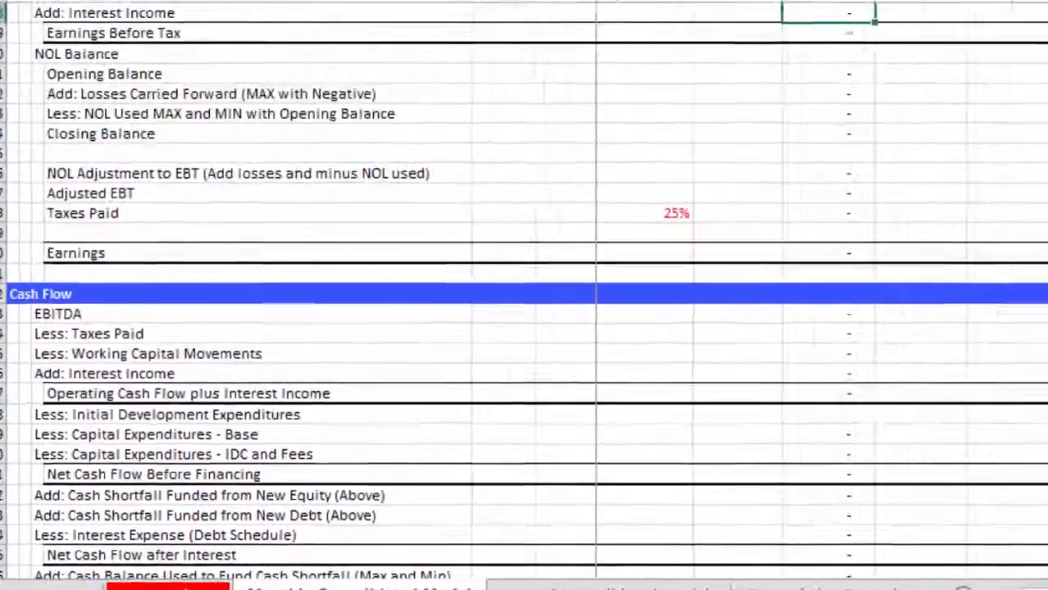
key(Up)
key(Up)
key(Up)
key(Up)
key(Up)
key(Up)
key(Up)
key(Up)
key(Up)
key(Up)
key(Up)
key(Up)
key(Up)
key(Up)
key(Up)
key(Up)
key(Up)
key(Up)
key(Up)
key(Up)
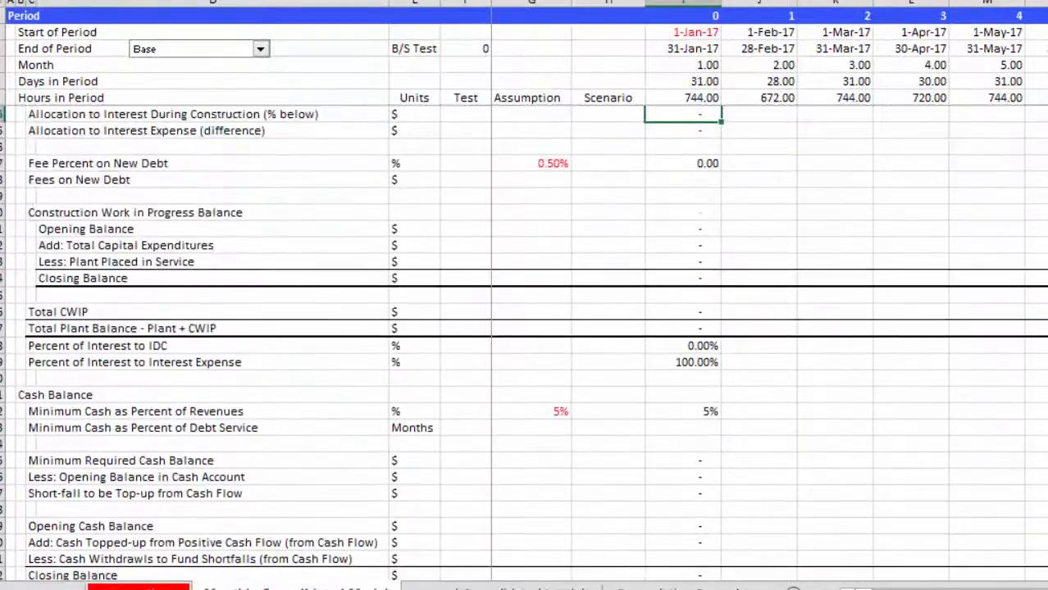
key(Up)
key(Up)
key(Up)
key(Up)
key(Up)
key(Up)
key(Up)
key(Up)
key(Up)
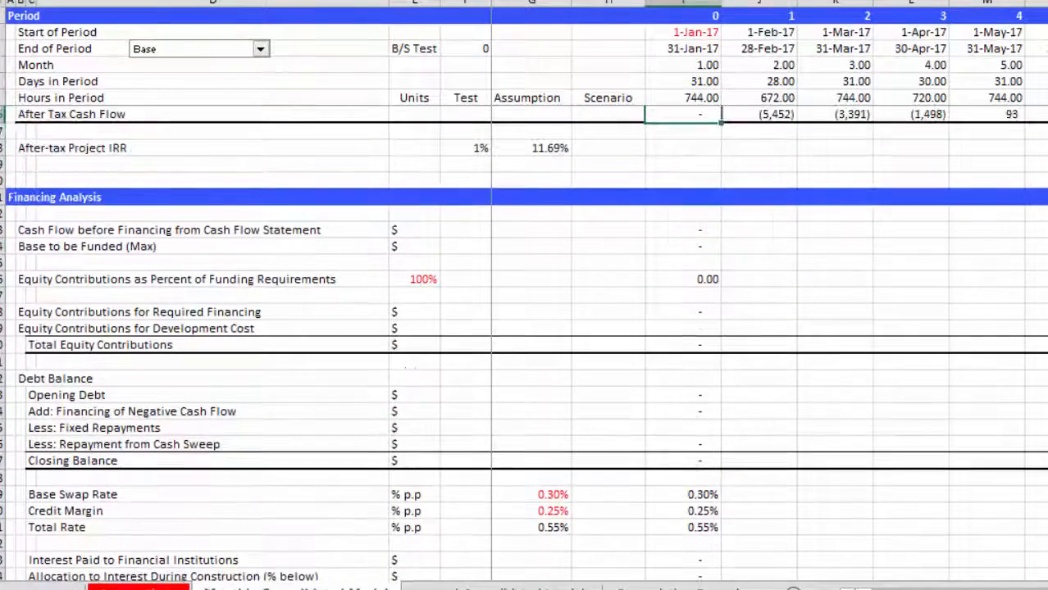
key(Down)
key(Down)
key(Down)
key(Down)
key(Down)
key(Down)
key(Down)
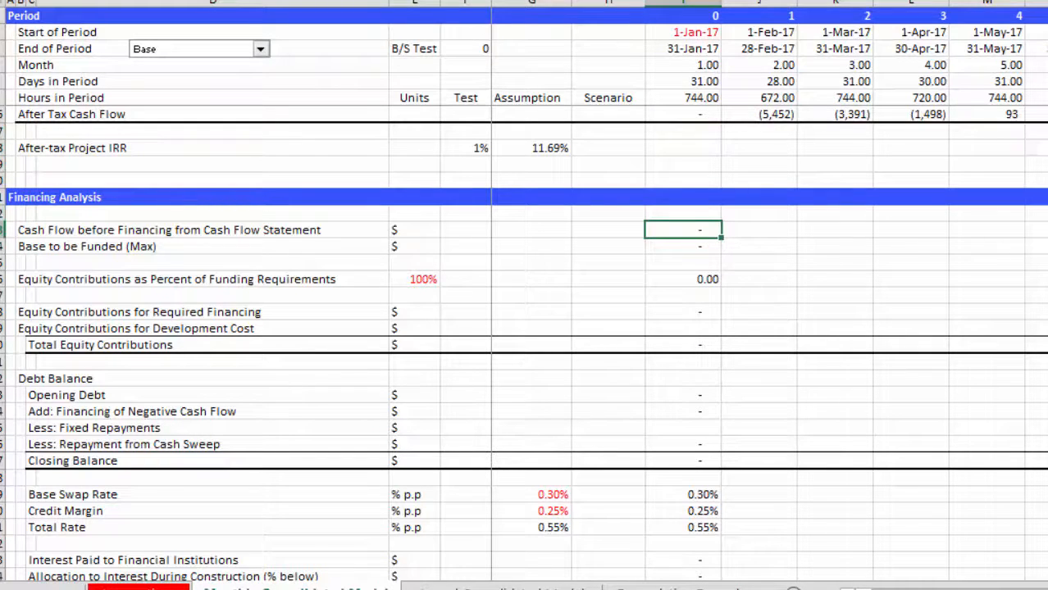
key(alt+m)
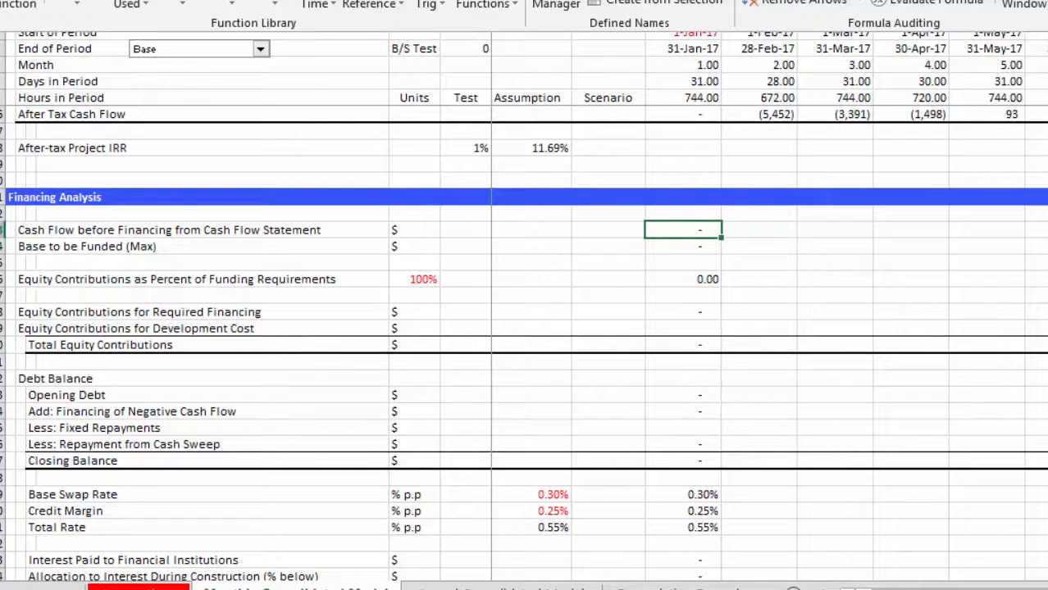
key(Escape)
- Fill the 31-Jan-17 formulas, from Cash Flow before Financing down to the Equity Balance's Closing Balance, across the remaining periods
key(shift+Down)
key(shift+Down)
key(shift+Down)
key(shift+Down)
key(shift+Down)
key(shift+Down)
key(shift+Down)
key(shift+Down)
key(shift+Down)
key(shift+Down)
key(shift+Down)
key(shift+Down)
key(shift+Down)
key(shift+Down)
key(shift+Down)
key(shift+Down)
key(shift+Down)
key(shift+Down)
key(shift+Down)
key(shift+Down)
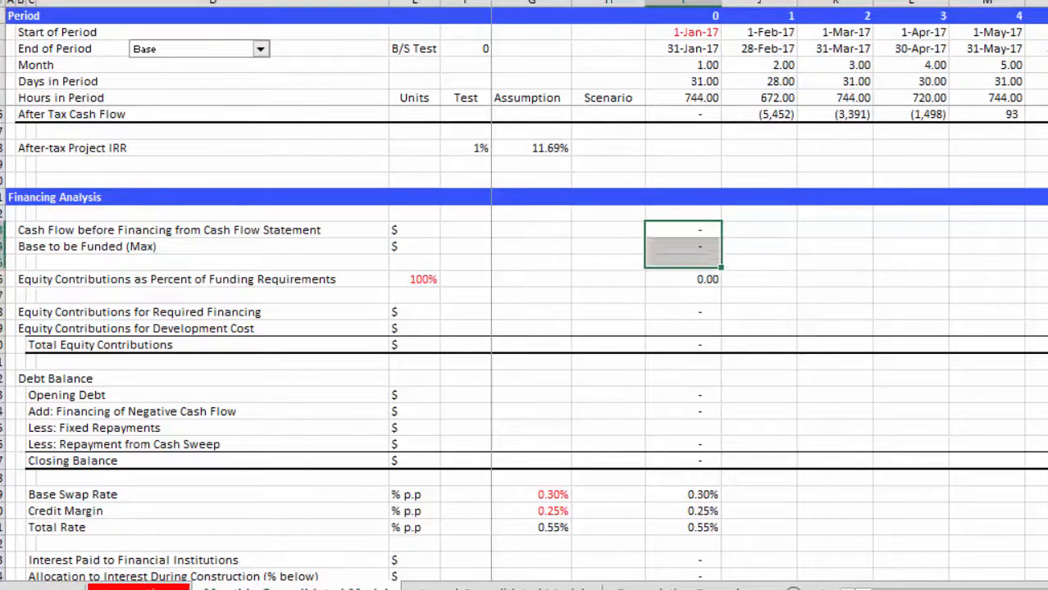
key(shift+Down)
key(shift+Down)
key(shift+Down)
key(shift+Down)
key(shift+Down)
key(shift+Down)
key(shift+Down)
key(shift+Down)
key(shift+Down)
key(shift+Down)
key(shift+Down)
key(shift+Down)
key(shift+Down)
key(shift+Down)
key(shift+Down)
key(shift+Down)
key(shift+Down)
key(shift+Down)
key(shift+Down)
key(shift+Down)
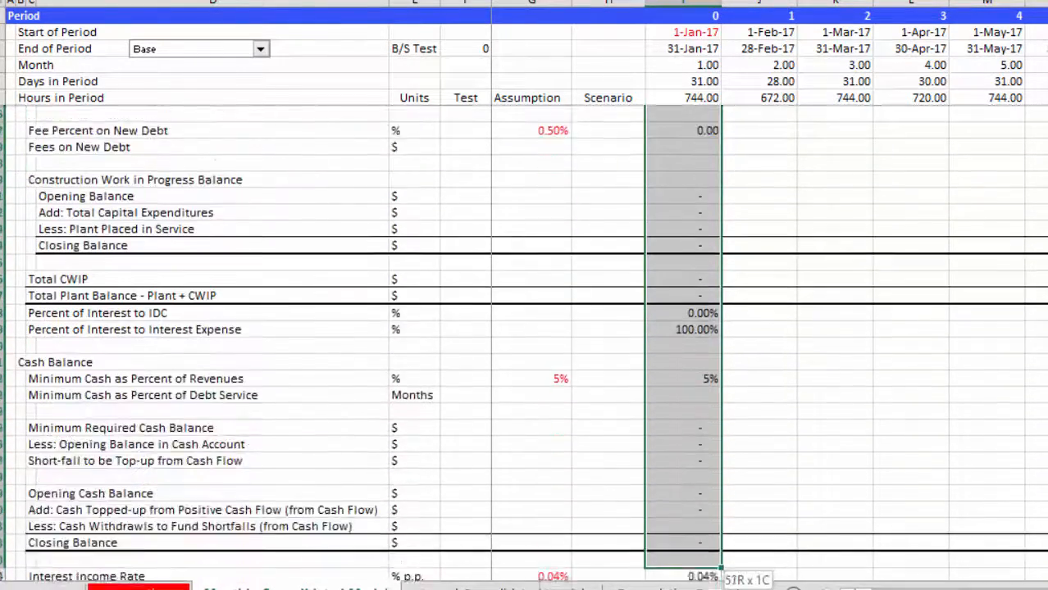
key(shift+Down)
key(shift+Down)
key(shift+Down)
key(shift+Down)
key(shift+Down)
key(shift+Down)
key(shift+Down)
key(shift+Down)
key(shift+Down)
key(shift+Down)
key(shift+Down)
key(shift+Down)
key(shift+Down)
key(shift+Down)
key(shift+Down)
key(shift+Down)
key(shift+Down)
key(shift+Down)
key(shift+Down)
key(shift+Down)
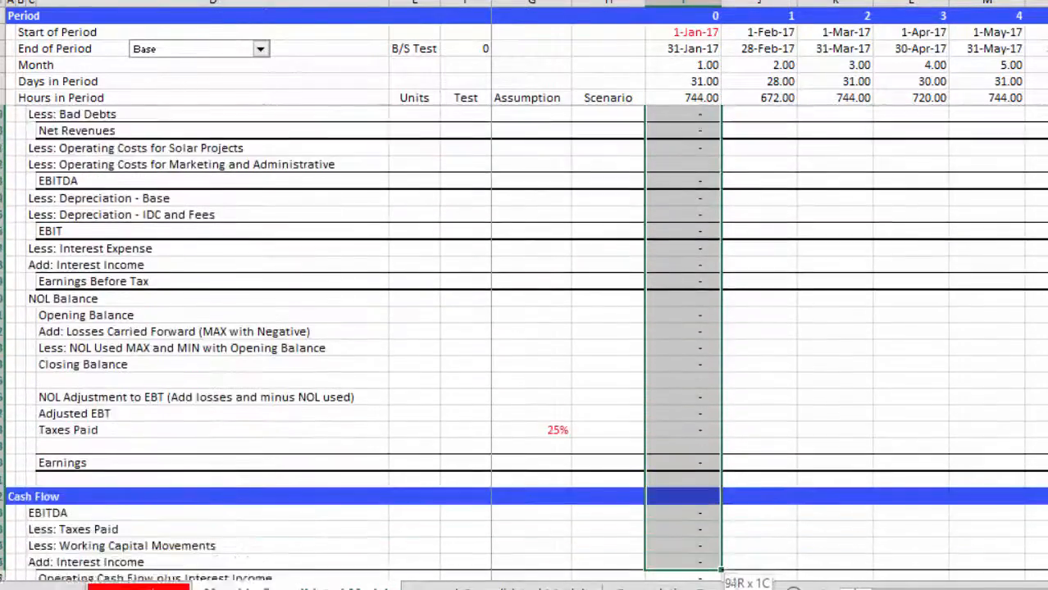
key(shift+Down)
key(shift+Down)
key(shift+Down)
key(shift+Down)
key(shift+Down)
key(shift+Down)
key(shift+Down)
key(shift+Down)
key(shift+Down)
key(shift+Down)
key(shift+Down)
key(shift+Down)
key(shift+Down)
key(shift+Down)
key(shift+Down)
key(shift+Down)
key(shift+Down)
key(shift+Down)
key(shift+Down)
key(shift+Down)
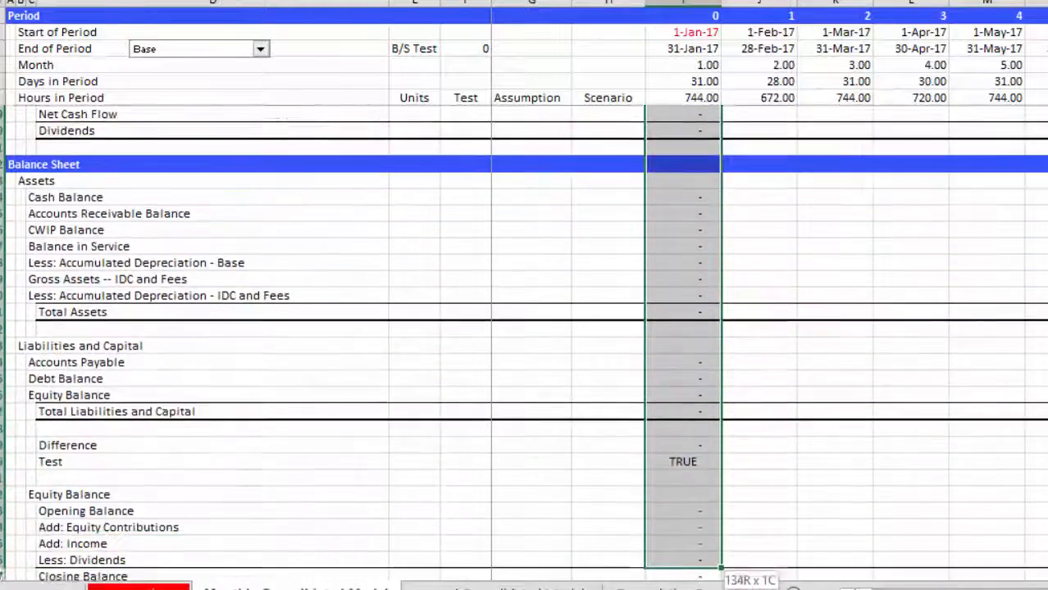
key(shift+Up)
key(shift+Up)
key(shift+Up)
key(shift+Up)
key(shift+Up)
key(shift+Up)
key(shift+Up)
key(shift+Up)
key(shift+Up)
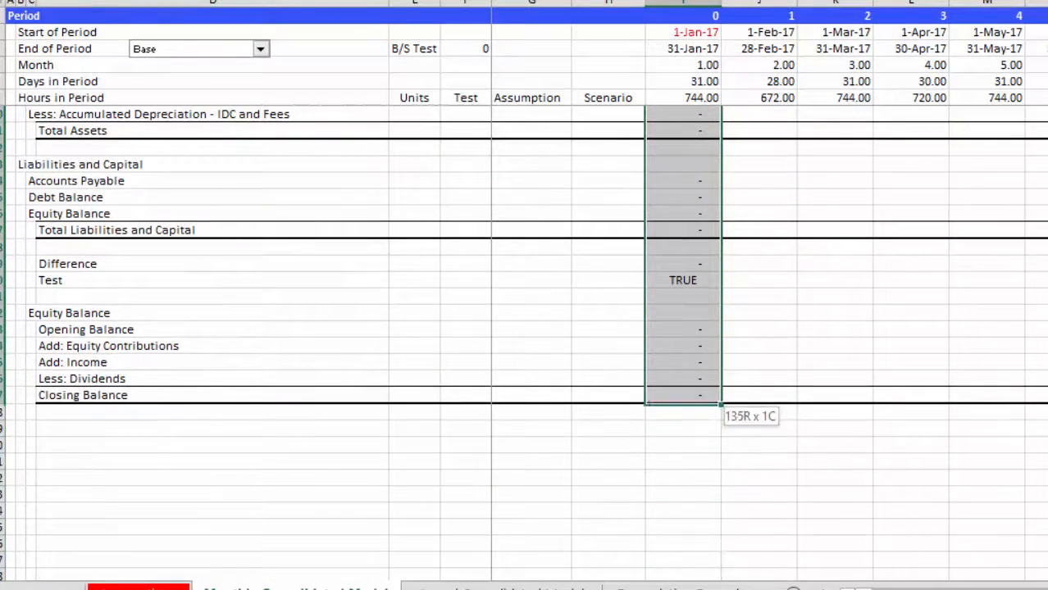
key(ctrl+shift+r)
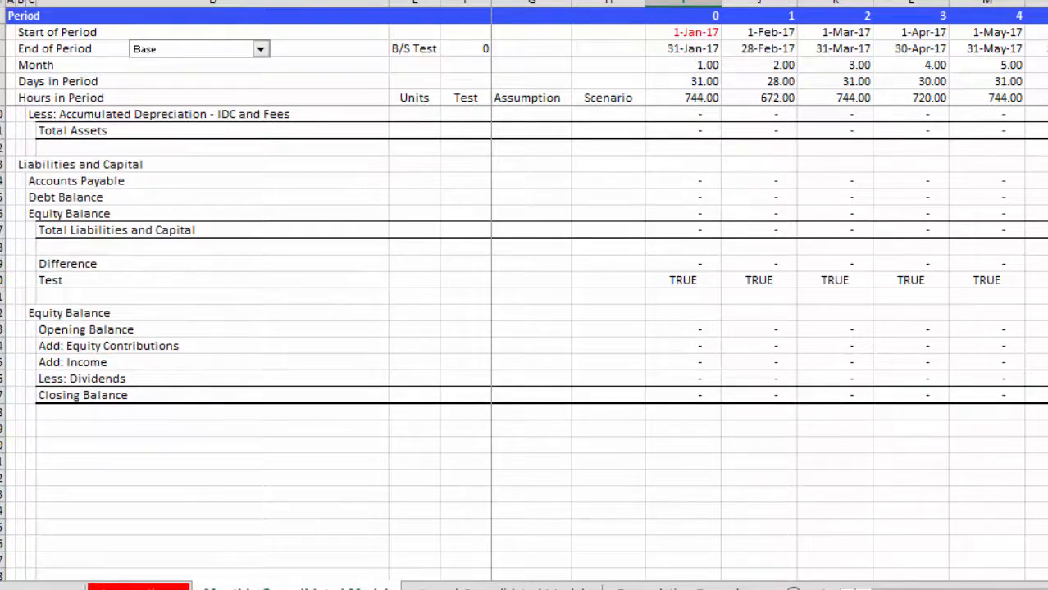
- Return to the start of the Financing Analysis section to look over the filled period columns
key(Right)
key(Right)
key(Up)
key(Up)
key(Up)
key(Left)
key(Up)
key(Up)
key(Up)
key(Up)
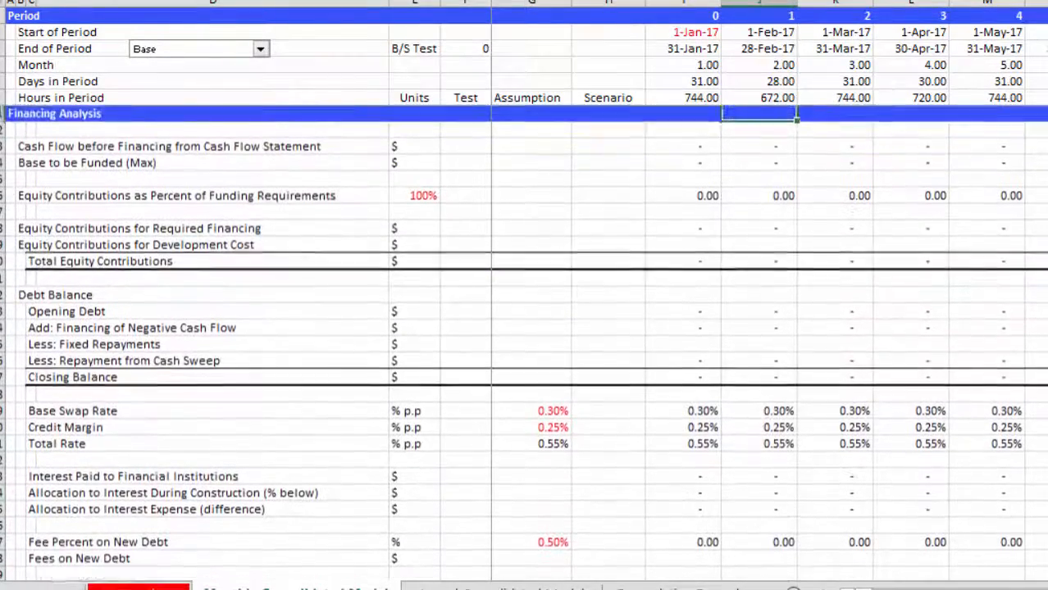
key(Down)
key(Down)
key(Down)
key(Down)
key(Left)
key(Left)
key(Left)
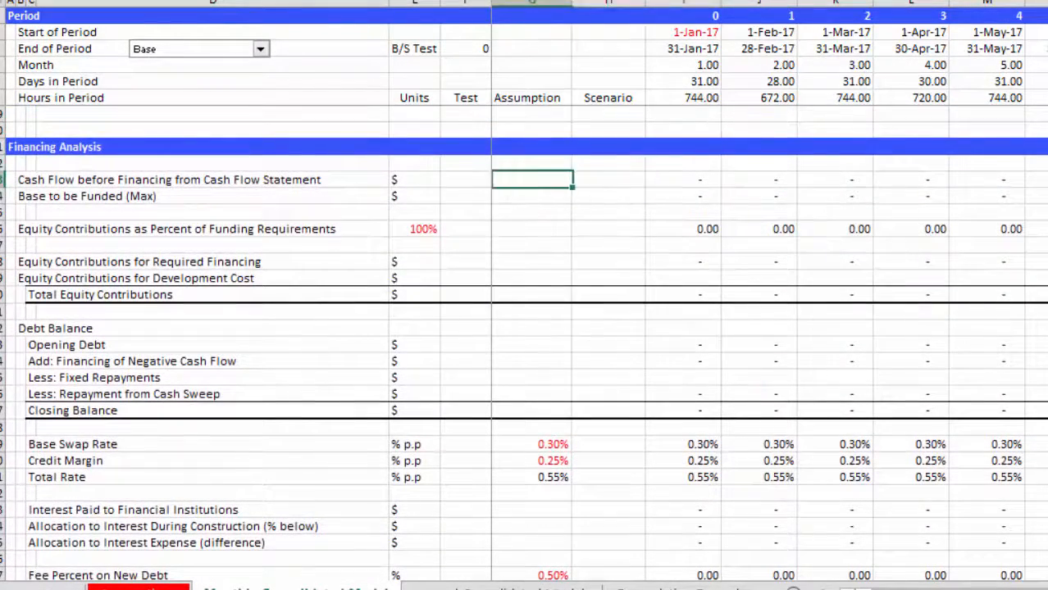
- Examine the filled rows down the 31-Jan-17 column, from Financing Analysis through Profit and Loss and Cash Flow to the Balance Sheet Test
key(Right)
key(Right)
key(Down)
key(Down)
key(Down)
key(Down)
key(Down)
key(Down)
key(Down)
key(Down)
key(Down)
key(Down)
key(Down)
key(Down)
key(Down)
key(Down)
key(Down)
key(Down)
key(Down)
key(Down)
key(Down)
key(Down)
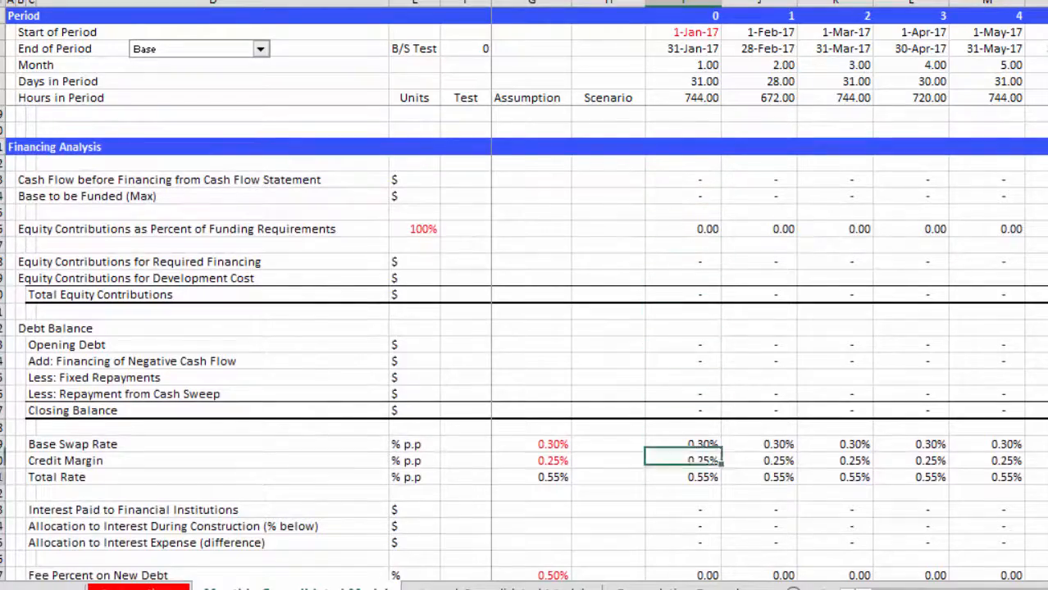
key(Down)
key(Down)
key(Down)
key(Down)
key(Down)
key(Down)
key(Down)
key(Down)
key(Down)
key(Down)
key(Down)
key(Down)
key(Down)
key(Down)
key(Down)
key(Down)
key(Down)
key(Down)
key(Down)
key(Down)
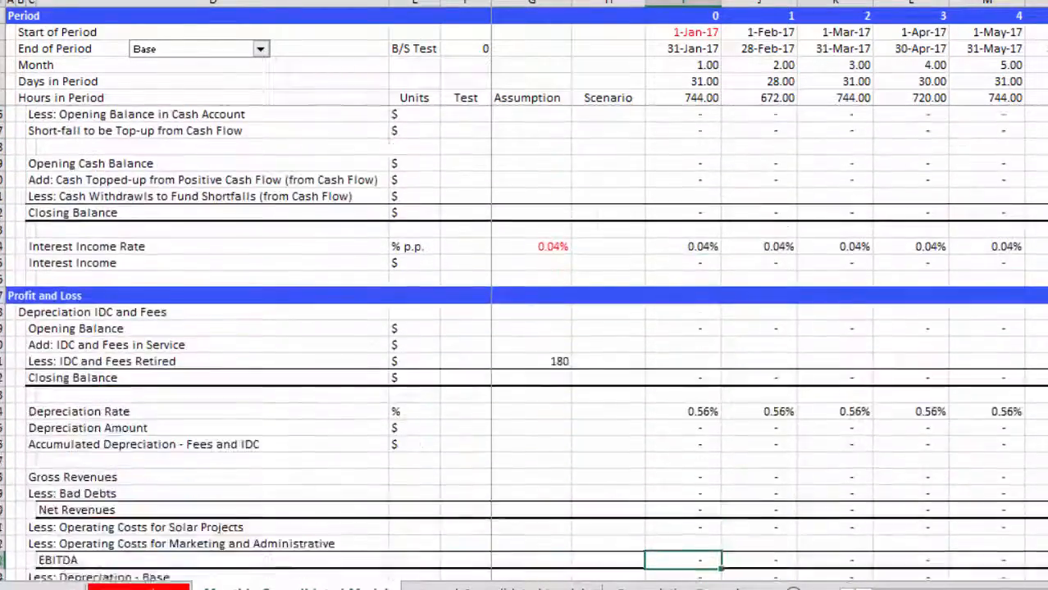
key(Down)
key(Down)
key(Down)
key(Down)
key(Down)
key(Down)
key(Down)
key(Down)
key(Down)
key(Down)
key(Down)
key(Down)
key(Down)
key(Down)
key(Down)
key(Down)
key(Down)
key(Down)
key(Down)
key(Down)
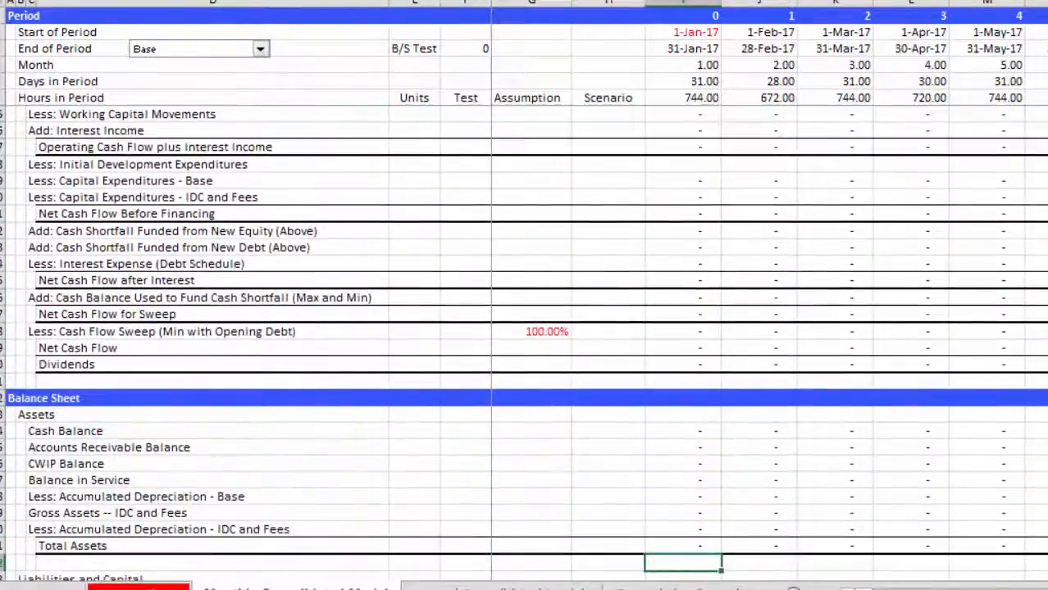
key(Down)
key(Down)
key(Down)
key(Down)
key(Down)
key(Down)
key(Down)
key(Down)
key(Down)
key(Down)
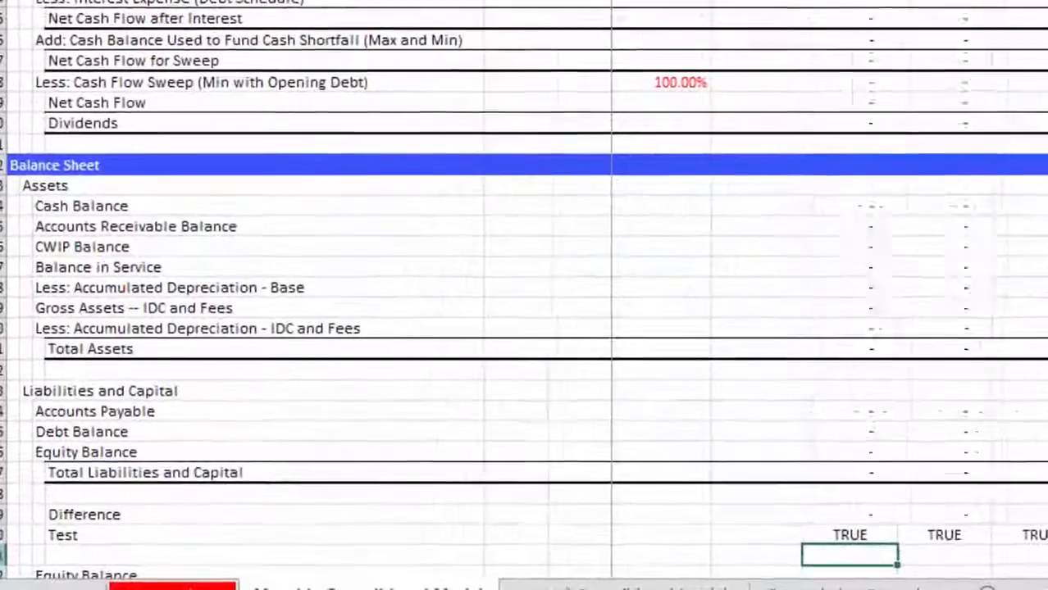
- Link the header's B/S Test cell to the Balance Sheet's Test cell in the Assumption column with an absolute reference
key(Up)
key(Up)
key(Up)
key(Left)
key(Left)
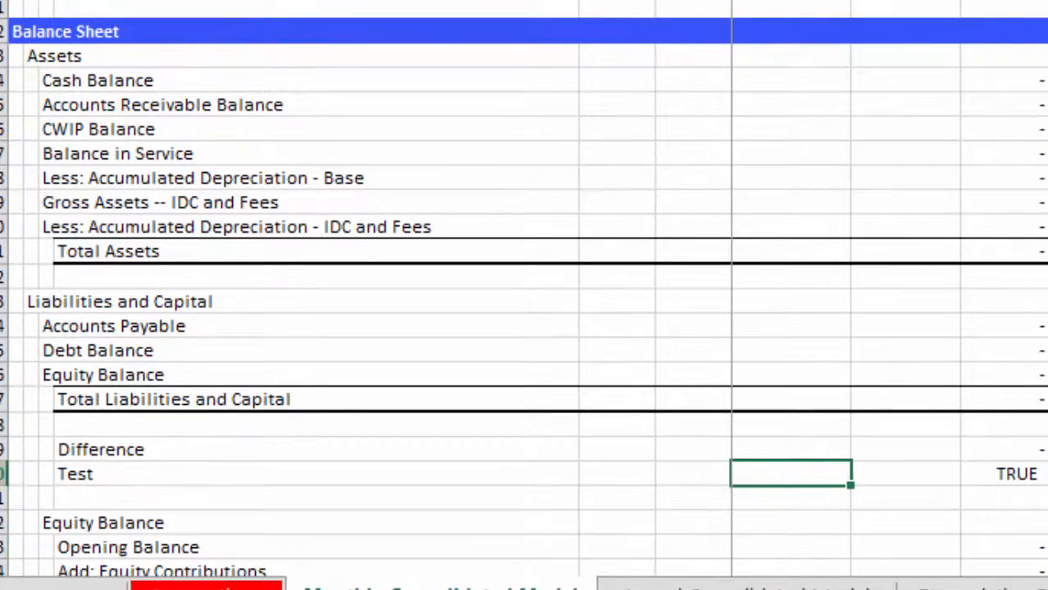
key(ctrl+Up)
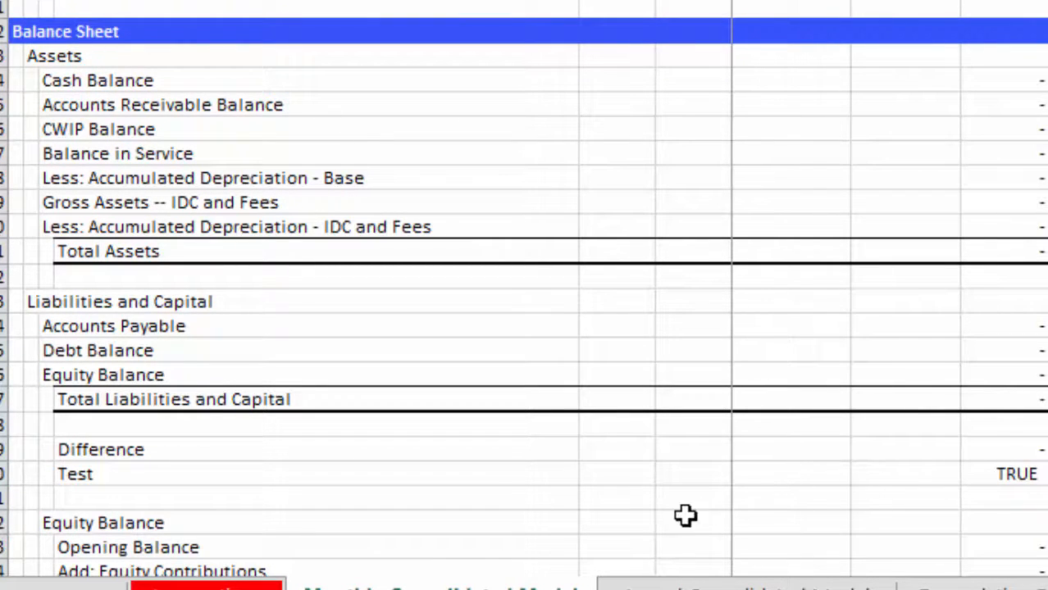
click(913, 477)
key(Right)
key(Left)
key(Left)
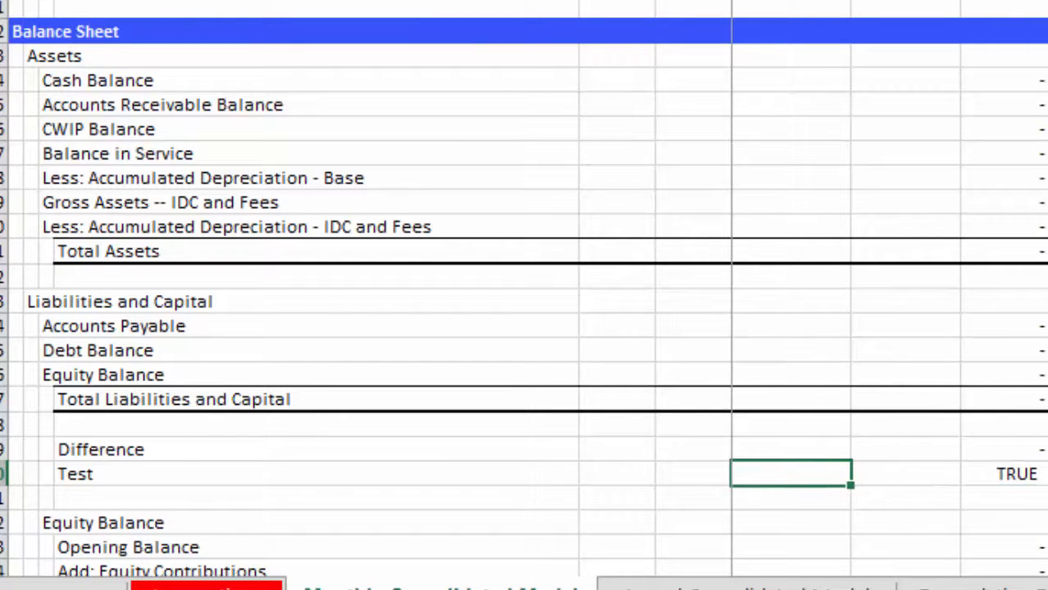
key(ctrl+Up)
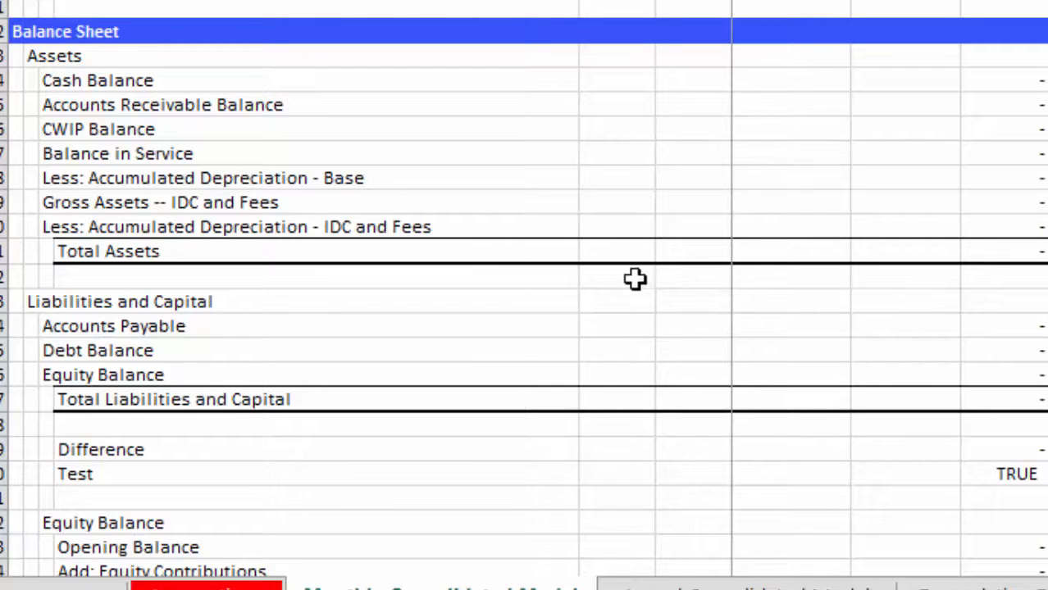
click(813, 477)
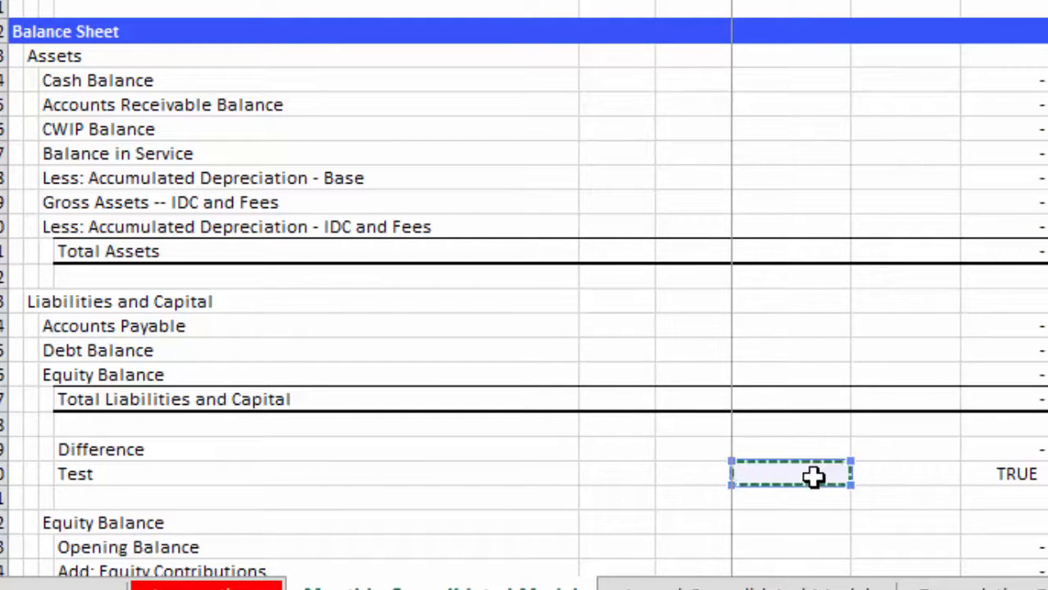
key(F4)
key(Return)
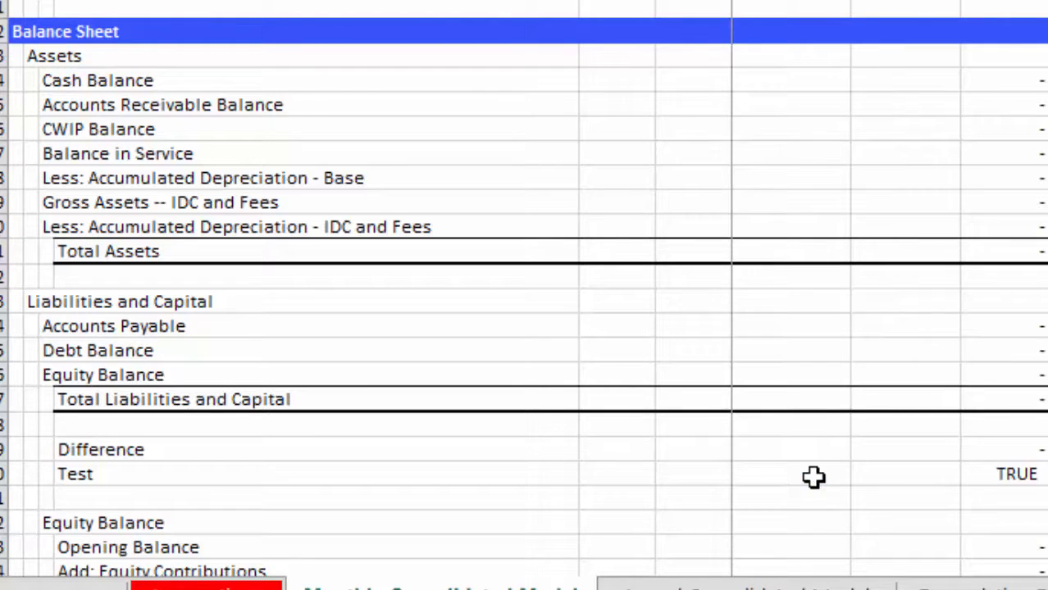
- Enter an AND formula in the Test row's Assumption cell that combines the Test results of all periods
click(813, 477)
text(=an)
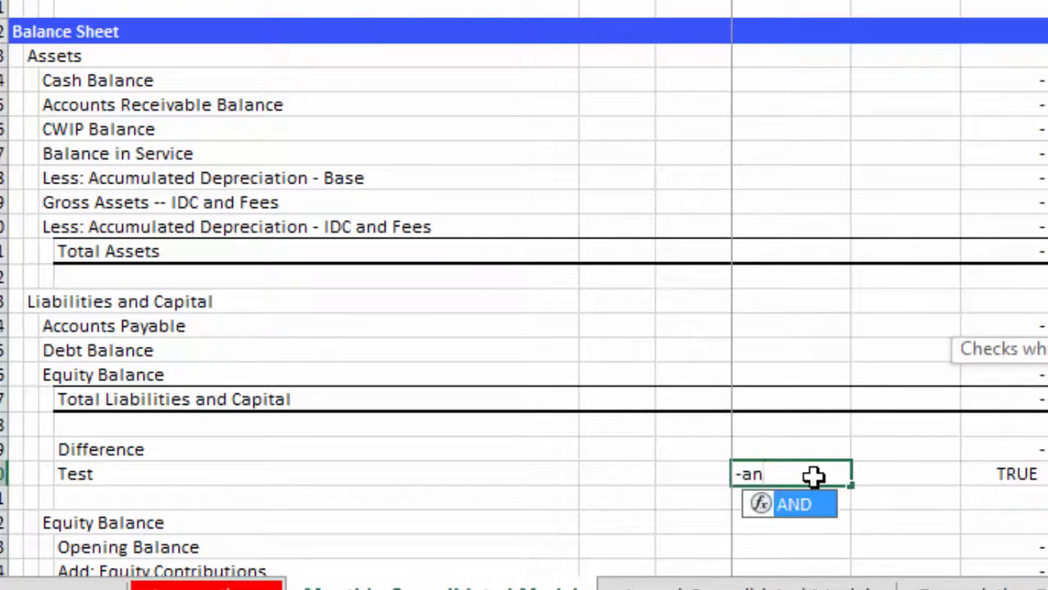
key(BackSpace)
key(BackSpace)
key(BackSpace)
text(=and()
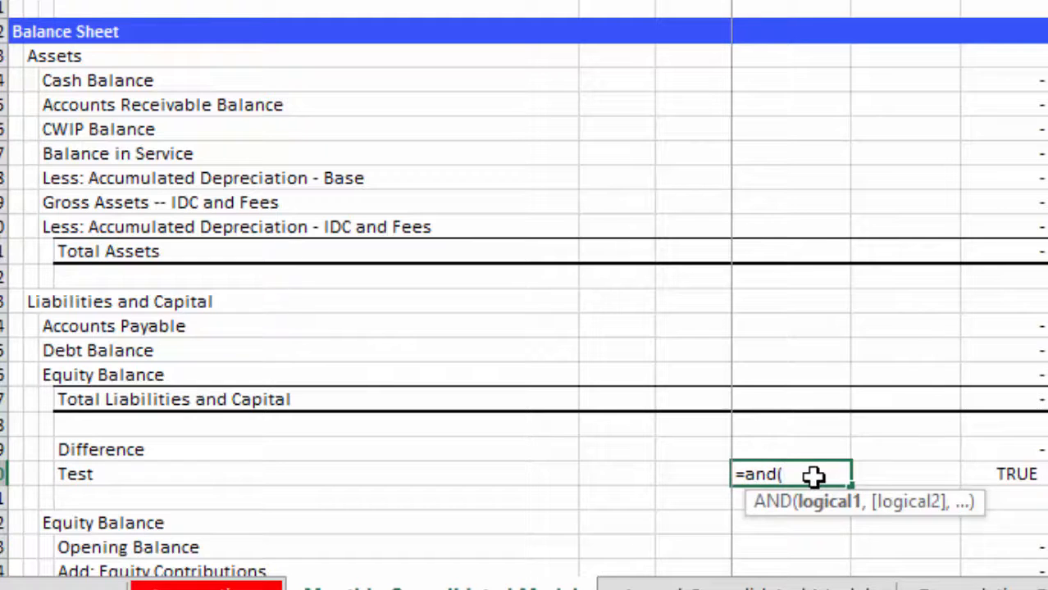
key(ctrl+Right)
key(ctrl+shift+Right)
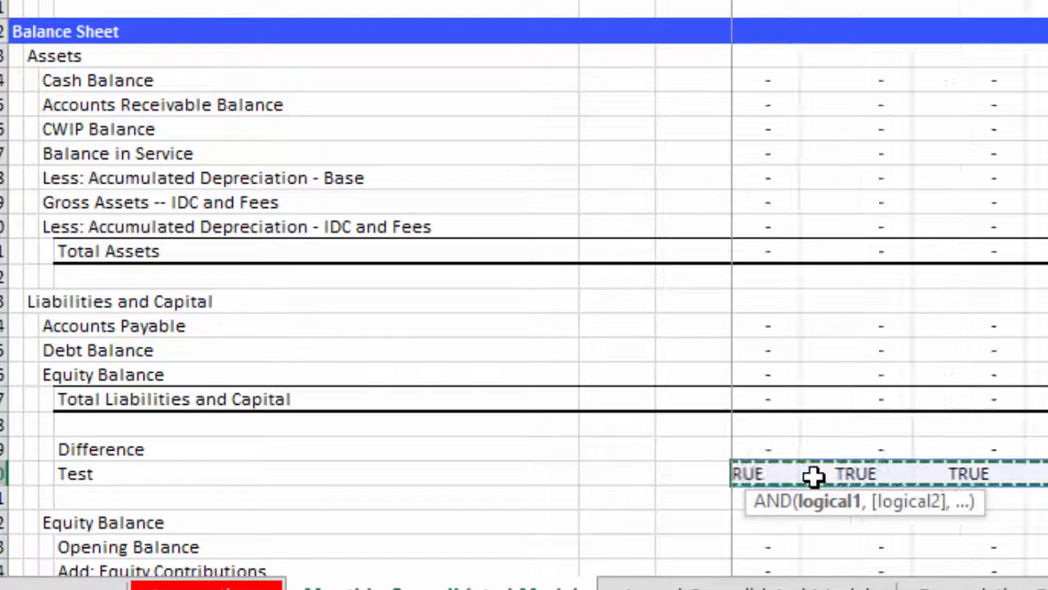
key(Return)
key(Up)
key(Left)
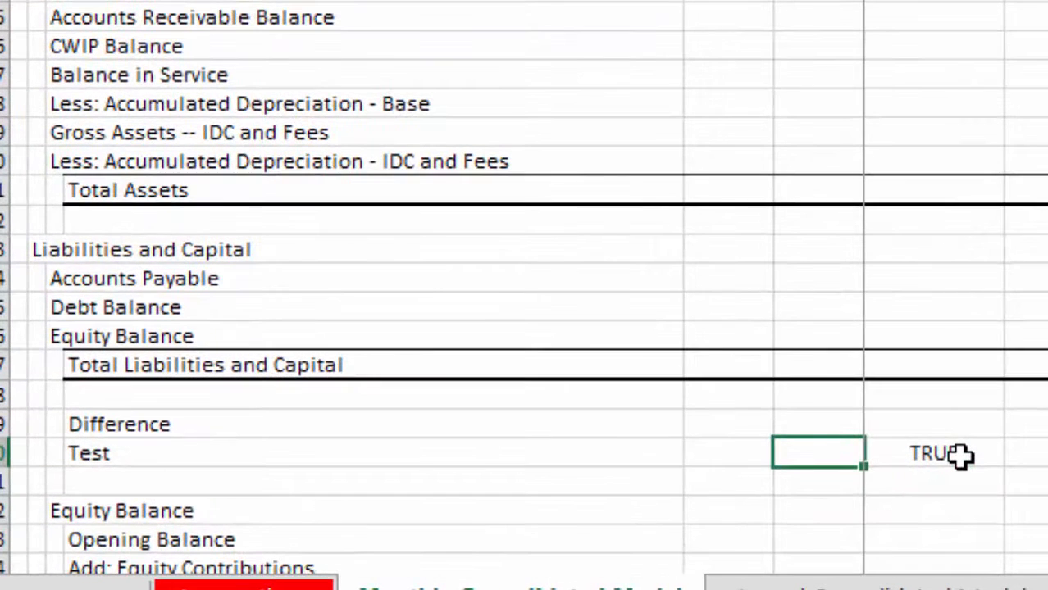
- Examine the overall Test and the 31-Mar-17 balances from Liabilities and Capital up to Accounts Receivable for the source of the imbalance
click(960, 456)
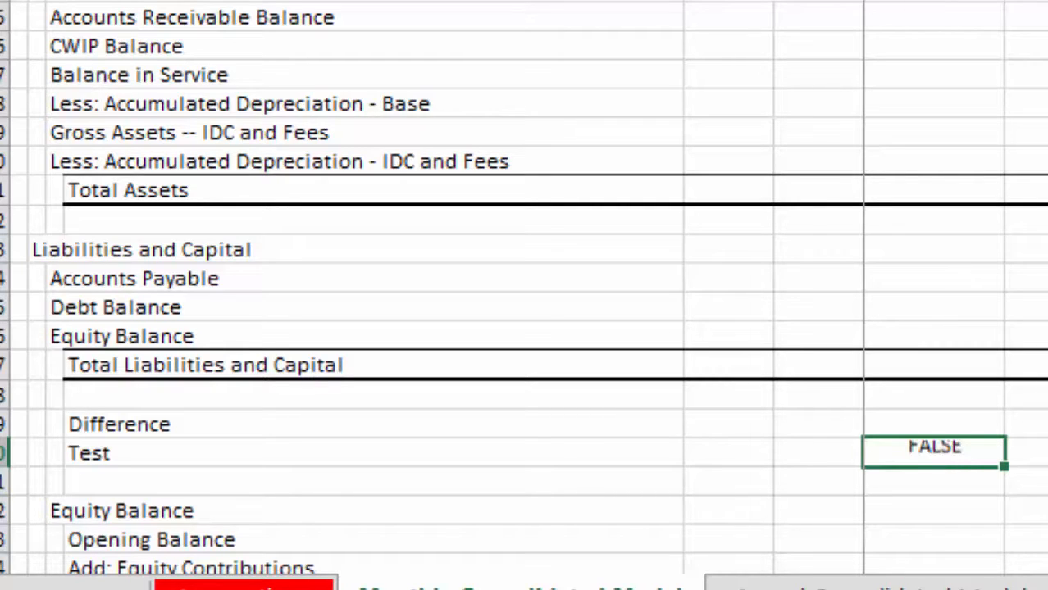
click(1041, 308)
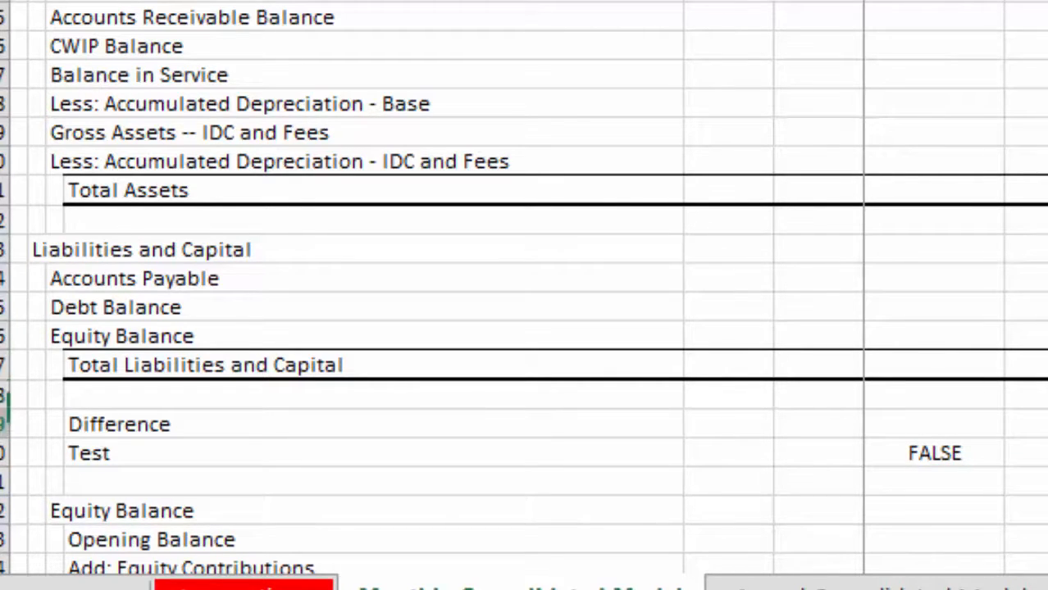
key(ctrl+Up)
key(ctrl+Up)
key(ctrl+Up)
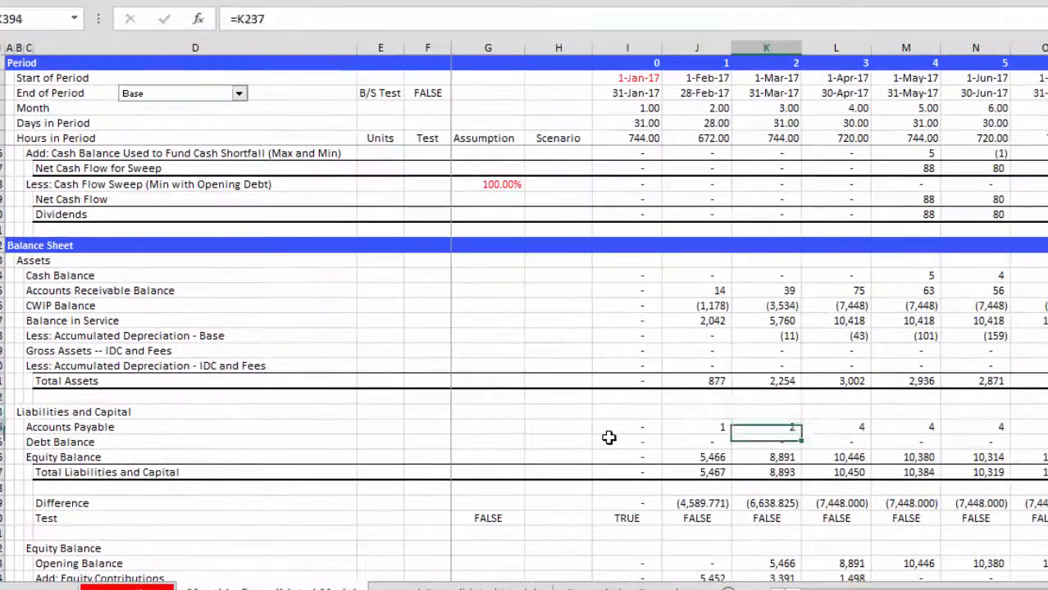
key(Up)
key(Up)
key(Up)
key(Up)
key(Up)
key(Up)
key(Left)
key(Left)
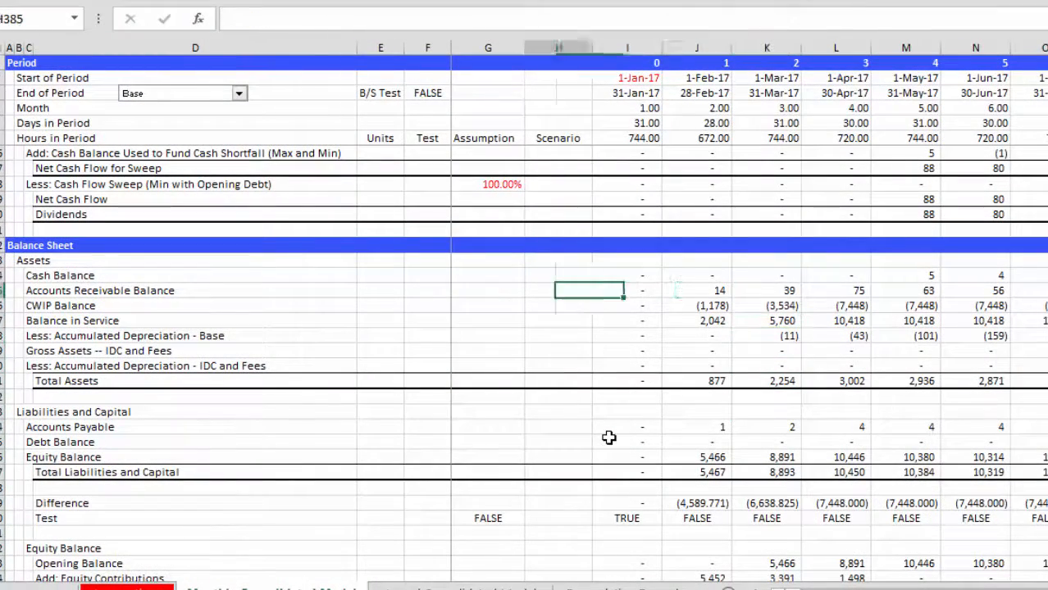
- Inspect the CWIP Balance row and the formula behind its 28-Feb-17 value
key(Down)
key(Left)
key(Left)
key(Left)
key(Left)
key(Left)
key(Right)
key(Right)
key(Right)
key(Right)
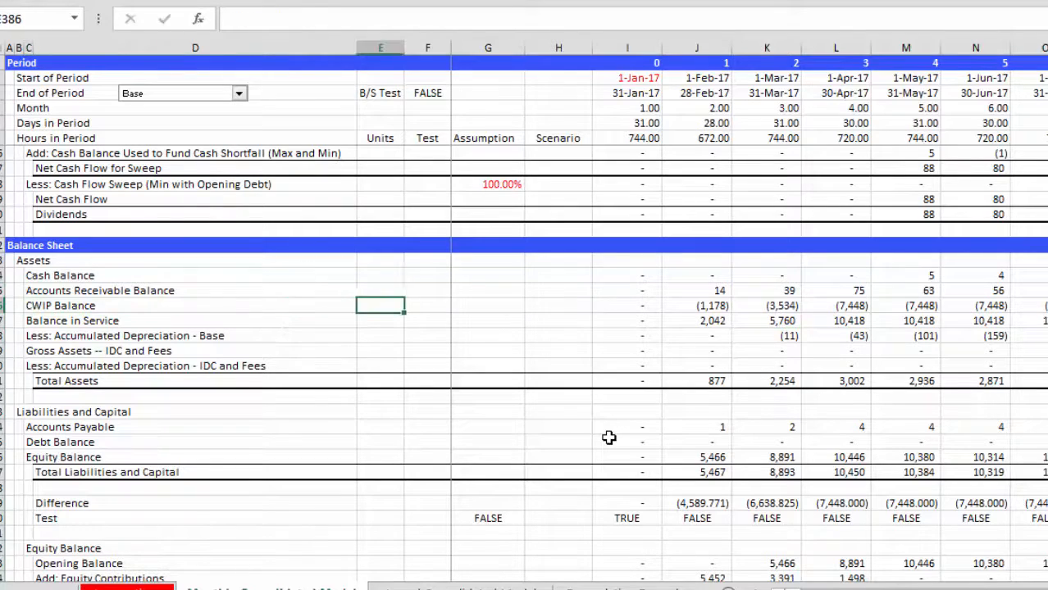
key(Right)
key(Right)
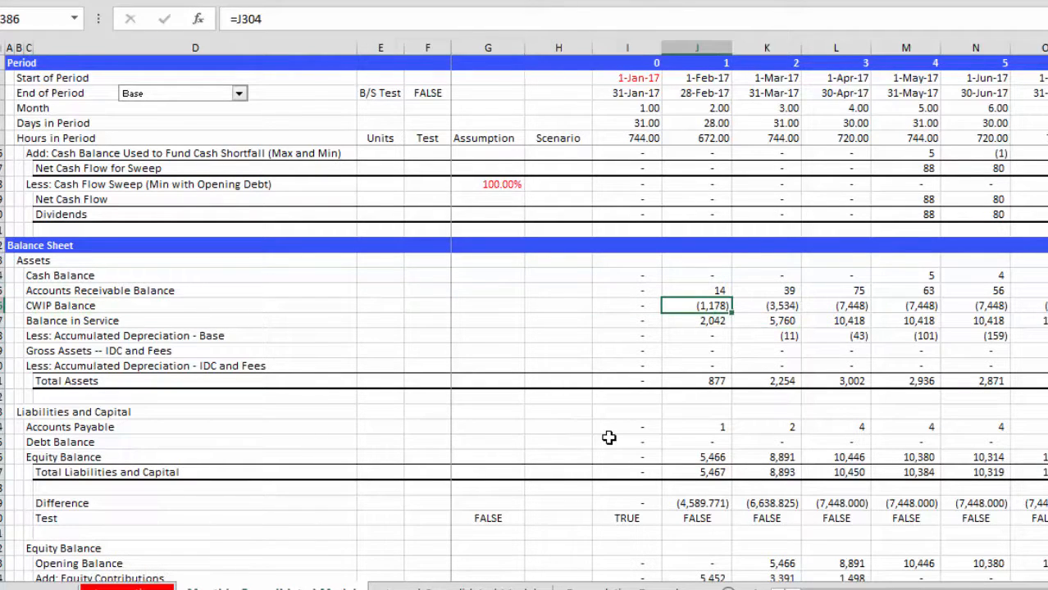
- Check the 28-Feb-17 Balance Sheet items from Balance in Service down to the Difference, including their source references
key(Down)
key(Down)
key(Down)
key(Down)
key(Down)
key(Down)
key(Down)
key(Down)
key(Down)
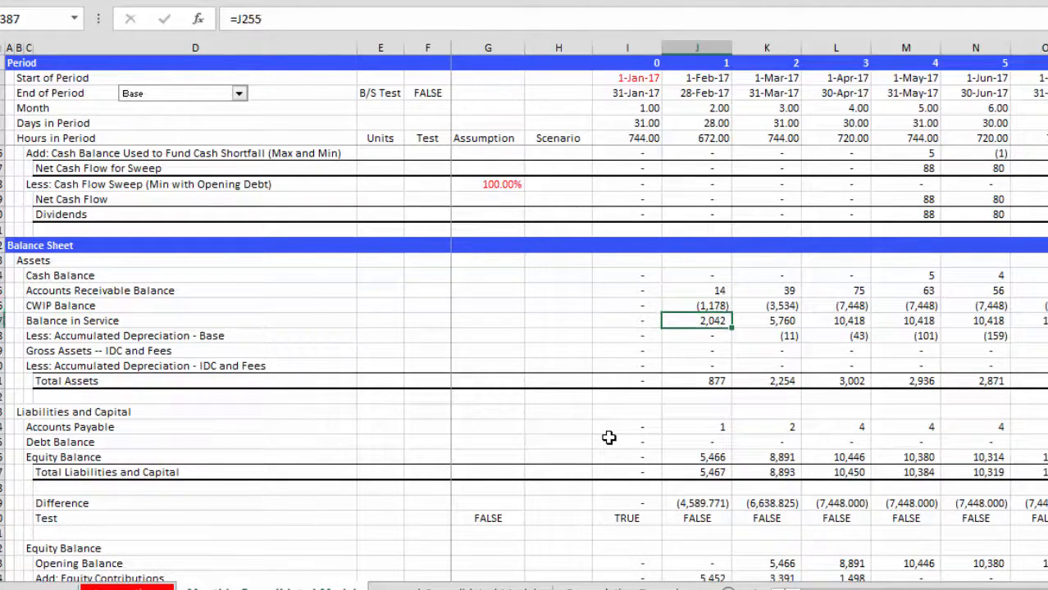
key(Up)
key(Up)
key(Down)
key(Down)
key(Down)
key(Down)
key(Down)
key(Down)
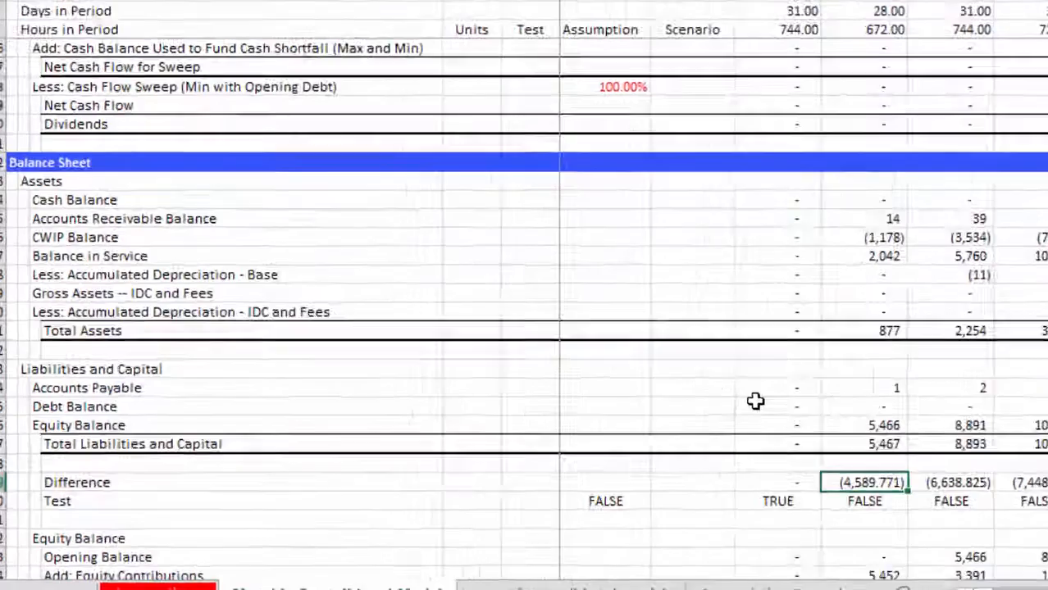
- Trace the 28-Feb-17 CWIP Balance from the Balance Sheet back to the Construction Work in Progress Balance section
key(Up)
key(Up)
key(Up)
key(Up)
key(Up)
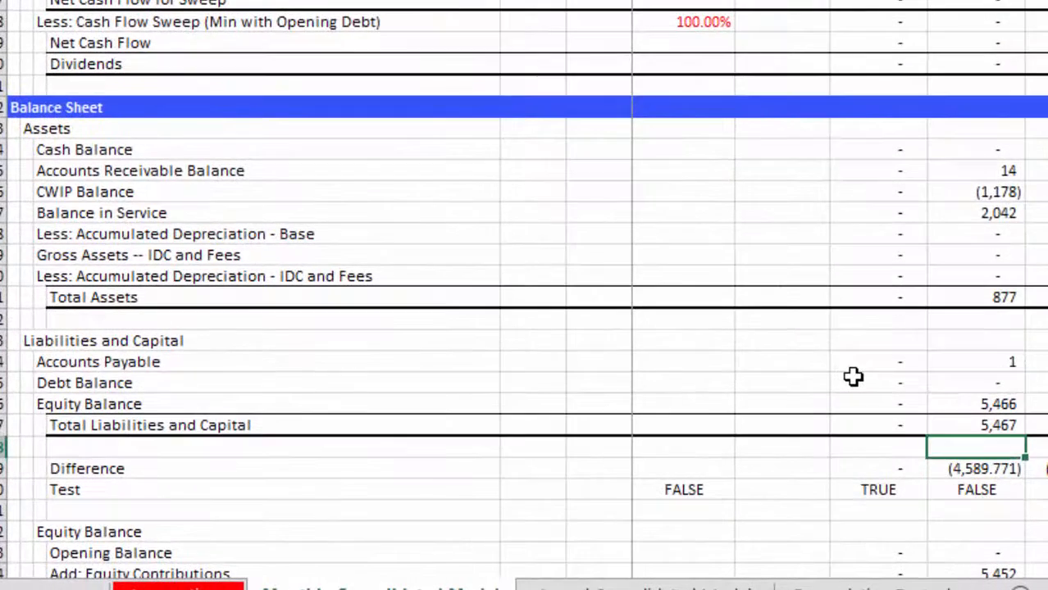
key(Up)
key(Up)
key(Up)
key(Up)
key(Up)
key(Up)
key(Up)
key(Up)
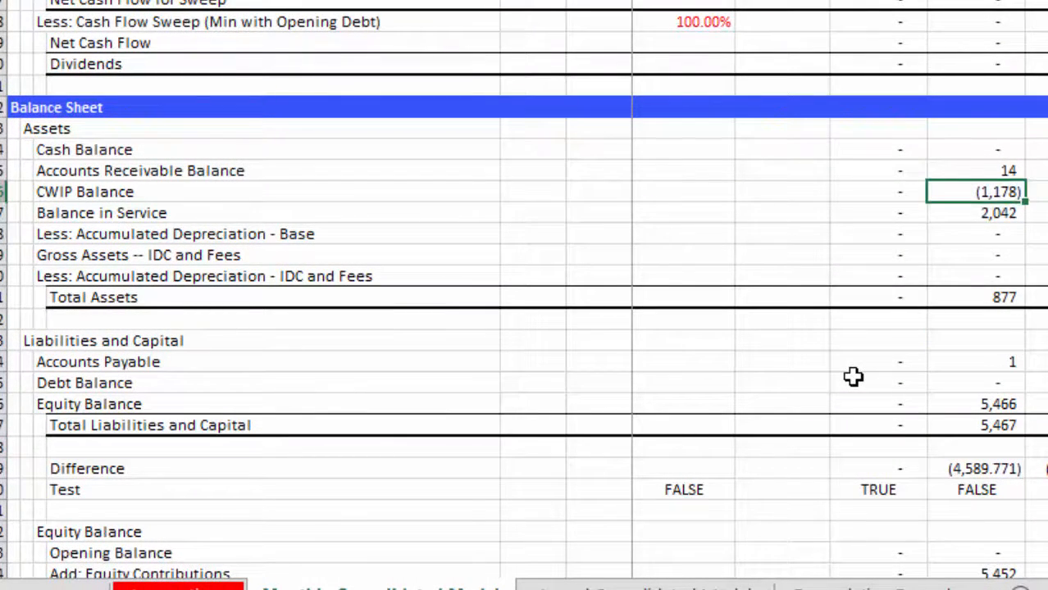
key(Up)
key(Up)
key(Up)
key(Up)
key(Up)
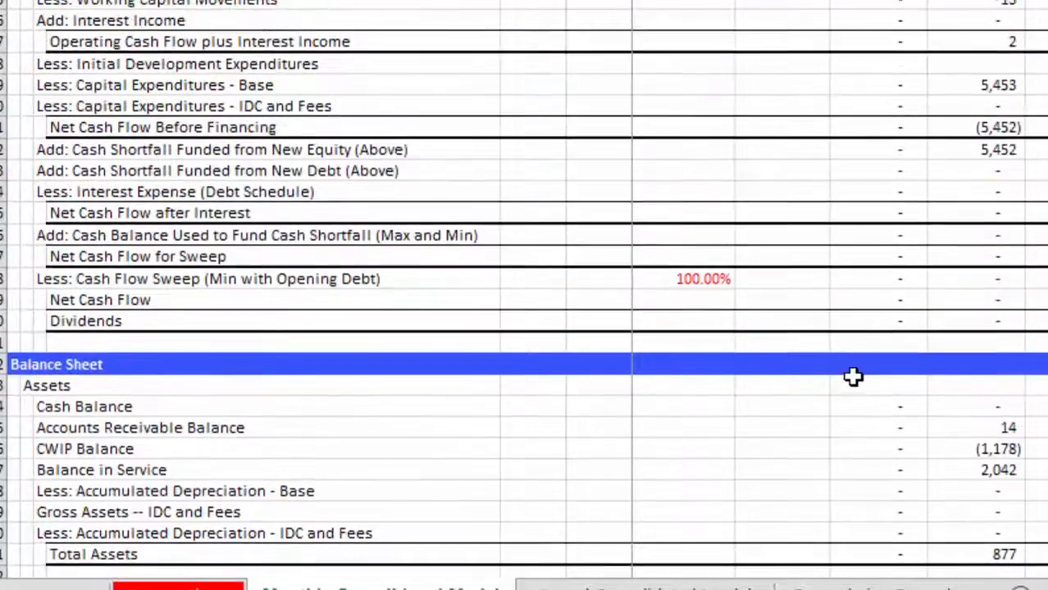
scroll(853, 376, up, 17)
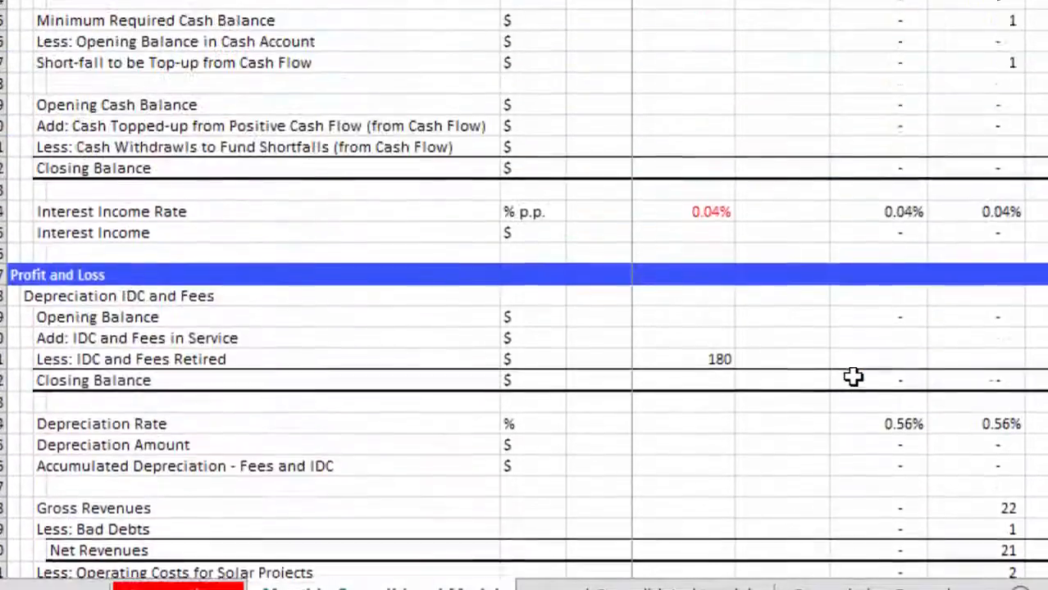
scroll(853, 376, up, 3)
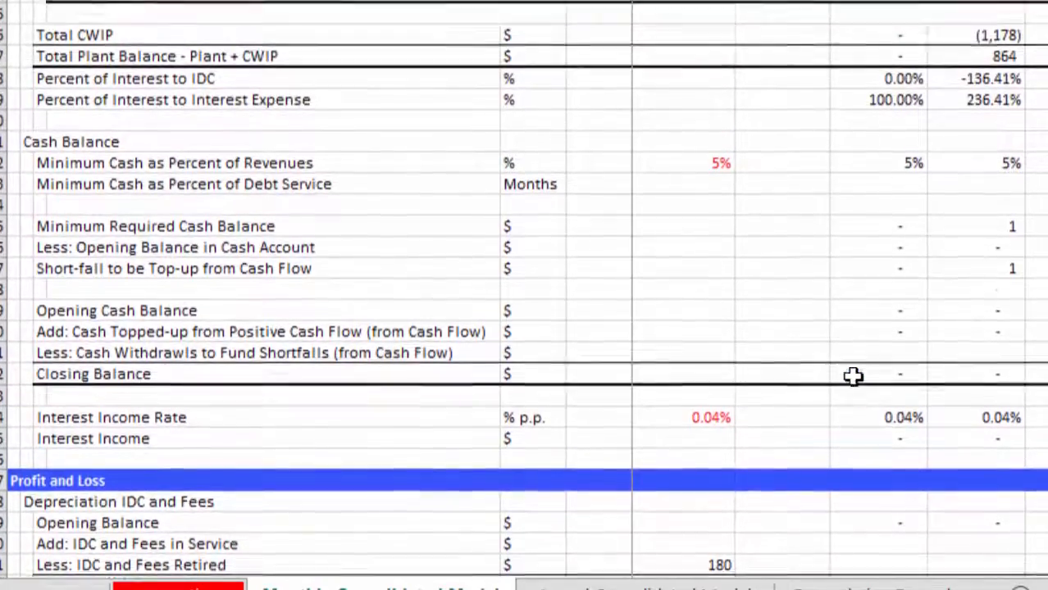
- Examine the Opening Balance, Total Capital Expenditures, Plant Placed in Service and Closing Balance in the Construction Work in Progress Balance section
key(Down)
key(Down)
key(Down)
key(Down)
key(Down)
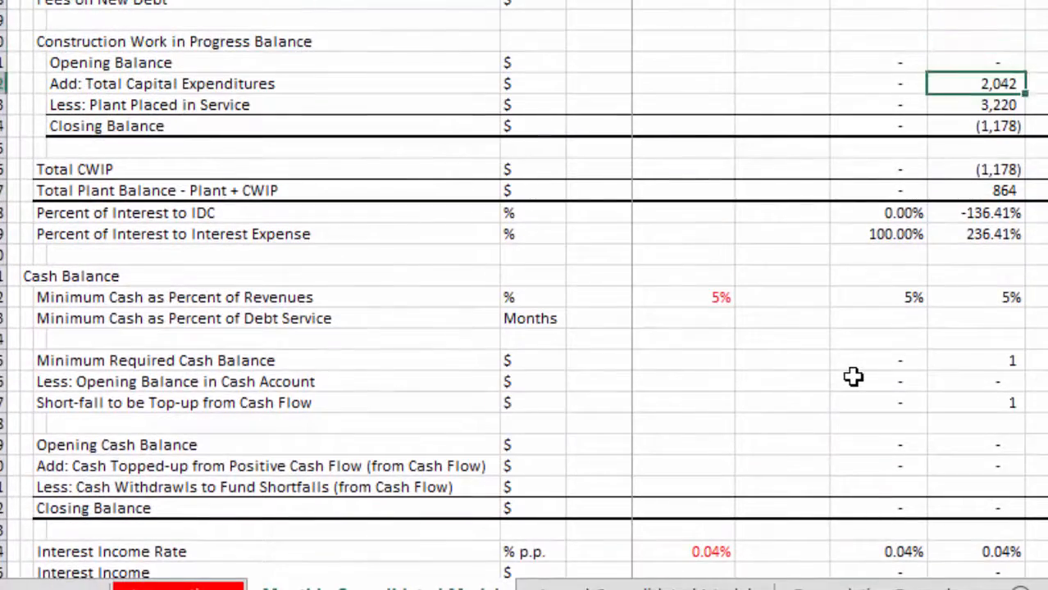
key(Down)
key(Down)
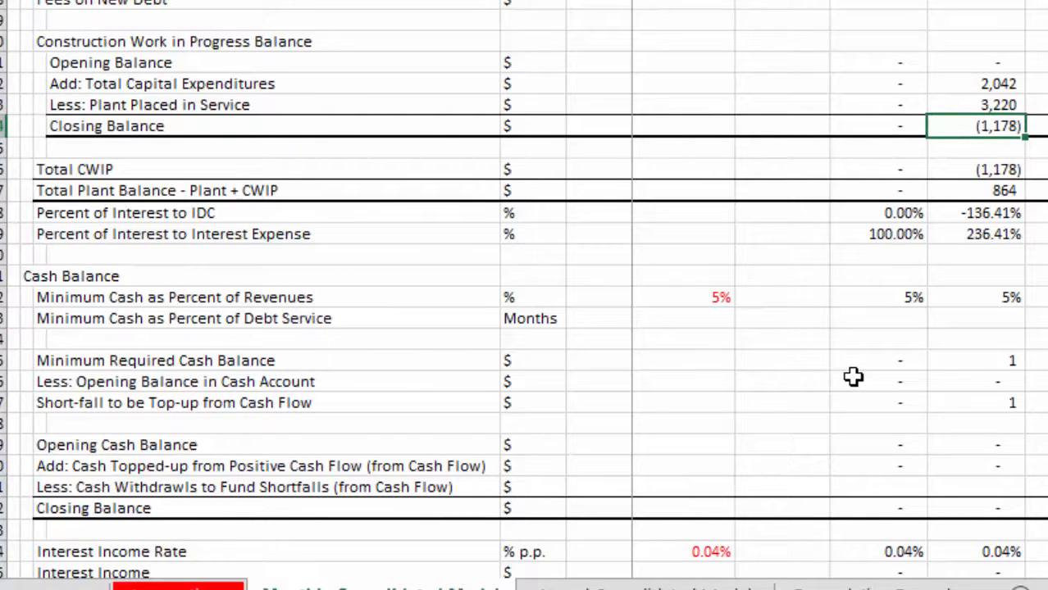
key(Up)
key(Up)
key(Up)
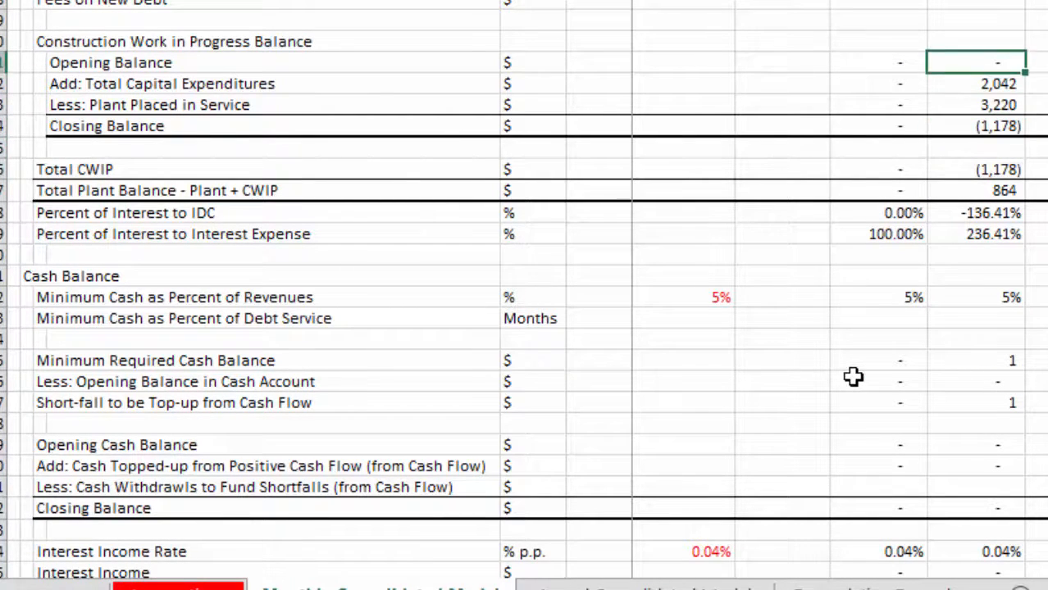
key(Down)
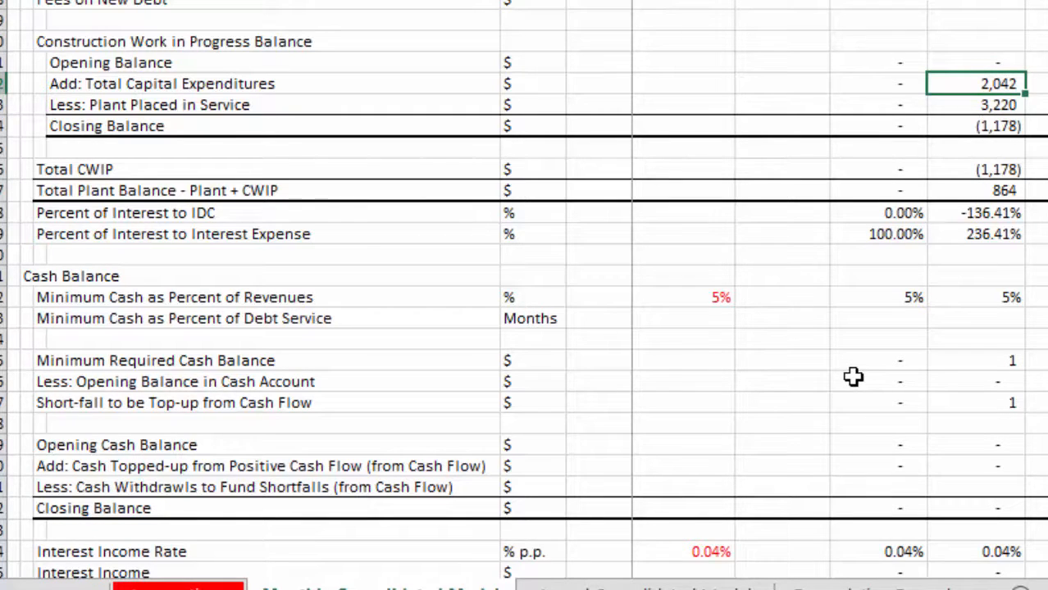
key(Left)
key(Left)
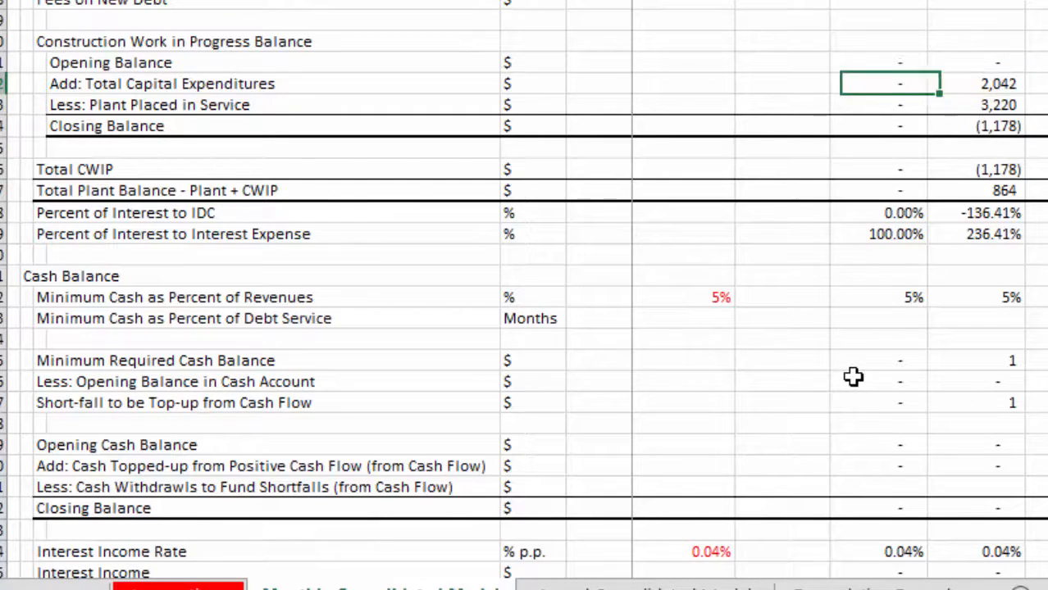
key(Right)
key(Right)
key(Down)
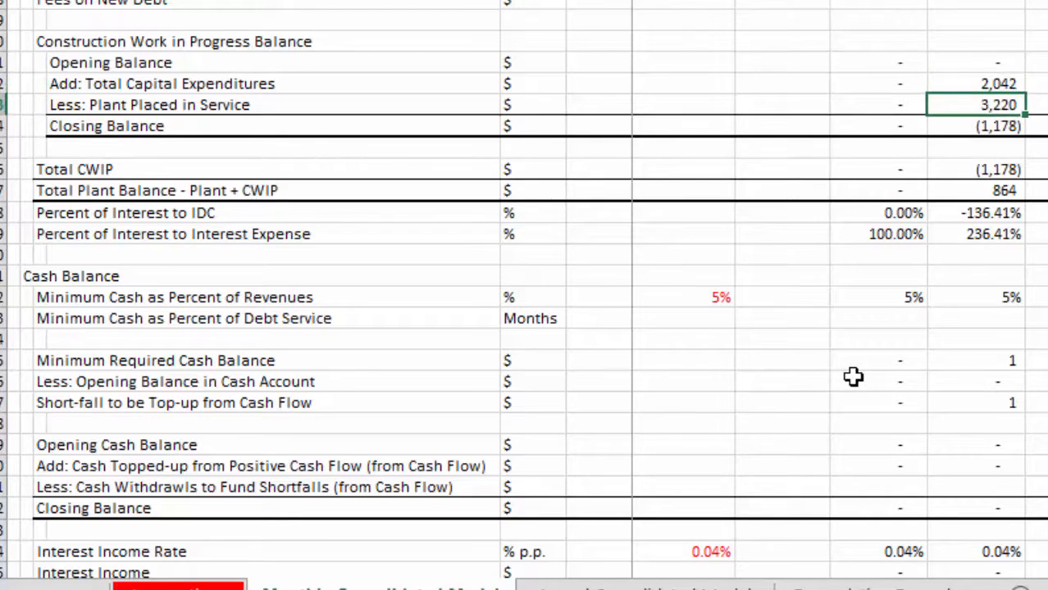
- Link the first period's Less: Plant Placed in Service to Amount Placed in Service this Period in the Depreciation section
key(Left)
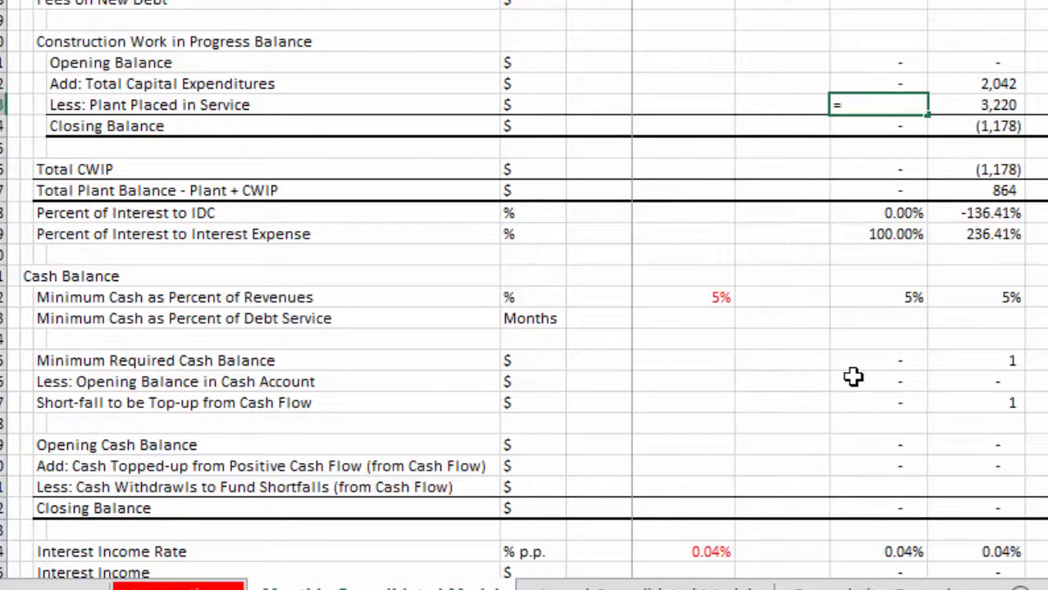
key(Page_Up)
key(Page_Up)
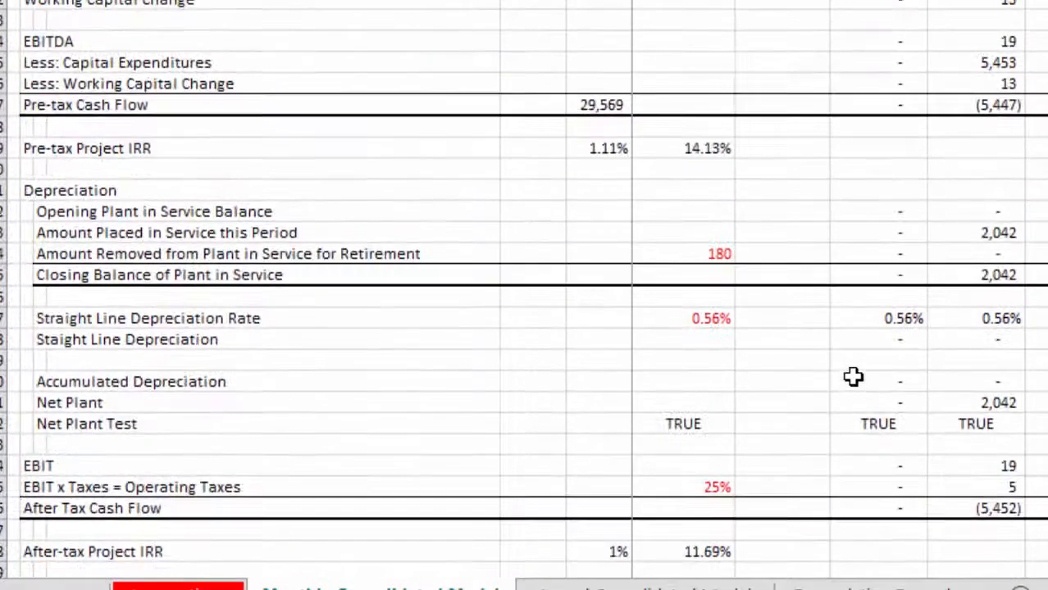
key(Page_Up)
key(Page_Up)
key(Page_Up)
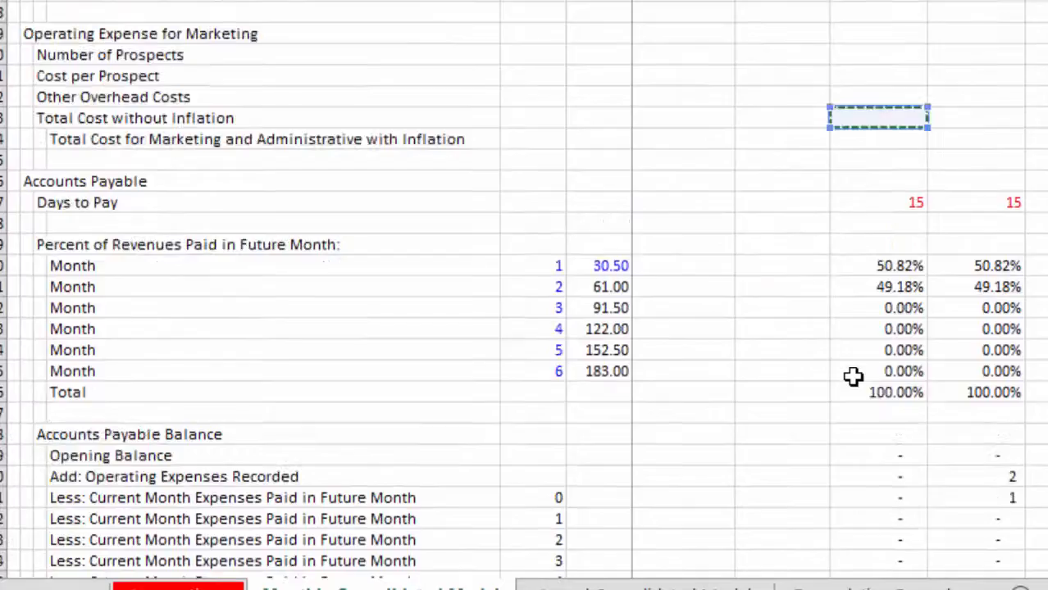
key(Page_Down)
key(Page_Down)
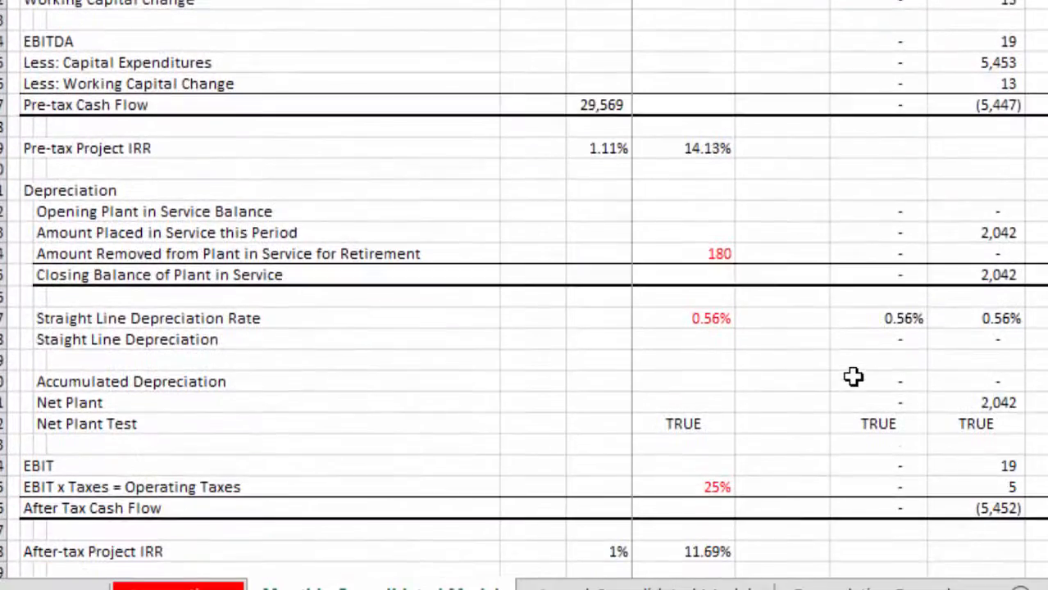
key(Down)
key(Down)
key(Down)
key(Down)
key(Down)
key(Down)
key(Down)
key(Down)
key(Down)
key(Down)
key(Up)
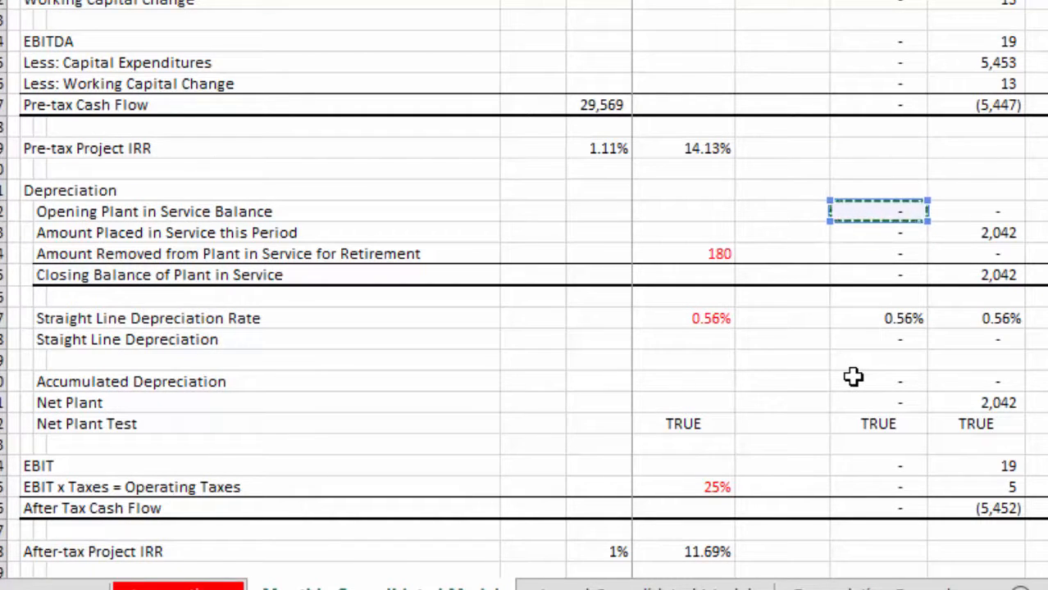
key(Down)
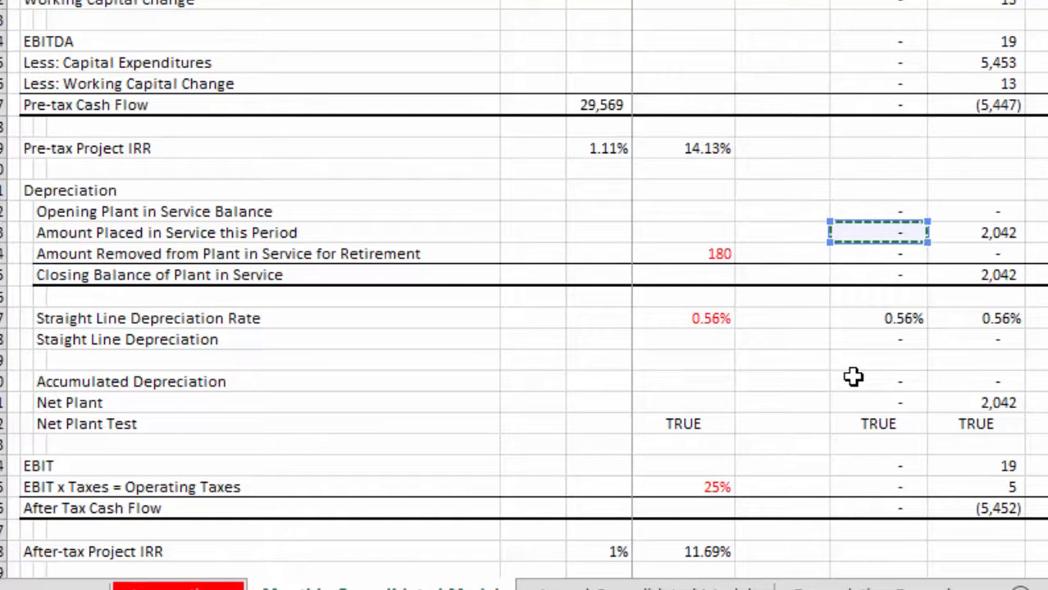
key(Return)
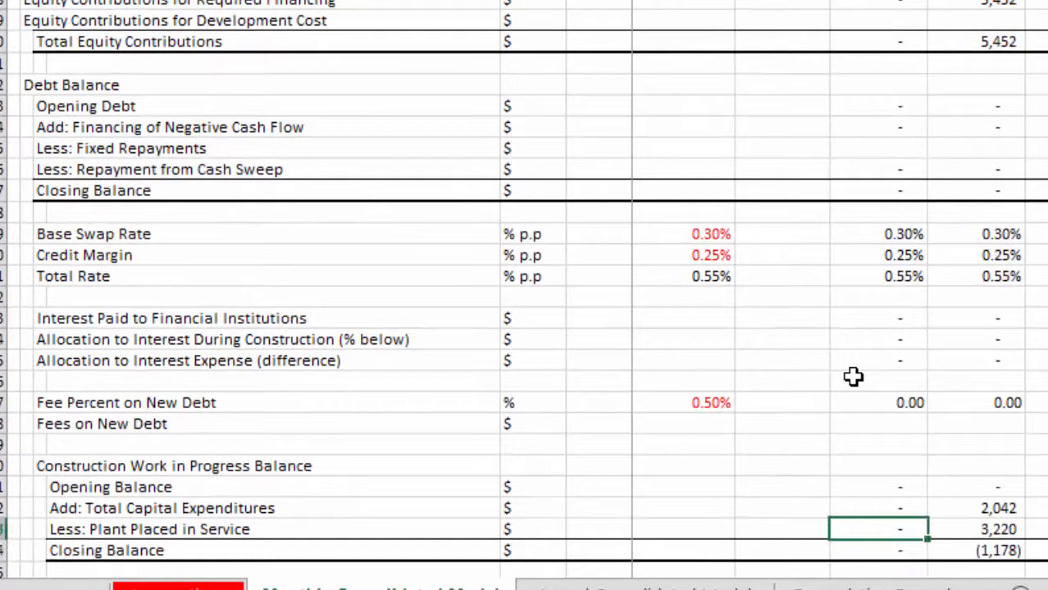
- Copy the Less: Plant Placed in Service formula across all periods and check the Closing Balance of Construction Work in Progress
key(Right)
key(Left)
key(ctrl+shift+Right)
key(ctrl+r)
key(Left)
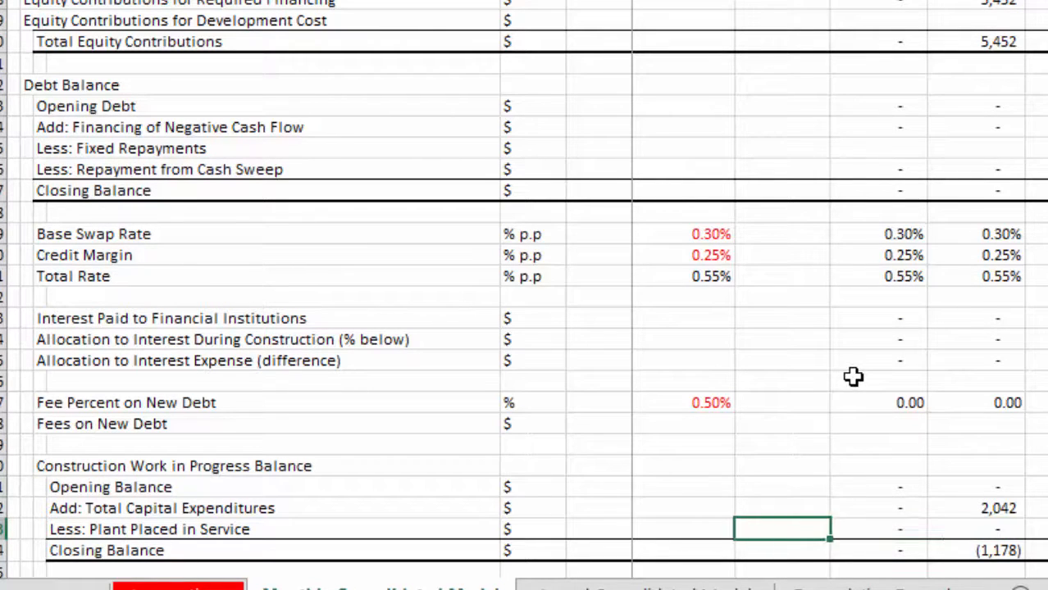
key(Right)
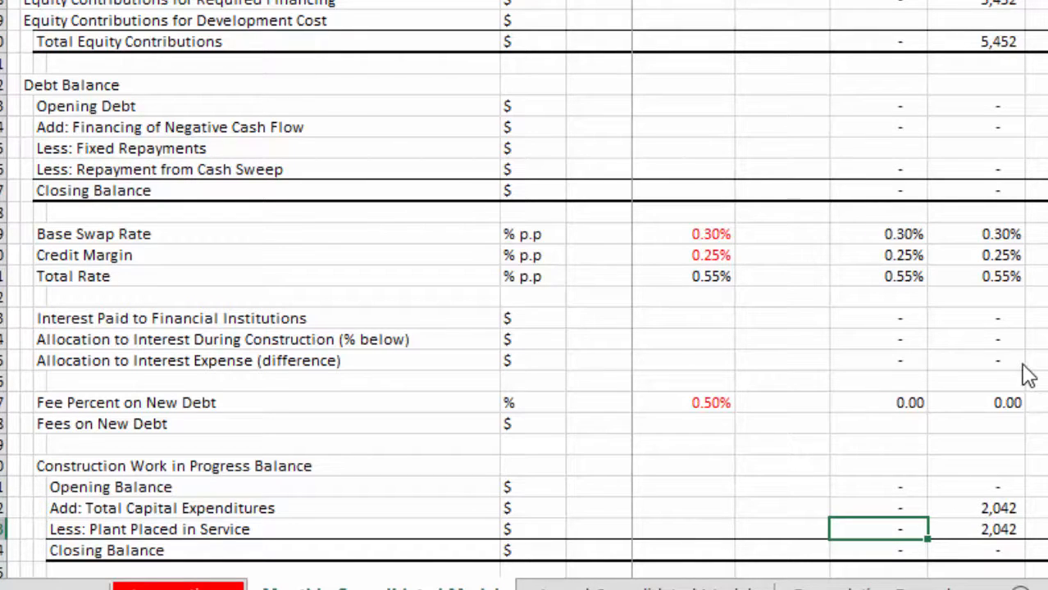
key(Right)
key(Right)
key(Left)
key(Left)
key(Right)
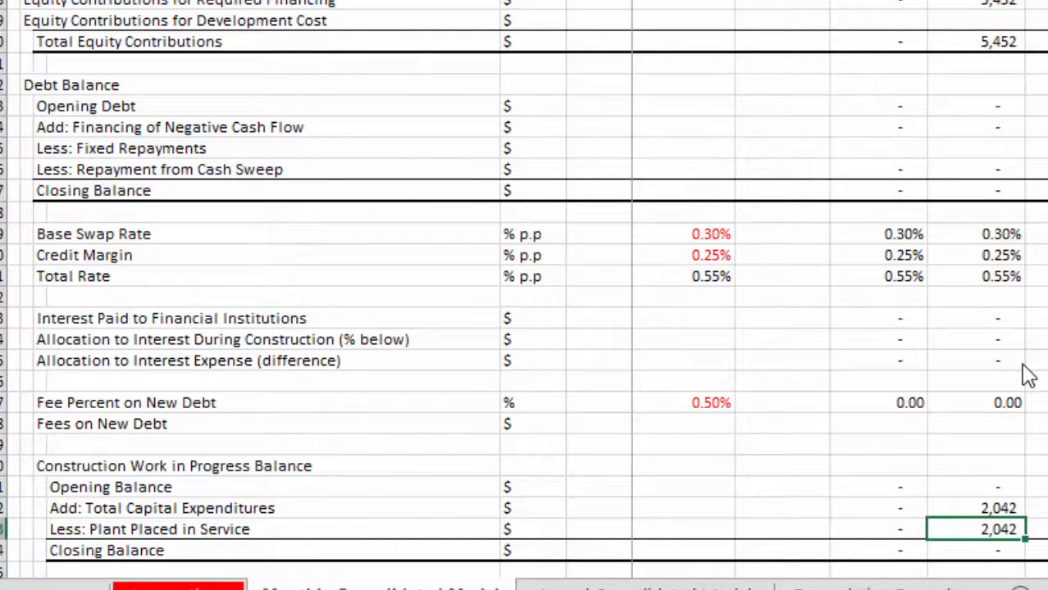
key(Down)
key(Down)
- Link the first period's Add: Total Capital Expenditures in the Construction Work in Progress Balance to the Net Capital Expenditures row
key(Up)
key(Up)
key(Up)
key(Left)
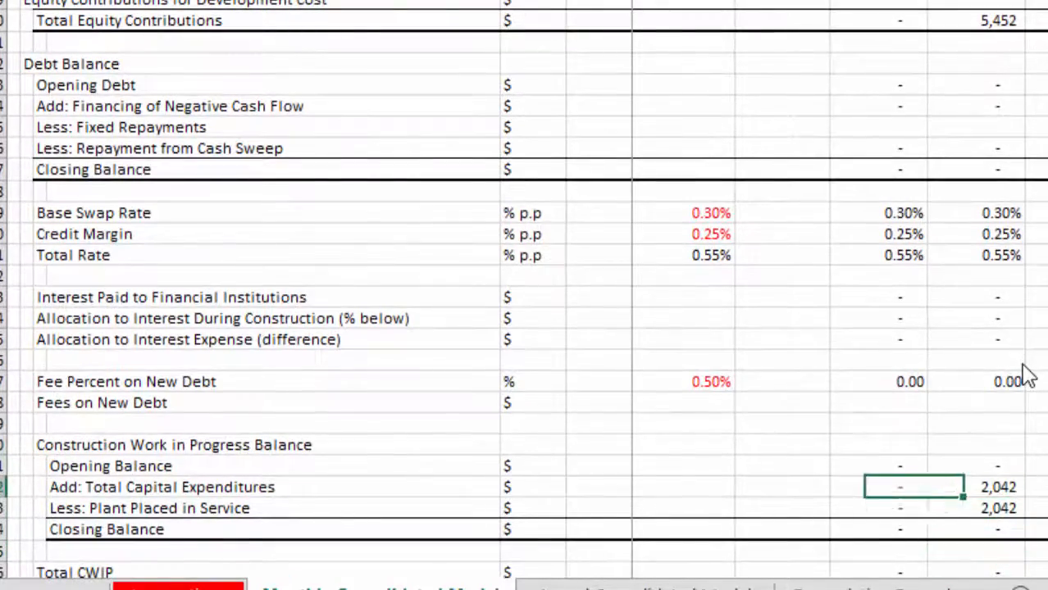
key(Left)
scroll(1029, 376, up, 20)
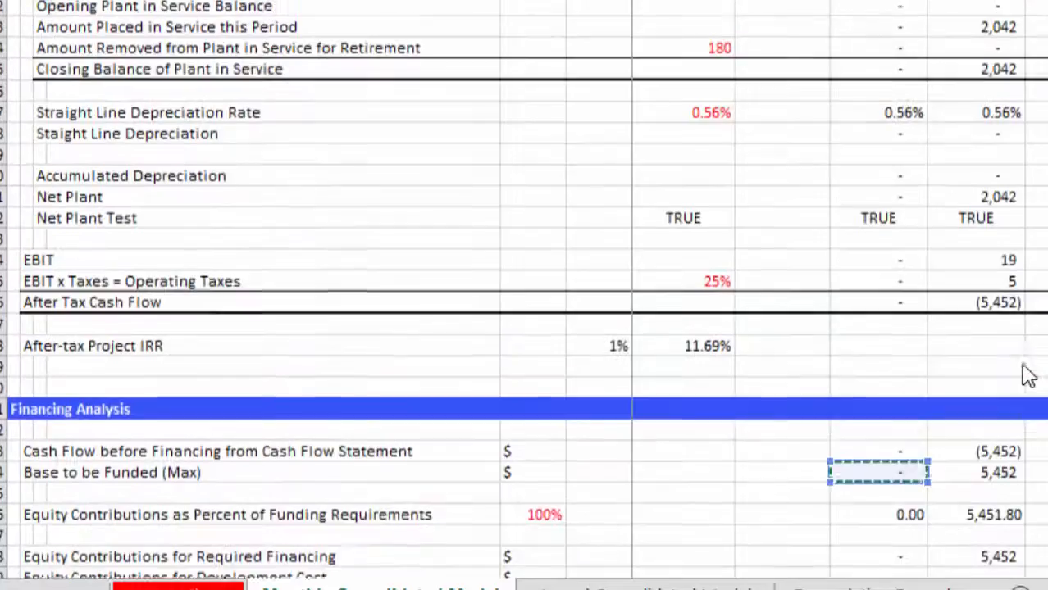
scroll(1028, 375, up, 9)
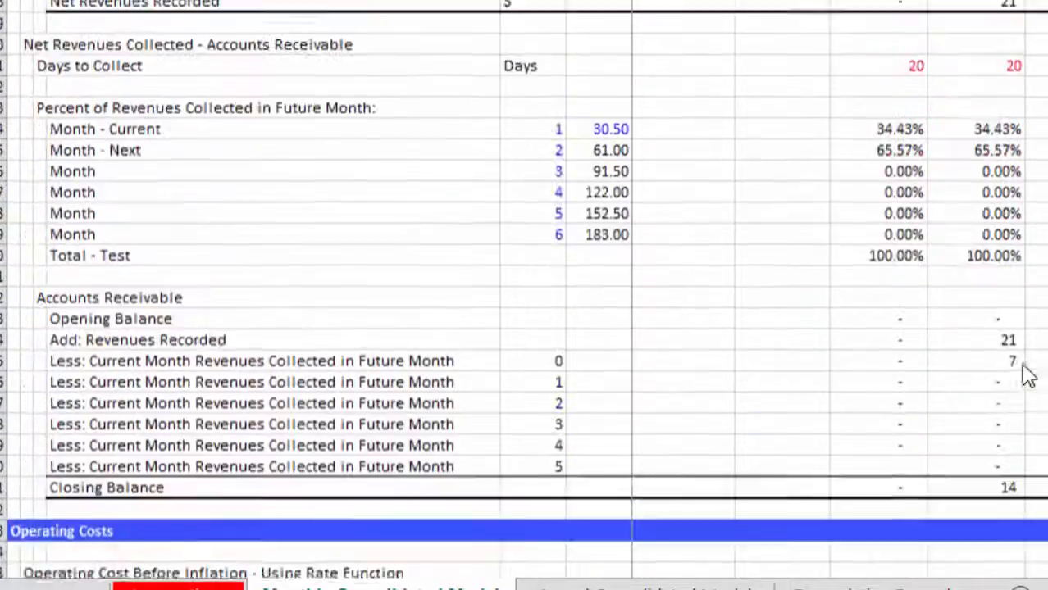
scroll(1029, 375, up, 20)
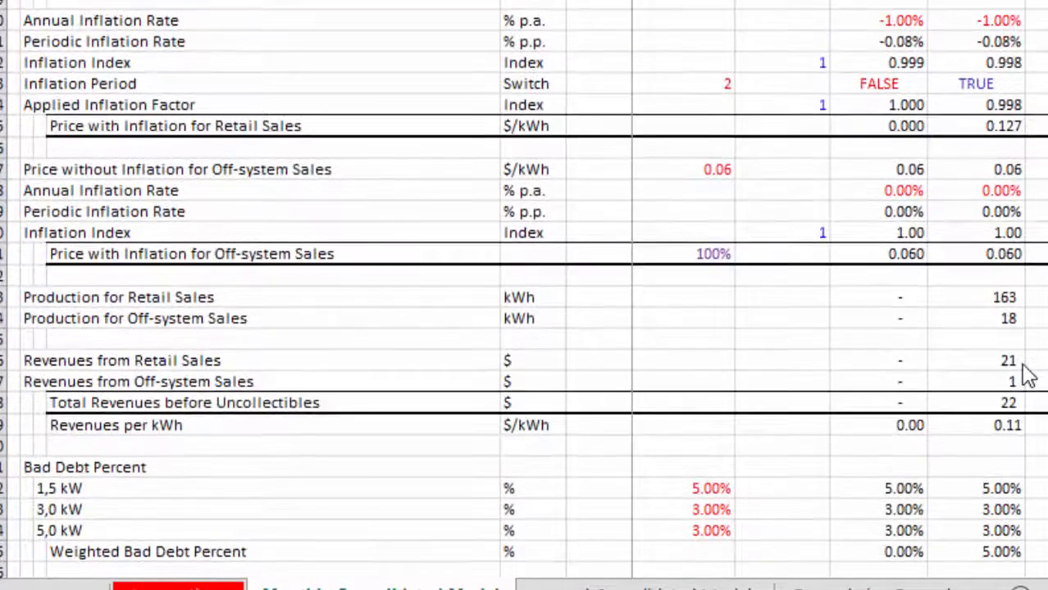
key(Down)
key(Down)
key(Down)
key(Down)
key(Down)
key(Down)
key(Down)
key(Down)
key(Down)
key(Down)
key(Down)
key(Down)
key(Down)
key(Down)
key(Down)
key(Down)
key(Down)
key(Down)
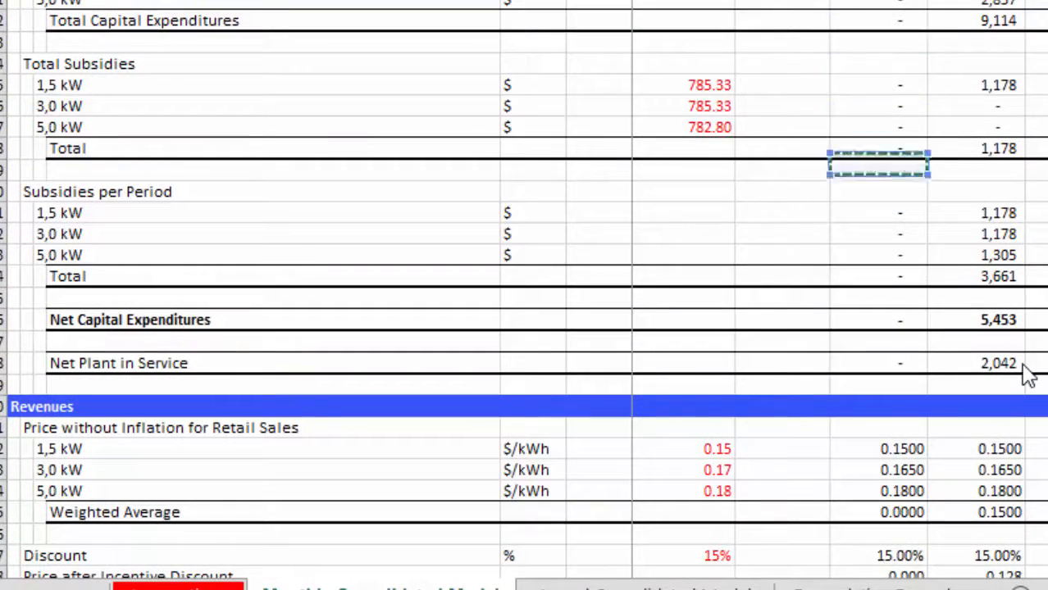
key(Return)
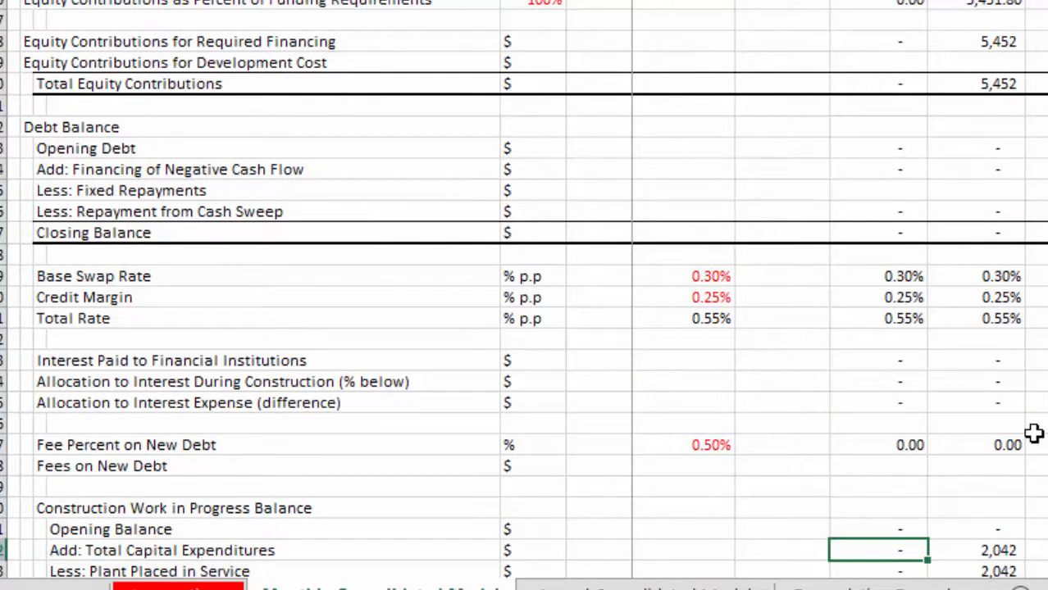
- Review the Balance Sheet's Difference and its asset rows, ending at the 28-Feb-17 Balance in Service
key(Page_Down)
key(Page_Down)
key(Page_Down)
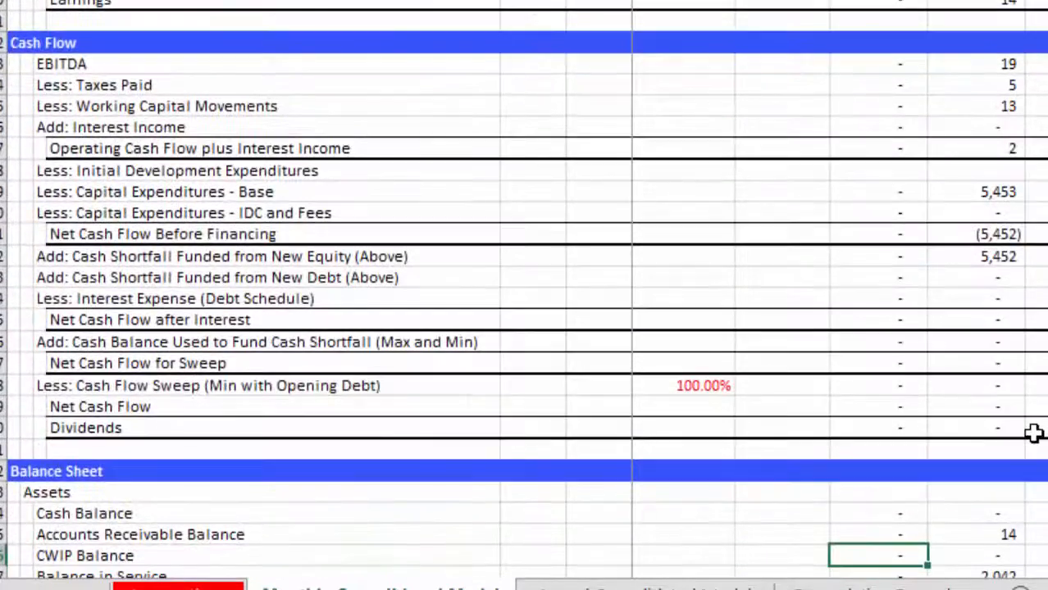
key(Page_Down)
key(Up)
key(Up)
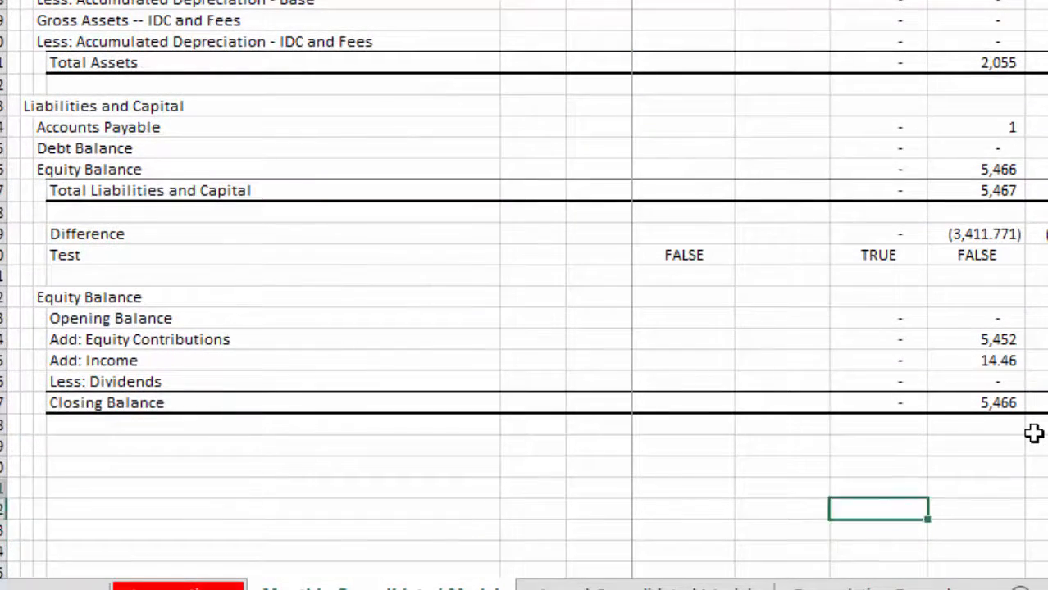
key(Up)
key(Up)
key(Up)
key(Up)
key(Up)
key(Up)
key(Up)
key(Up)
key(Up)
key(Up)
key(Up)
key(Up)
key(Up)
key(Up)
key(Up)
key(Up)
key(Up)
key(Up)
key(Up)
key(Up)
key(Down)
key(Down)
key(Down)
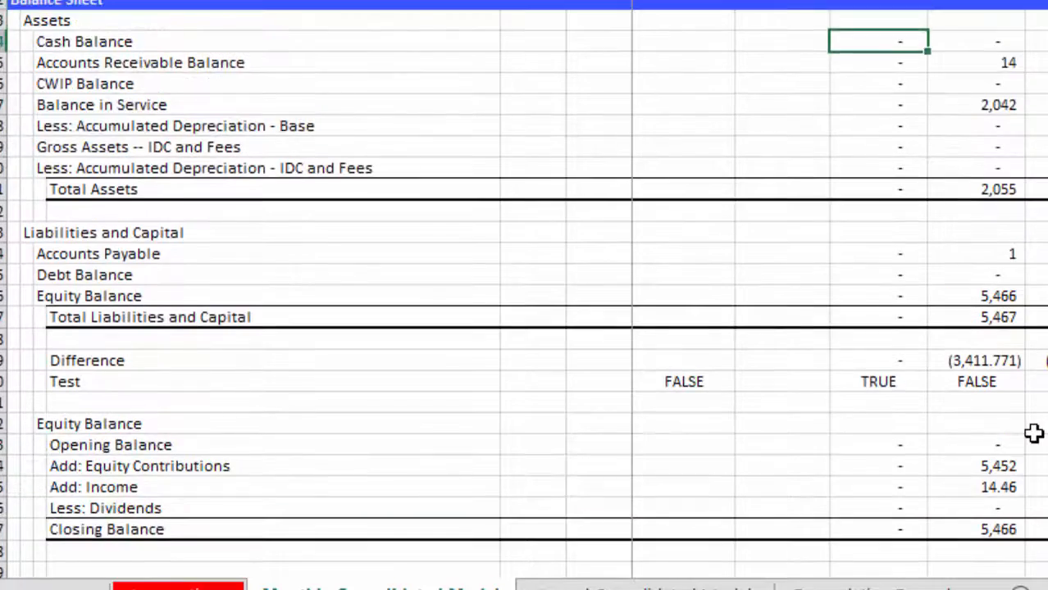
key(Down)
key(Right)
key(Down)
key(Down)
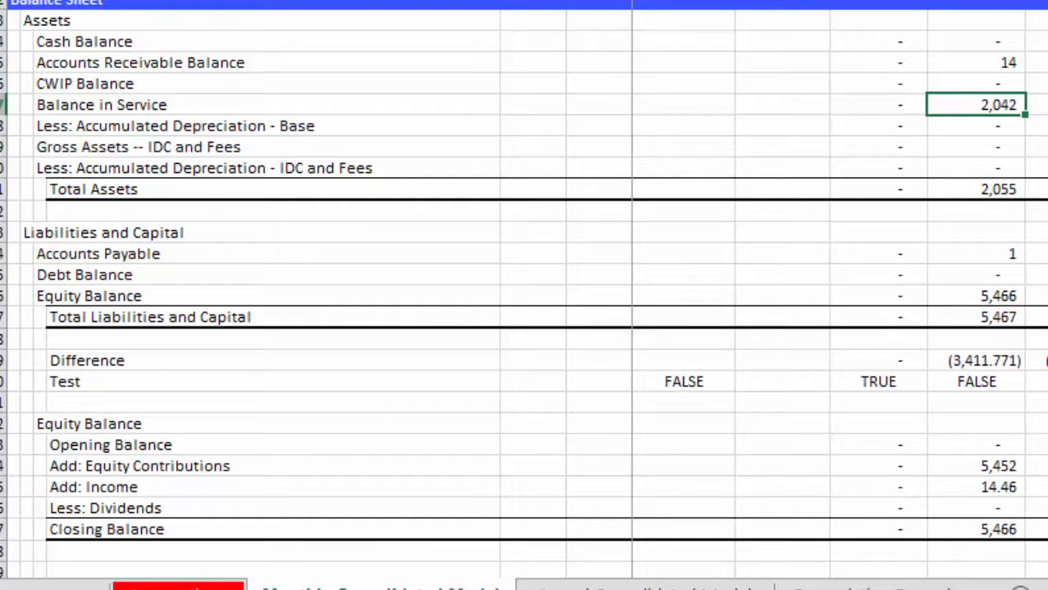
- Check the Difference and Test results for the first two periods and compare them with the Balance Sheet asset rows above
key(alt+Tab)
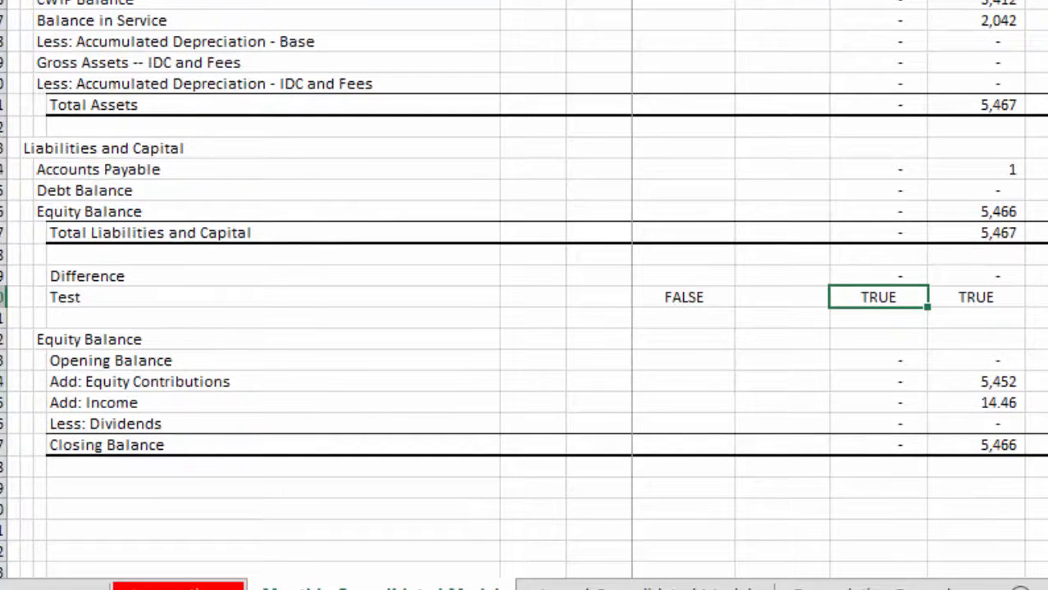
key(Left)
key(Right)
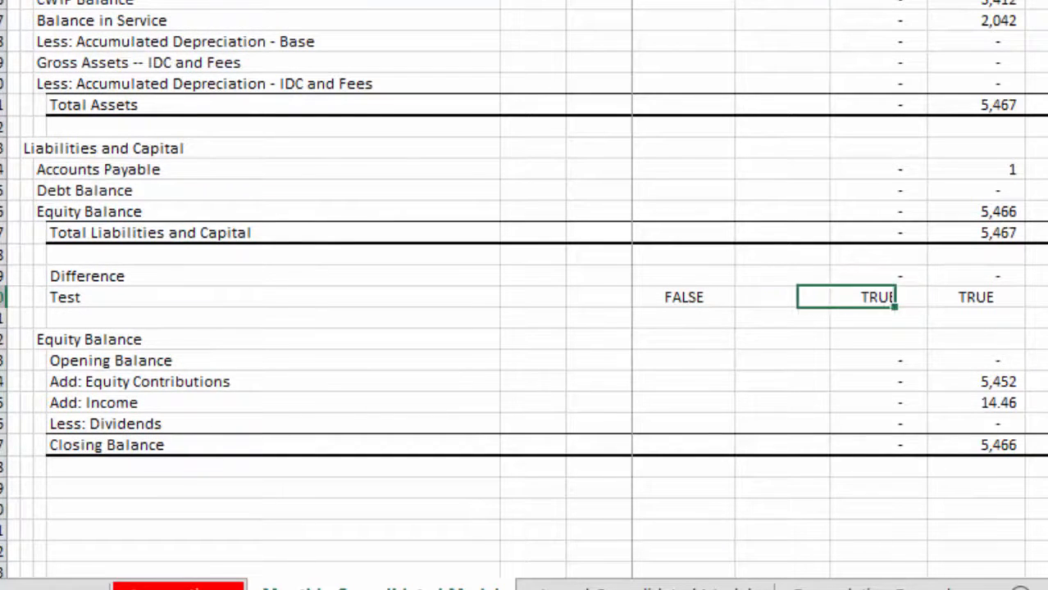
key(Up)
key(Right)
key(Down)
key(Left)
key(Up)
key(Up)
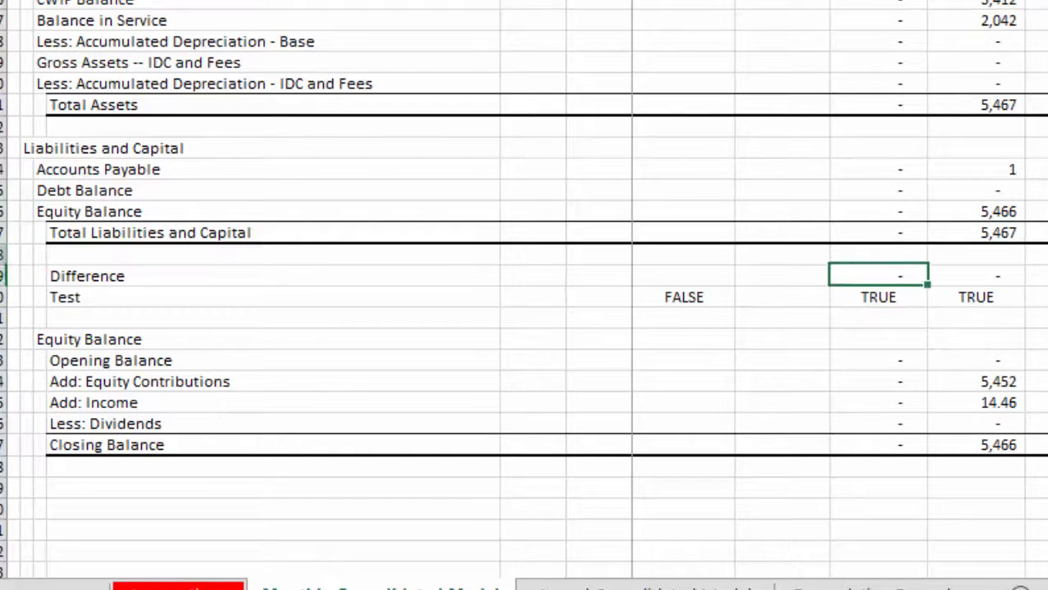
key(Page_Up)
key(Down)
key(Down)
key(Down)
key(Down)
key(Down)
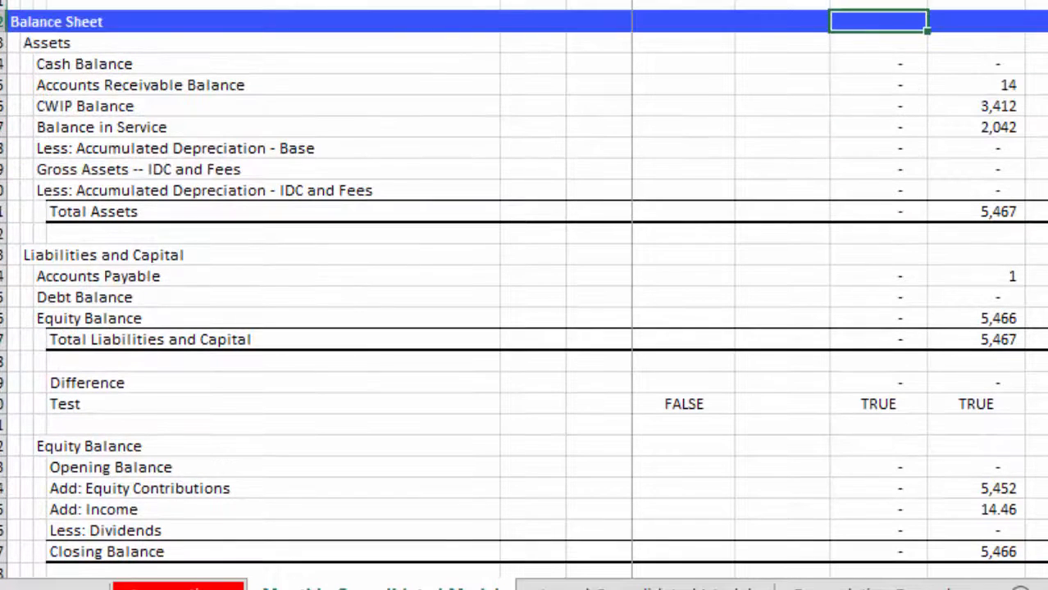
- Review the balance sheet's asset rows against the Construction Work in Progress schedule and the Profit and Loss section above
key(Right)
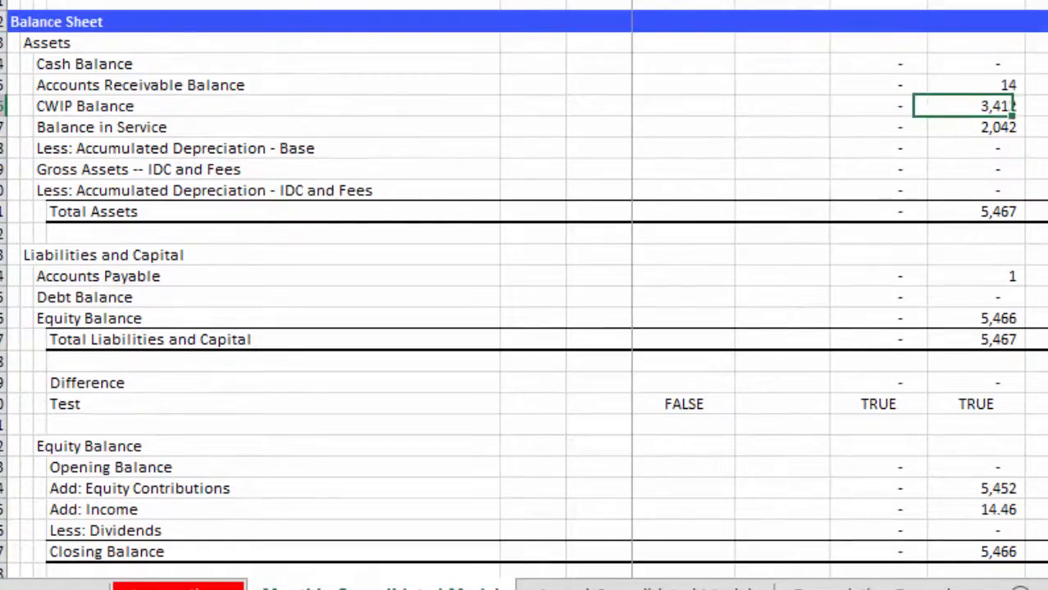
key(Up)
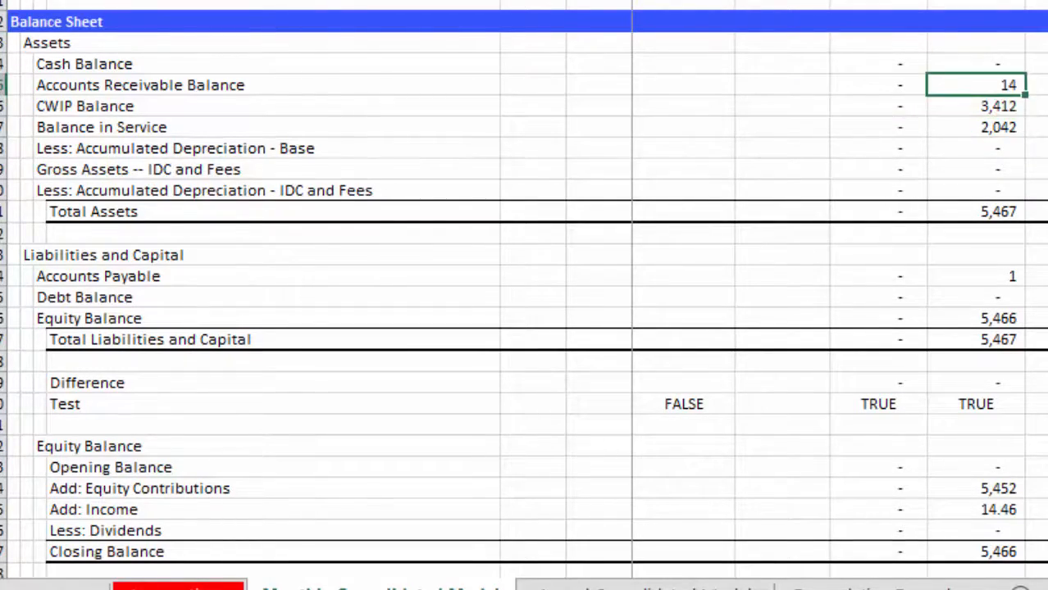
key(Page_Down)
key(Page_Down)
key(Page_Up)
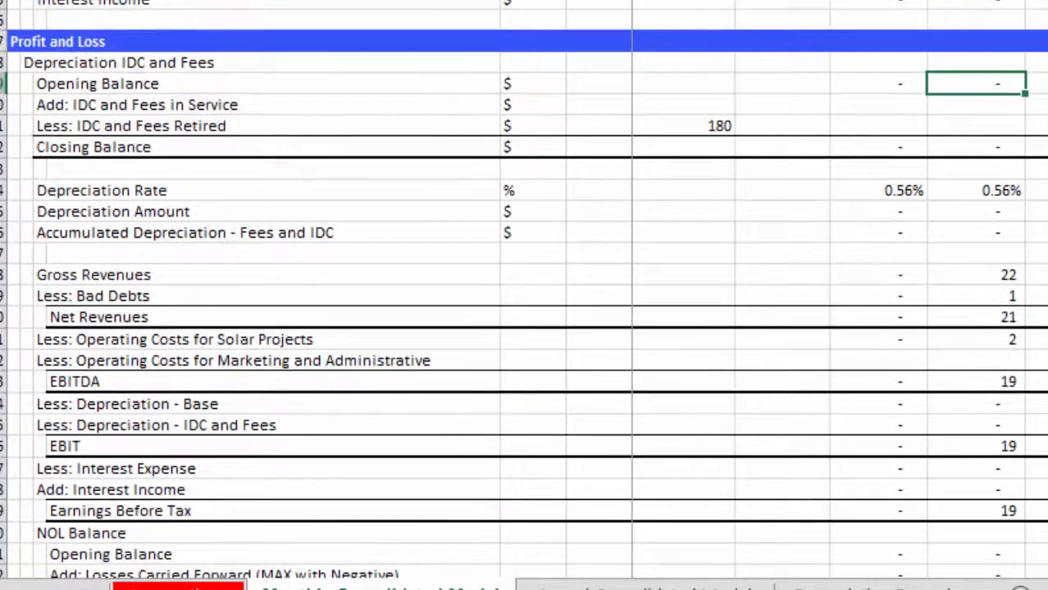
key(Page_Up)
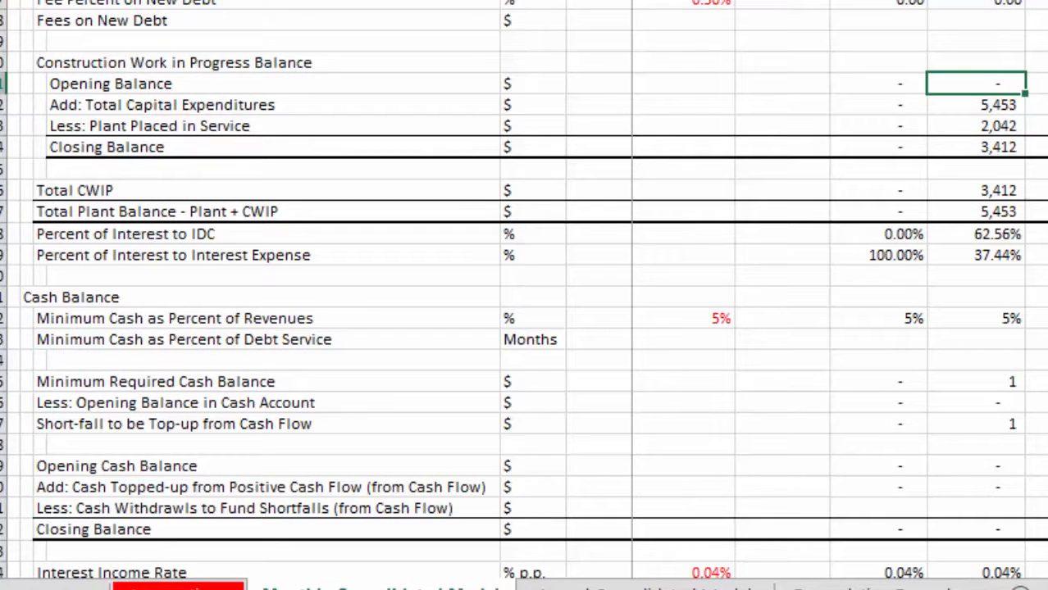
key(Down)
key(Down)
key(Up)
key(Up)
key(Left)
key(Left)
key(Down)
key(Down)
key(Down)
key(Right)
key(Right)
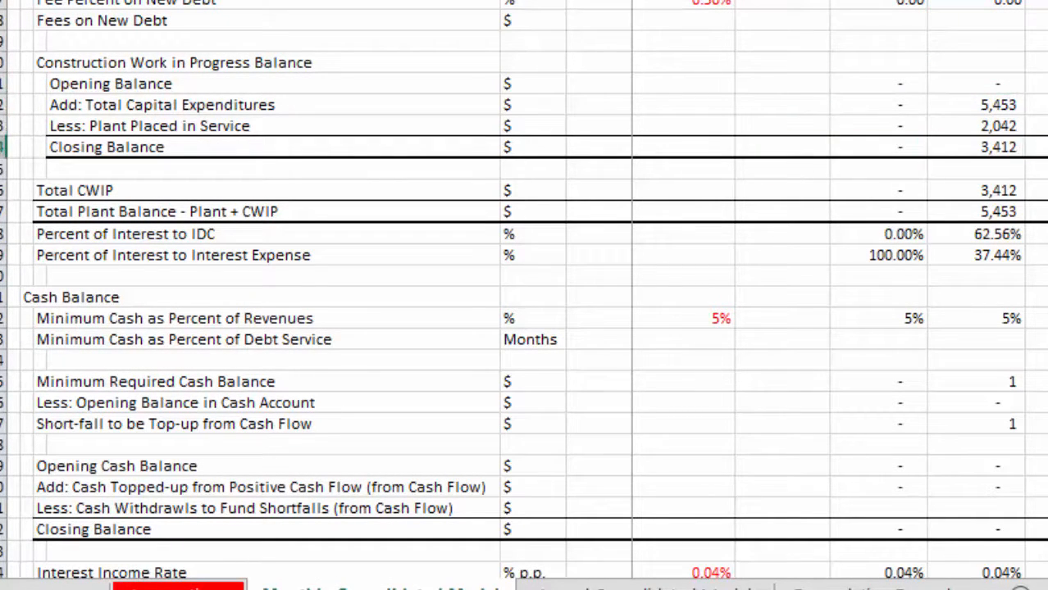
key(Left)
key(Left)
key(Page_Down)
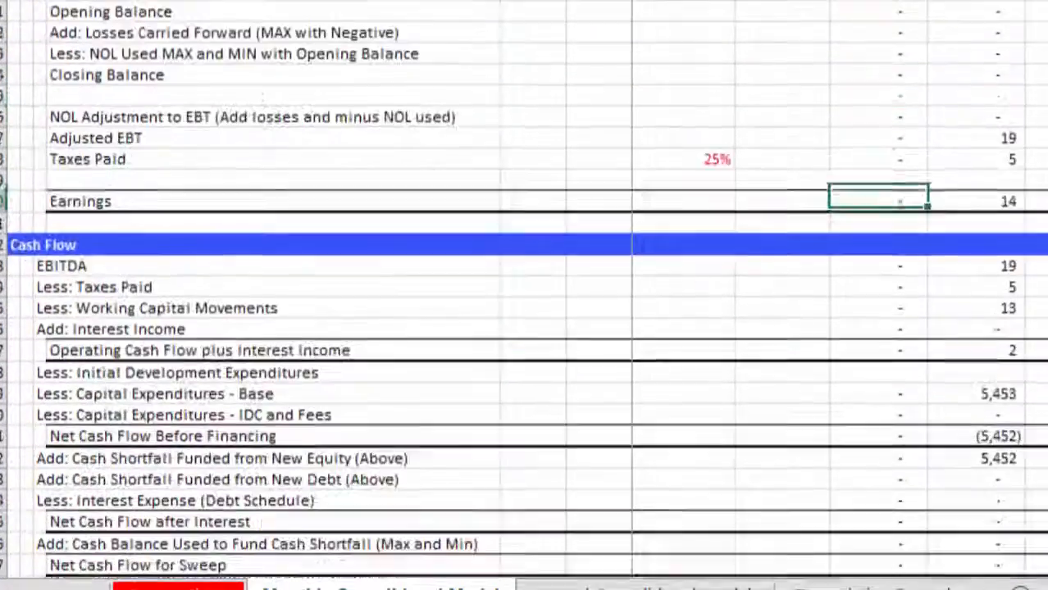
key(Page_Up)
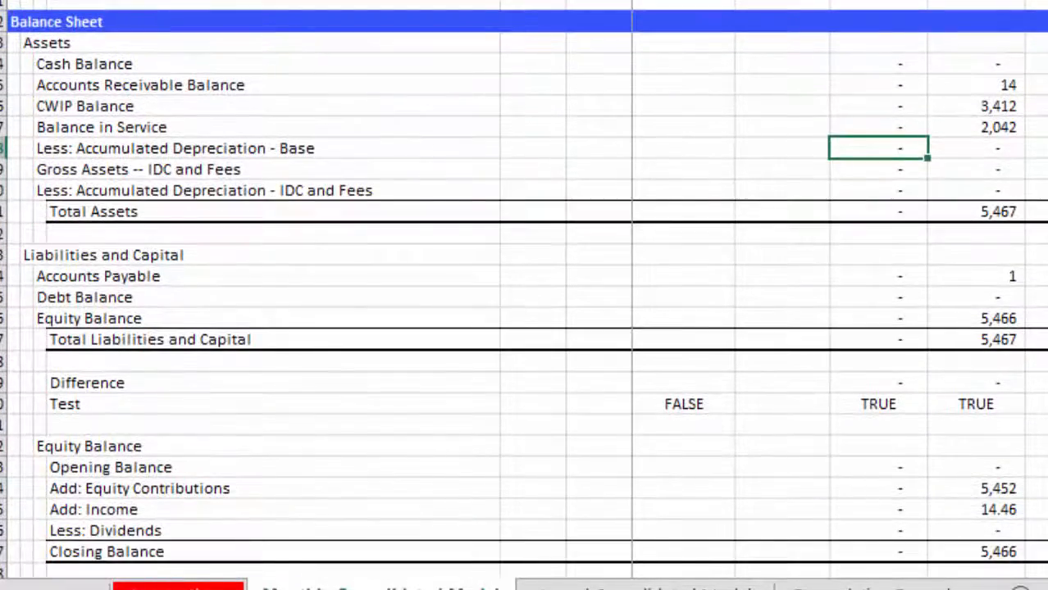
- Examine the balance sheet's Difference and Test rows across the monthly periods
key(Down)
key(Down)
key(Down)
key(Down)
key(Down)
key(Down)
key(Down)
key(Down)
key(Down)
key(Down)
key(Down)
key(Down)
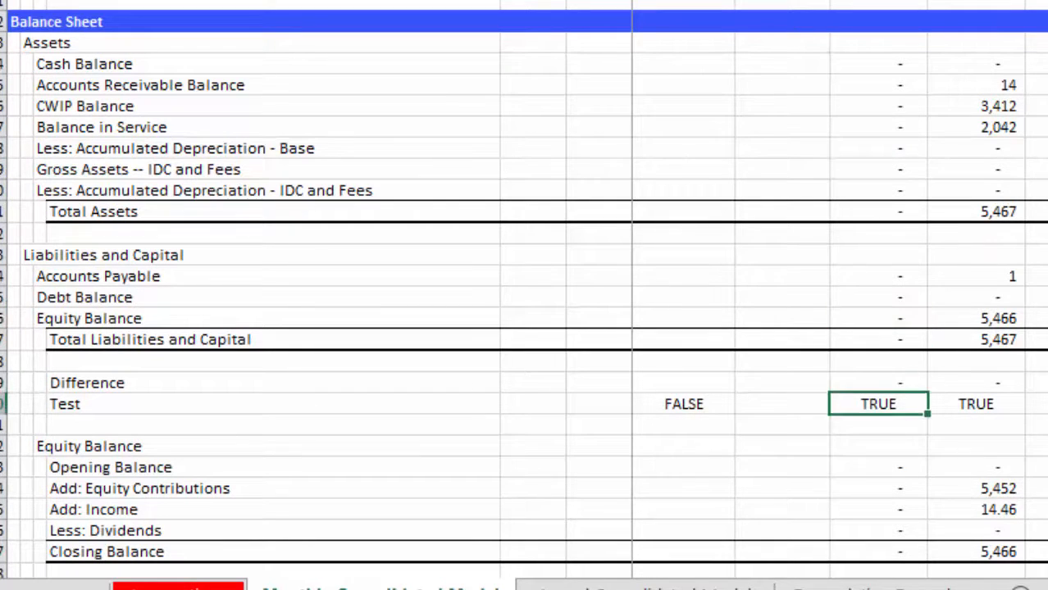
key(Up)
key(Right)
key(Right)
key(Right)
key(Right)
key(Right)
key(Right)
key(Right)
key(Right)
key(Right)
key(Right)
key(Right)
key(Right)
key(Right)
key(Right)
key(Right)
key(Right)
key(Right)
key(Right)
key(Right)
key(Right)
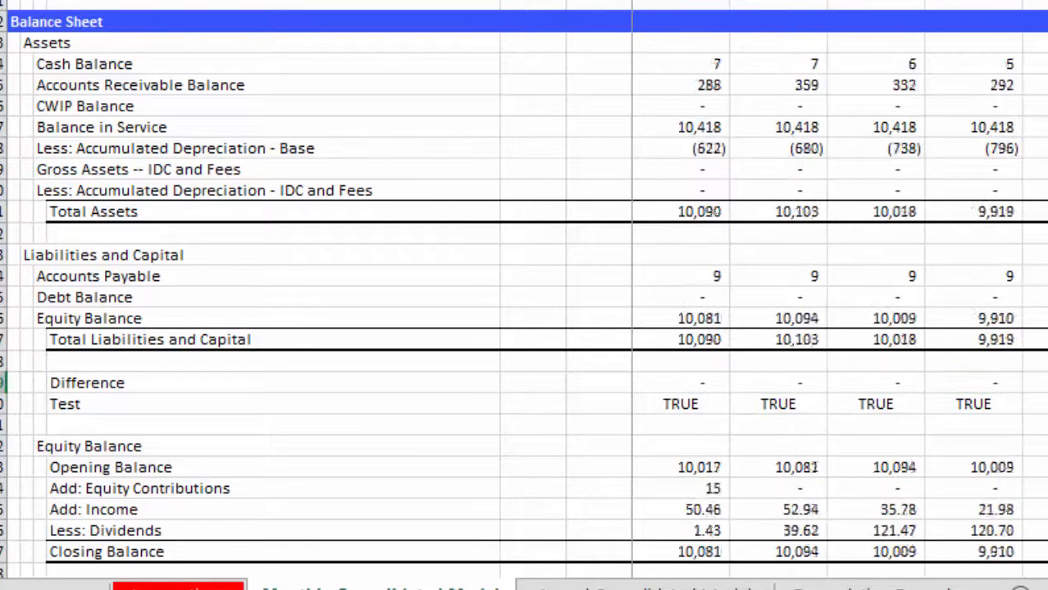
key(Right)
key(Right)
key(Right)
key(Right)
key(Right)
key(Right)
key(Right)
key(Right)
key(Right)
key(Right)
key(Right)
key(Right)
key(Right)
key(Right)
key(Right)
key(Right)
key(Right)
key(Right)
key(Right)
key(Right)
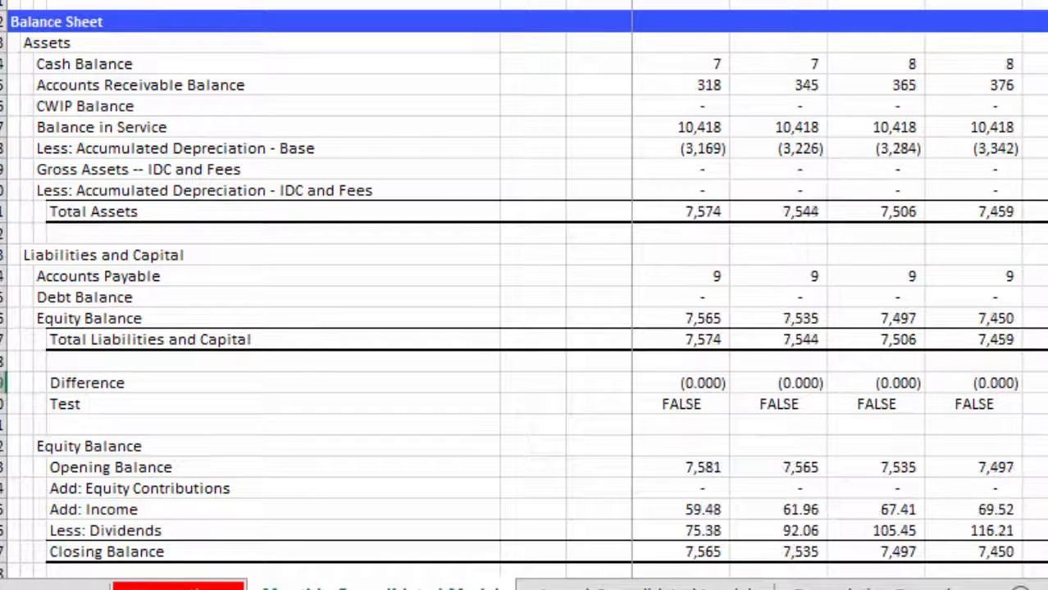
key(Left)
key(Left)
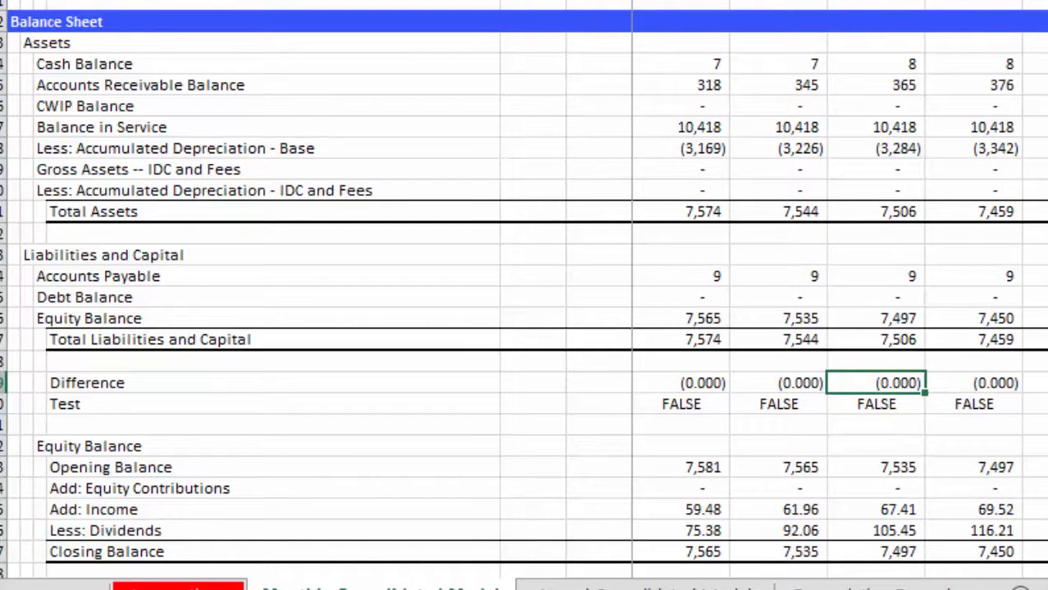
- Change the first period's balance sheet Test formula to =ROUND(I399,1)=0
key(ctrl+Left)
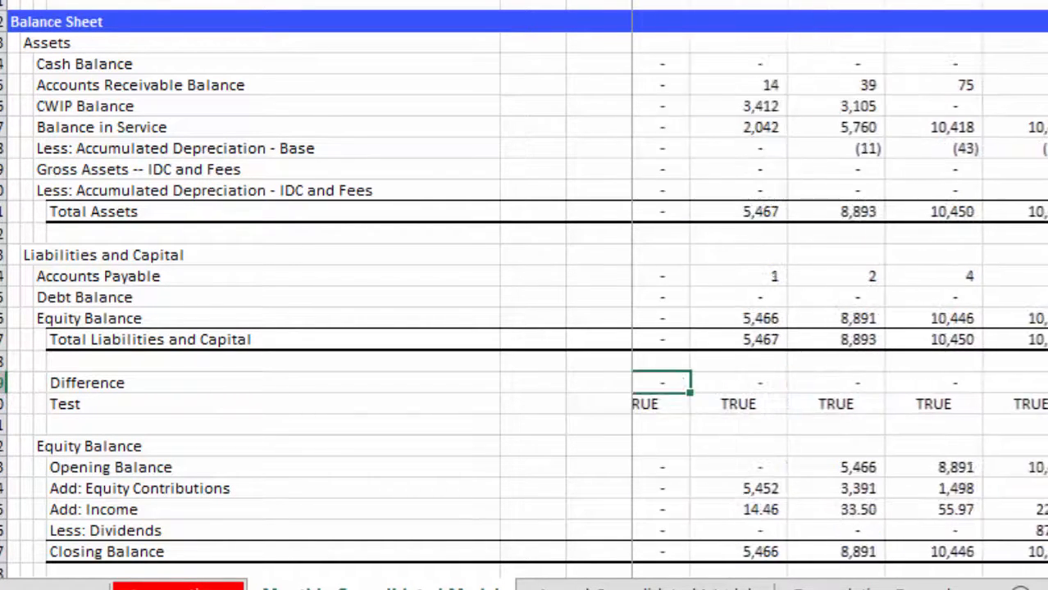
key(Down)
key(Left)
key(Right)
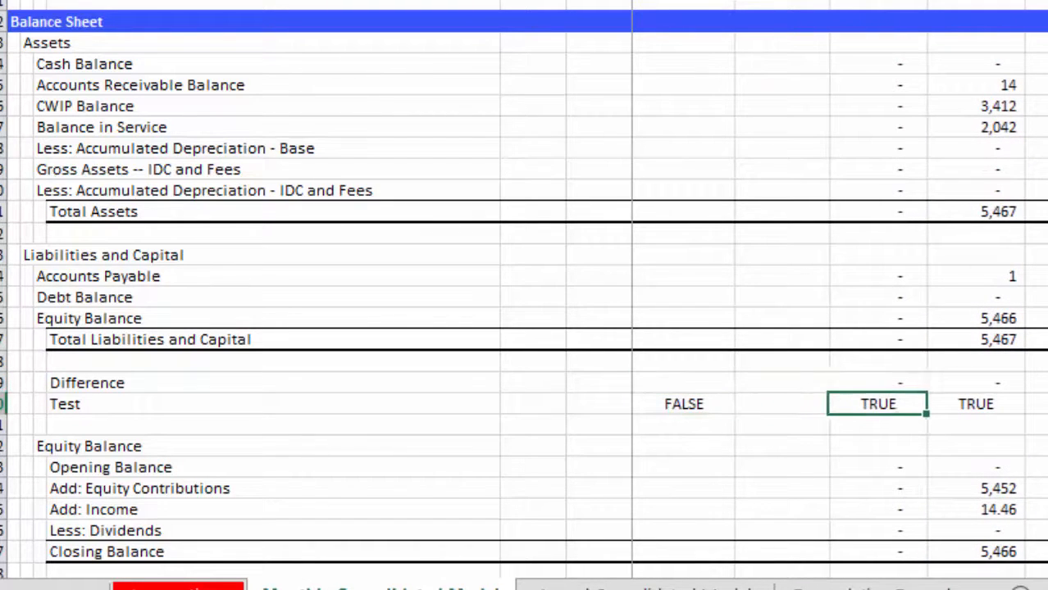
key(F2)
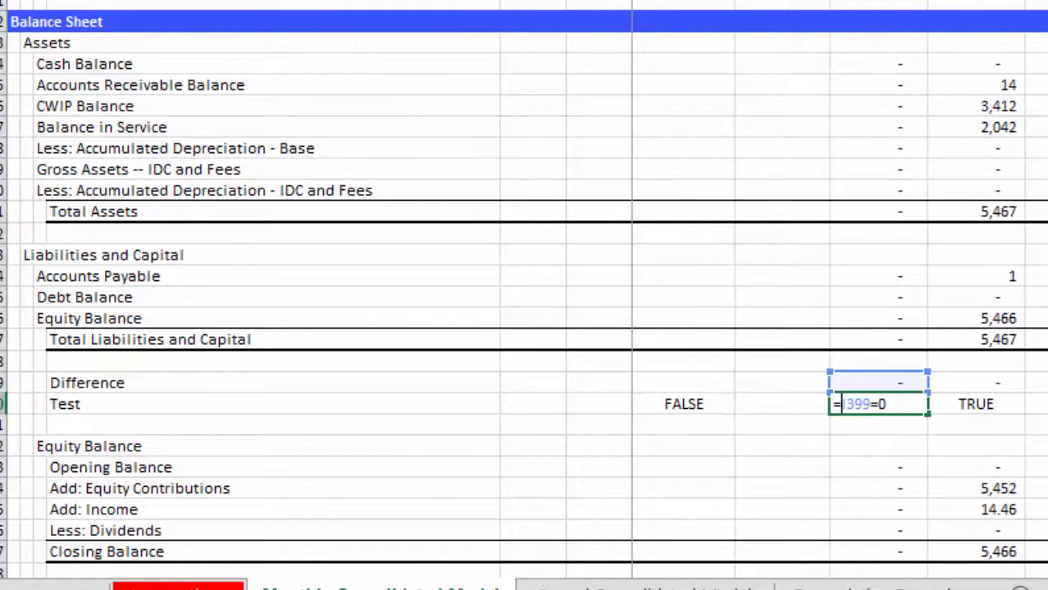
text(round()
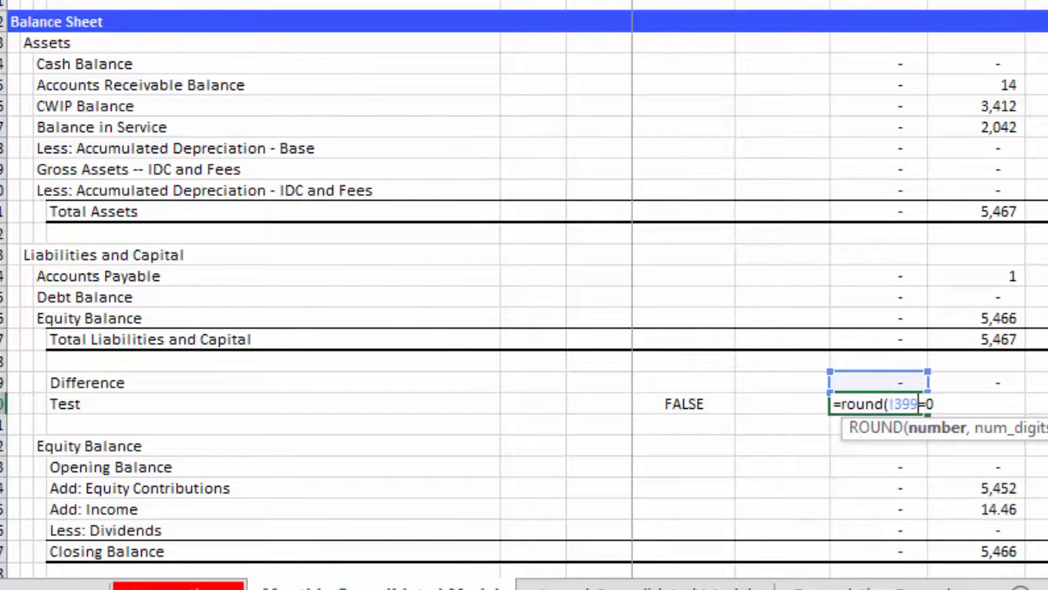
text(,)
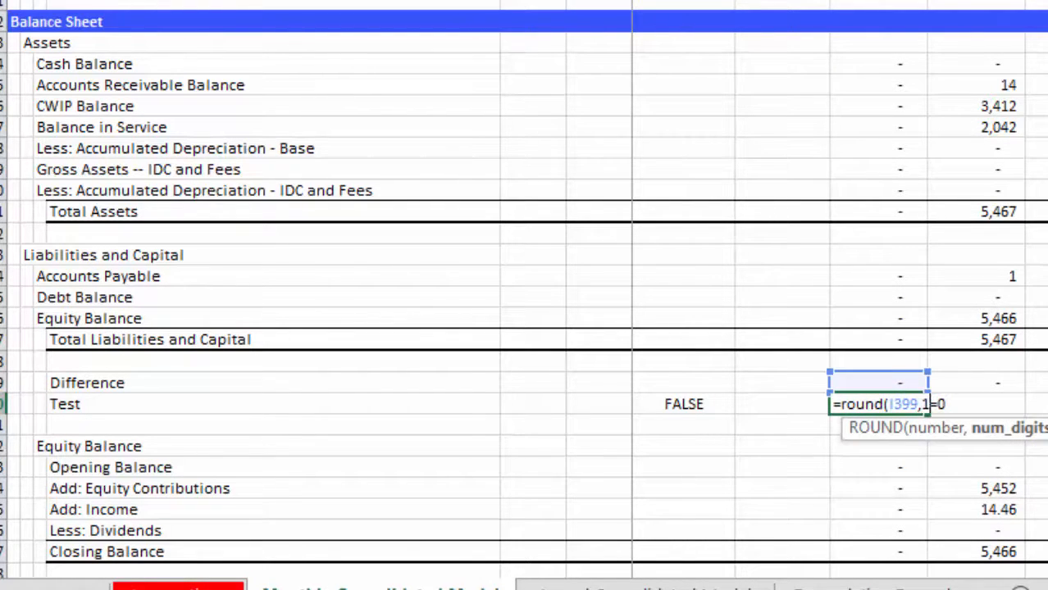
text(1))
key(Return)
key(Up)
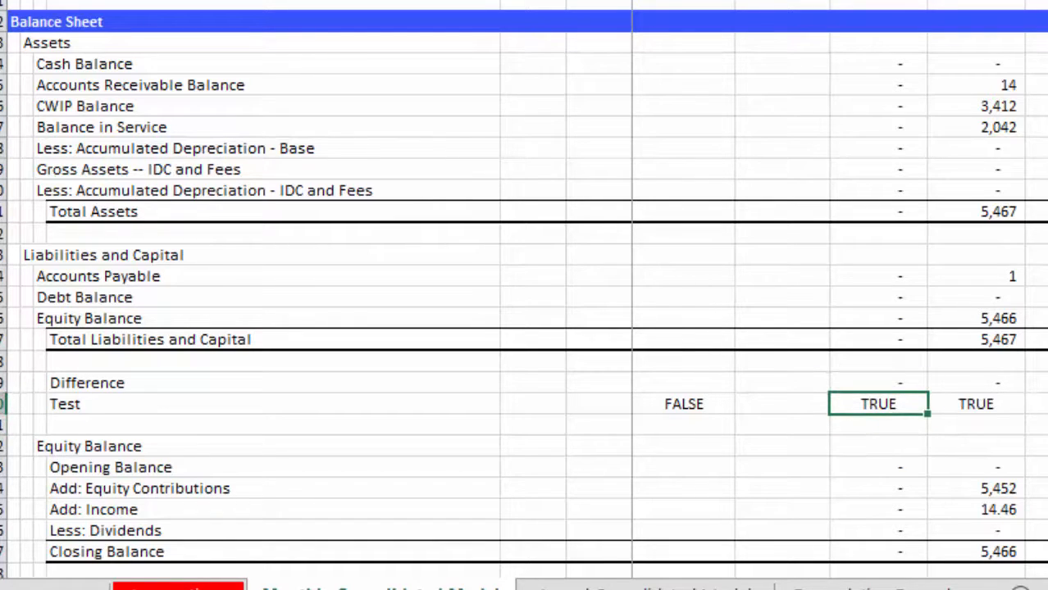
- Copy the rounded Test formula across the remaining periods of the row and select the row's overall test cell
key(shift+Right)
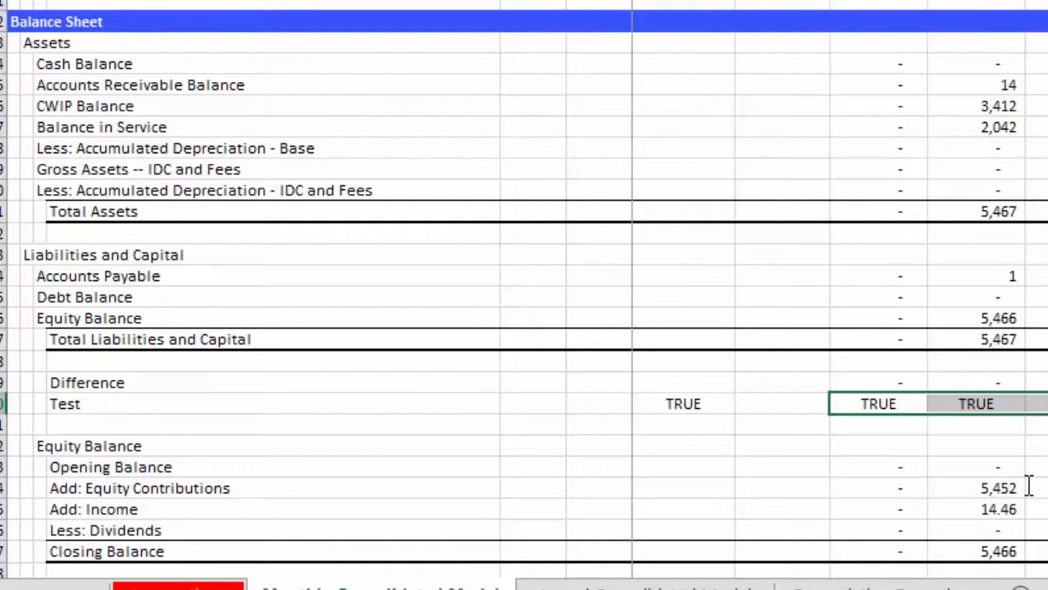
key(Left)
key(Left)
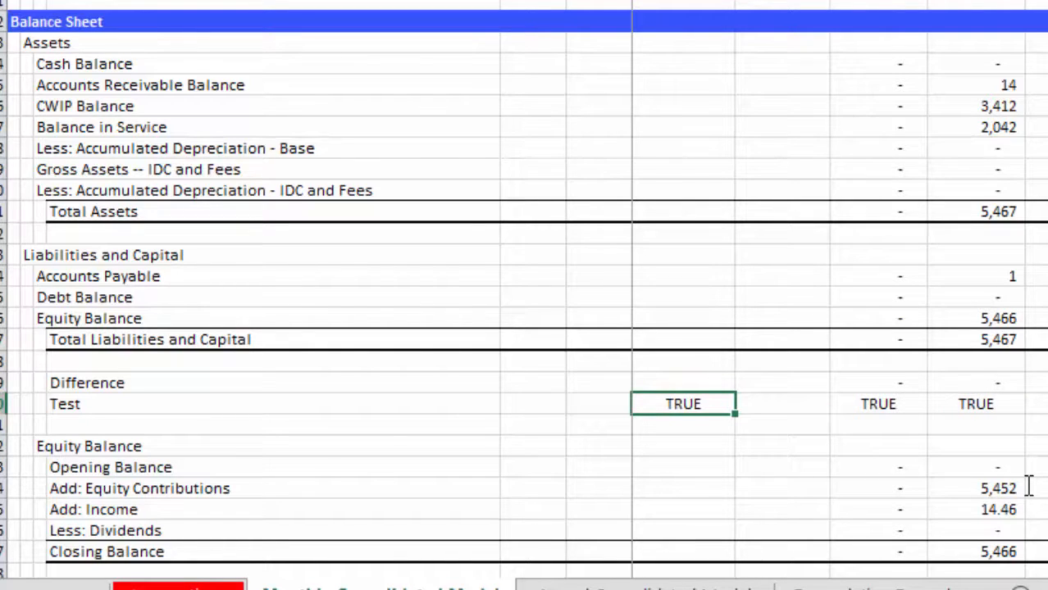
- Review the equity balance, balance sheet, cash flow and profit and loss sections of the monthly consolidated model
key(Left)
key(Left)
key(Left)
key(Left)
key(Left)
key(Left)
key(Left)
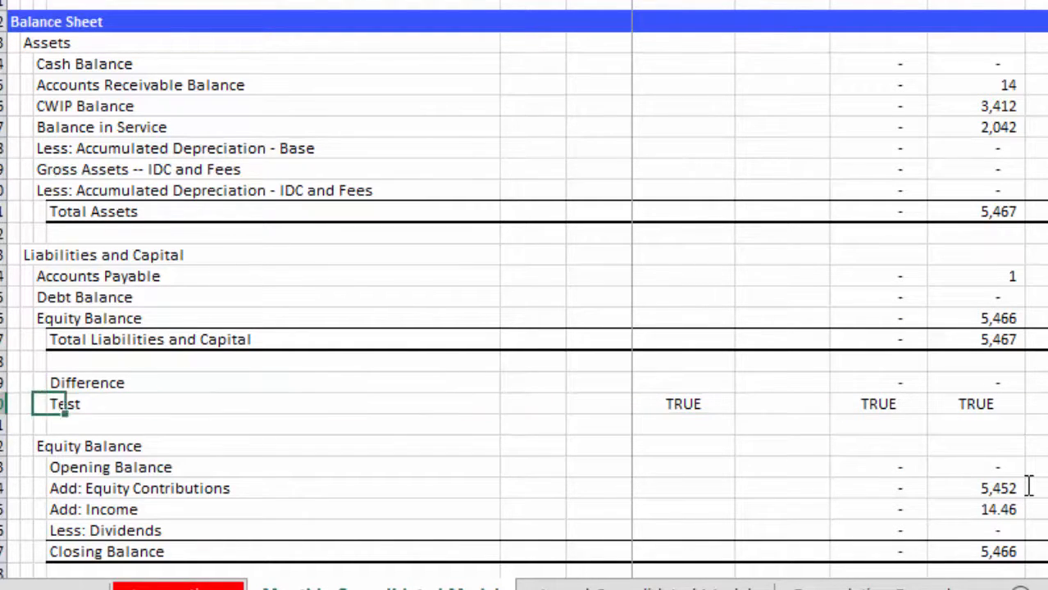
key(Down)
key(Down)
key(Down)
key(Down)
key(Down)
key(Down)
key(Down)
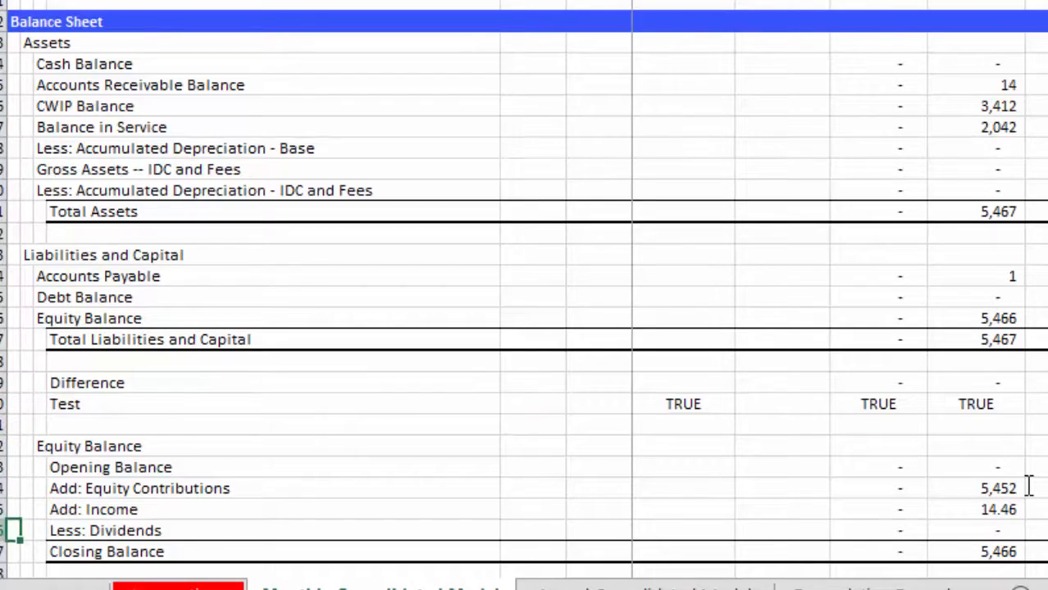
key(Up)
key(Up)
key(Up)
key(Up)
key(Up)
key(Up)
key(Up)
key(Up)
key(Up)
key(Up)
key(Up)
key(Up)
key(Up)
key(Up)
key(Up)
key(Up)
key(Up)
key(Up)
key(Up)
key(Up)
key(Up)
key(Up)
key(Up)
key(Up)
key(Up)
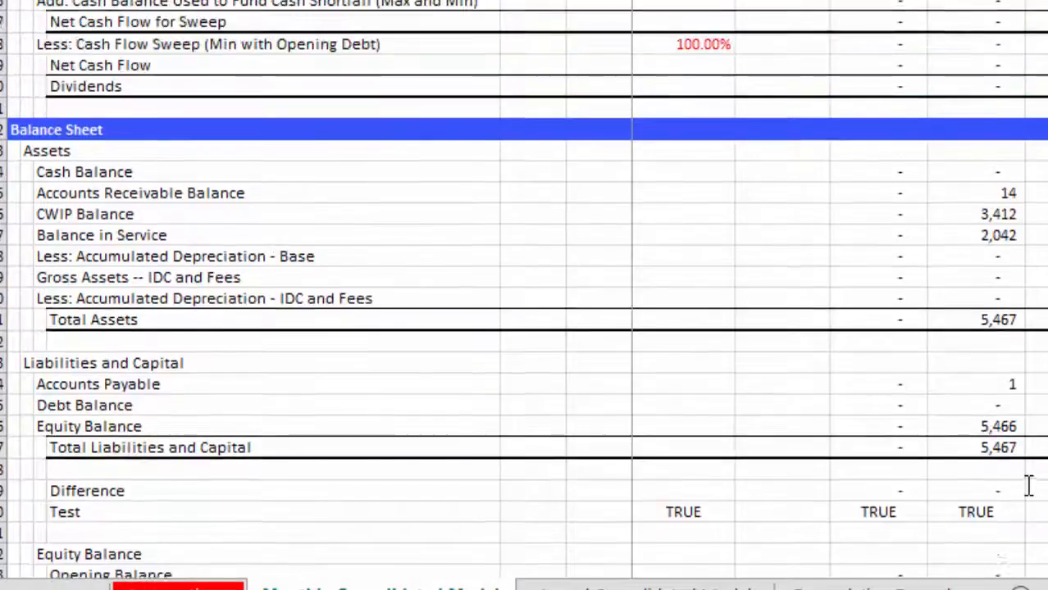
key(Up)
key(Up)
key(Up)
key(Up)
key(Up)
key(Up)
key(Up)
key(Up)
key(Up)
key(Up)
key(Up)
key(Up)
key(Up)
key(Up)
key(Up)
key(Up)
key(Up)
key(Up)
key(Up)
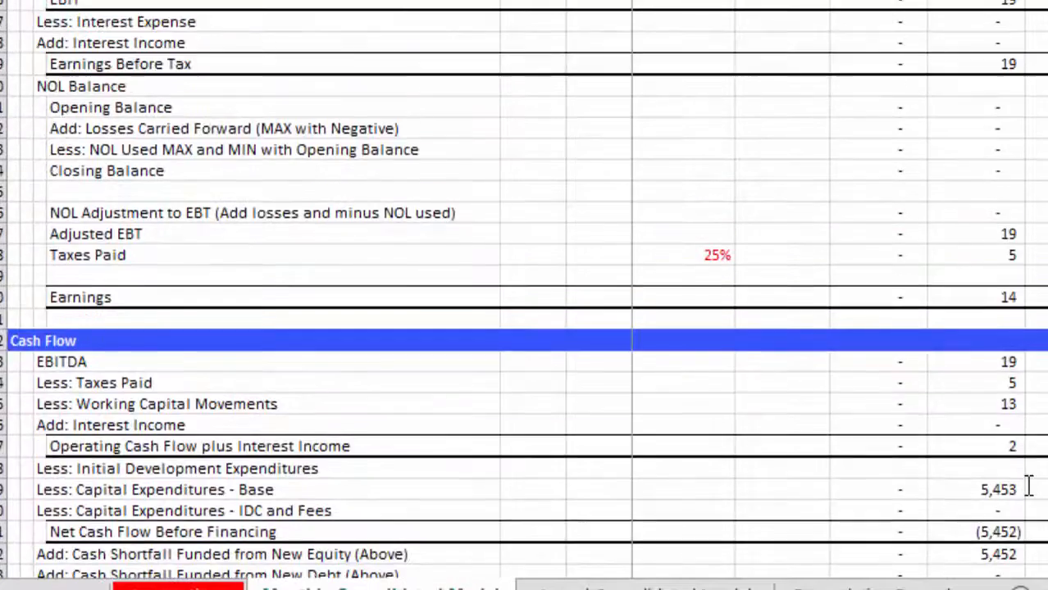
key(Up)
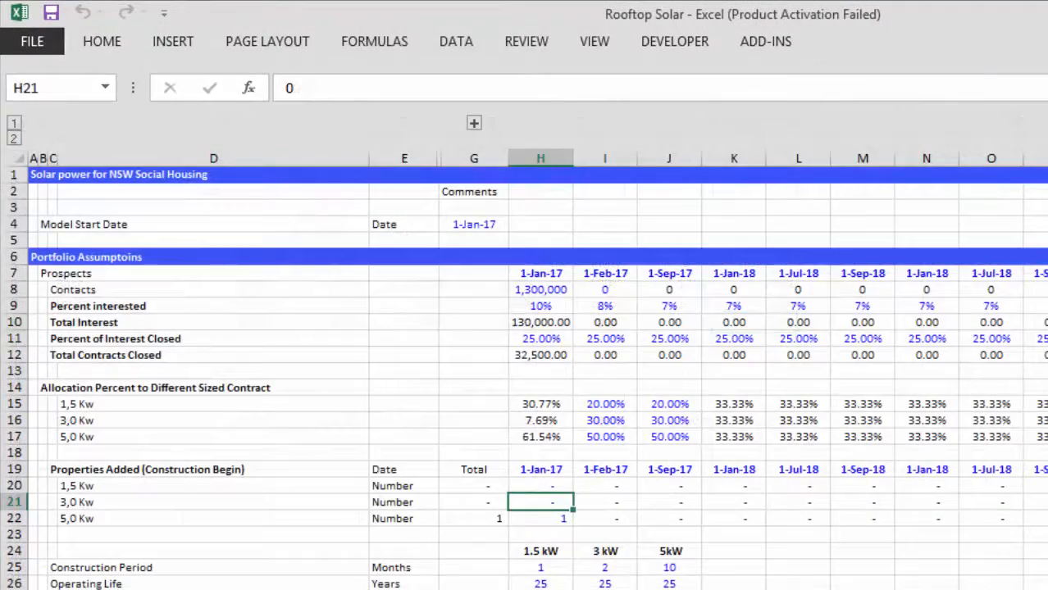
- Examine the 1-Jan-17 Properties Added inputs for the 1.5, 3.0 and 5.0 kW systems in the portfolio assumptions
click(404, 501)
click(473, 501)
click(541, 502)
key(Down)
key(Down)
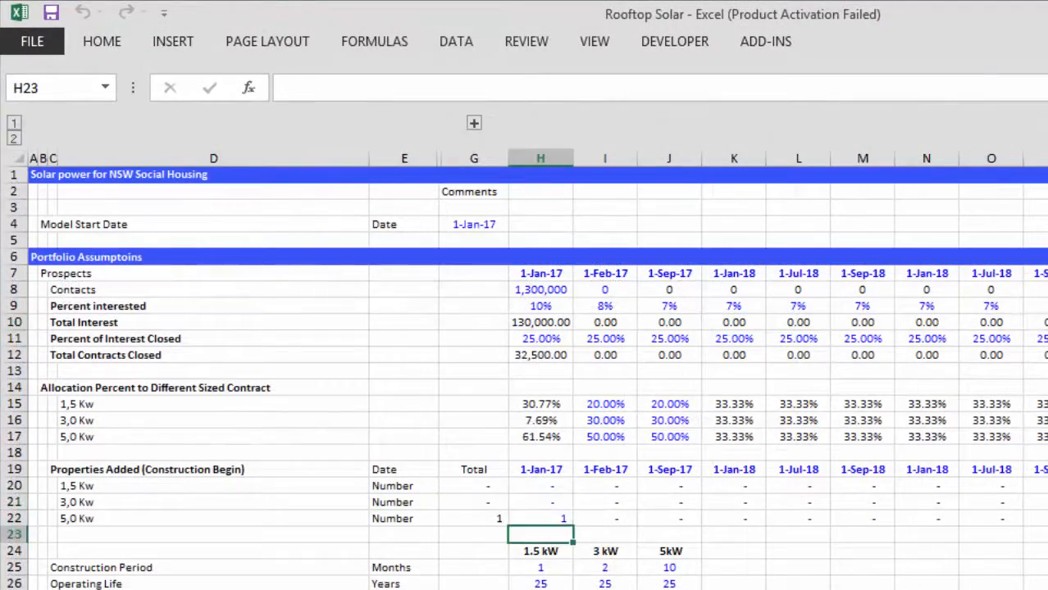
key(Up)
key(Up)
key(Left)
key(Up)
key(Right)
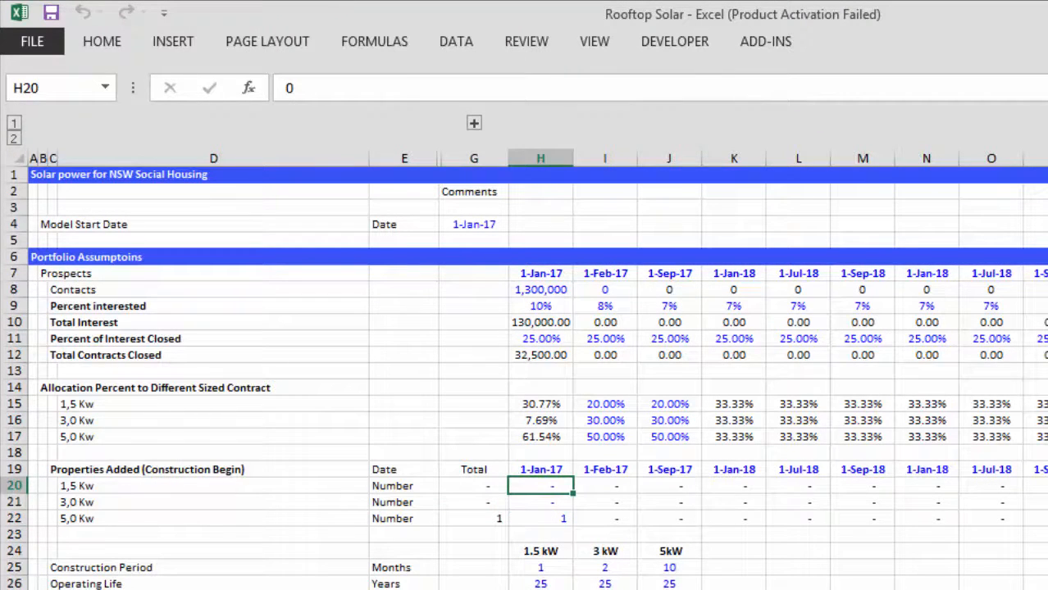
- Compare the 1-Jan-17 Properties Added counts across the three system sizes, ending on the 5.0 kW entry
key(Down)
key(Down)
key(Up)
key(Up)
key(Up)
key(Down)
key(Down)
key(Down)
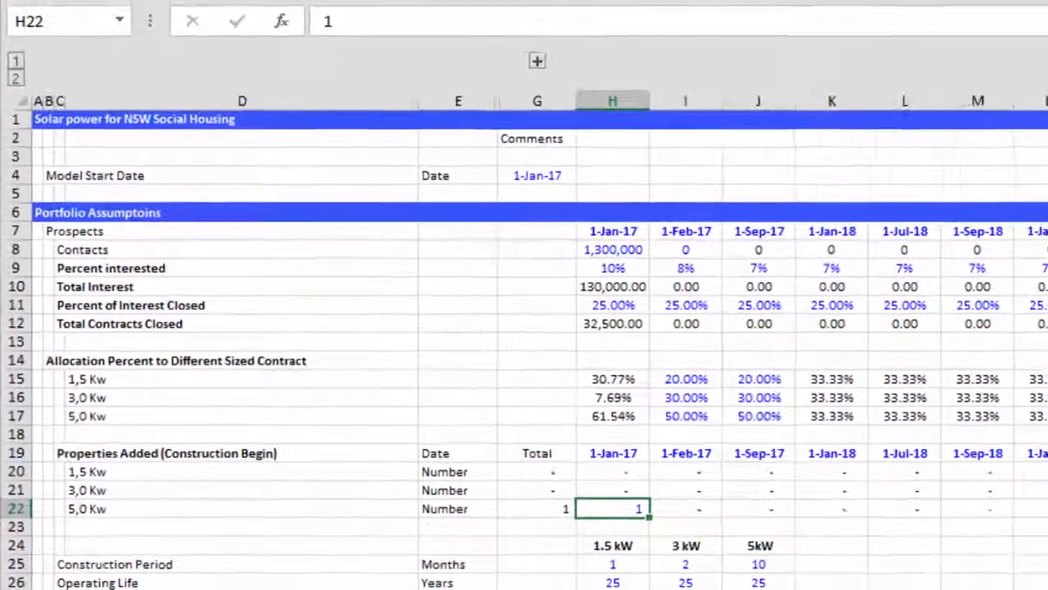
- Examine the Construction Period inputs for the 1.5, 3 and 5 kW systems in the portfolio assumptions
key(Down)
key(Down)
key(Down)
key(Right)
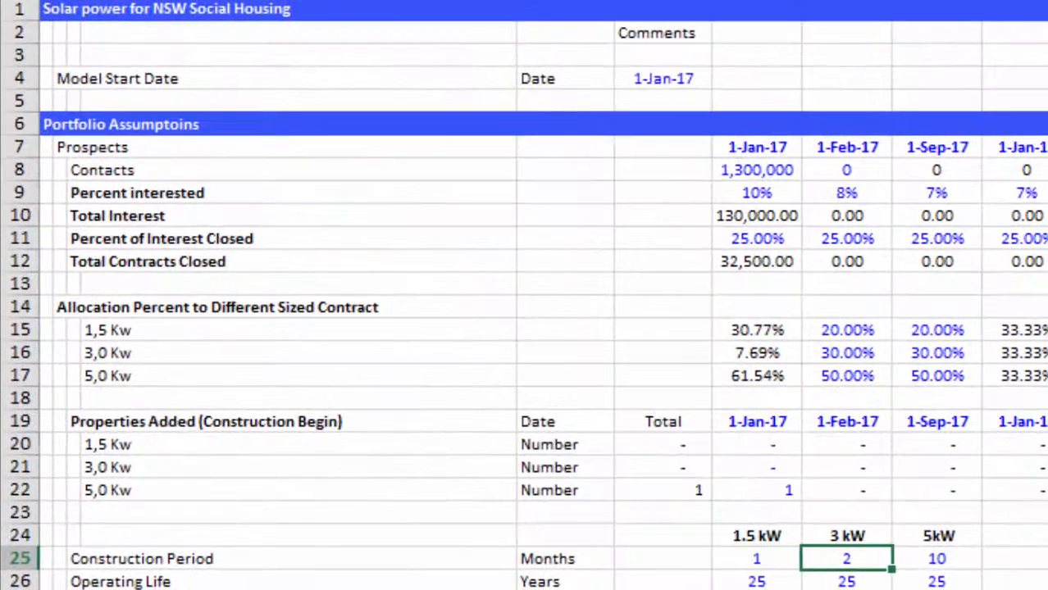
key(Right)
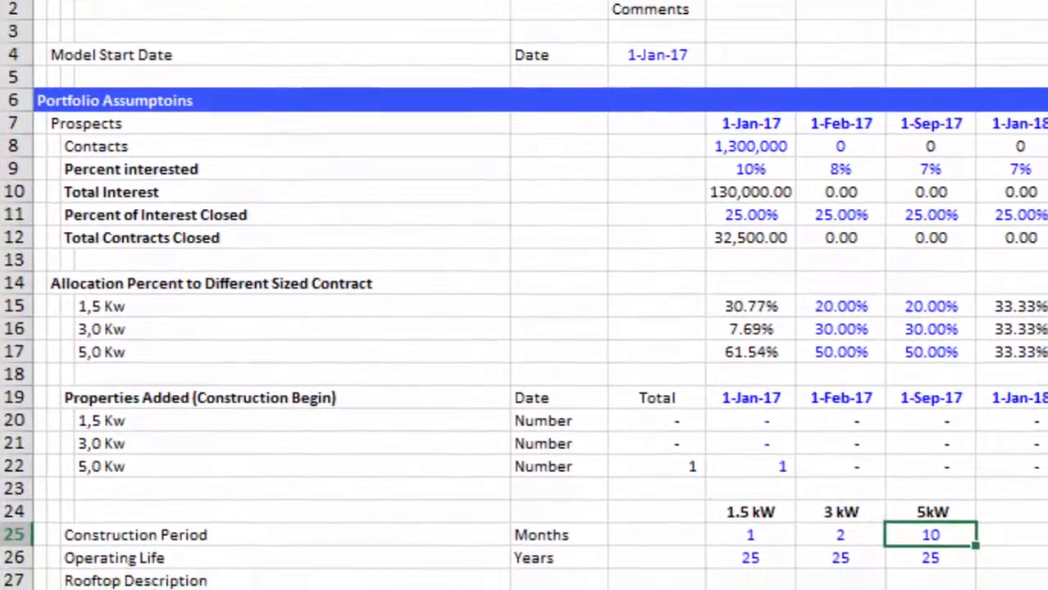
key(Left)
key(Home)
key(Right)
key(Right)
key(Right)
key(Right)
key(Right)
key(Right)
key(Right)
key(Right)
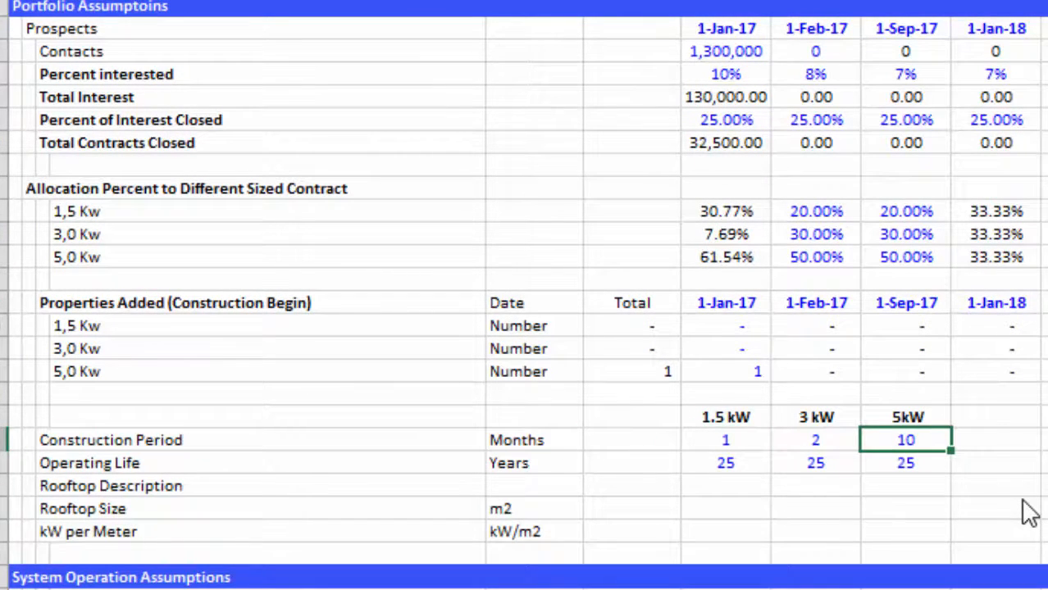
key(Down)
- Review the degradation, capital expenditure, operating cost, development company and financing assumptions further down the assumptions sheet
scroll(1029, 513, down, 14)
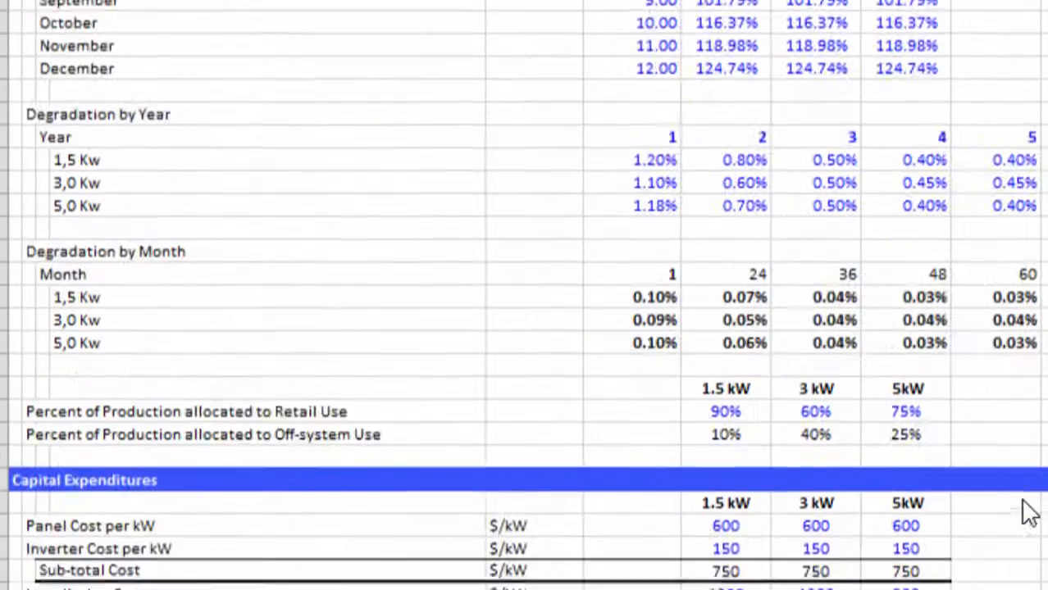
scroll(1030, 512, down, 15)
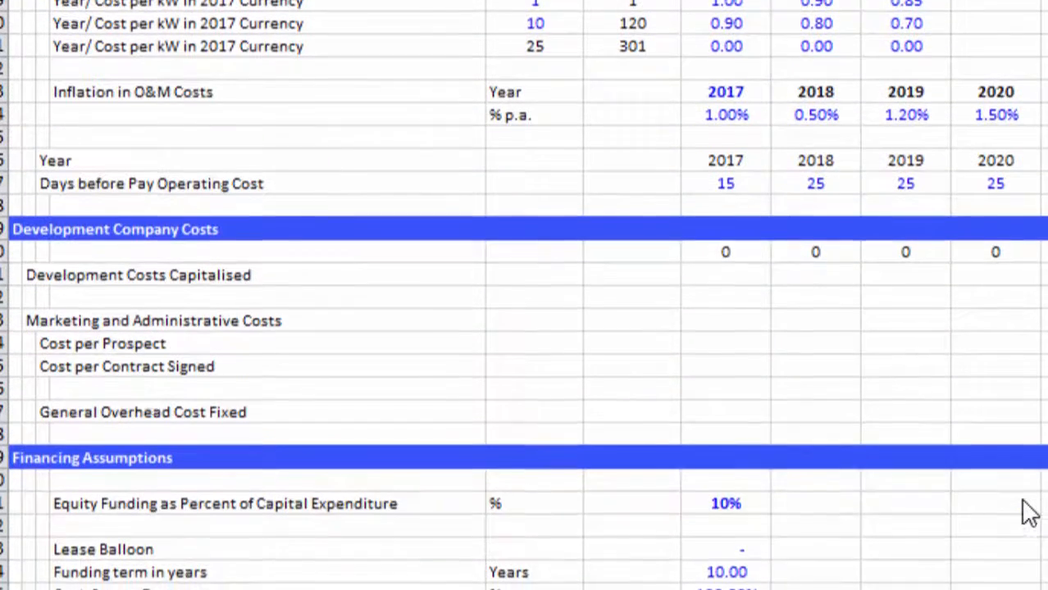
scroll(1030, 512, down, 3)
key(Up)
key(Up)
key(Up)
key(Up)
key(Up)
key(Up)
key(Up)
key(Up)
key(Up)
key(Up)
key(Up)
key(Up)
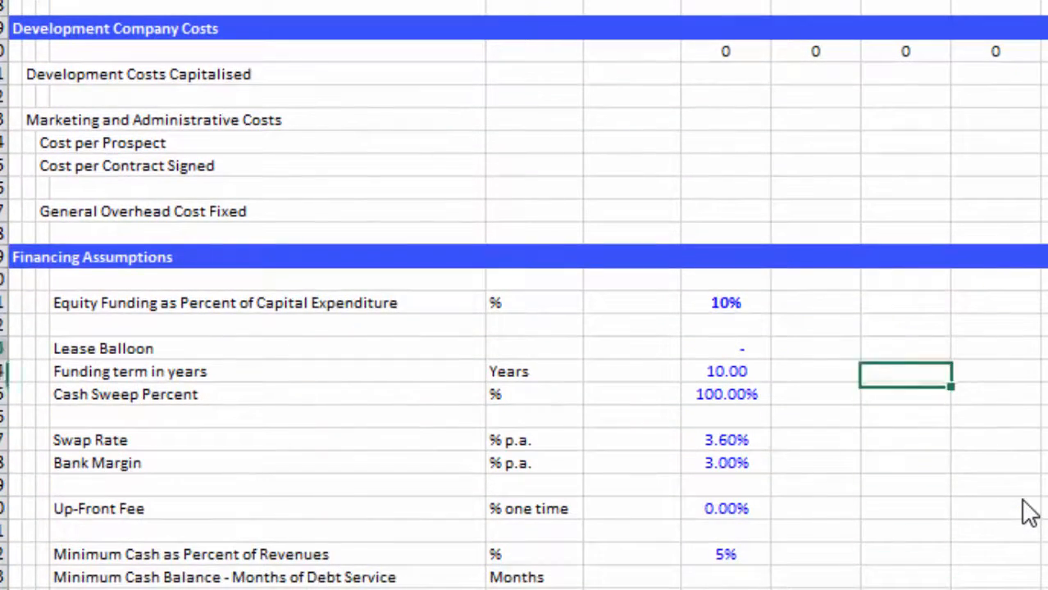
key(Left)
key(Left)
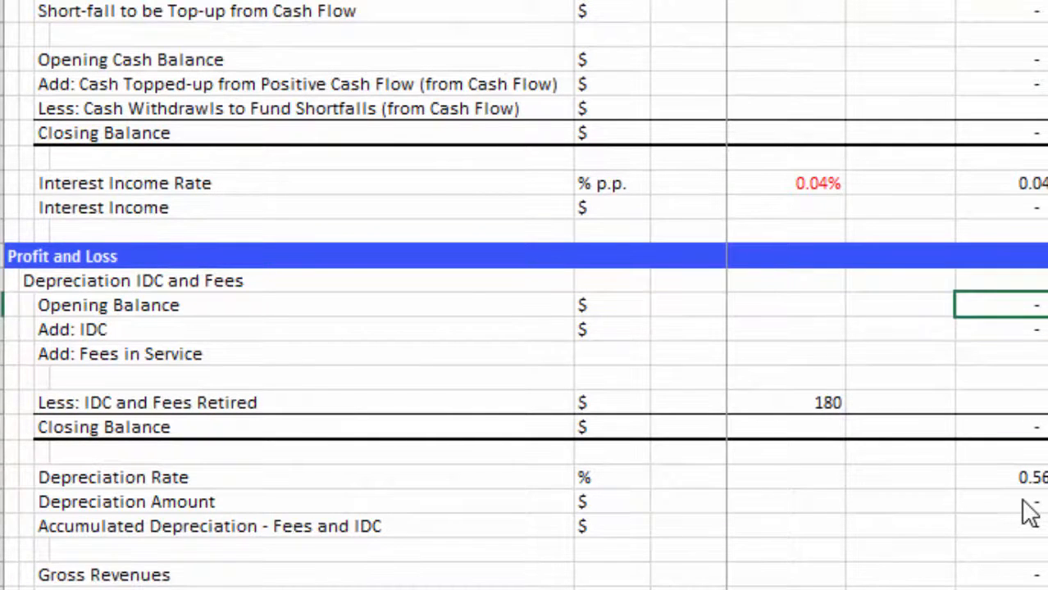
- Examine the first-period Depreciation IDC and Fees rows in the monthly model's Profit and Loss section
key(Left)
key(Left)
key(Left)
key(Up)
key(Down)
key(Right)
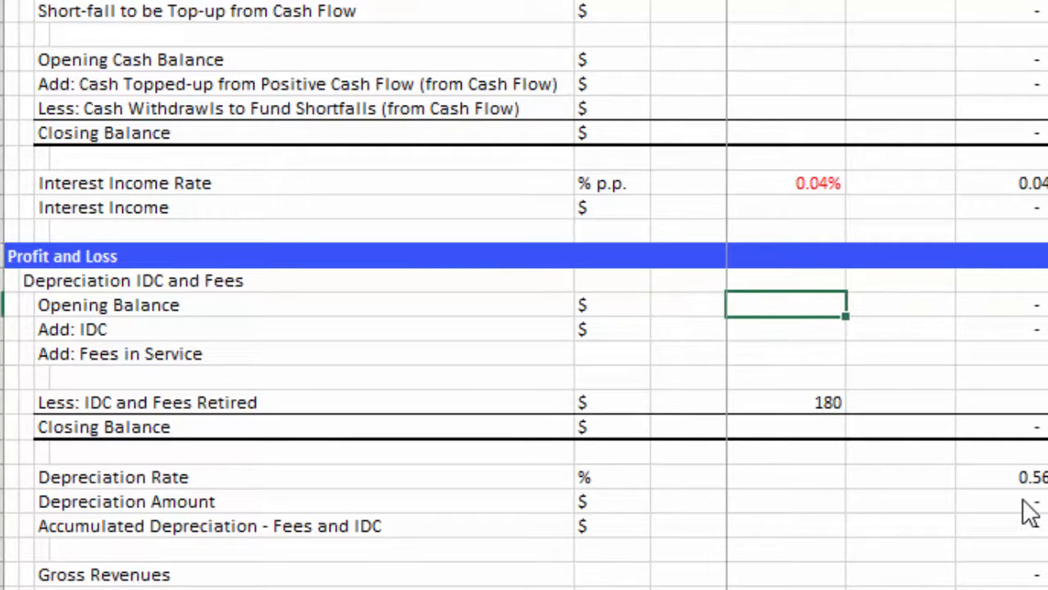
key(Right)
key(Right)
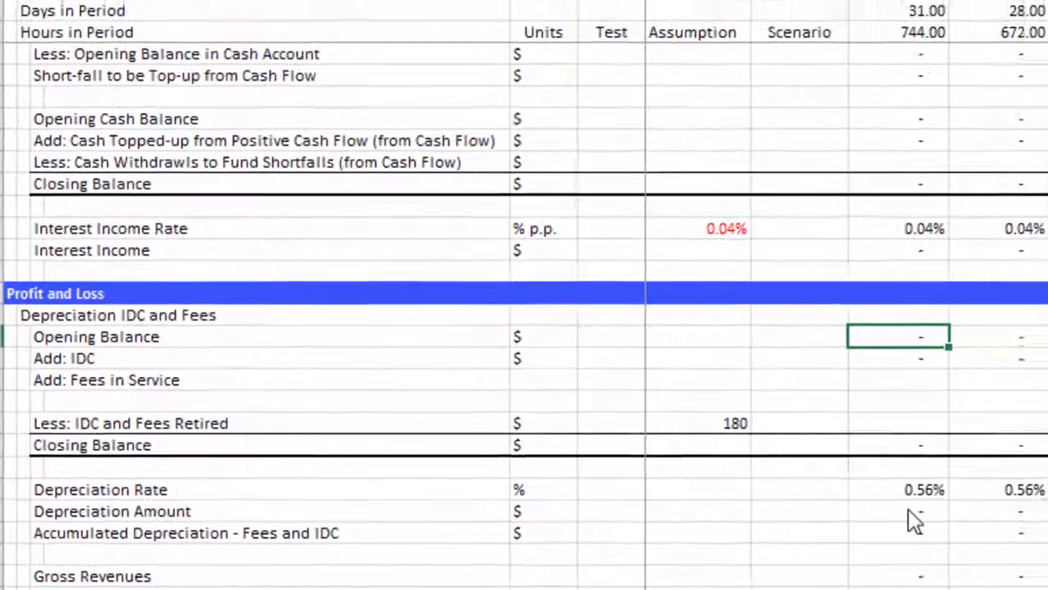
key(Down)
key(Down)
key(Down)
key(Down)
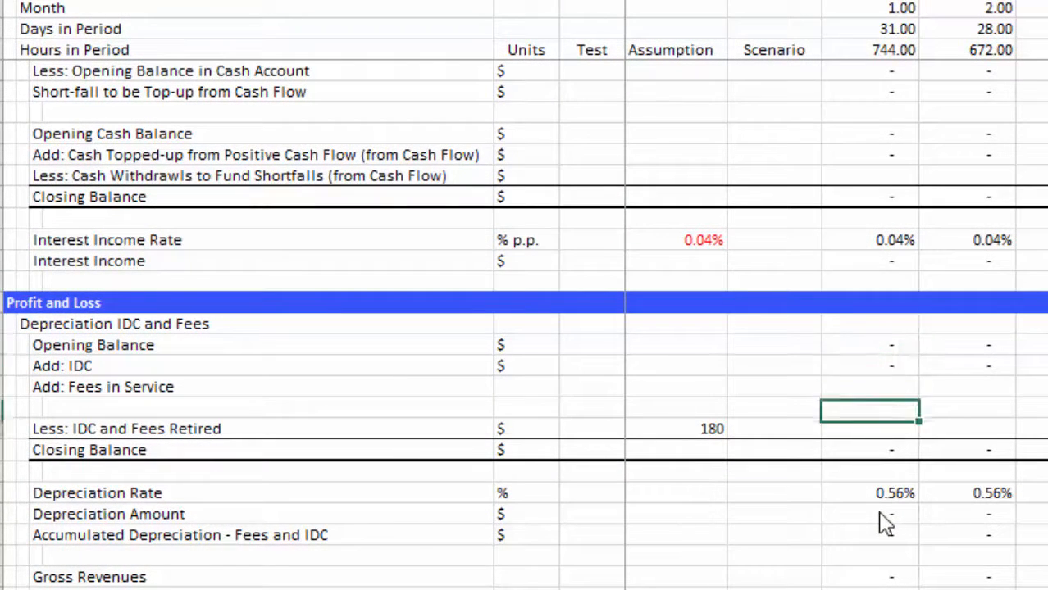
key(Up)
key(Up)
key(Up)
key(Down)
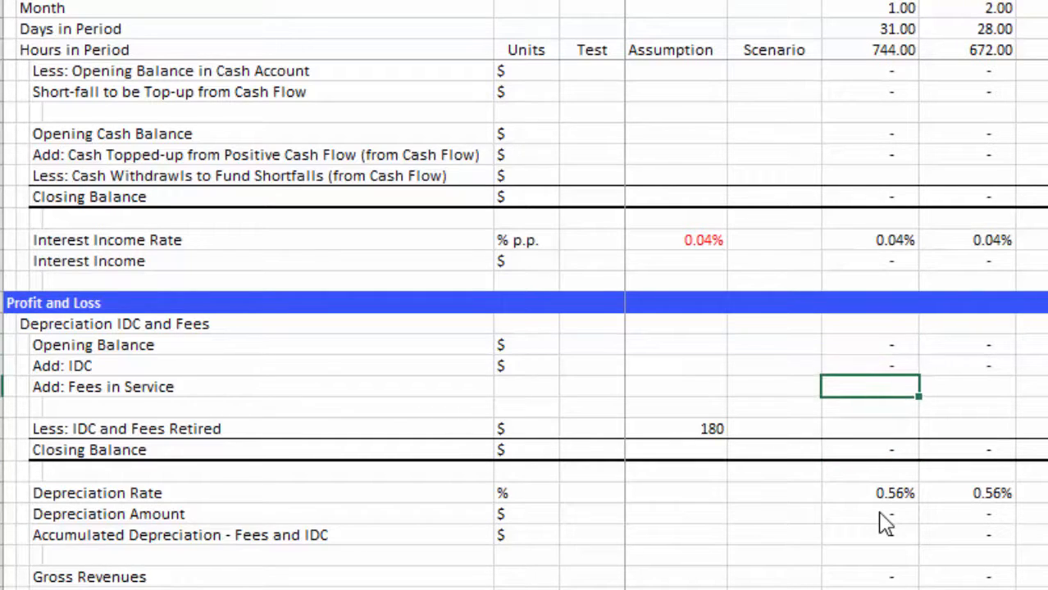
- Review the NOL Balance, taxes and earnings rows and the Cash Flow section down to the capital expenditures
key(Page_Down)
key(Up)
key(Down)
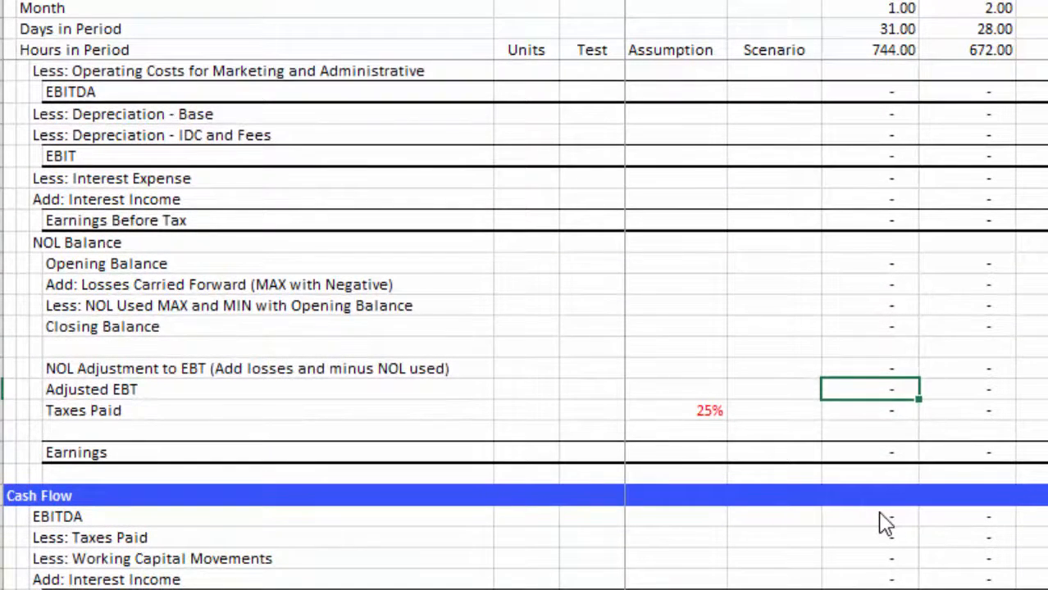
key(Down)
key(Down)
key(Down)
key(Down)
scroll(885, 523, down, 1)
key(Up)
key(Up)
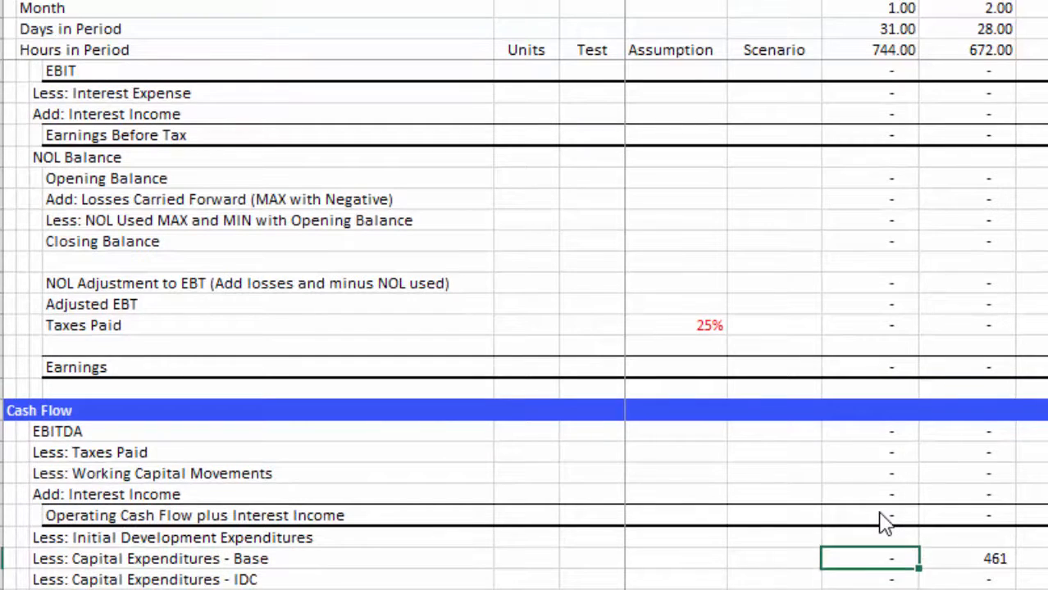
key(Down)
- Inspect the Equity Balance and the Balance Sheet assets, liabilities, Difference and Test rows for the first periods
key(Page_Down)
key(Page_Down)
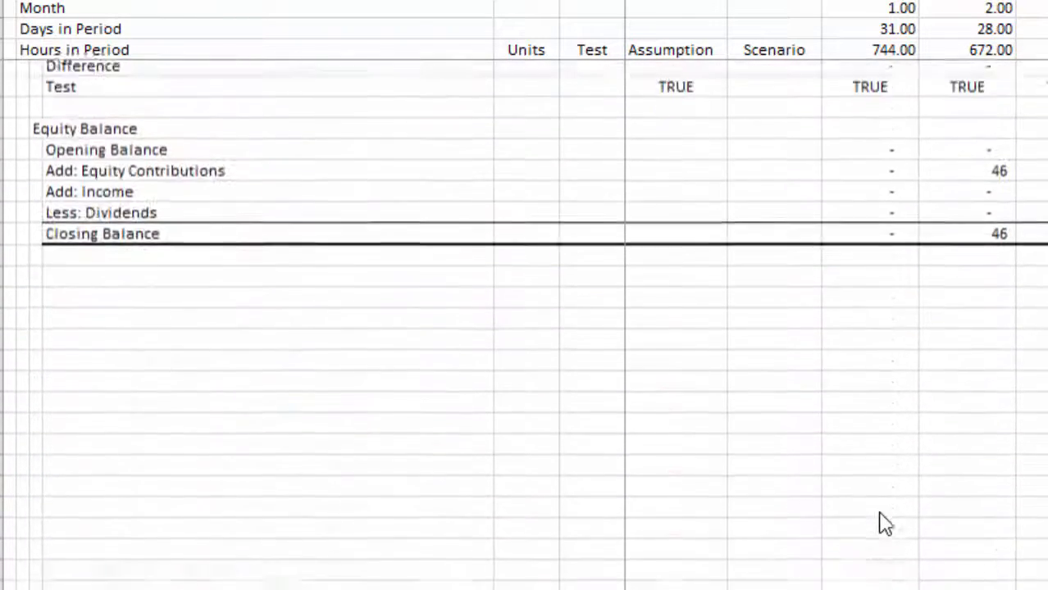
key(Up)
key(Up)
key(Up)
key(Up)
key(Up)
key(Up)
key(Up)
key(Up)
key(Up)
key(Up)
key(Up)
key(Up)
key(Up)
key(Up)
key(Up)
key(Up)
key(Up)
key(Up)
key(Up)
key(Up)
key(Up)
key(Up)
key(Up)
key(Up)
key(Up)
key(Up)
key(Up)
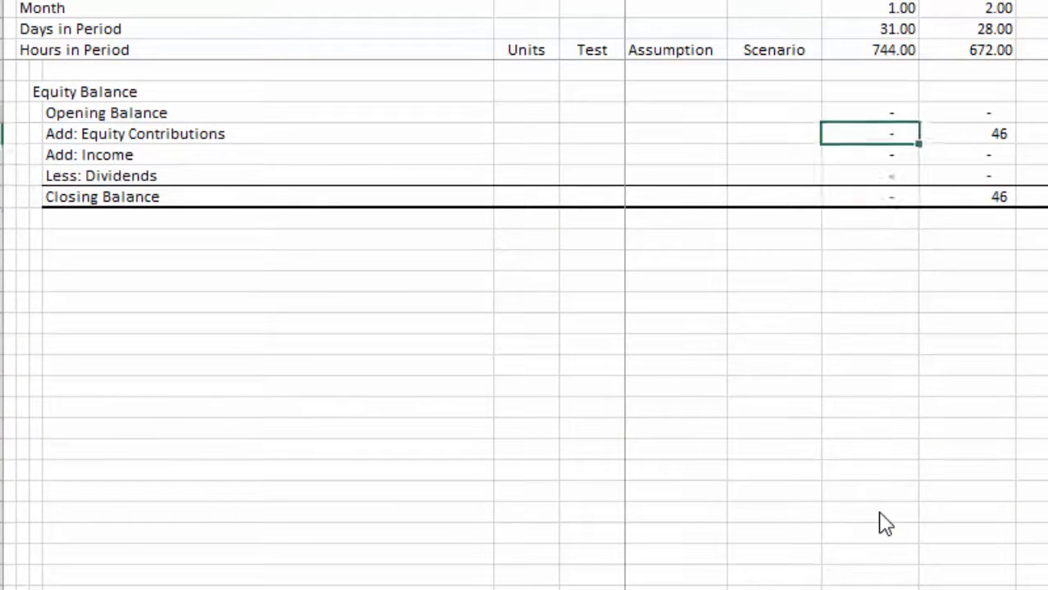
key(Right)
key(Right)
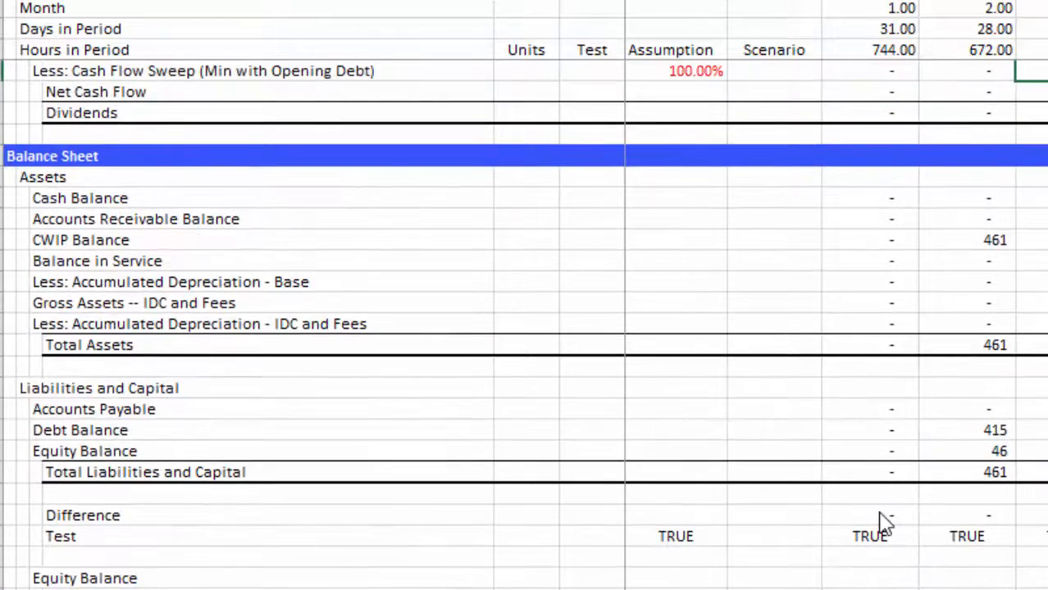
key(Up)
key(Up)
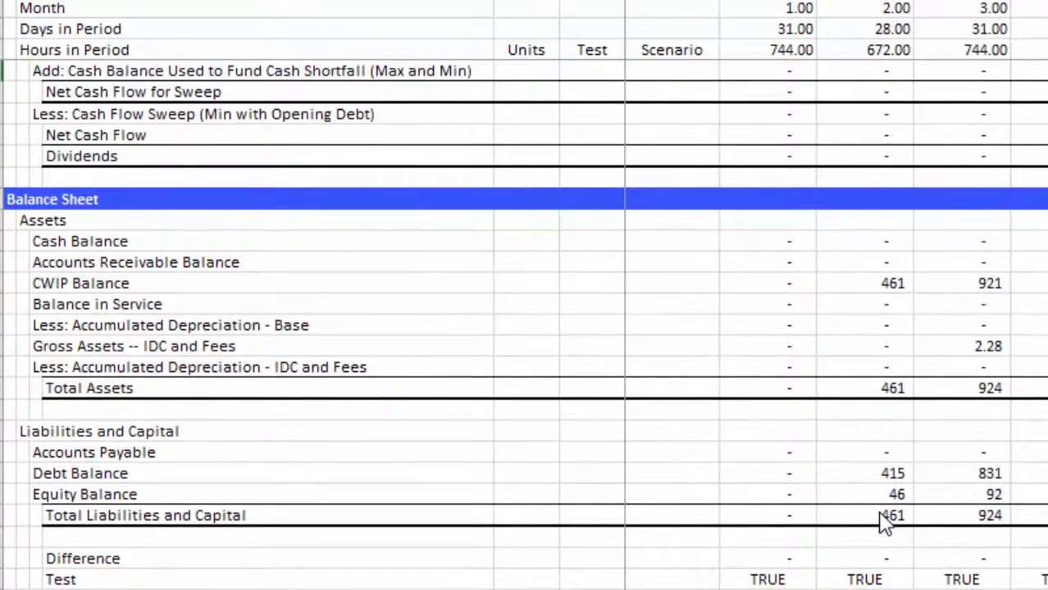
- Review the monthly model upward from the Cash Flow section to the Construction Work in Progress and Cash Balance calculations
key(Left)
key(Left)
key(Left)
key(Left)
key(Left)
key(Left)
key(Left)
key(Left)
key(Left)
key(Left)
key(Left)
key(Left)
key(Left)
key(Left)
key(Up)
key(Up)
key(Up)
key(Up)
key(Up)
key(Up)
key(Up)
key(Up)
key(Up)
key(Up)
key(Up)
key(Up)
key(Up)
key(Up)
key(Up)
key(Up)
key(Up)
key(Up)
key(Up)
key(Up)
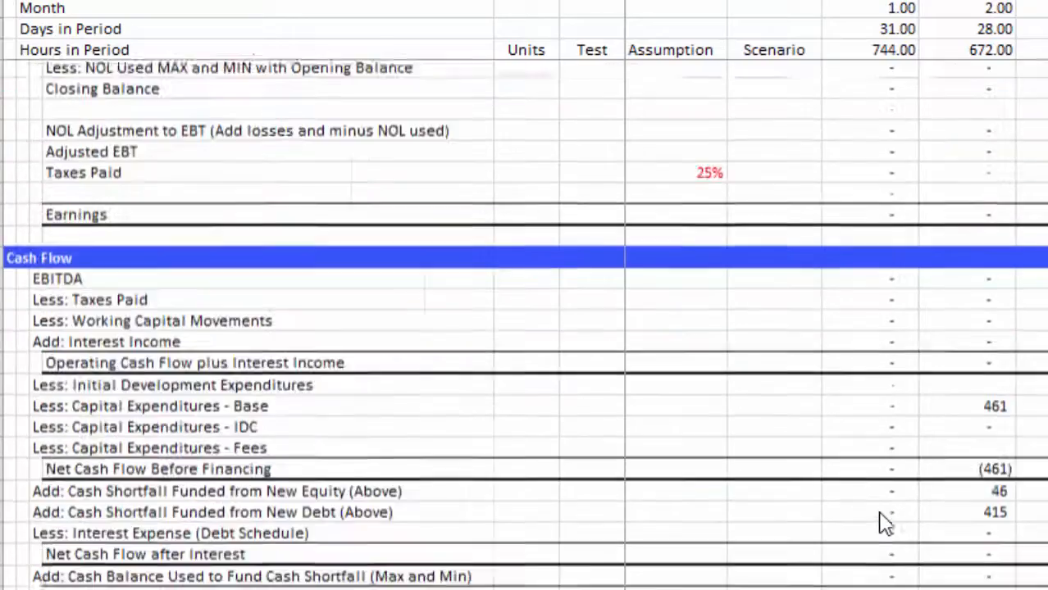
key(Up)
key(Up)
key(Up)
key(Up)
key(Up)
key(Up)
key(Up)
key(Up)
key(Up)
key(Up)
key(Up)
key(Up)
key(Up)
key(Up)
key(Up)
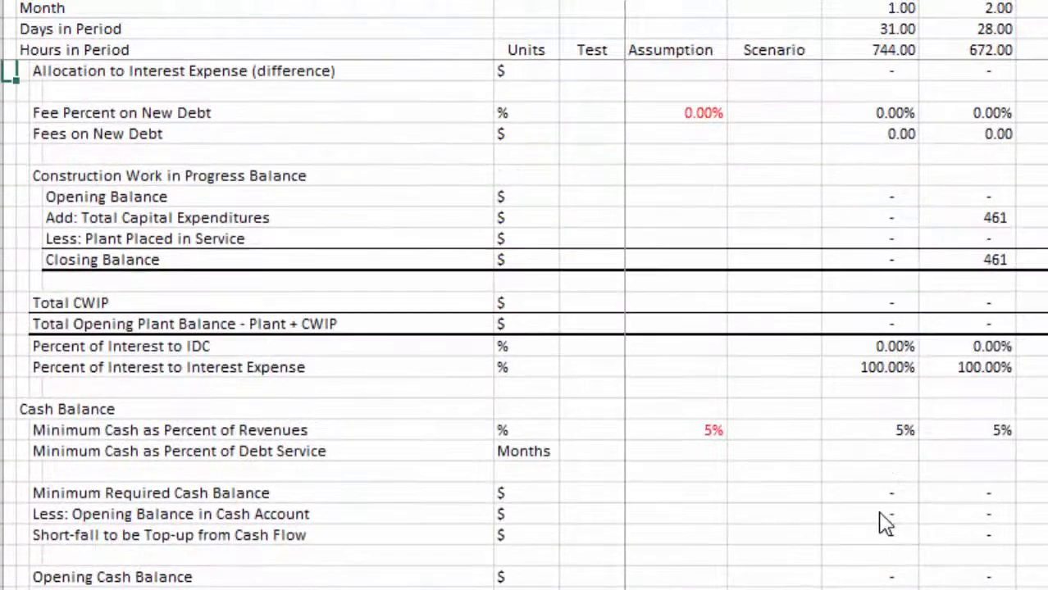
- Review the monthly model upward to the After-tax Project IRR and the Financing Analysis rows from equity contributions to the debt rates
key(Up)
key(Up)
key(Up)
key(Up)
key(Up)
key(Up)
key(Up)
key(Up)
key(Up)
key(Up)
key(Up)
key(Up)
key(Up)
key(Up)
key(Up)
key(Up)
key(Up)
key(Up)
key(Up)
key(Up)
key(Down)
key(Down)
key(Down)
key(Down)
key(Down)
key(Down)
key(Down)
key(Down)
key(Down)
key(Down)
key(Down)
key(Down)
key(Down)
key(Down)
key(Down)
key(Down)
key(Down)
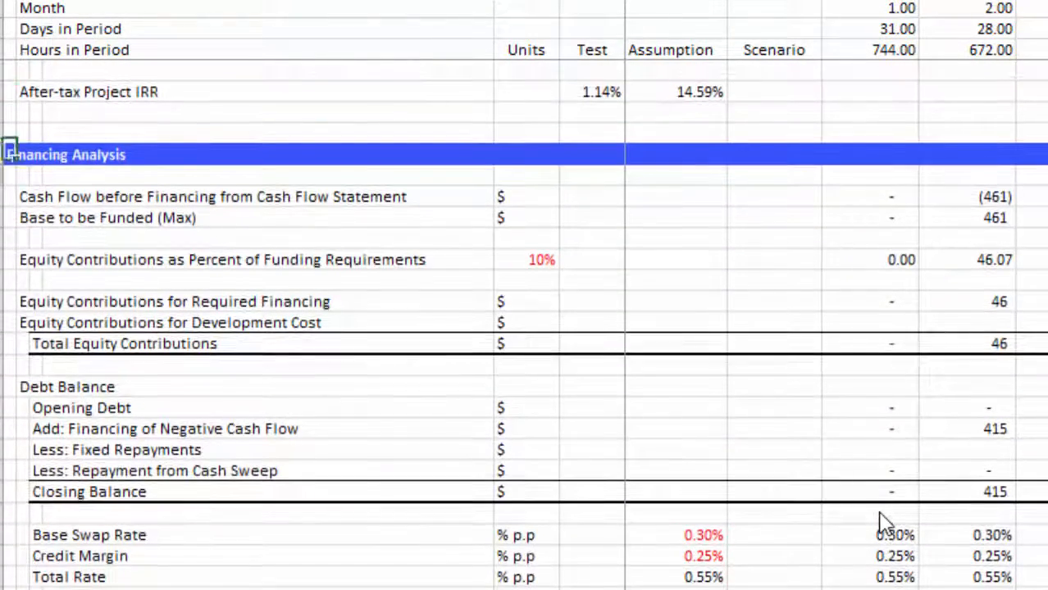
key(Down)
key(Down)
key(Down)
key(Down)
key(Down)
key(Down)
key(Down)
key(Down)
key(Down)
key(Down)
key(Down)
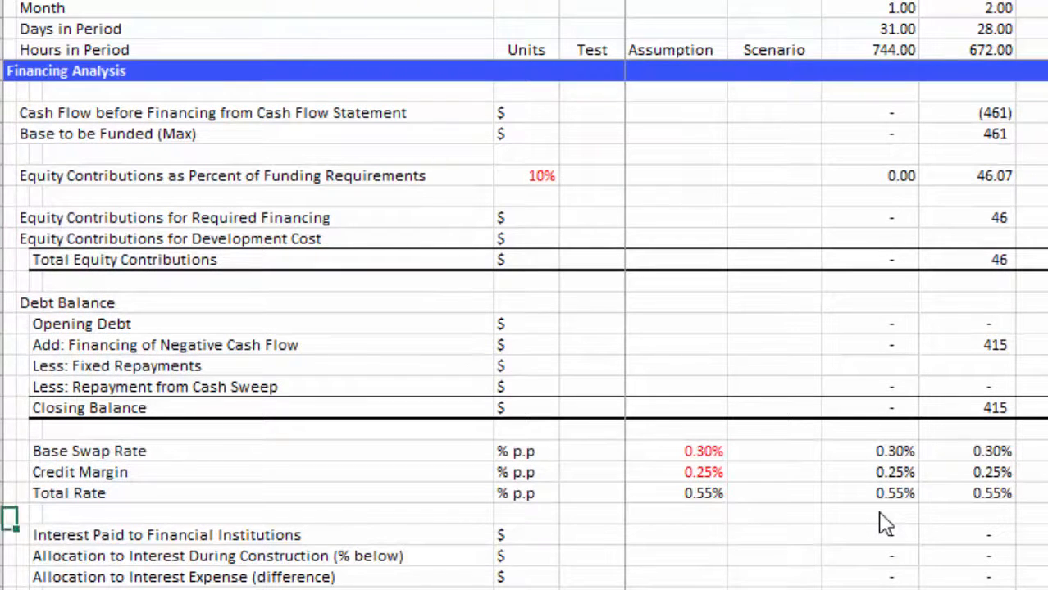
- Examine the period 1 funding base, equity contributions and Financing of Negative Cash Flow in the Financing Analysis section
key(Up)
key(Up)
key(Up)
key(Up)
key(Up)
key(Up)
key(Up)
key(Up)
key(Up)
key(Up)
key(Up)
key(Up)
key(Up)
key(Up)
key(Up)
key(Up)
key(Up)
key(Up)
key(Up)
key(Up)
key(Right)
key(Right)
key(Right)
key(Right)
key(Right)
key(Right)
key(Right)
key(Right)
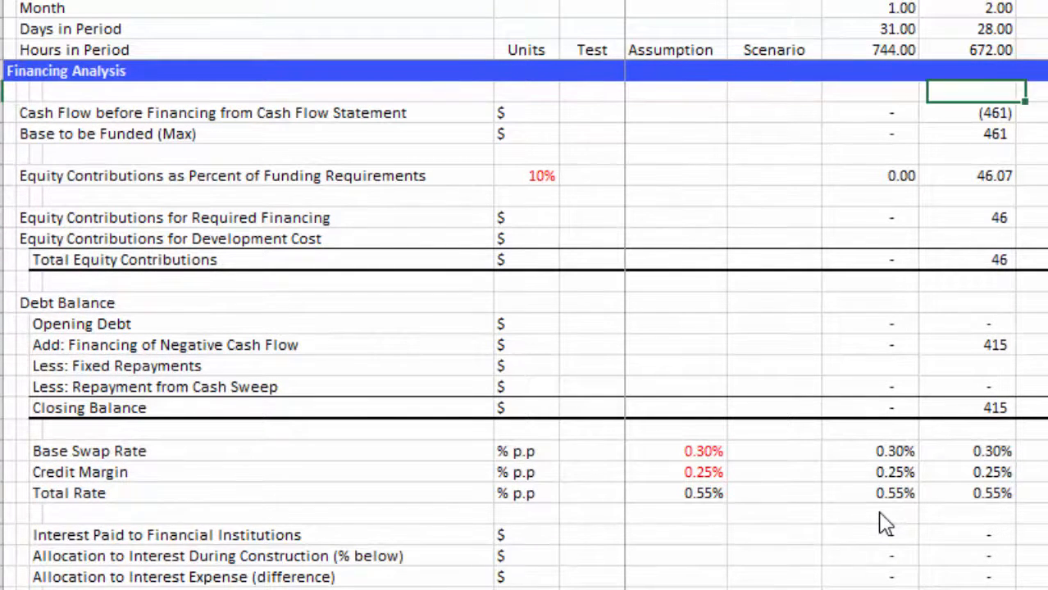
key(Down)
key(Down)
key(Down)
key(Down)
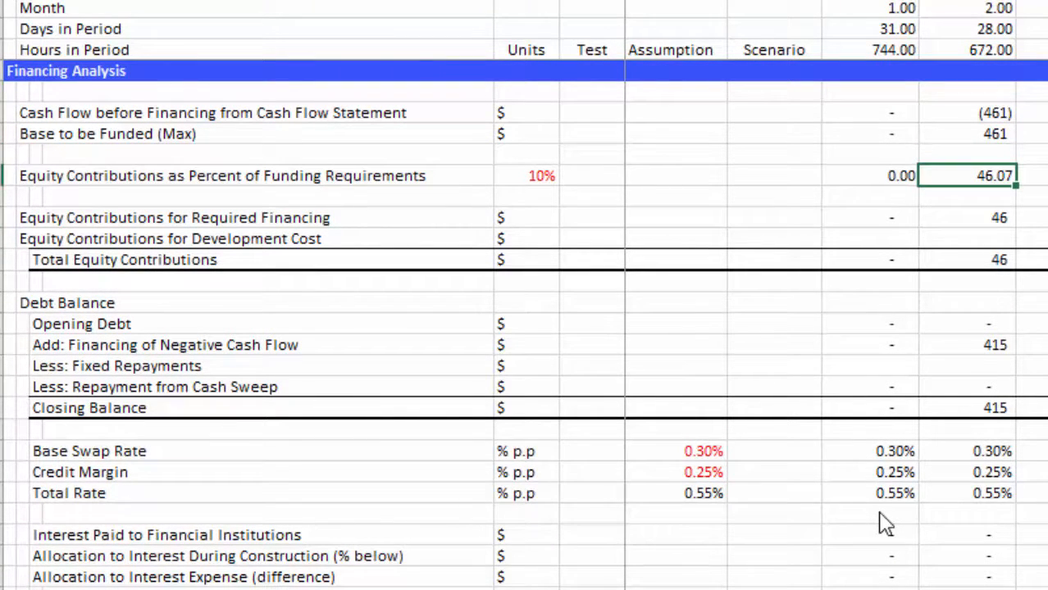
key(Down)
key(Down)
key(Down)
key(Down)
key(Down)
key(Down)
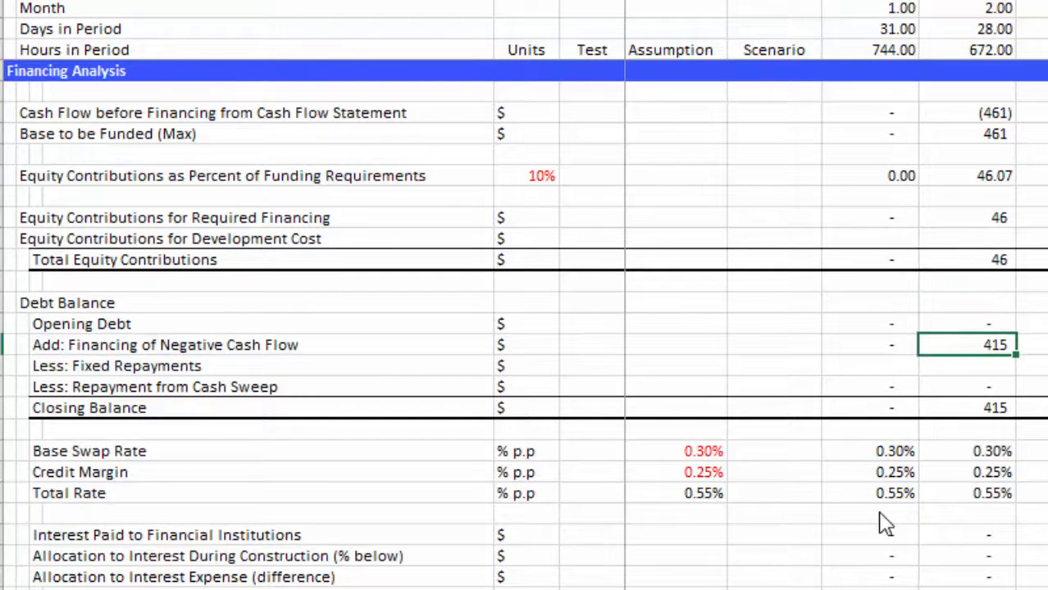
- Follow the Repayment from Cash Sweep row across the periods to period 13
key(Down)
key(Down)
key(Right)
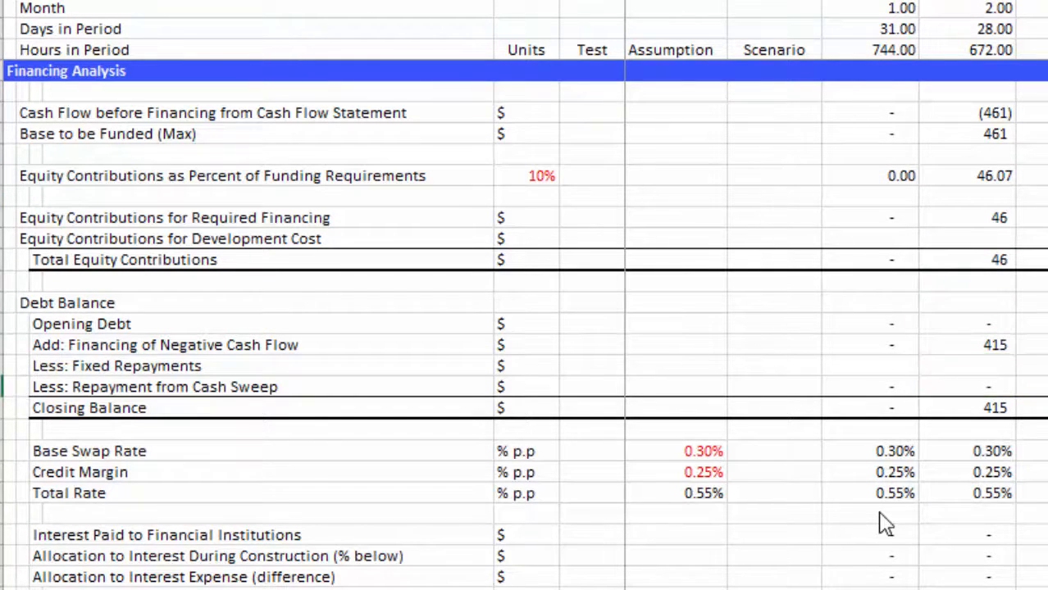
scroll(886, 522, right, 4)
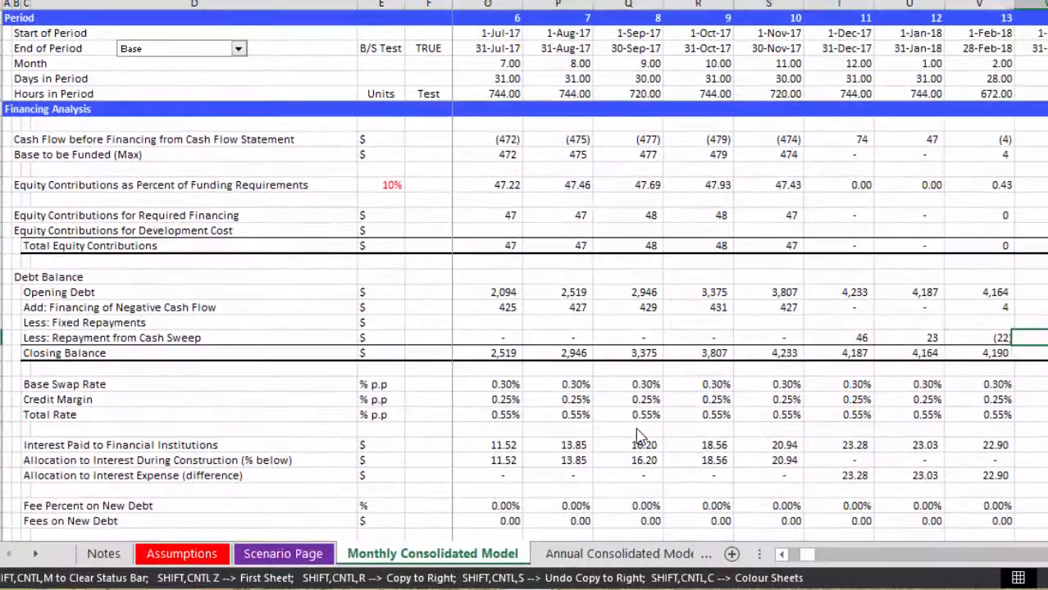
key(Left)
key(Right)
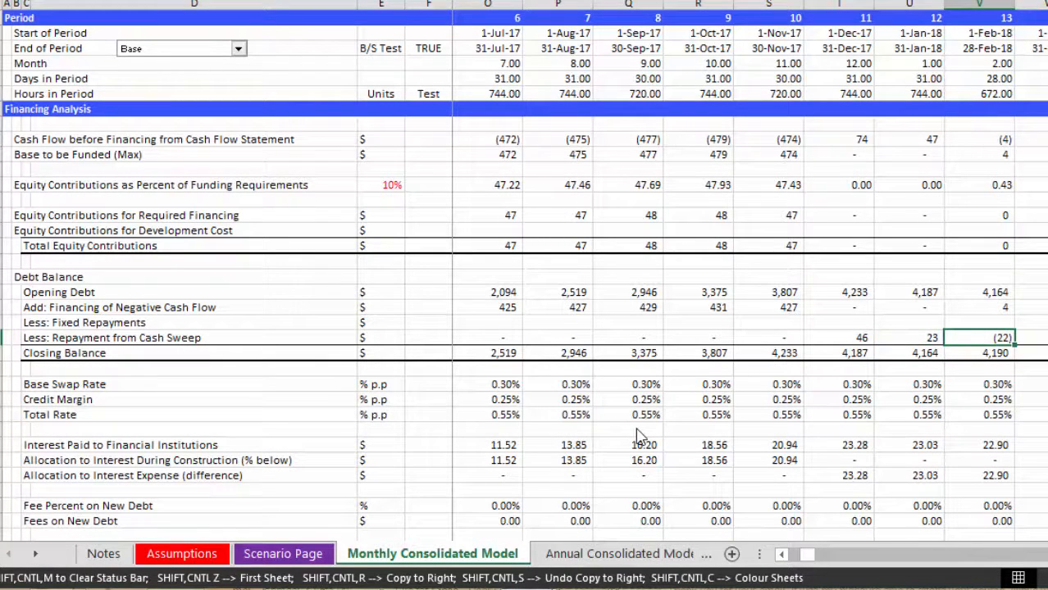
- Trace the debt Closing Balance row back to the first periods and inspect it through period 2
key(Down)
key(ctrl+Left)
key(ctrl+Left)
key(ctrl+Left)
key(ctrl+Left)
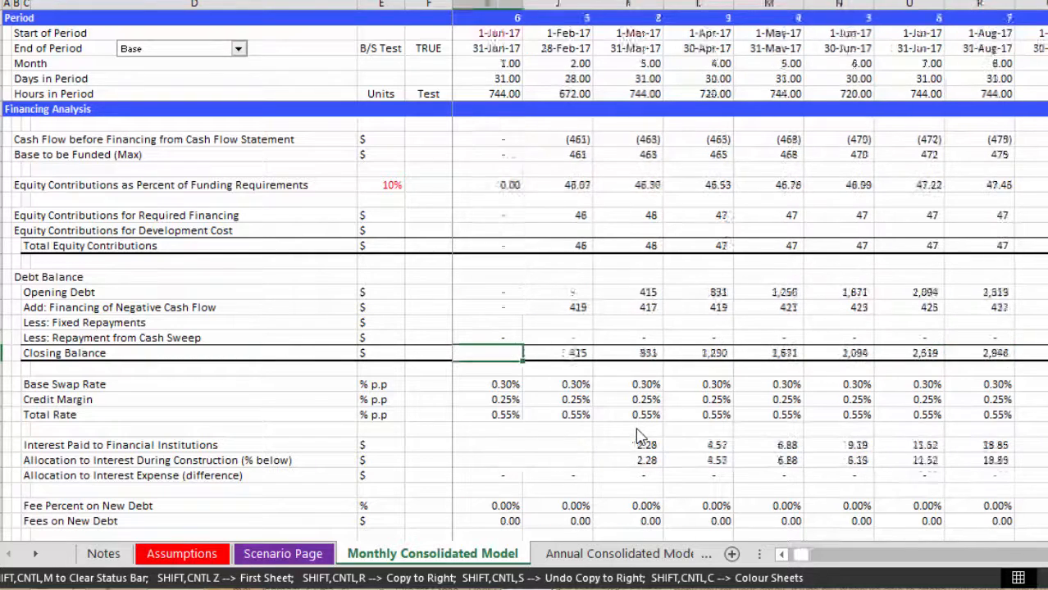
key(ctrl+Right)
key(ctrl+Right)
key(ctrl+Right)
key(Right)
key(shift+Right)
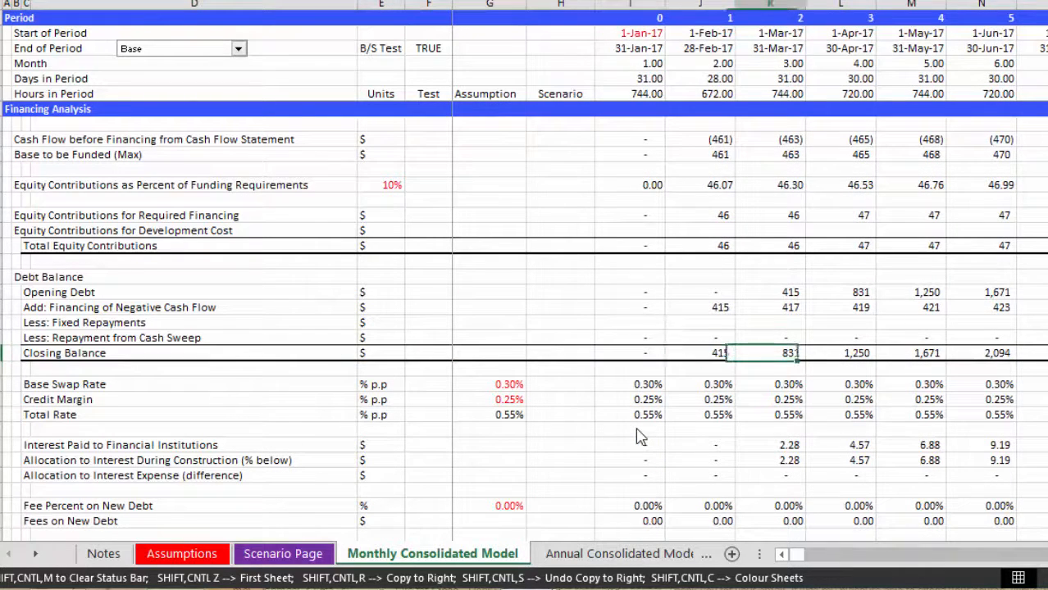
- Review the period 2 rows from the debt rates through Construction Work in Progress to the Cash Balance heading
key(Down)
key(Down)
key(Down)
key(Down)
key(Down)
key(Down)
key(Down)
key(Down)
key(Down)
key(Down)
key(Down)
key(Down)
key(Down)
key(Down)
key(Down)
key(Down)
key(Down)
key(Down)
key(Down)
key(Down)
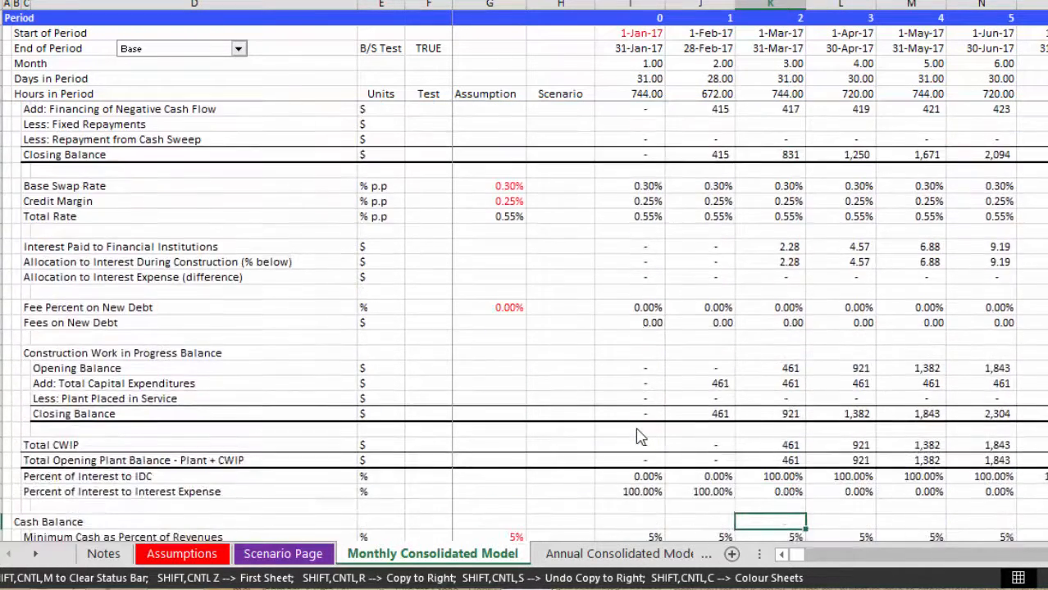
- Examine the Fee Percent on New Debt, Fees on New Debt and interest allocation rows in the first periods
key(Up)
key(Up)
key(Up)
key(Up)
key(Up)
key(Up)
key(Up)
key(Up)
key(Up)
key(Up)
key(Up)
key(Up)
key(Up)
key(Left)
key(Left)
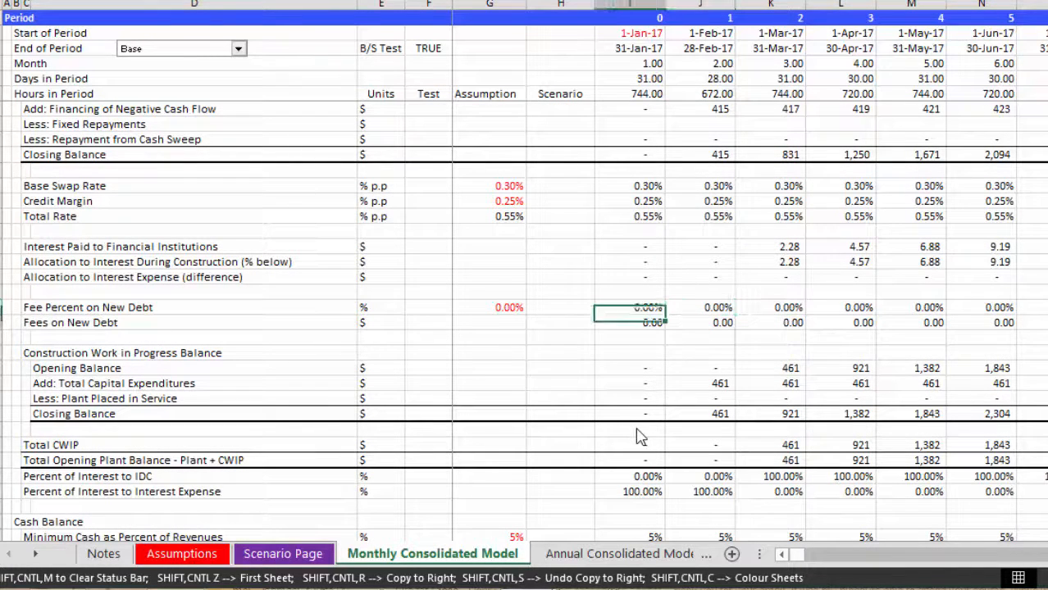
key(Down)
key(Up)
key(Up)
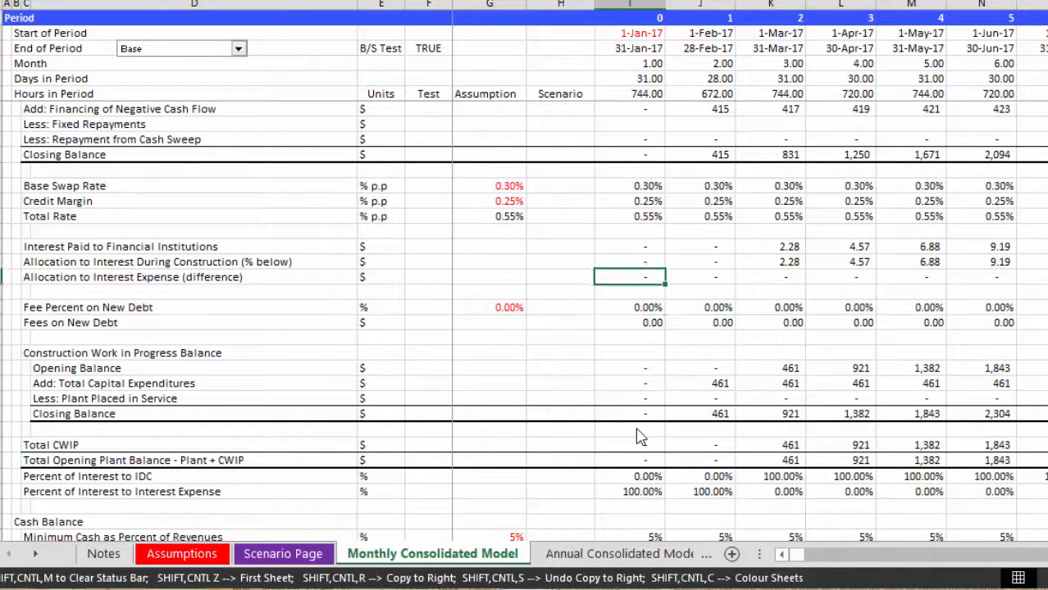
key(Down)
key(Down)
key(Down)
key(Down)
key(Up)
key(Up)
key(Up)
key(Up)
key(Up)
key(Left)
key(Left)
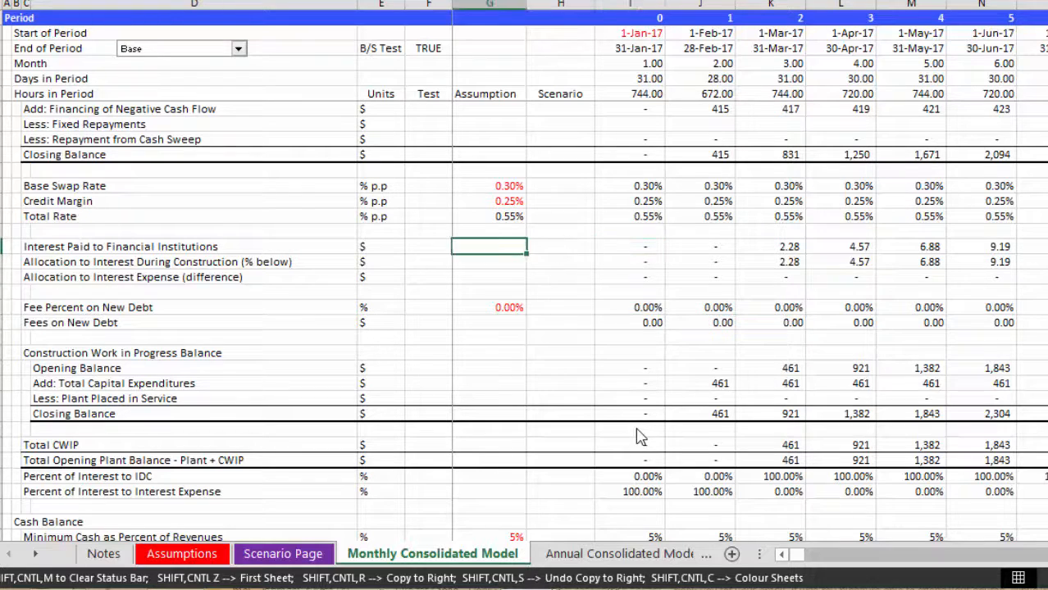
- Follow the Interest Paid and Allocation to Interest During Construction rows across the periods to period 11
key(Left)
key(Right)
key(Right)
key(Down)
key(Right)
key(Right)
key(Right)
key(Right)
key(Right)
key(Right)
key(Right)
key(Right)
key(Right)
key(Right)
key(Right)
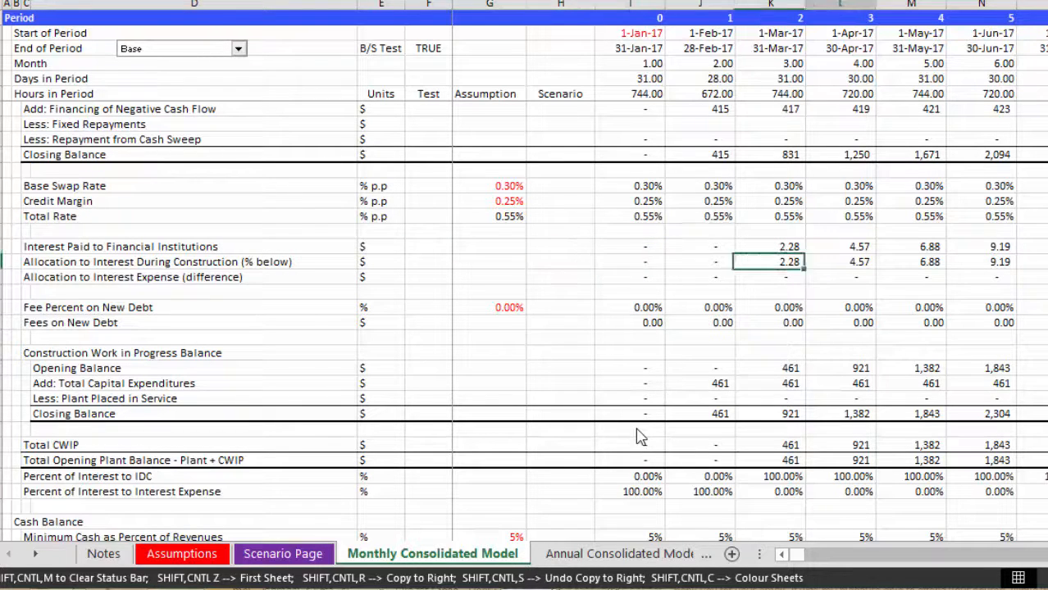
key(Left)
key(Up)
key(Right)
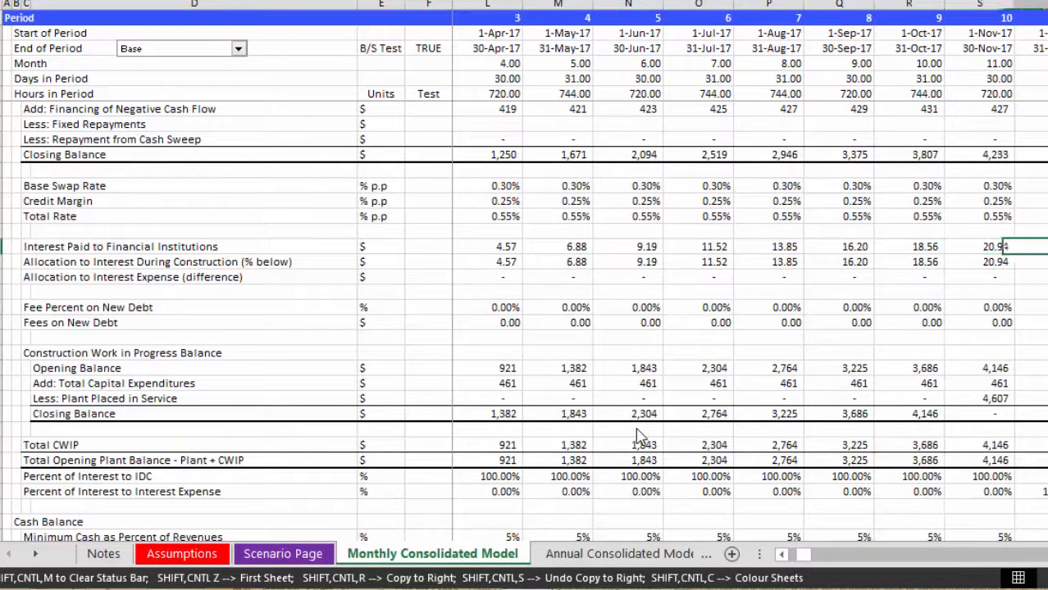
- Trace period 11 back up from the interest rows through the debt balance to the Financing Analysis heading
key(Up)
key(Up)
key(Up)
key(Up)
key(Up)
key(Up)
key(Up)
key(Up)
key(Up)
key(Up)
key(Up)
key(Up)
key(Up)
key(Up)
key(Up)
key(Up)
key(Up)
key(Up)
key(Up)
key(Up)
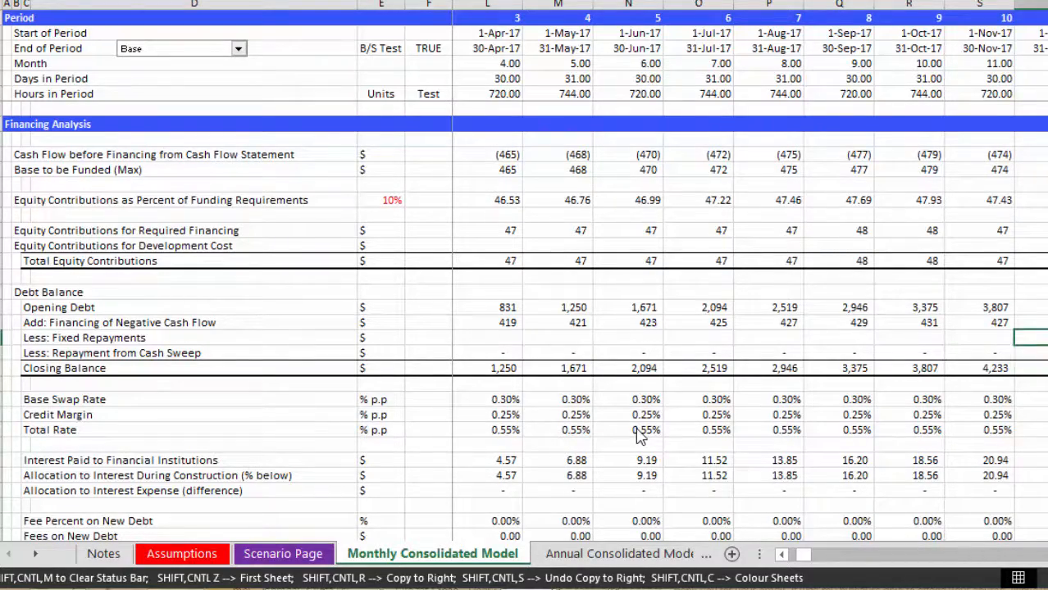
- Review the period 11 rows from the debt balance through interest and fees to the Total Opening Plant Balance
key(Down)
key(Down)
key(Down)
key(Down)
key(Down)
key(Down)
key(Down)
key(Down)
key(Down)
key(Down)
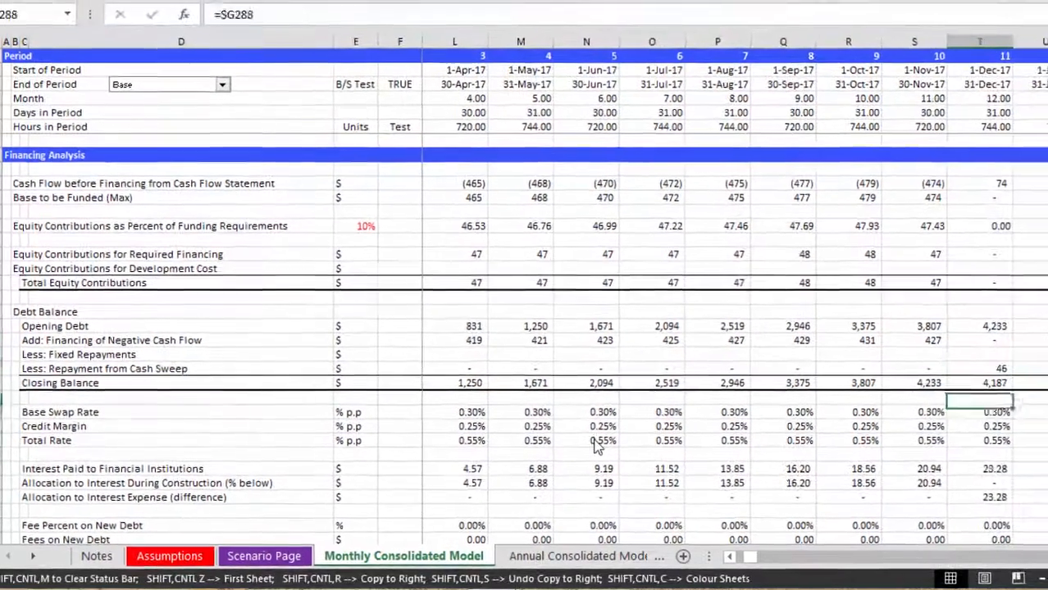
key(Down)
key(Down)
key(Down)
key(Down)
key(Down)
key(Down)
key(Down)
key(Down)
key(Down)
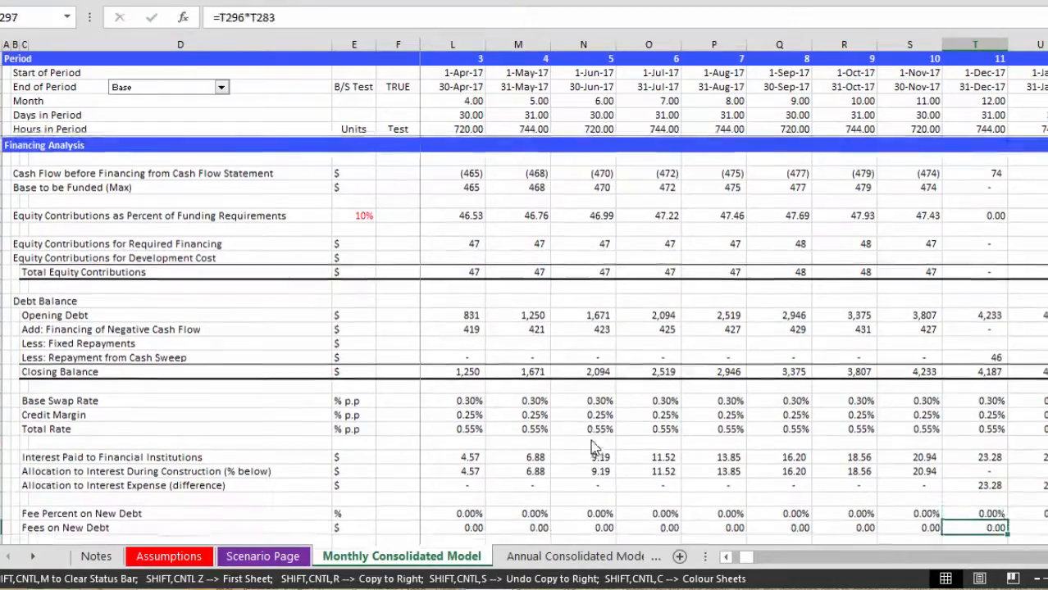
key(Down)
key(Down)
key(Down)
key(Down)
key(Down)
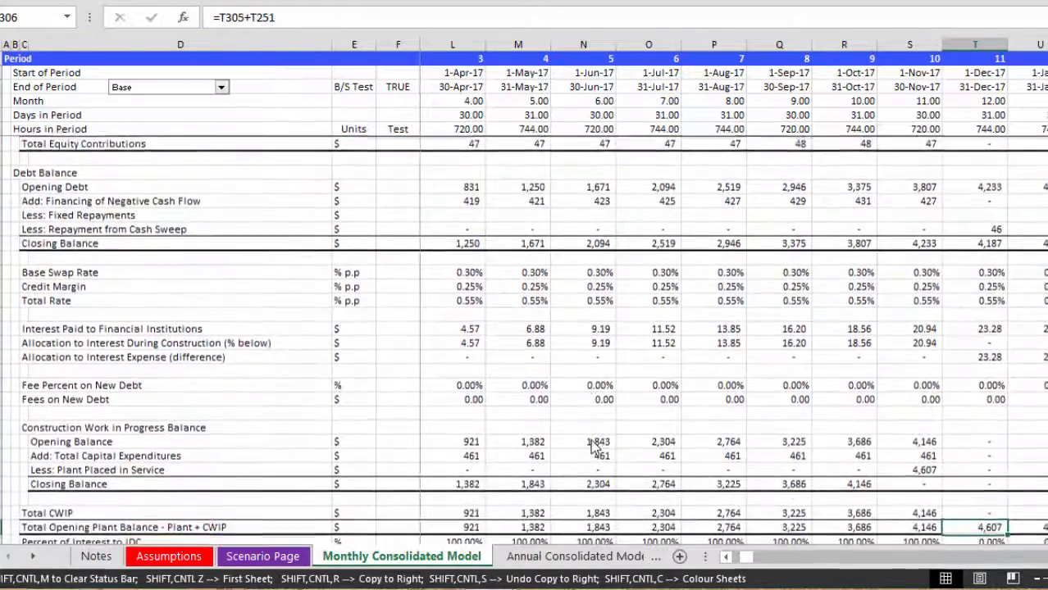
- Examine the Construction Work in Progress and opening plant balance rows around periods 8 to 11
key(Up)
key(Up)
key(Up)
key(Up)
key(Up)
key(Left)
key(Left)
key(Down)
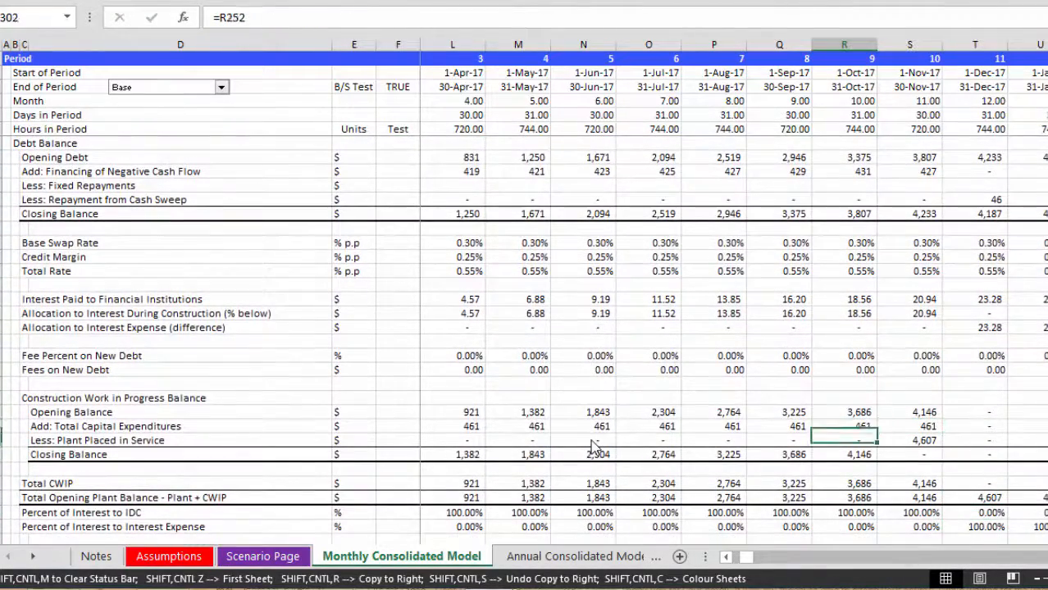
key(Down)
key(Down)
key(Down)
key(Left)
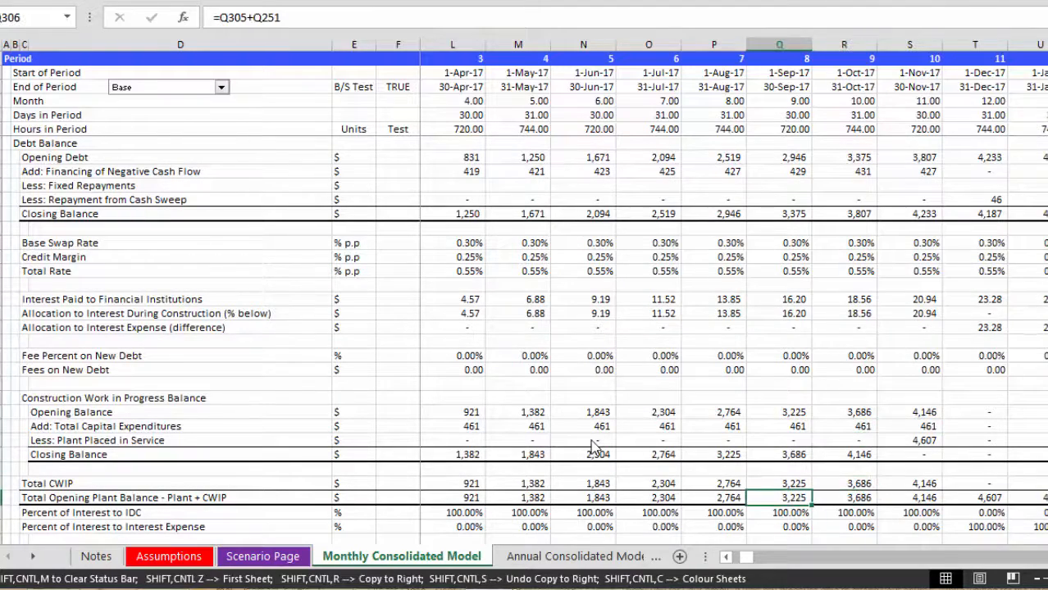
- Rename the Total CWIP row label to "Total Opening Balance of CWIP"
key(Left)
key(Left)
key(Left)
key(Left)
key(Left)
key(Left)
key(Left)
key(Left)
key(Left)
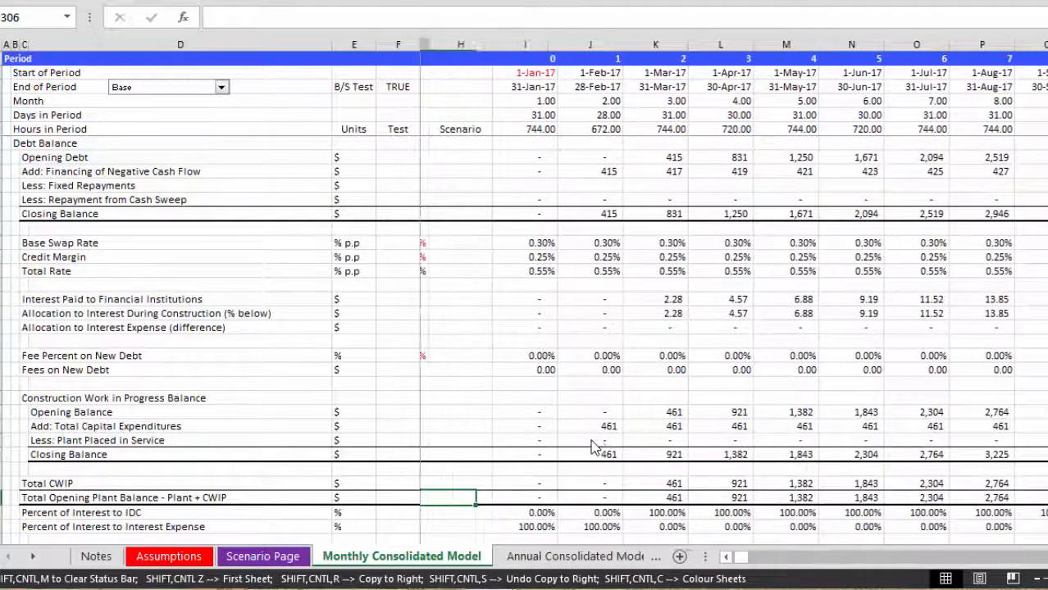
key(Left)
key(Left)
key(Left)
key(Left)
key(Left)
key(Left)
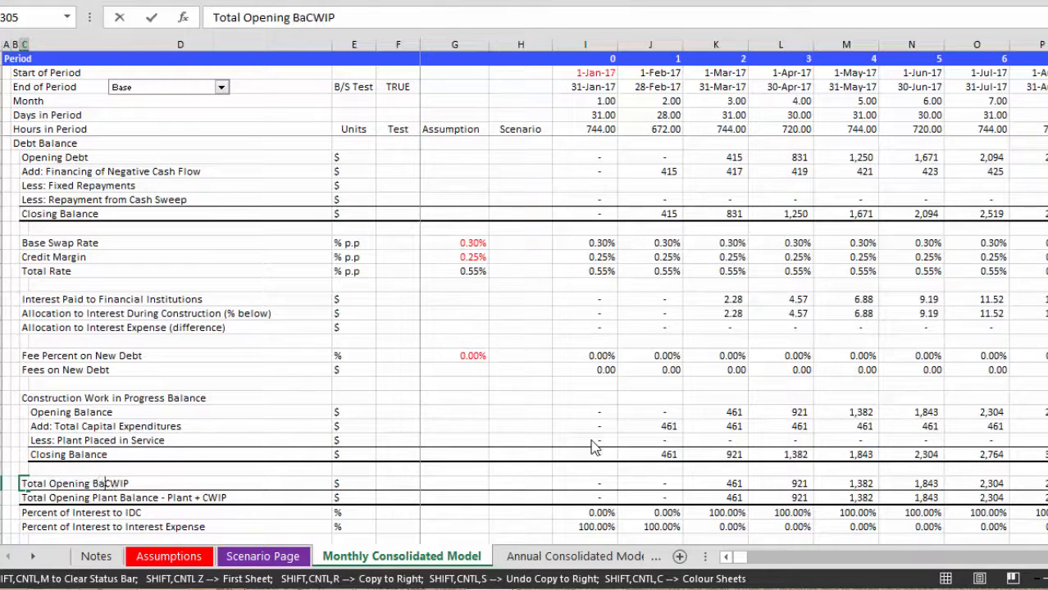
key(Return)
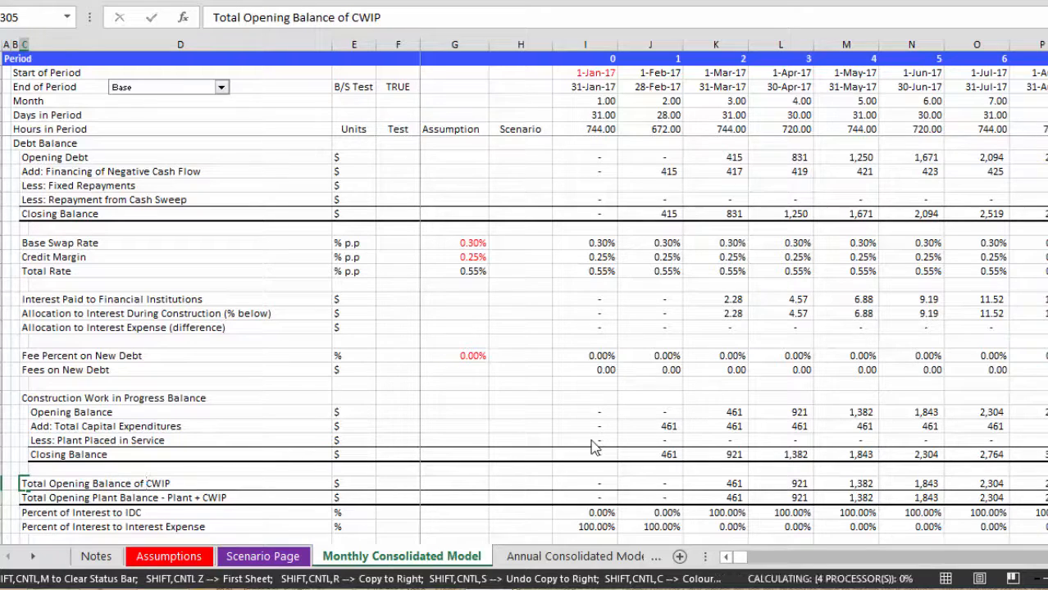
- Follow the Total Opening Balance of CWIP row to period 13 and inspect the plant balance and interest percentage rows below it
key(Down)
key(Down)
key(Up)
key(Up)
key(Right)
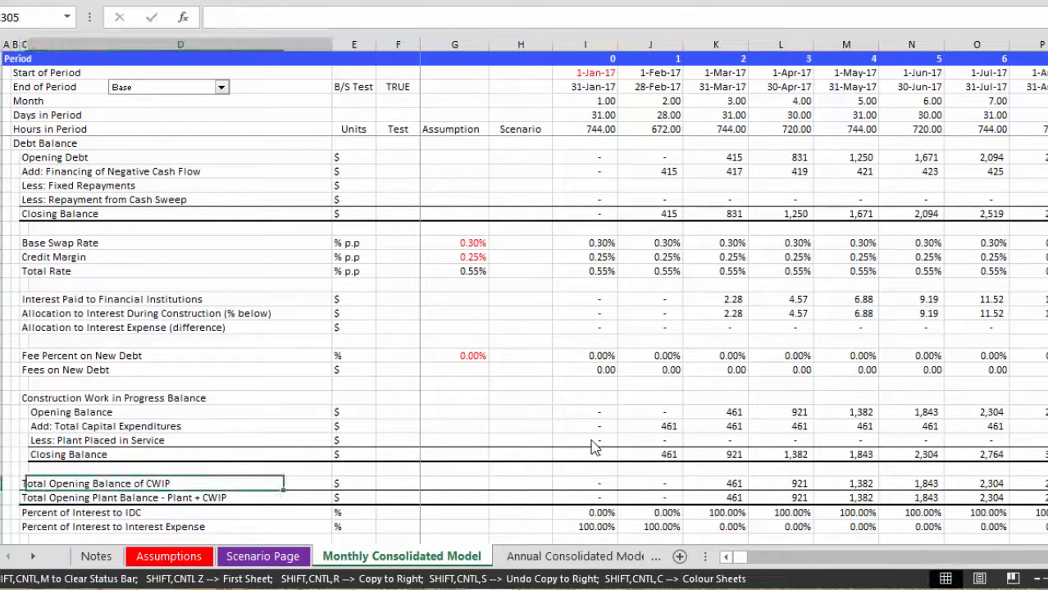
key(Right)
key(Right)
key(Right)
key(Right)
key(Right)
key(Right)
key(Right)
key(Right)
key(Right)
key(Right)
key(Right)
key(Right)
key(Right)
key(Right)
key(Right)
key(Right)
key(Right)
key(Right)
key(Right)
key(Left)
key(Down)
key(Down)
key(Down)
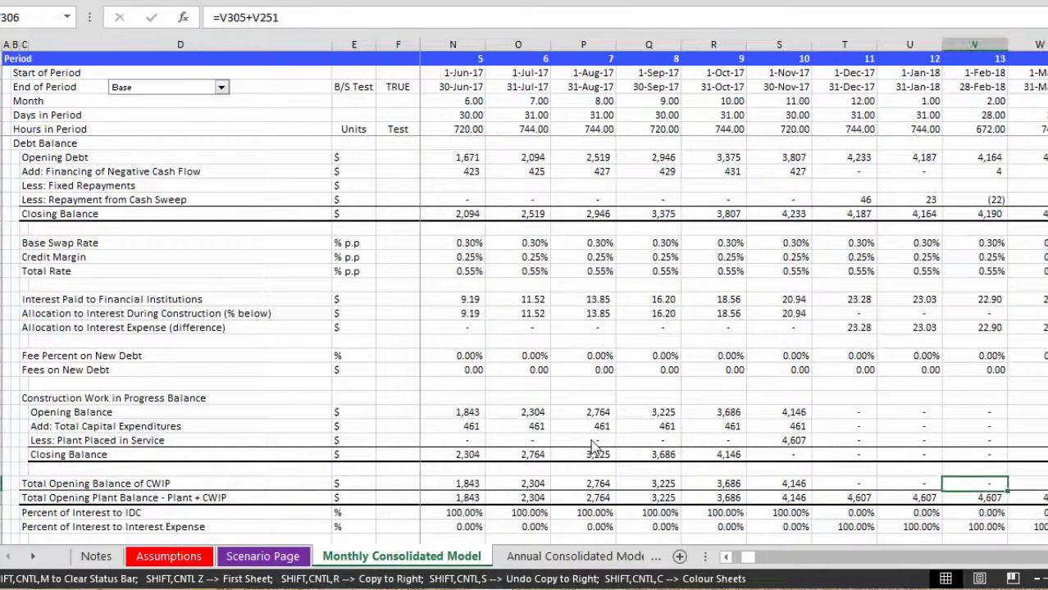
key(Down)
key(Down)
key(Down)
- Return to the first periods and review the Cash Balance section from the minimum cash rows to the Interest Income Rate
key(Left)
key(Left)
key(Left)
key(Left)
key(Left)
key(Left)
key(Left)
key(Left)
key(Left)
key(Left)
key(Left)
key(Left)
key(Left)
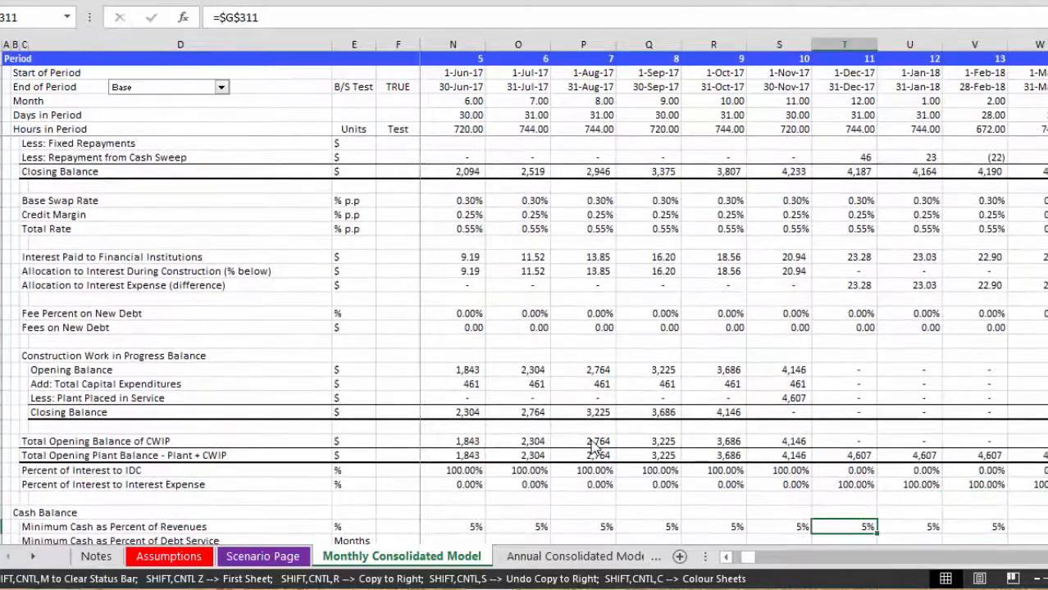
key(Left)
key(Left)
key(Left)
key(Left)
key(Left)
key(Left)
key(Left)
key(Left)
key(Down)
key(Down)
key(Down)
key(Down)
key(Down)
key(Down)
key(Down)
key(Down)
key(Down)
key(Down)
key(Down)
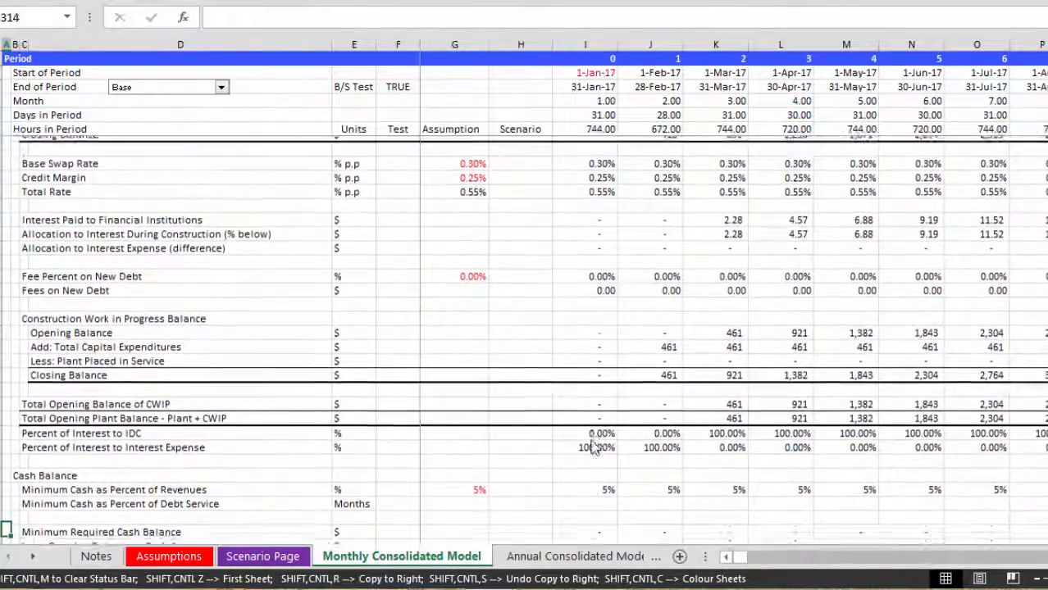
key(Down)
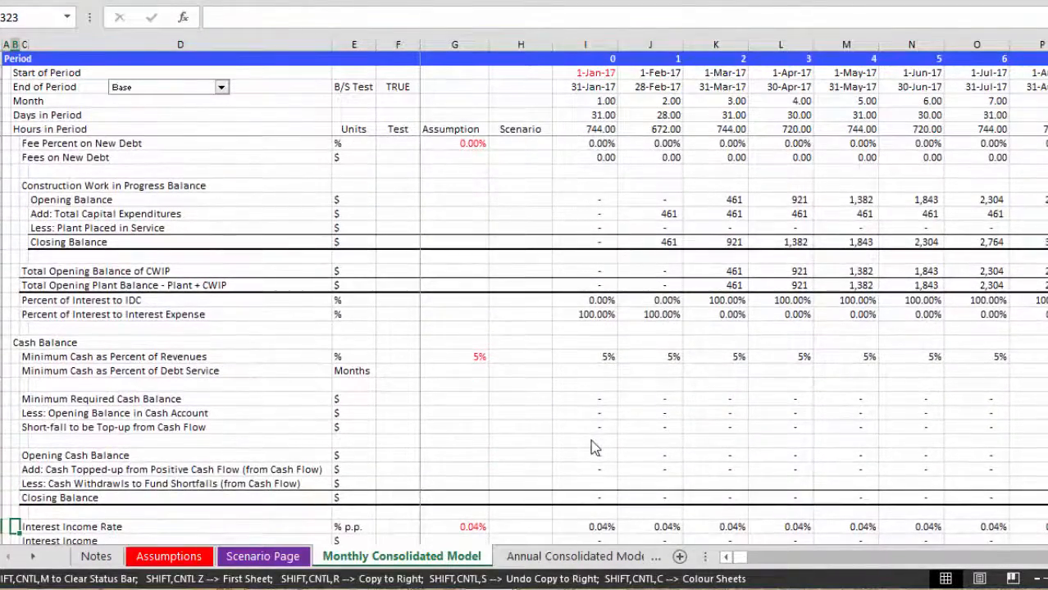
- Follow the Cash Balance section across the monthly columns from the first period out to period 24
key(Right)
key(Right)
key(Right)
key(Right)
key(Right)
key(Right)
key(Right)
key(Right)
key(Right)
key(Right)
key(Right)
key(Right)
key(Right)
key(Right)
key(Right)
key(Right)
key(Right)
key(Right)
key(Right)
key(Right)
key(Right)
key(Right)
key(Right)
key(Right)
key(Right)
key(Right)
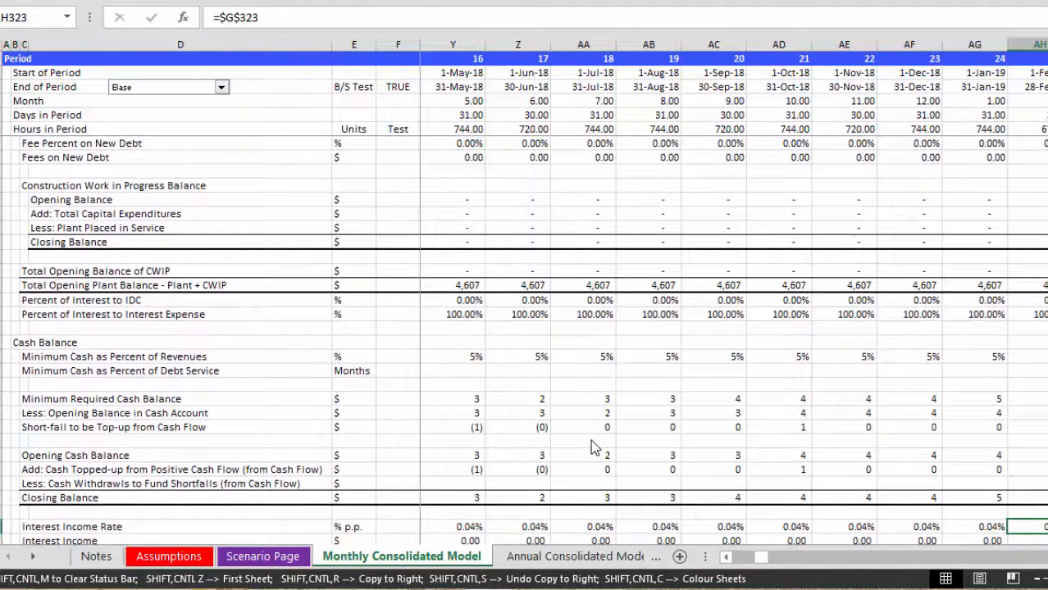
- Trace the Short-fall to be Top-up from Cash Flow row back from period 21 to period 10
key(Left)
key(Up)
key(Up)
key(Up)
key(Up)
key(Up)
key(Up)
key(Left)
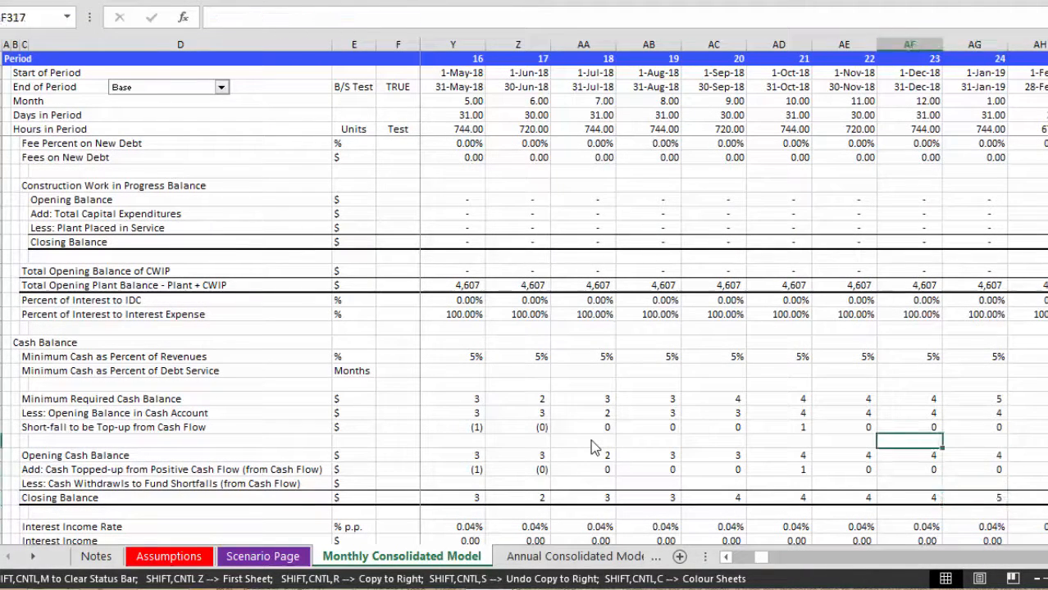
key(Left)
key(Left)
key(Up)
key(Left)
key(Left)
key(Left)
key(Left)
key(Left)
key(Left)
key(Left)
key(Left)
key(Left)
key(Left)
key(Left)
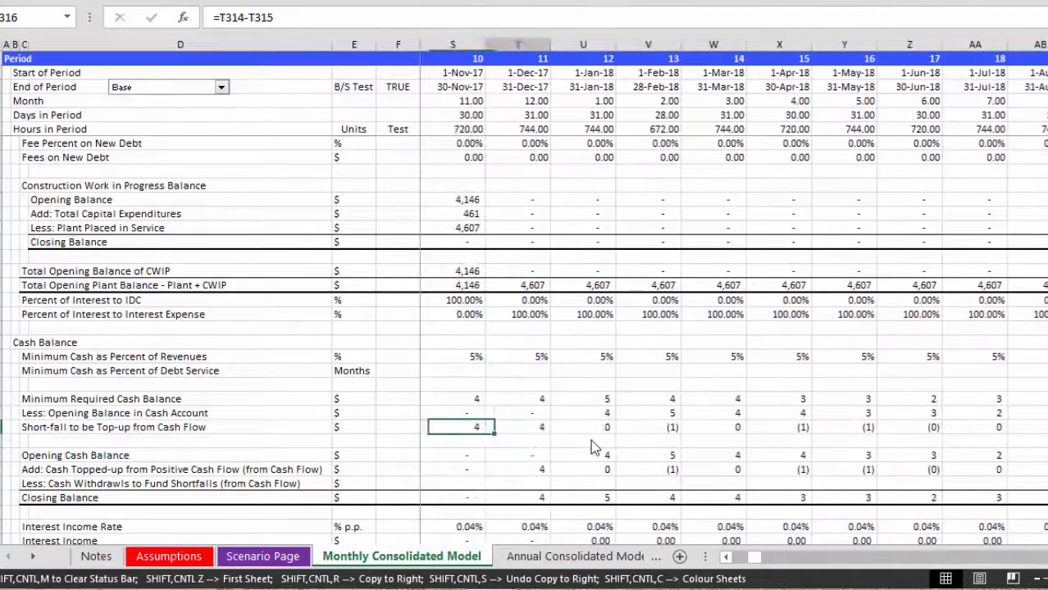
- Compare the short-fall formulas around periods 10 to 13 and return to the construction months before operations start
key(Right)
key(Right)
key(Right)
key(Left)
key(Left)
key(Right)
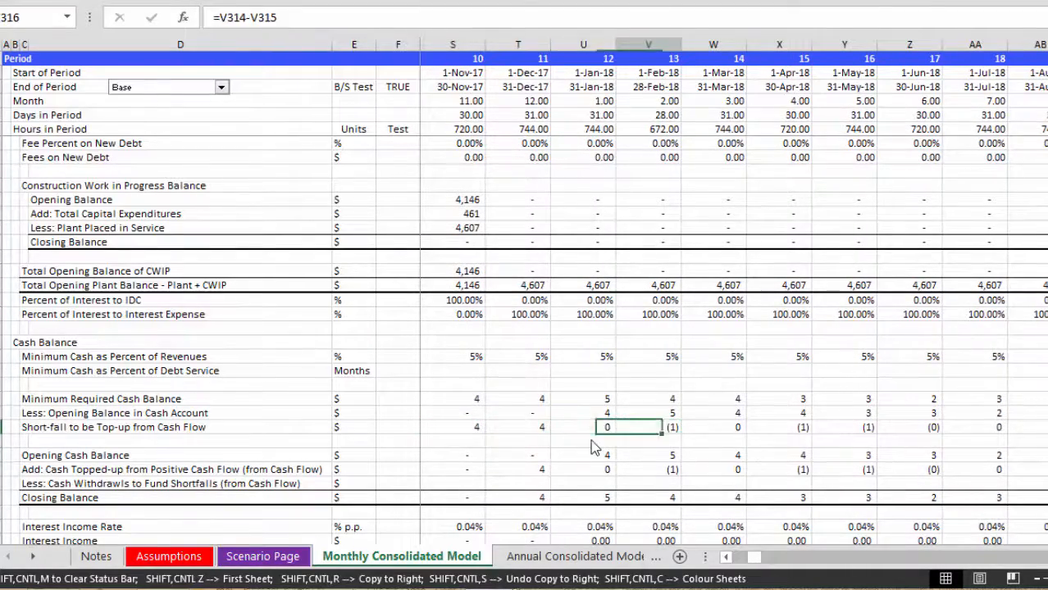
key(Right)
key(Left)
key(Left)
key(Left)
key(Left)
key(Left)
key(Left)
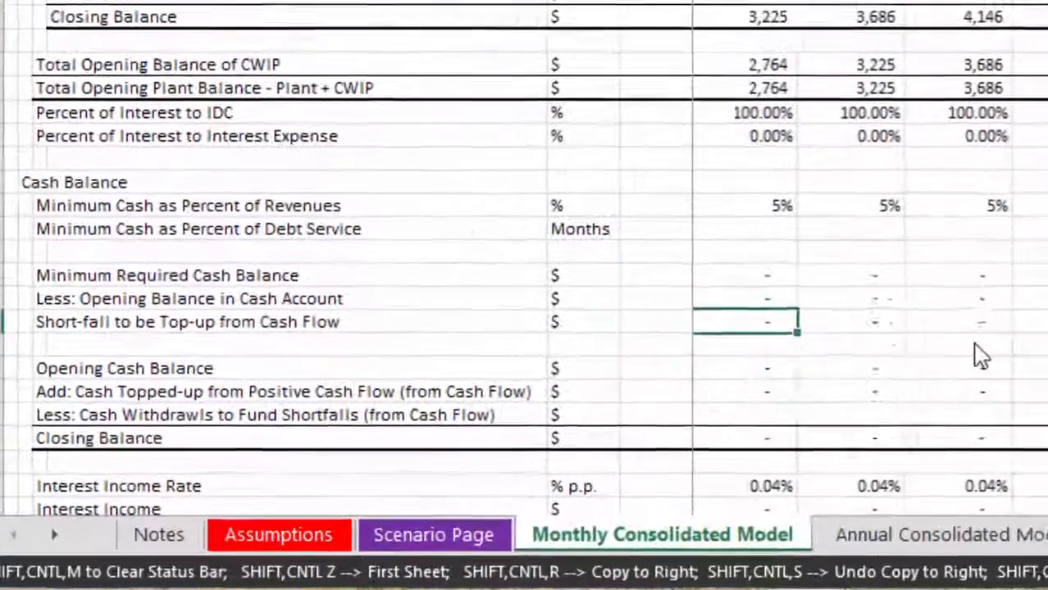
- Inspect the cash account's opening balance, top-up and closing balance rows down to Interest Income around periods 9 to 11
key(Right)
key(Right)
key(Right)
key(Down)
key(Down)
key(Down)
key(Down)
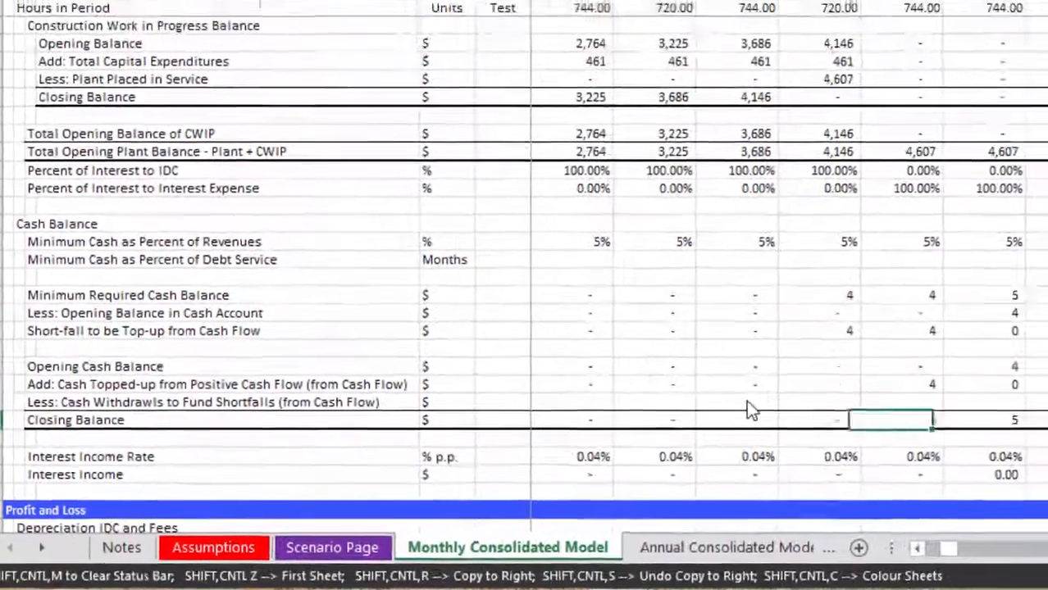
key(Down)
key(Down)
key(Left)
key(Down)
key(Down)
key(Down)
key(Down)
key(Down)
key(Down)
key(Down)
key(Down)
key(Down)
key(Down)
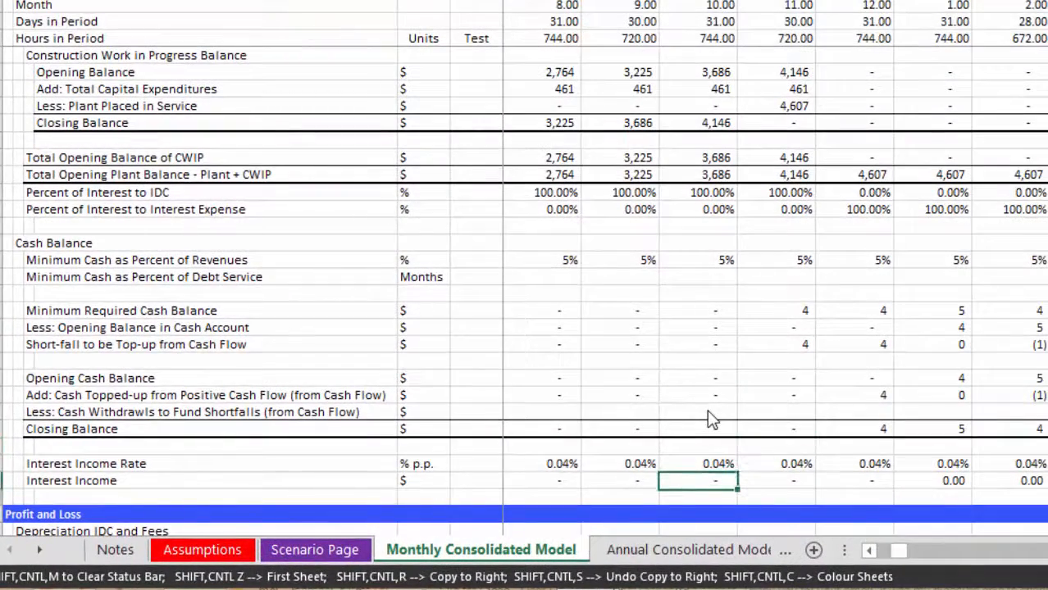
- Examine the cash account's Closing Balance row across periods 9 to 12
key(Up)
key(Up)
key(Up)
key(Up)
key(Up)
key(Up)
key(Up)
key(Up)
key(Up)
key(Up)
key(Up)
key(Up)
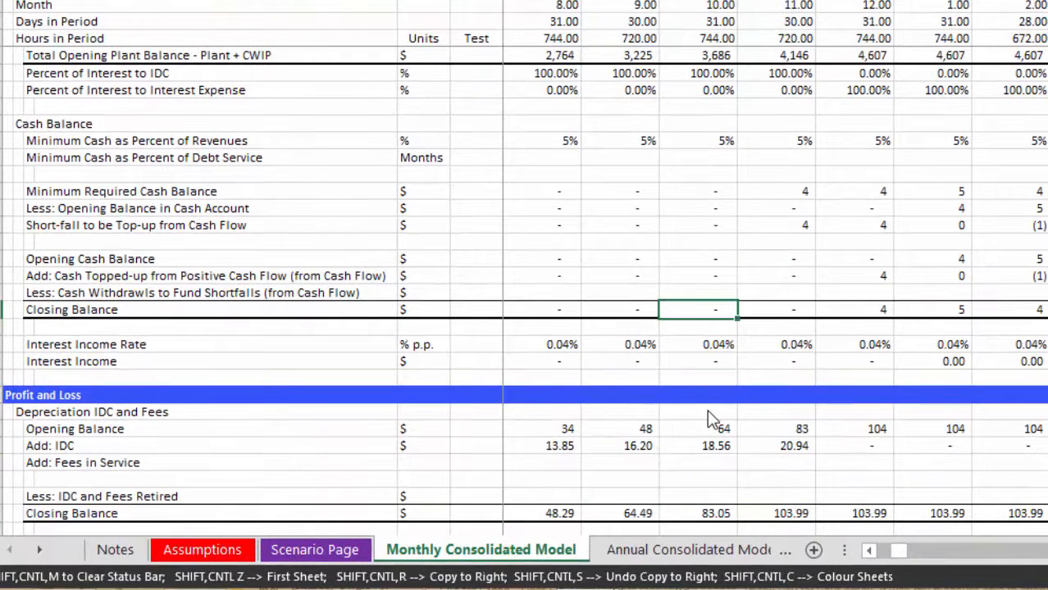
key(Right)
key(Right)
key(Left)
key(Left)
key(Right)
key(Right)
key(Right)
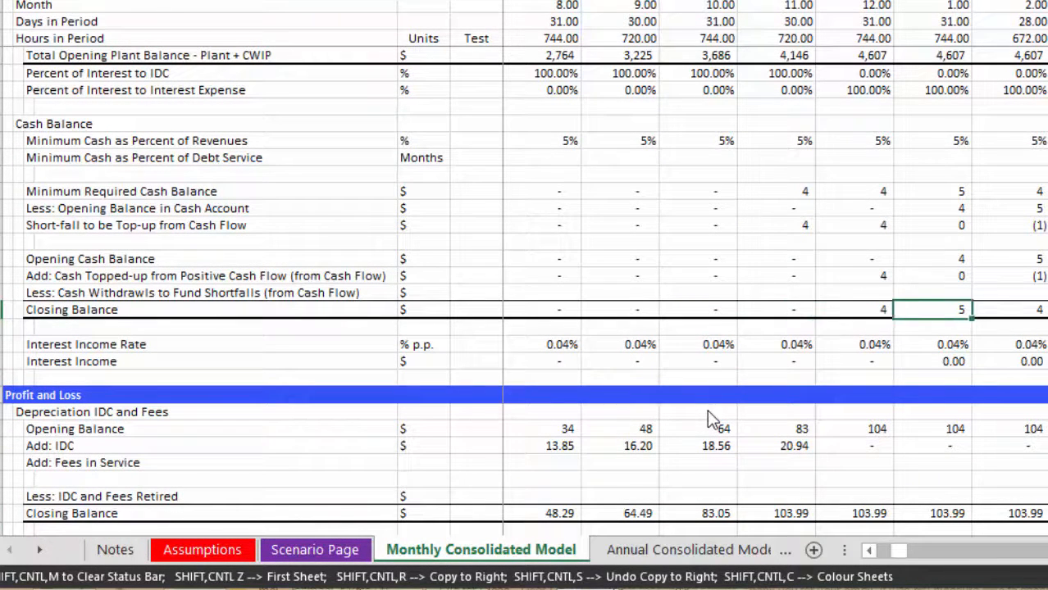
key(Left)
key(Left)
key(Right)
key(Right)
key(Left)
key(Left)
key(Left)
key(Right)
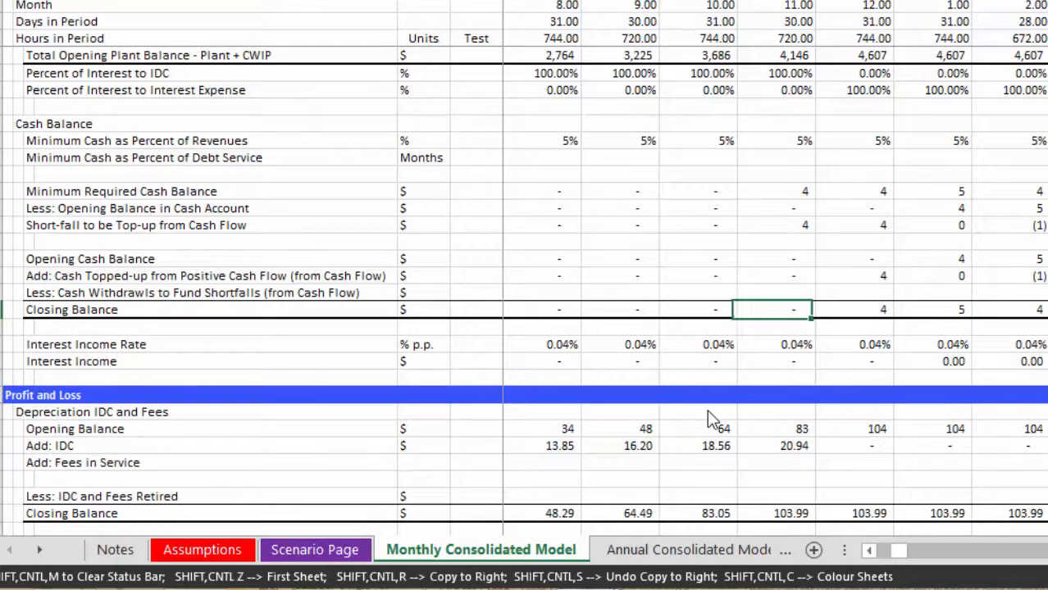
key(Right)
key(Left)
- Review the Profit and Loss section at period 10 from the IDC and fees balance down to Less: Depreciation - IDC and Fees
key(Down)
key(Down)
key(Down)
key(Down)
key(Down)
key(Down)
key(Down)
key(Down)
key(Down)
key(Down)
key(Down)
key(Down)
key(Down)
key(Down)
key(Down)
key(Down)
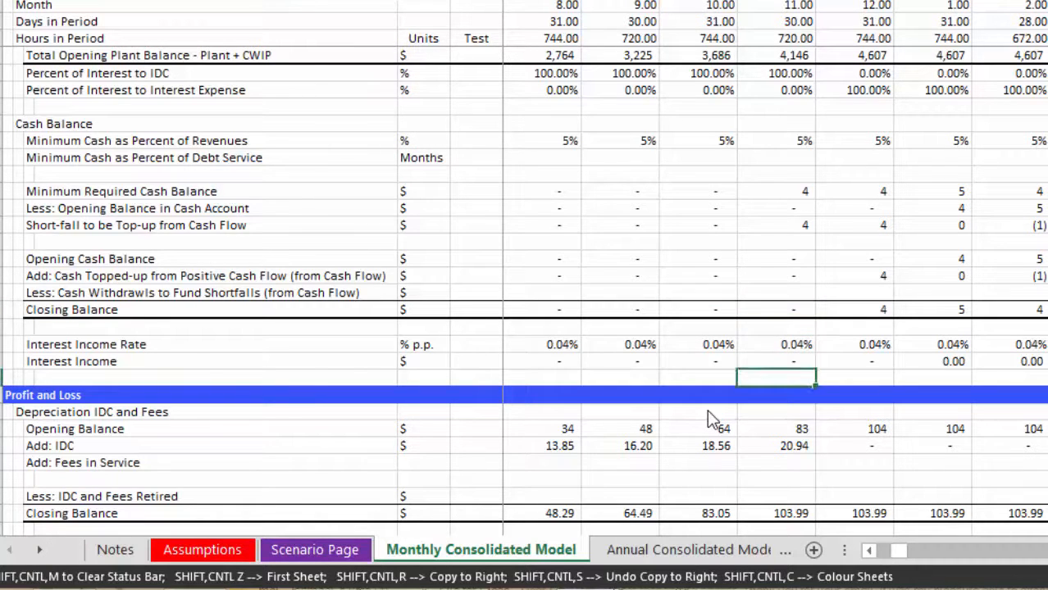
key(Down)
key(Down)
key(Down)
key(Down)
key(Down)
key(Down)
key(Down)
key(Down)
key(Down)
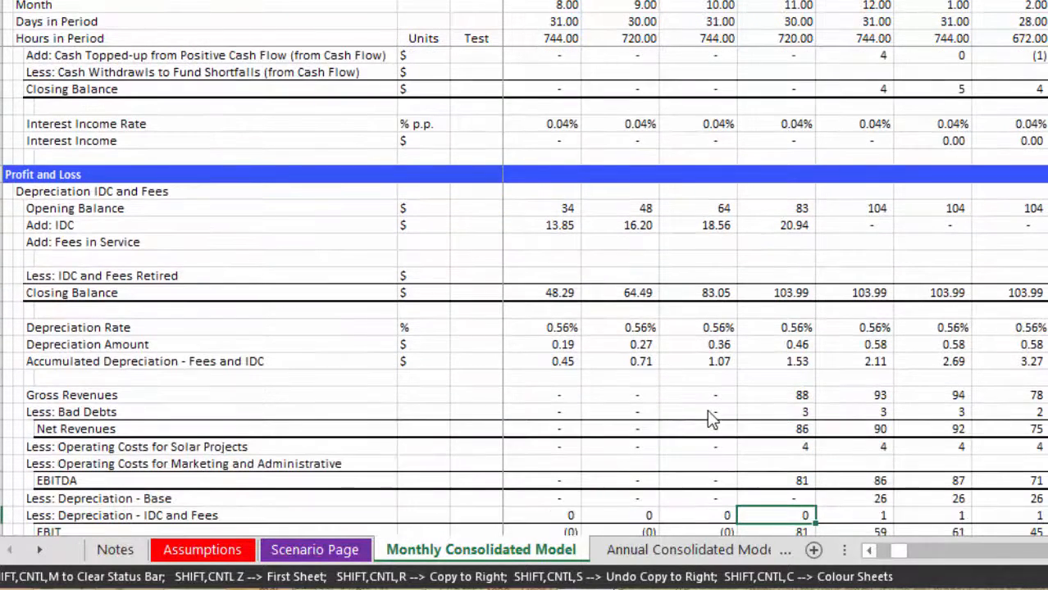
- Return to the first periods and review the Profit and Loss rows from depreciation through Earnings Before Tax to NOL Balance
key(Left)
key(Left)
key(Left)
key(ctrl+Left)
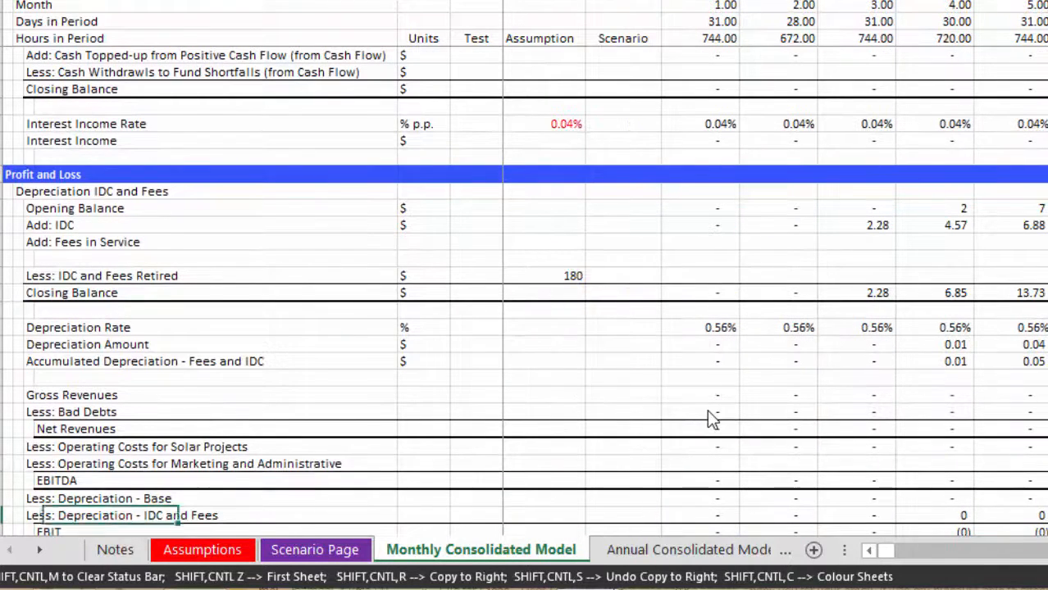
key(Left)
key(ctrl+Right)
key(Right)
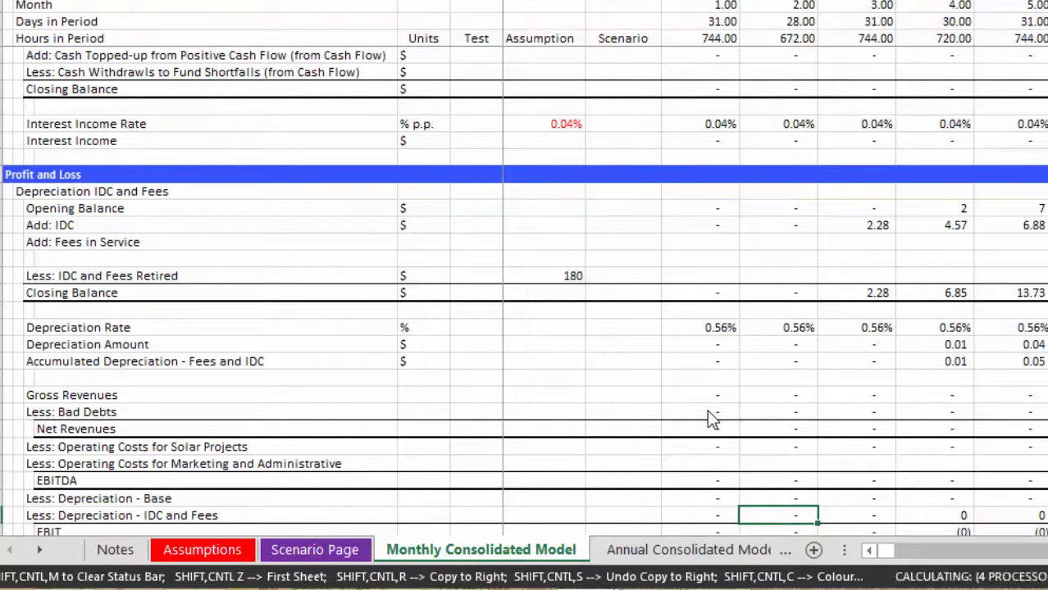
key(Down)
key(Down)
key(Down)
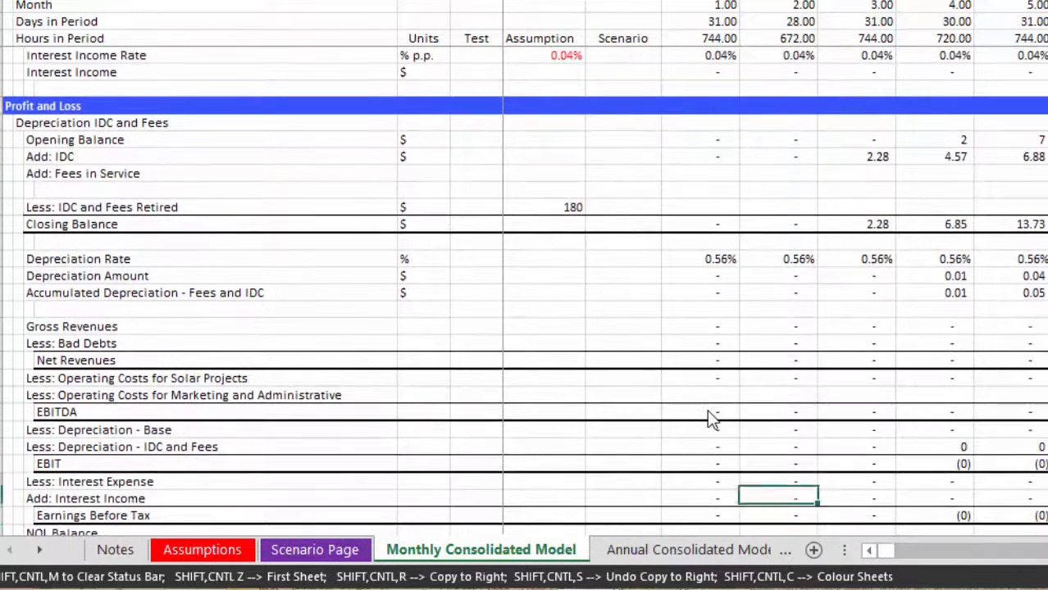
key(Down)
key(Down)
key(Right)
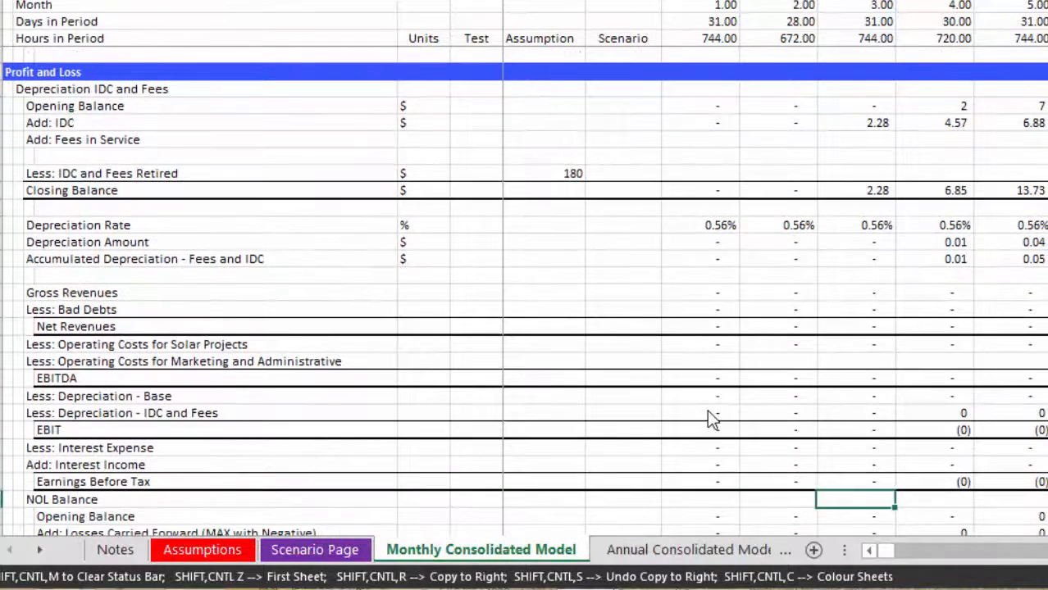
- Follow the Profit and Loss rows above NOL Balance across the monthly columns to period 13
key(Right)
key(Right)
key(Right)
key(Right)
key(Right)
key(Right)
key(Right)
key(Right)
key(Right)
key(Right)
key(Right)
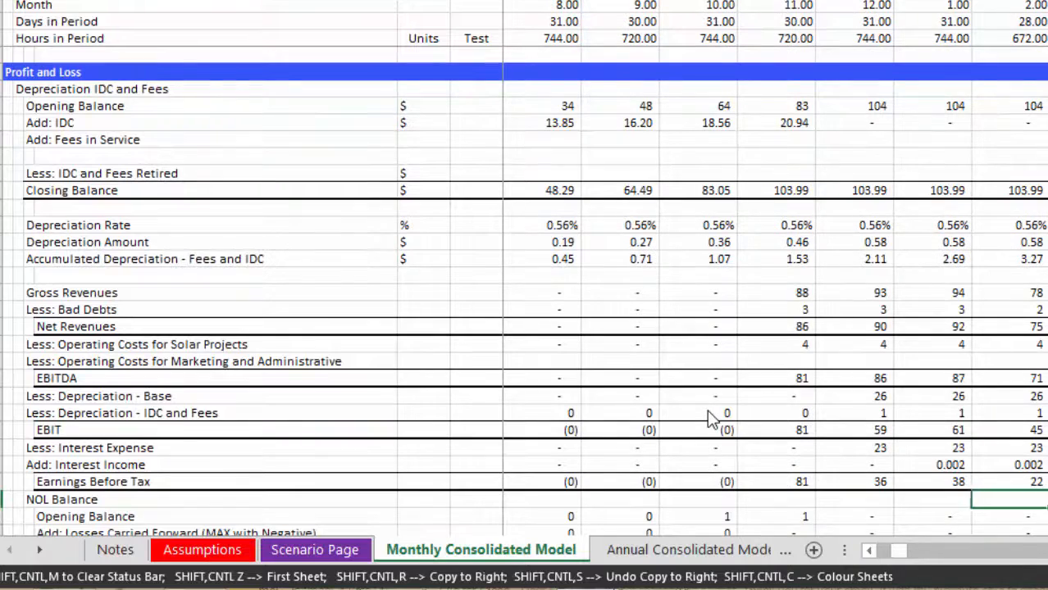
- Examine the NOL Balance rows at month 11, from Opening Balance to Less: NOL Used MAX and MIN with Opening Balance
key(Left)
key(Left)
key(Left)
key(Down)
key(Down)
key(Down)
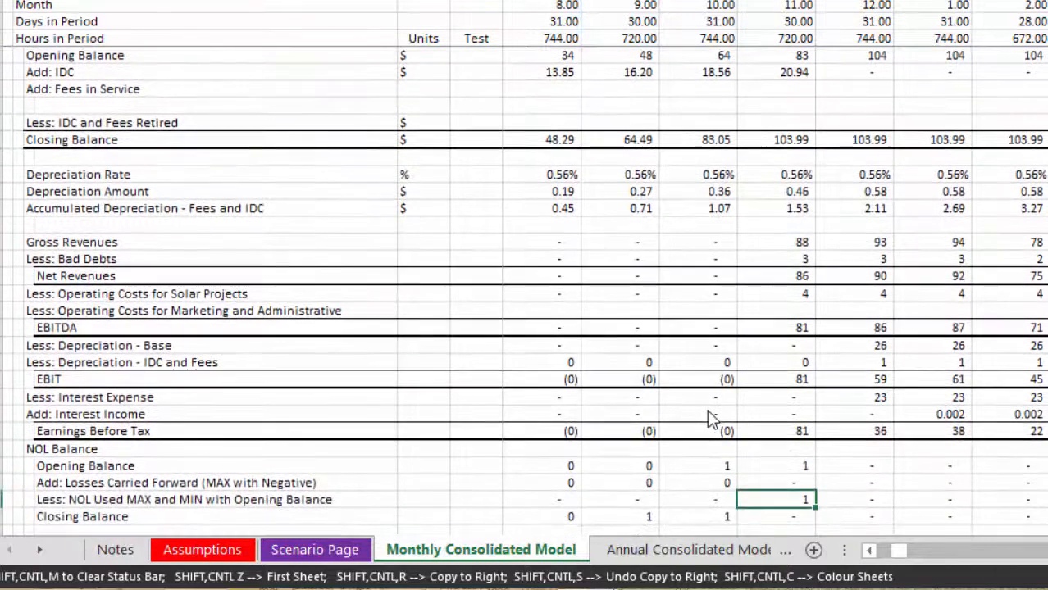
key(Up)
key(Up)
key(Left)
key(Right)
key(Down)
key(Down)
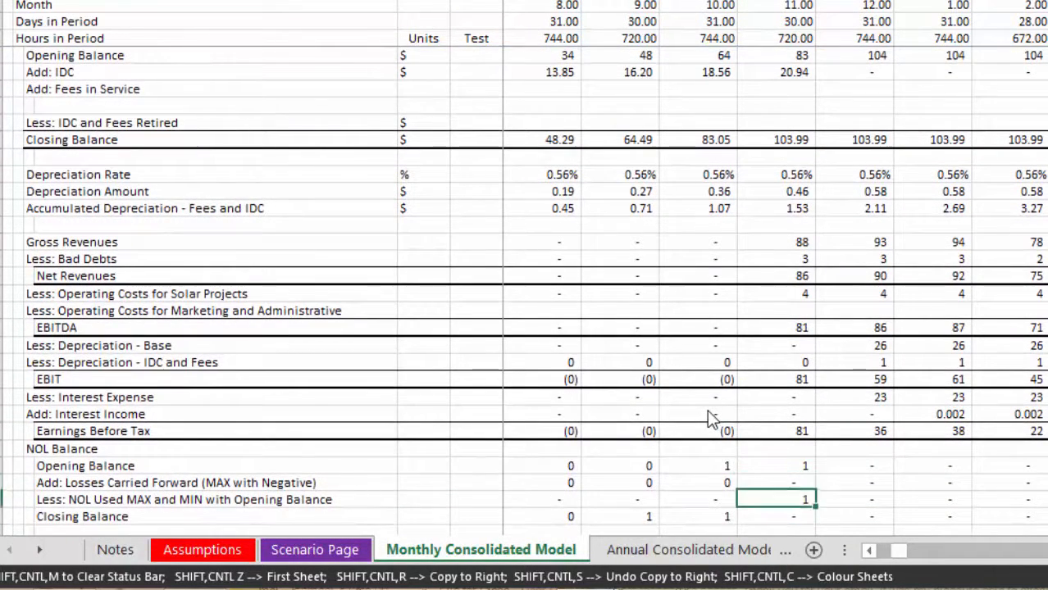
- Trace the Earnings Before Tax row across months 7 to 10 against the NOL Balance rows beneath it
scroll(712, 418, down, 1)
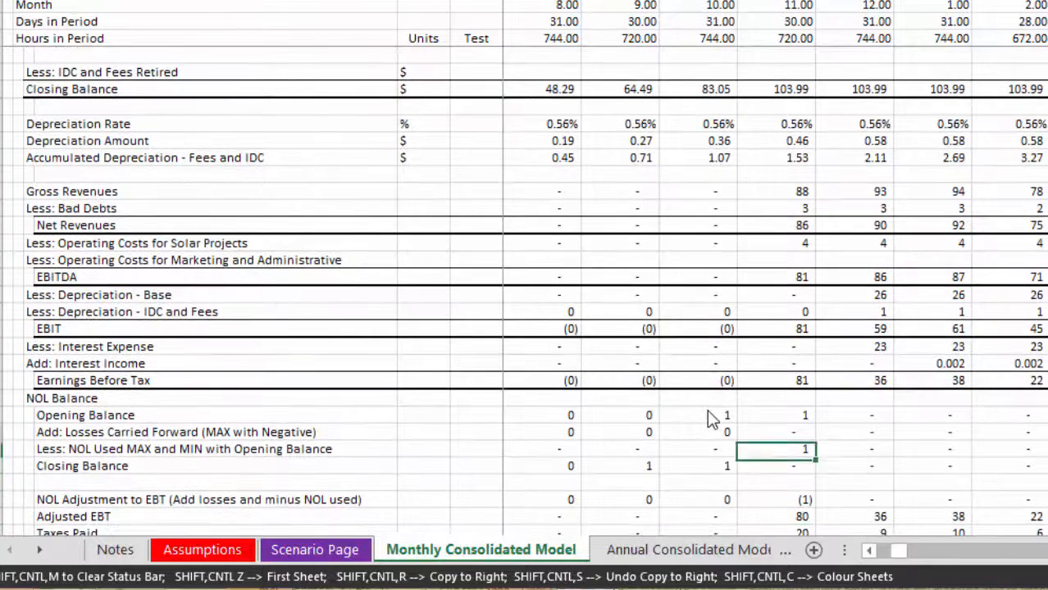
key(Up)
key(Up)
key(Up)
key(Up)
key(Up)
key(Left)
key(Down)
key(Down)
key(Down)
key(Up)
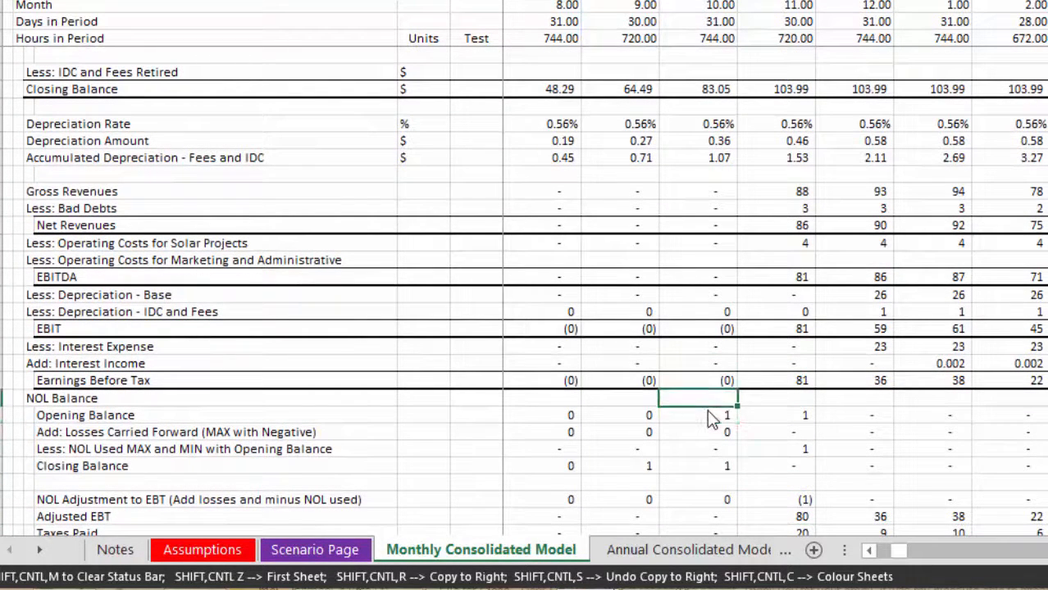
key(Up)
key(Left)
key(Left)
key(Right)
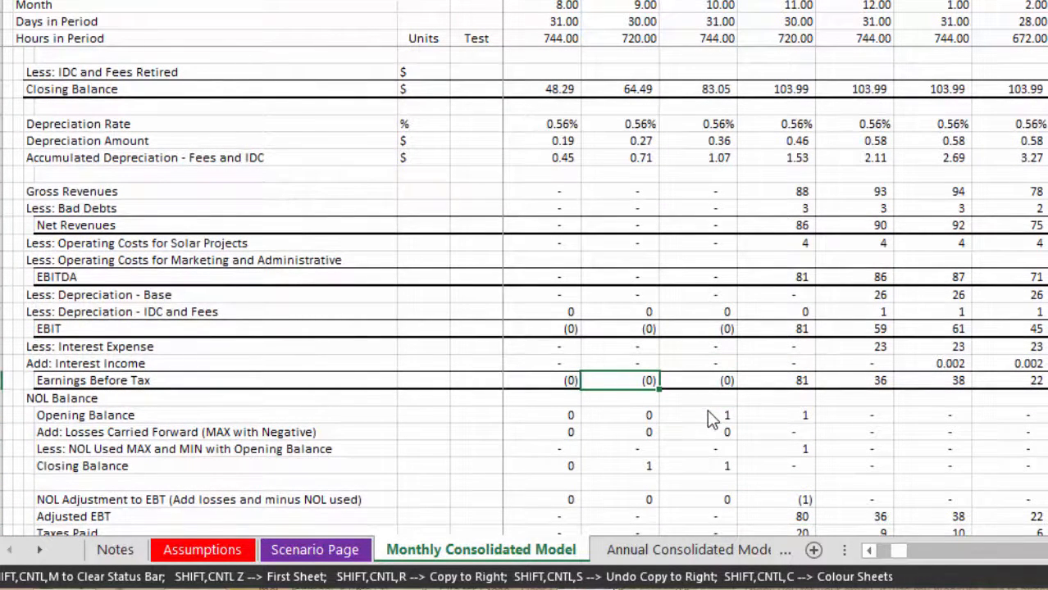
key(Left)
key(Left)
key(Right)
key(Right)
key(Right)
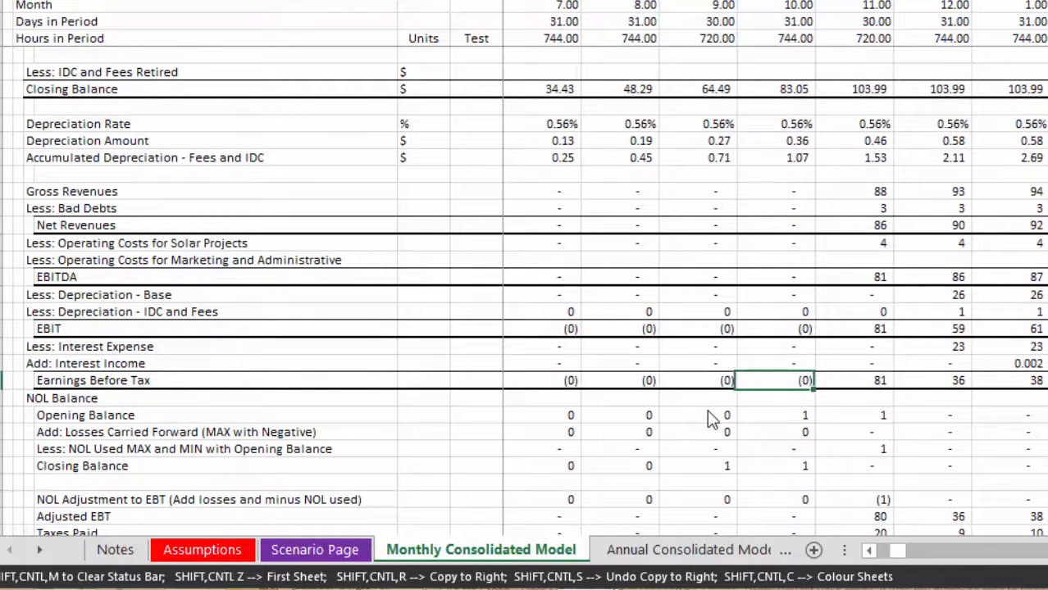
- Review the rows at month 11 from Earnings Before Tax through Taxes Paid and Earnings into Cash Flow, returning to Adjusted EBT
key(Right)
key(Down)
key(Down)
key(Down)
key(Down)
key(Down)
key(Down)
key(Down)
key(Down)
key(Down)
key(Down)
key(Down)
key(Down)
key(Down)
key(Down)
key(Down)
key(Down)
key(Down)
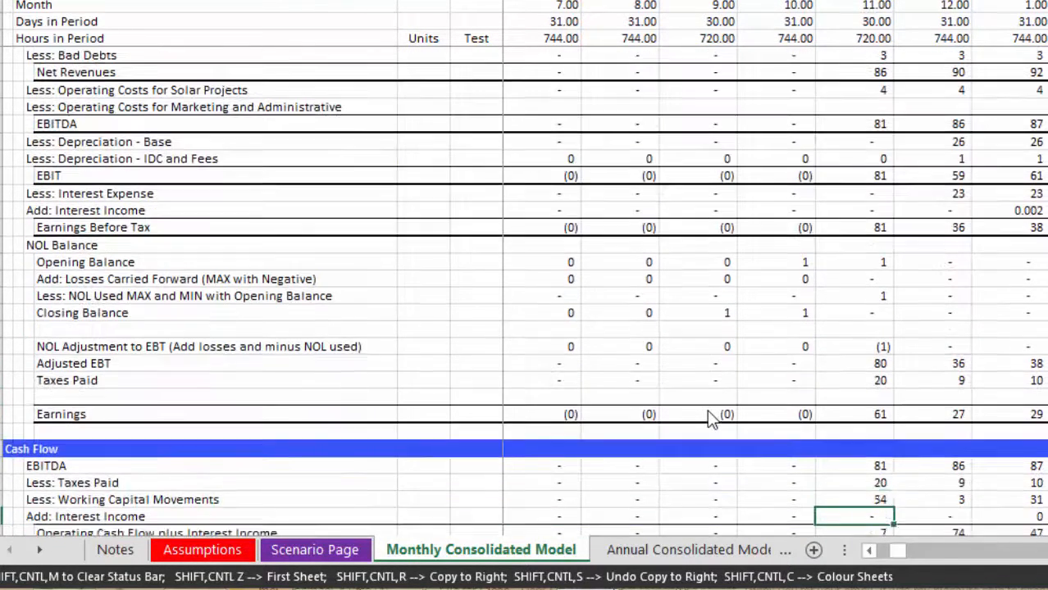
key(Up)
key(Up)
key(Up)
key(Up)
key(Up)
key(Up)
key(Up)
key(Up)
key(Up)
key(Right)
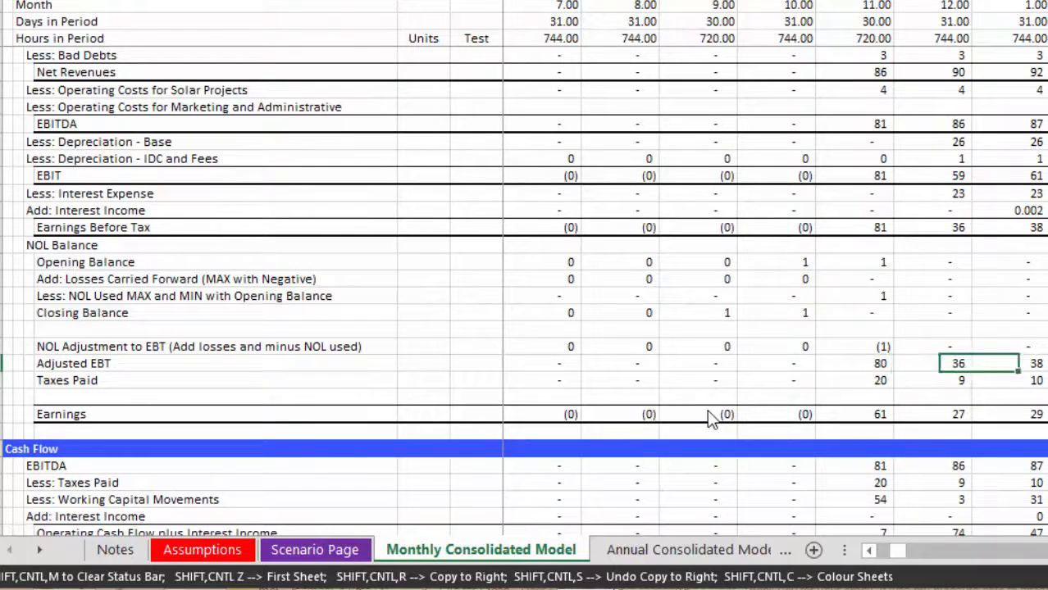
- Follow the Adjusted EBT row across the monthly columns of the following year and return to the row's start
key(Right)
key(Right)
key(Right)
key(Right)
key(Right)
key(Right)
key(Right)
key(Right)
key(Right)
key(Right)
key(Right)
key(Left)
key(Left)
key(Left)
key(Left)
key(Left)
key(Left)
key(Left)
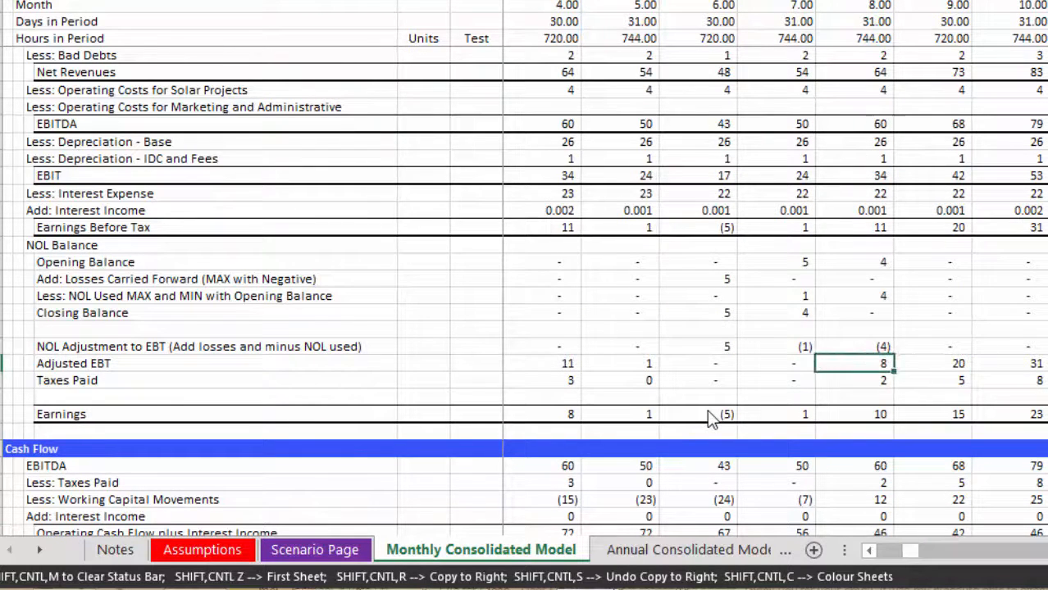
key(Left)
key(Left)
key(Left)
key(Left)
key(Left)
key(Left)
key(Left)
key(Left)
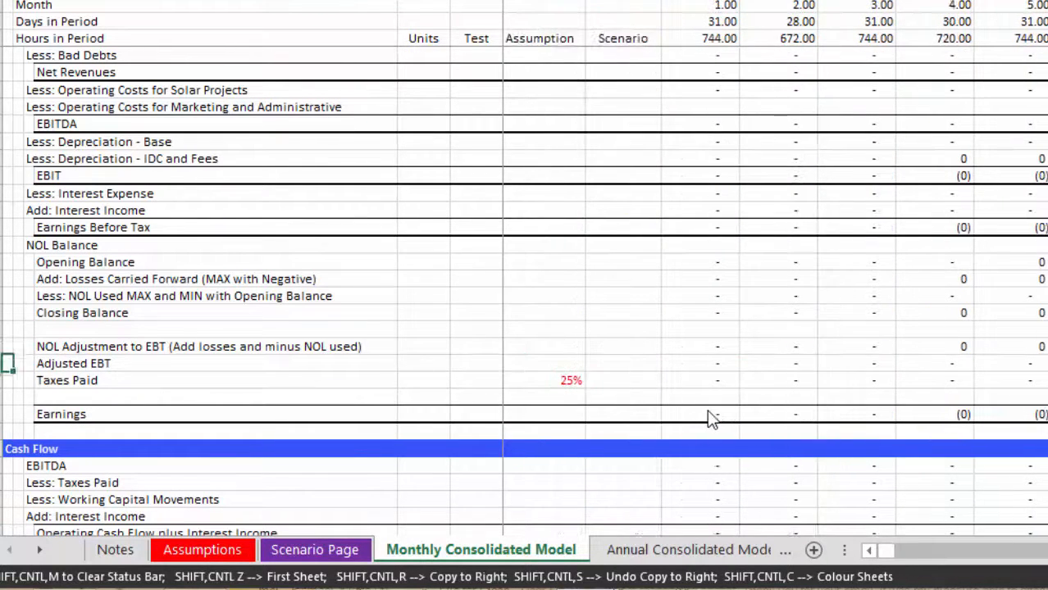
- Review the row labels from Adjusted EBT down through the Cash Flow section to Less: Initial Development Expenditures
key(Down)
key(Down)
key(Down)
key(Down)
key(Down)
key(Down)
key(Down)
key(Down)
key(Down)
key(Down)
key(Down)
key(Down)
key(Down)
key(Down)
key(Down)
key(Down)
key(Down)
key(Down)
key(Down)
key(Down)
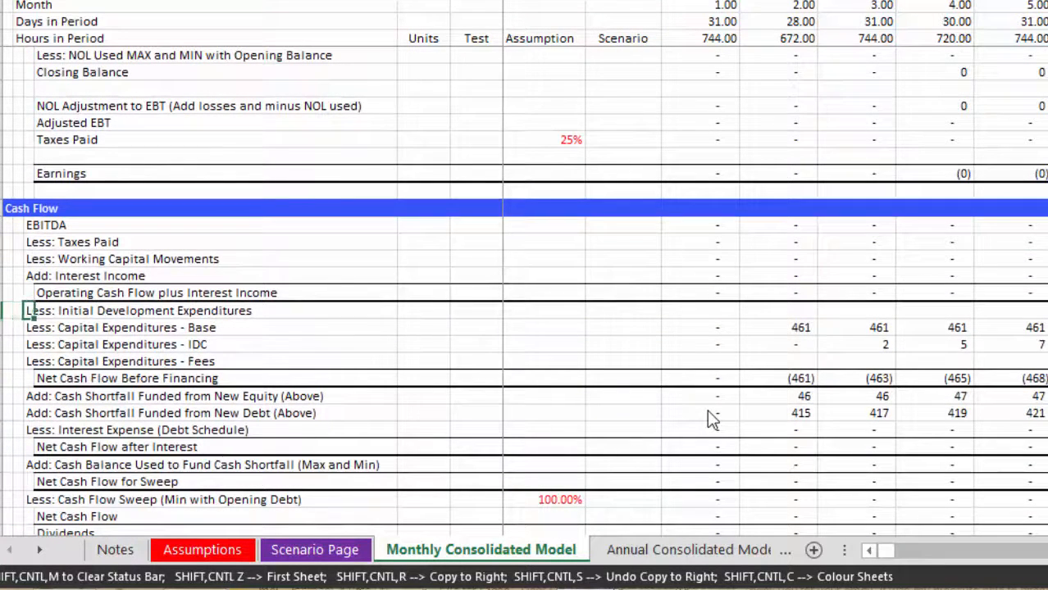
- Examine Less: Initial Development Expenditures and Less: Capital Expenditures - Base across the first months of the Cash Flow section
key(Right)
key(Right)
key(Right)
key(Right)
key(Right)
key(Right)
key(Right)
key(Right)
key(Right)
key(Down)
key(Right)
key(Right)
key(Left)
key(Left)
key(Left)
key(Left)
key(Left)
key(Left)
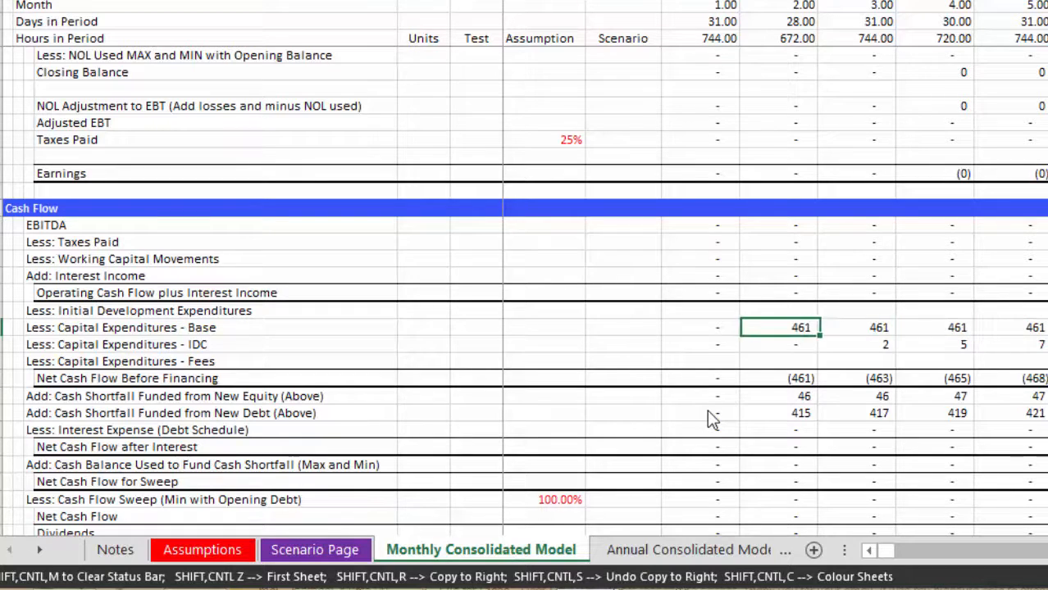
- Clear the Less: Capital Expenditures - IDC row in the Cash Flow section across all periods
key(Down)
key(Right)
key(Down)
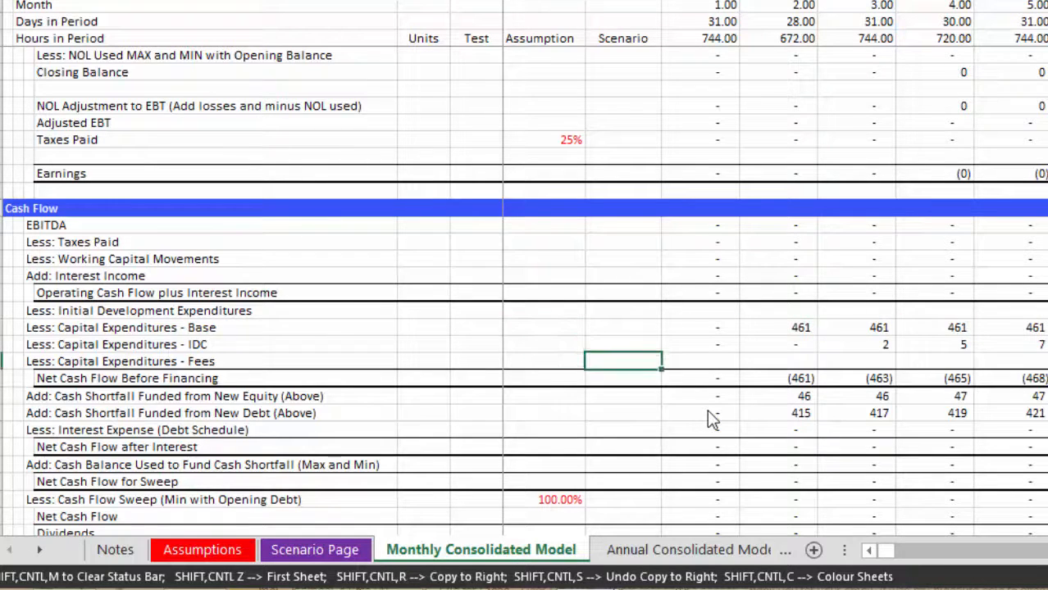
key(Right)
key(Up)
key(ctrl+shift+r)
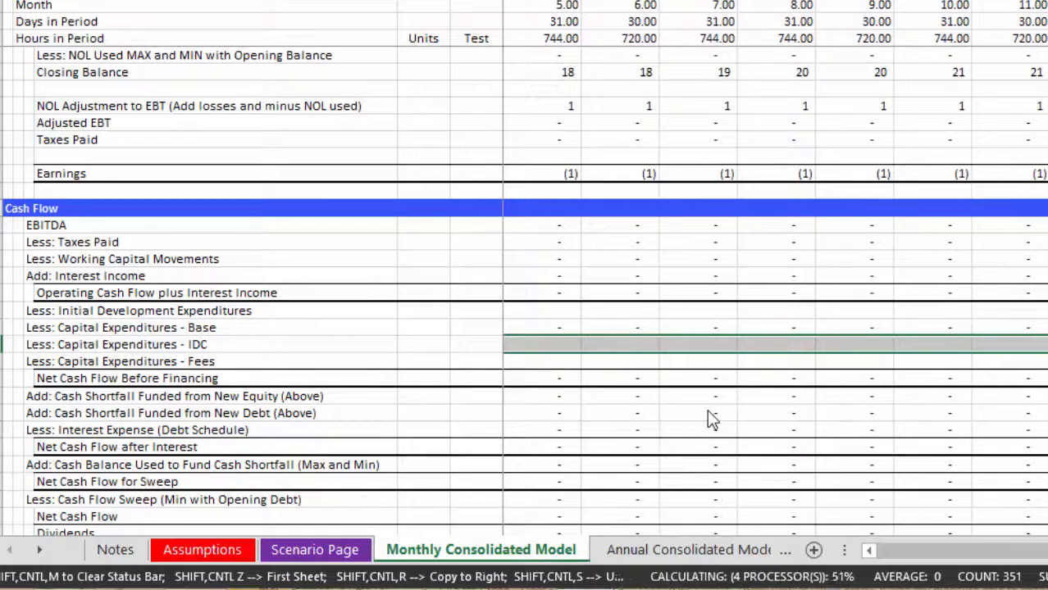
key(Left)
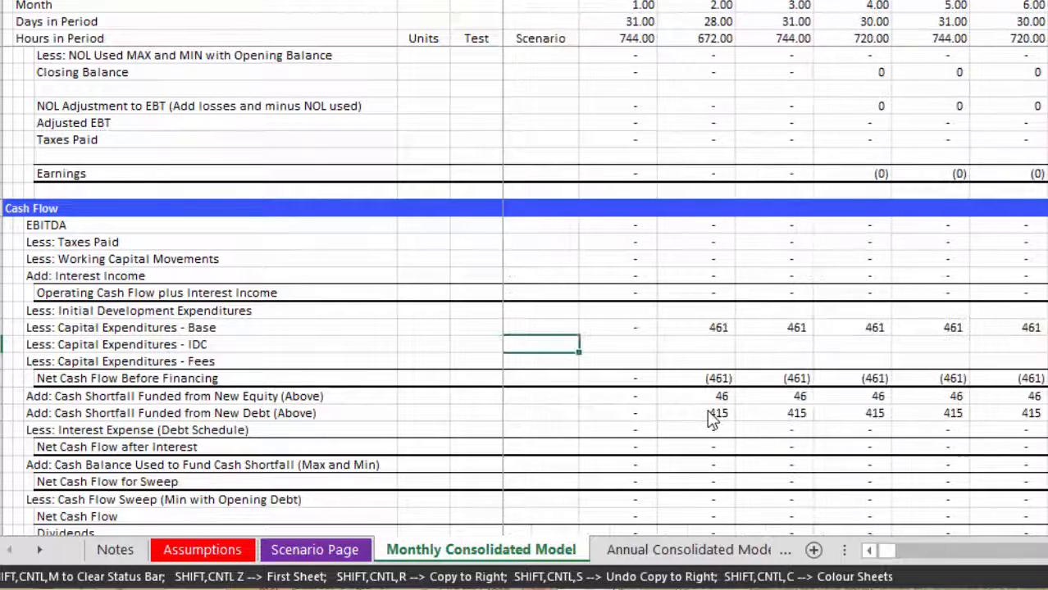
- Link the first month of Less: Capital Expenditures - IDC to Allocation to Interest During Construction in the debt schedule
key(Right)
key(Right)
key(Left)
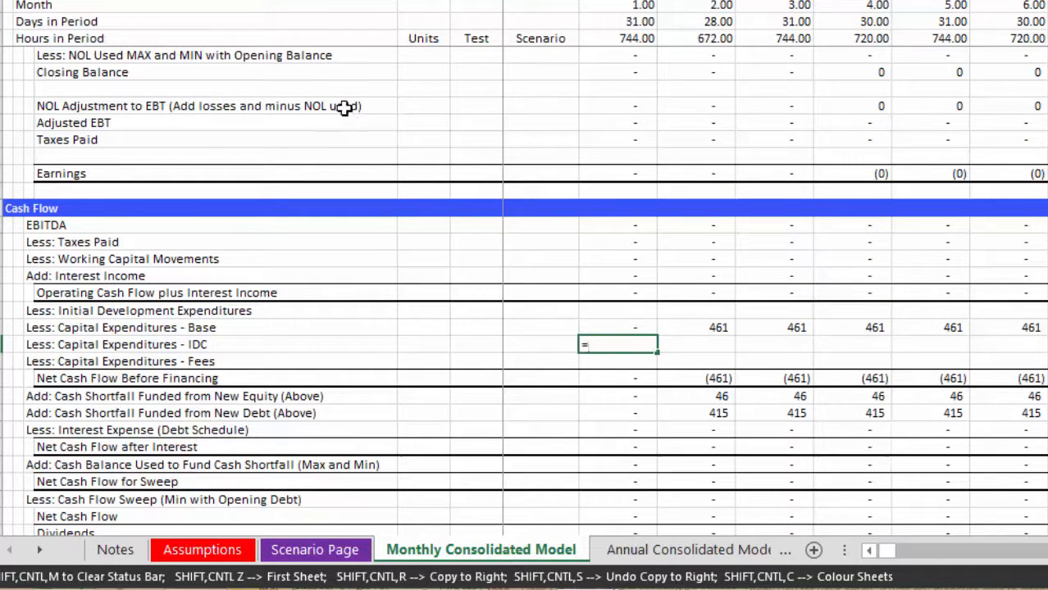
text(=)
key(Page_Up)
key(Up)
key(Up)
key(Up)
key(Up)
key(Up)
key(Up)
key(Up)
key(Up)
key(Up)
key(Up)
key(Up)
key(Up)
key(Up)
key(Up)
key(Up)
key(Up)
key(Up)
key(Up)
key(Up)
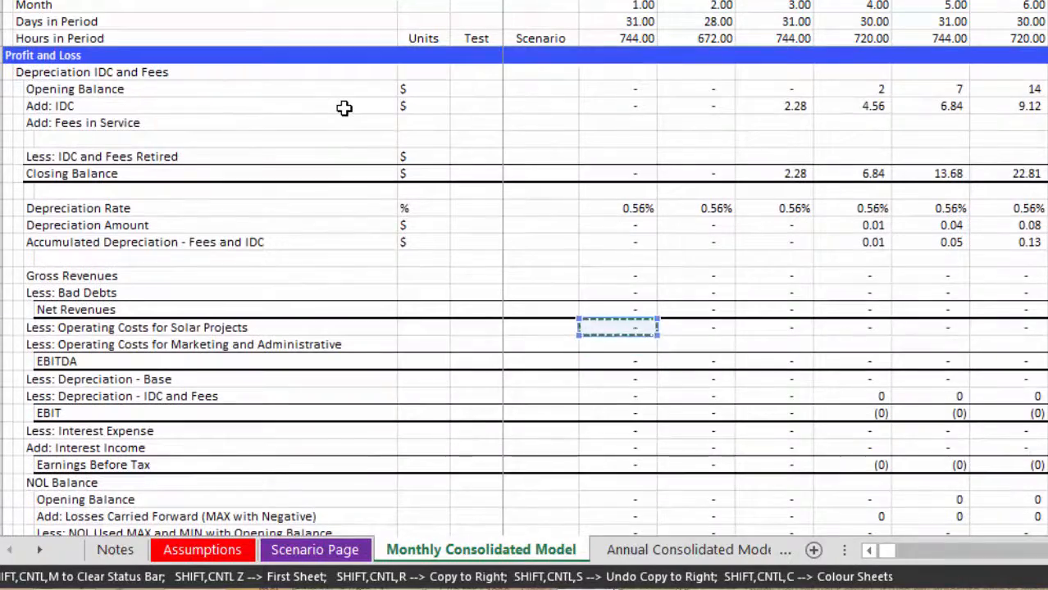
key(Up)
key(Up)
key(Up)
key(Up)
key(Up)
key(Up)
key(Up)
key(Up)
key(Up)
key(Up)
key(Up)
key(Up)
key(Up)
key(Up)
key(Up)
key(Up)
key(Up)
key(Up)
key(Up)
key(Up)
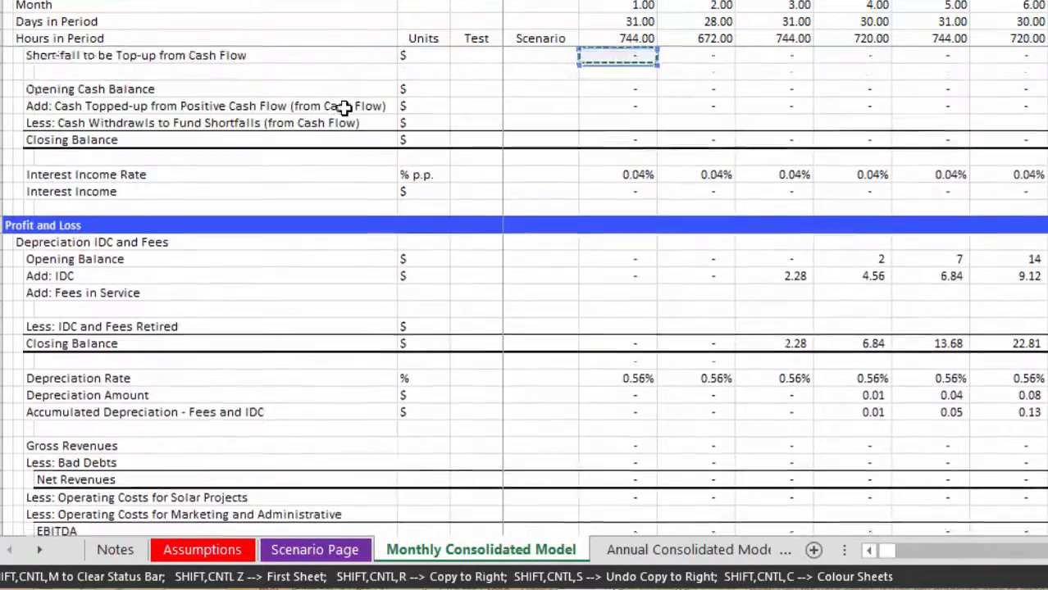
key(Up)
key(Up)
key(Up)
key(Up)
key(Up)
key(Up)
key(Up)
key(Up)
key(Up)
key(Up)
key(Up)
key(Up)
key(Up)
key(Up)
key(Up)
key(Up)
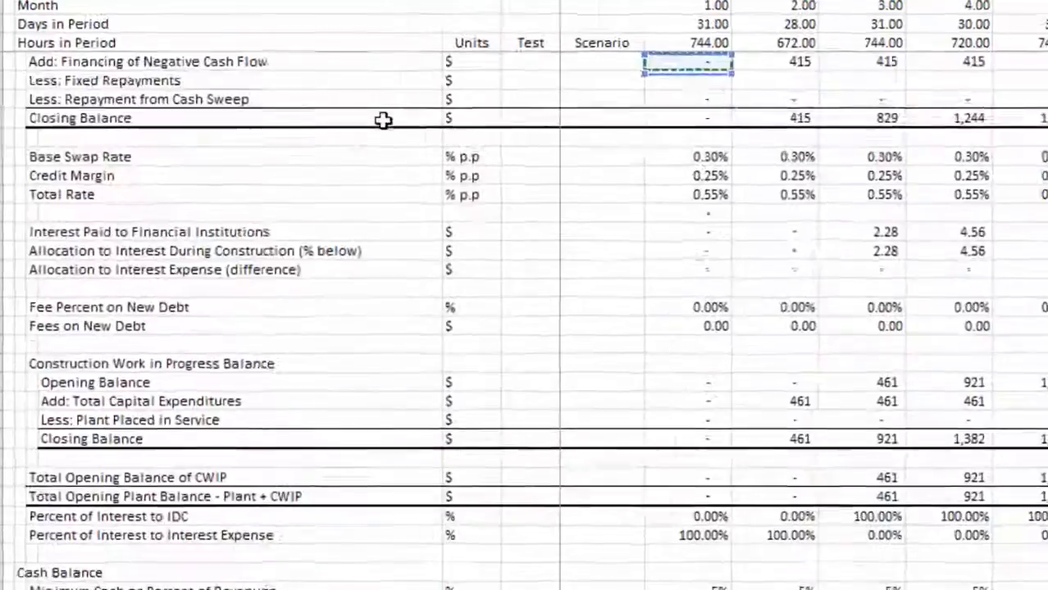
key(Down)
key(Down)
key(Down)
key(Down)
key(Down)
key(Down)
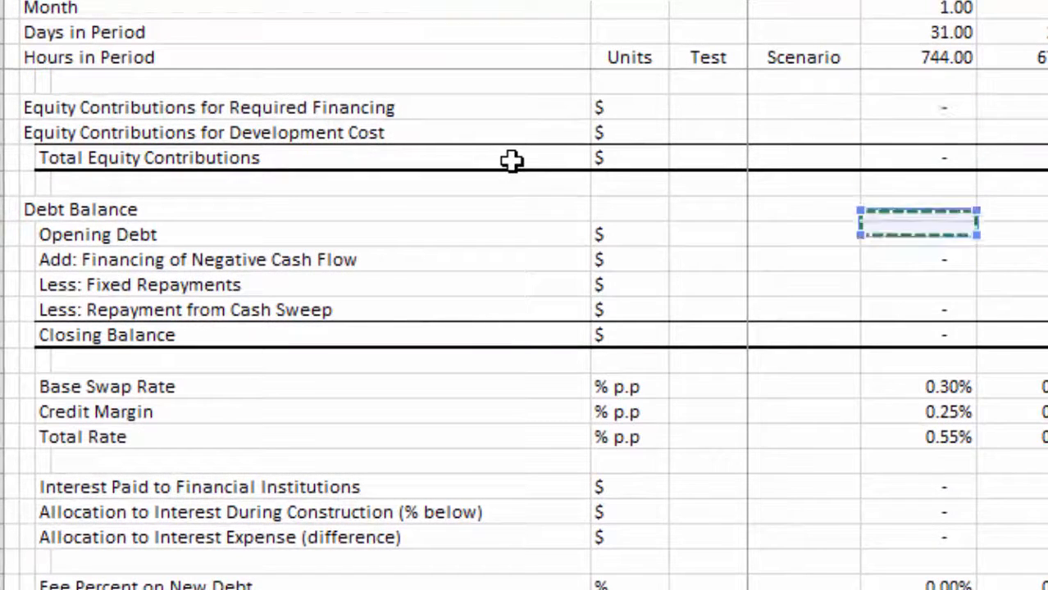
key(Down)
key(Down)
key(Down)
key(Down)
key(Down)
key(Down)
key(Down)
key(Down)
key(Down)
key(Down)
key(Down)
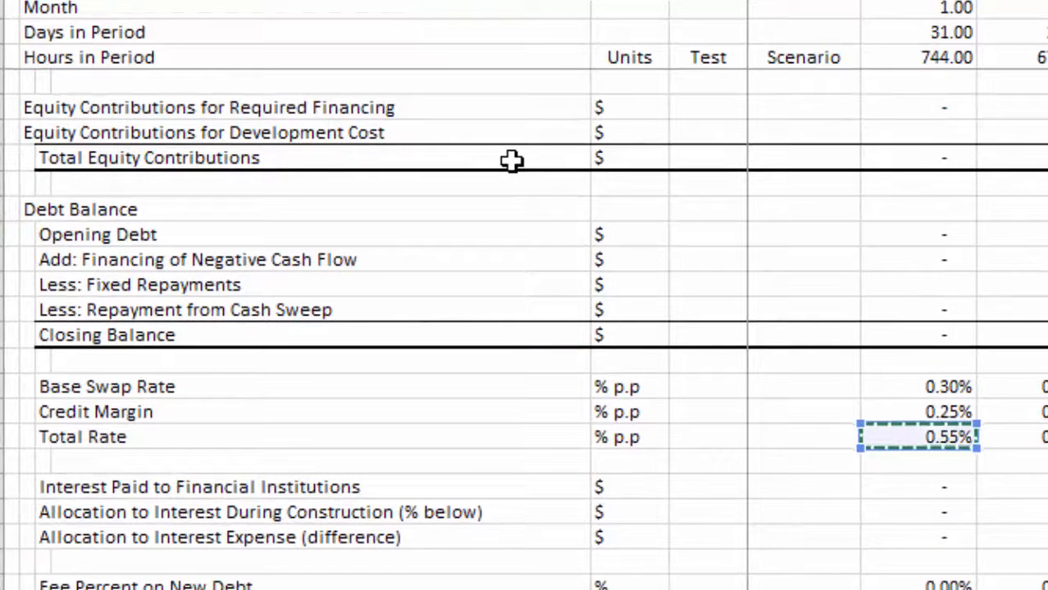
key(Return)
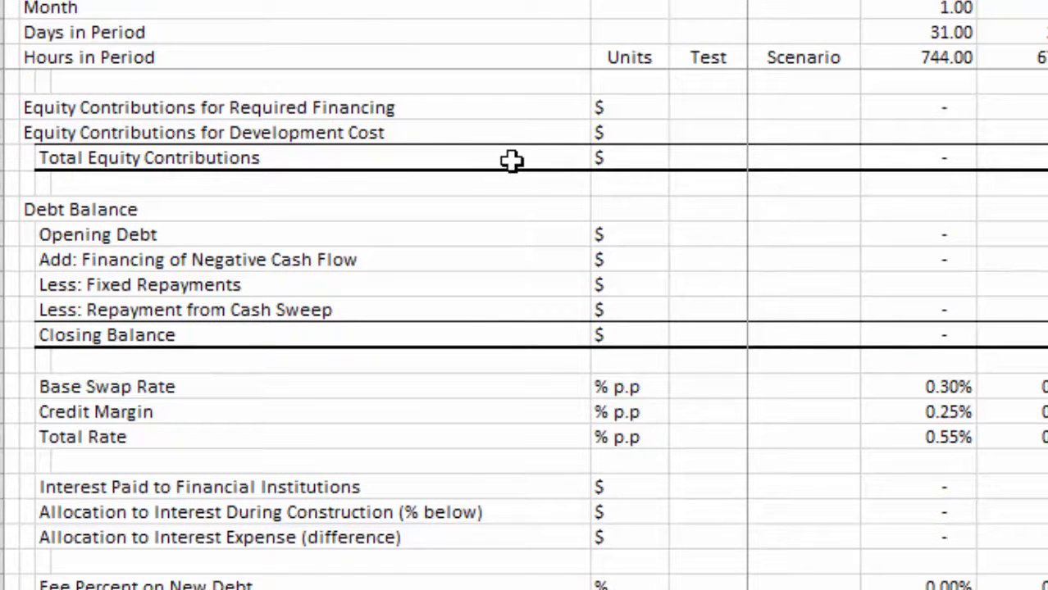
- Review the rows from Cash Flow back up through NOL Balance and Profit and Loss to the Opening Cash Balance schedule
scroll(511, 161, down, 10)
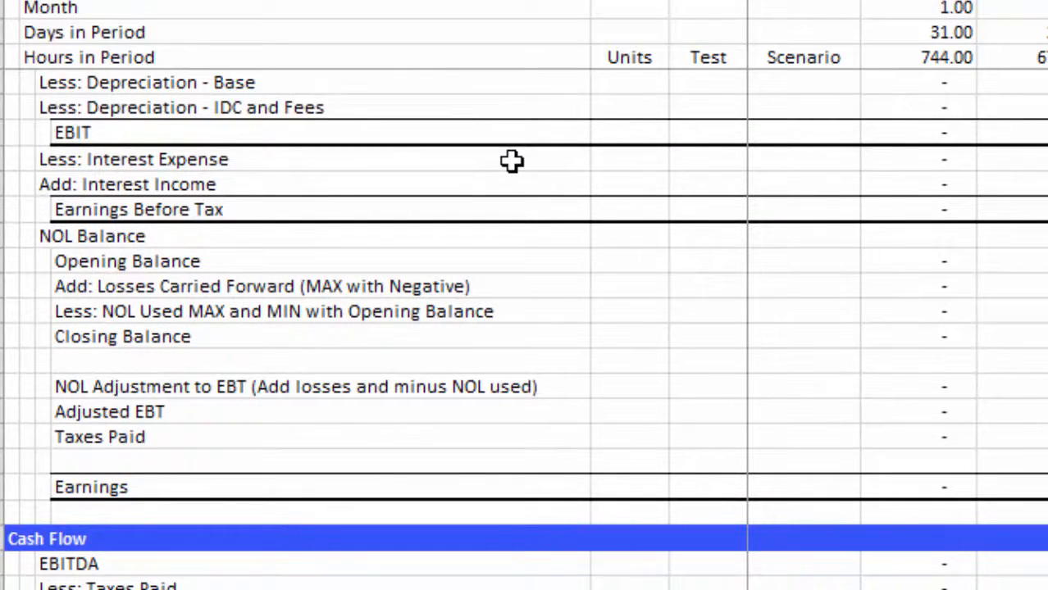
scroll(511, 161, down, 5)
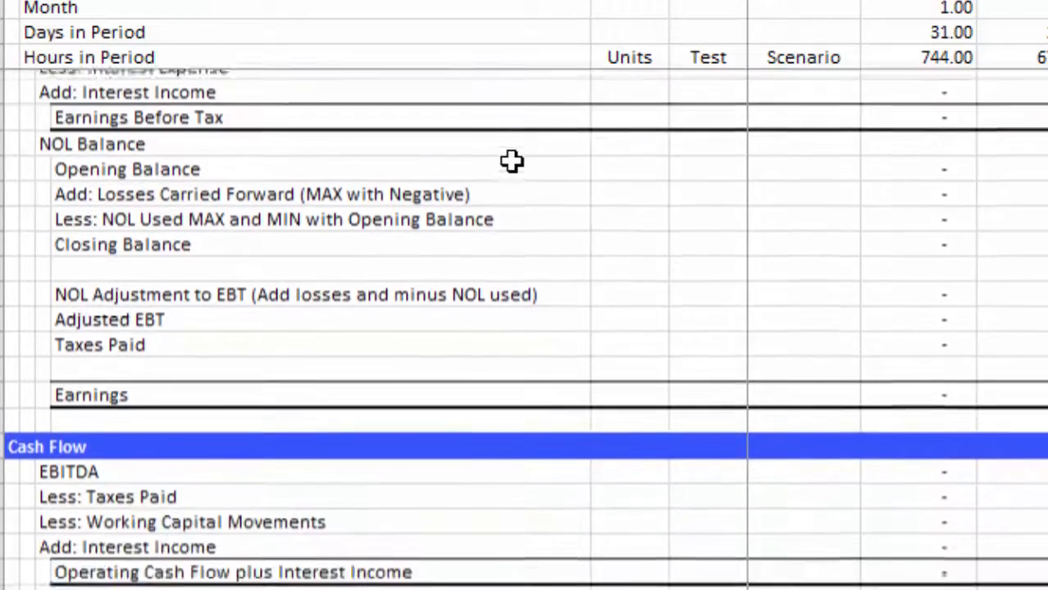
scroll(510, 161, down, 4)
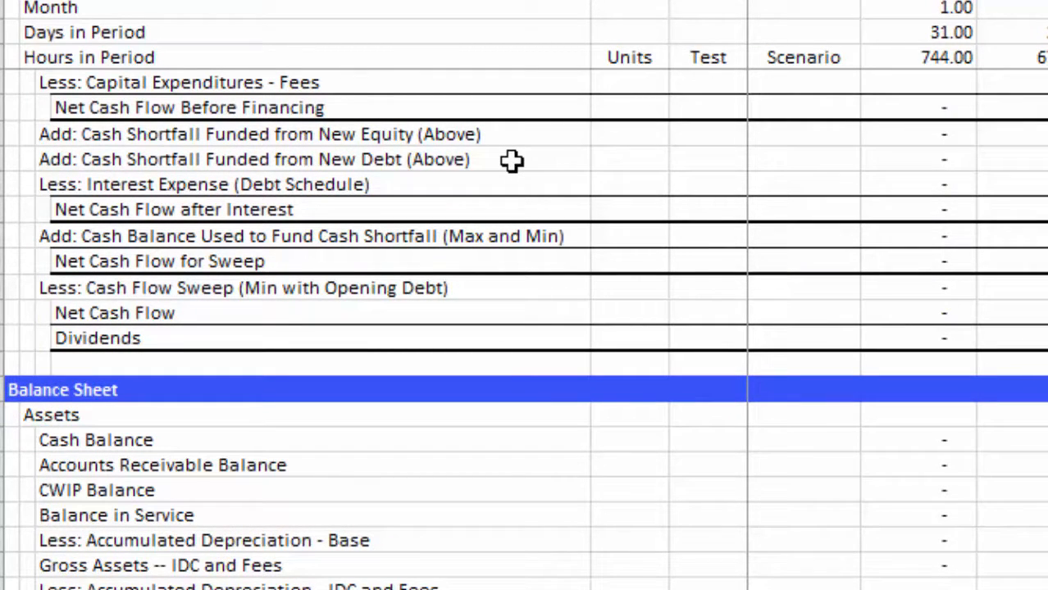
key(Up)
key(Up)
key(Up)
key(Up)
key(Up)
key(Up)
key(Up)
key(Up)
key(Up)
key(Up)
key(Up)
key(Up)
key(Up)
key(Up)
key(Up)
key(Up)
key(Up)
key(Up)
key(Up)
key(Up)
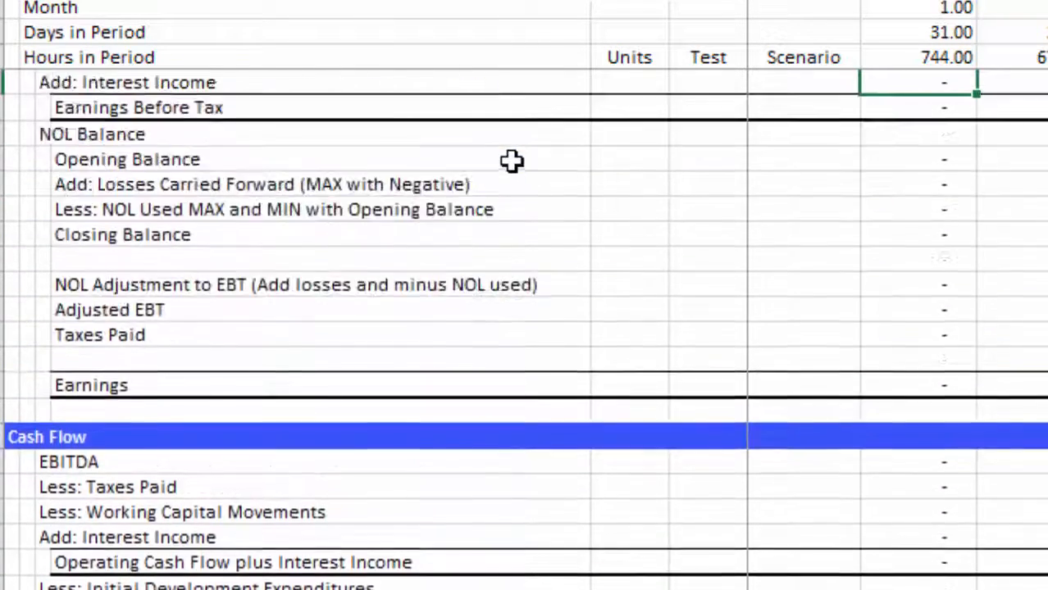
key(Up)
key(Up)
key(Up)
key(Up)
key(Up)
key(Up)
key(Up)
key(Up)
key(Up)
key(Up)
key(Up)
key(Up)
key(Up)
key(Up)
key(Up)
key(Up)
key(Up)
key(Up)
key(Up)
key(Up)
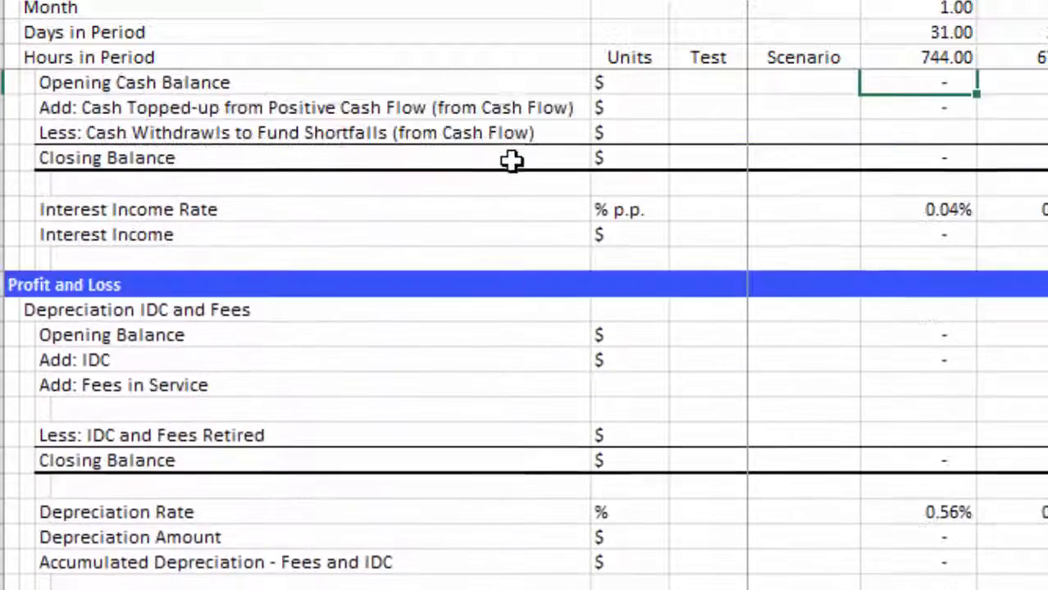
key(Up)
key(Up)
key(Up)
- Examine the Closing Balance of the Depreciation IDC and Fees schedule across the monthly columns
key(Down)
key(Down)
key(Down)
key(Down)
key(Down)
key(Down)
key(Down)
key(Down)
key(Down)
key(Down)
key(Down)
key(Down)
key(Down)
key(Down)
key(Down)
key(Down)
key(Down)
key(Down)
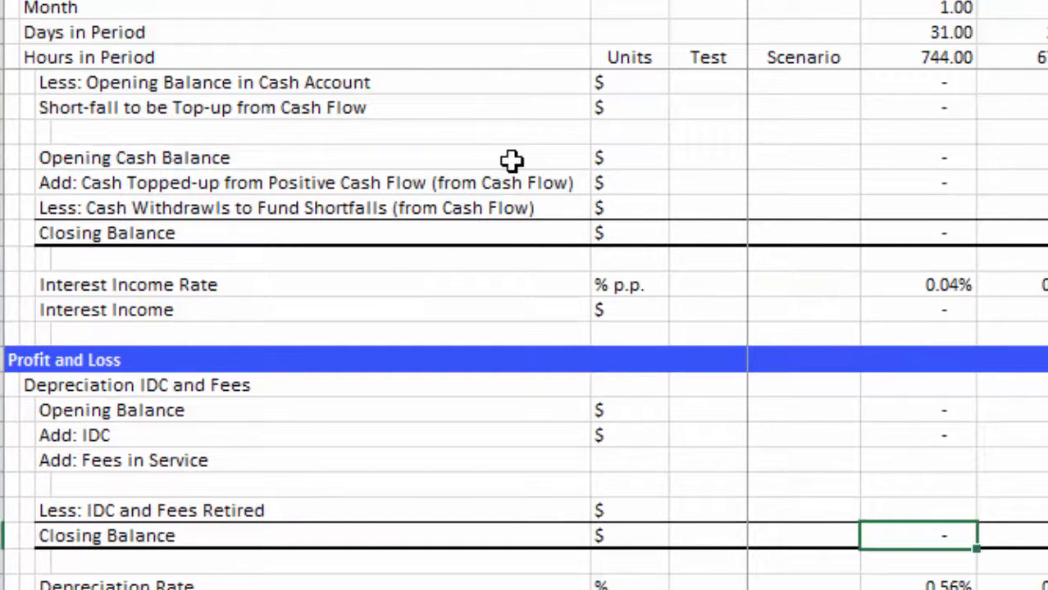
key(Right)
key(Right)
key(Right)
key(Right)
key(Right)
key(Right)
key(Right)
key(Right)
key(Right)
key(Right)
key(Left)
key(Left)
key(Left)
key(Left)
key(Left)
key(Left)
key(Left)
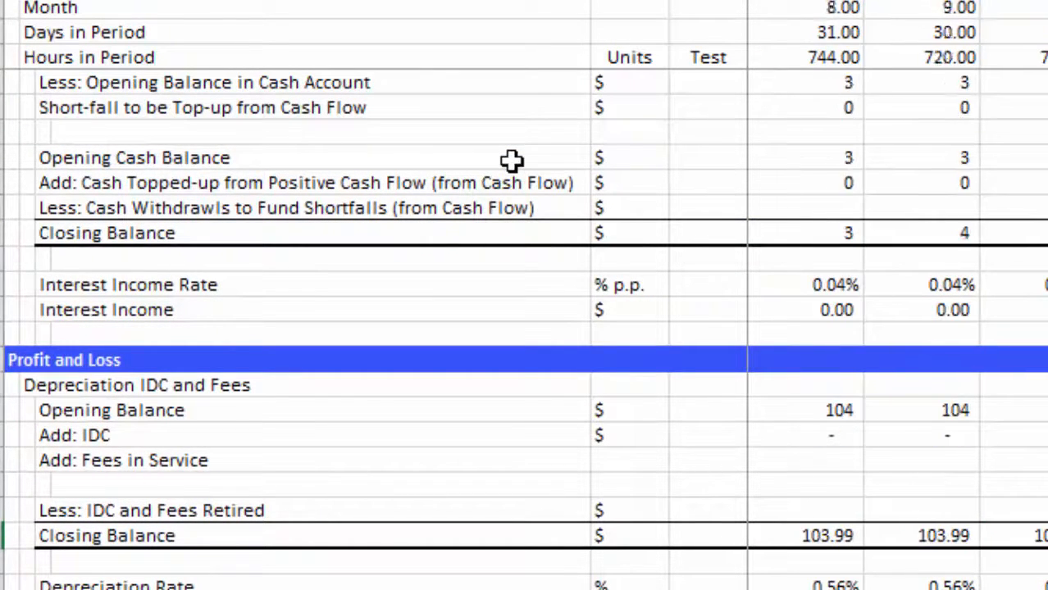
- Compare the Depreciation IDC and Fees closing balance in the months up to December with the early construction months
key(Right)
key(Right)
key(Right)
key(Right)
key(Right)
key(Right)
key(Right)
key(Right)
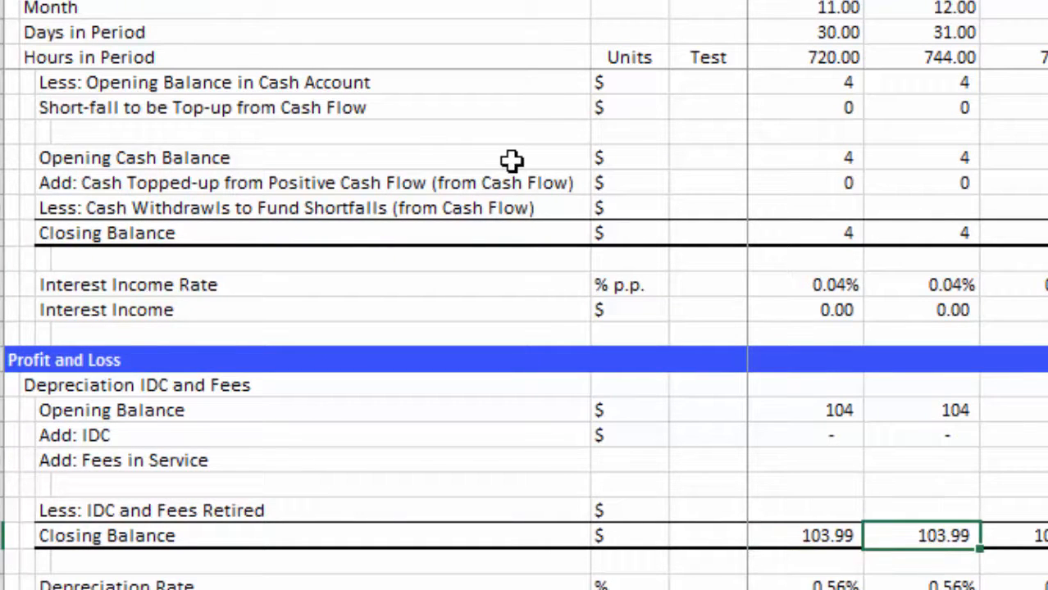
key(Left)
key(Left)
key(Left)
key(Left)
key(Left)
key(Left)
key(Down)
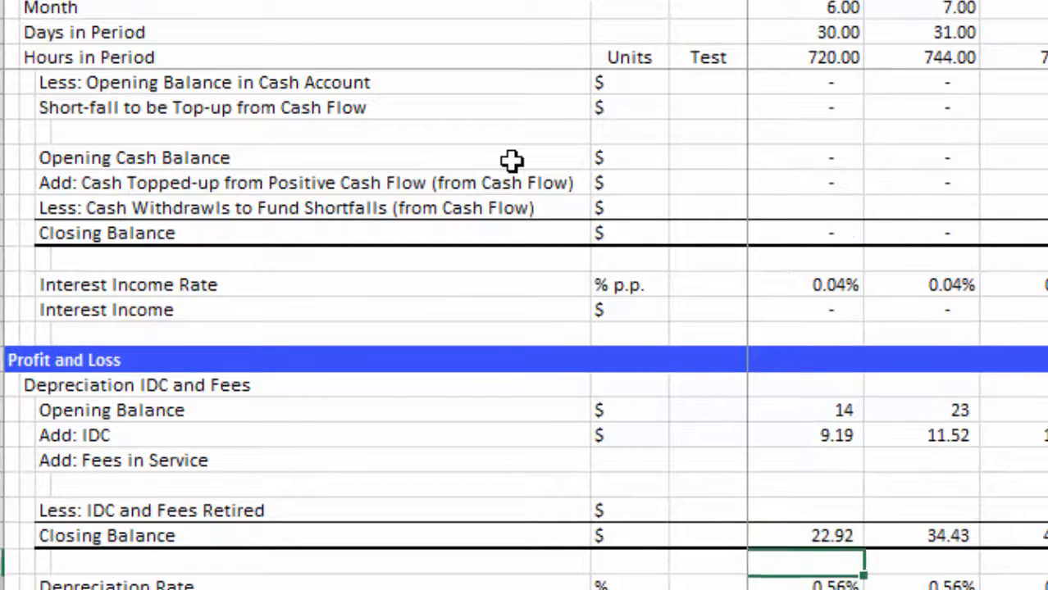
key(Down)
key(Left)
key(Left)
key(Left)
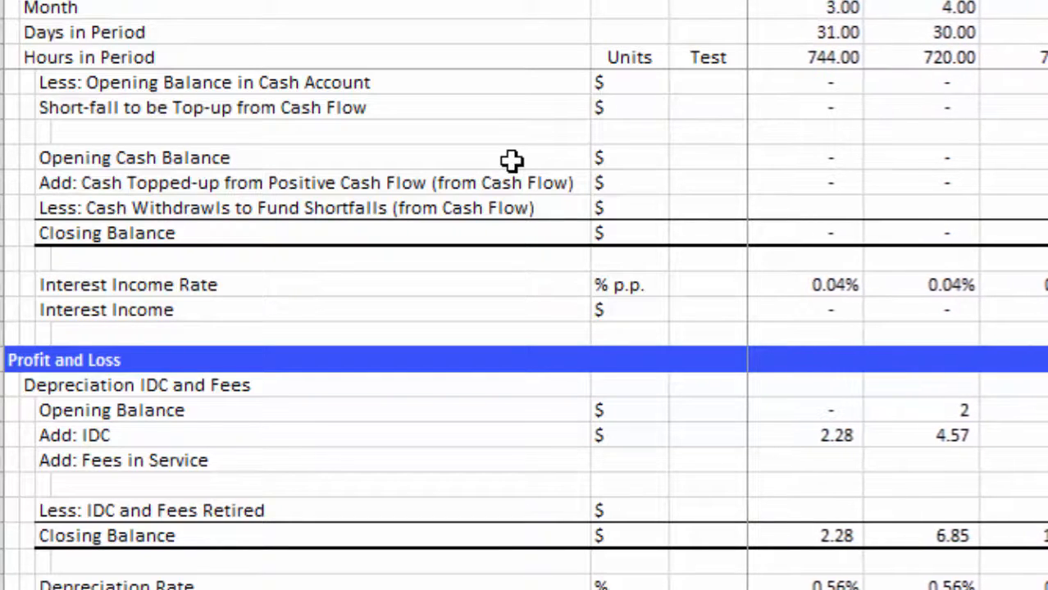
- Scan the Depreciation IDC and Fees schedule across the later monthly columns and back to its assumption column
key(Right)
key(Right)
key(Right)
key(Right)
key(Right)
key(Right)
key(Right)
key(Right)
key(Right)
key(Right)
key(Right)
key(Right)
key(Right)
key(Right)
key(Right)
key(Right)
key(Right)
key(Right)
key(Right)
key(Right)
key(Right)
key(Right)
key(Right)
key(Right)
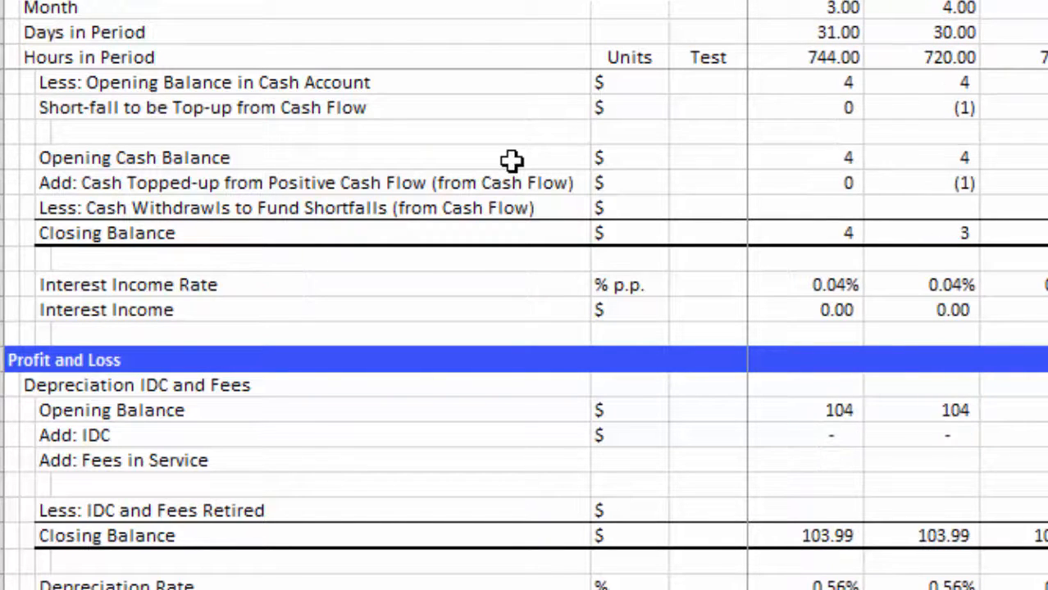
key(Left)
key(Left)
key(Left)
key(Left)
key(Left)
key(Left)
key(Left)
key(Left)
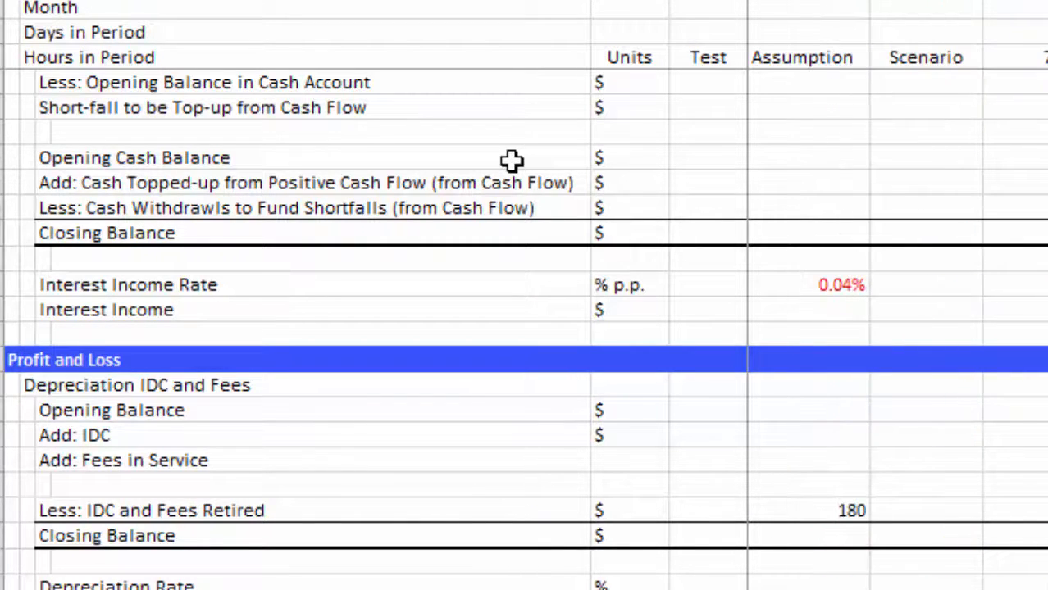
- Review the Cash Flow capital expenditure and financing rows, then the NOL Balance and earnings rows above them
scroll(512, 161, down, 20)
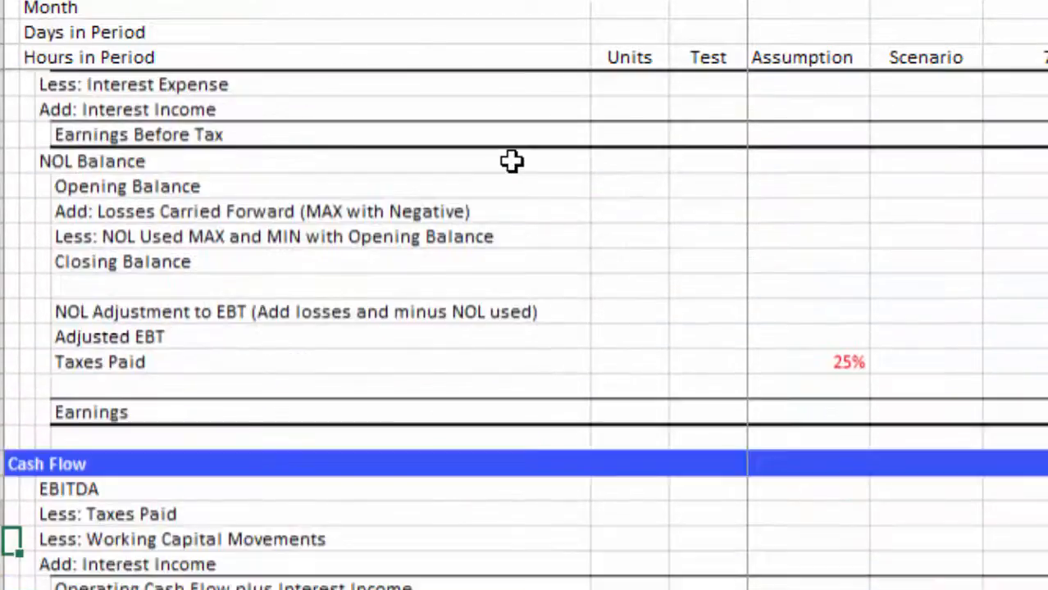
scroll(512, 161, up, 20)
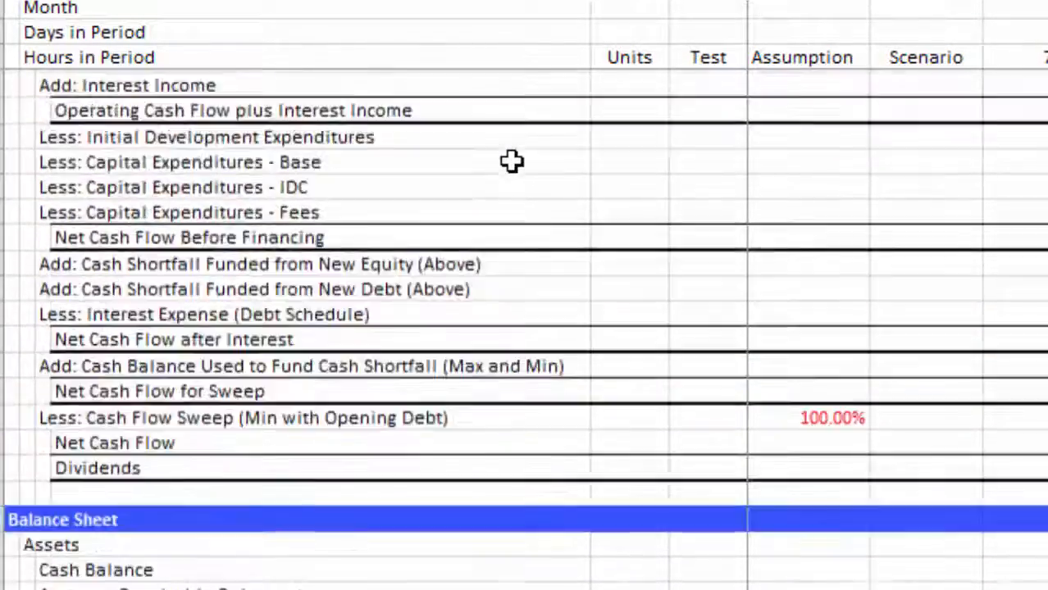
key(Up)
key(Up)
key(Up)
key(Up)
key(Up)
key(Up)
key(Up)
key(Up)
key(Up)
key(Up)
key(Up)
key(Up)
key(Up)
key(Up)
key(Up)
key(Up)
key(Up)
key(Up)
key(Up)
key(Up)
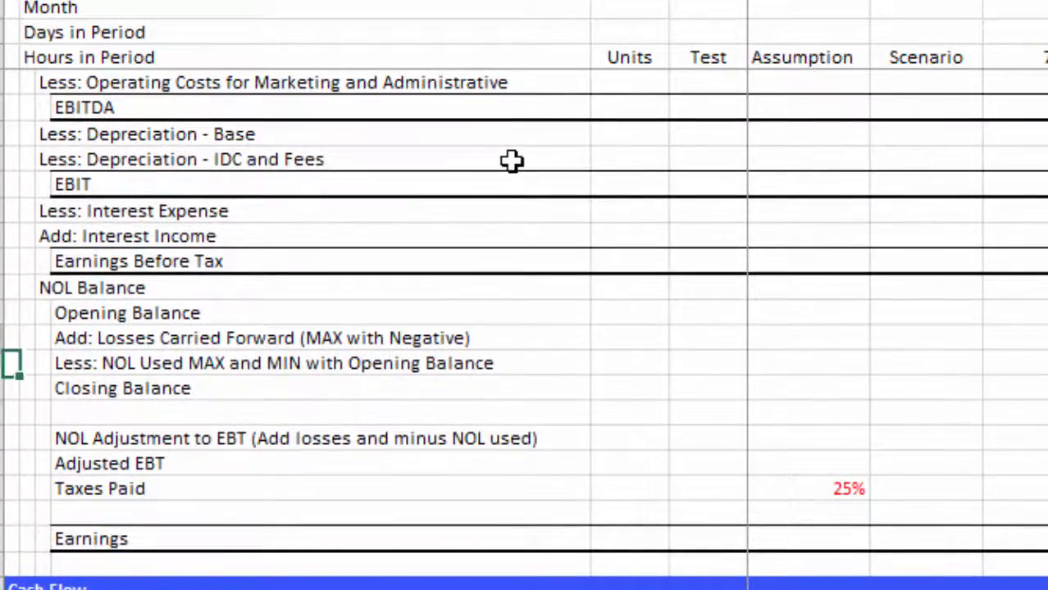
- Review the debt schedule's interest during construction rows and return to the Depreciation IDC and Fees schedule
key(Up)
key(Up)
key(Up)
key(Up)
key(Up)
key(Up)
key(Up)
key(Up)
key(Up)
key(Up)
key(Up)
key(Up)
key(Up)
key(Up)
key(Up)
key(Up)
key(Up)
key(Up)
key(Up)
key(Up)
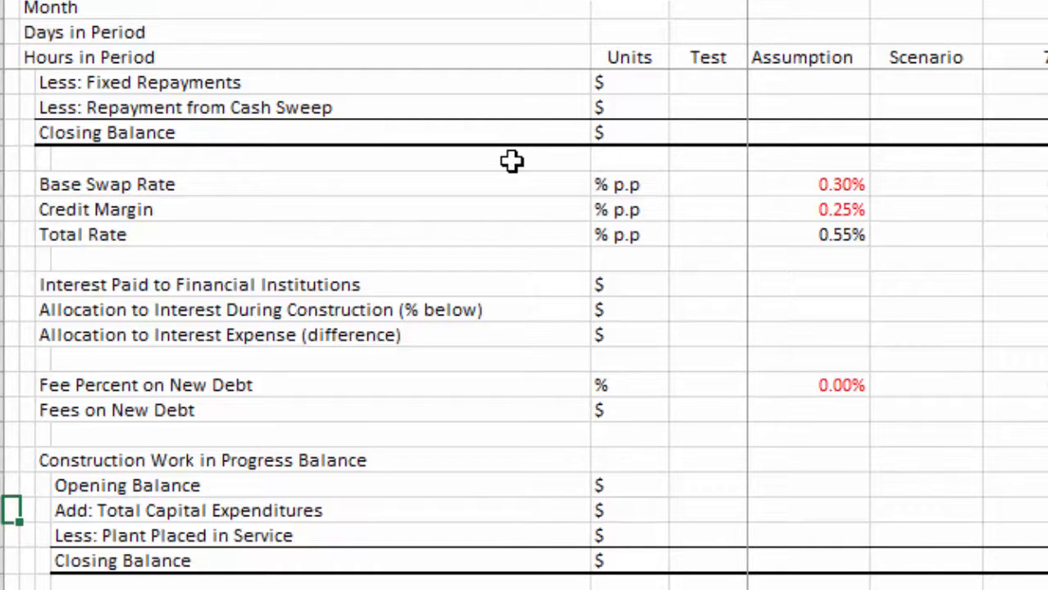
key(Page_Down)
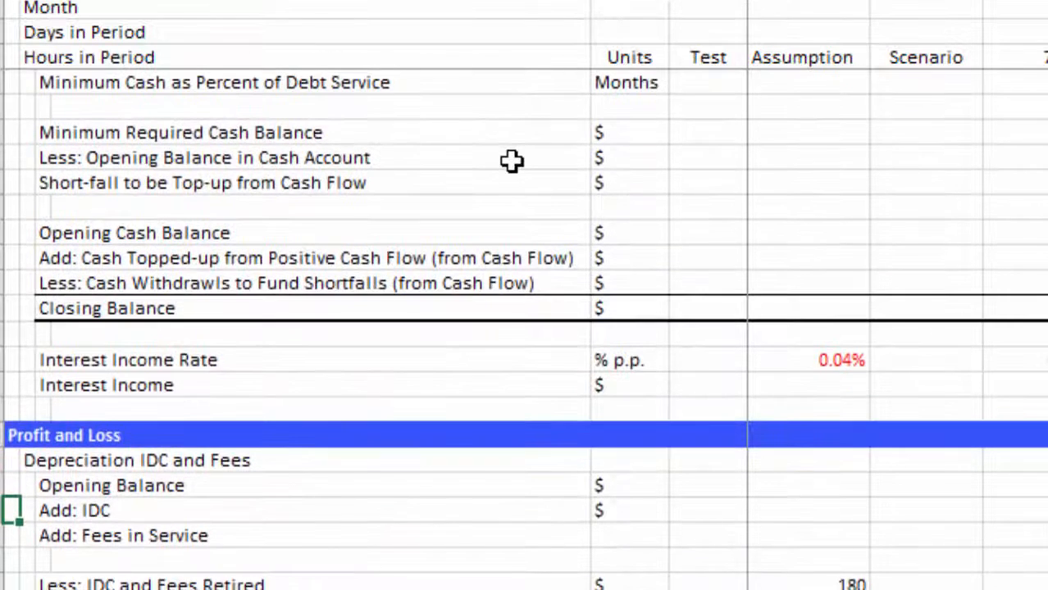
- Inspect the Add: IDC and Add: Fees in Service rows in the first three months
key(Down)
key(Right)
key(Right)
key(Right)
key(Right)
key(Right)
key(Right)
key(Right)
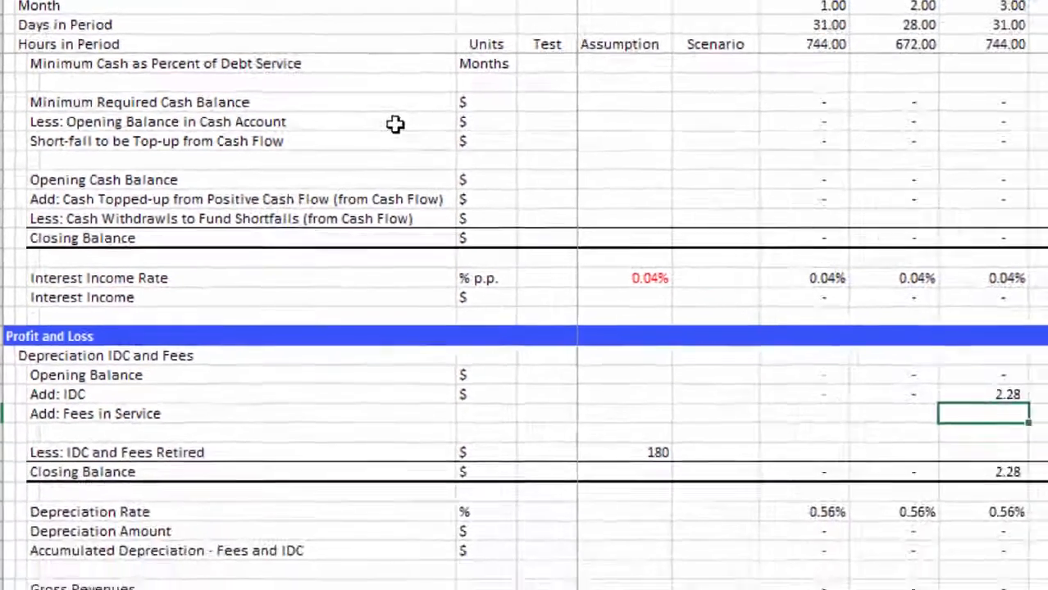
key(Up)
key(Left)
key(Left)
key(Left)
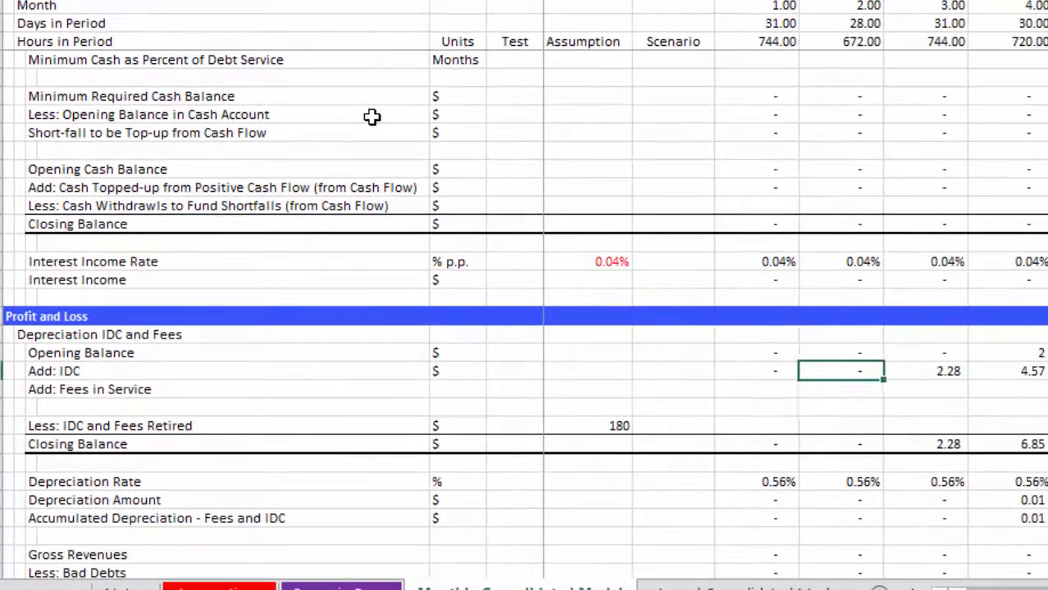
key(Home)
key(Down)
key(Right)
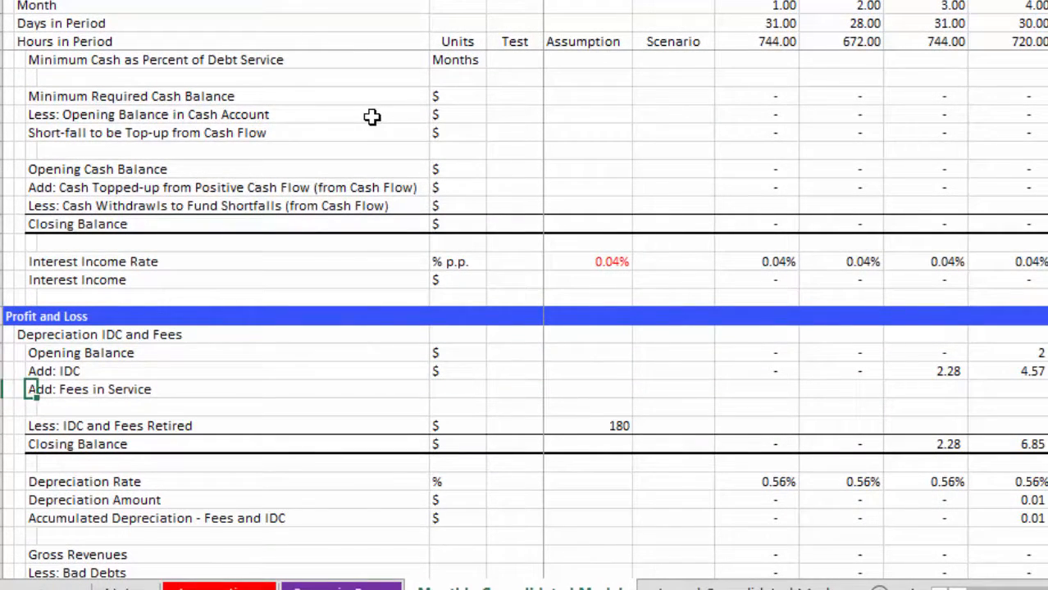
- Examine the Add: IDC row of the Depreciation IDC and Fees schedule across the construction months
key(Up)
key(Right)
key(Right)
key(ctrl+Right)
key(ctrl+Right)
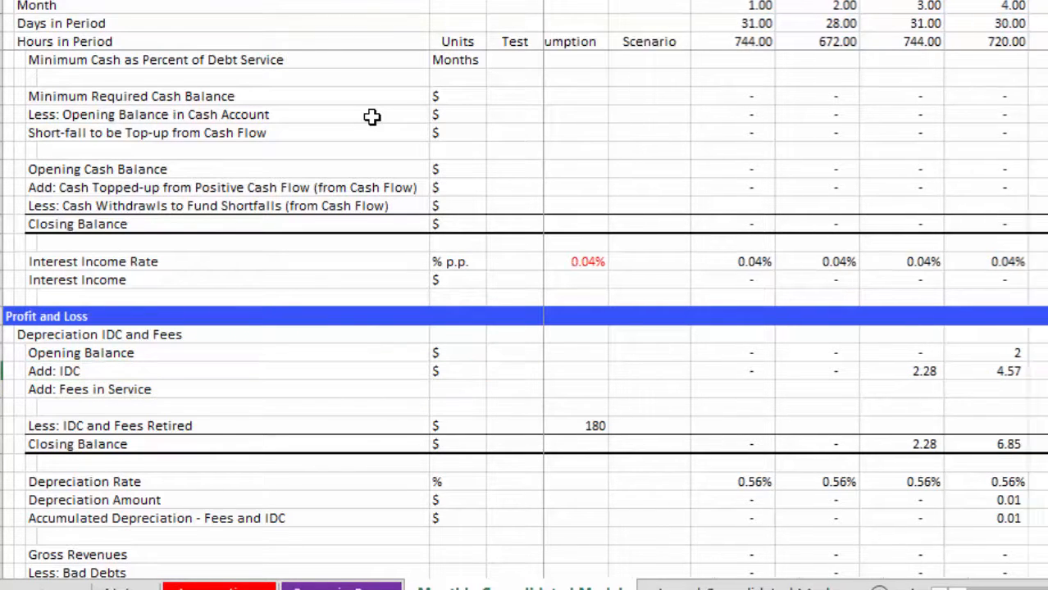
key(Left)
key(Left)
key(Left)
key(Left)
key(Left)
key(Left)
key(Left)
key(Left)
key(Left)
key(Left)
key(Right)
key(Right)
key(Right)
key(Right)
key(Right)
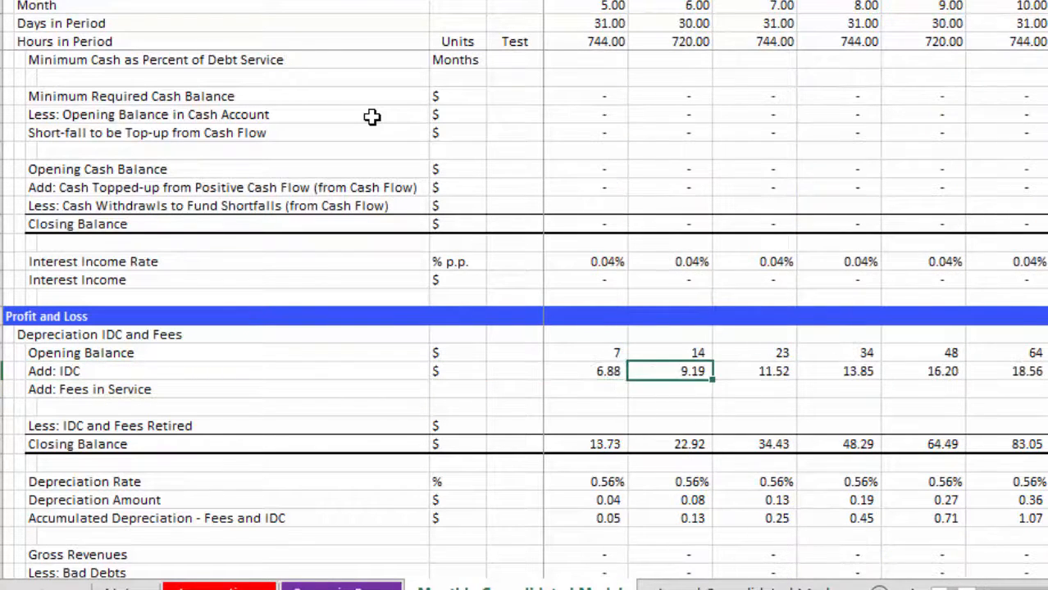
key(Right)
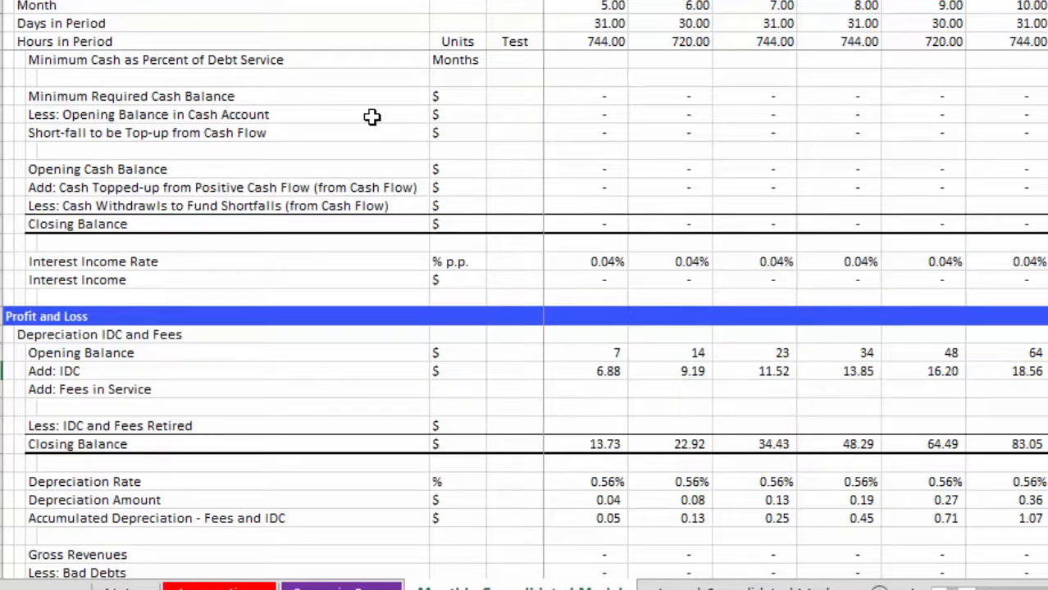
- Check the Add: Fees in Service, IDC and Fees Retired and Closing Balance rows beneath Add: IDC
key(Down)
key(Down)
key(Down)
key(Down)
key(Up)
key(Up)
key(Up)
key(Down)
key(Up)
key(Left)
key(Left)
key(Left)
key(Left)
key(Left)
key(Left)
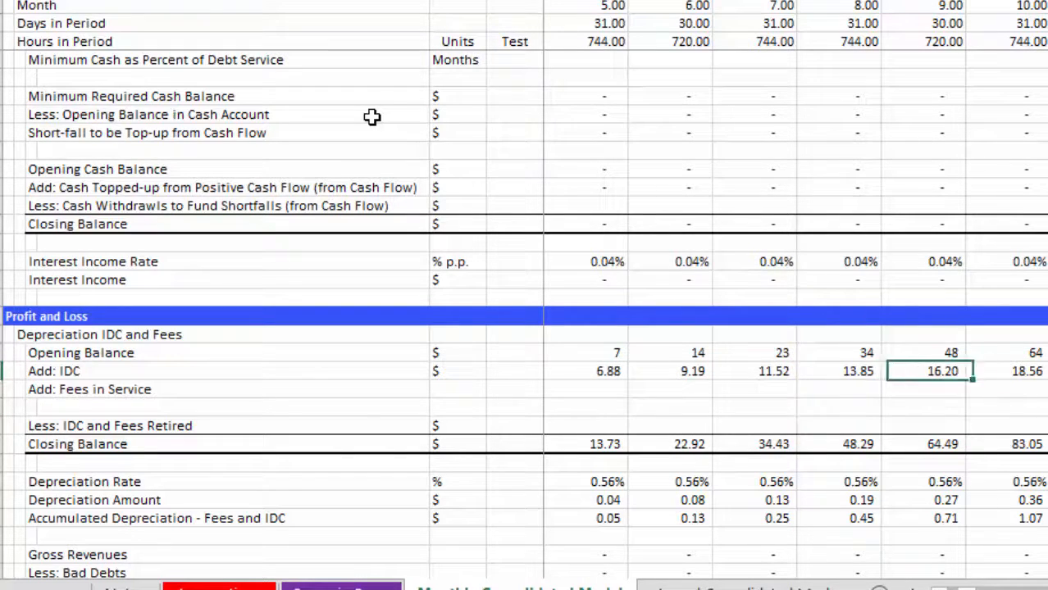
- Recheck the monthly Add: IDC amounts from the first month onward against the schedule's opening and closing balances
key(Left)
key(Left)
key(Left)
key(Left)
key(Left)
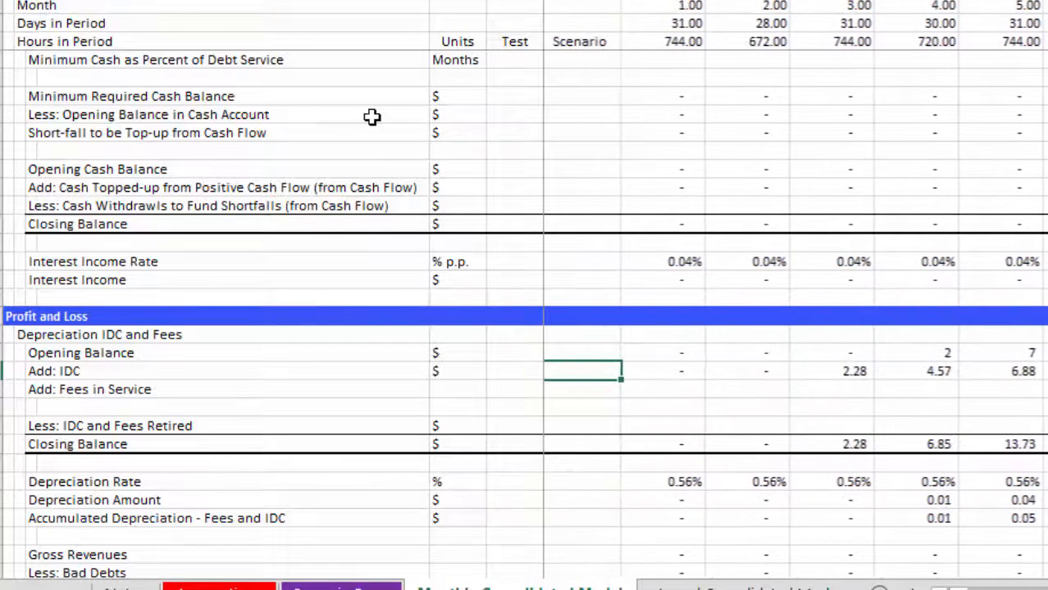
key(Right)
key(Right)
key(Right)
key(Right)
key(Right)
key(Right)
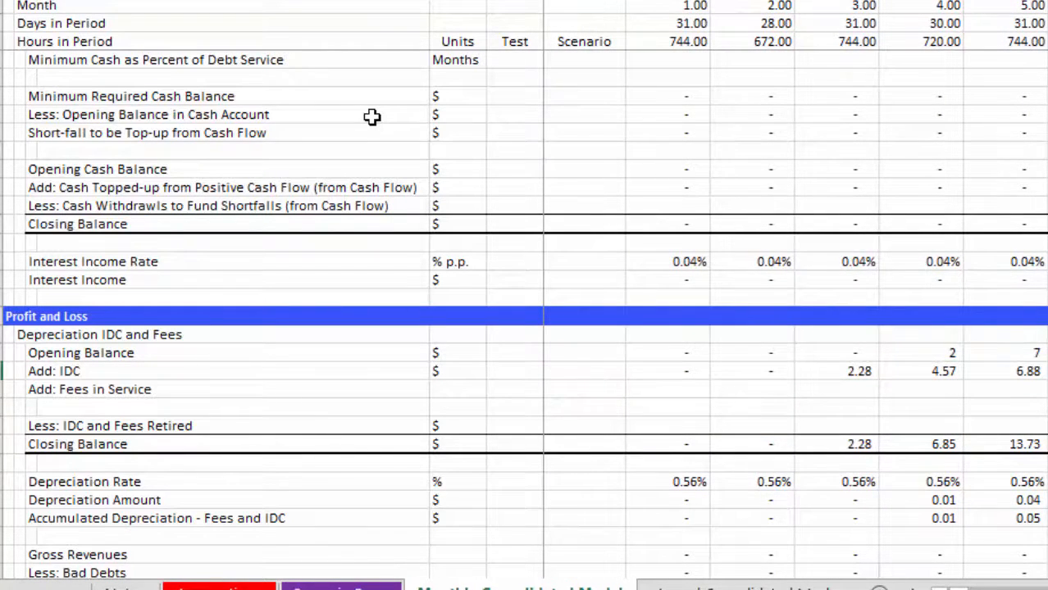
key(Right)
key(Right)
key(Right)
key(Right)
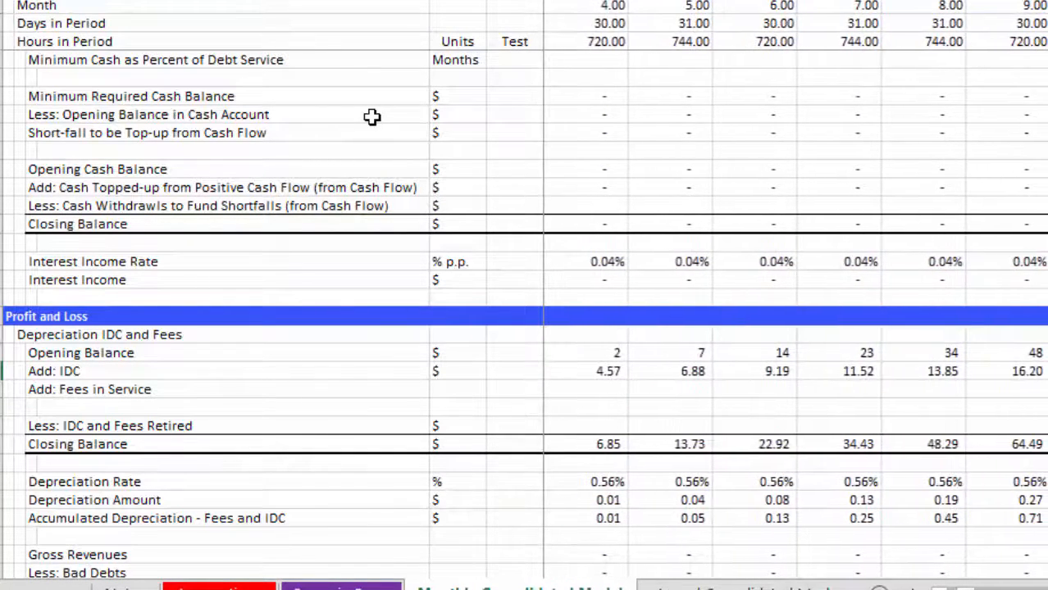
- Examine the Depreciation IDC and Fees schedule and the profit and loss rows down to EBIT
key(Down)
key(Down)
key(Down)
key(Down)
key(Down)
key(Down)
key(Down)
key(Down)
key(Down)
key(Down)
key(Down)
key(Down)
key(Down)
key(Down)
key(Down)
key(Down)
key(Down)
key(Down)
key(Down)
key(Down)
key(Down)
key(Down)
key(Down)
key(Down)
key(Down)
key(Down)
key(Down)
key(Down)
key(Down)
key(Down)
key(Down)
key(Down)
key(Down)
key(Down)
key(Down)
key(Down)
key(Down)
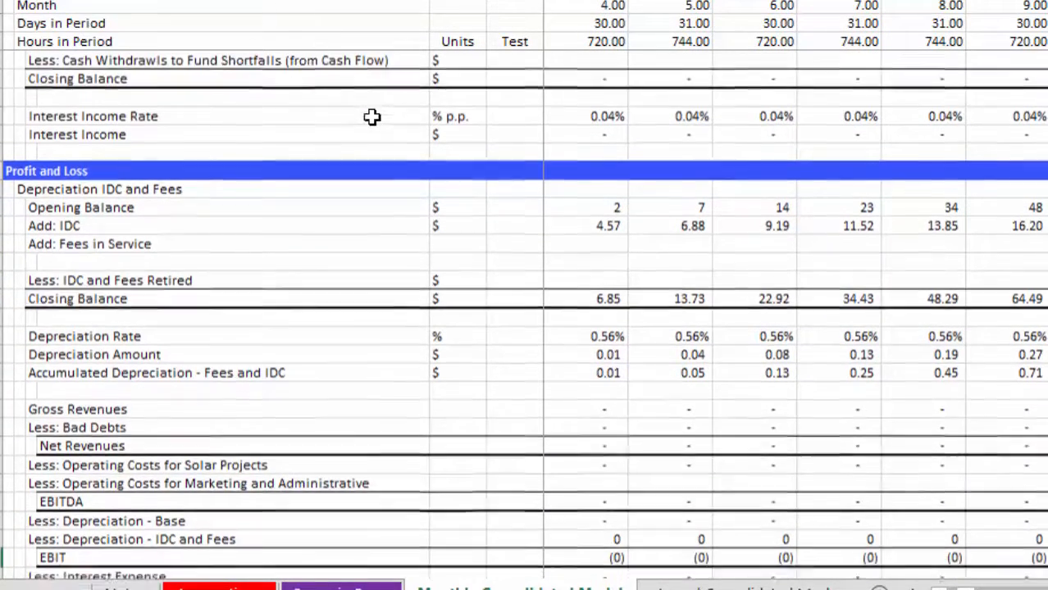
- Review the profit and loss from EBIT through the NOL Balance, taxes and earnings to the start of the cash flow
key(Down)
key(Down)
key(Down)
key(Down)
key(Down)
key(Down)
key(Down)
key(Down)
key(Down)
key(Down)
key(Down)
key(Down)
key(Down)
key(Down)
key(Down)
key(Down)
key(Down)
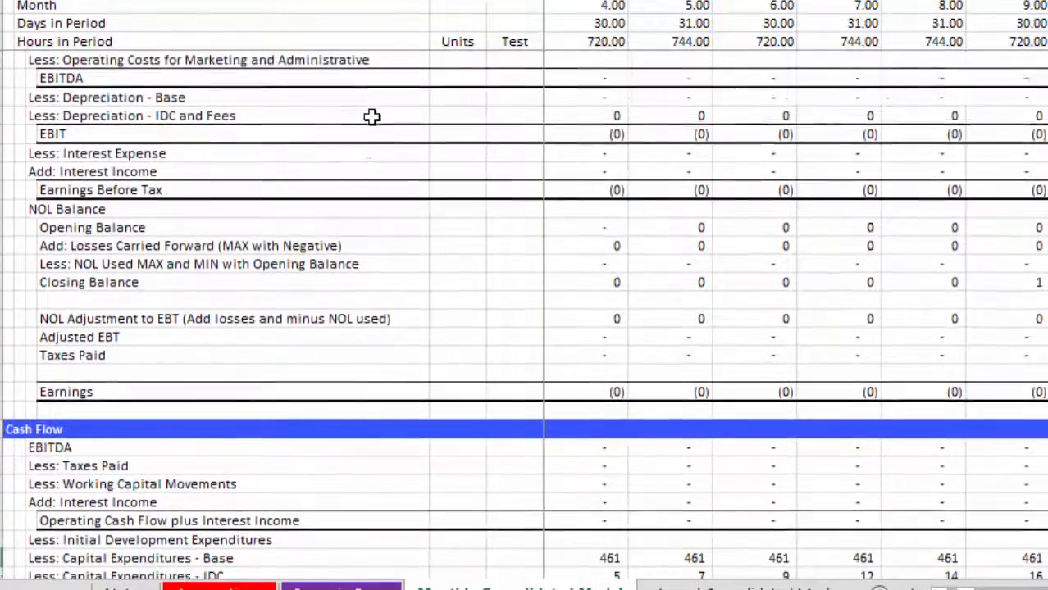
- Check the Cash Flow section's capital expenditure and funding rows and return to the profit and loss rows above it
key(Up)
key(Up)
key(Up)
key(Up)
key(Up)
key(Up)
key(Up)
key(Up)
key(Up)
key(Up)
key(Up)
key(Up)
key(Up)
key(Up)
key(Up)
key(Up)
key(Up)
key(Up)
key(Up)
key(Up)
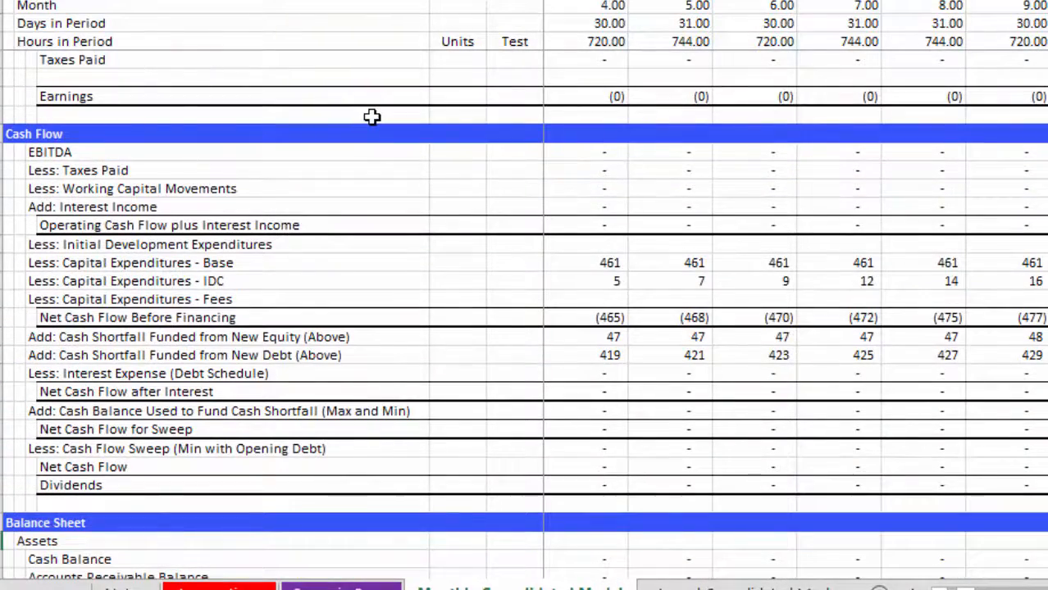
key(Up)
key(Up)
key(Up)
key(Up)
key(Up)
key(Up)
key(Up)
key(Up)
key(Up)
key(Up)
key(Up)
key(Up)
key(Up)
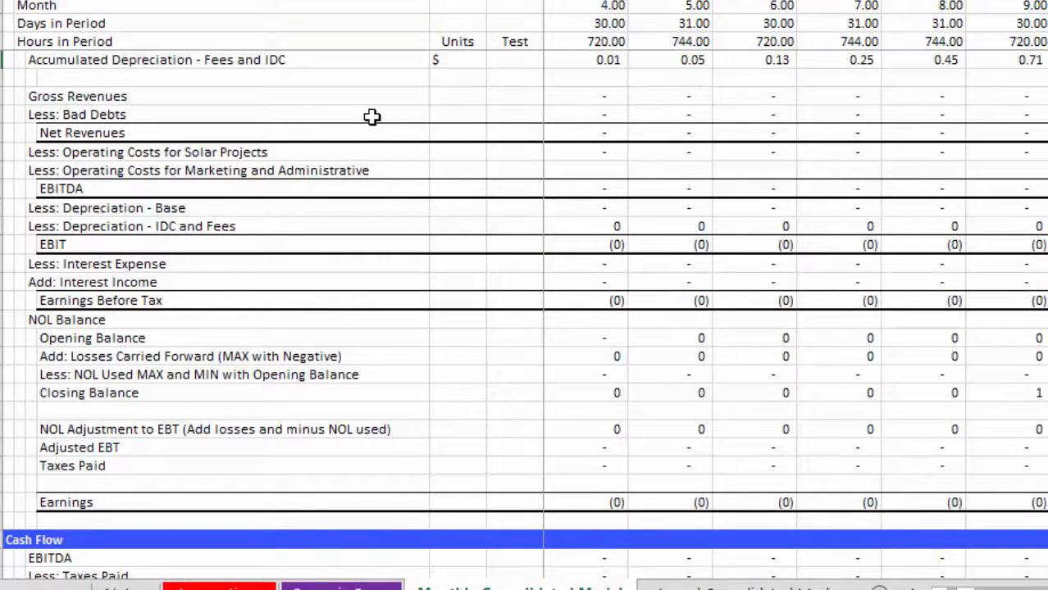
- Inspect the Add: Losses Carried Forward row of the NOL Balance across the construction months
key(Down)
key(Down)
key(Down)
key(Down)
key(Down)
key(Down)
key(Down)
key(Down)
key(Down)
key(Down)
key(Down)
key(Down)
key(Down)
key(Down)
key(Down)
key(Down)
key(Down)
key(Down)
key(Up)
key(Left)
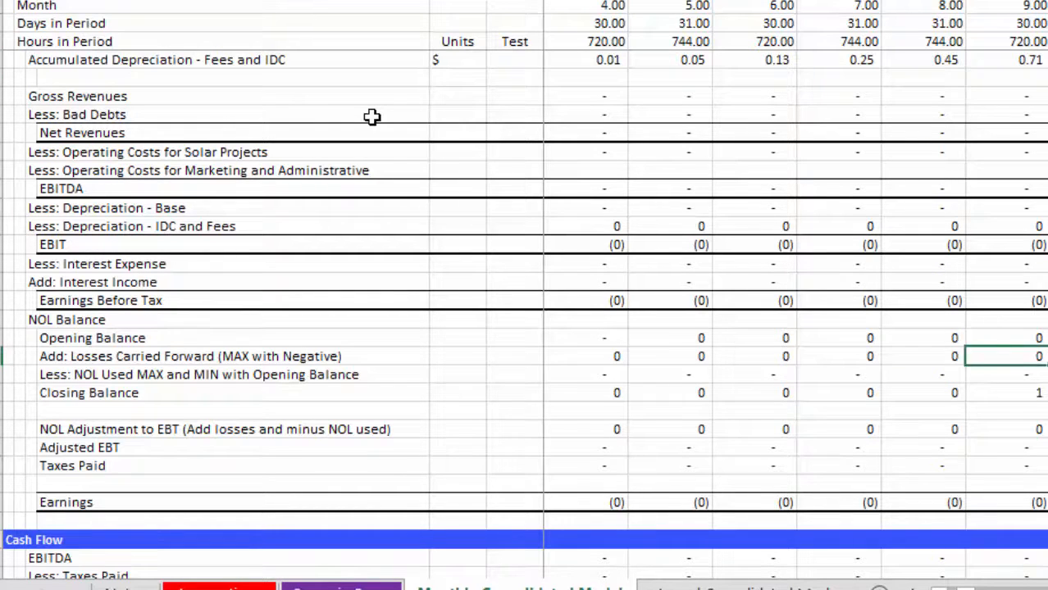
key(Left)
key(Left)
key(Right)
key(Right)
key(Right)
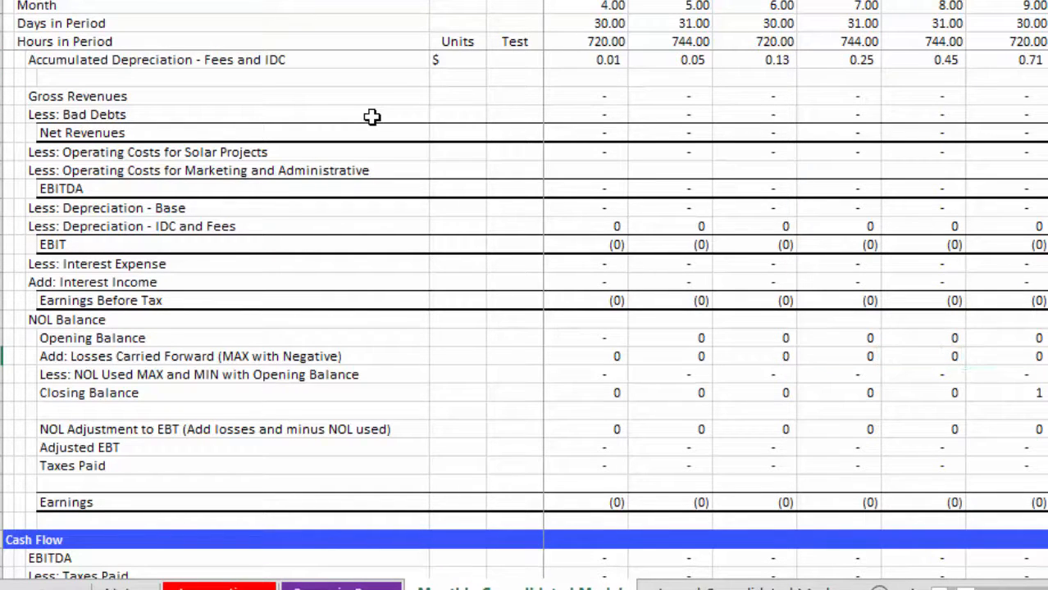
scroll(372, 117, down, 8)
scroll(372, 116, up, 8)
- Add an "Equity Outputs" section heading in the first column, a few rows below the Equity Balance's closing balance
key(Left)
key(Left)
key(Left)
key(Left)
key(Left)
key(Left)
key(Left)
key(Left)
key(Left)
key(Left)
key(Left)
key(Left)
key(Left)
key(Left)
key(Left)
key(Left)
key(Left)
key(Page_Down)
key(Page_Down)
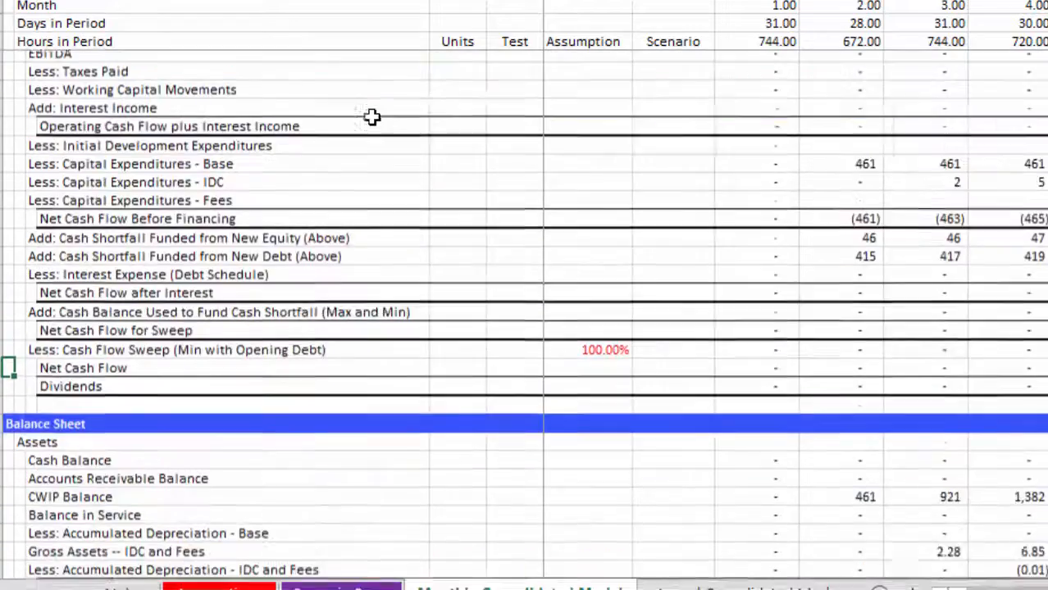
key(Down)
key(Down)
key(Down)
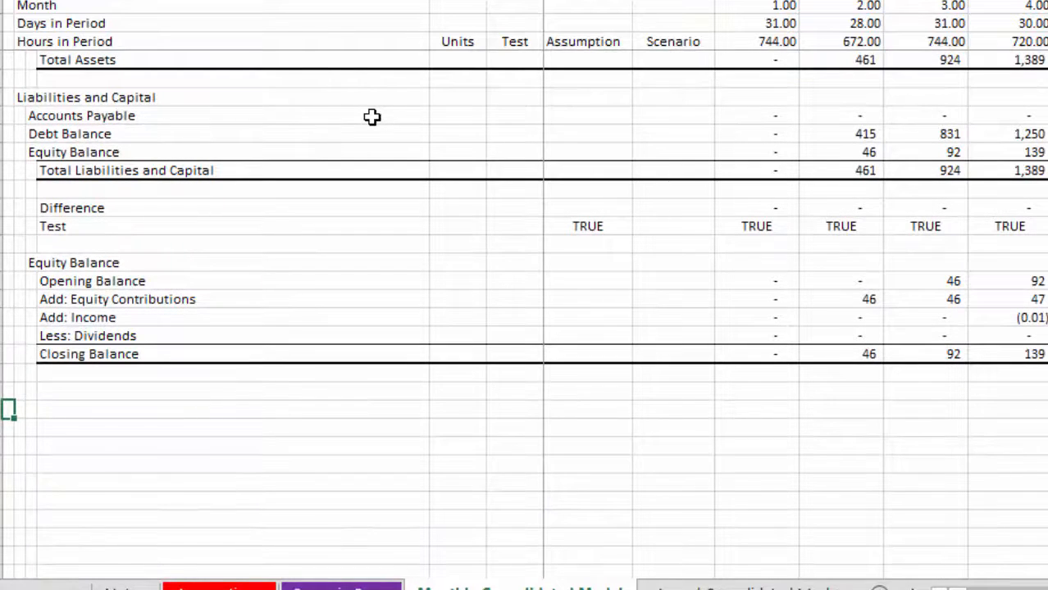
text(Equity P)
text(u)
key(BackSpace)
key(BackSpace)
text(Outptu)
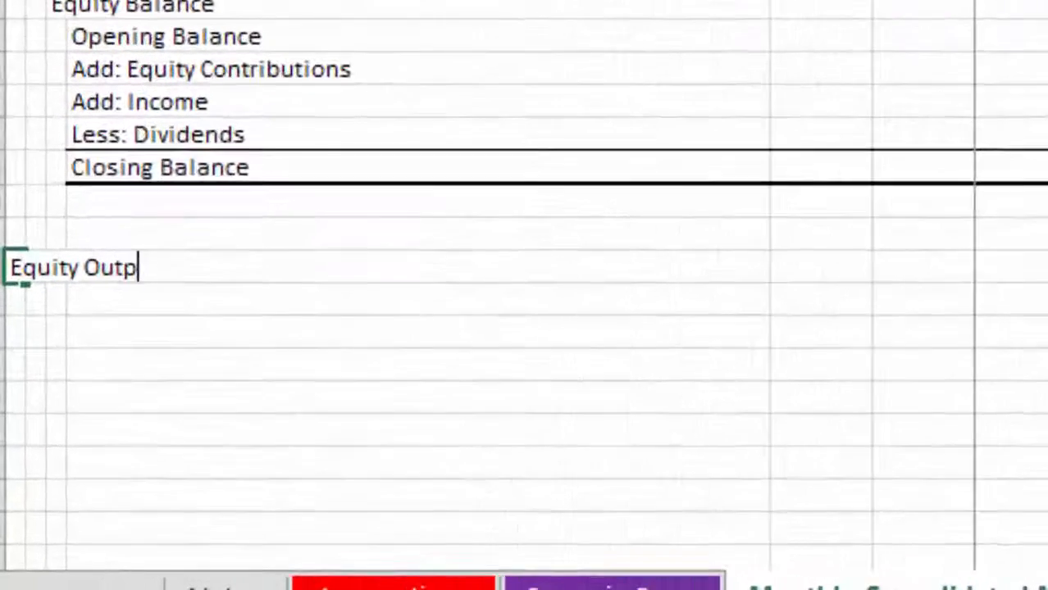
text(s)
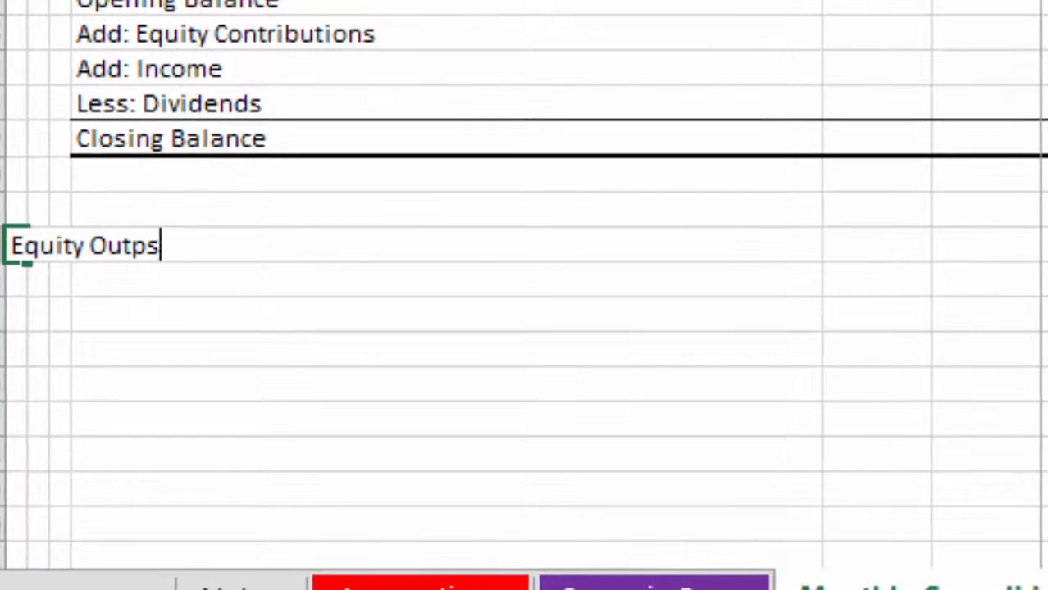
key(BackSpace)
text(tus)
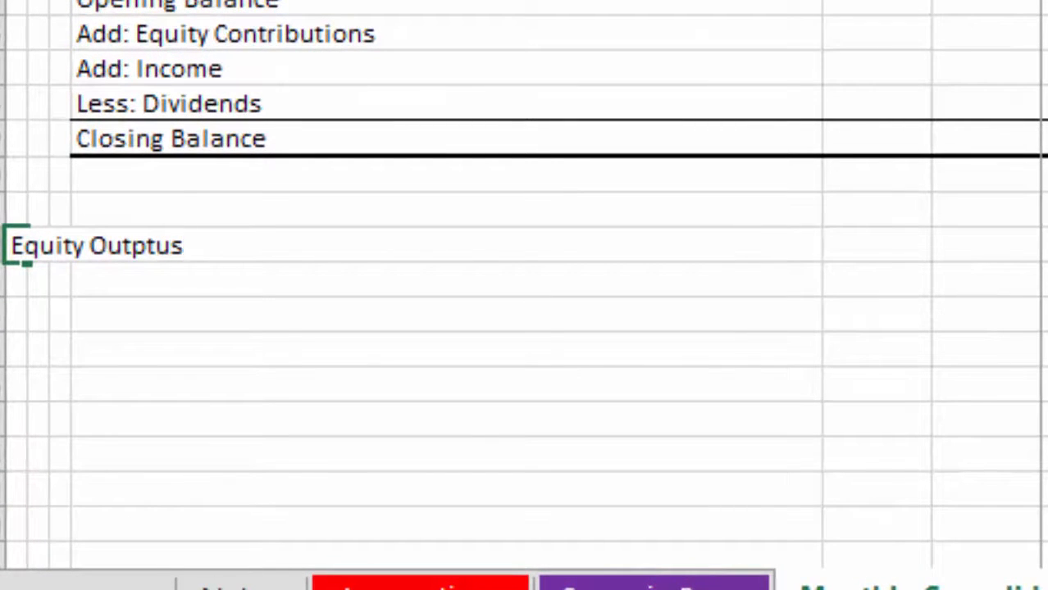
key(Return)
key(Up)
text(Equity O)
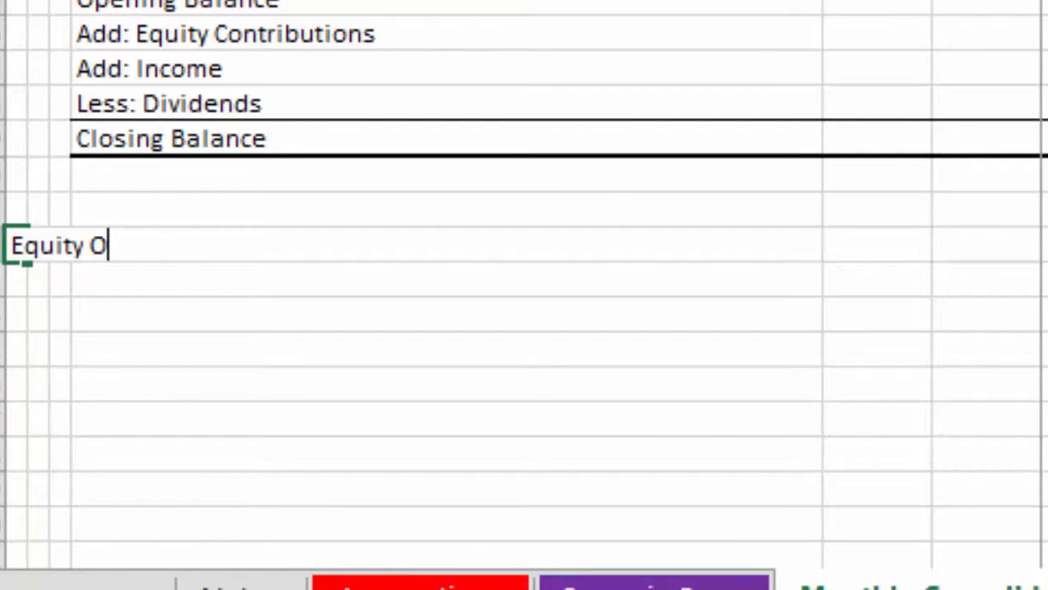
text(utputs)
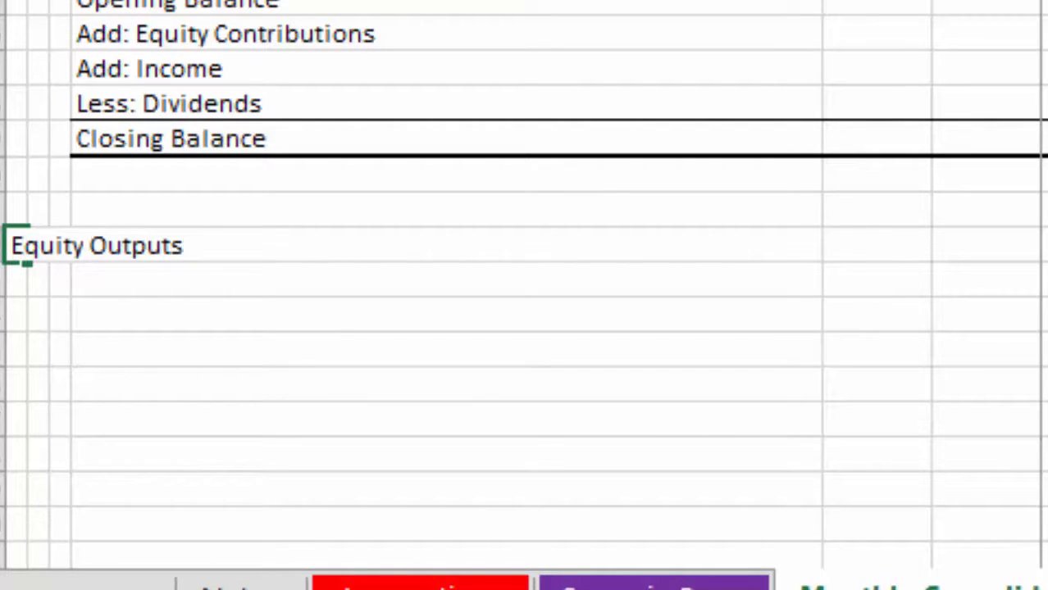
key(Return)
- Label the first row below the Equity Outputs heading "Equity Cash Inflow", in the line-item label column
key(Down)
key(Right)
key(Right)
key(Up)
key(Right)
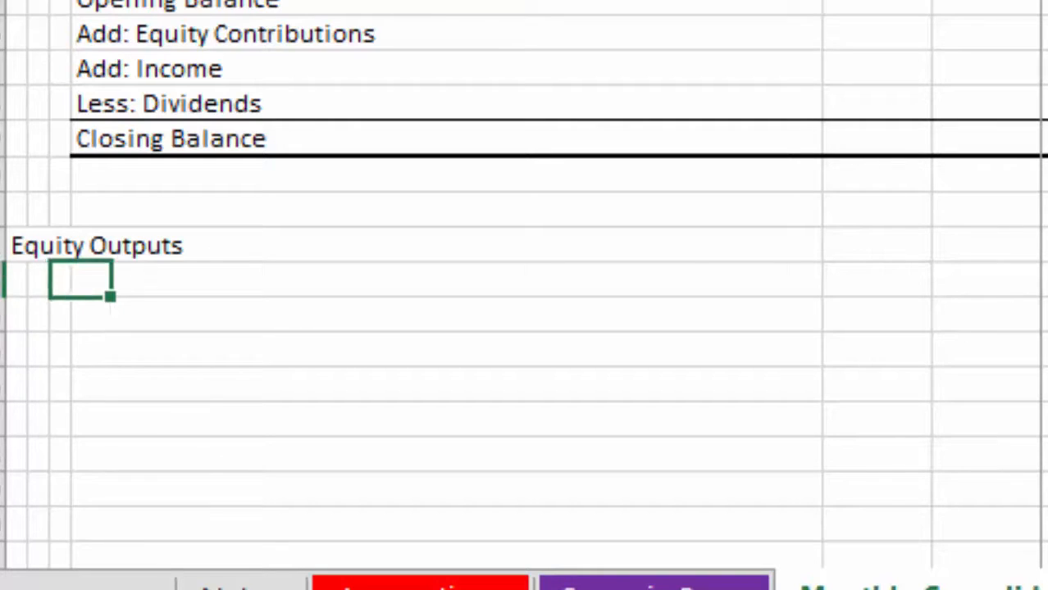
text(Ca)
key(BackSpace)
key(BackSpace)
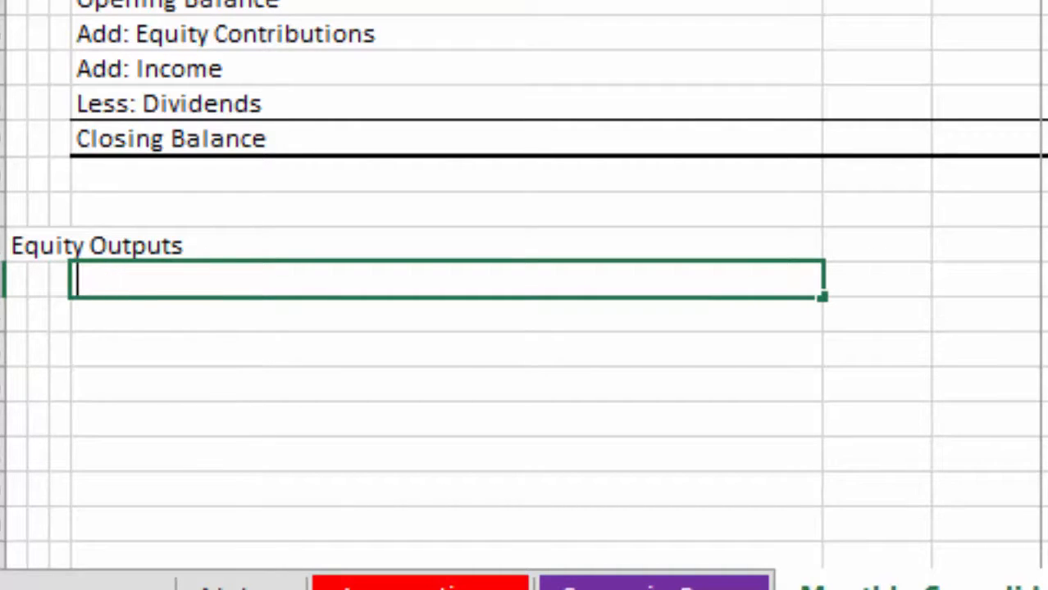
text(Equit)
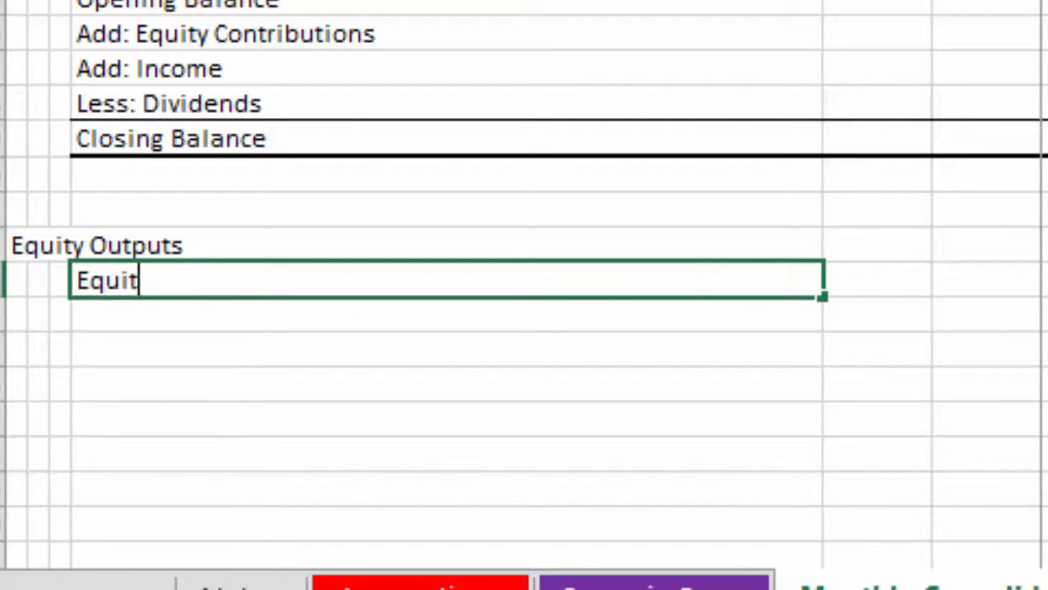
text(y Cash Inf)
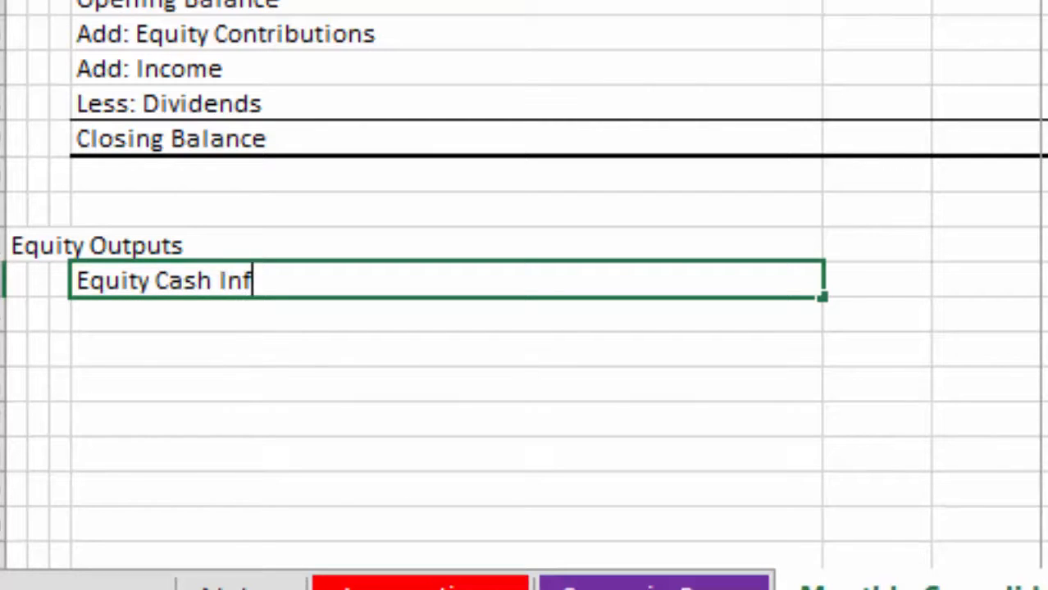
text(low)
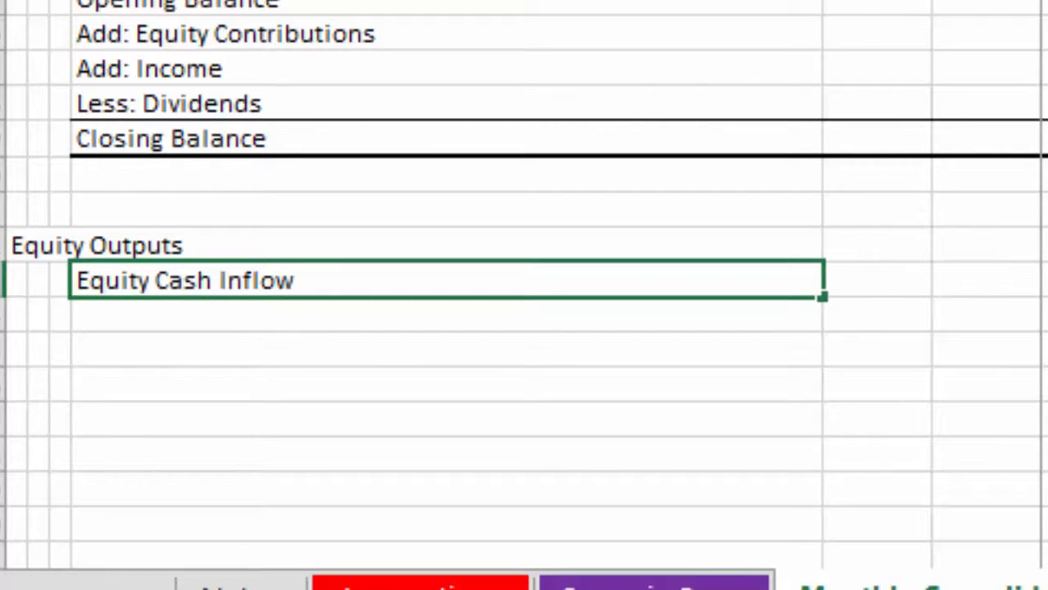
- Add an "Equity Cash Outflow" label in the row below Equity Cash Inflow
key(Return)
text(Equi)
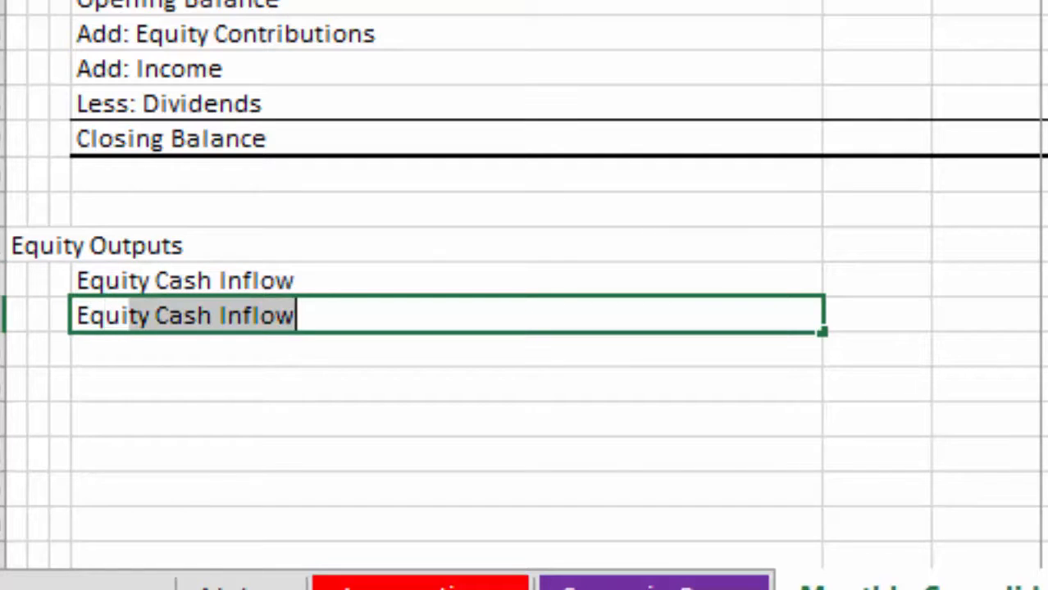
text(ty)
key(F2)
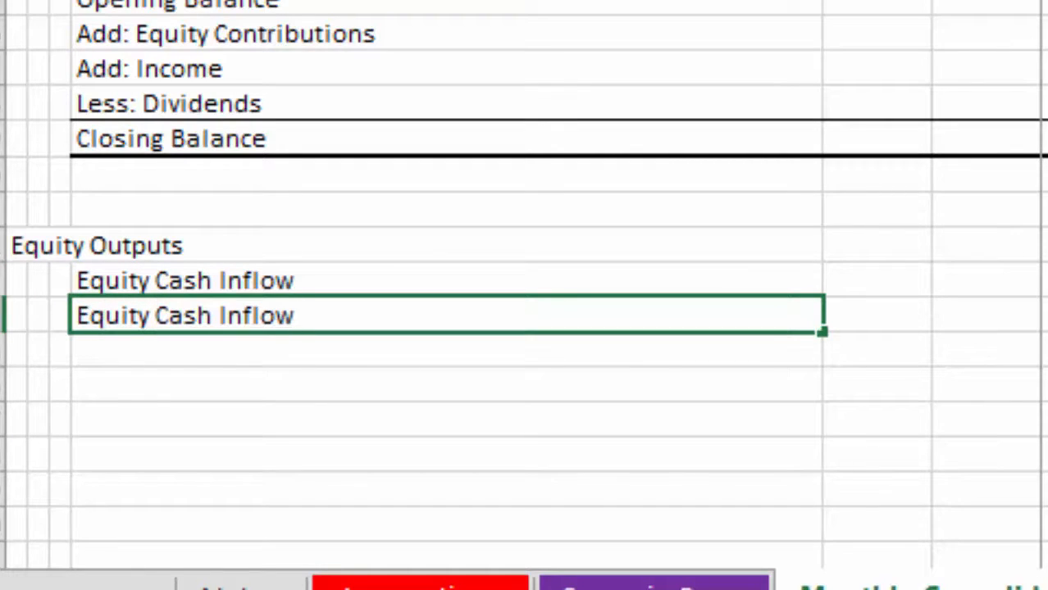
key(Return)
key(Left)
key(Left)
key(Right)
key(Up)
key(Right)
key(F2)
key(BackSpace)
key(BackSpace)
key(BackSpace)
key(BackSpace)
key(BackSpace)
key(BackSpace)
text(Ou)
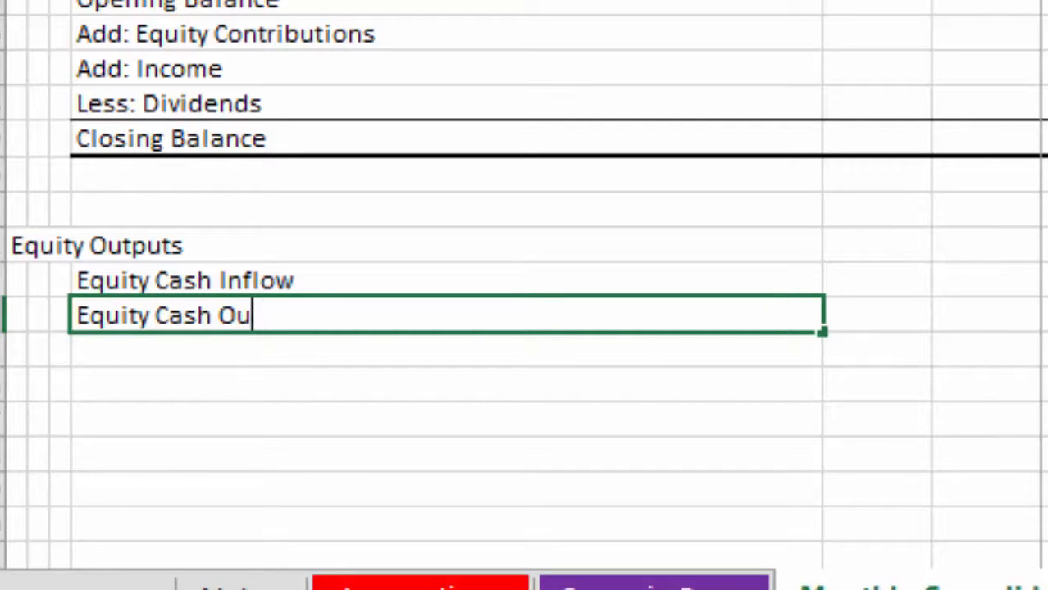
text(tflow)
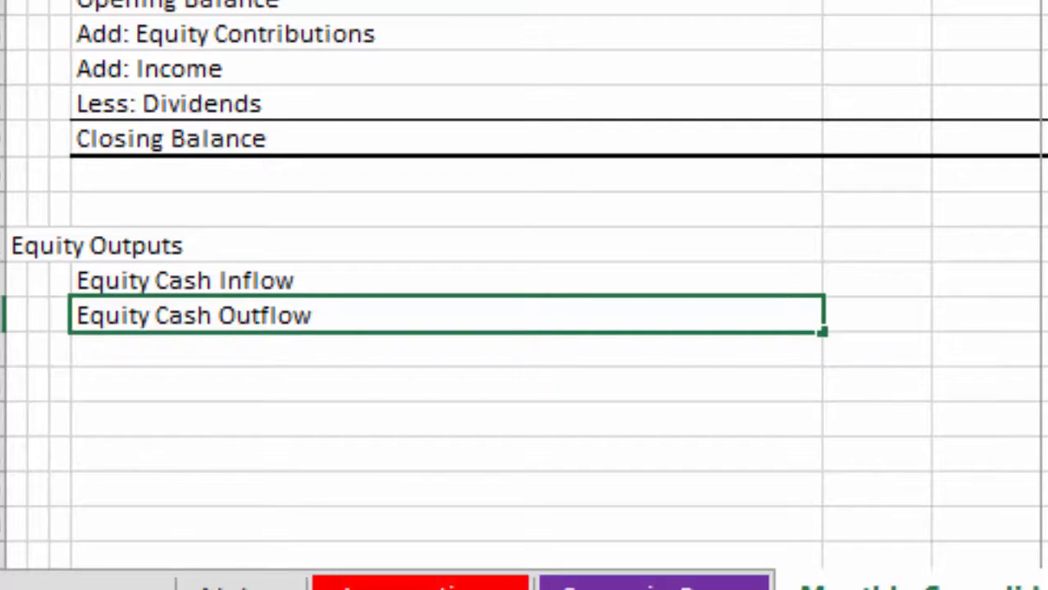
- Add a "Net Equity Cash Flow" label directly below Equity Cash Outflow
key(Return)
key(Up)
text(New)
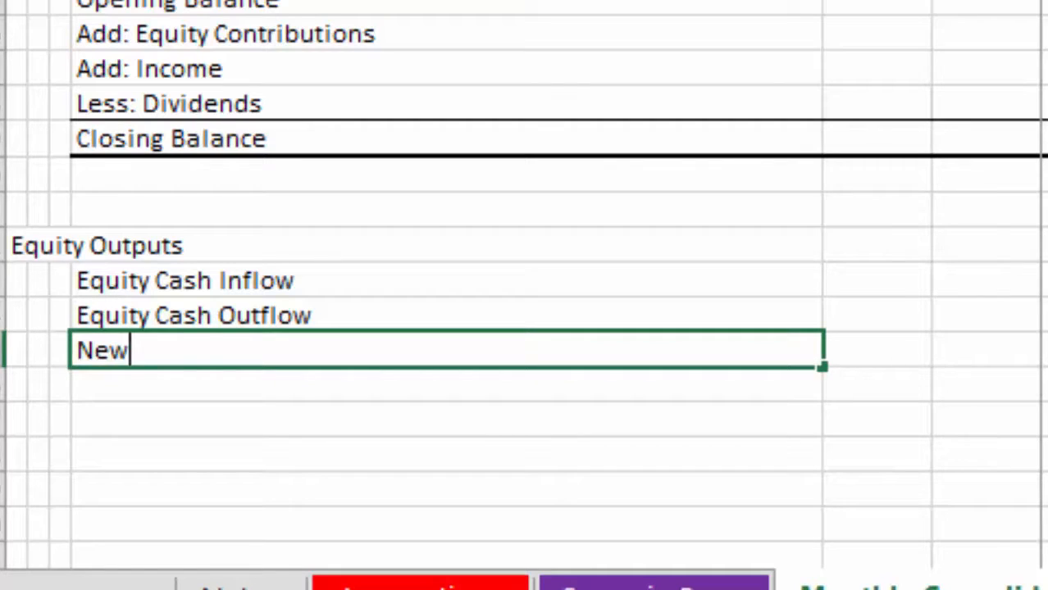
key(BackSpace)
text(t Equ)
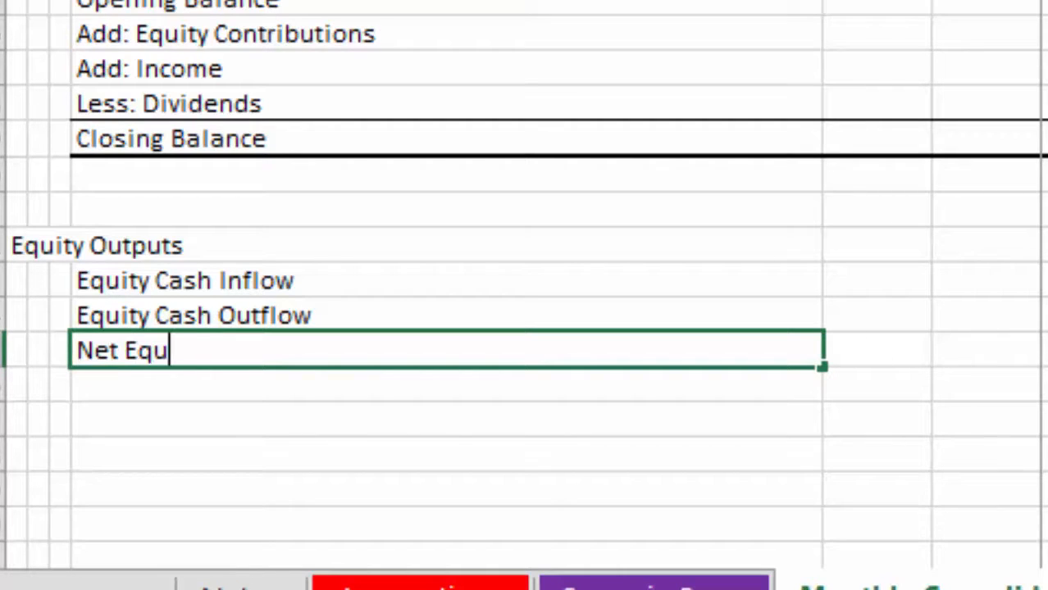
text(ity ca)
key(BackSpace)
key(BackSpace)
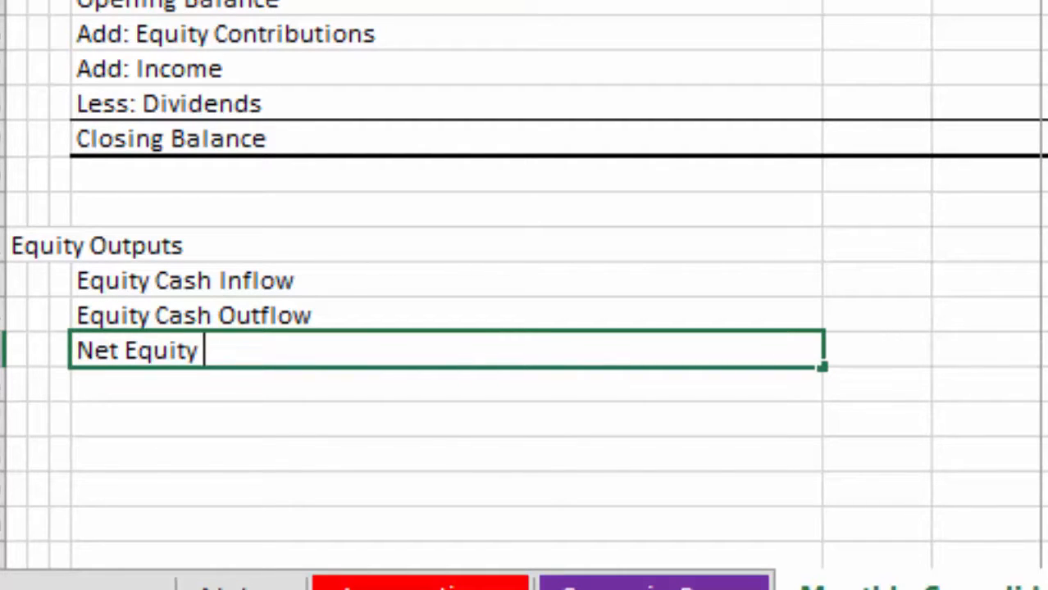
text(Cash Flow)
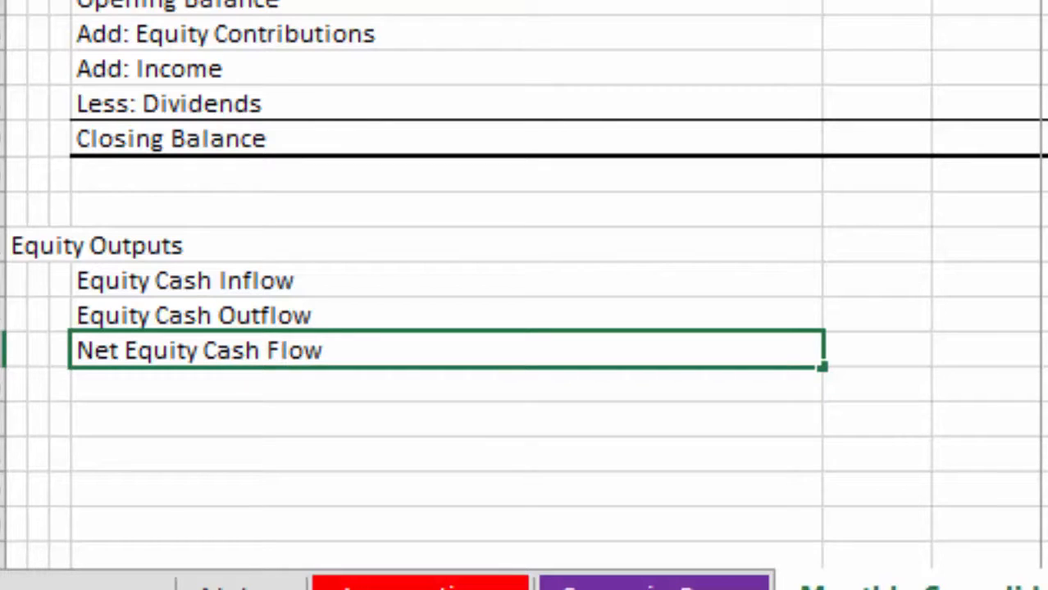
- Add an "Equity IRR" label below Net Equity Cash Flow, leaving one blank row between them
key(Down)
key(Down)
key(Left)
key(Right)
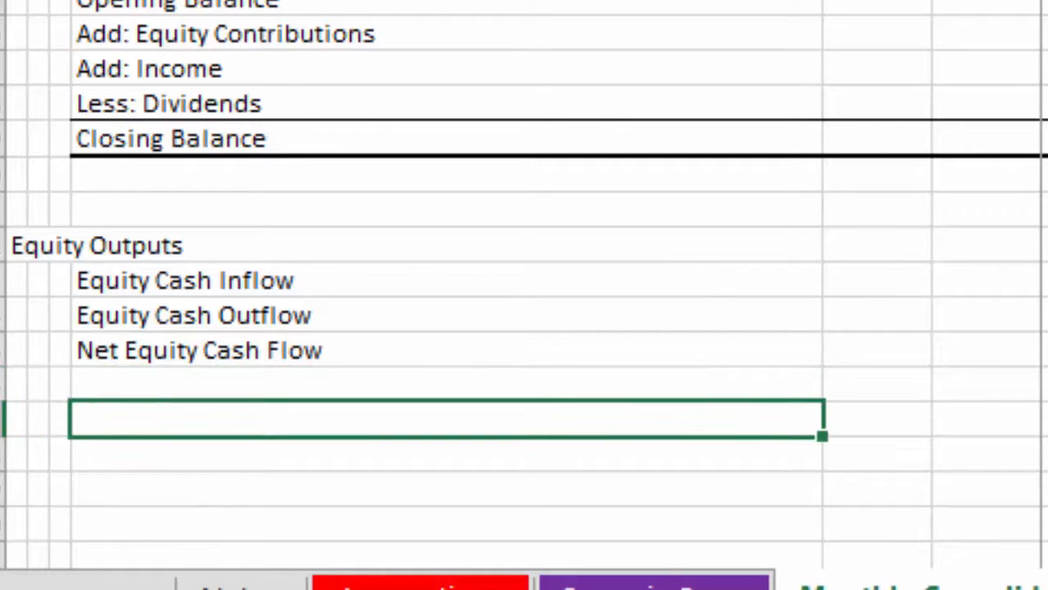
text(Equity IRR)
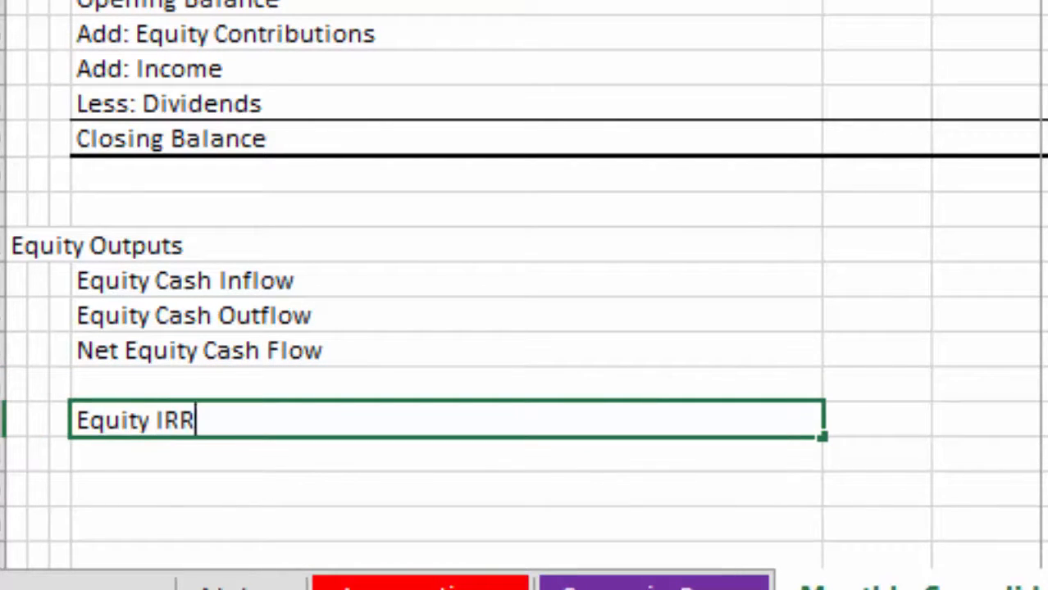
- Fill the equity cash inflow and outflow rows across the monthly columns, calculating Net Equity Cash Flow as inflow minus outflow
key(Up)
key(Up)
key(Up)
key(Up)
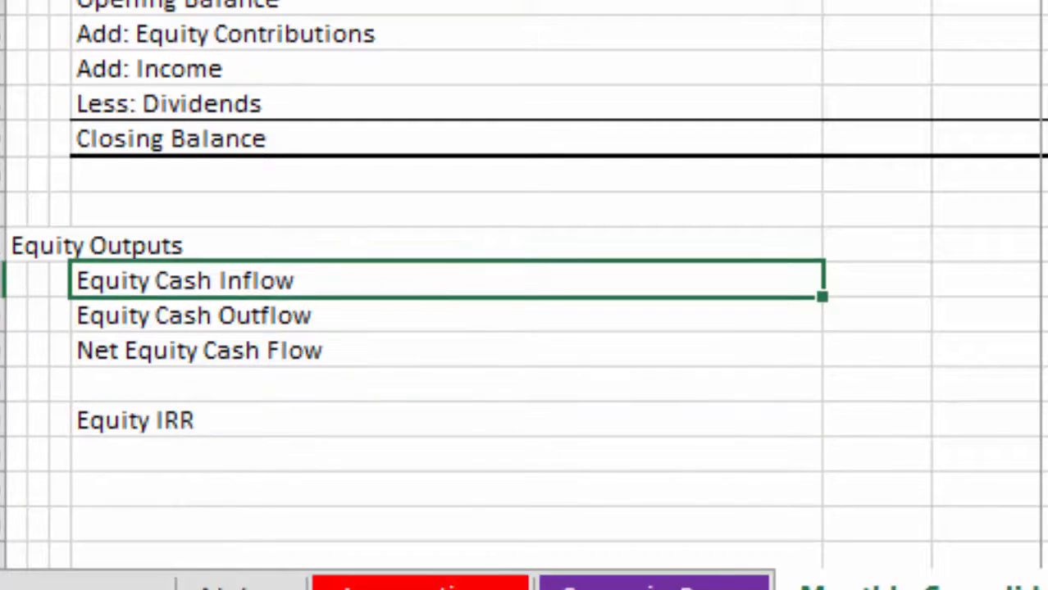
key(Right)
key(Right)
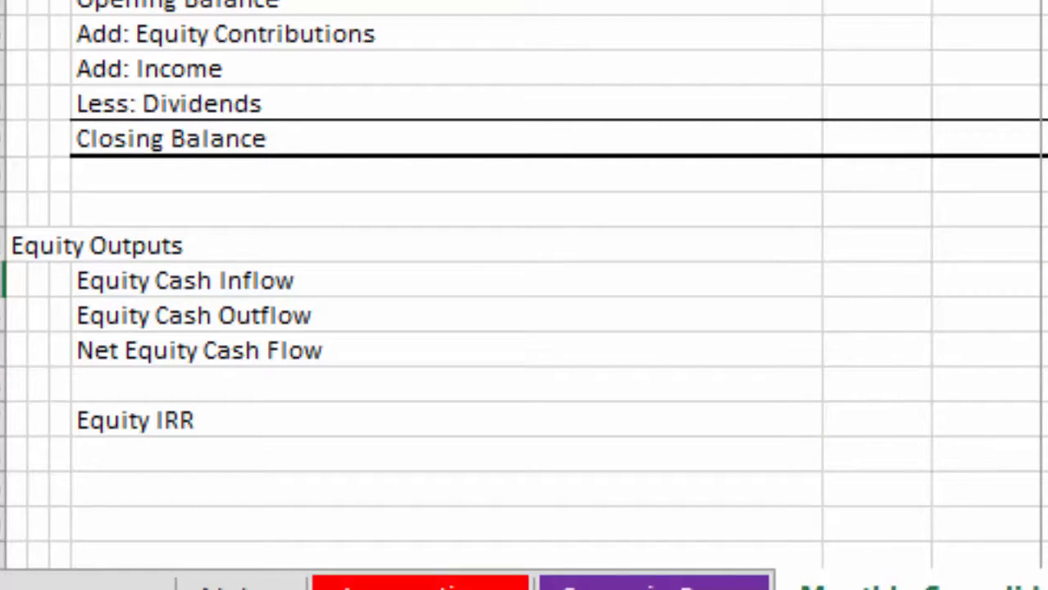
key(Down)
key(Down)
key(Up)
key(Up)
key(shift+Down)
key(shift+Down)
key(Down)
key(Down)
key(Left)
key(Left)
key(Left)
key(Left)
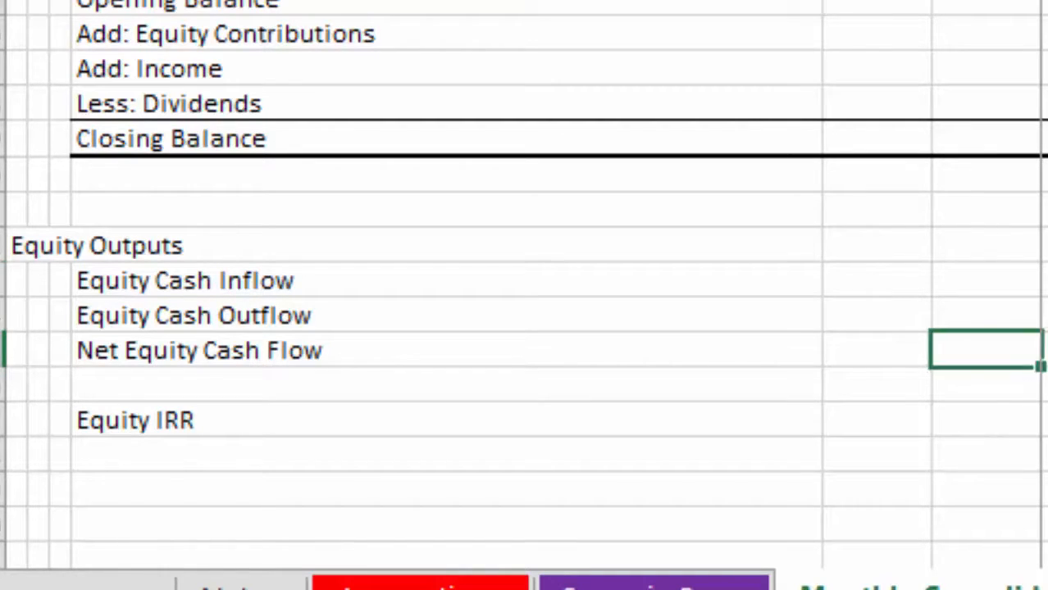
- Calculate the monthly Equity IRR in F417 from the Net Equity Cash Flow range I415:MU415 with a guess of .01
key(Down)
key(Down)
key(Right)
key(Right)
key(Right)
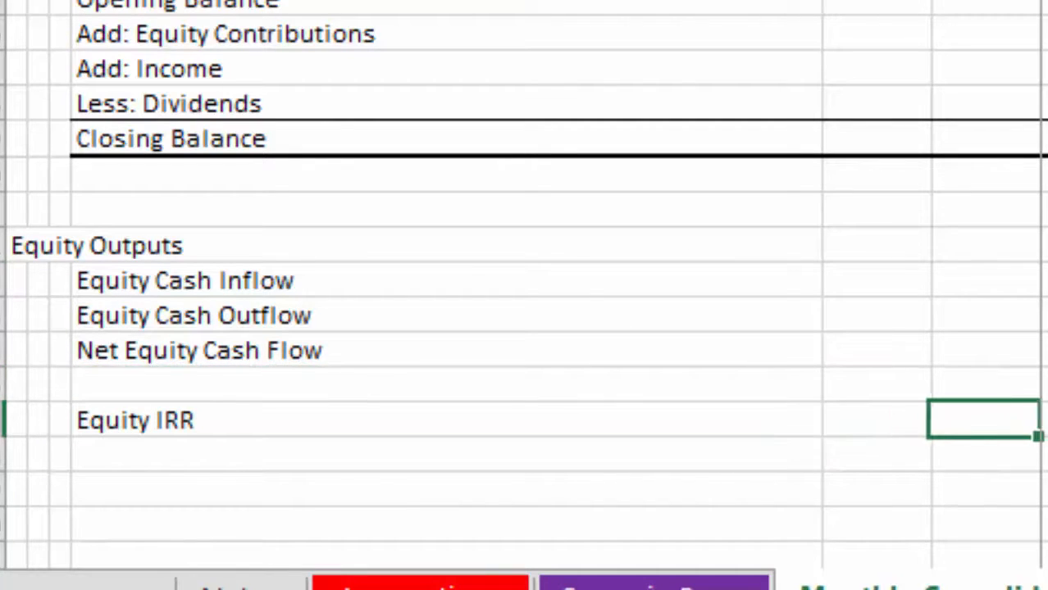
text(=u)
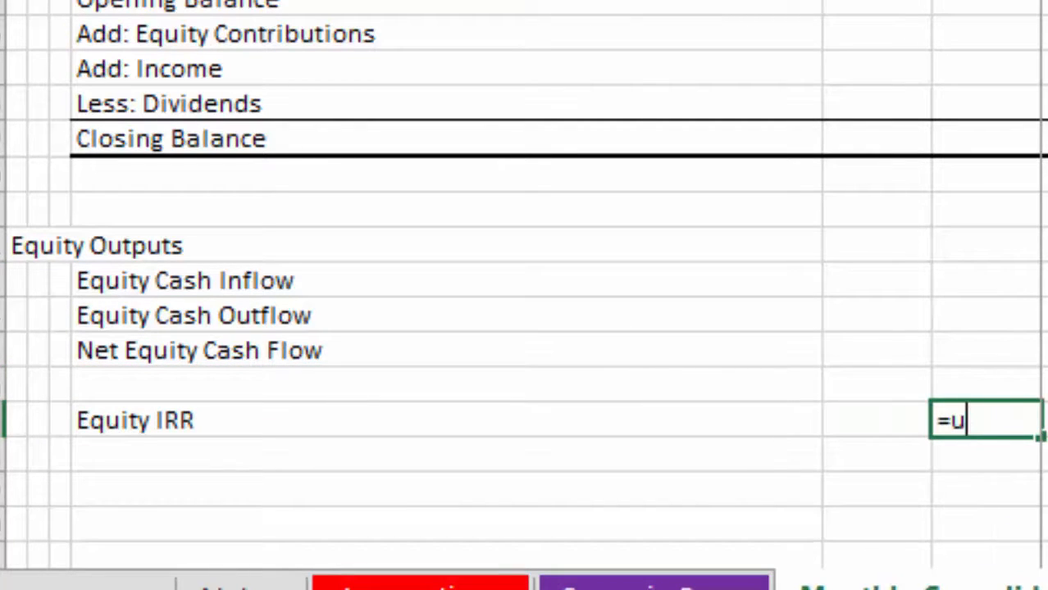
key(BackSpace)
text(irr()
key(Up)
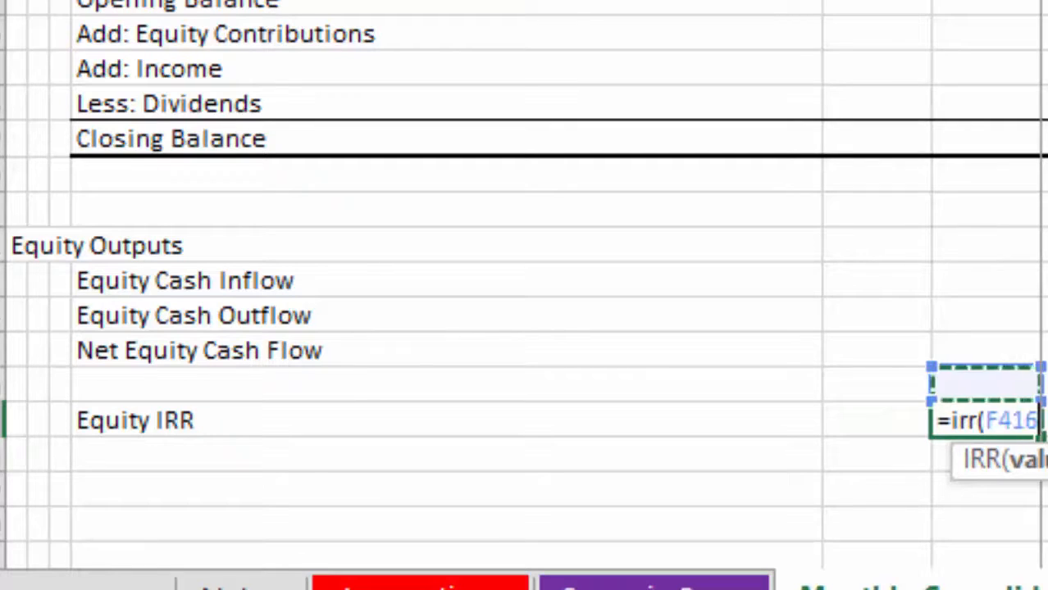
key(Up)
key(ctrl+shift+Right)
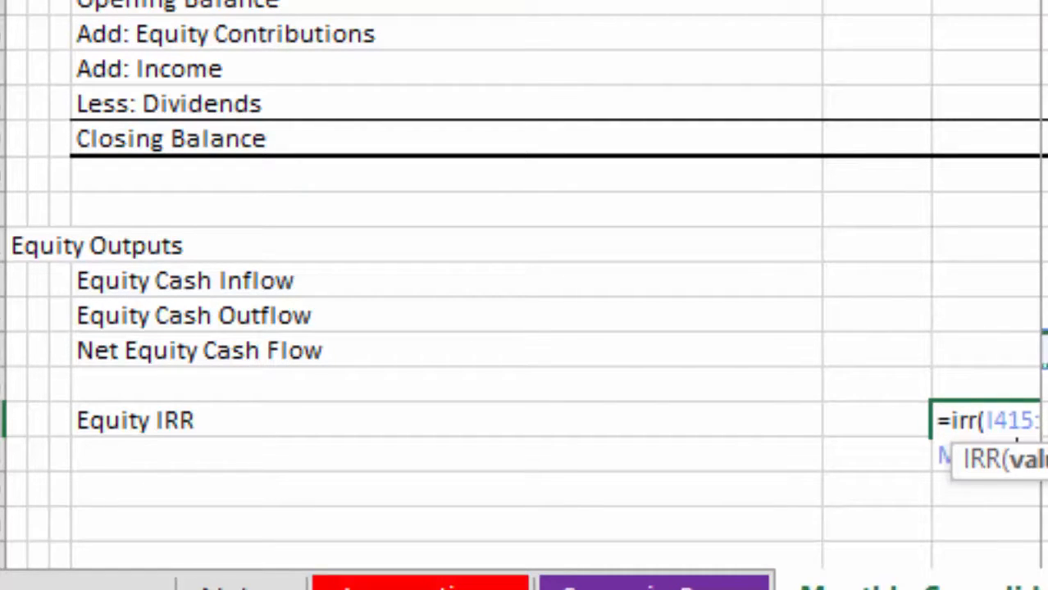
text(,.01)
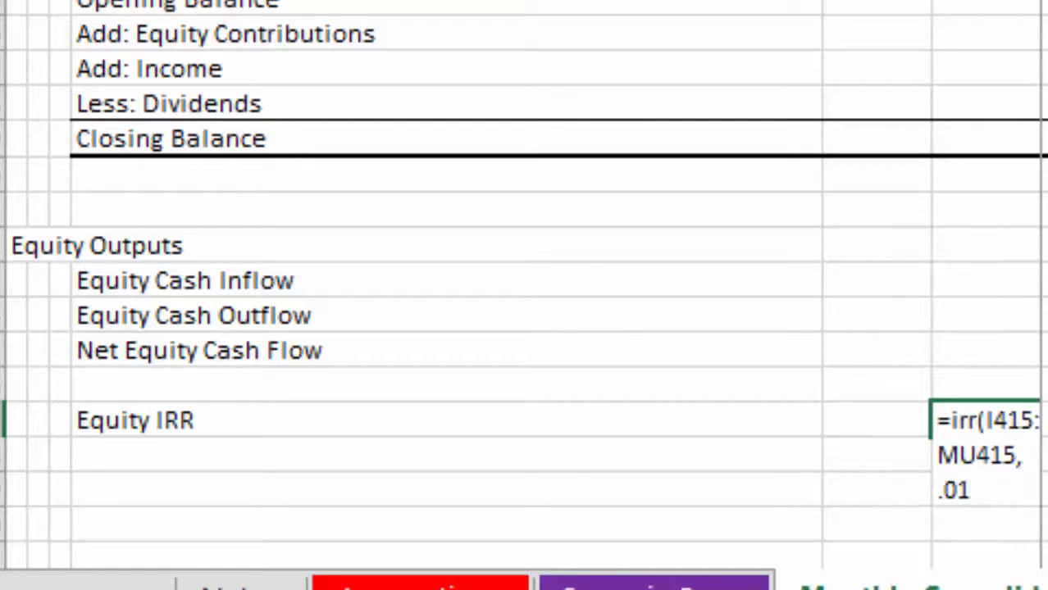
key(Return)
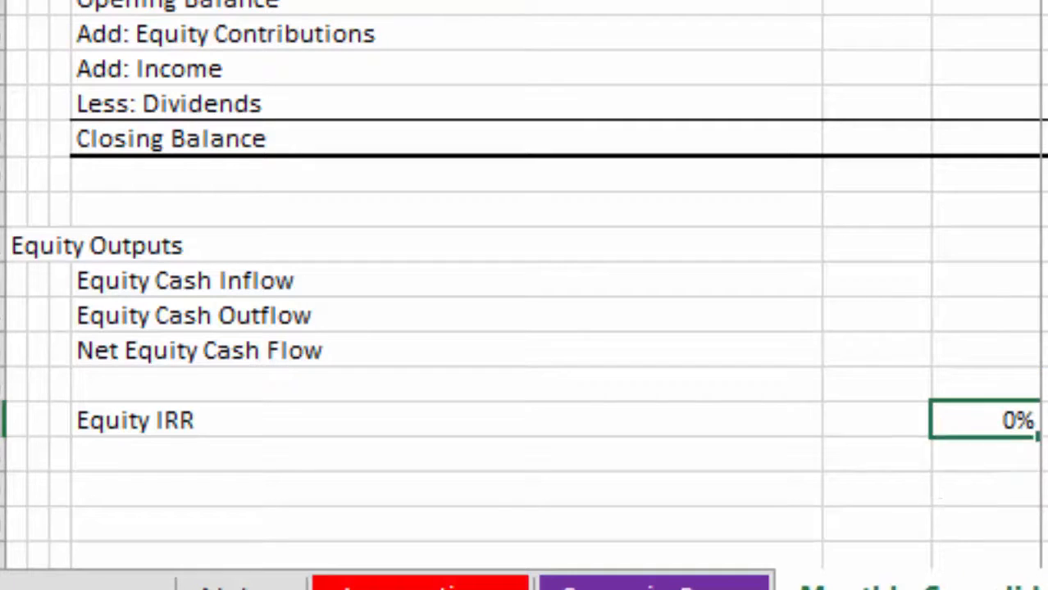
- Show the monthly Equity IRR with two decimal places
key(Up)
key(Up)
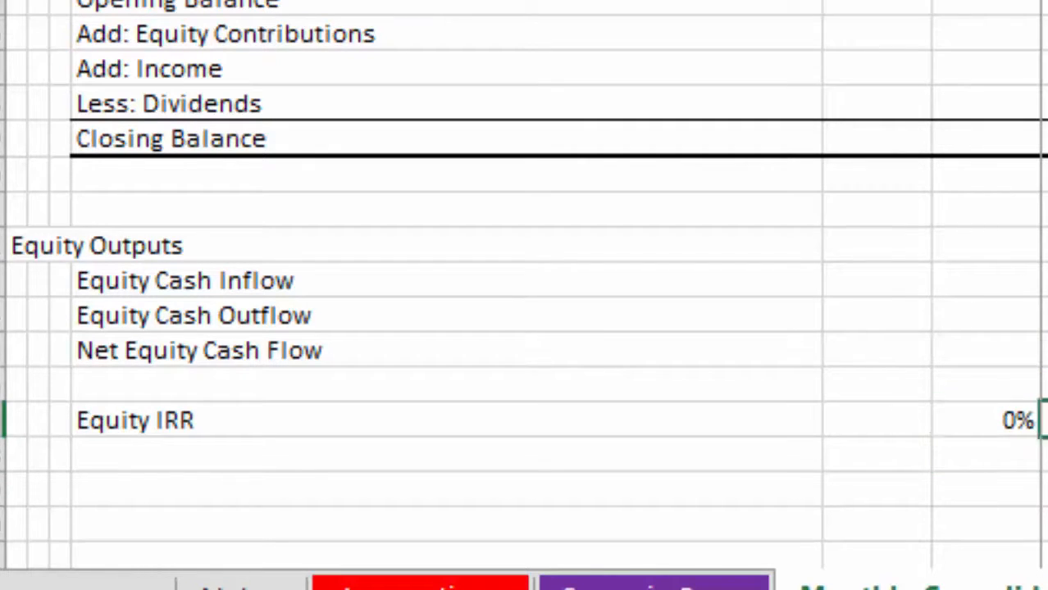
key(alt+h)
key(0)
key(alt+h)
key(0)
- Annualise the Equity IRR in the Assumption column with the formula =(1+F417)^12-1
key(Right)
text(=)
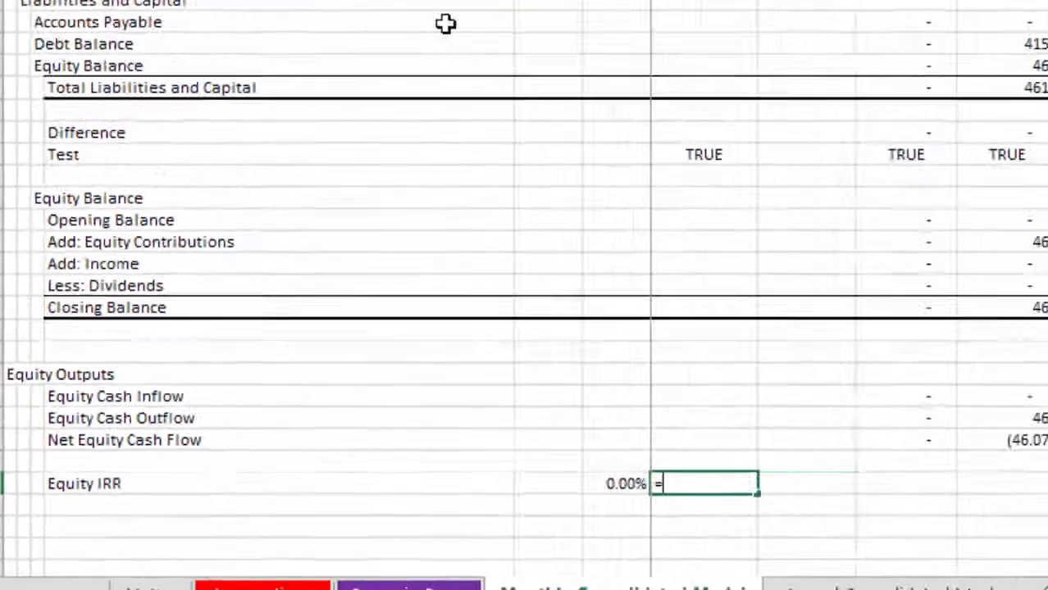
text((1+)
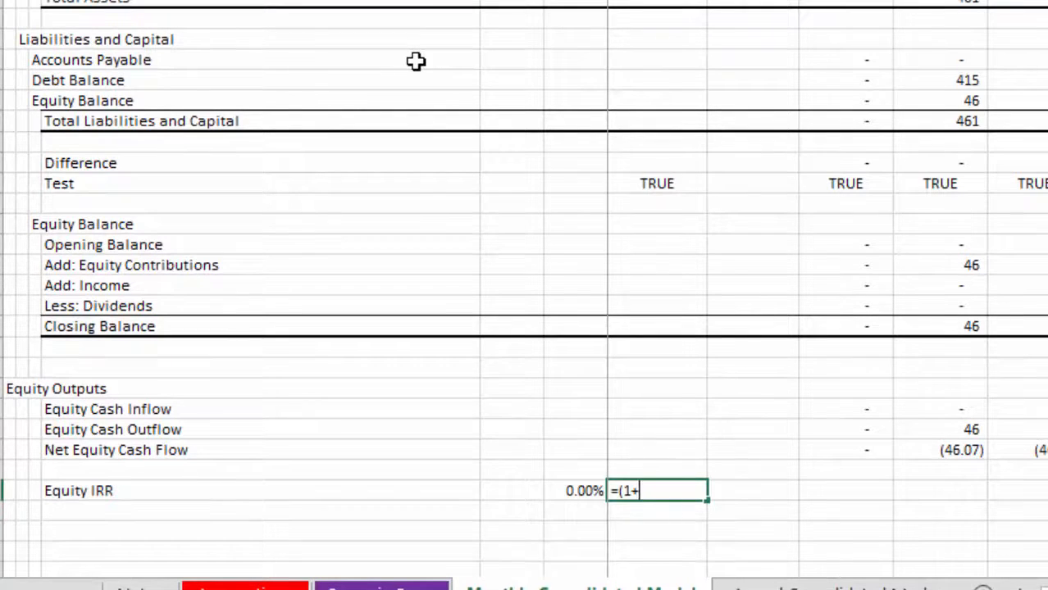
key(Left)
text())
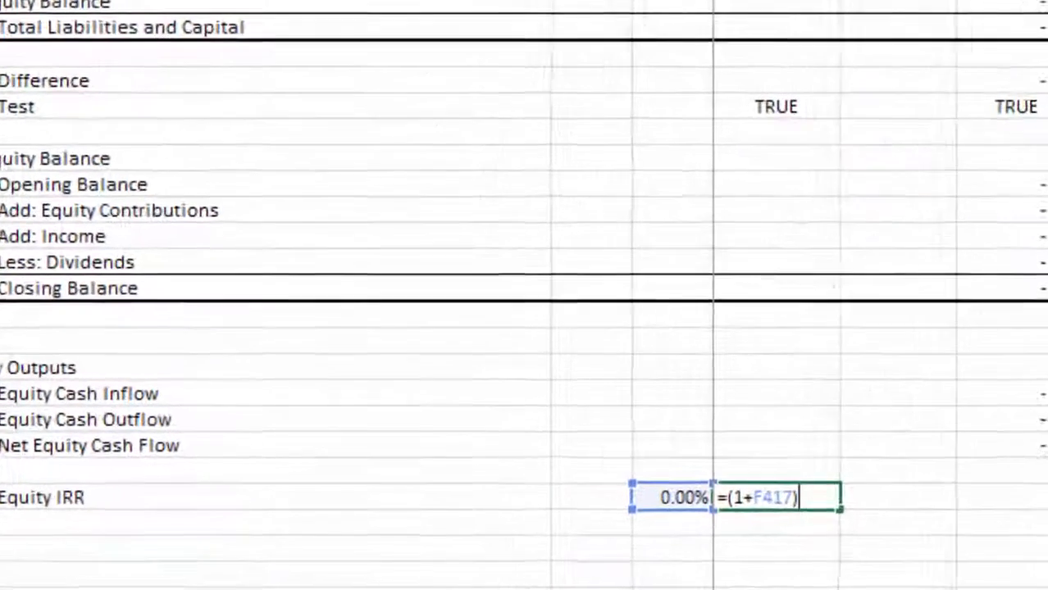
text(^)
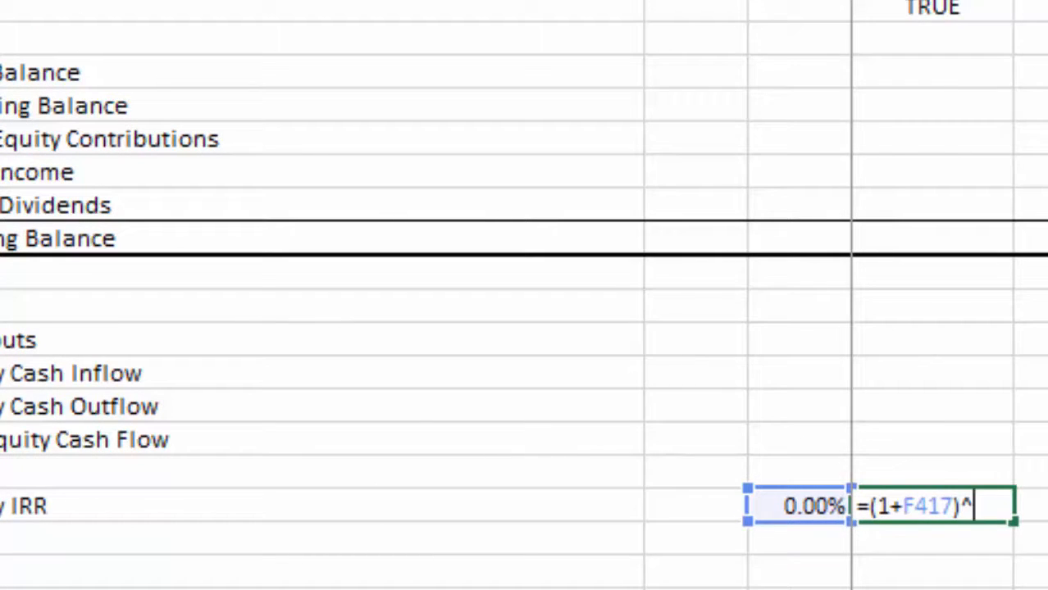
text(12-1)
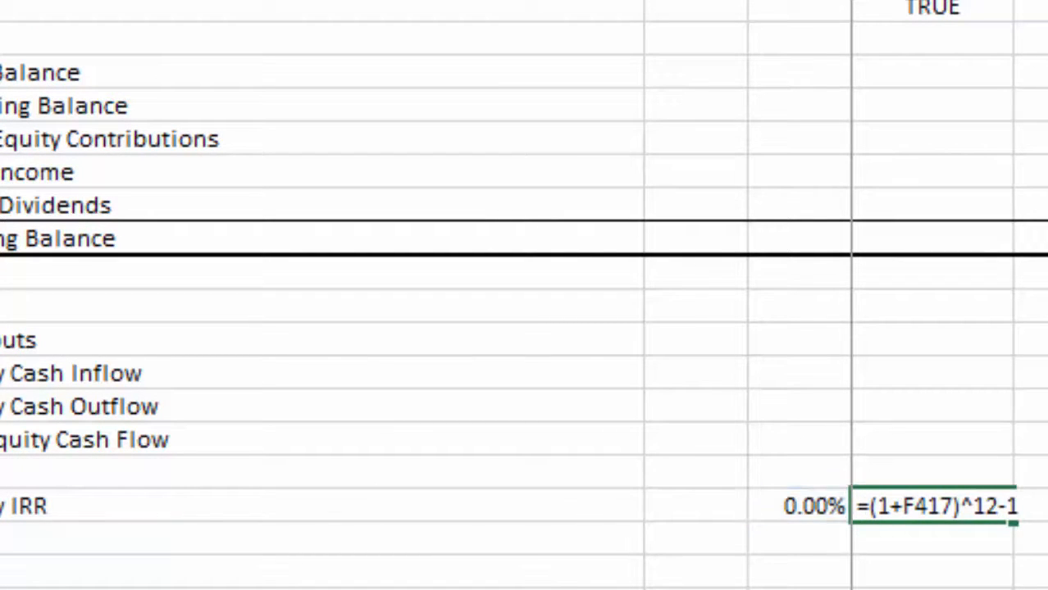
key(Return)
- Format the annualised Equity IRR as a percentage with two decimal places
key(Up)
key(Left)
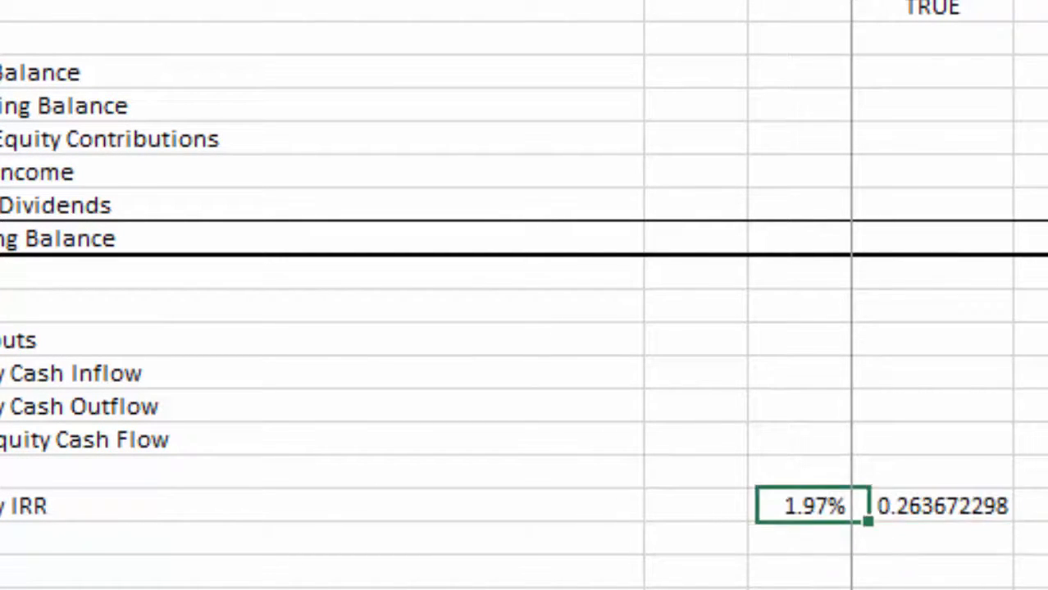
key(Right)
key(ctrl+shift+5)
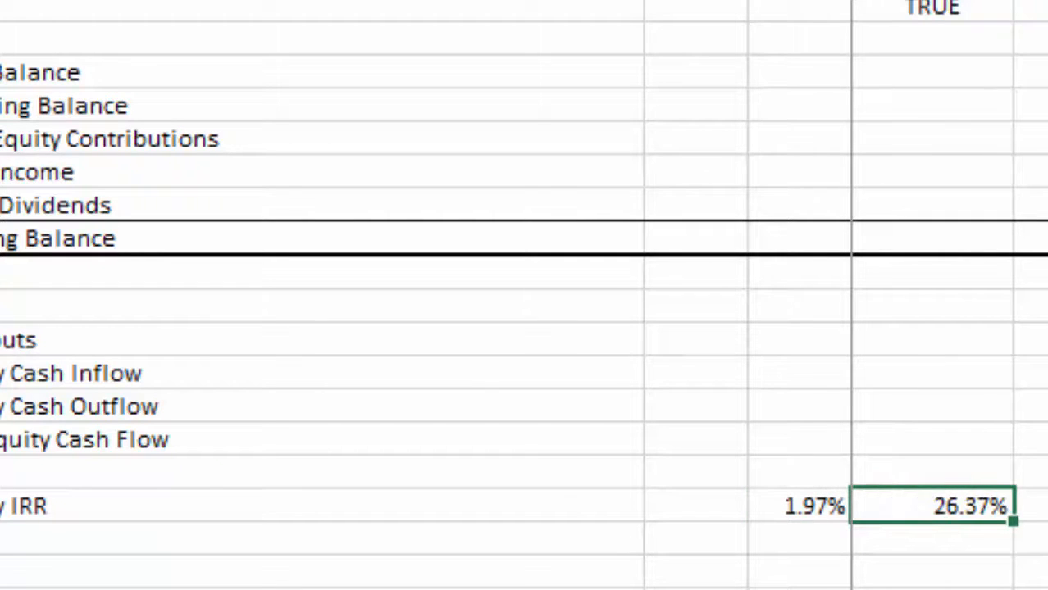
- Check the monthly Equity IRR cell and the Equity Cash Outflow row at period 0
key(Left)
key(Left)
key(Left)
key(Right)
key(Right)
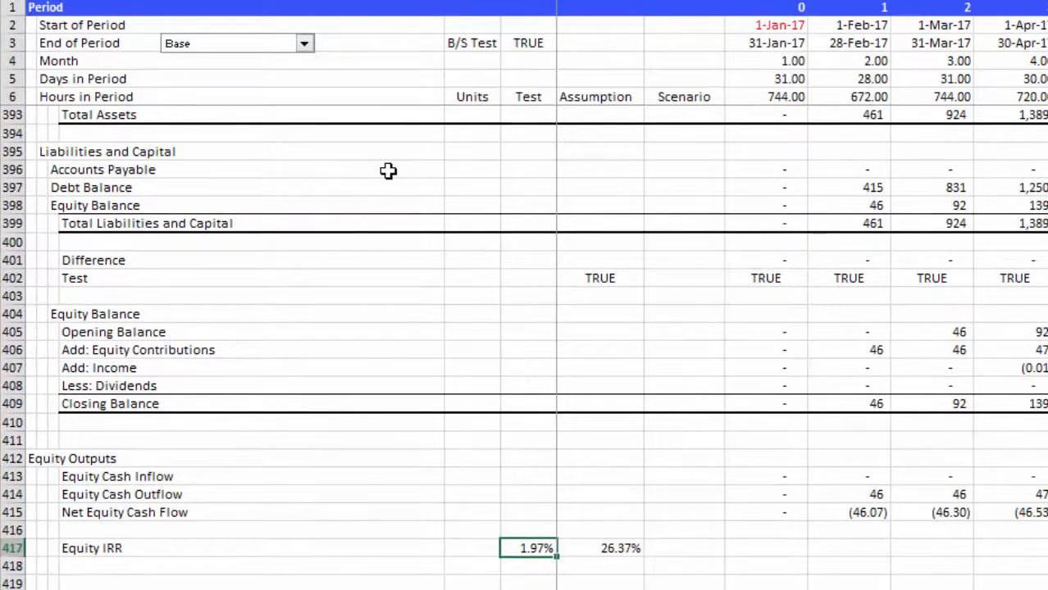
key(Up)
key(Up)
key(Up)
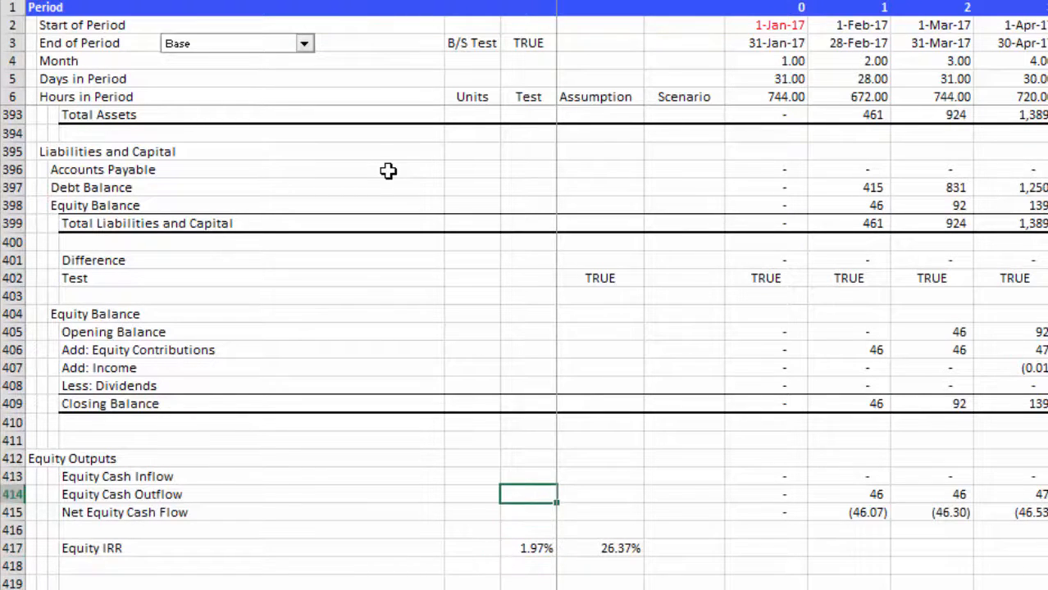
key(Right)
key(Right)
key(Right)
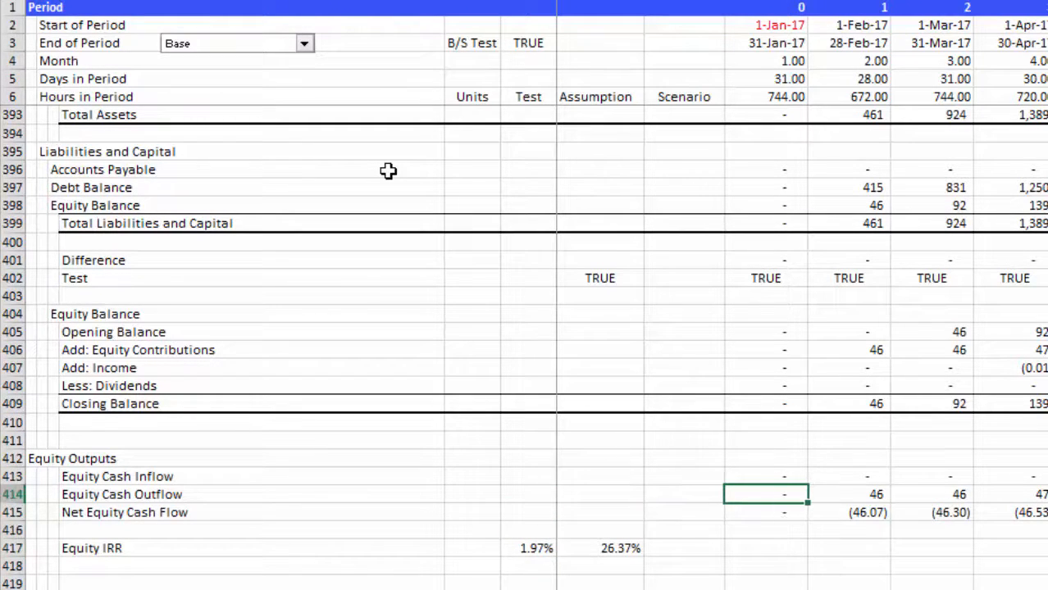
- Add a Debt Cash Inflow row label in row 419, below the Equity IRR
key(Down)
key(Down)
key(Down)
key(Down)
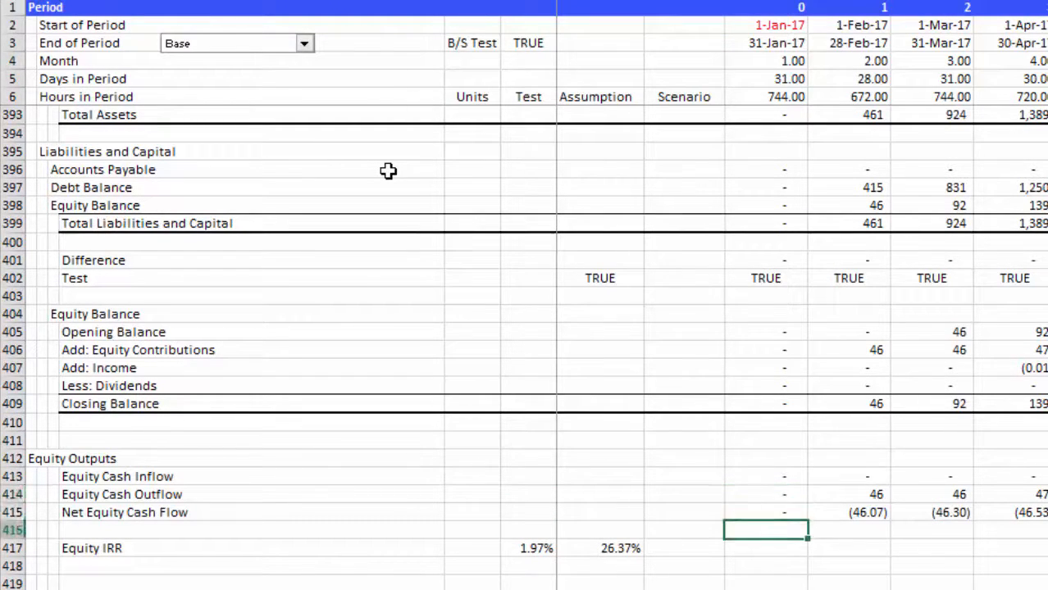
key(Left)
key(Left)
key(Left)
key(Left)
key(Left)
key(Down)
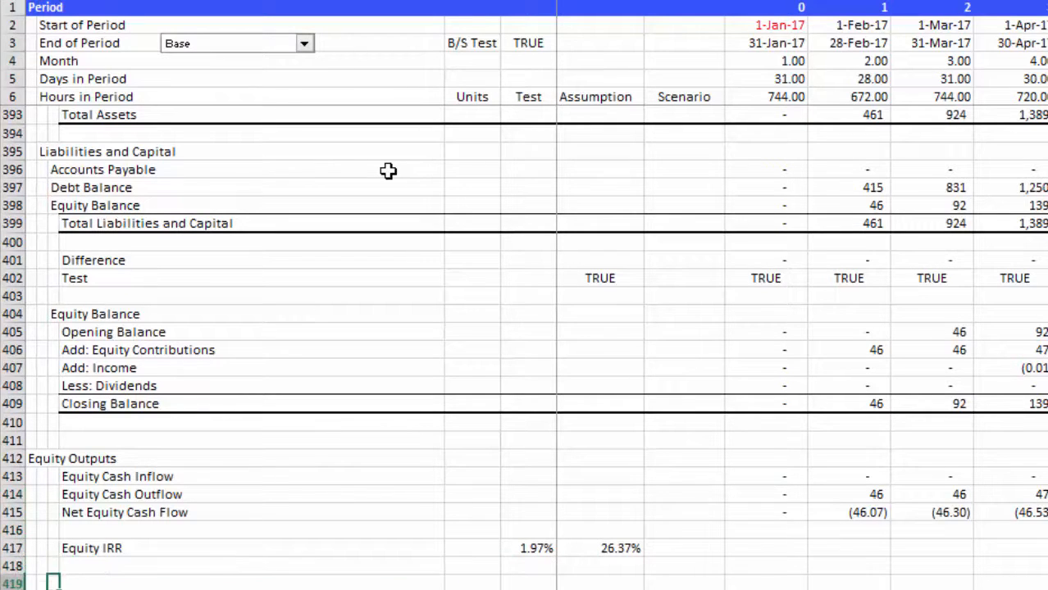
key(Right)
text(Debt Cash )
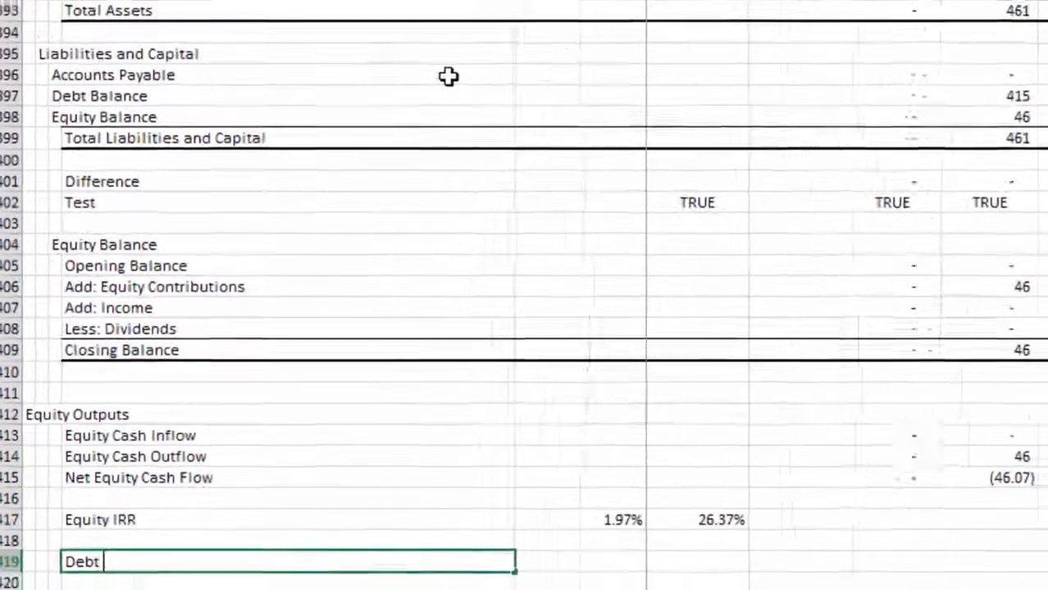
text(Inflow)
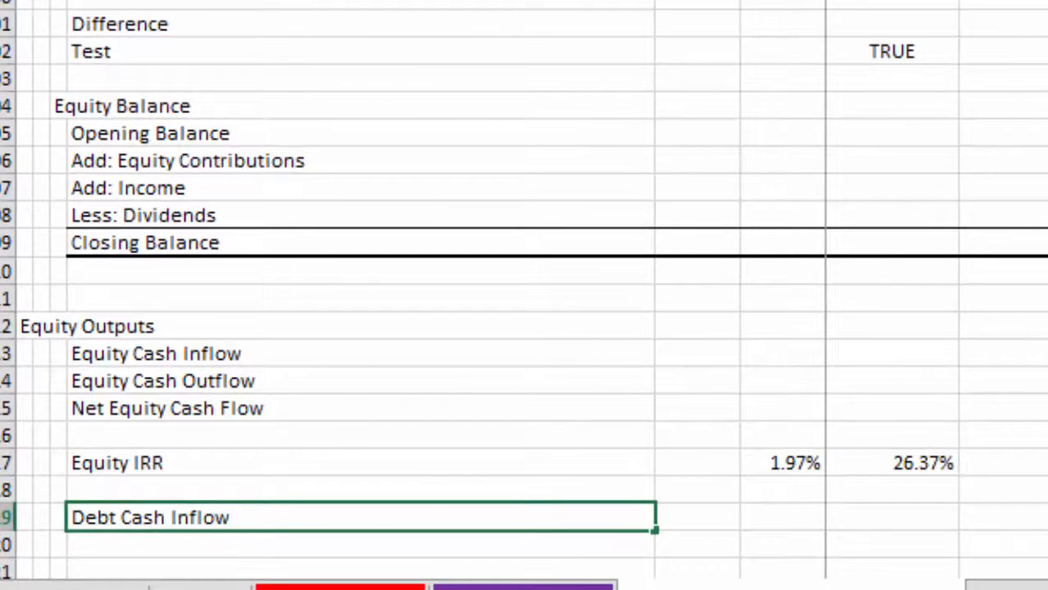
key(Return)
text(Debt)
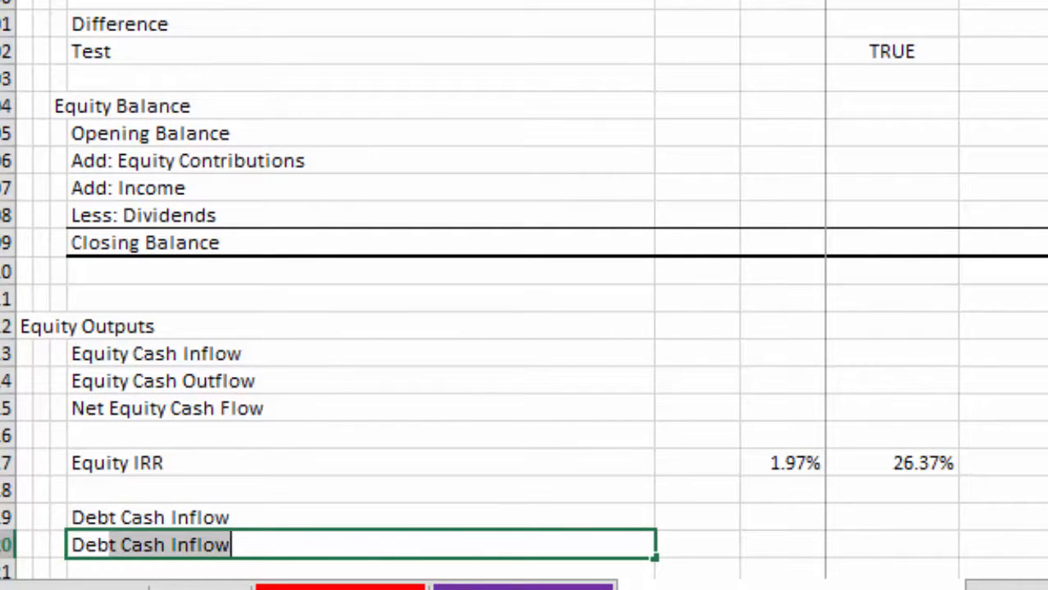
key(Escape)
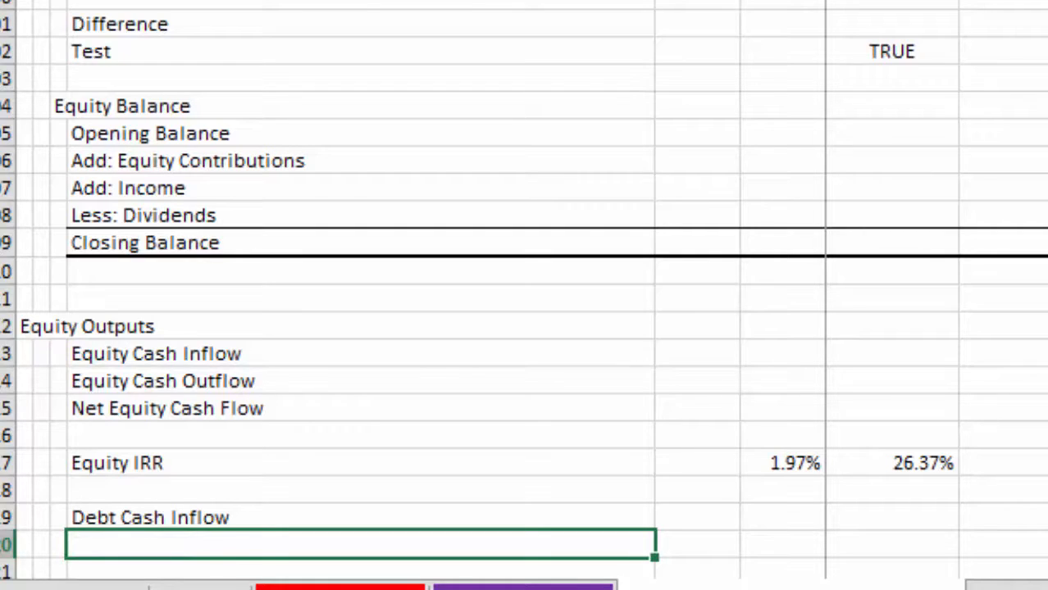
key(ctrl+z)
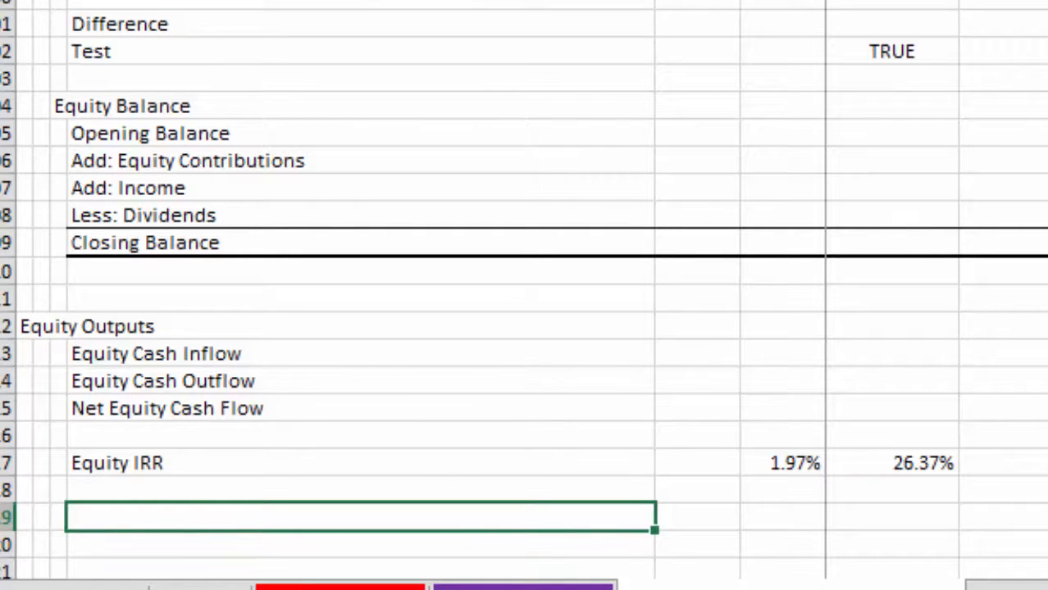
key(ctrl+y)
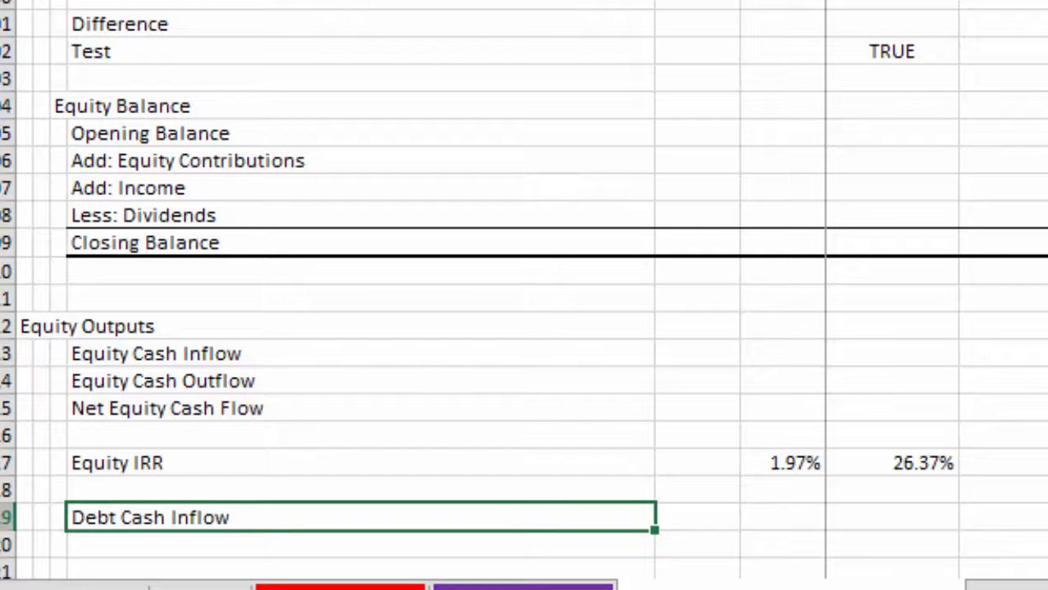
- Copy the Debt Cash Inflow label into the row below and reword it as Debt Cash Outlfow
key(Down)
key(Down)
key(Up)
key(Up)
key(shift+Down)
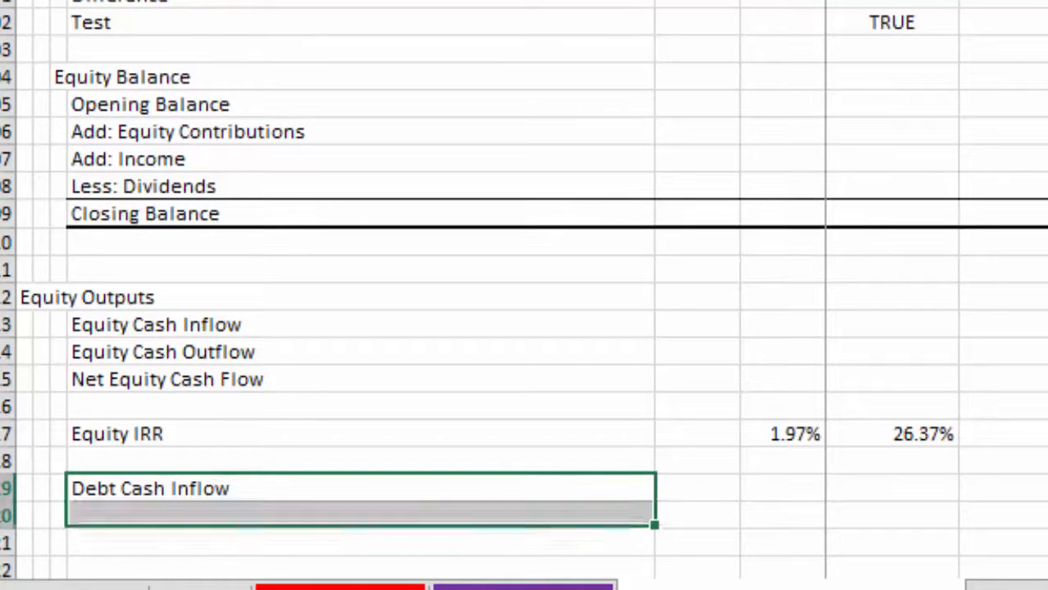
key(ctrl+d)
key(Down)
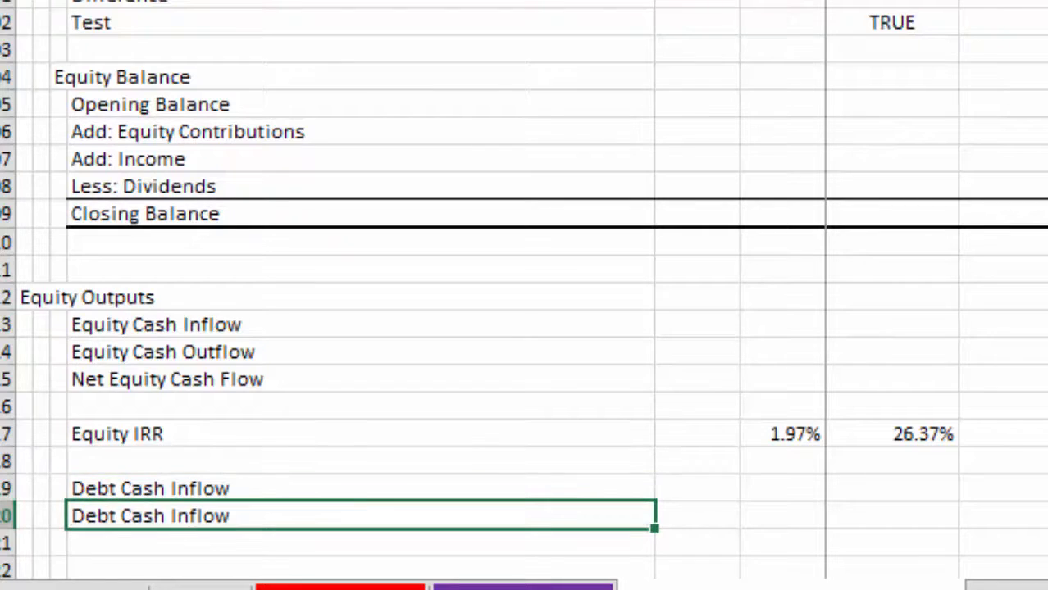
key(F2)
key(BackSpace)
key(BackSpace)
key(BackSpace)
key(BackSpace)
key(BackSpace)
key(BackSpace)
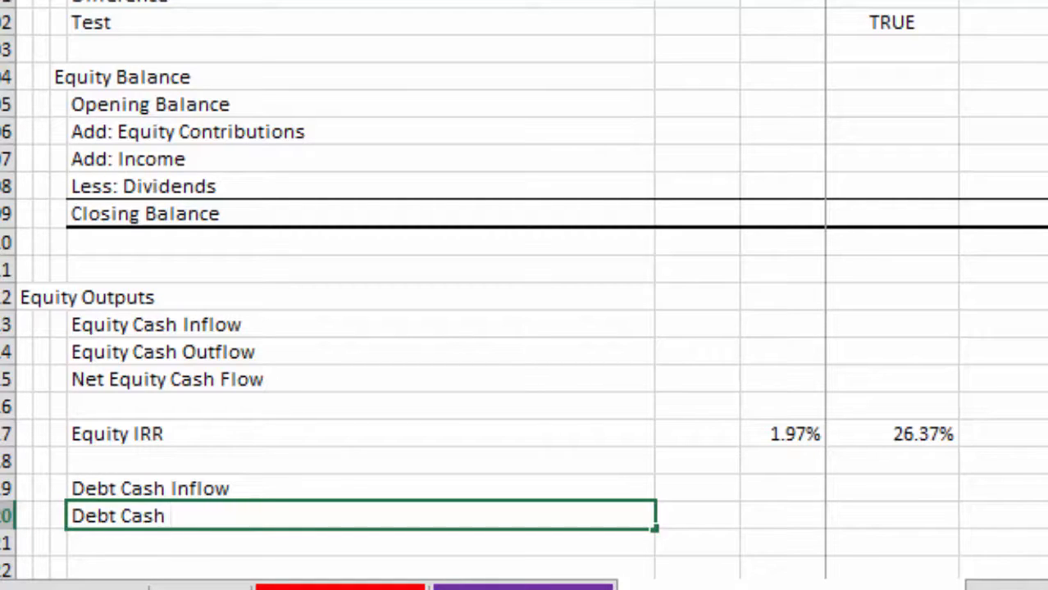
text(utlfow)
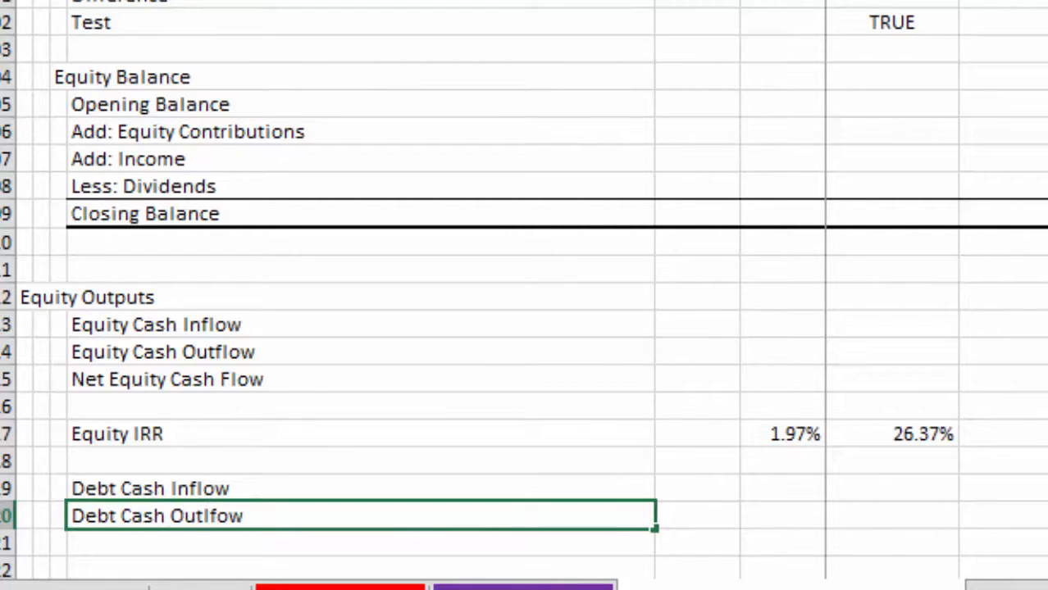
key(Return)
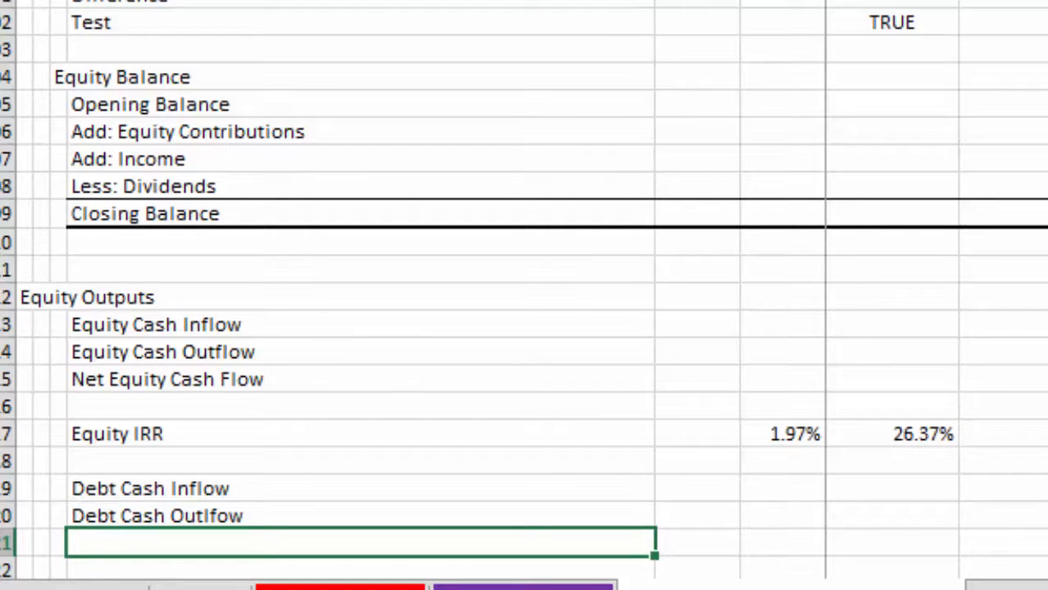
- Add a Net Debt Cash Flow label in row 421 and a Debt IRR label in row 423
text(Net Debt Cash F)
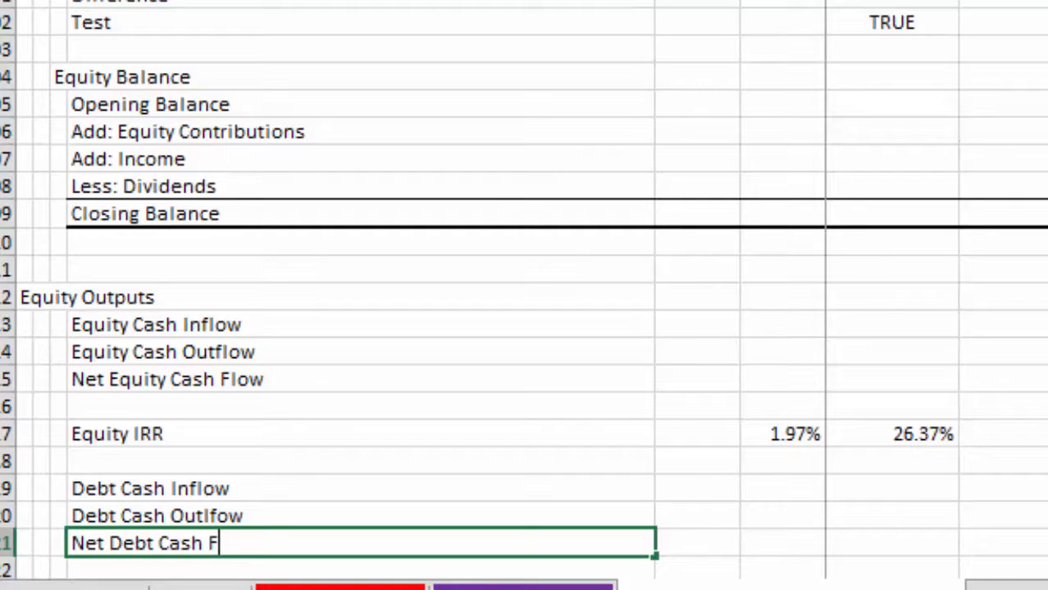
text(low)
key(Return)
key(Return)
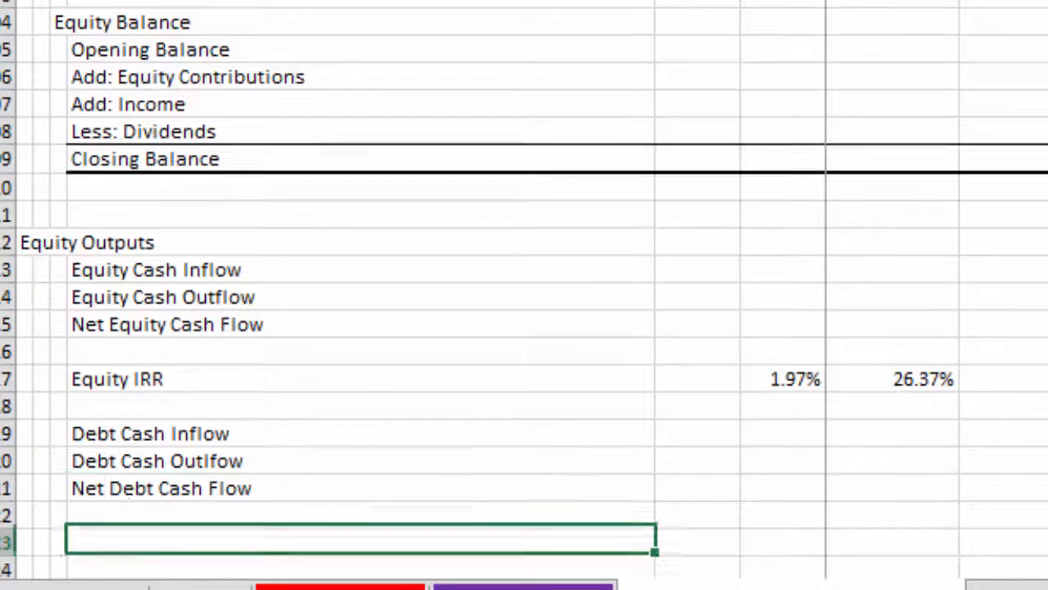
text(Debt IRR)
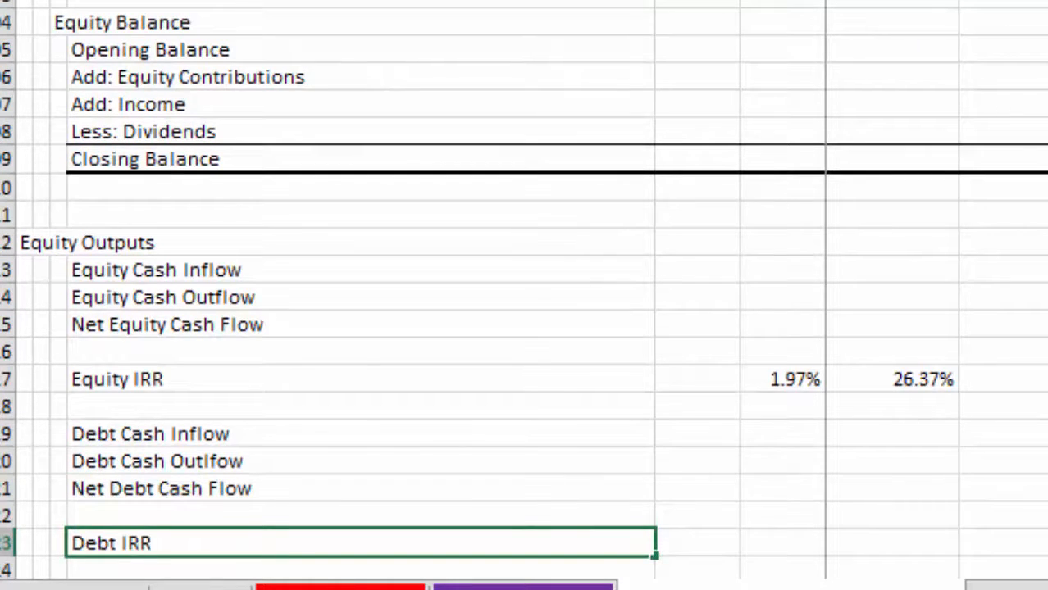
key(Return)
- Look back over the Balance Sheet and Cash Flow sections above the new debt output labels
key(Up)
key(Up)
key(Up)
key(Up)
key(Up)
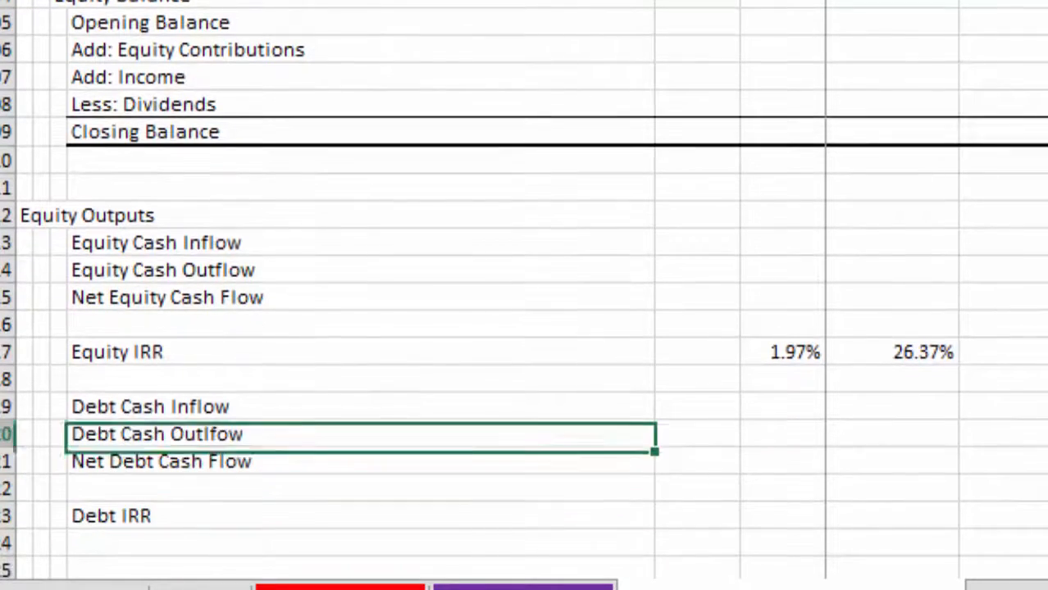
key(Page_Up)
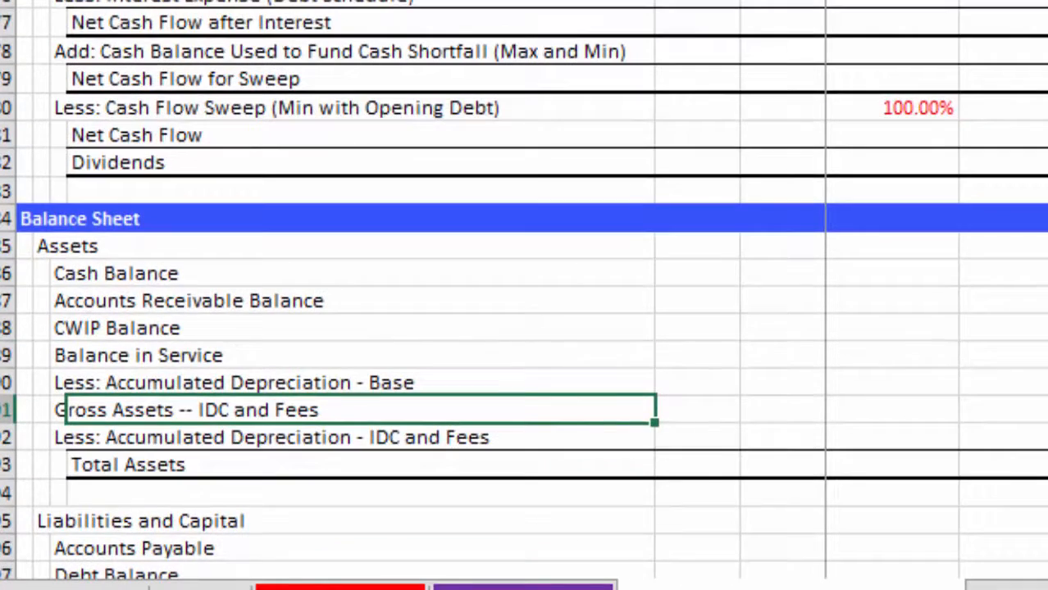
key(Page_Up)
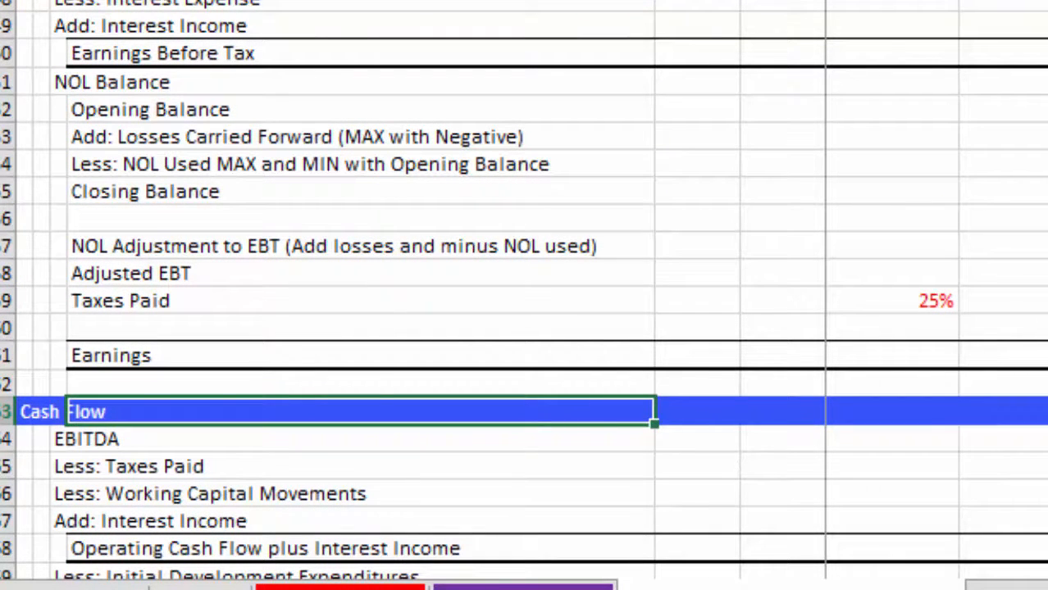
click(25, 412)
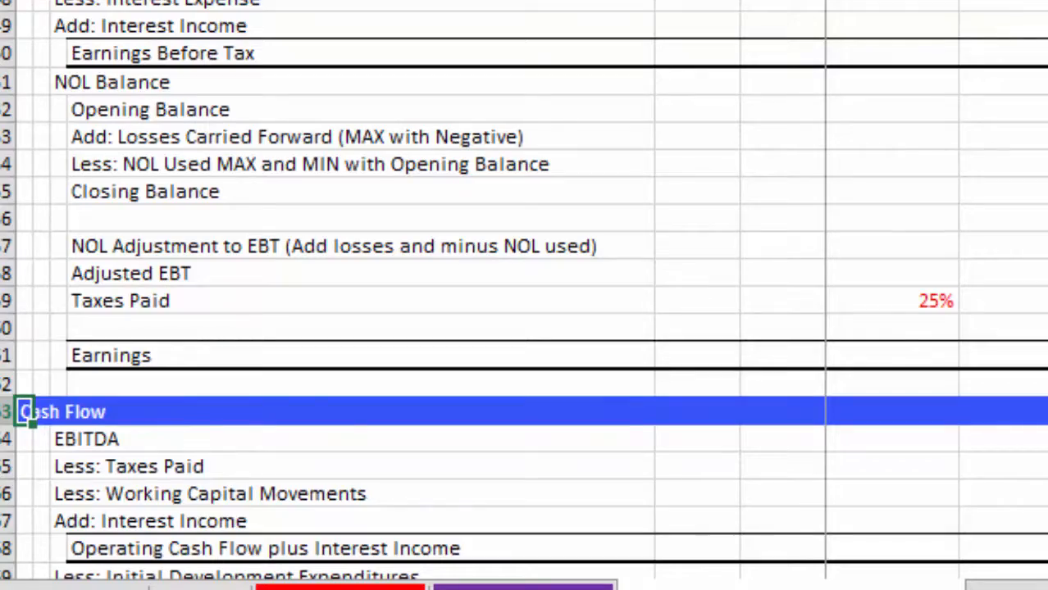
- Review the Profit and Loss rows from Earnings back up to the Cash Balance block
key(Up)
key(Up)
key(Up)
key(Up)
key(Up)
key(Up)
key(Up)
key(Up)
key(Up)
key(Up)
key(Up)
key(Up)
key(Up)
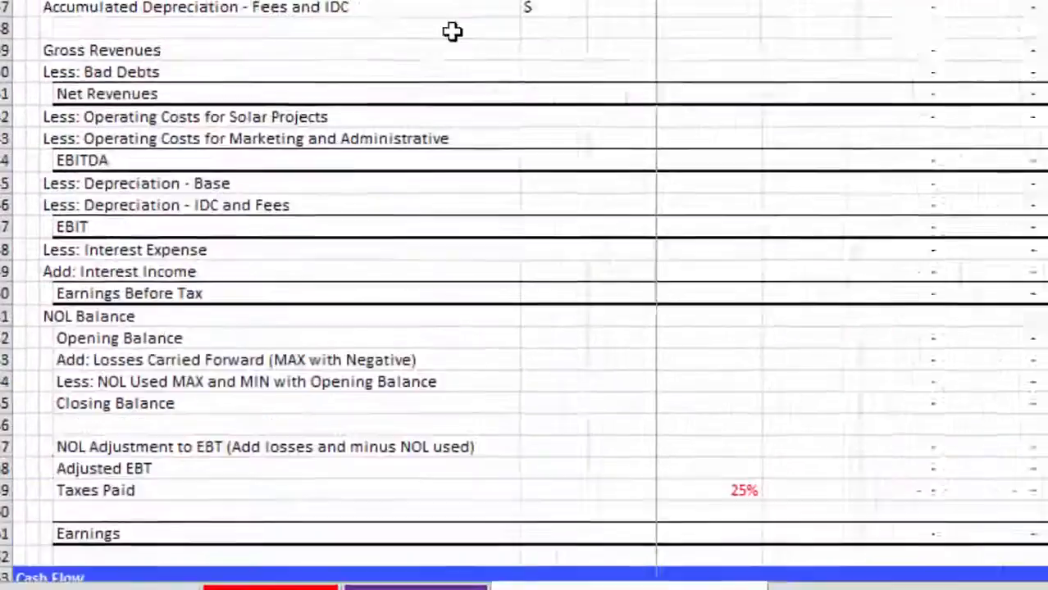
key(Up)
key(Up)
key(Up)
key(Up)
key(Up)
key(Up)
key(Up)
key(Up)
key(Up)
key(Up)
key(Up)
key(Up)
key(Up)
key(Up)
key(Up)
key(Up)
key(Up)
key(Up)
key(Up)
key(Up)
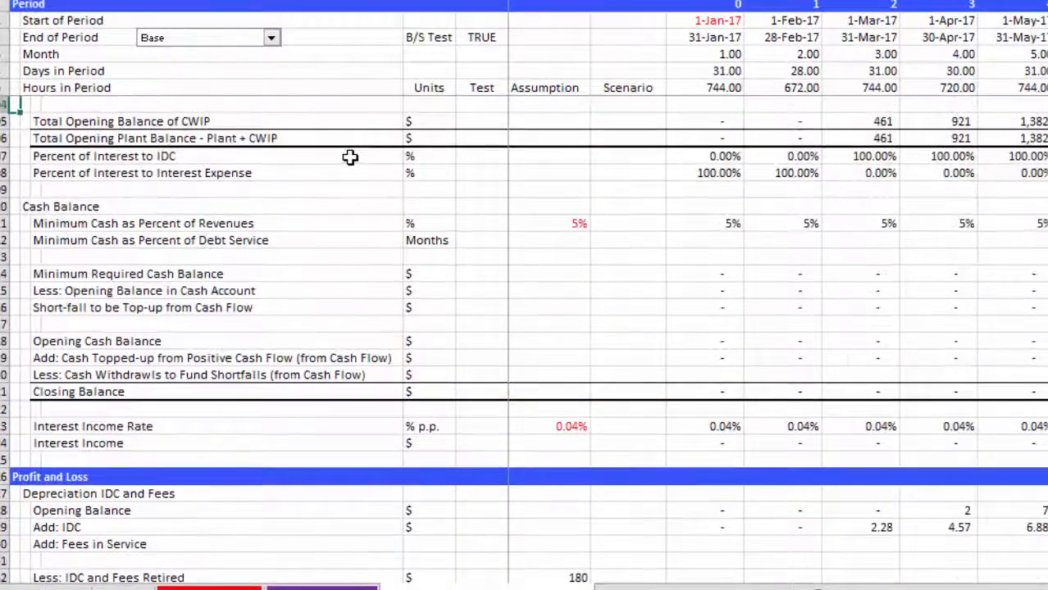
- Examine the Base, Low and High percentages in the scenario sheet's sensitivity table, from Annual Yield to Collection Timing
key(ctrl+Page_Up)
key(ctrl+Page_Down)
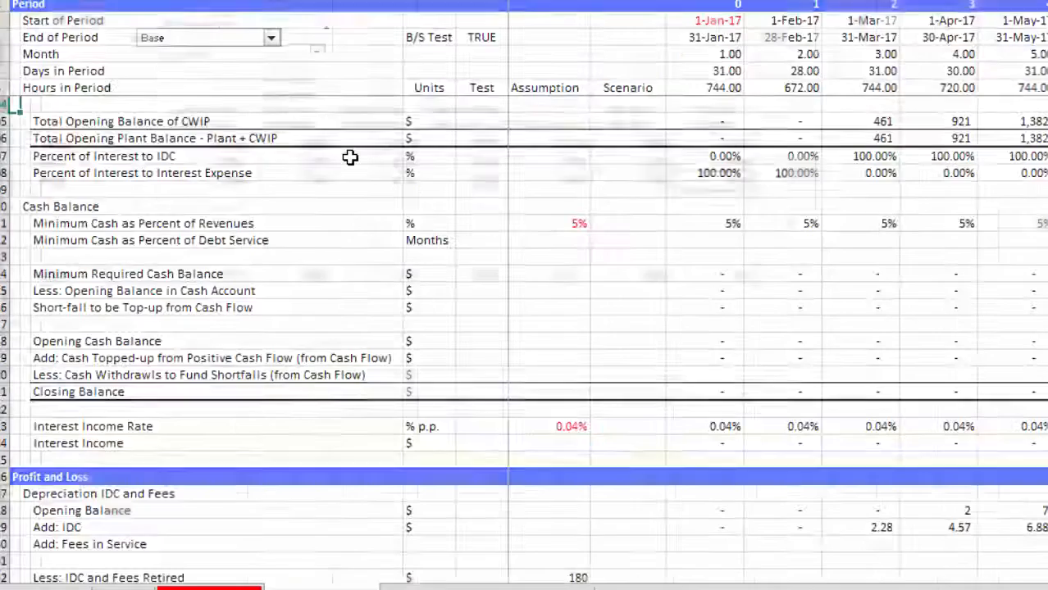
key(ctrl+Page_Up)
key(Right)
key(Right)
key(Left)
key(Left)
key(Left)
key(Left)
key(Left)
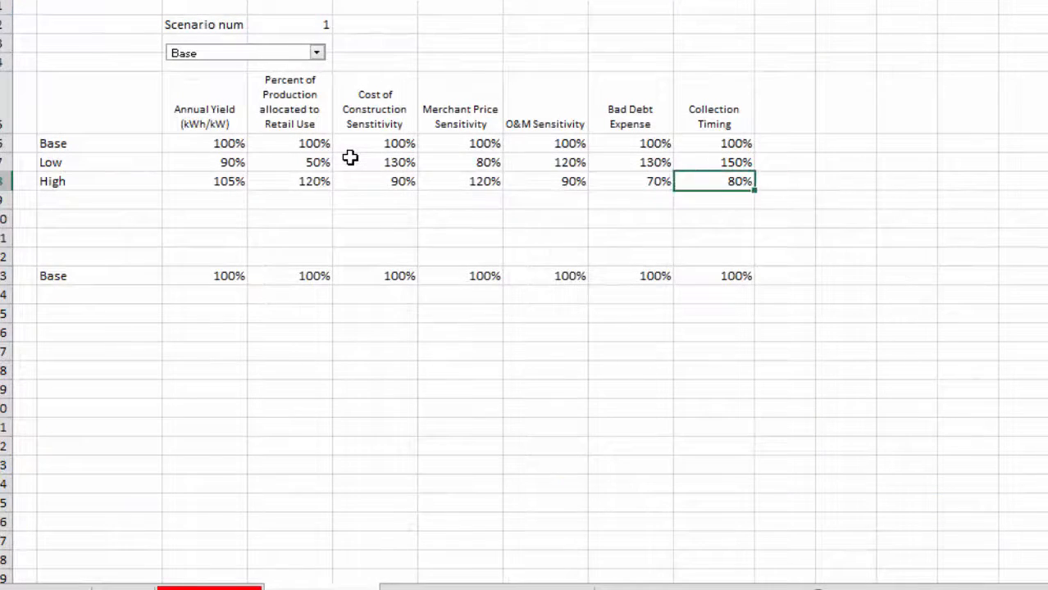
key(Right)
key(Right)
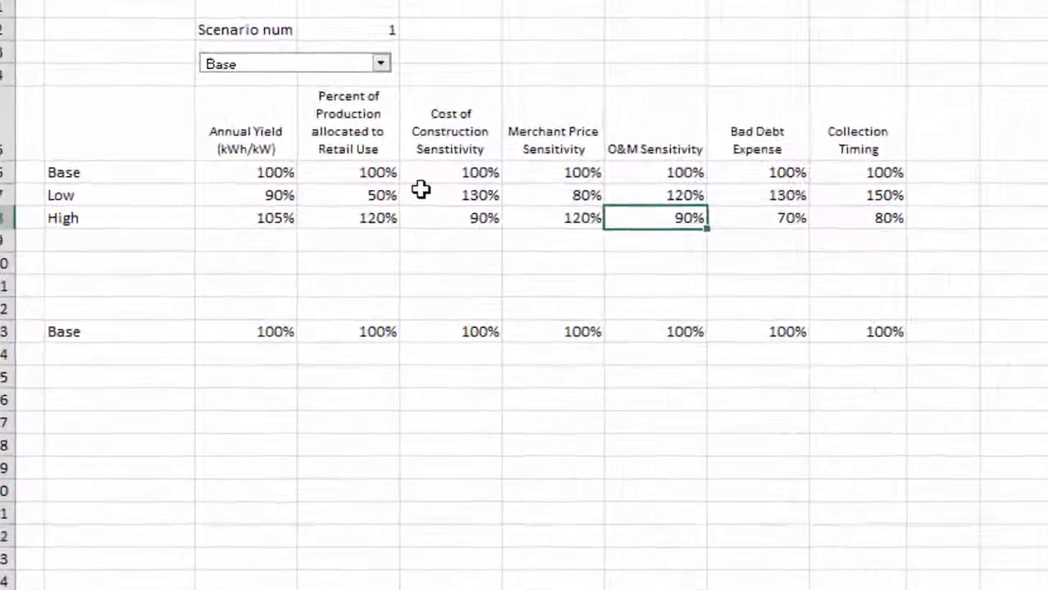
key(Right)
key(Right)
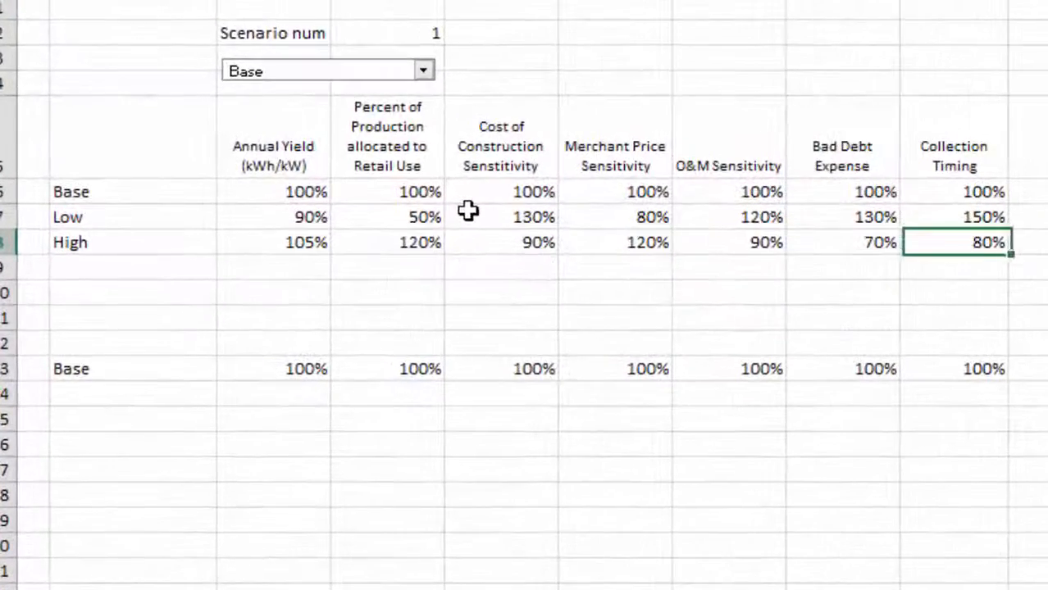
key(Right)
key(Left)
key(Up)
key(Up)
key(Up)
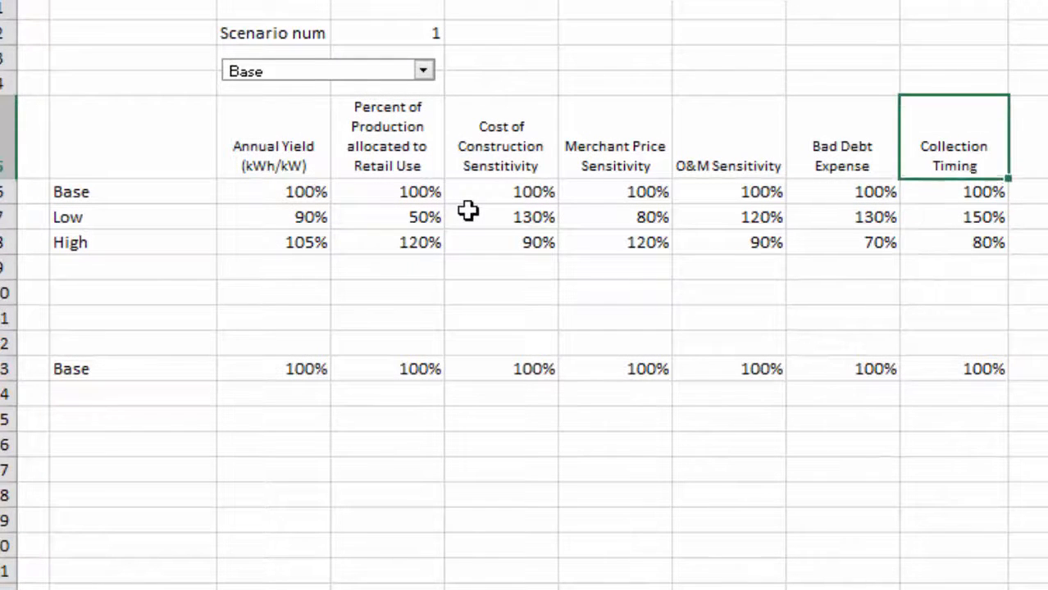
key(Left)
key(Up)
key(Up)
key(Right)
key(Right)
key(Down)
key(Down)
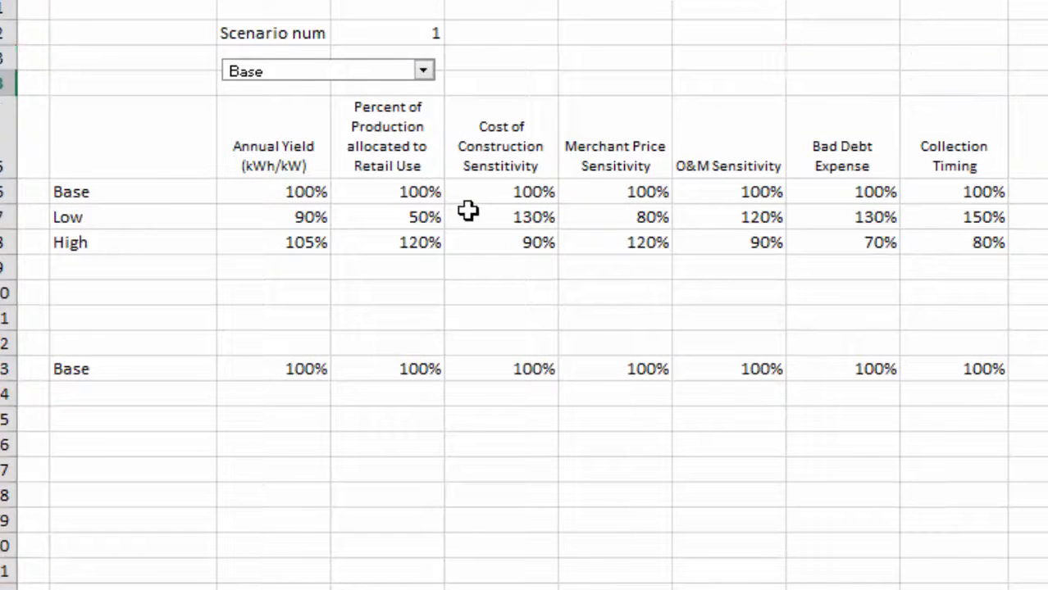
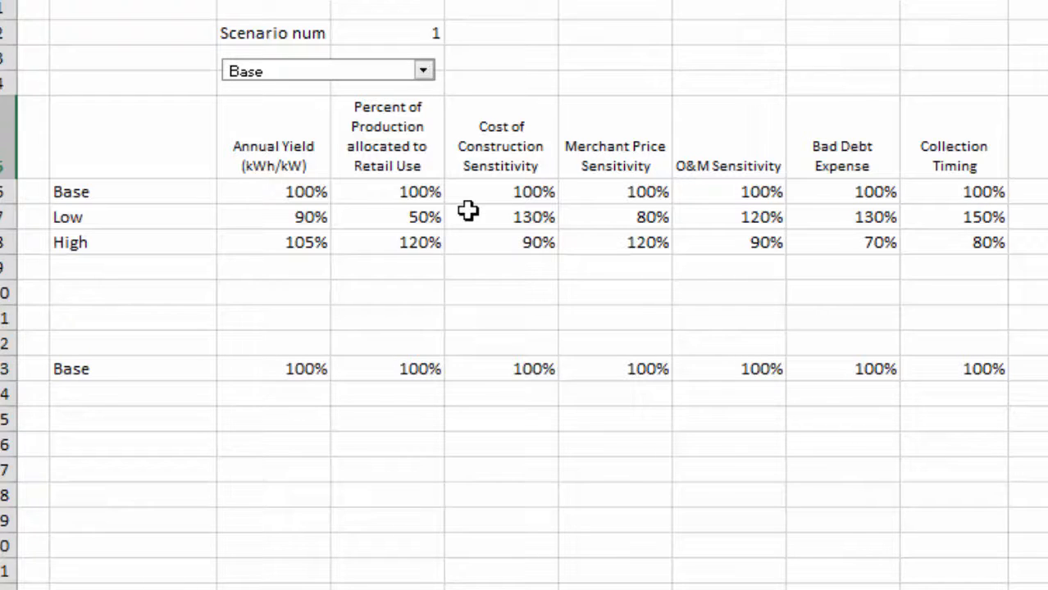
key(Down)
key(Up)
key(Down)
key(Down)
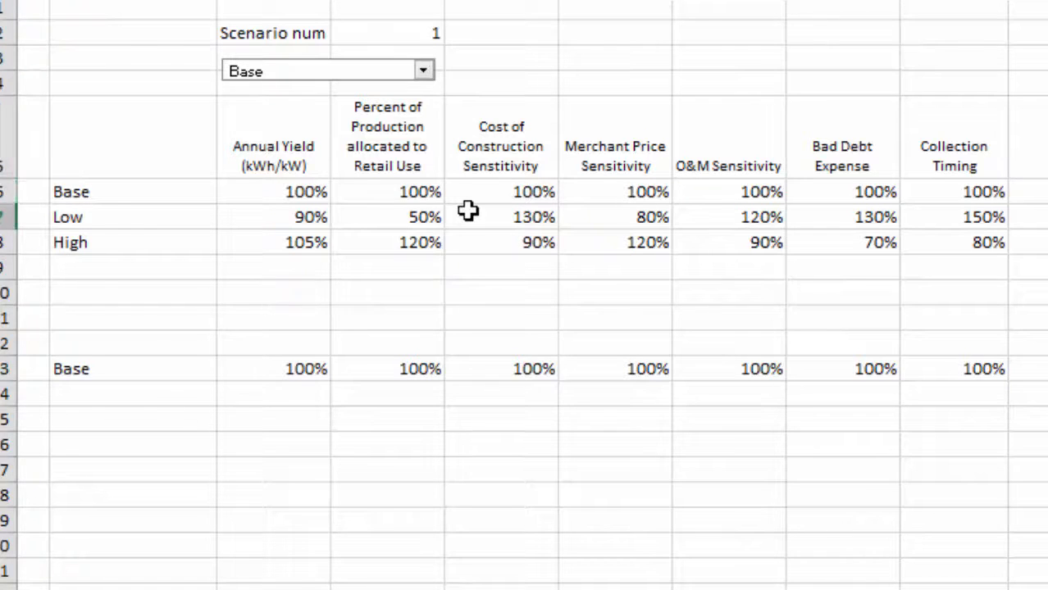
- Examine the Financing Assumptions on the inputs sheet, including equity funding, funding term, cash sweep, swap rate and bank margin
key(ctrl+Page_Up)
key(ctrl+Page_Down)
key(ctrl+Page_Down)
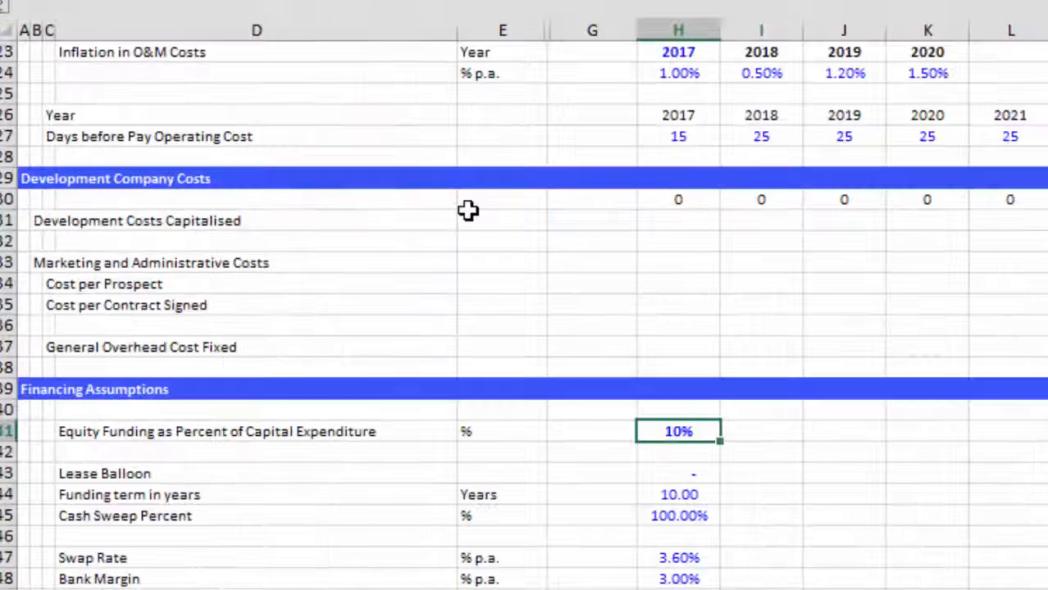
key(Down)
key(Down)
key(Down)
key(Down)
key(Down)
key(Down)
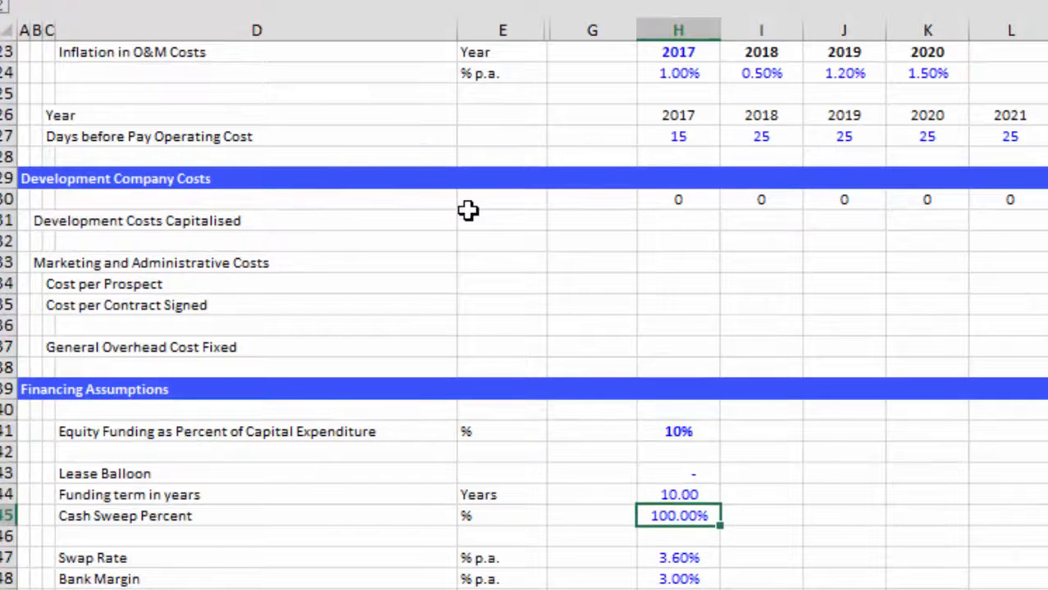
key(Down)
key(Down)
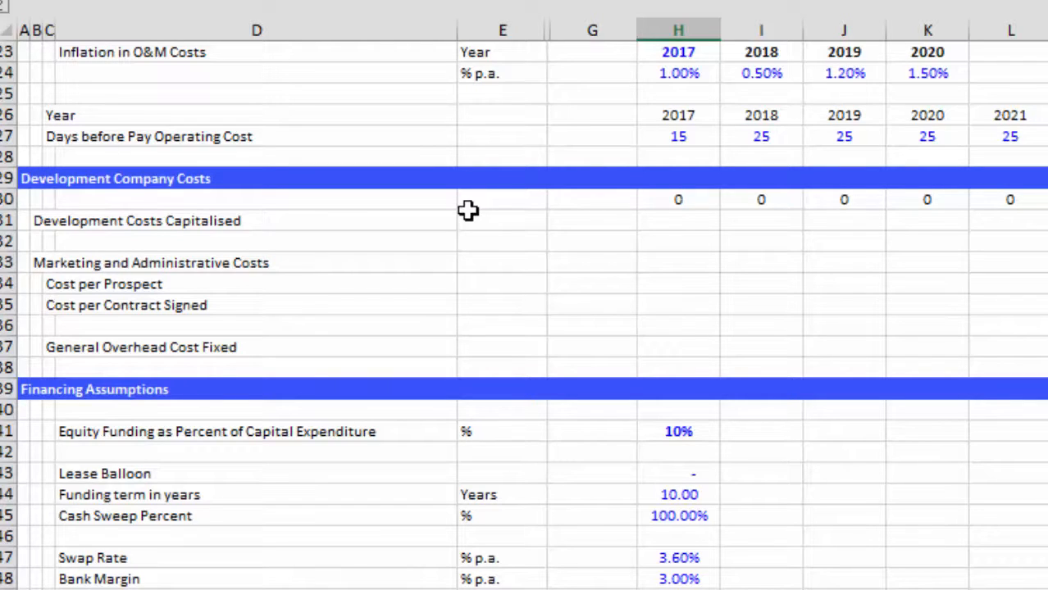
key(Left)
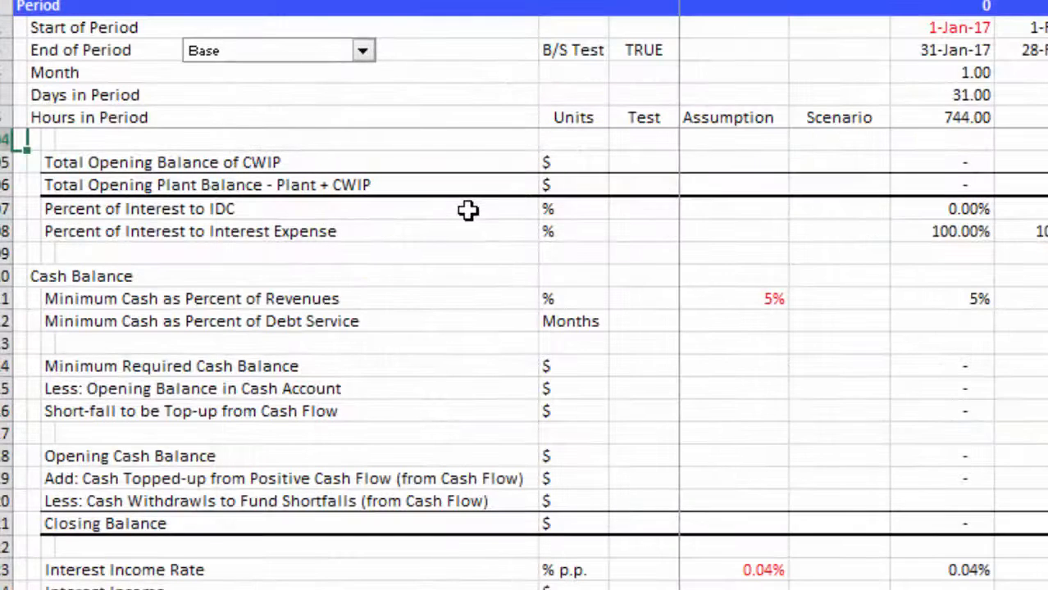
- Look over the rows from Cash Balance up to Accounts Payable Balance and back down through Depreciation to Debt Balance
key(Up)
key(Up)
key(ctrl+Up)
key(ctrl+Up)
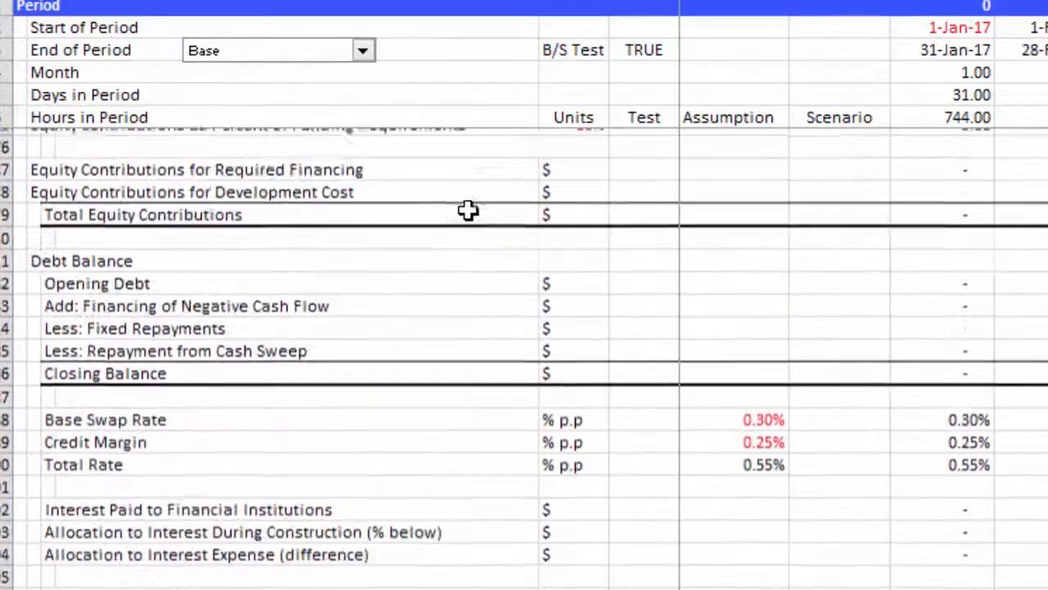
key(ctrl+Up)
key(ctrl+Up)
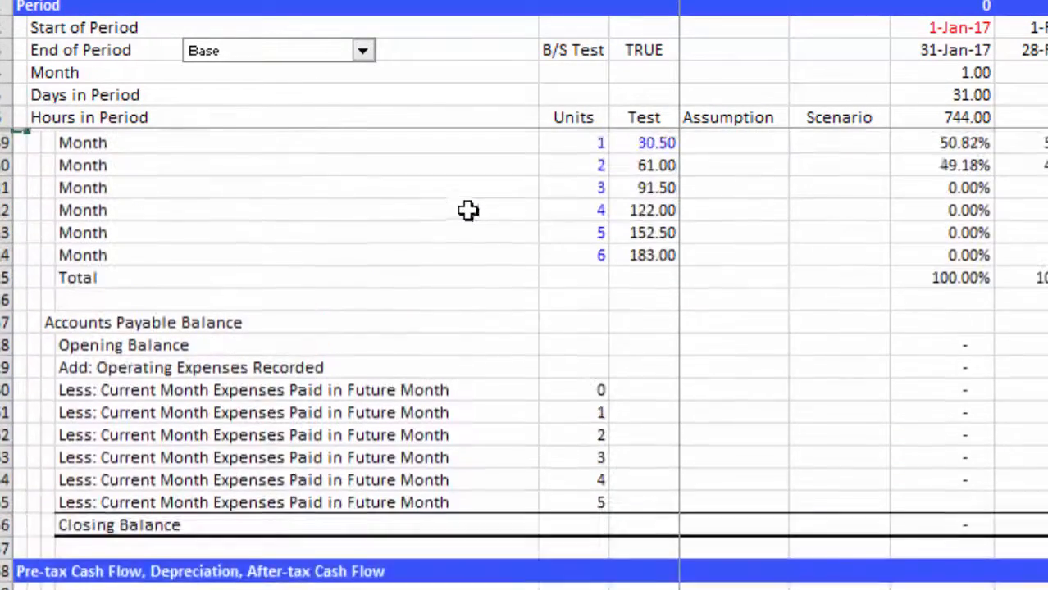
key(ctrl+Down)
key(ctrl+Down)
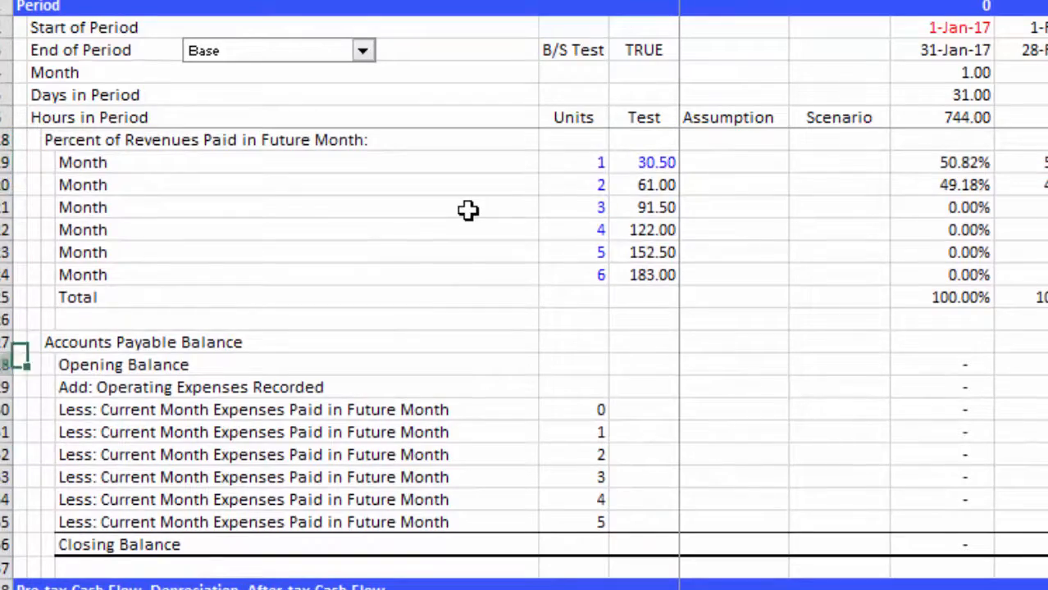
key(ctrl+Down)
key(ctrl+Down)
key(ctrl+Down)
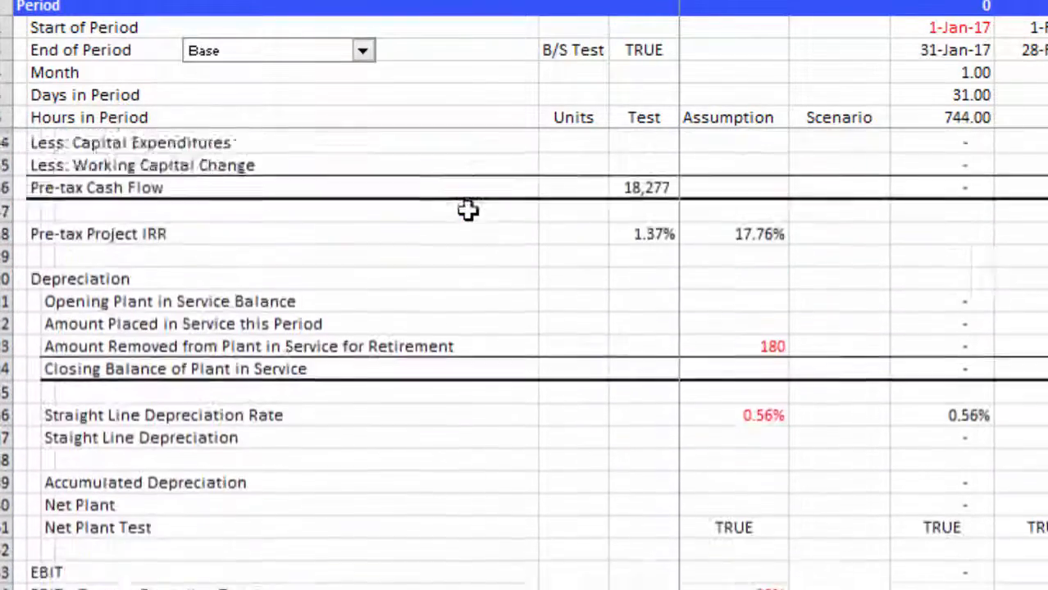
key(ctrl+Down)
key(ctrl+Down)
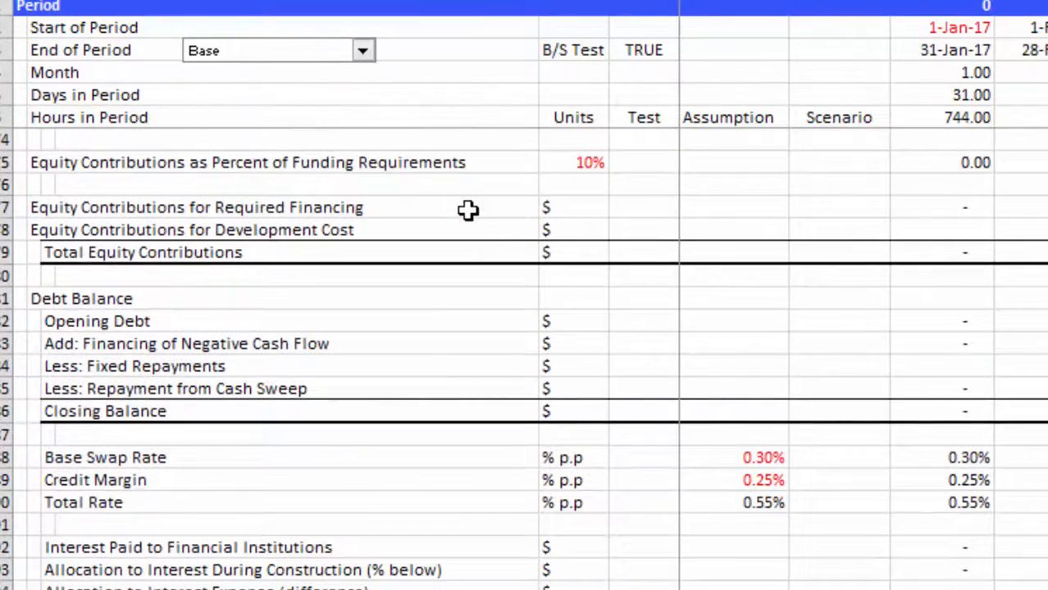
- Review the monthly equity contributions, debt balance, cash sweep repayments and interest from January 2017 into 2018
key(ctrl+Down)
key(Right)
key(Right)
key(Right)
key(Right)
key(Right)
key(Right)
key(Right)
key(Right)
key(Right)
key(Right)
key(Right)
key(Right)
key(Right)
key(Right)
key(Right)
key(Right)
key(Right)
key(Right)
key(Right)
key(Right)
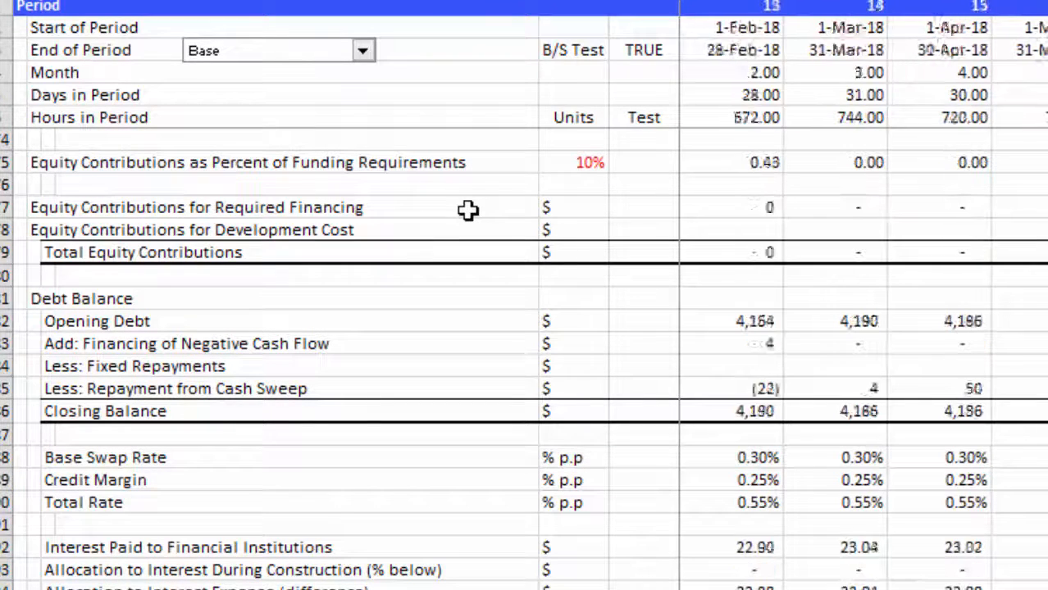
key(Left)
key(Left)
key(Left)
key(Left)
key(Left)
key(Left)
key(Left)
key(Left)
key(Left)
key(Left)
key(Left)
key(Left)
key(Left)
key(Left)
key(Left)
key(Left)
key(Left)
key(Left)
key(Left)
key(Left)
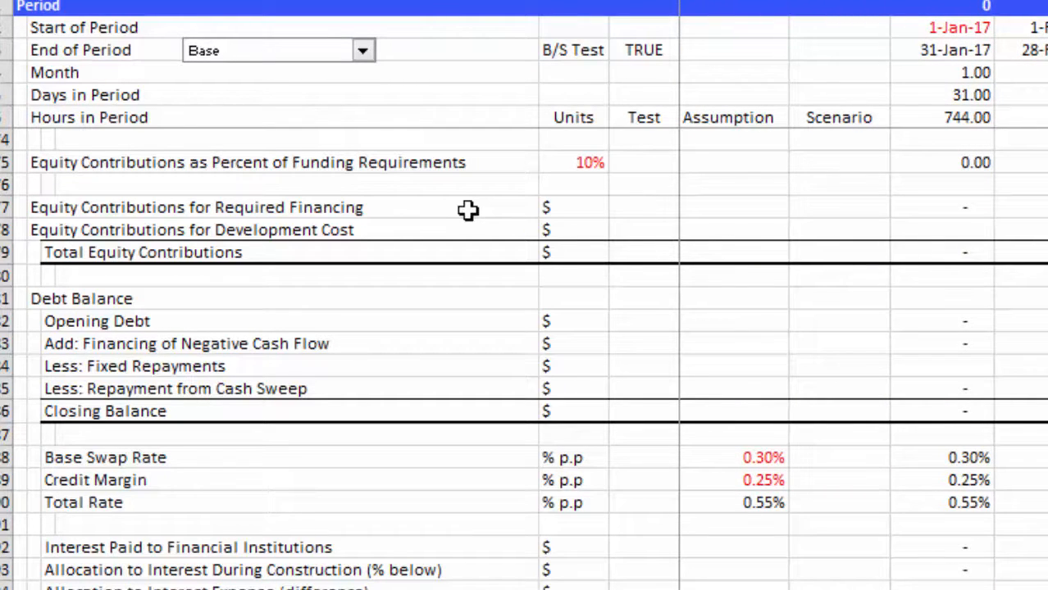
- Set the Fees on New Debt formula to the fee percent times the financing of negative cash flow, using =J296*J283 for period 1
key(F2)
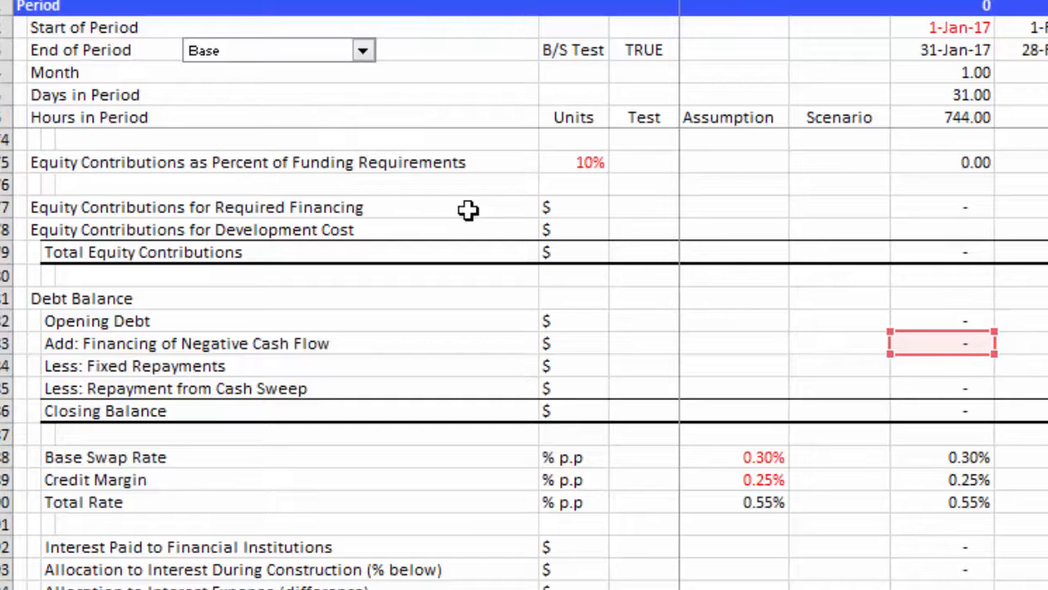
key(Escape)
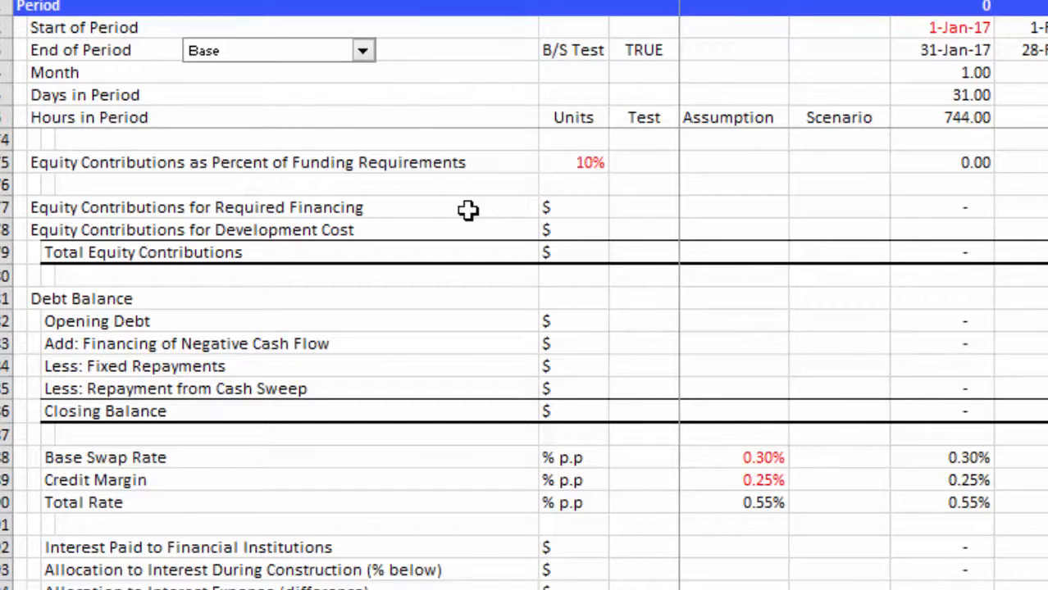
key(F2)
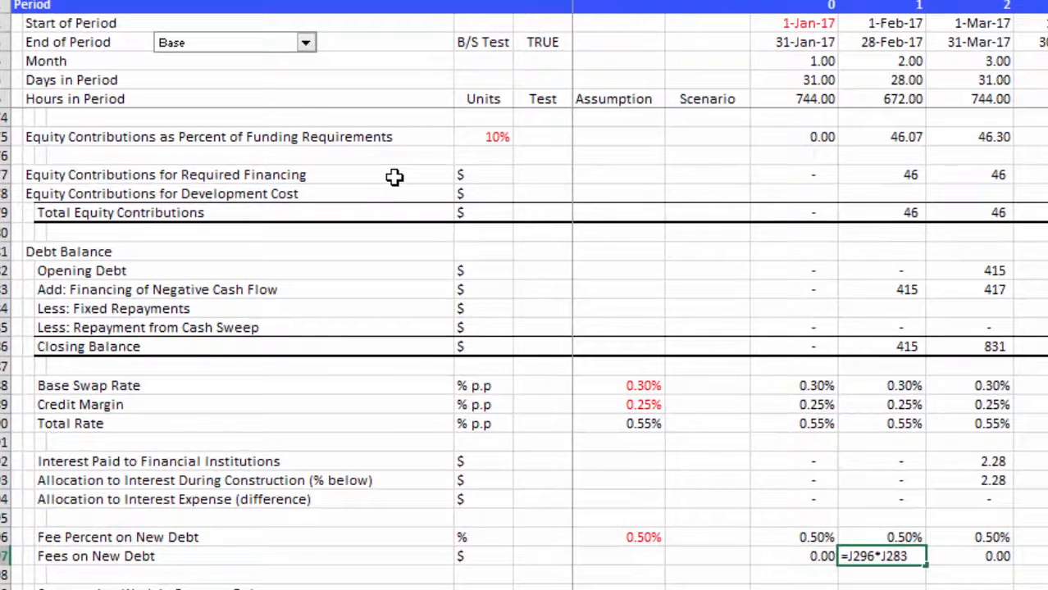
key(Return)
key(Up)
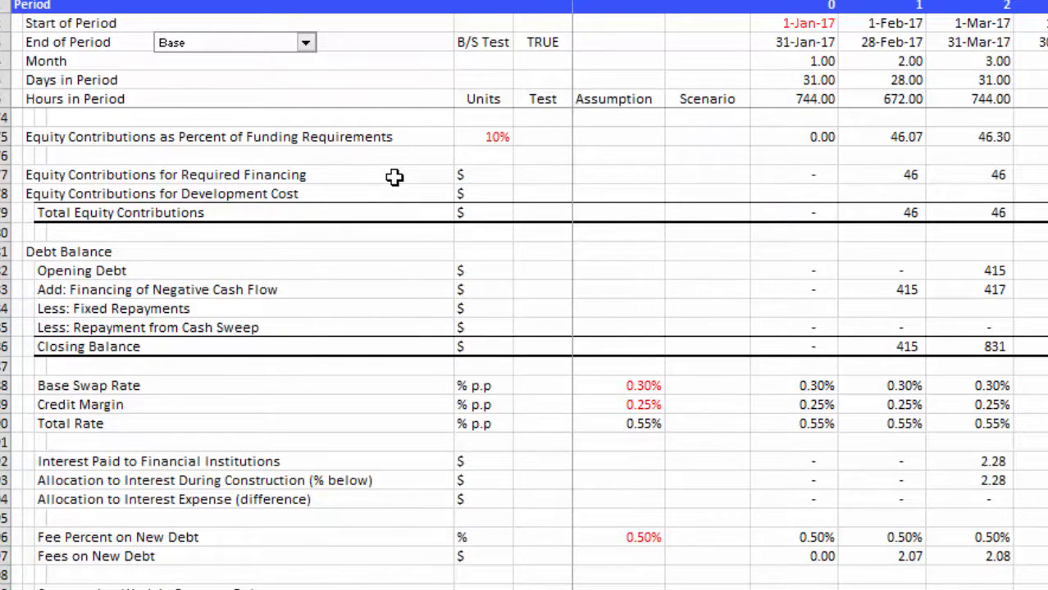
- Check the Less: Capital Expenditures - Fees row in the Cash Flow section
scroll(394, 177, down, 4)
scroll(394, 177, down, 10)
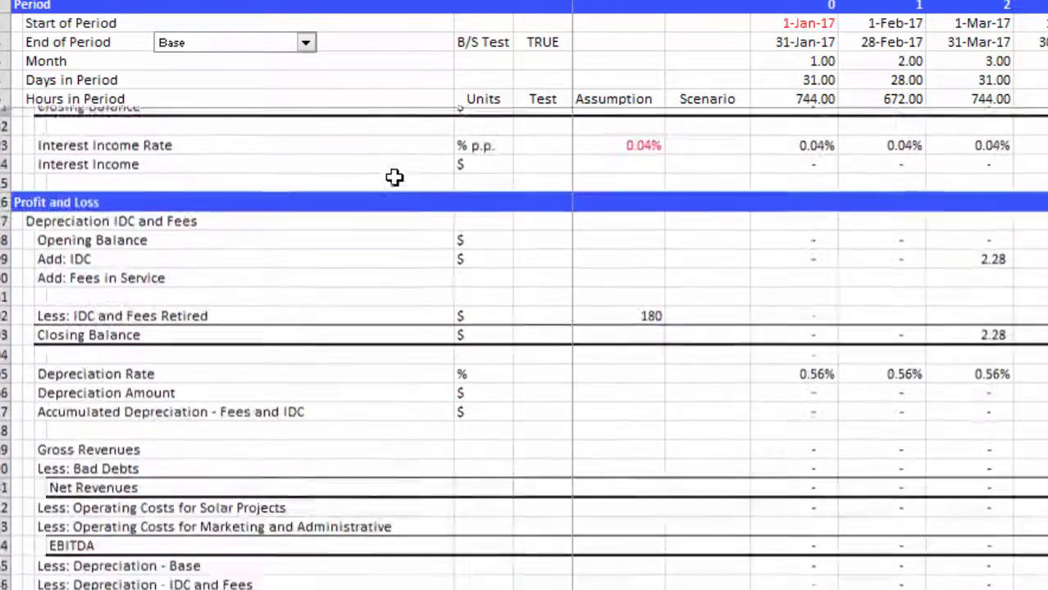
scroll(394, 177, down, 9)
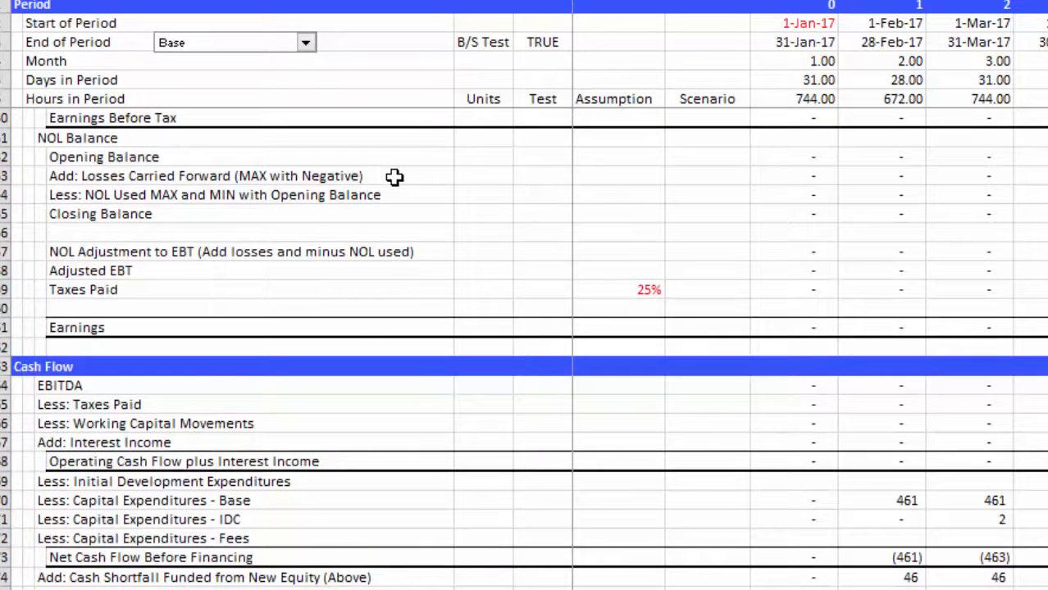
key(Up)
key(Up)
key(Up)
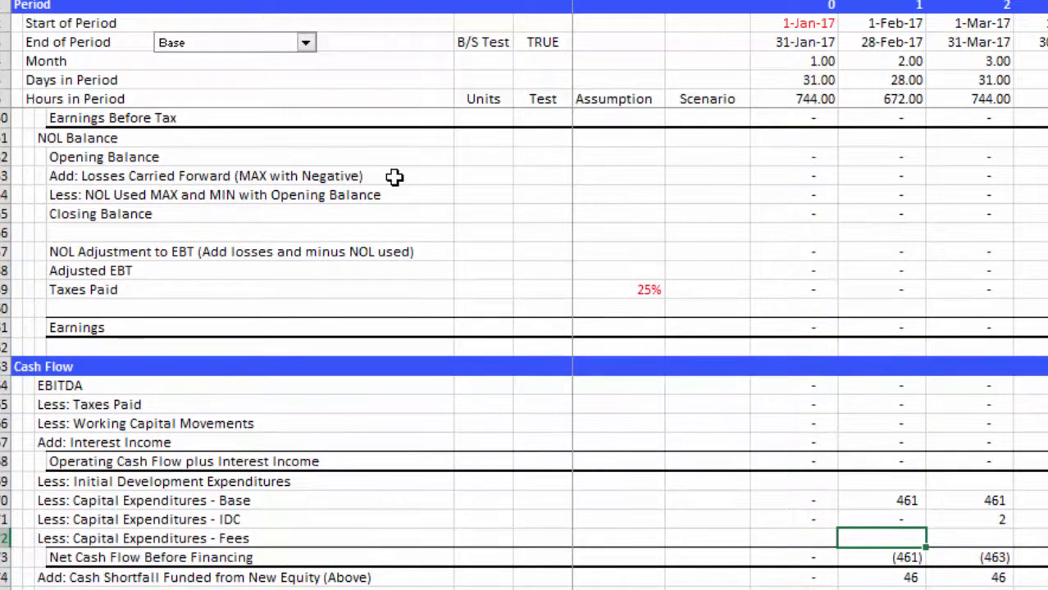
- Link Add: Fees in Service for period 0 in the Depreciation IDC and Fees schedule to Fees on New Debt
key(Page_Up)
key(Up)
key(Up)
key(Up)
key(Up)
key(Up)
key(Up)
key(Up)
key(Up)
key(Up)
key(Up)
key(Up)
key(Up)
key(Up)
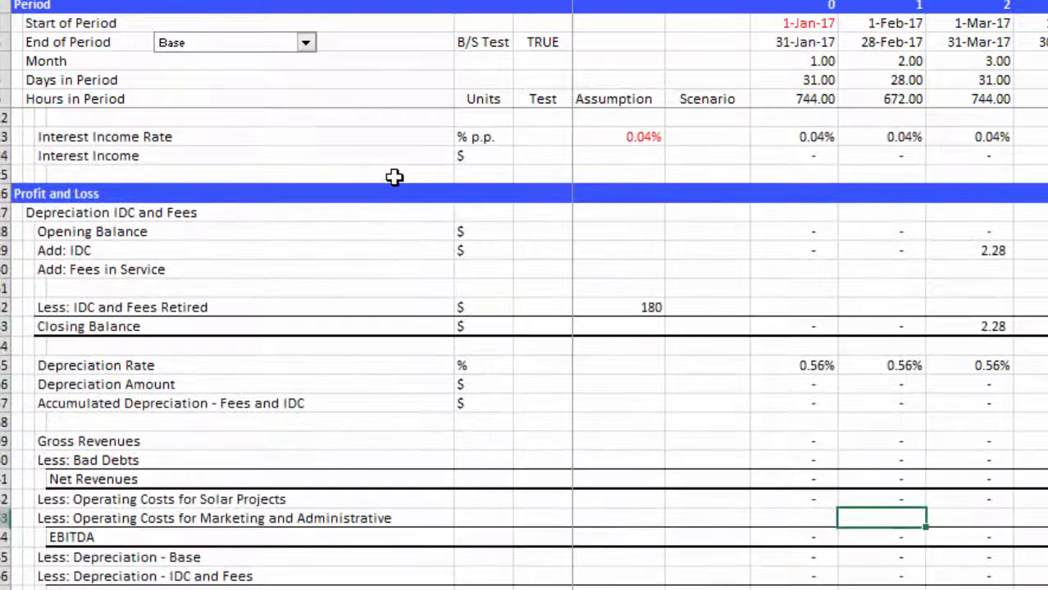
key(Left)
key(Up)
key(Left)
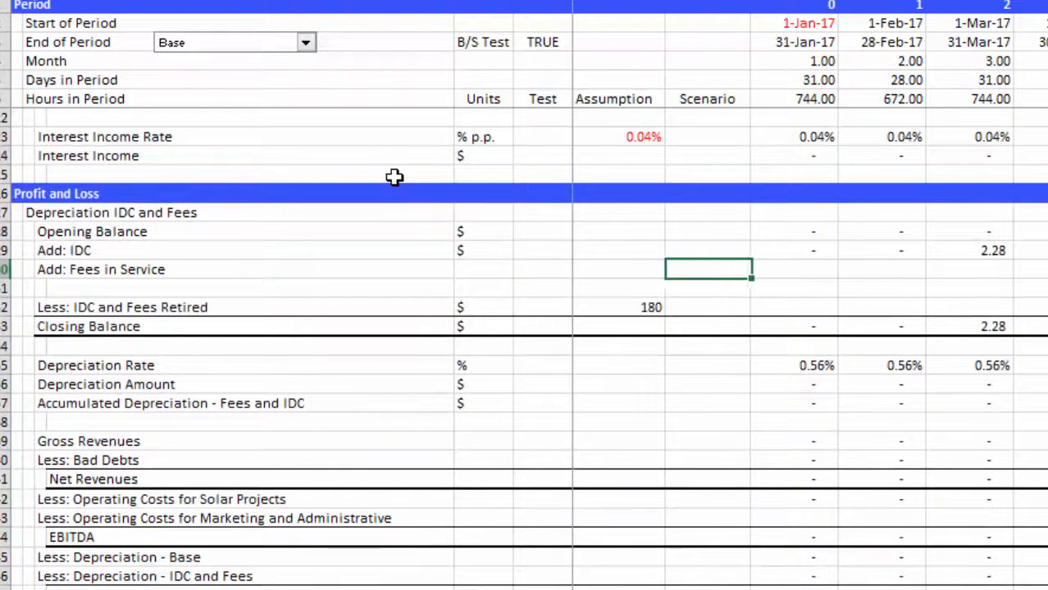
key(Left)
key(Left)
key(Right)
key(Right)
key(Right)
text(=)
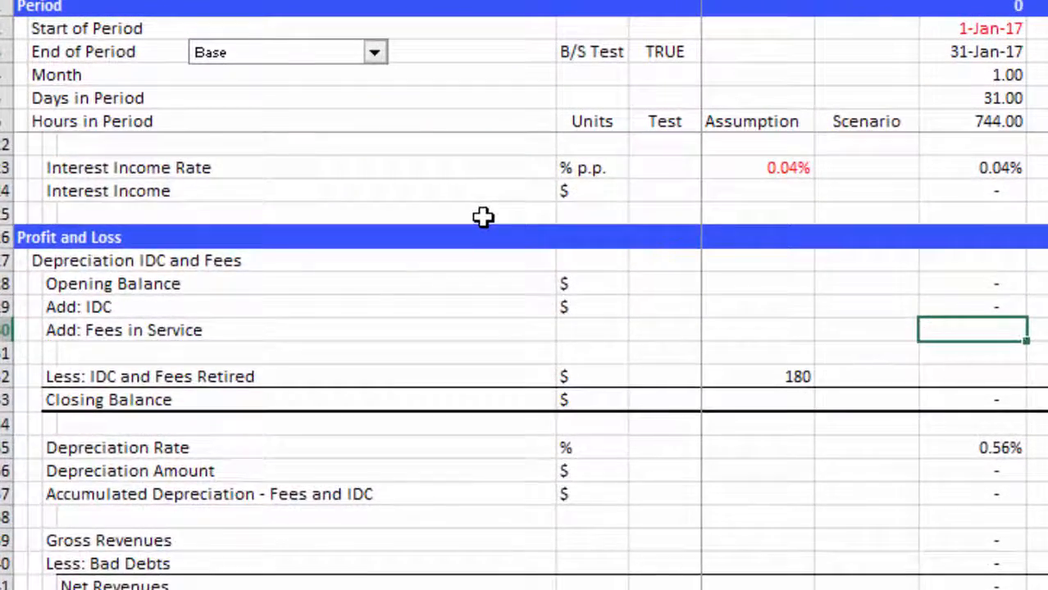
key(Page_Up)
key(Up)
key(Up)
key(Up)
key(Up)
key(Up)
key(Up)
key(Up)
key(Up)
key(Up)
key(Up)
key(Up)
key(Up)
key(Up)
key(Up)
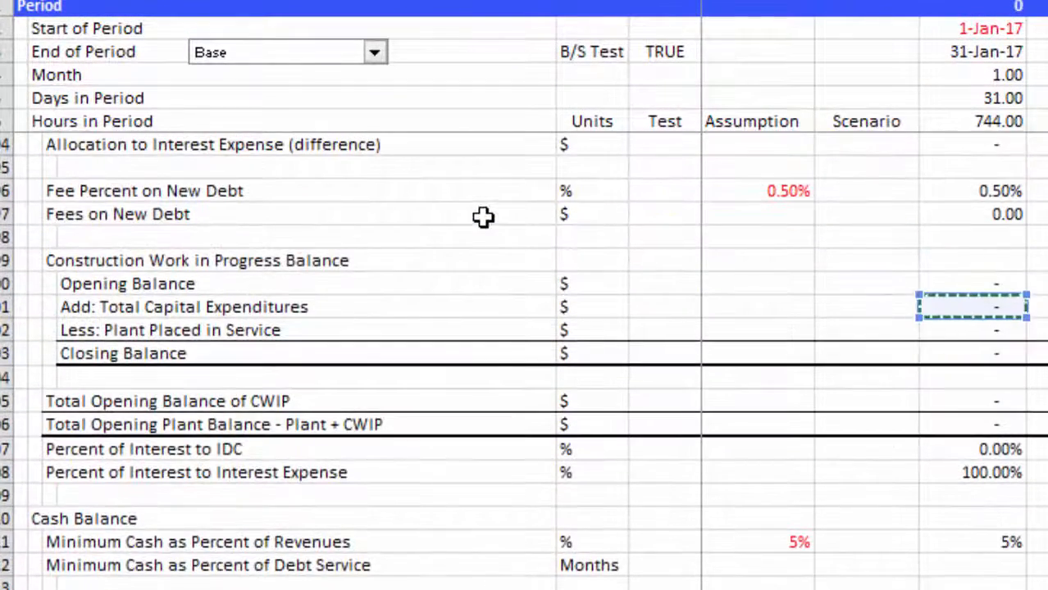
key(Down)
key(Down)
key(Down)
key(Down)
key(Down)
key(Down)
key(Down)
key(Down)
key(Down)
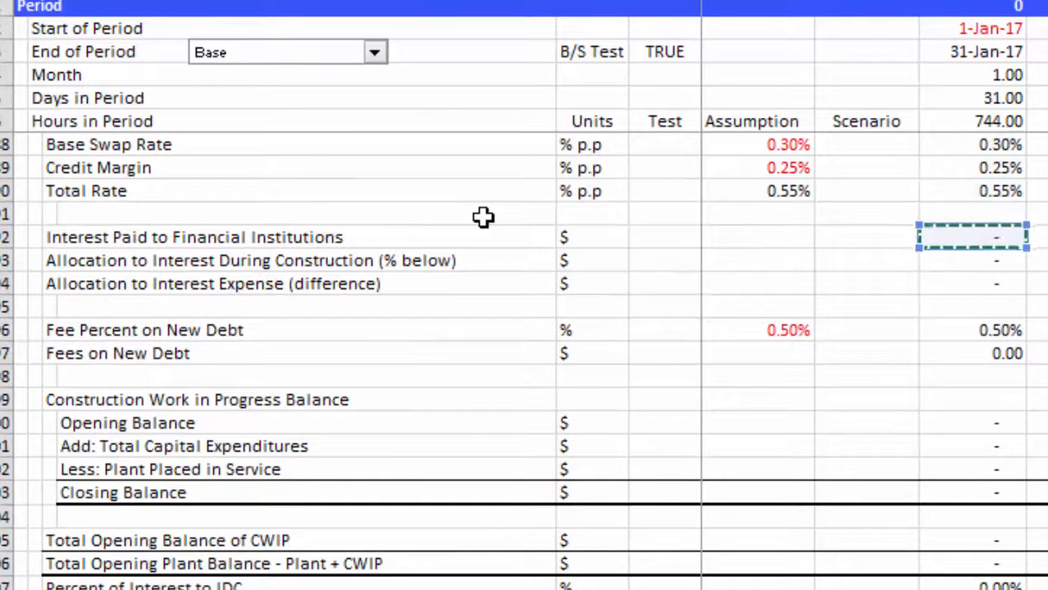
key(Return)
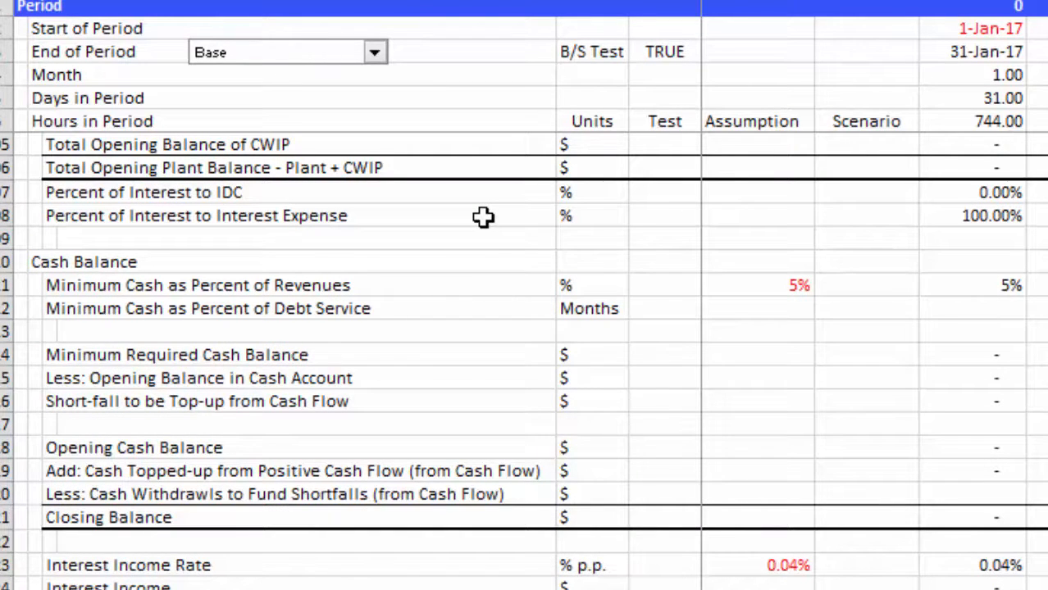
- Link Less: Capital Expenditures - Fees for period 0 in the Cash Flow section to Add: Fees in Service in the Depreciation IDC and Fees schedule
scroll(483, 217, down, 1)
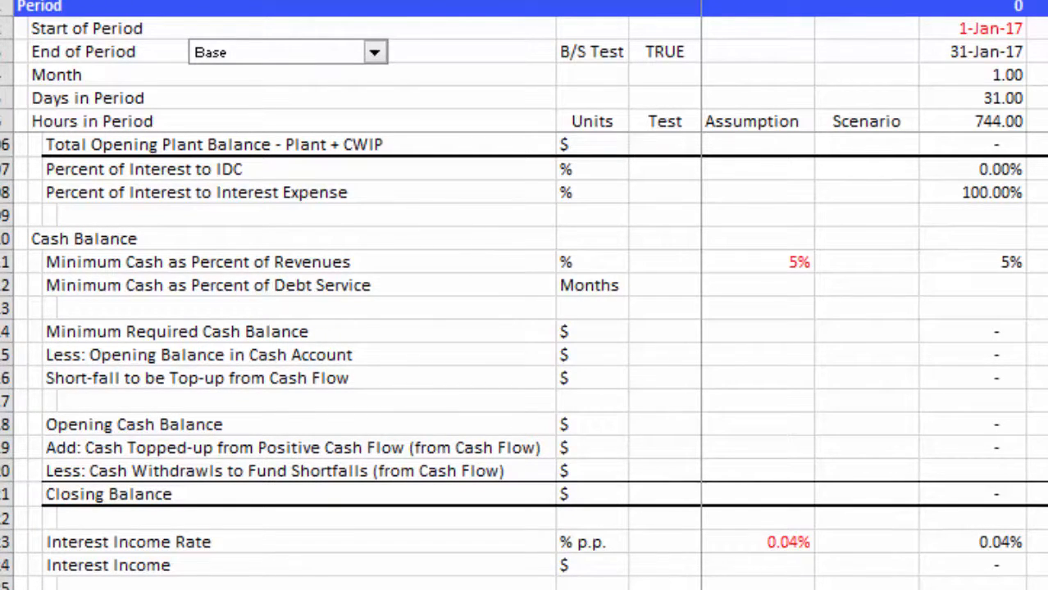
scroll(523, 361, down, 1)
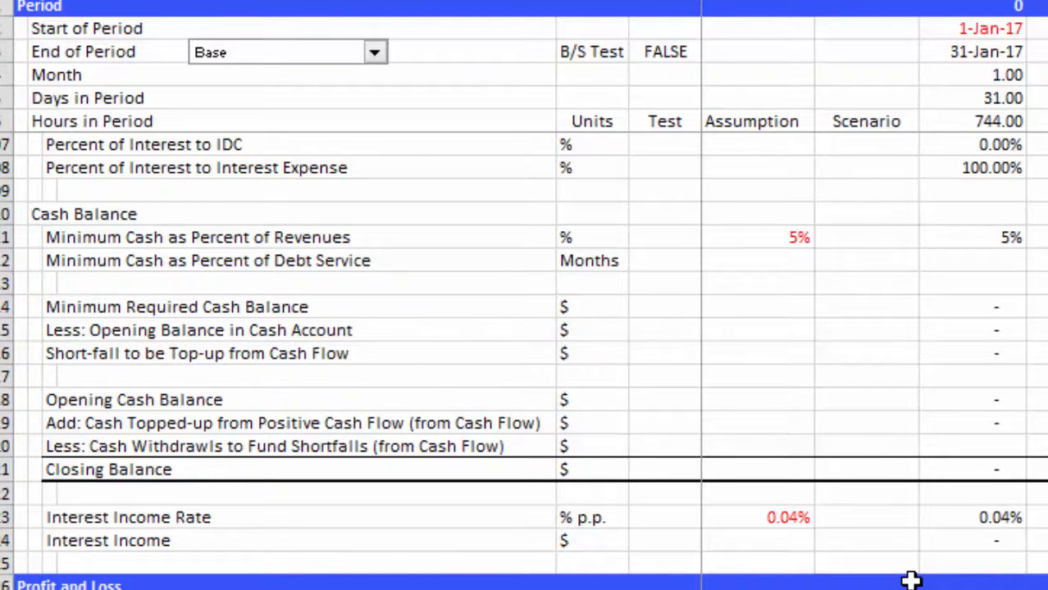
scroll(910, 581, down, 2)
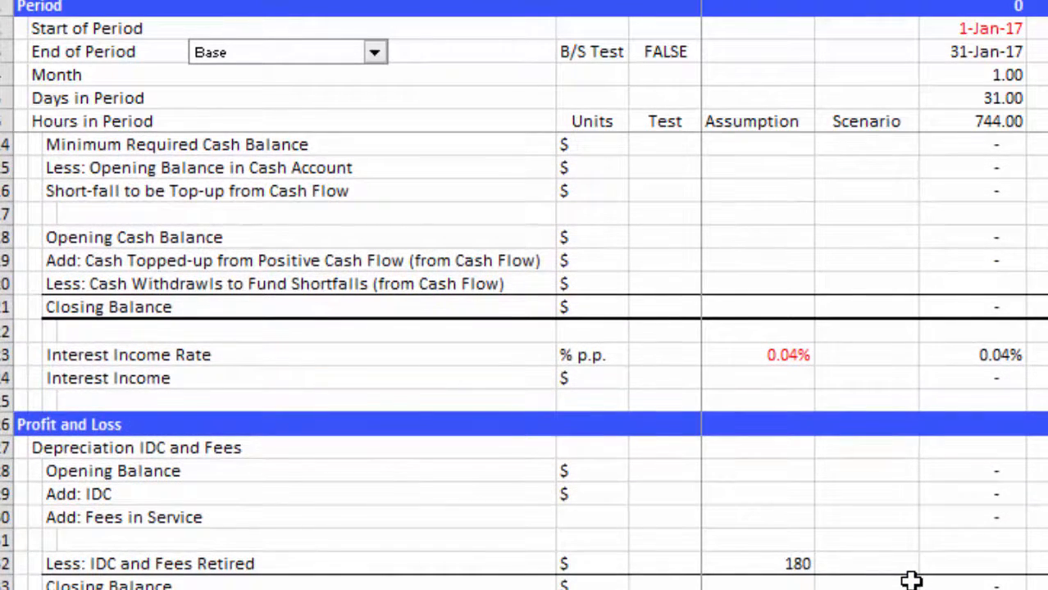
scroll(911, 580, down, 4)
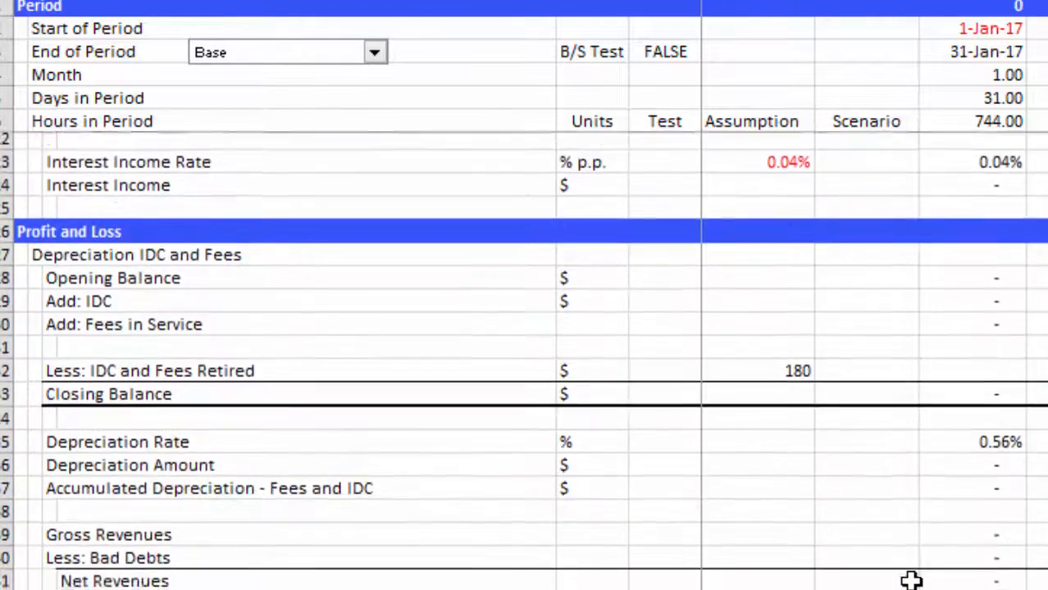
scroll(911, 580, down, 5)
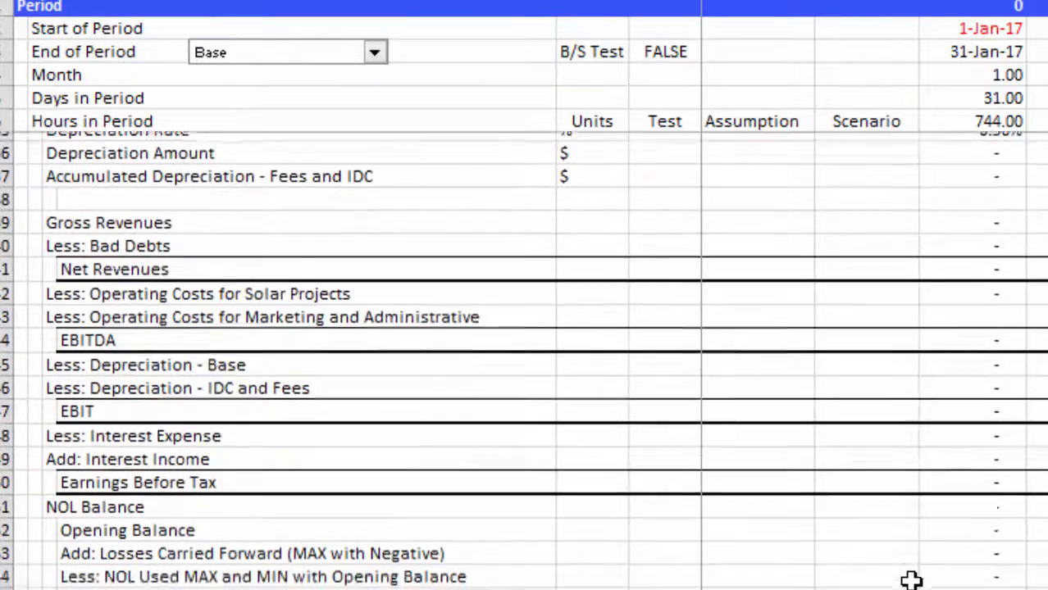
scroll(911, 580, down, 3)
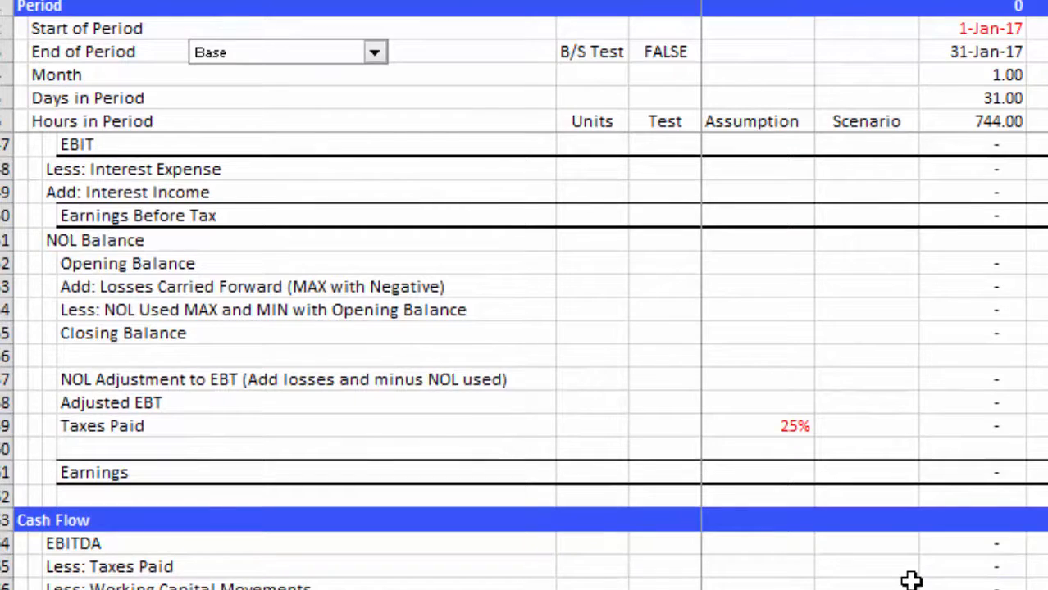
key(Up)
key(Up)
key(Up)
key(Up)
key(Up)
key(Up)
key(Up)
key(Up)
key(Up)
key(Up)
key(Up)
key(Up)
key(Up)
key(Up)
key(Up)
key(Up)
key(Up)
key(Up)
key(Up)
key(Up)
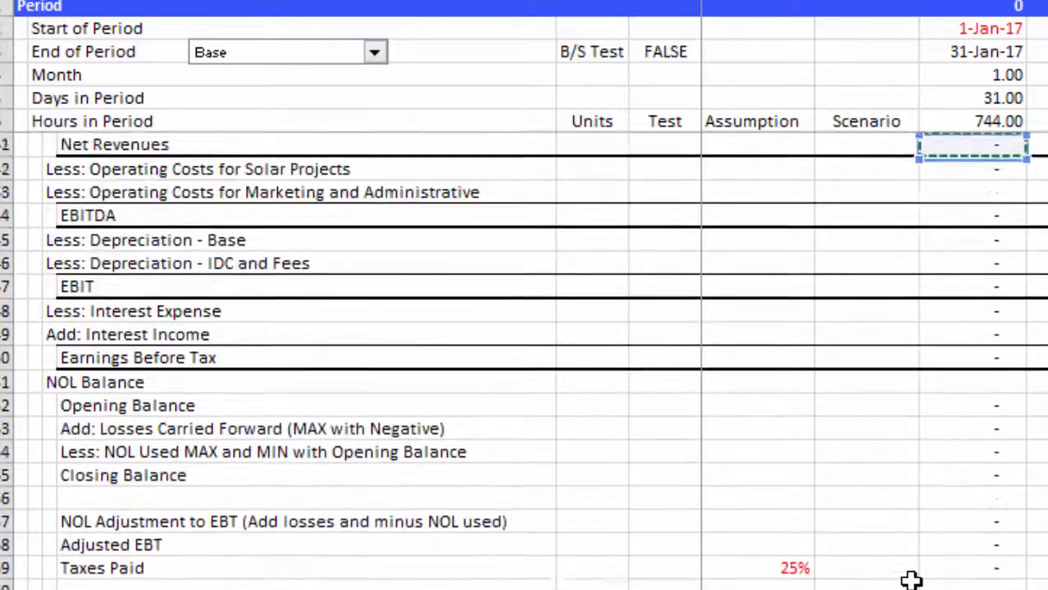
key(Up)
key(Up)
key(Up)
key(Up)
key(Up)
key(Up)
key(Up)
key(Up)
key(Up)
key(Up)
key(Up)
key(Up)
key(Up)
key(Up)
key(Up)
key(Up)
key(Down)
key(Down)
key(Down)
key(Down)
key(Down)
key(Down)
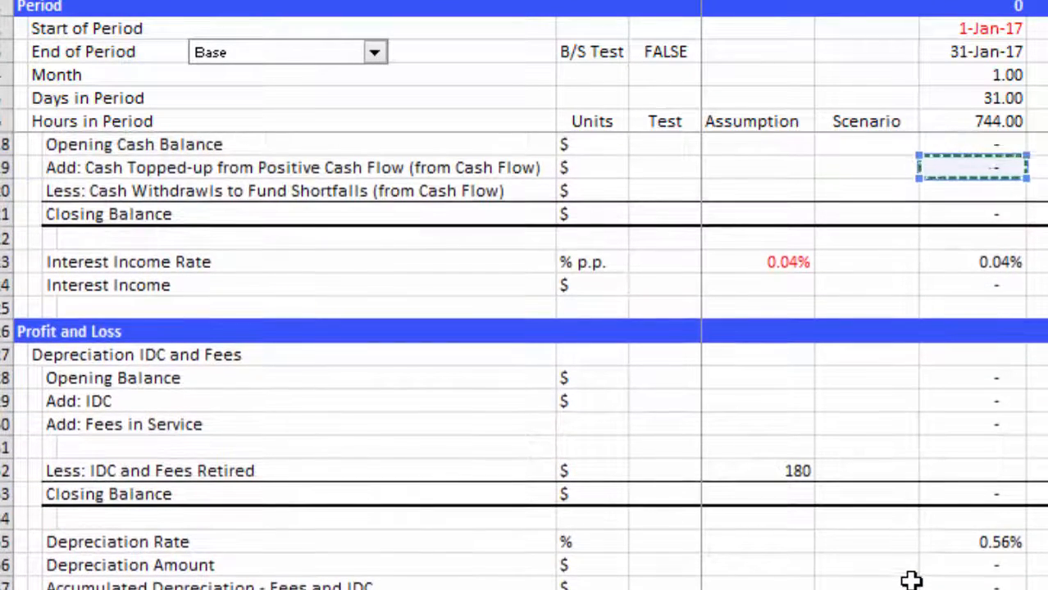
key(Down)
key(Down)
key(Down)
key(Down)
key(Down)
key(Down)
key(Return)
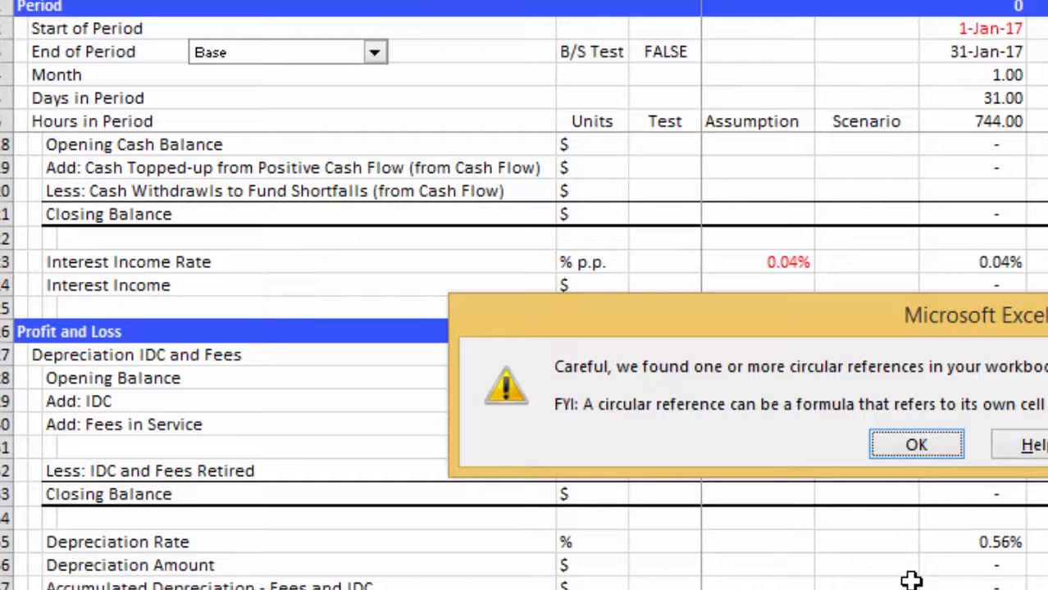
key(Return)
- Follow the circular reference arrow from the Cash Flow section up to Add: Fees in Service in the Depreciation IDC and Fees schedule
scroll(911, 580, down, 10)
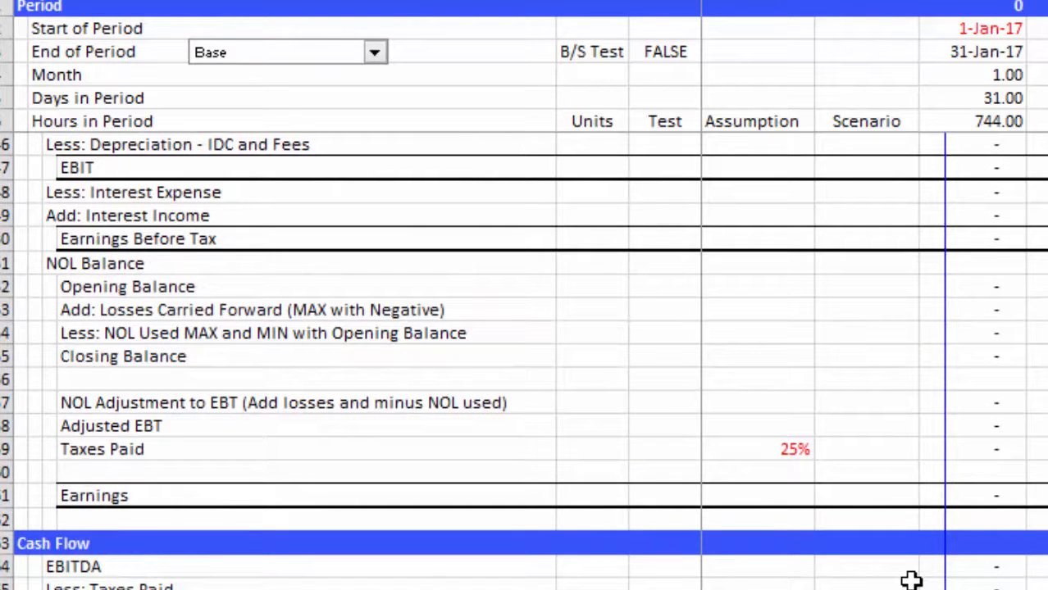
key(Up)
key(Up)
key(Up)
key(Up)
key(Up)
key(Up)
key(Up)
key(Up)
key(Up)
key(Up)
key(Up)
key(Up)
key(Up)
key(Up)
key(Up)
key(Up)
key(Up)
key(Up)
key(Up)
key(Up)
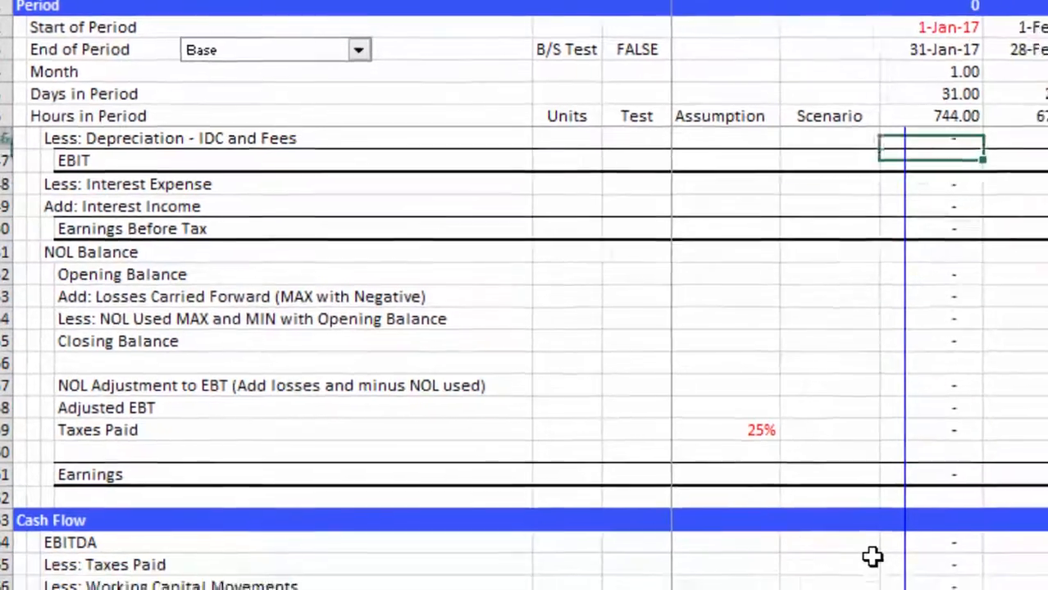
key(Up)
key(Up)
key(Up)
key(Up)
key(Up)
key(Up)
key(Up)
key(Up)
key(Up)
key(Up)
key(Up)
key(Up)
key(Up)
key(Up)
key(Up)
key(Up)
key(Up)
key(Up)
key(Up)
key(Up)
key(Down)
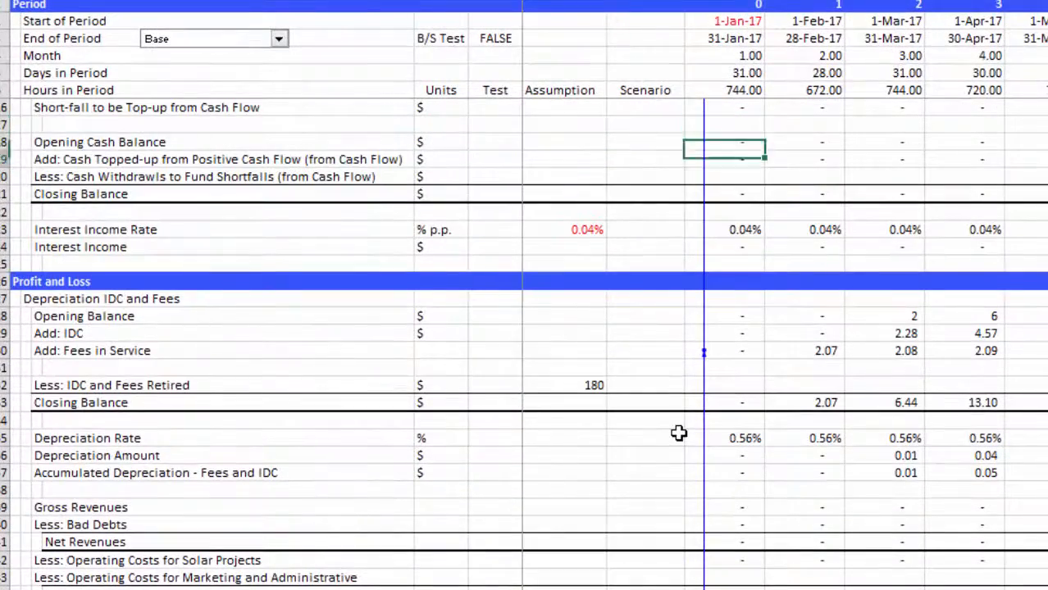
key(Down)
key(Down)
key(Down)
key(Down)
key(Down)
key(Down)
key(Down)
key(Down)
key(Down)
key(Down)
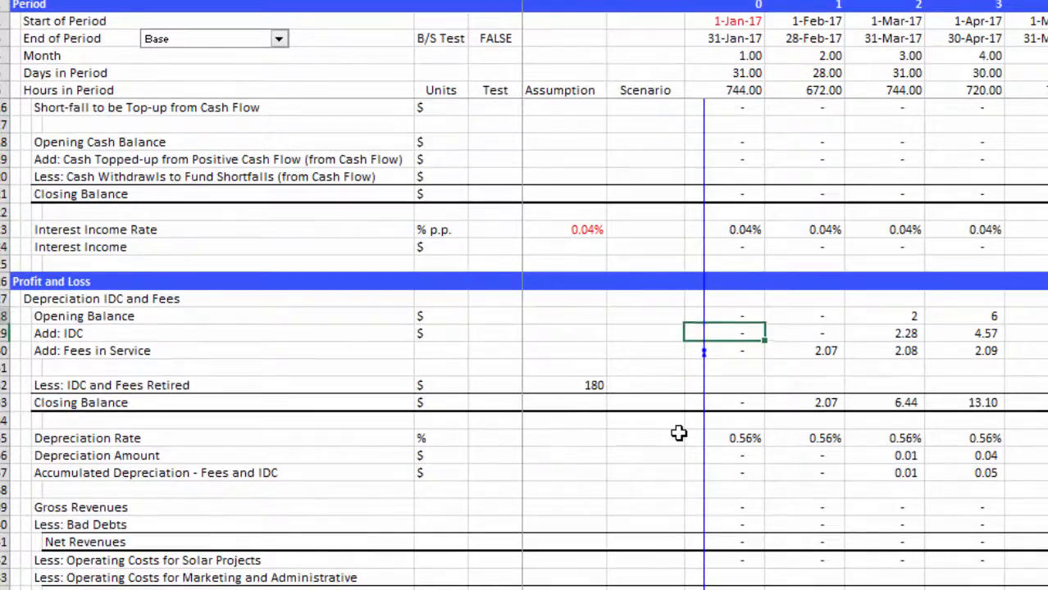
- Trace the circular reference through Fees on New Debt, the Debt Balance financing of negative cash flow and the cash flow funding rows
key(Up)
key(Up)
key(Up)
key(Up)
key(Up)
key(Up)
key(Up)
key(Up)
key(Up)
key(Up)
key(Up)
key(Up)
key(Up)
key(Up)
key(Up)
key(Up)
key(Up)
key(Up)
key(Up)
key(Up)
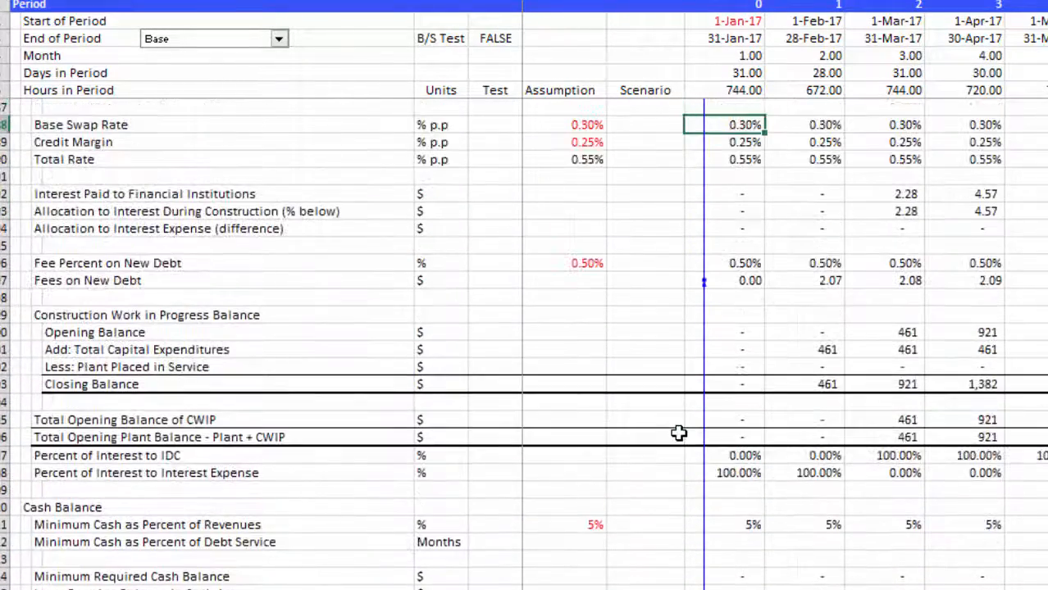
key(Down)
key(Down)
key(Up)
key(Up)
key(Up)
key(Up)
key(Up)
key(Up)
key(Up)
key(Up)
key(Up)
key(Up)
key(Up)
key(Up)
key(Up)
key(Up)
key(Up)
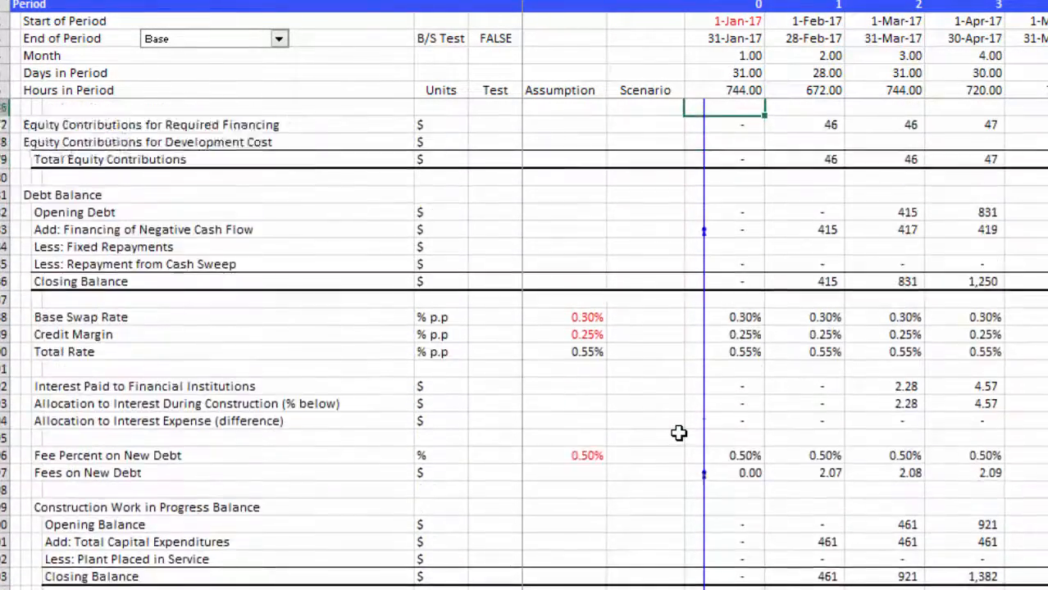
key(Up)
key(Up)
key(Up)
key(Up)
key(Down)
key(Down)
key(Down)
key(Down)
key(Down)
key(Down)
key(Down)
key(Down)
key(Down)
key(Down)
key(Down)
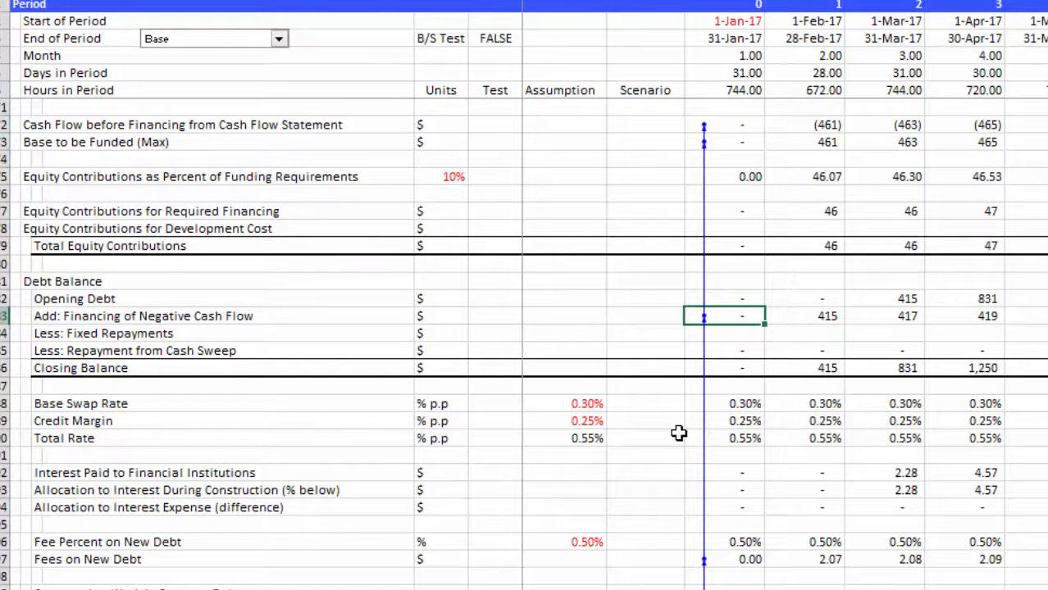
- Review the period 0 circular chain between the cash flow funding rows, Financing of Negative Cash Flow and Fees on New Debt
key(Up)
key(Up)
key(Up)
key(Up)
key(Up)
key(Up)
key(Up)
key(Up)
key(Up)
key(Up)
key(Up)
key(Down)
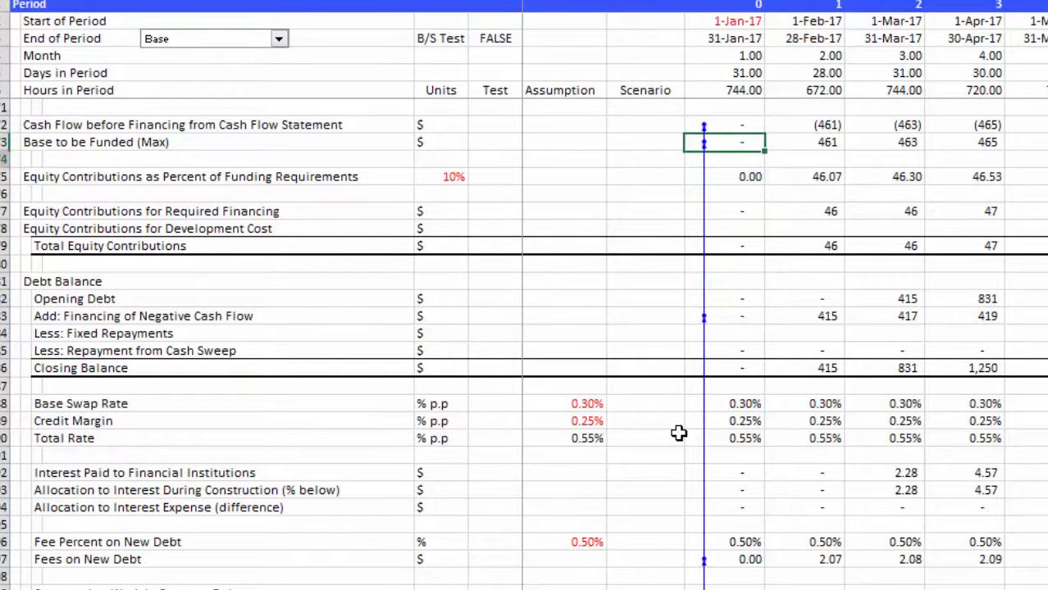
key(Down)
key(Down)
key(Down)
key(Down)
key(Down)
key(Down)
key(Down)
key(Down)
key(Down)
key(Down)
key(Down)
key(Down)
key(Down)
key(Down)
key(Down)
key(Down)
key(Down)
key(Down)
key(Down)
key(Down)
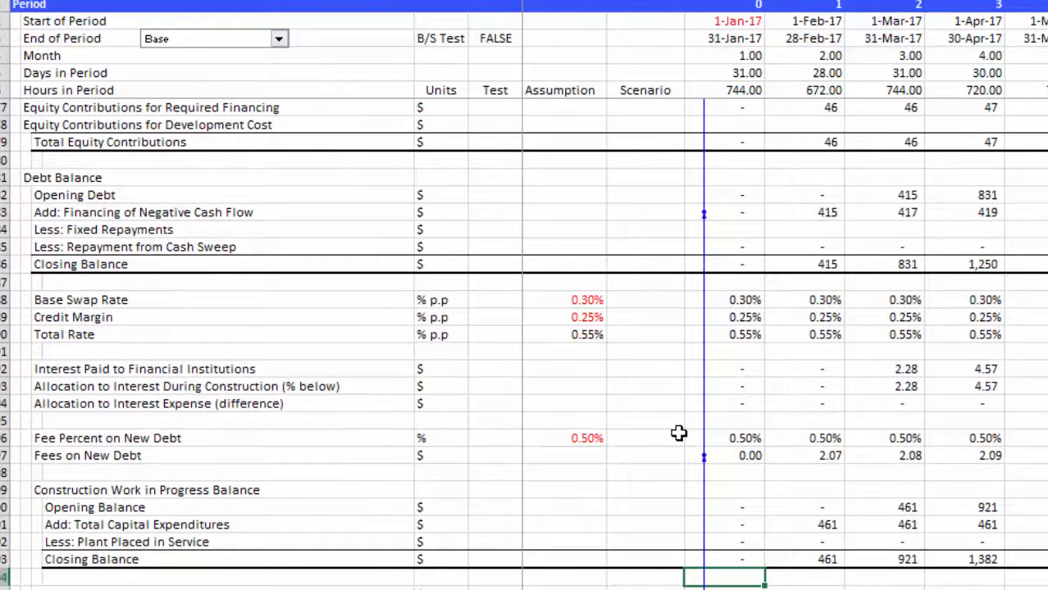
- Redefine period 0 Fees on New Debt as Fee Percent times the prior period's Financing of Negative Cash Flow (=I296*H283) and fill it across all periods
key(Up)
key(Up)
key(Up)
key(Up)
key(Up)
key(Up)
key(Up)
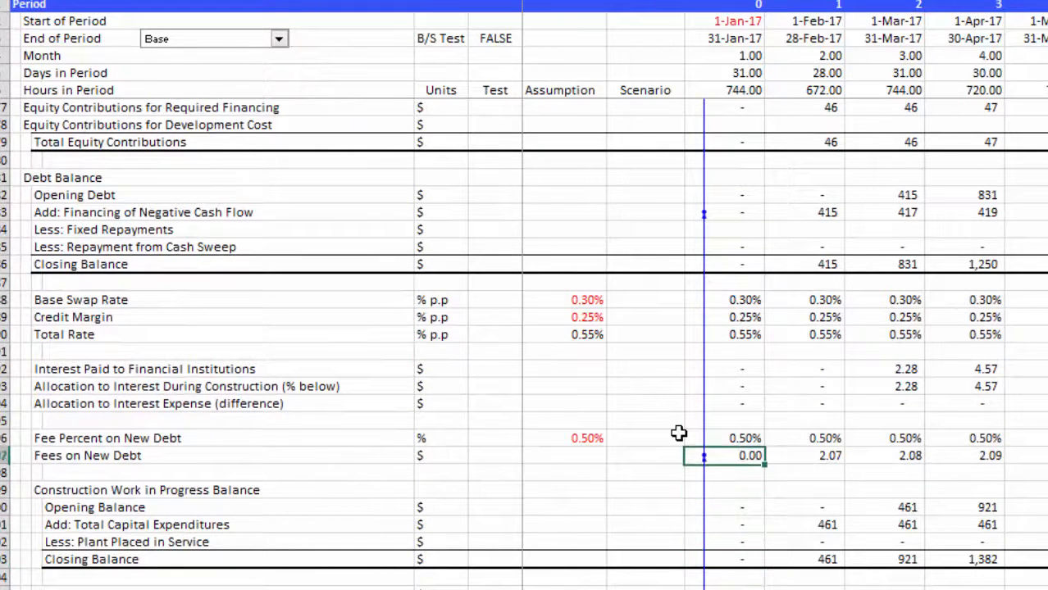
text(=)
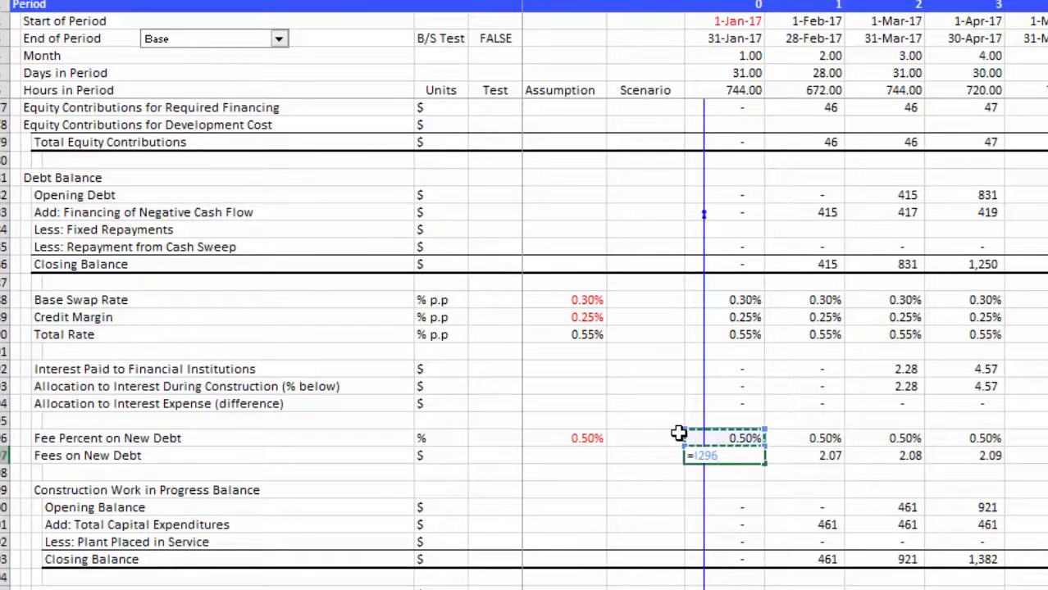
text(*)
click(686, 437)
key(Up)
key(Up)
key(Up)
key(Up)
key(Up)
key(Up)
key(Up)
key(Up)
key(Up)
key(Up)
key(Up)
key(Up)
key(Up)
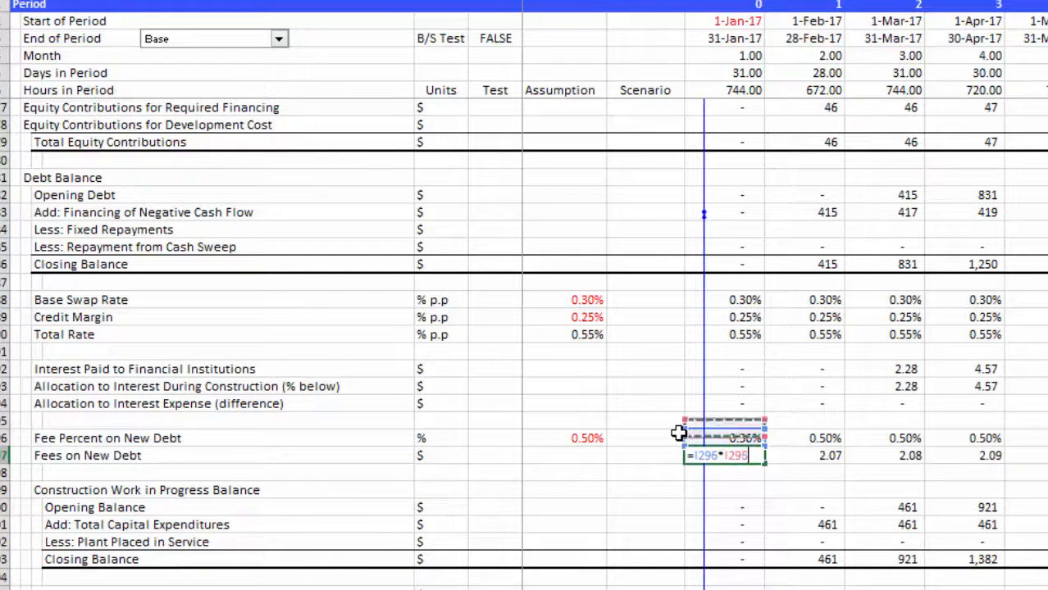
key(Left)
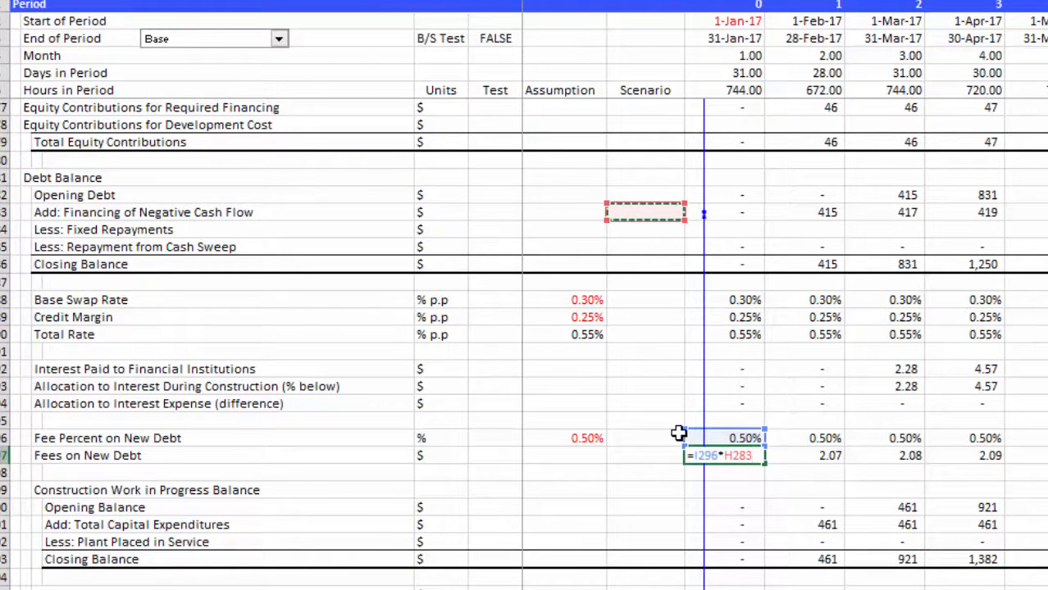
key(Return)
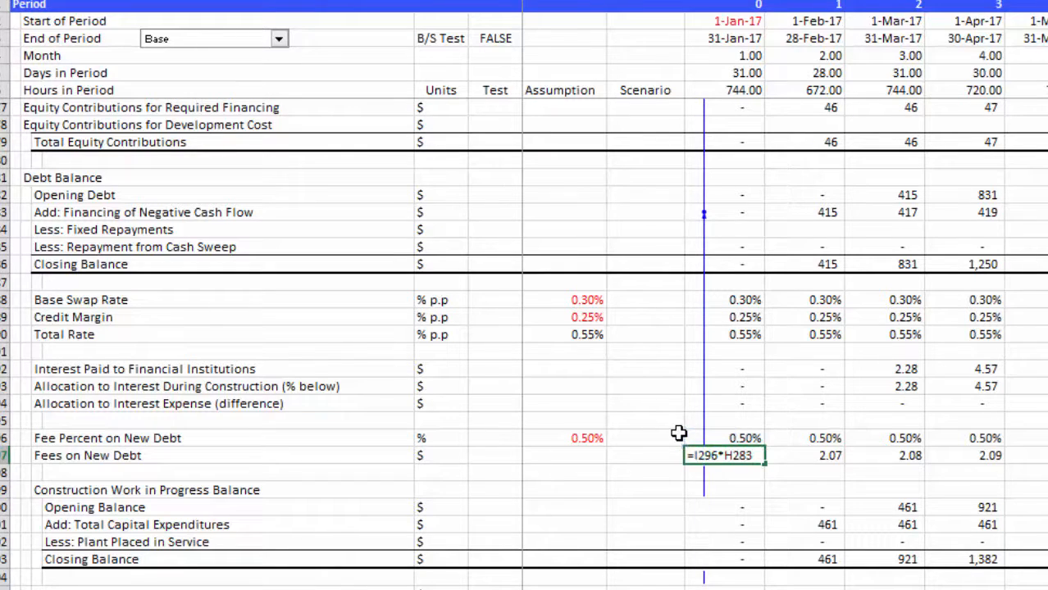
key(Up)
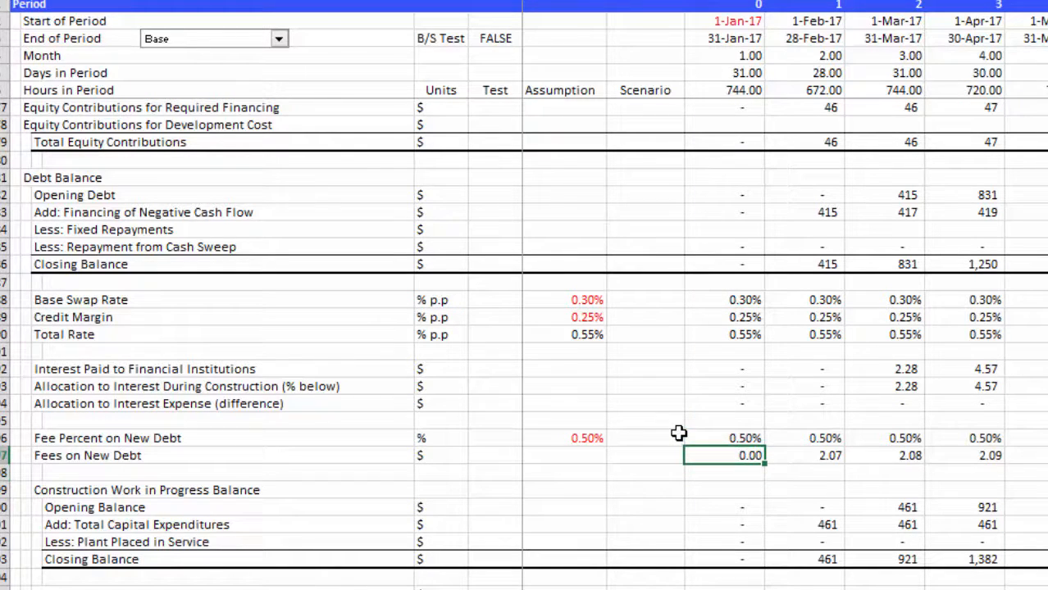
key(ctrl+shift+Right)
key(ctrl+r)
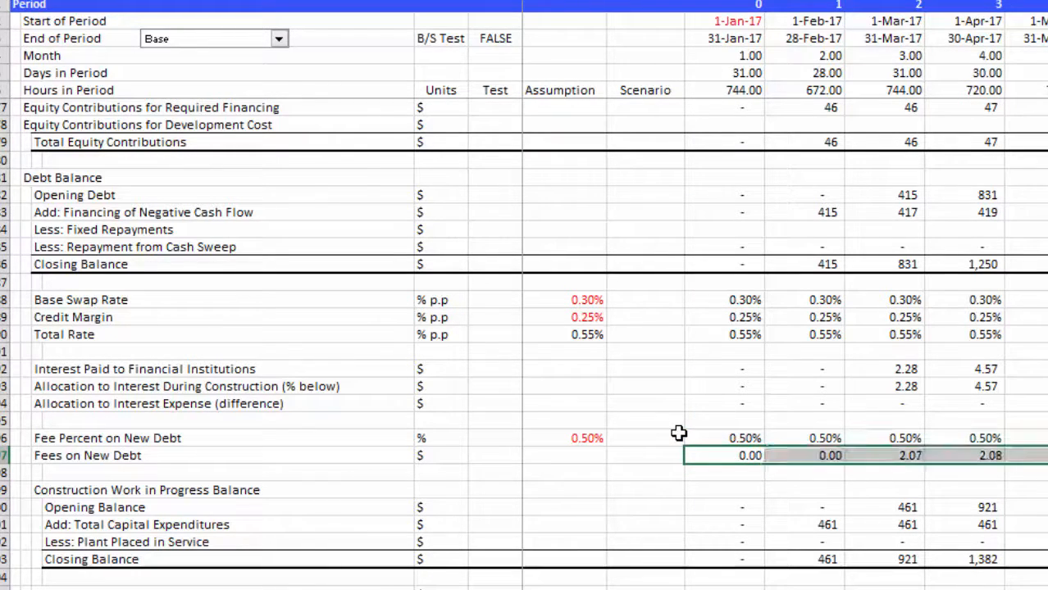
- Examine the lagged Fees on New Debt across the monthly periods against the debt financing of negative cash flow
key(Right)
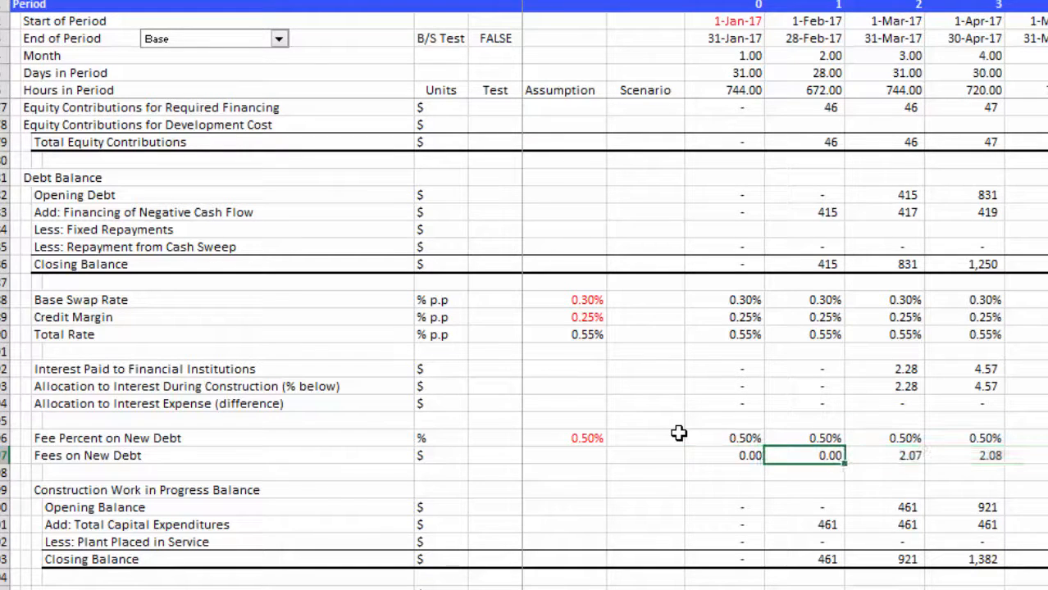
key(Right)
key(Right)
key(Left)
key(Left)
key(Left)
key(Left)
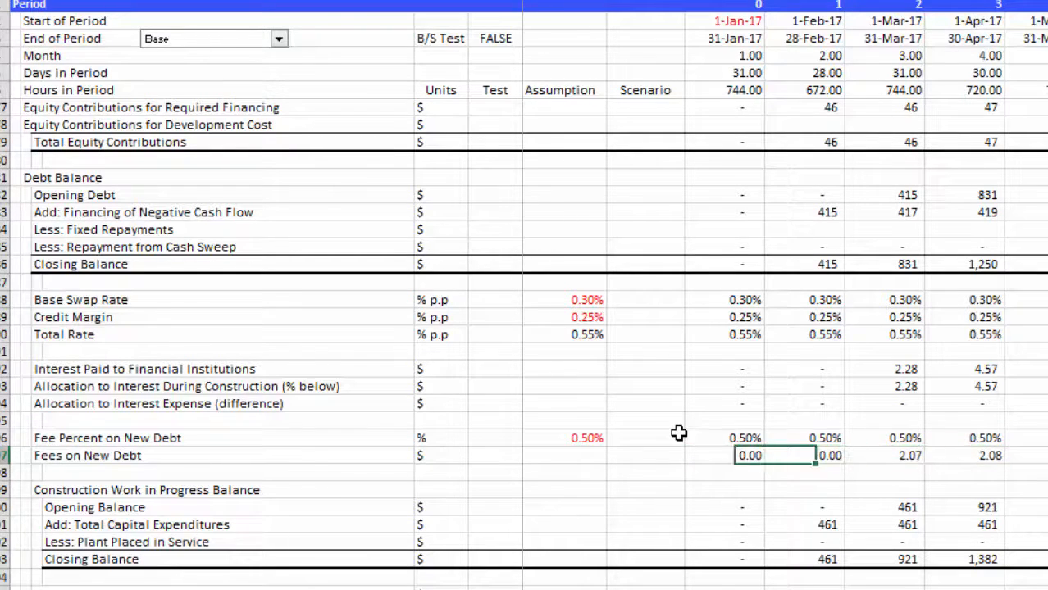
key(Right)
key(Right)
key(Left)
key(Right)
key(Right)
key(Right)
key(Right)
key(Right)
key(Right)
key(Right)
key(Right)
key(Right)
key(Right)
key(Right)
key(Right)
key(Right)
key(Right)
key(Right)
key(Right)
key(Right)
key(Right)
key(Right)
key(Right)
key(Right)
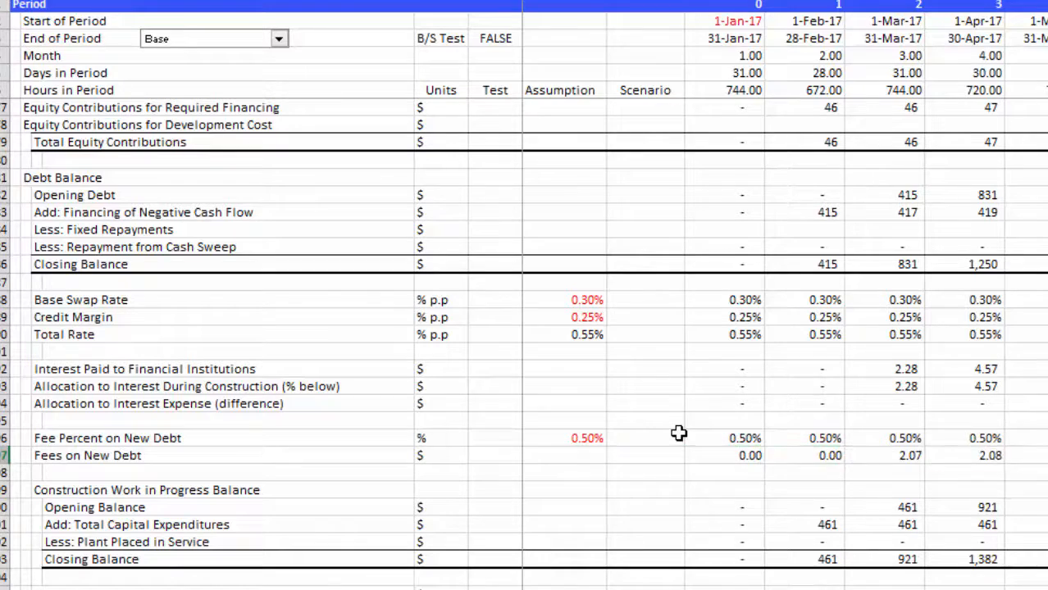
key(Left)
key(Left)
key(Left)
key(Left)
key(Left)
key(Left)
key(Left)
key(Left)
key(Left)
key(Left)
key(Left)
key(Left)
key(Left)
key(Left)
key(Left)
key(Left)
key(Left)
key(Left)
key(Left)
key(Left)
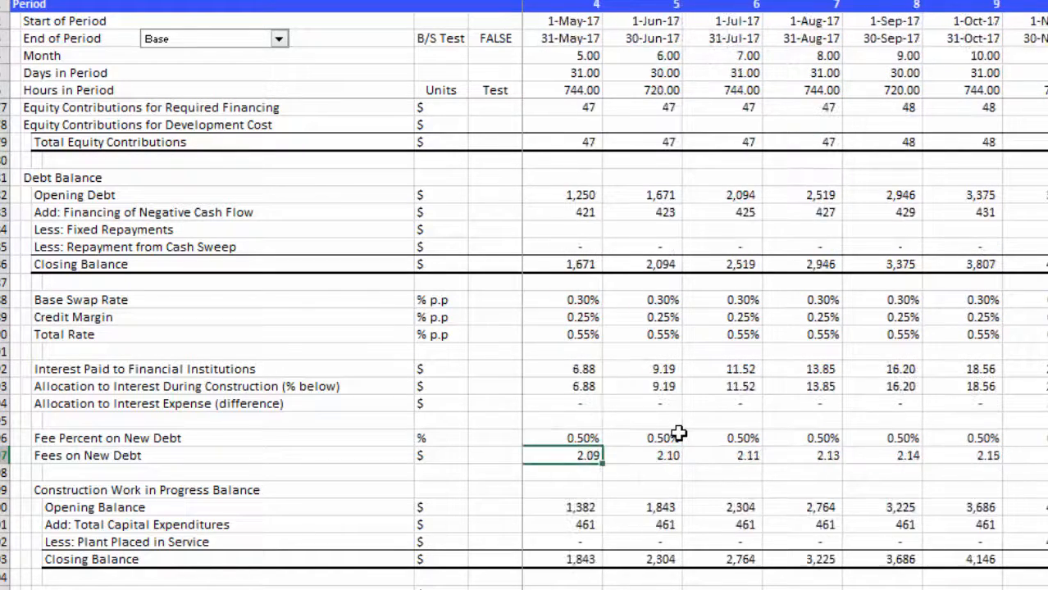
key(Left)
key(Left)
key(Left)
key(Left)
key(Left)
key(Left)
key(Left)
key(Left)
key(Right)
key(Right)
key(Right)
key(Right)
key(Right)
key(Right)
key(Right)
key(Right)
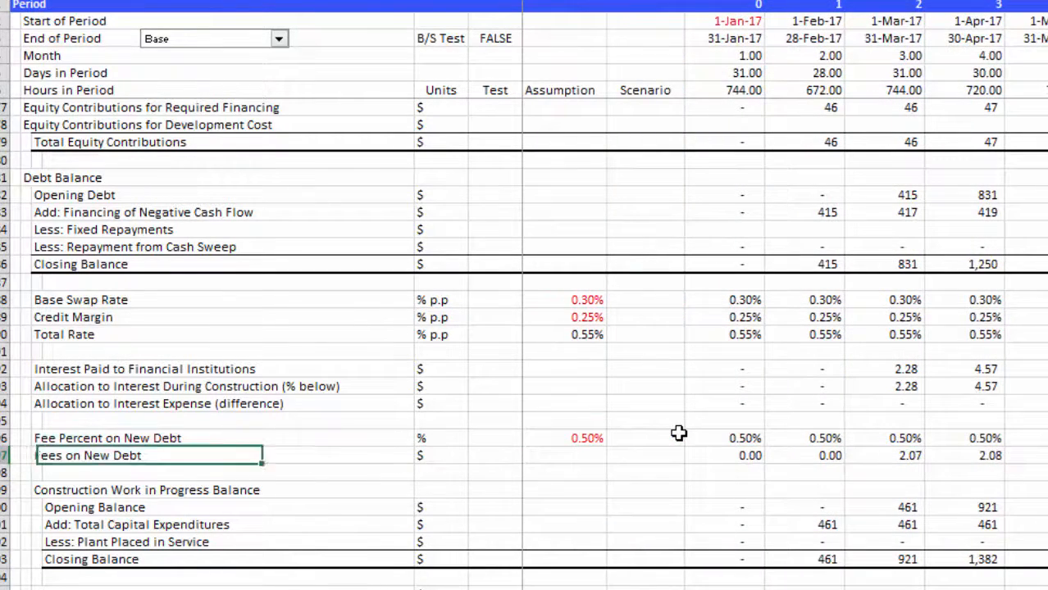
key(Right)
key(Right)
- Fill the period 0 Capital Expenditures - Fees formula in the Cash Flow section across all periods
key(Down)
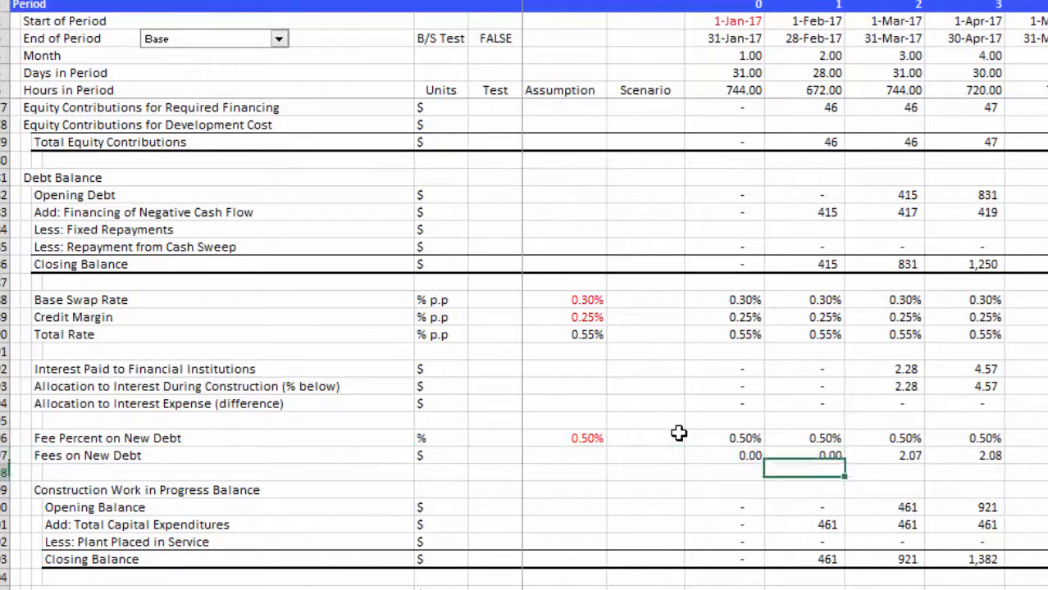
key(Down)
key(Down)
key(Down)
key(Down)
key(Down)
key(Down)
key(Down)
key(Down)
key(Down)
key(Down)
key(Down)
key(Down)
key(Down)
key(Down)
key(Down)
key(Down)
key(Down)
key(Down)
key(Down)
key(Down)
key(Down)
key(Down)
key(Down)
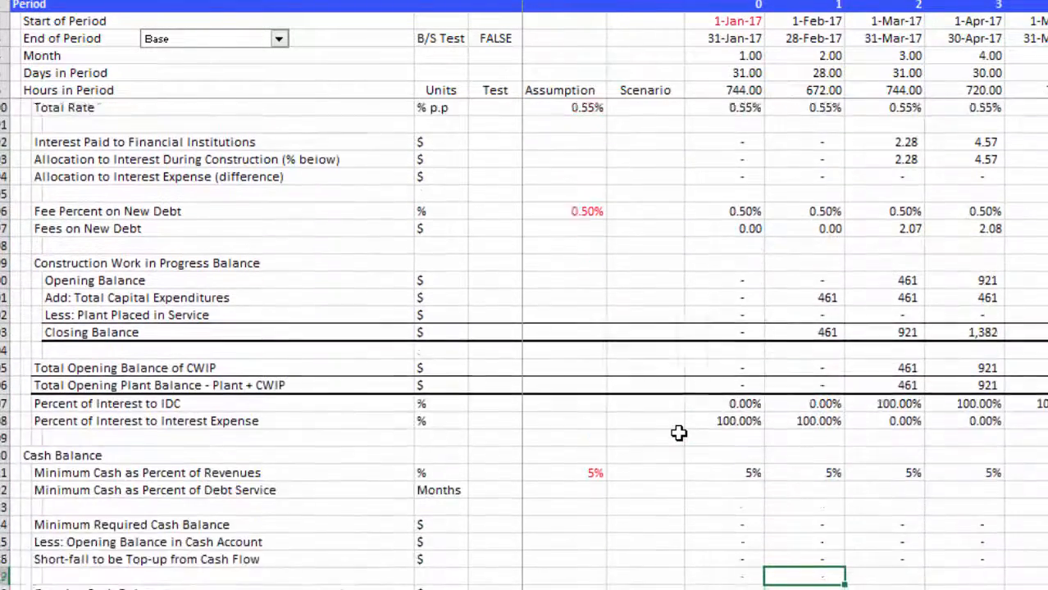
key(Down)
key(Down)
key(Down)
key(Down)
key(Down)
key(Down)
key(Down)
key(Down)
key(Down)
key(Down)
key(Down)
key(Down)
key(Down)
key(Down)
key(Down)
key(Down)
key(Down)
key(Down)
key(Down)
key(Down)
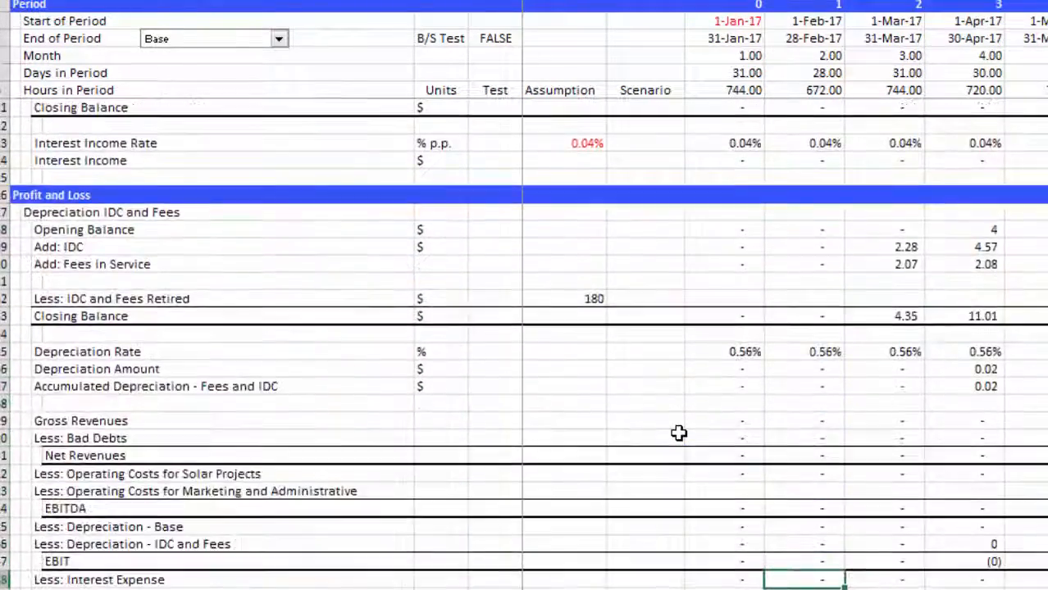
key(Down)
key(Down)
key(Down)
key(Down)
key(Down)
key(Down)
key(Down)
key(Down)
key(Down)
key(Down)
key(Down)
key(Down)
key(Down)
key(Down)
key(Down)
key(Down)
key(Down)
key(Down)
key(Down)
key(Down)
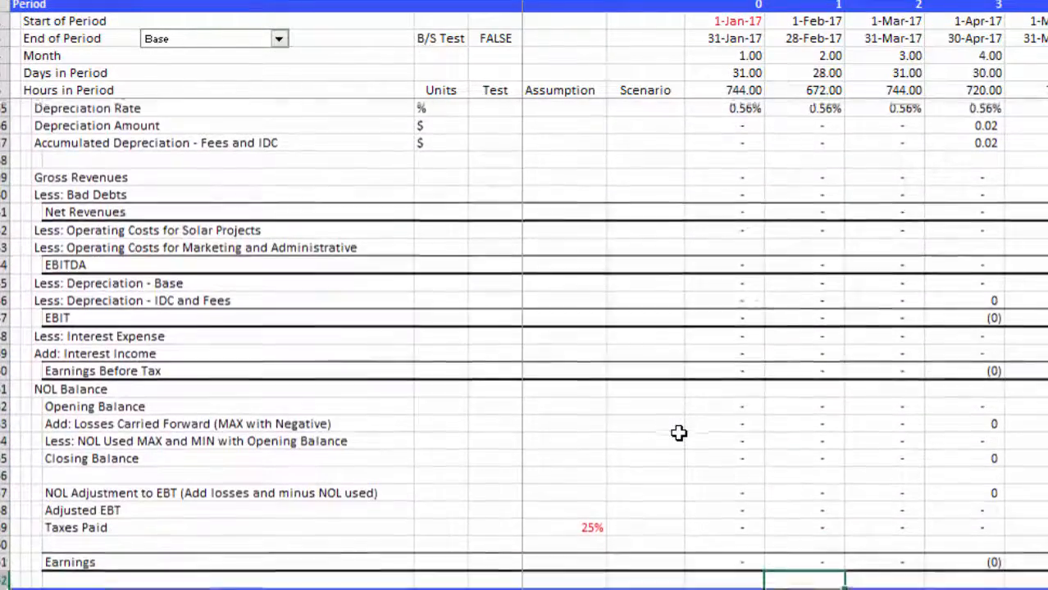
key(Down)
key(Down)
key(Down)
key(Down)
key(Down)
key(Down)
key(Down)
key(Down)
key(Down)
key(Down)
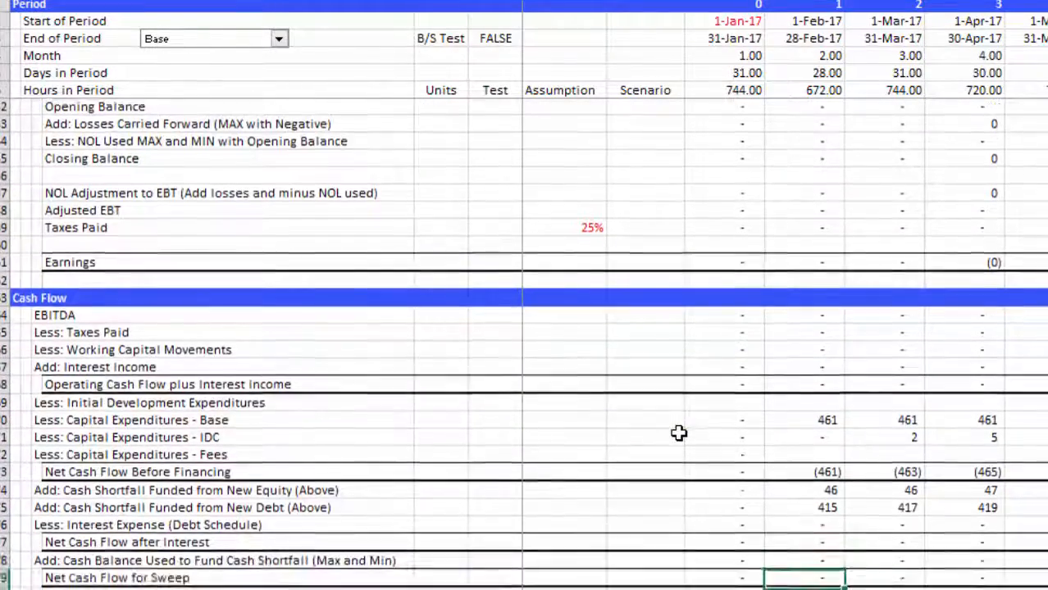
key(Left)
key(Right)
key(Up)
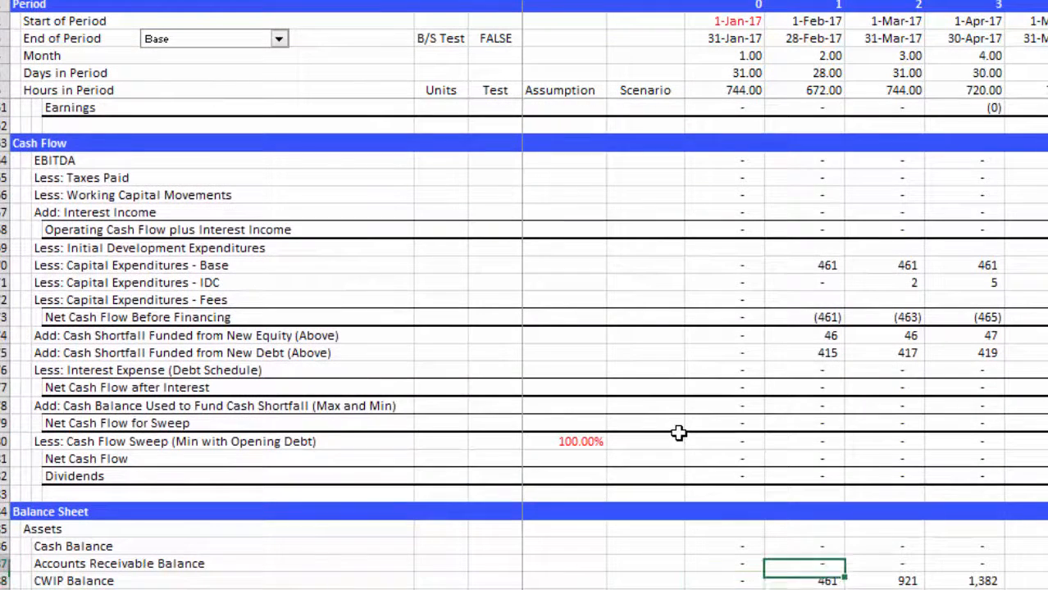
key(Up)
key(Up)
key(Up)
key(Up)
key(Up)
key(Up)
key(Up)
key(Up)
key(Up)
key(Up)
key(Up)
key(Up)
key(Up)
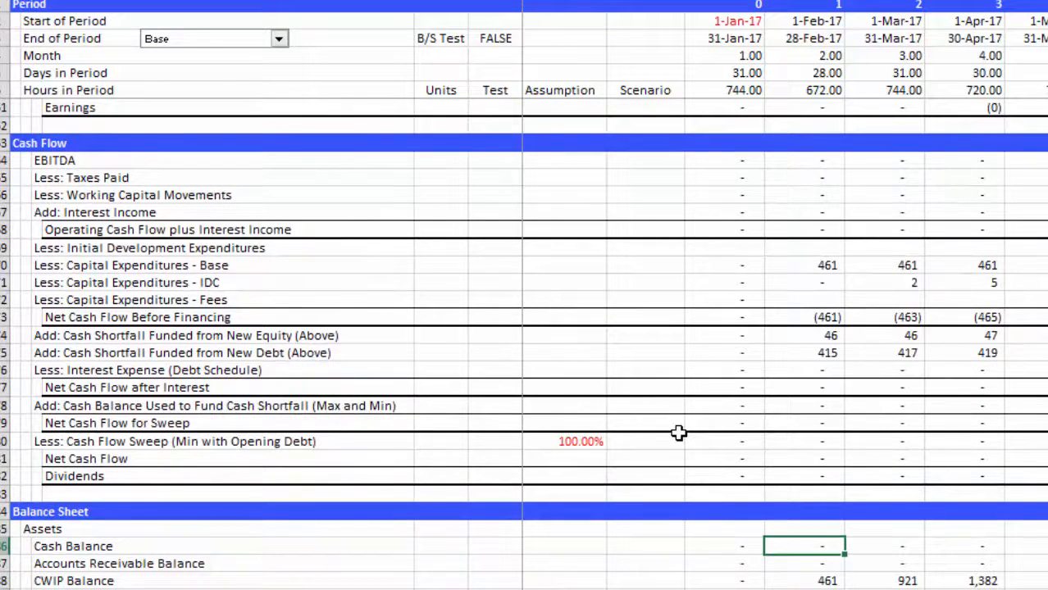
key(Up)
key(Up)
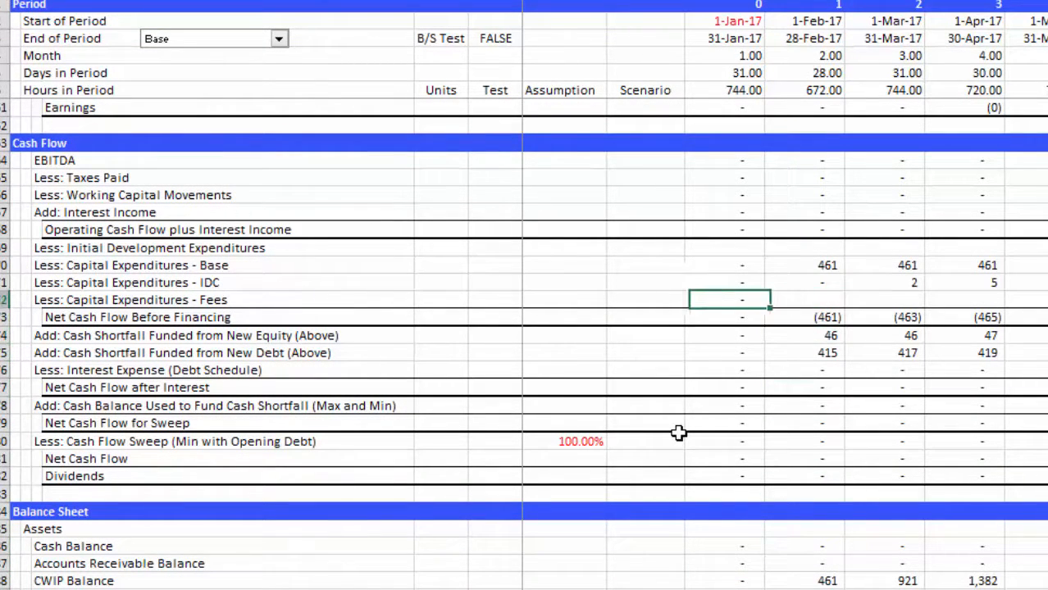
key(Left)
key(Left)
key(Right)
key(ctrl+shift+Right)
key(ctrl+r)
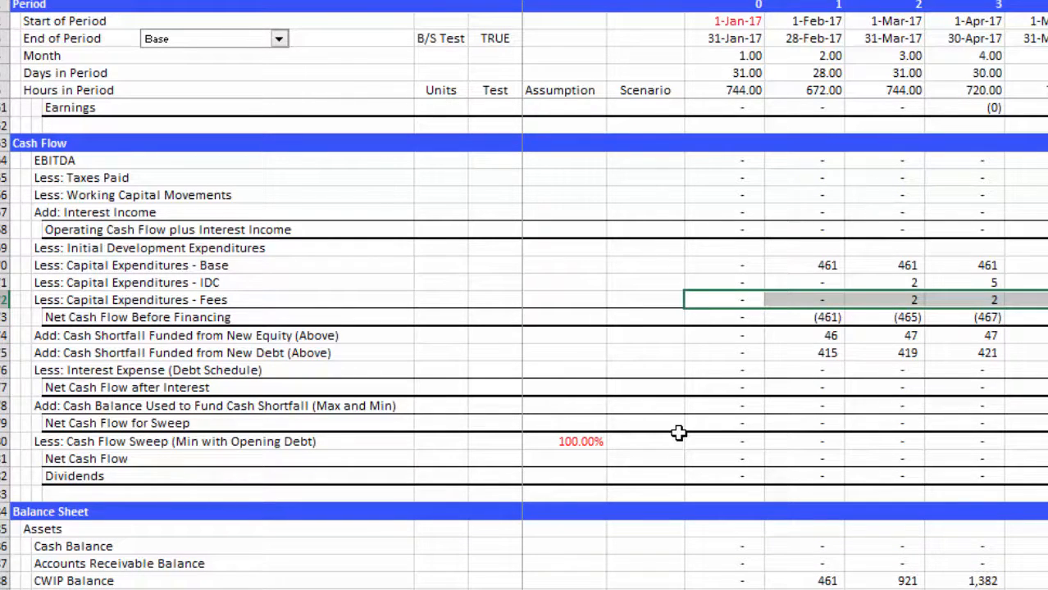
- Inspect the Net Cash Flow Before Financing formulas in periods 0 and 1
key(Down)
key(ctrl+shift+Right)
key(Left)
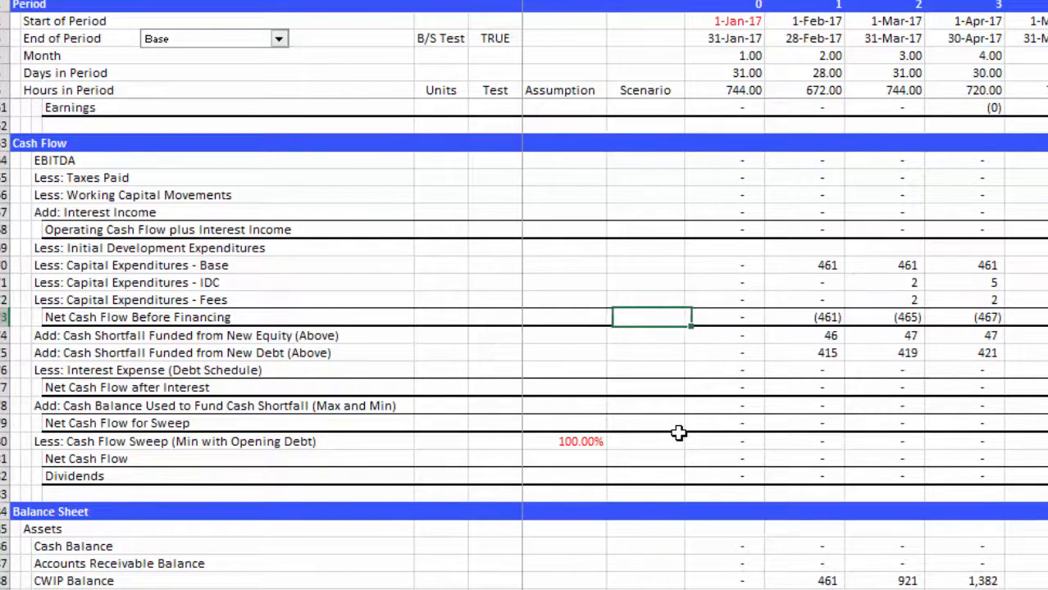
key(Right)
key(F2)
key(Escape)
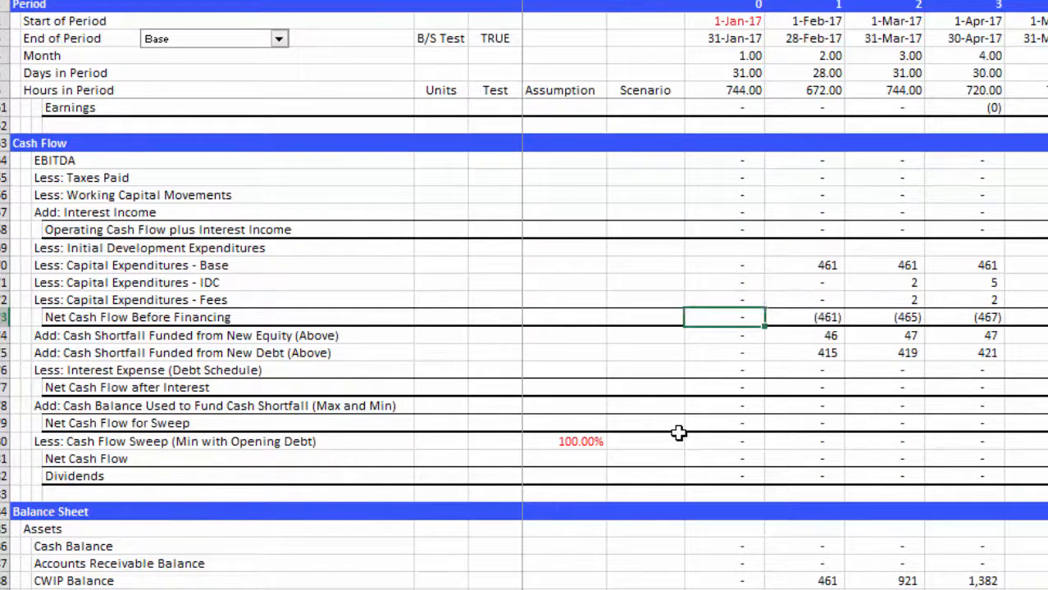
key(Right)
key(F2)
key(Escape)
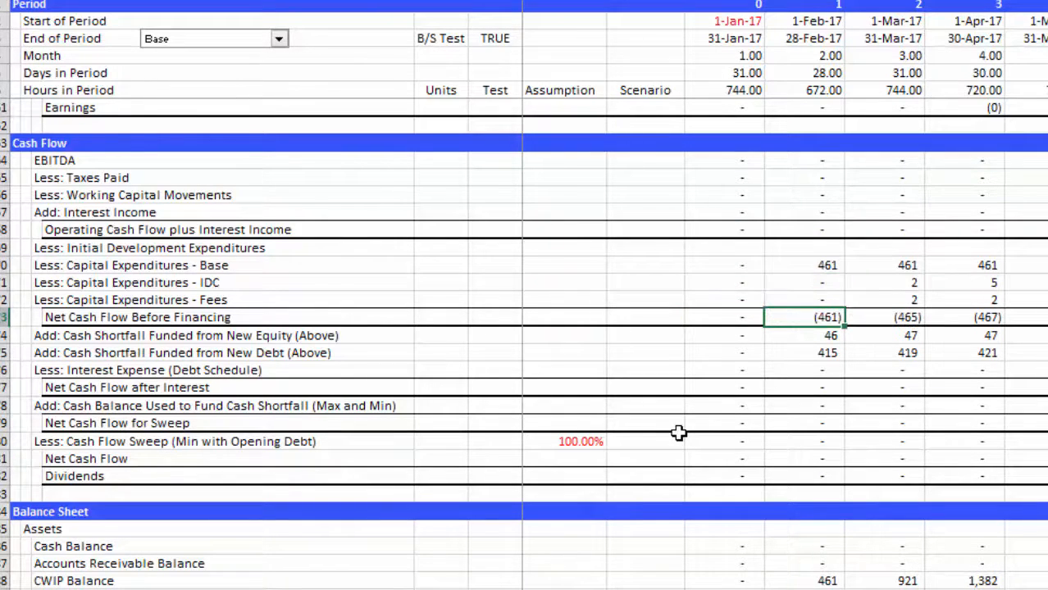
key(Left)
key(Left)
key(Right)
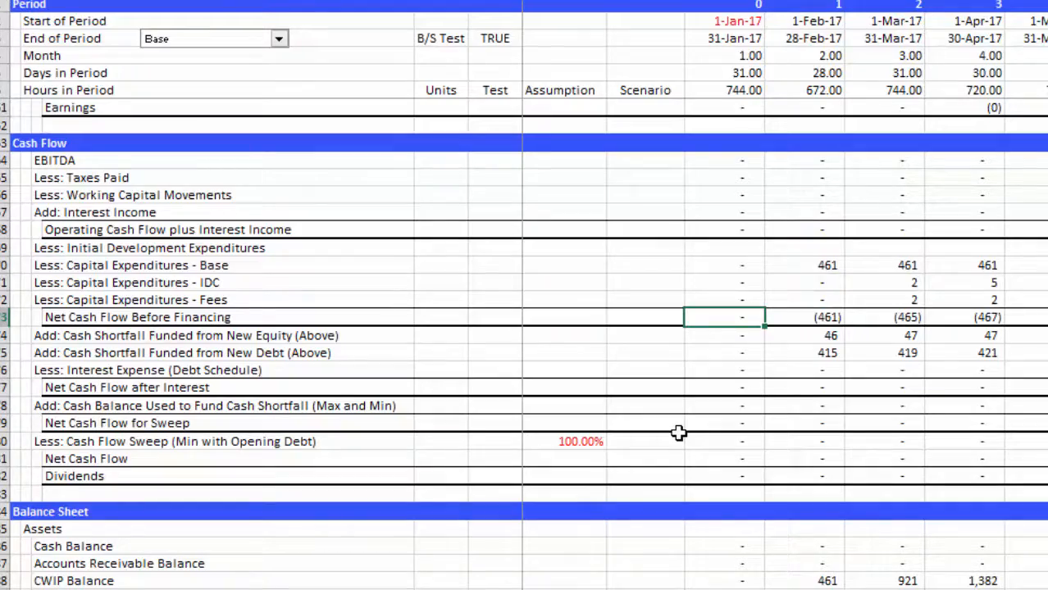
- Look over the Equity and Debt IRR outputs and the sections above them back to Production Analysis
key(Down)
key(Page_Down)
key(Page_Down)
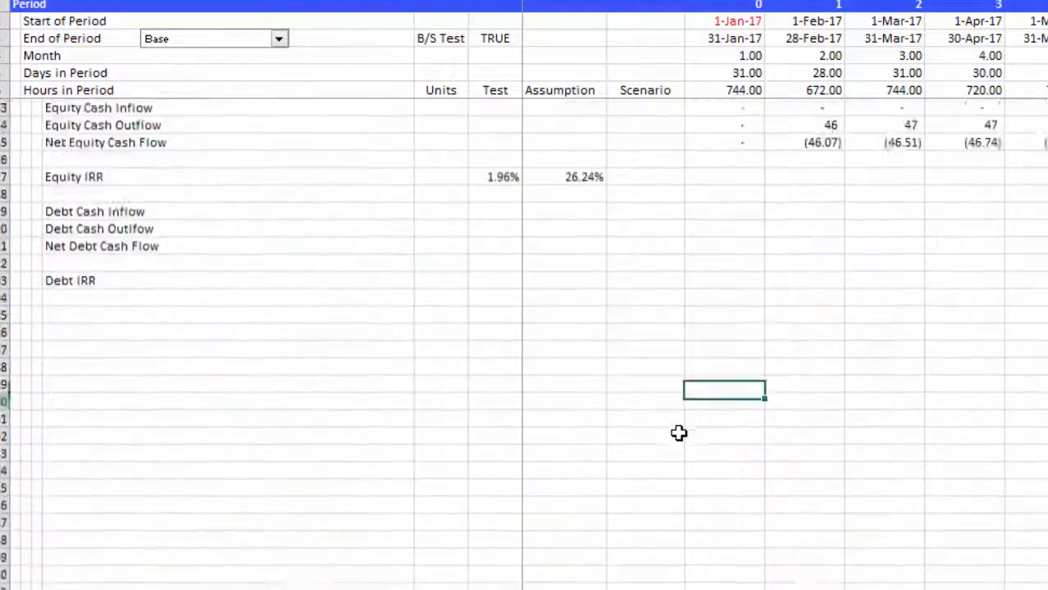
key(Page_Up)
key(Page_Up)
key(Page_Up)
key(Page_Up)
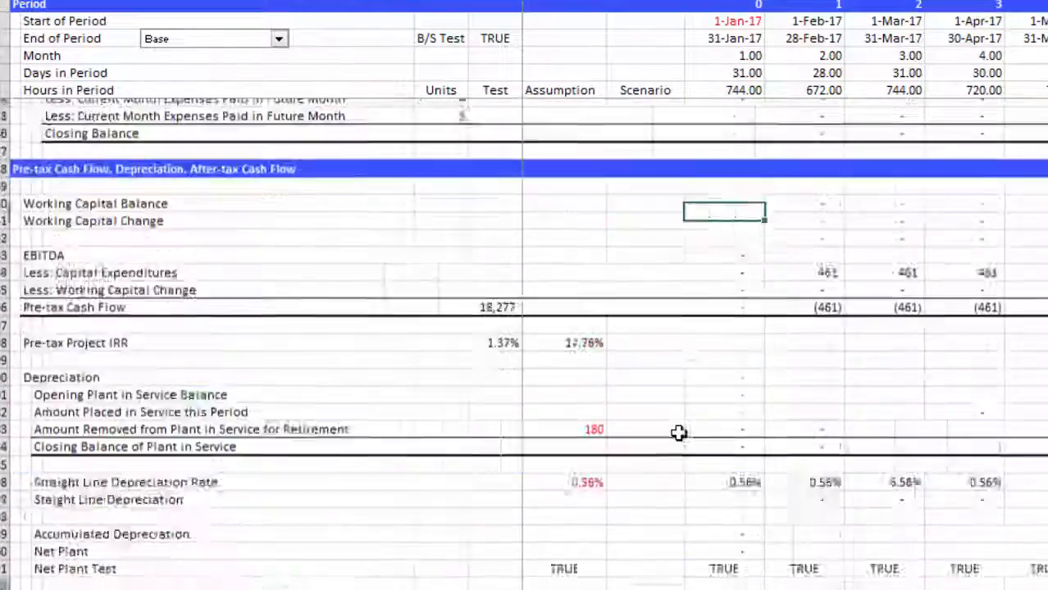
key(Page_Up)
key(Page_Up)
key(Page_Up)
key(Page_Up)
key(Page_Up)
key(Page_Up)
key(Page_Up)
key(Page_Up)
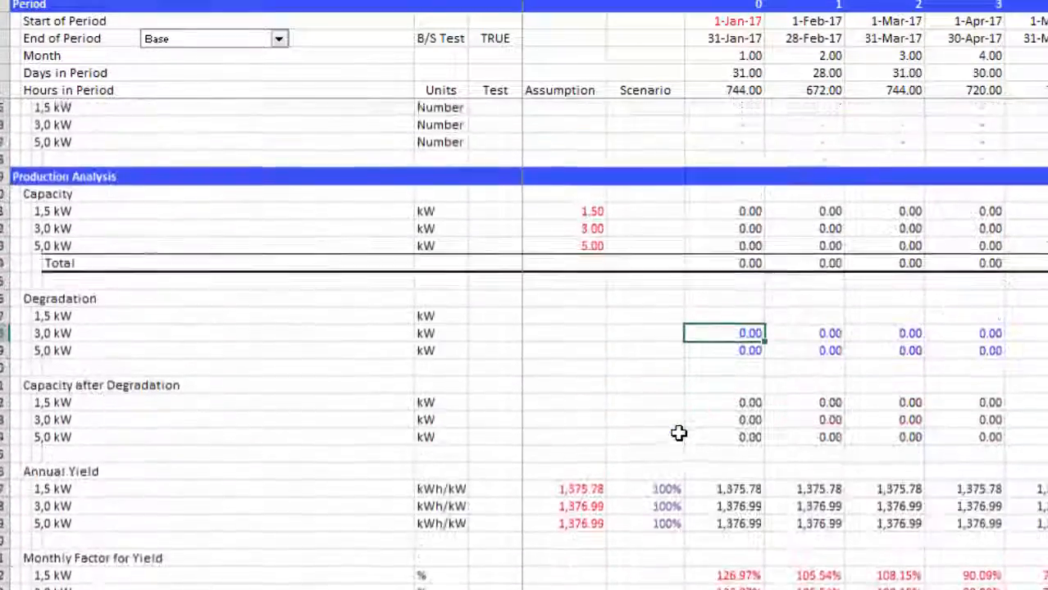
- Review the model from Production Analysis down through Accounts Payable and pre-tax cash flow to the Debt Balance and new debt fees
key(Page_Down)
key(Page_Down)
key(Page_Down)
key(Page_Down)
key(Page_Down)
key(Page_Down)
key(Page_Down)
key(Page_Down)
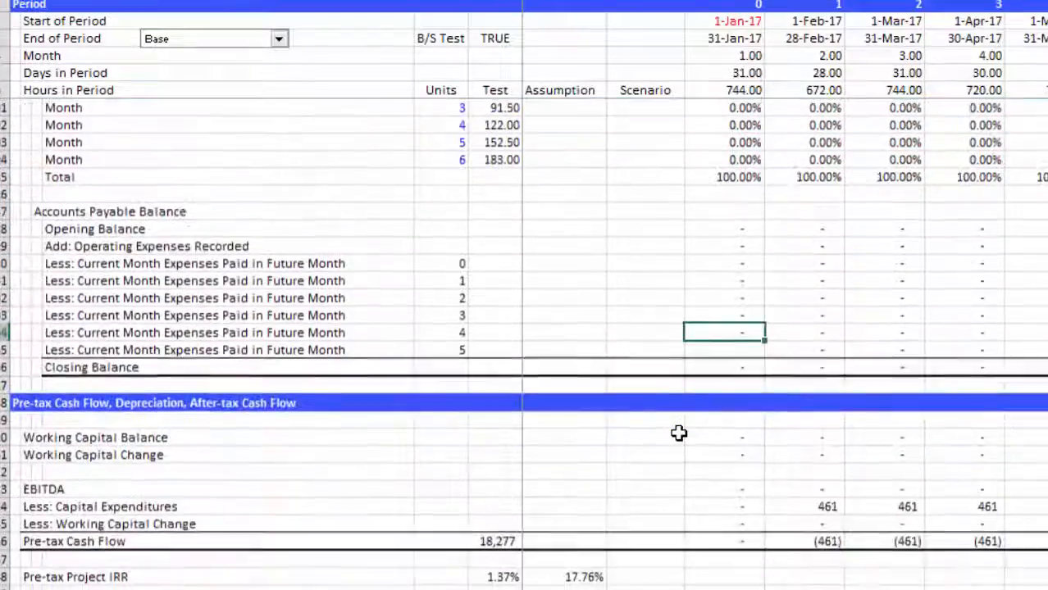
key(Page_Down)
key(Page_Down)
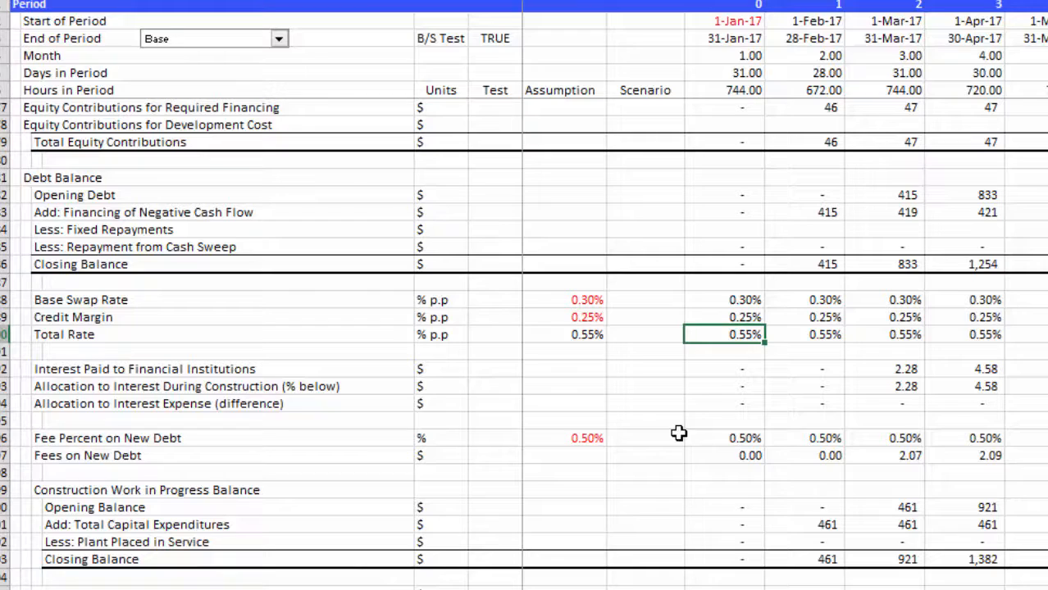
- Check the Depreciation IDC and Fees schedule and the Balance Sheet's Difference and Test rows
key(Page_Down)
key(Page_Down)
key(Page_Down)
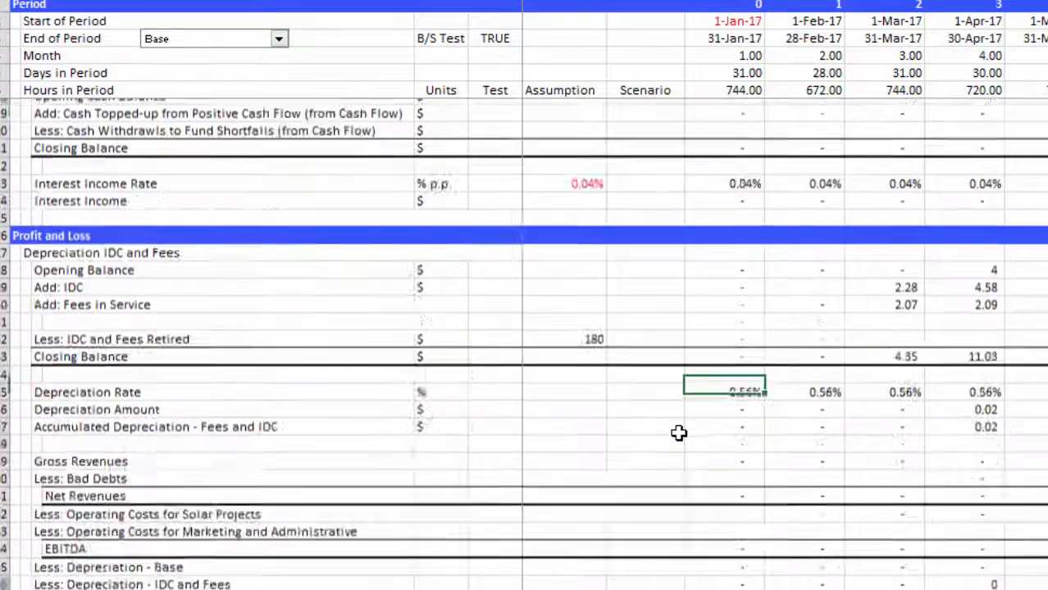
key(Page_Down)
key(Page_Up)
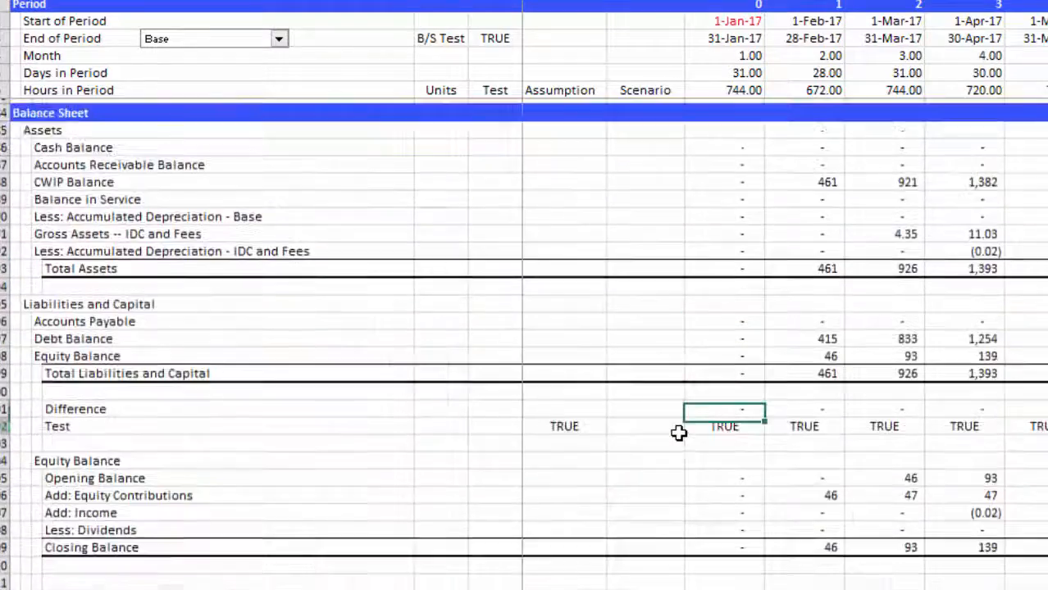
key(Page_Down)
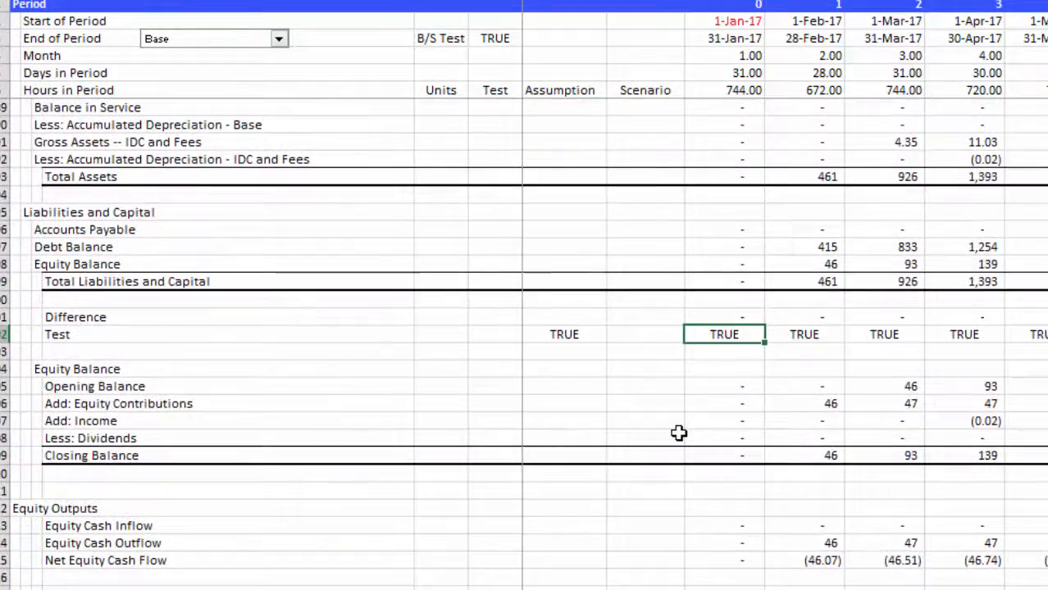
- Review the Equity Outputs and Debt IRR section and the balance sheet's Difference and Test rows
key(Page_Down)
key(Up)
key(Up)
key(Up)
key(Up)
key(Up)
key(Up)
key(Up)
key(Up)
key(Up)
key(Up)
key(Up)
key(Up)
key(Up)
key(Up)
key(Up)
key(Up)
key(Up)
key(Up)
key(Up)
key(Up)
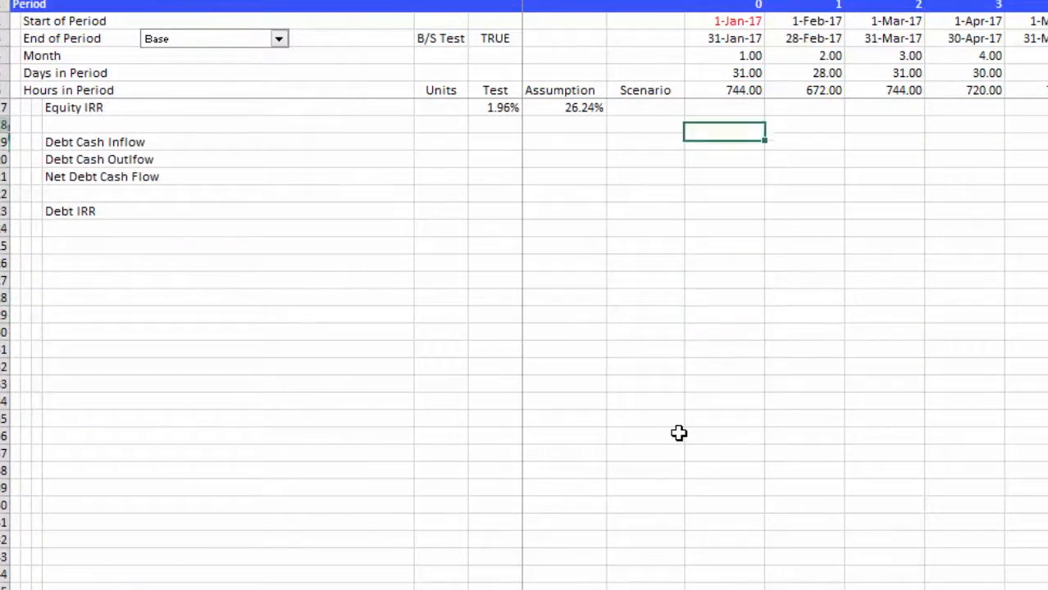
key(Up)
key(Up)
key(Up)
key(Up)
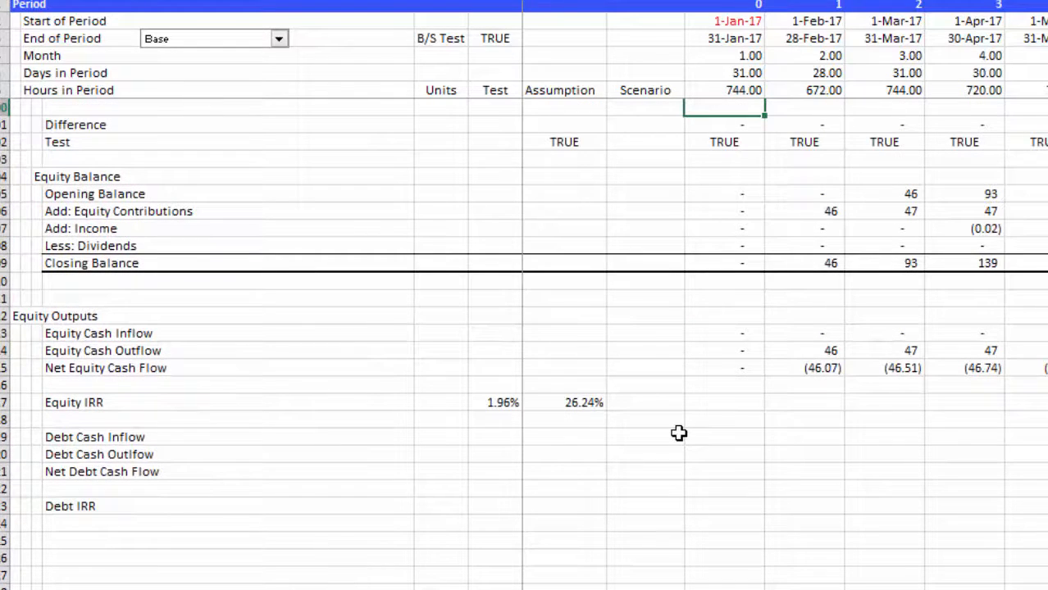
- Insert a blank row directly above the Base scenario in the scenario sensitivity table
key(ctrl+Page_Up)
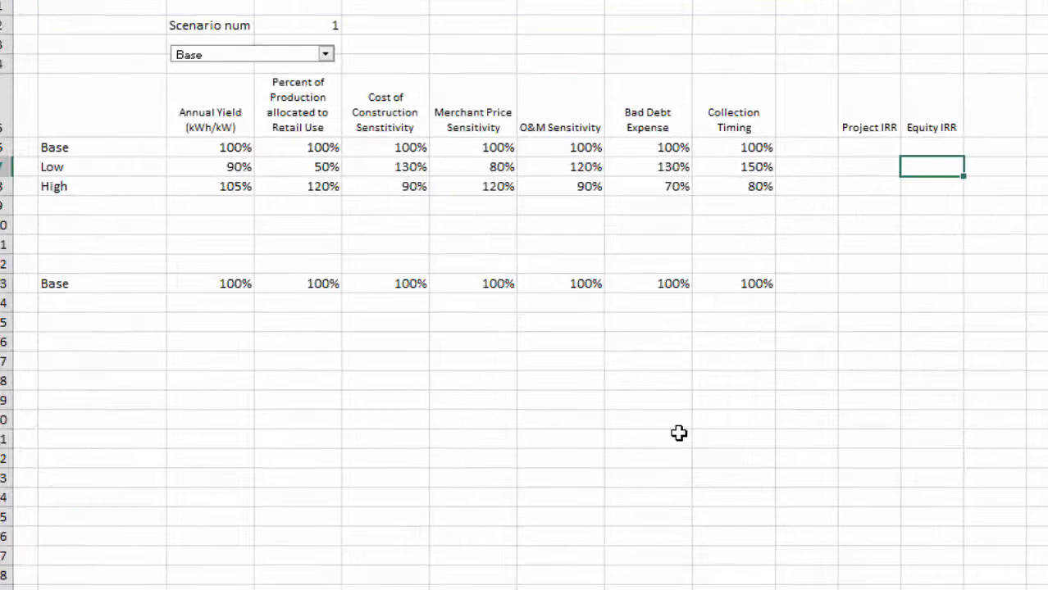
key(ctrl+Page_Up)
key(ctrl+Page_Down)
key(Up)
key(shift+space)
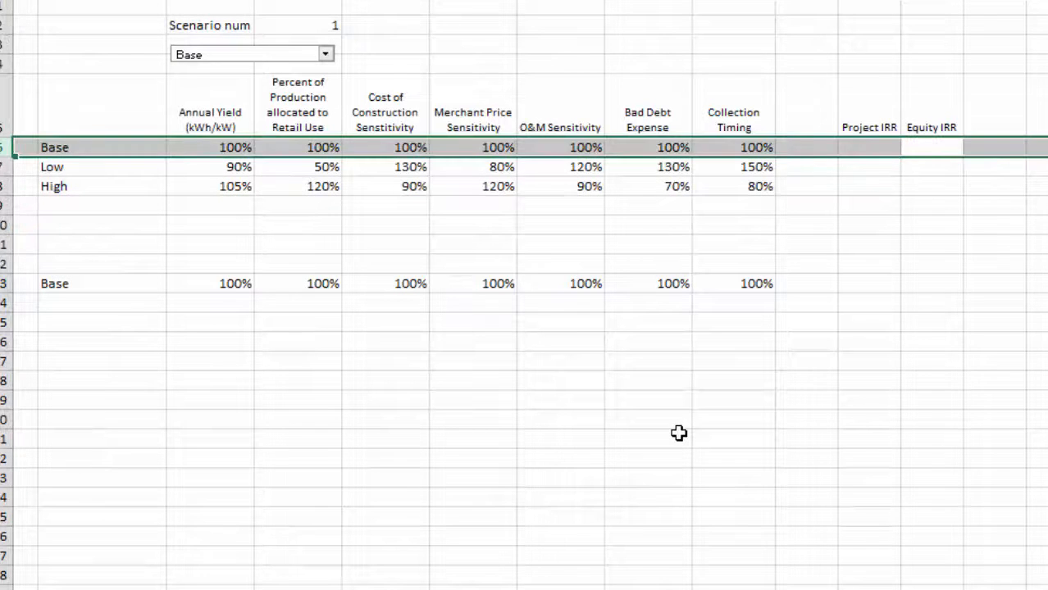
key(ctrl+shift+plus)
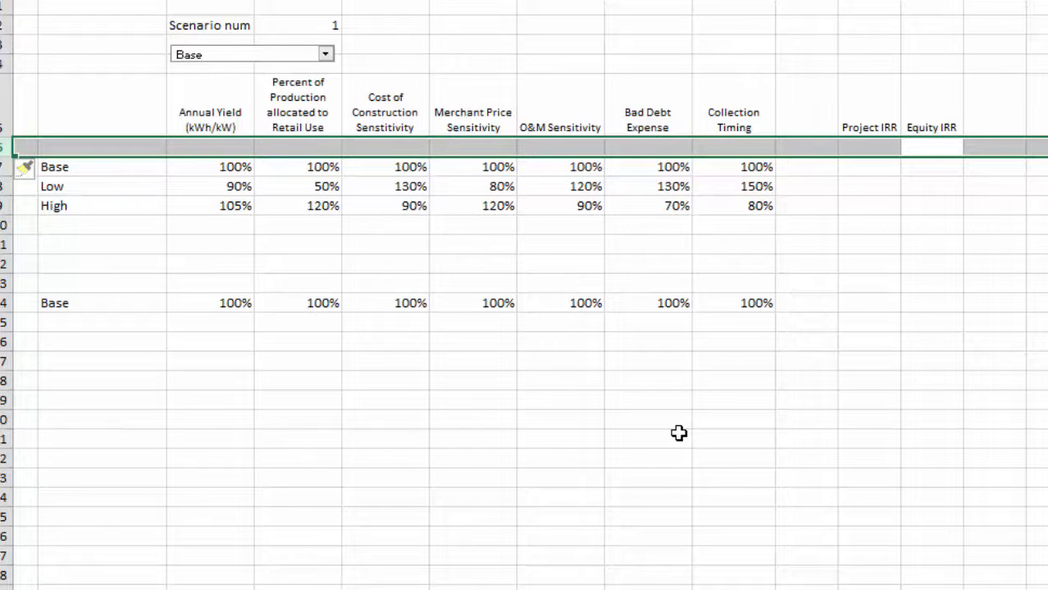
- Select the blank cell directly beneath the Project IRR heading in the scenario table
key(Left)
key(Right)
key(Left)
key(Left)
key(Right)
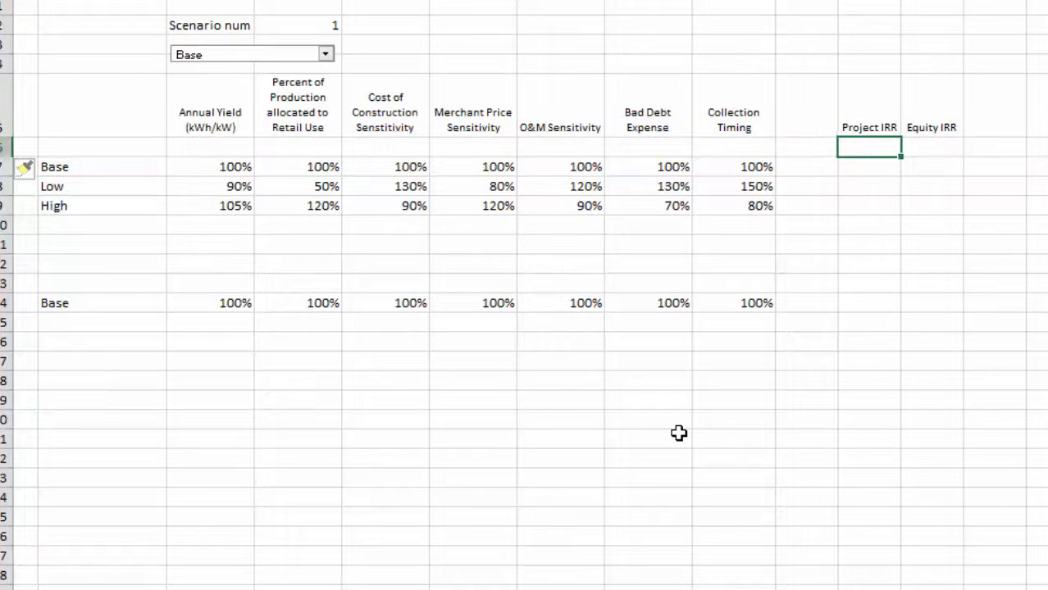